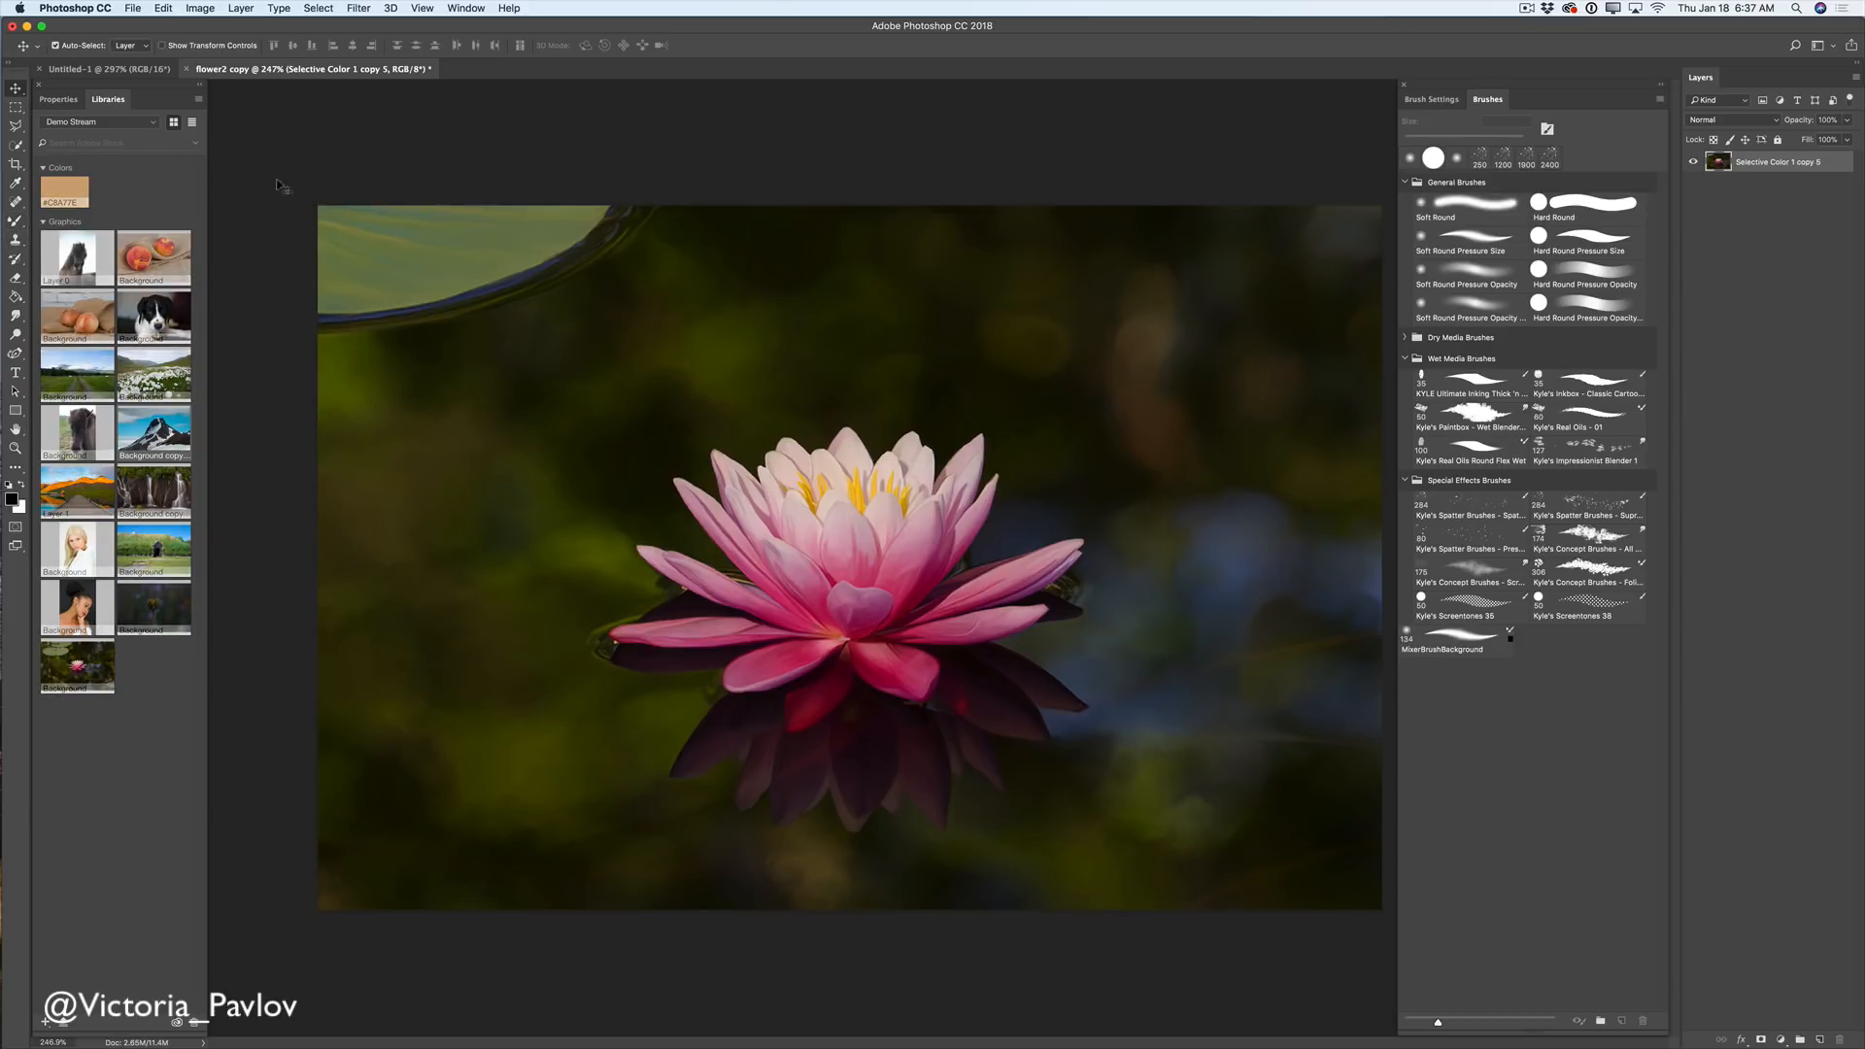
# - Switch to the Mixer Brush and set Wet 52%, Load 48%, Mix 100%, Flow 100%
pyautogui.moveTo(16, 221); pyautogui.dragTo(83, 264)
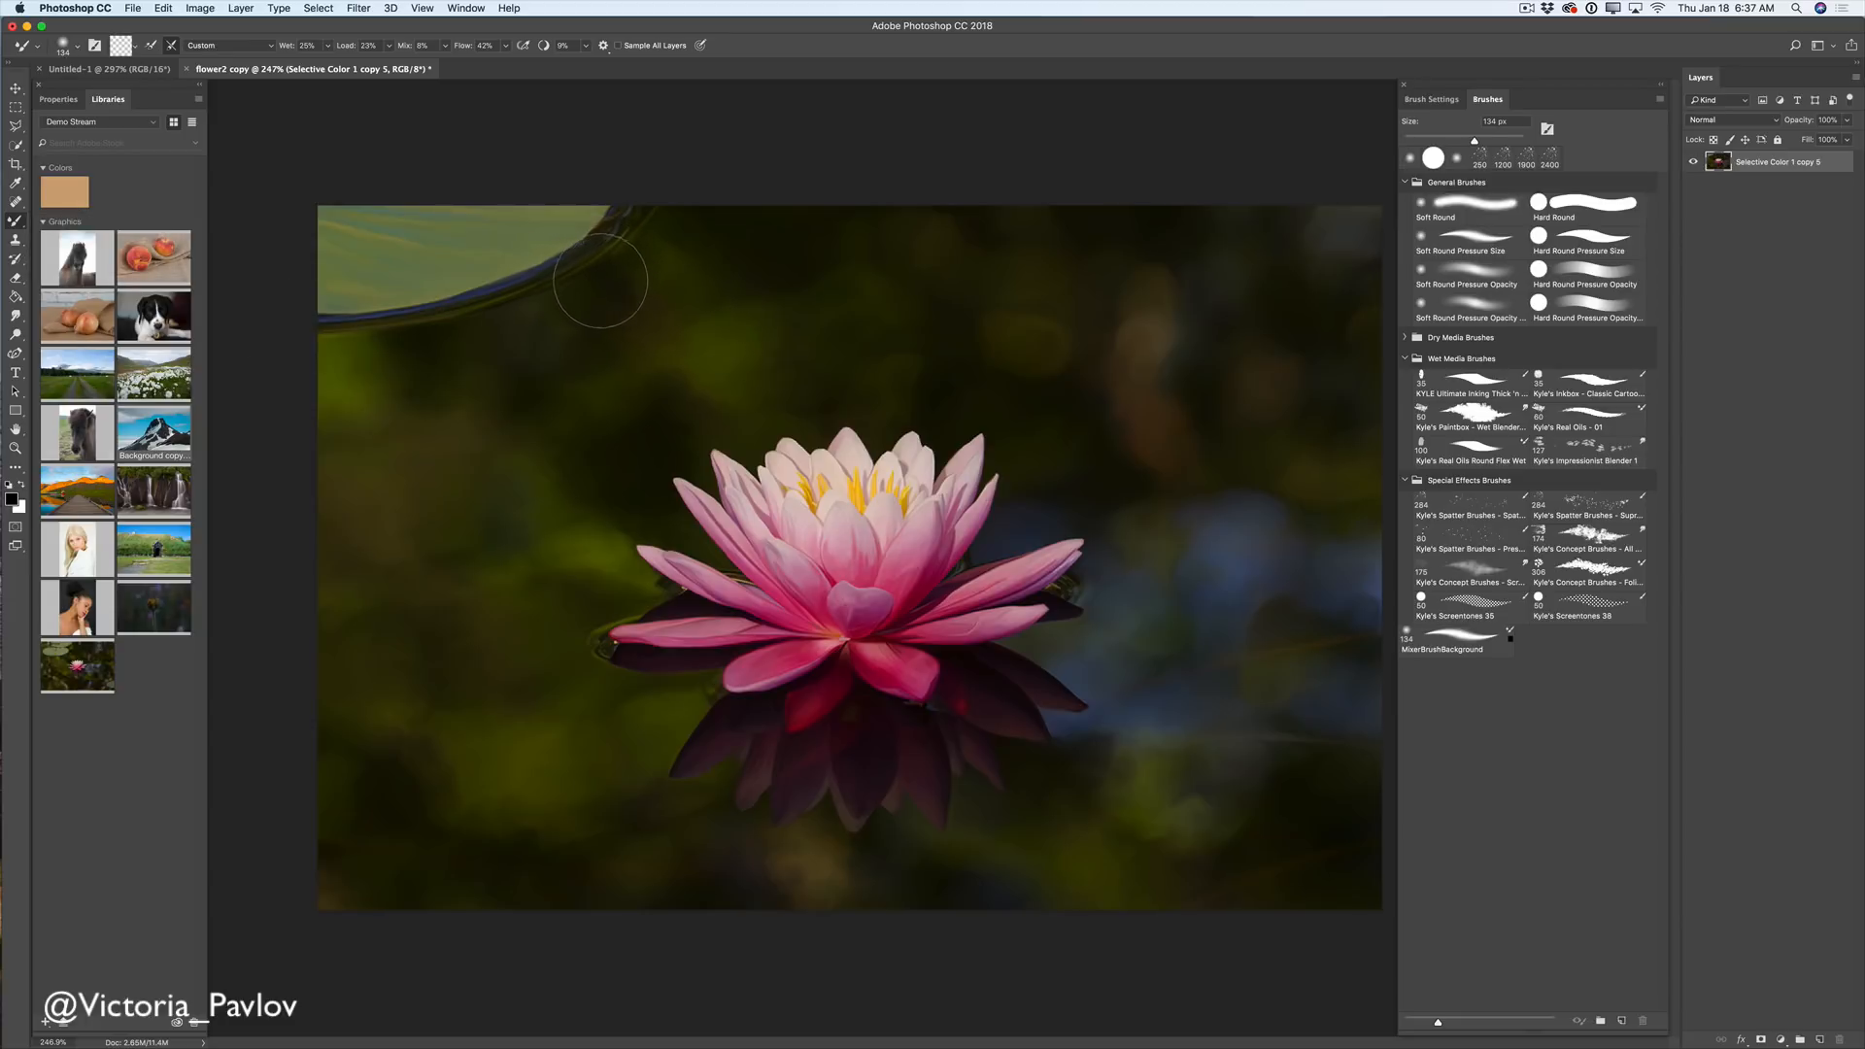
pyautogui.click(327, 45)
pyautogui.moveTo(327, 63); pyautogui.dragTo(349, 65)
pyautogui.click(389, 47)
pyautogui.moveTo(387, 64); pyautogui.dragTo(407, 65)
pyautogui.click(445, 46)
pyautogui.moveTo(444, 67); pyautogui.dragTo(544, 64)
pyautogui.click(505, 45)
pyautogui.click(173, 48)
# - Shrink the soft round brush tip to 35 px and make a short test stroke
pyautogui.rightClick(783, 277)
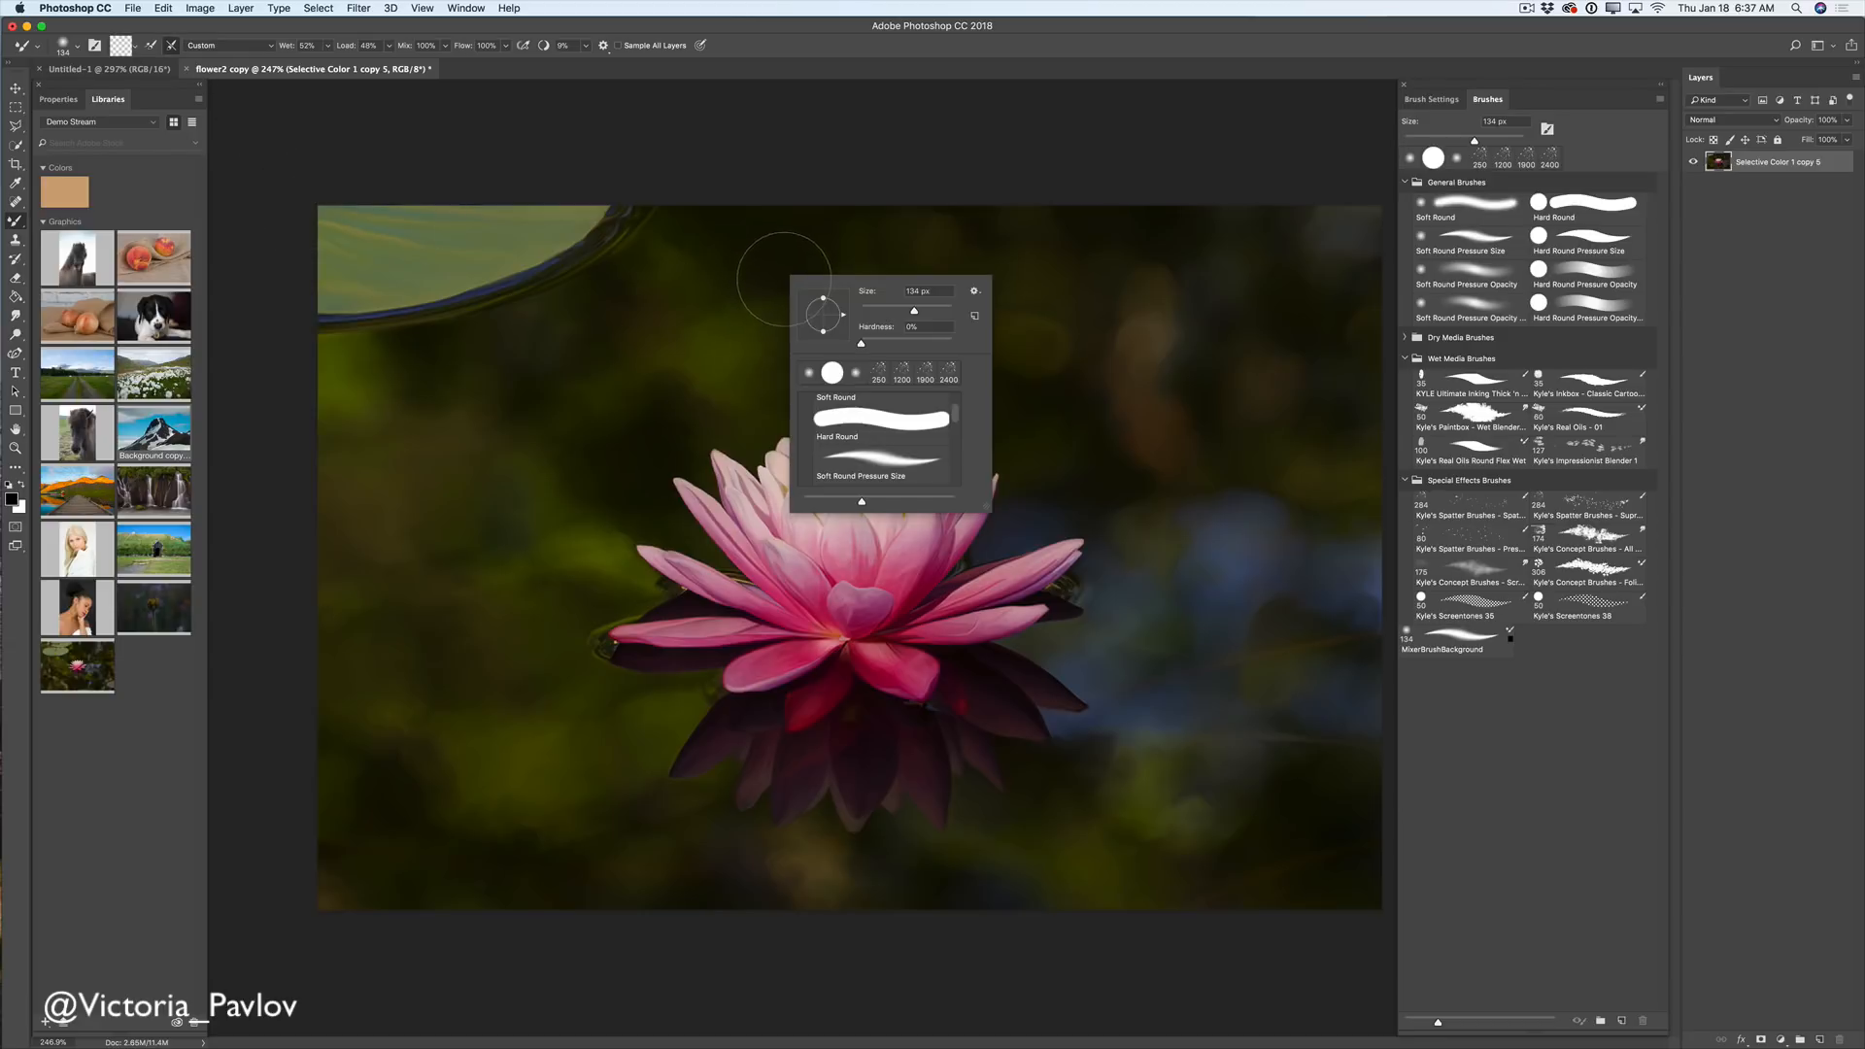
pyautogui.moveTo(921, 313); pyautogui.dragTo(877, 311)
pyautogui.moveTo(686, 350); pyautogui.dragTo(728, 330)
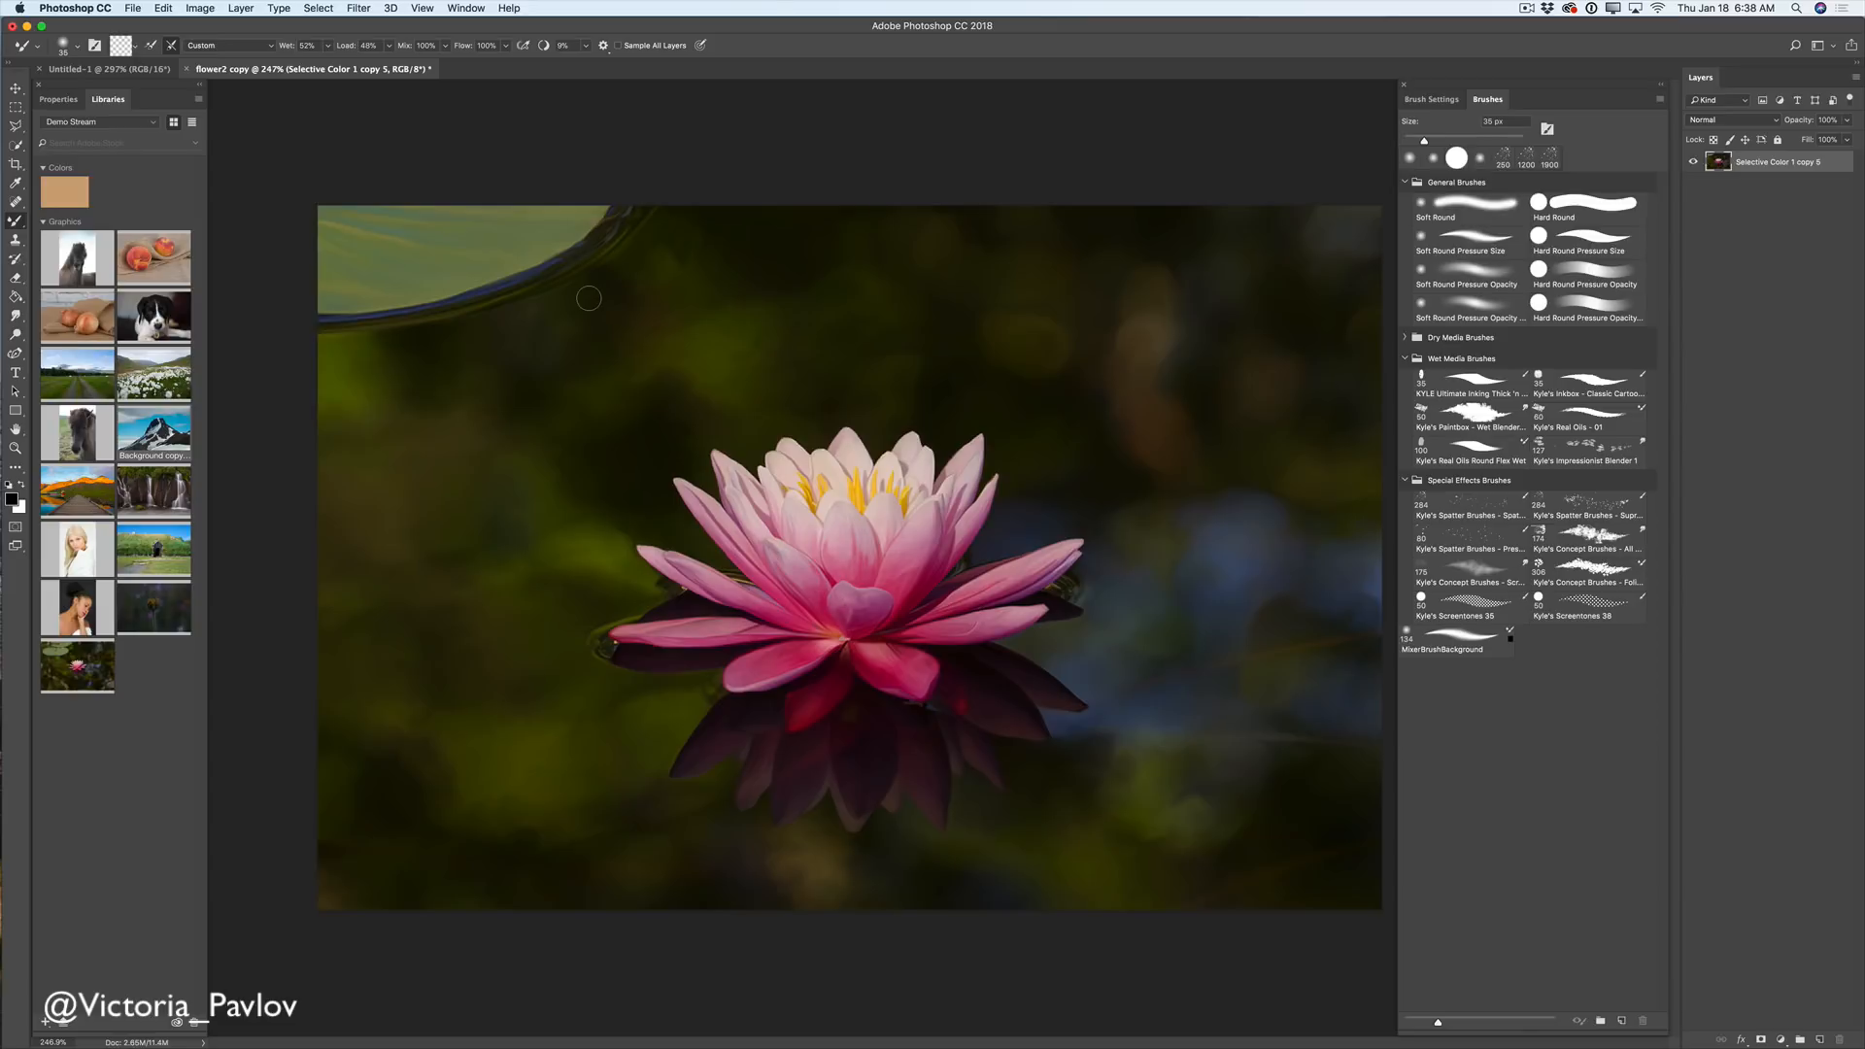
# - Save the current mixer brush as a background tool preset named 'Mixer brush tool bak…', with no brush preset
pyautogui.click(39, 46)
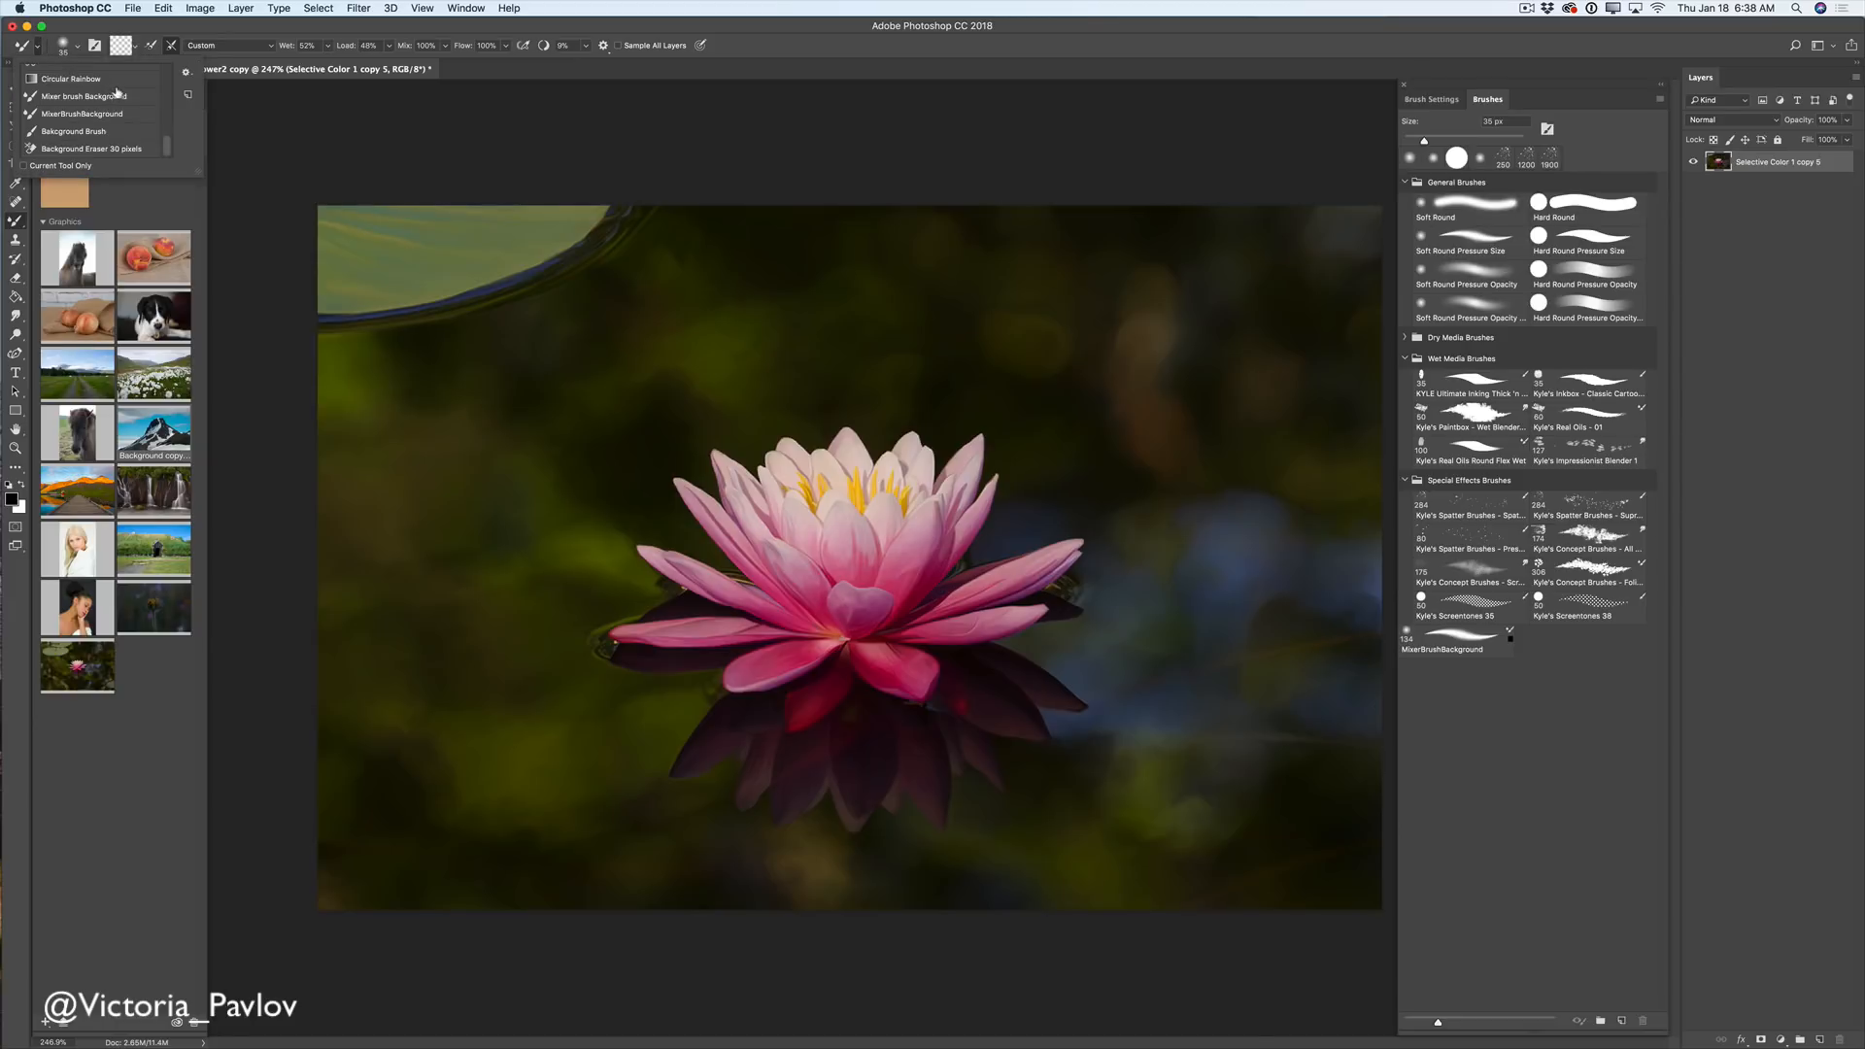
pyautogui.click(189, 96)
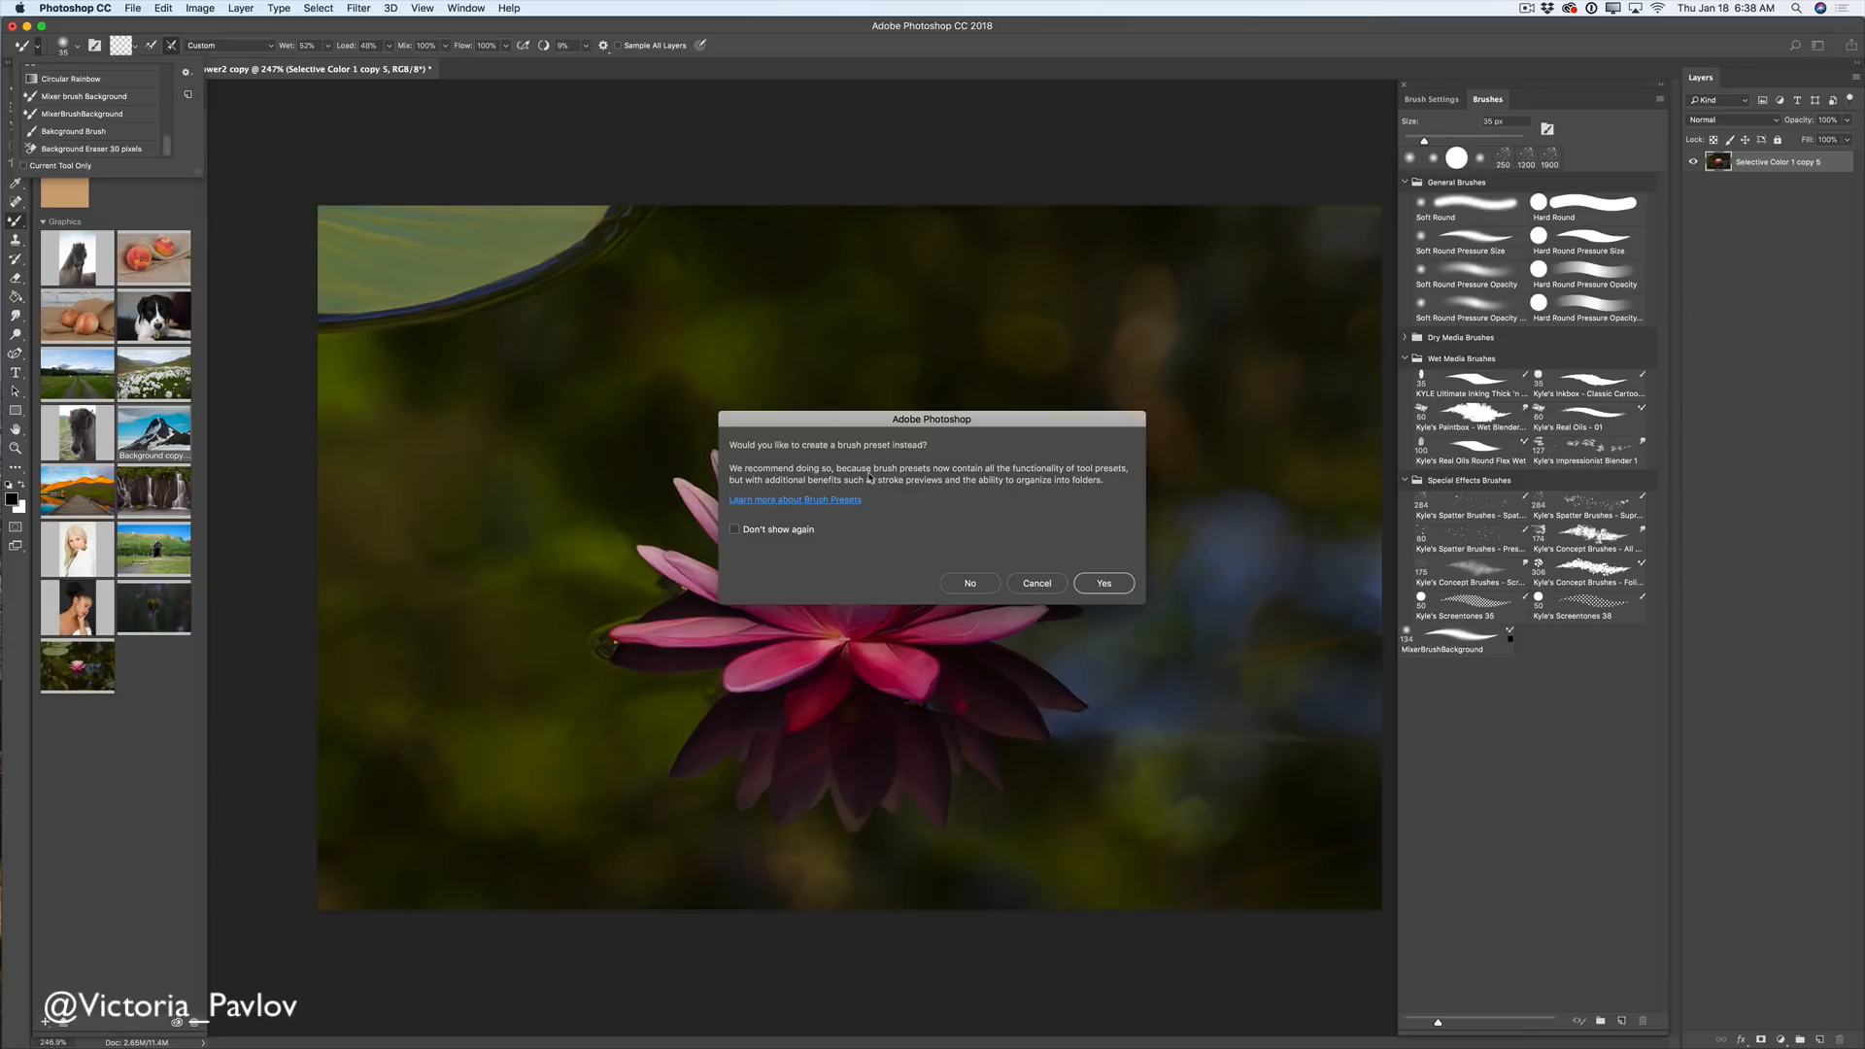
pyautogui.click(962, 585)
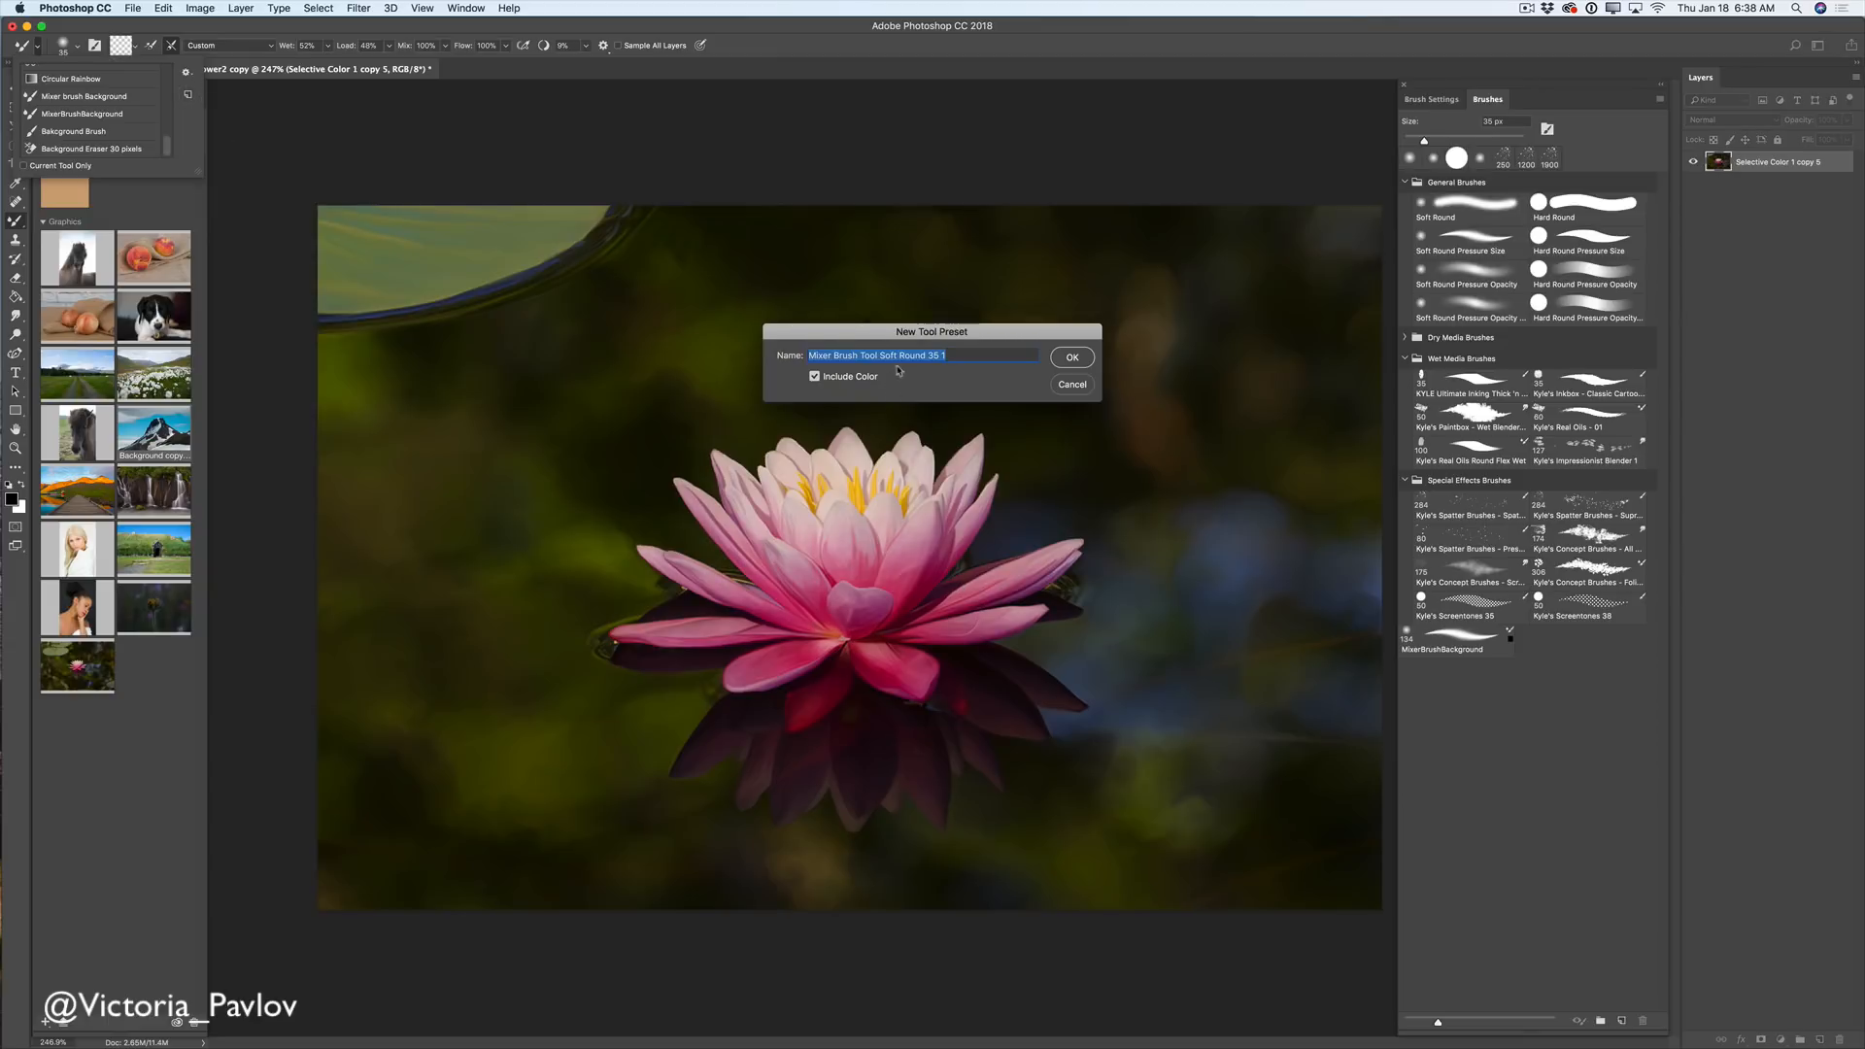
pyautogui.write('Mixer brush')
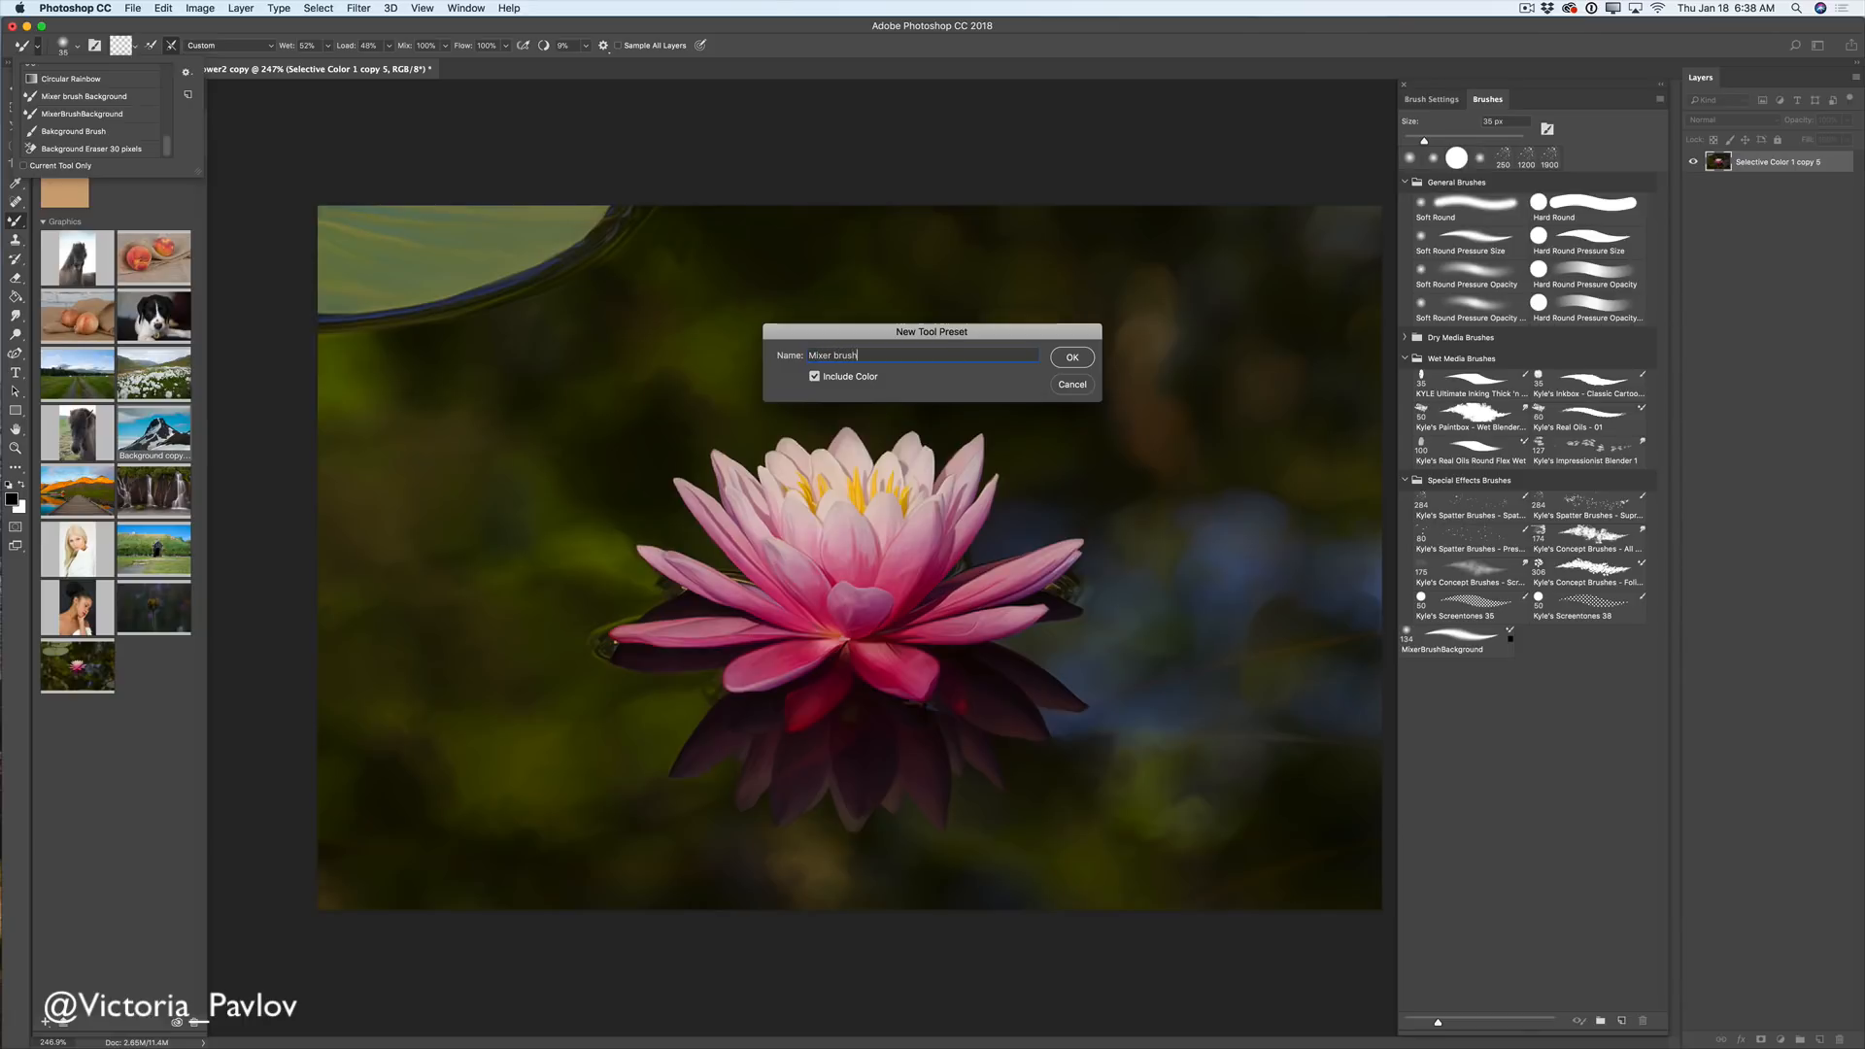
pyautogui.write(' tool bakground Flower')
pyautogui.click(1075, 363)
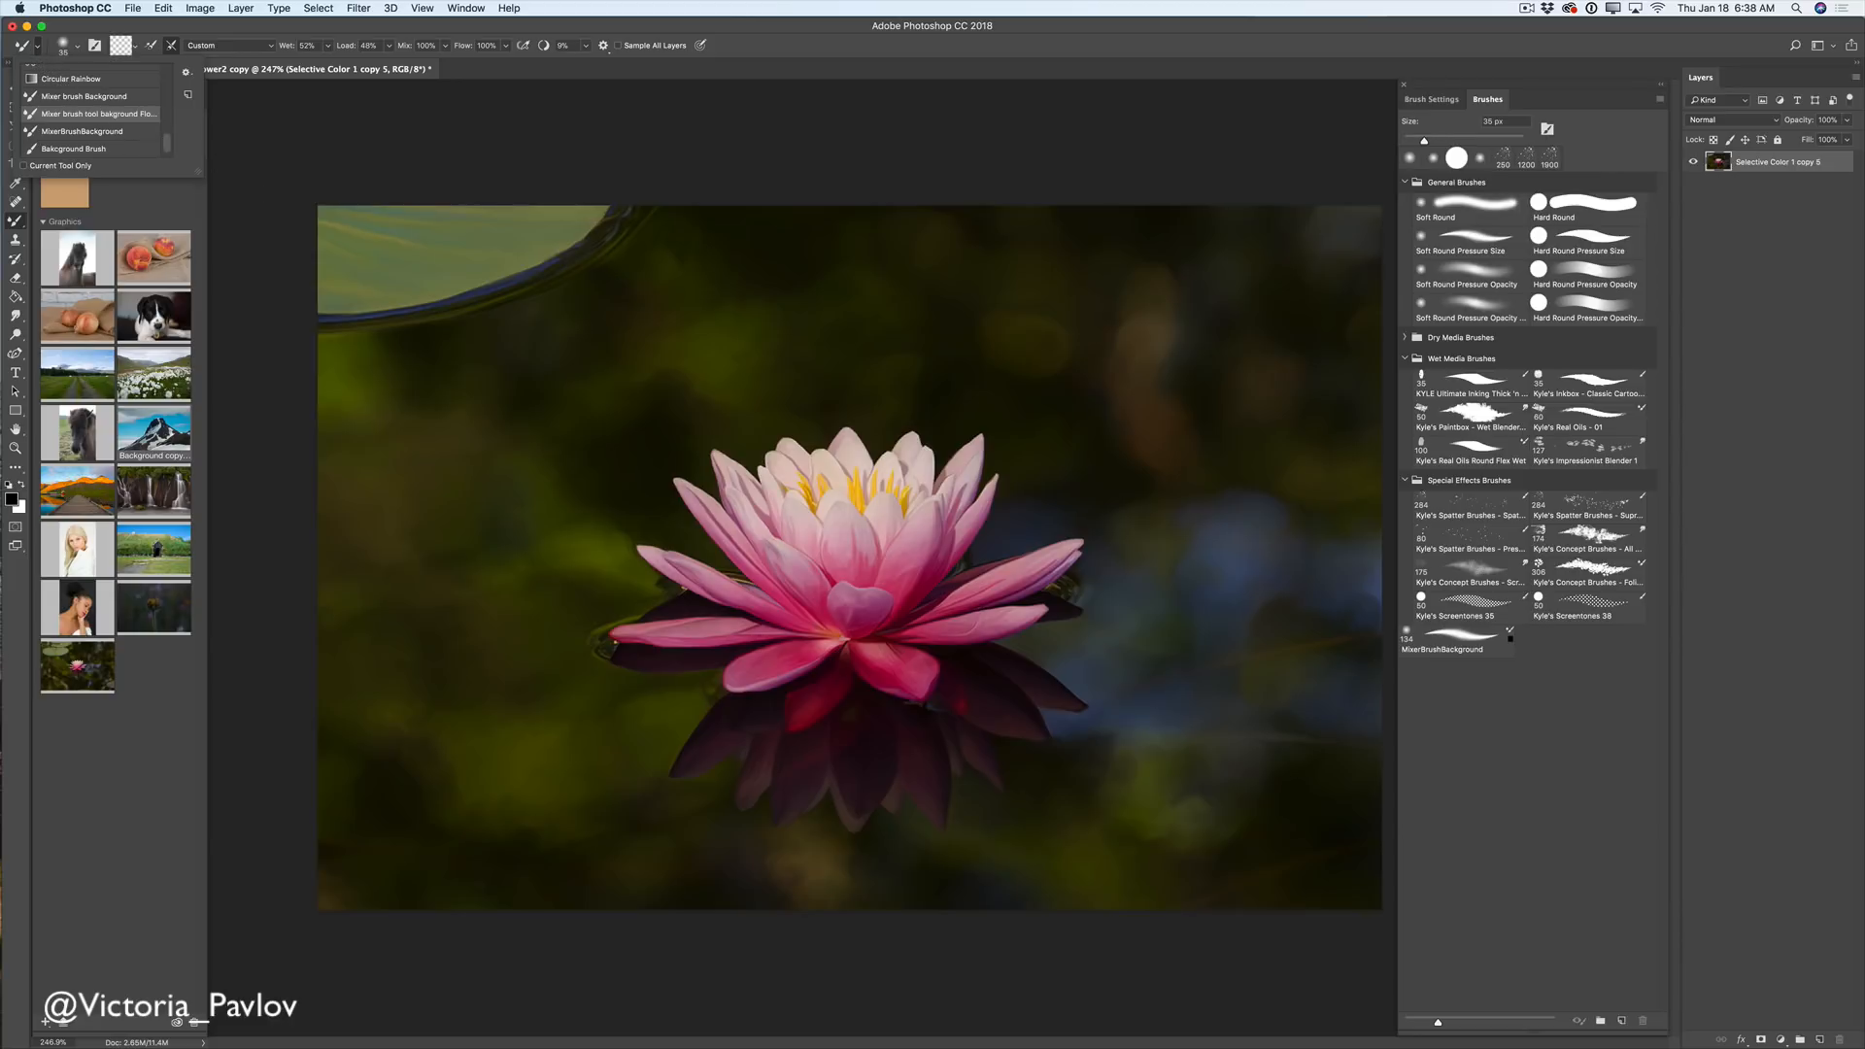
pyautogui.click(500, 313)
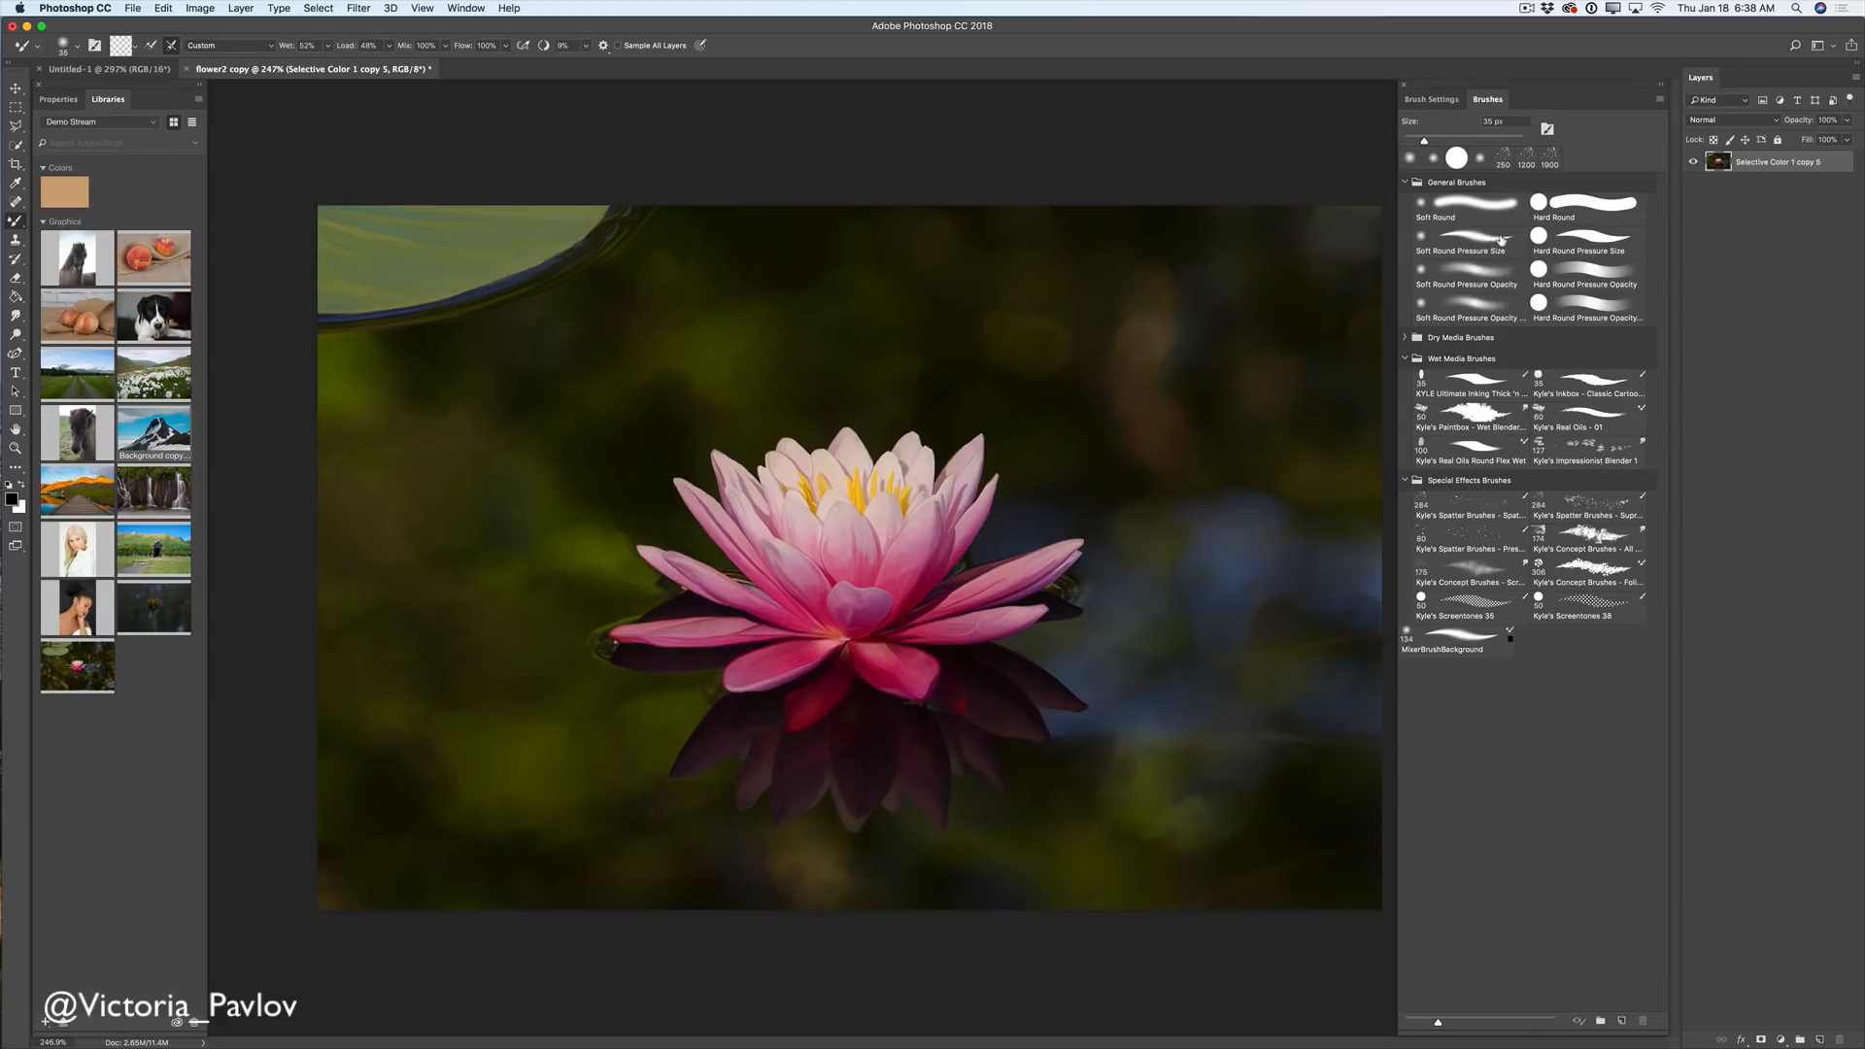
# - Choose the Hard Round Pressure Opacity tip and set Wet 16%, Load 19%, Mix 41%, Flow 29%
pyautogui.click(1590, 279)
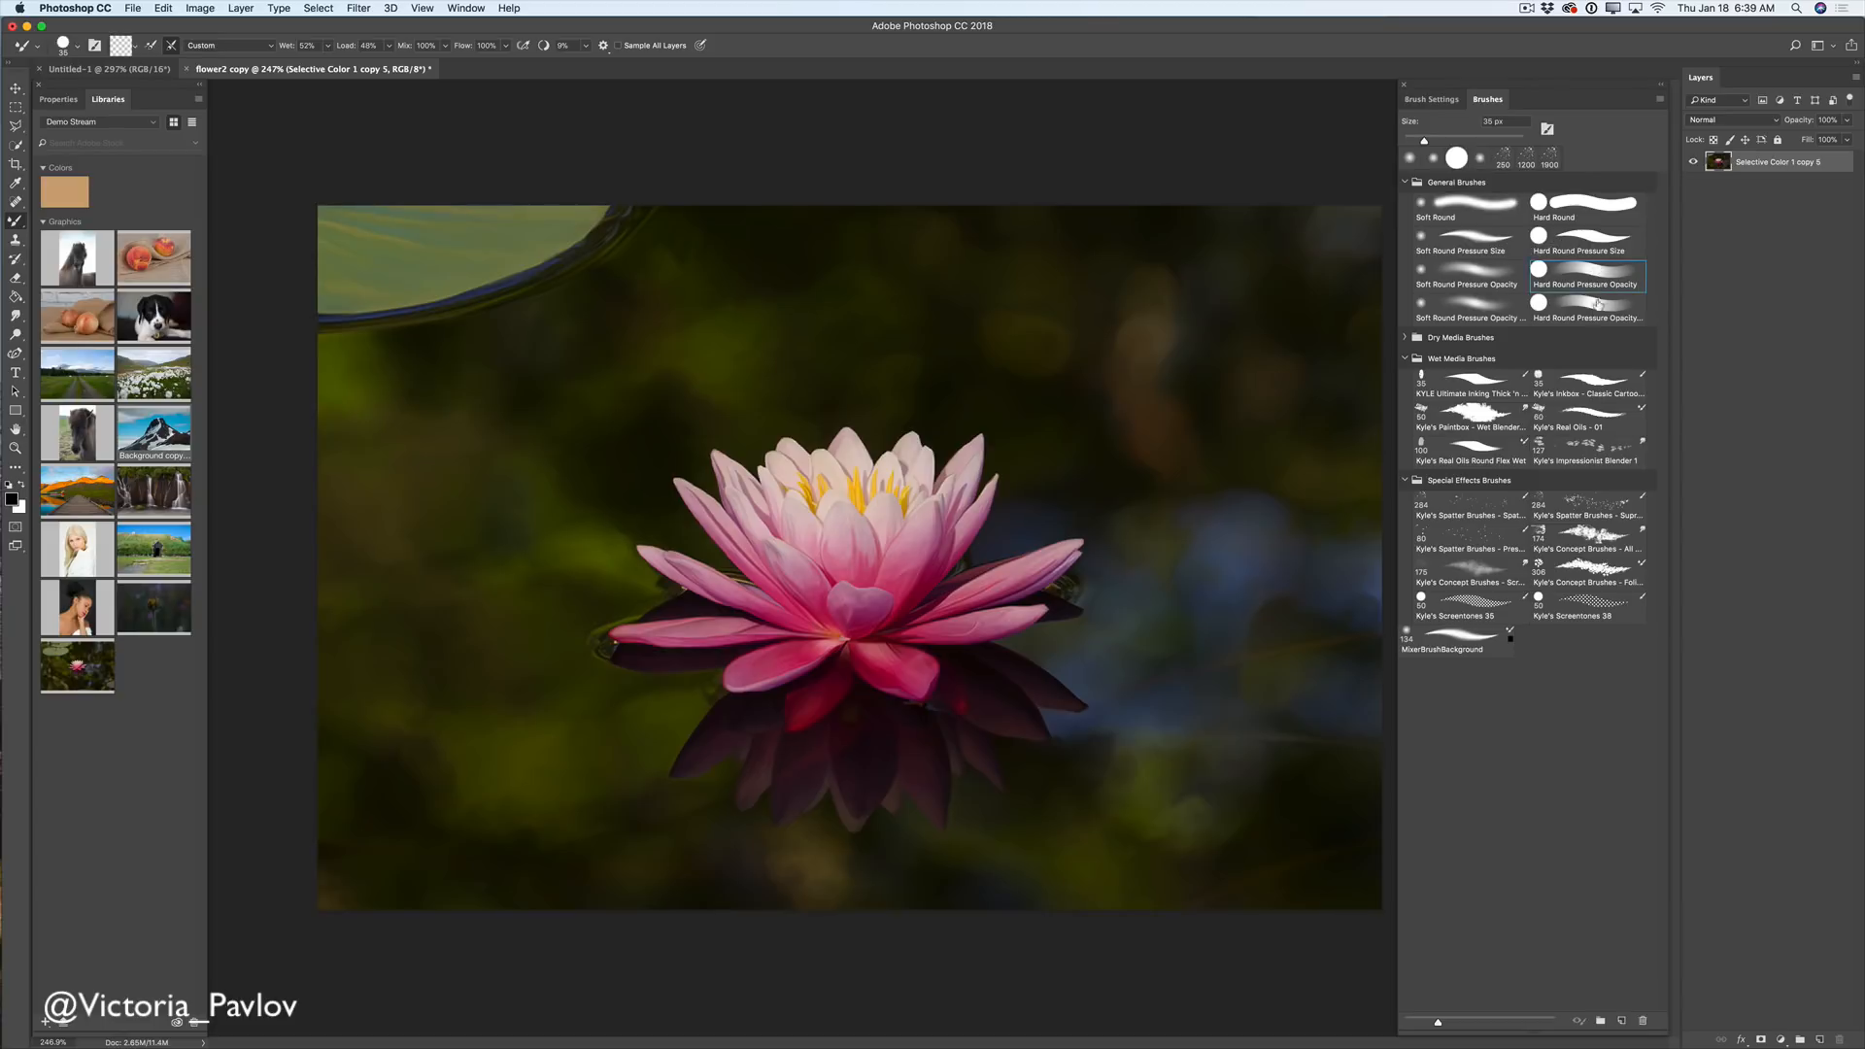
pyautogui.click(328, 45)
pyautogui.moveTo(331, 65); pyautogui.dragTo(458, 66)
pyautogui.click(389, 46)
pyautogui.click(445, 46)
pyautogui.click(505, 46)
# - Reduce the brush size to 17 px in the brush tip picker
pyautogui.rightClick(848, 313)
pyautogui.moveTo(923, 350); pyautogui.dragTo(929, 364)
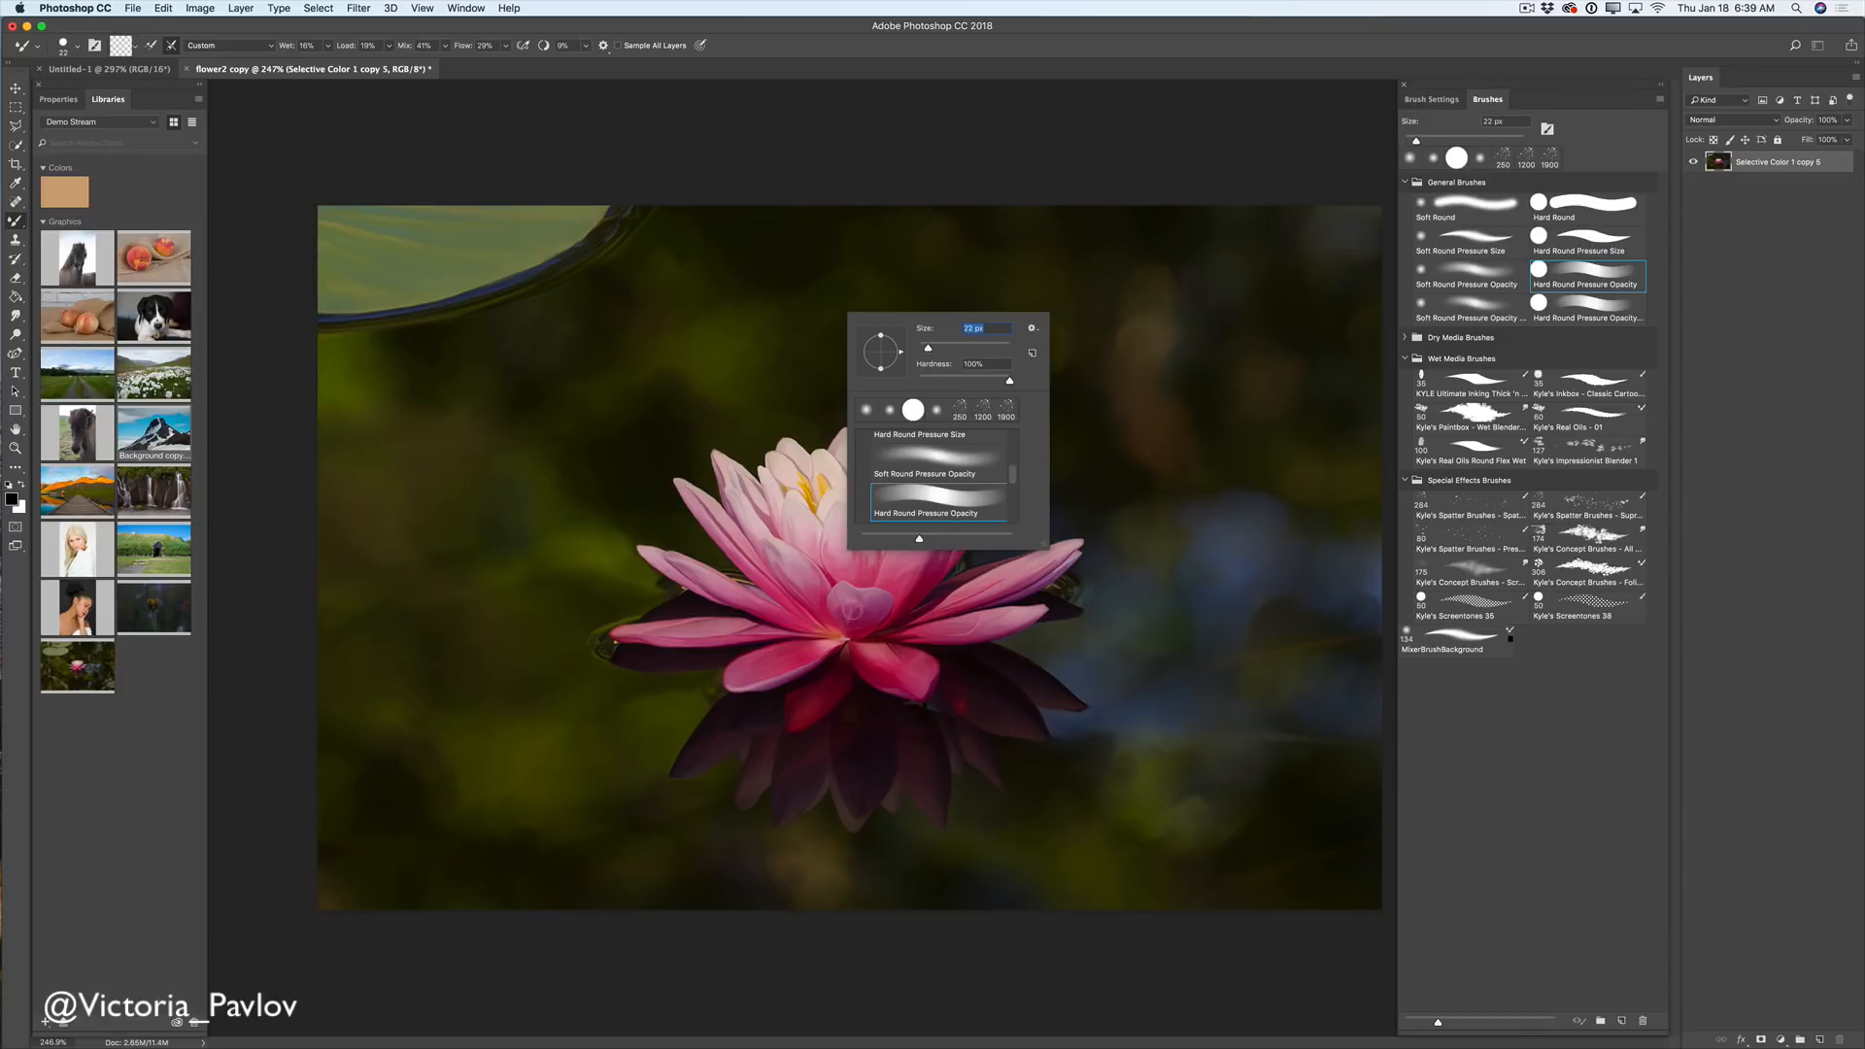
pyautogui.moveTo(928, 348); pyautogui.dragTo(925, 348)
pyautogui.press('Return')
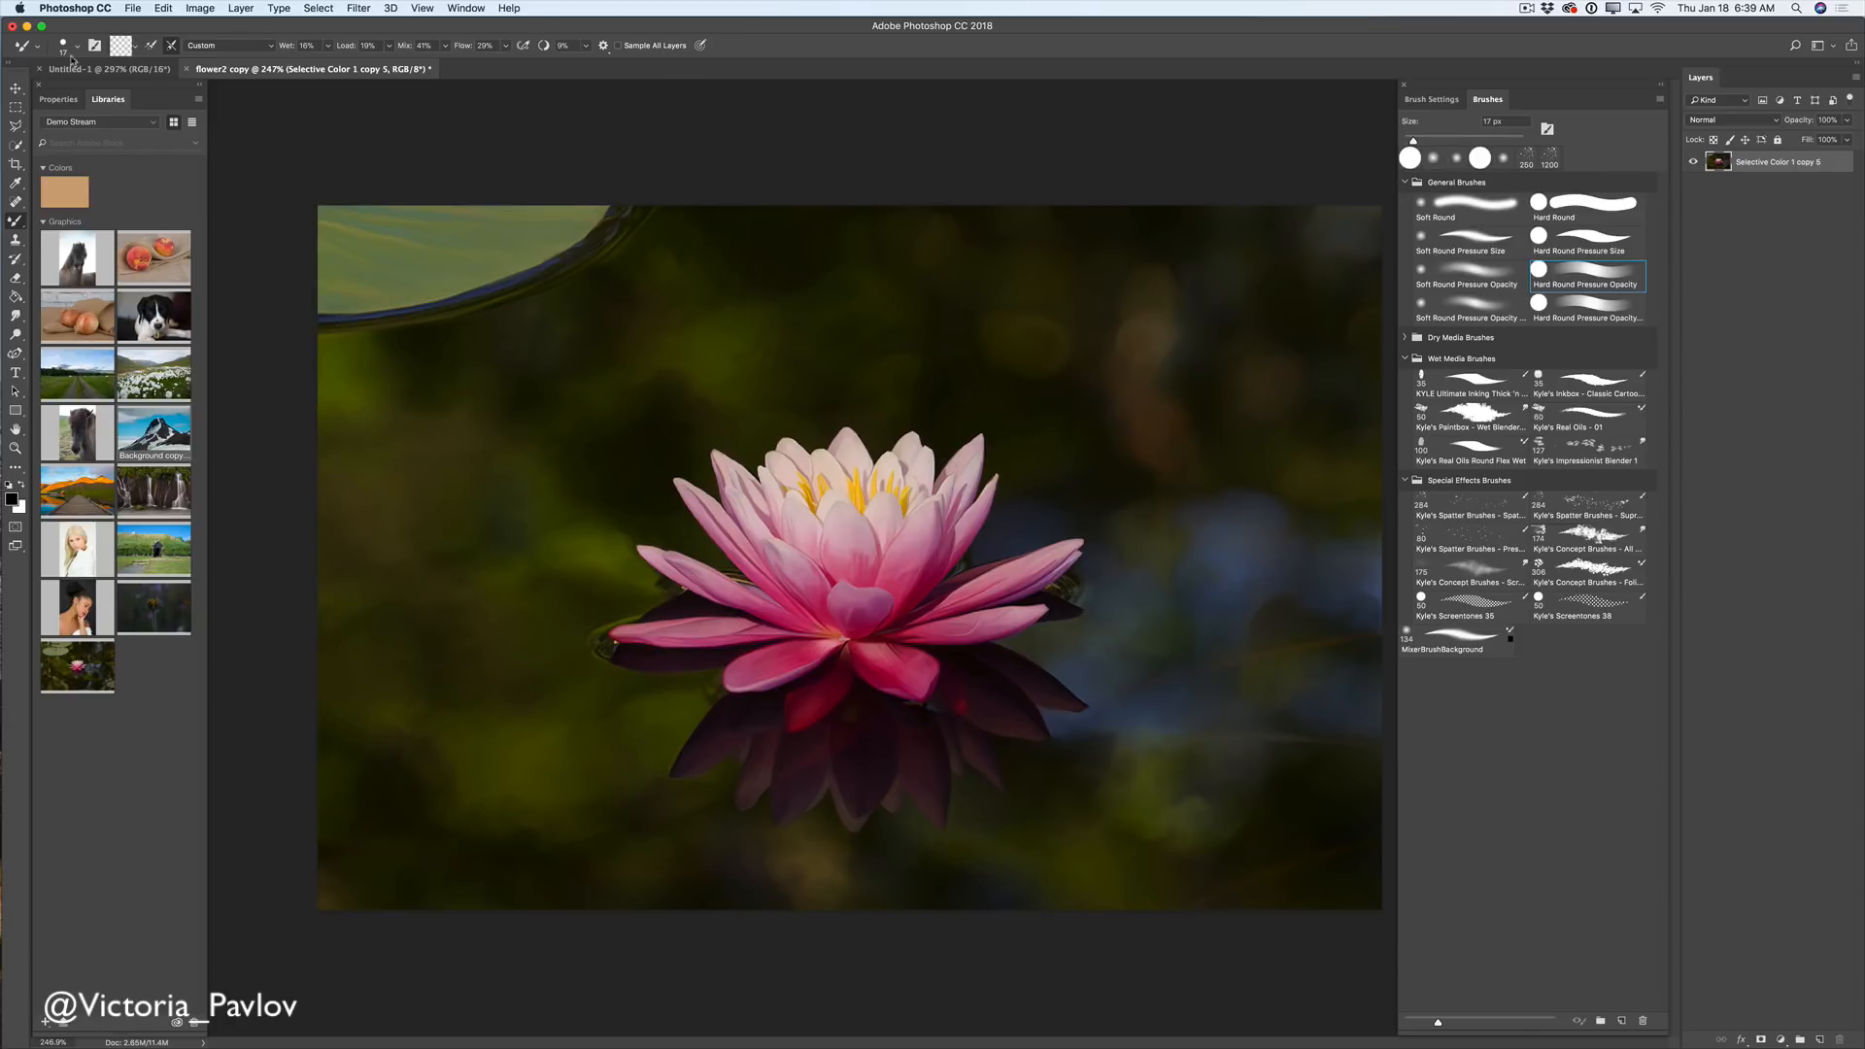
# - Save a new tool preset named 'Mixer brush Tool Flower', without a brush preset
pyautogui.click(34, 47)
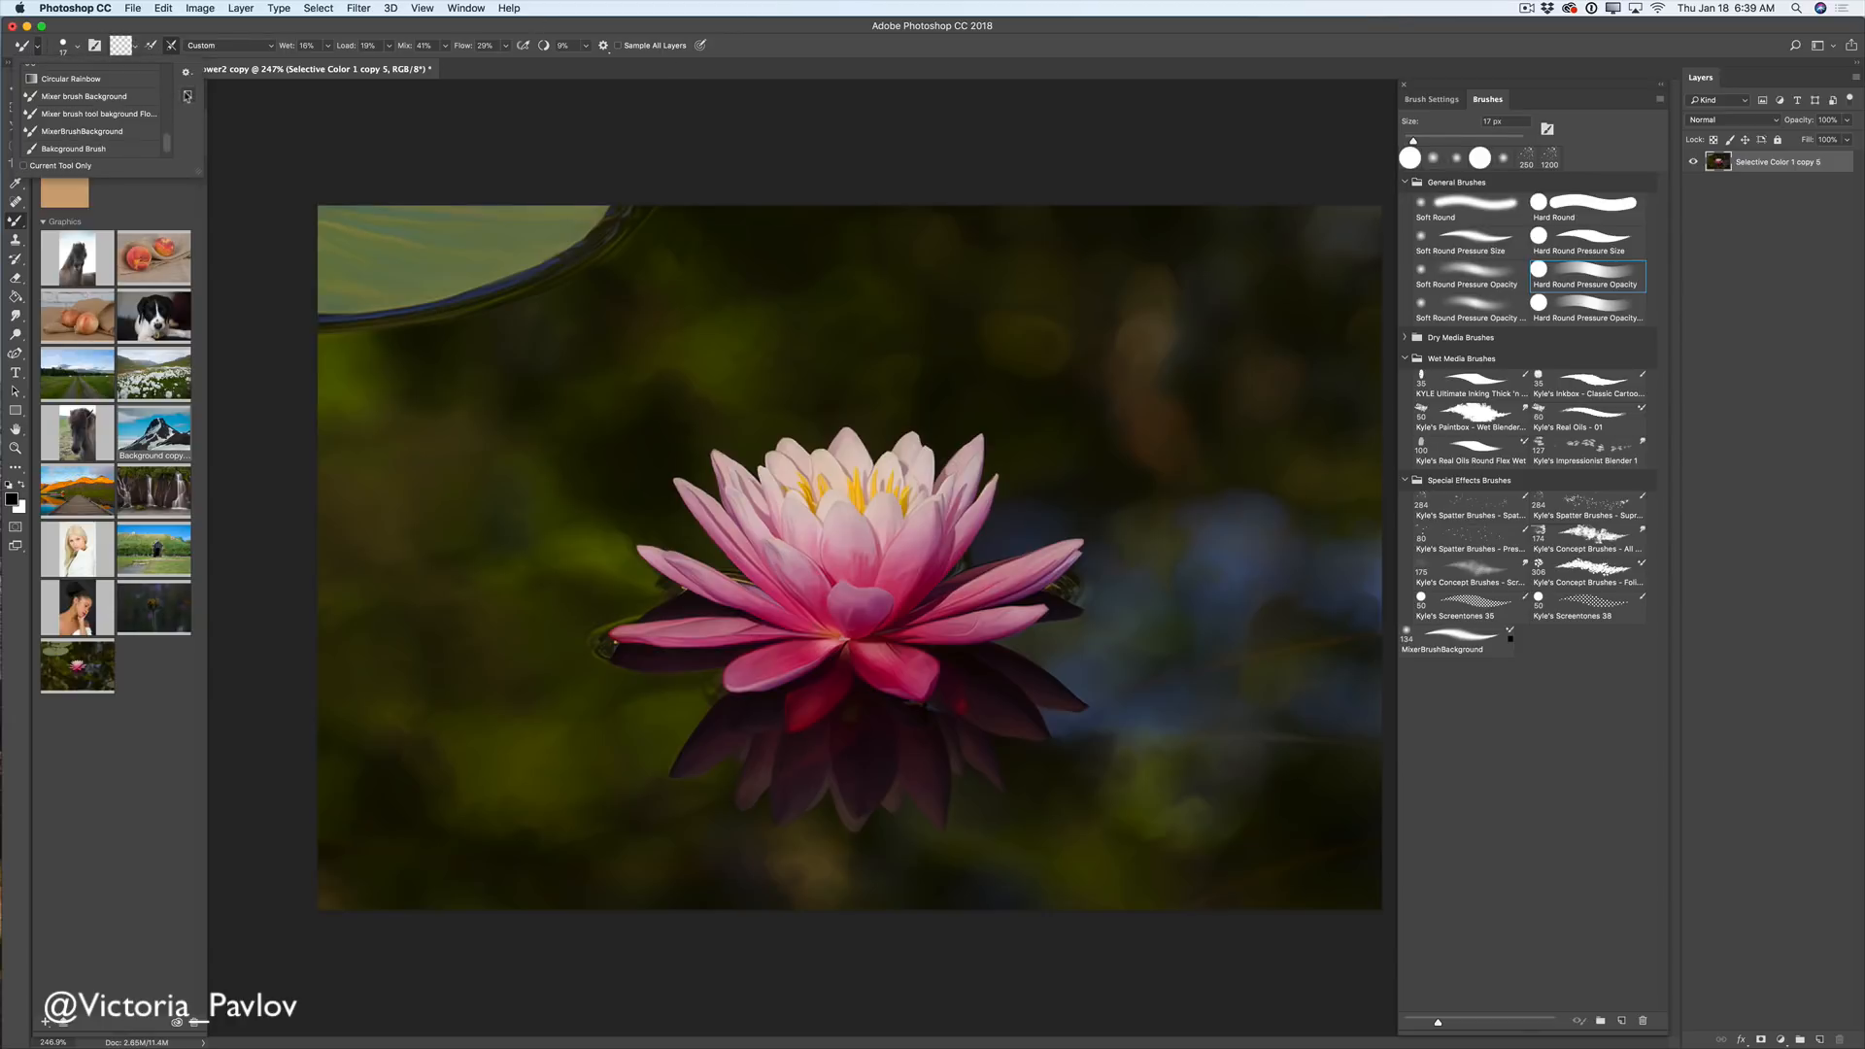
pyautogui.click(188, 94)
pyautogui.click(958, 583)
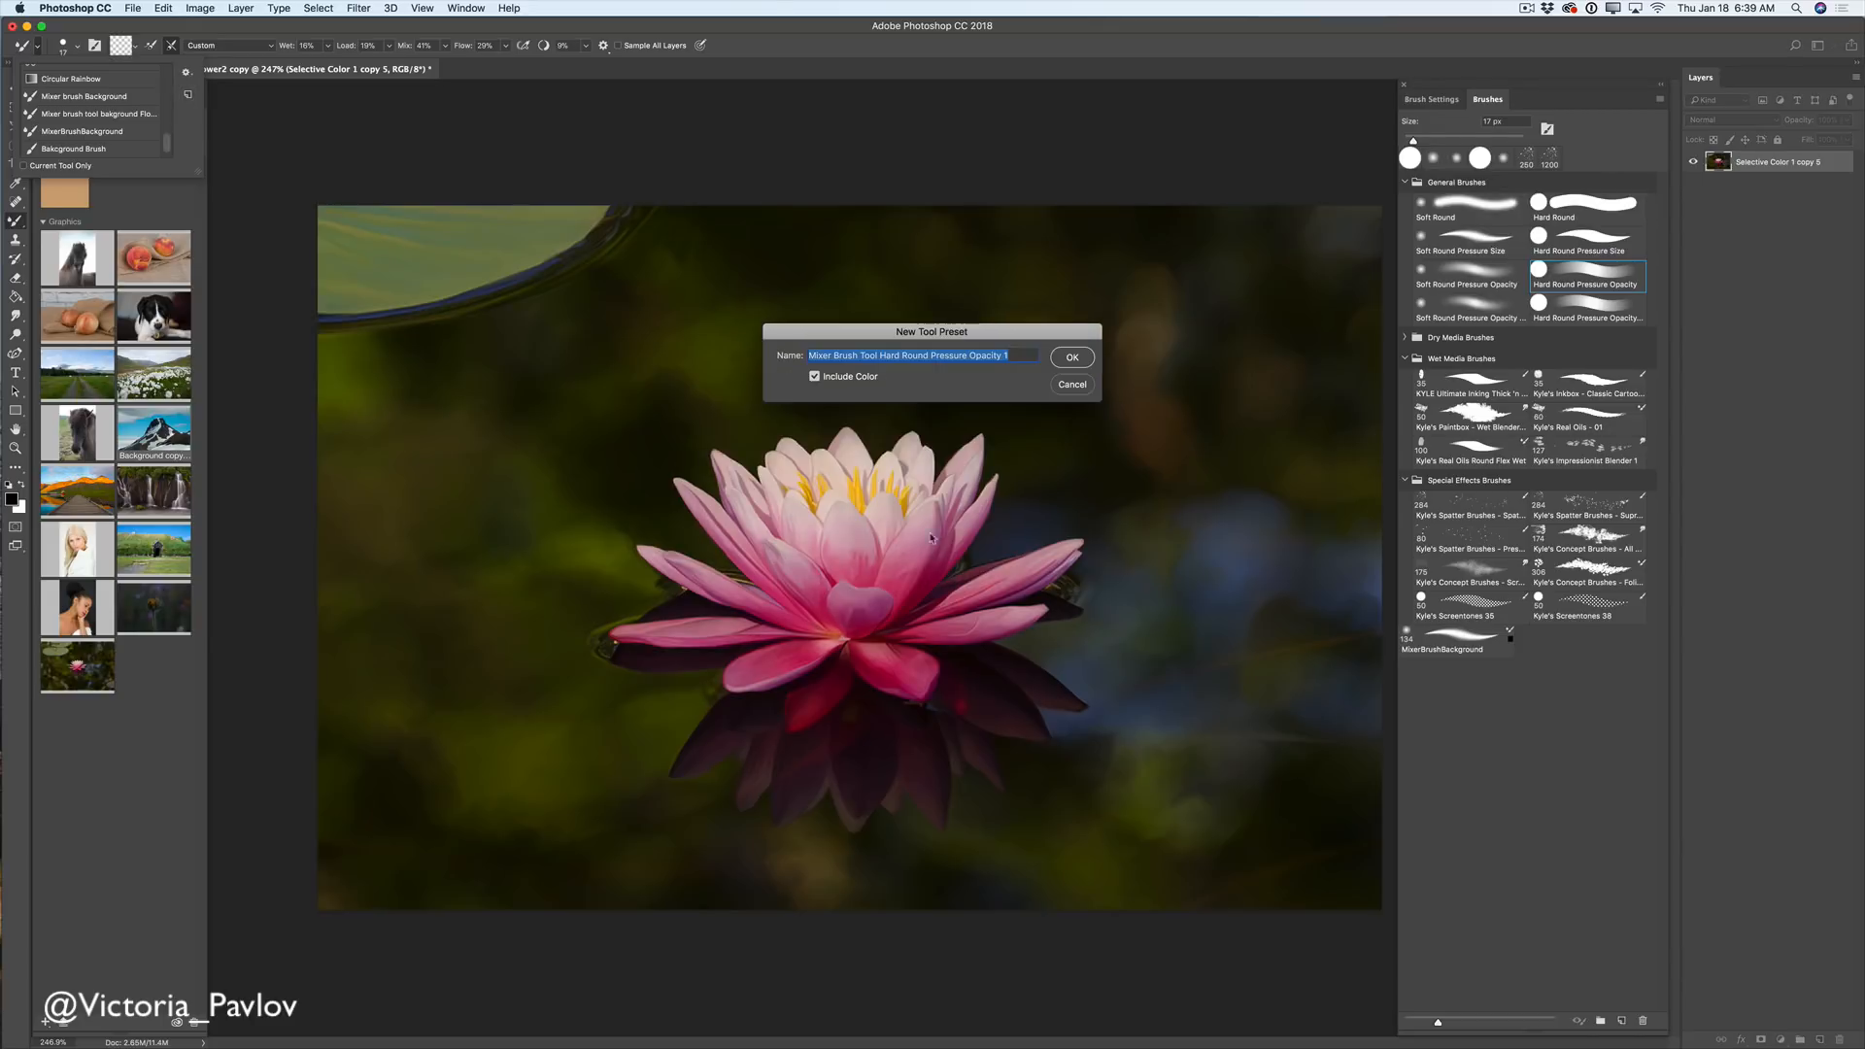
pyautogui.write('Mixer brush Tool Flower')
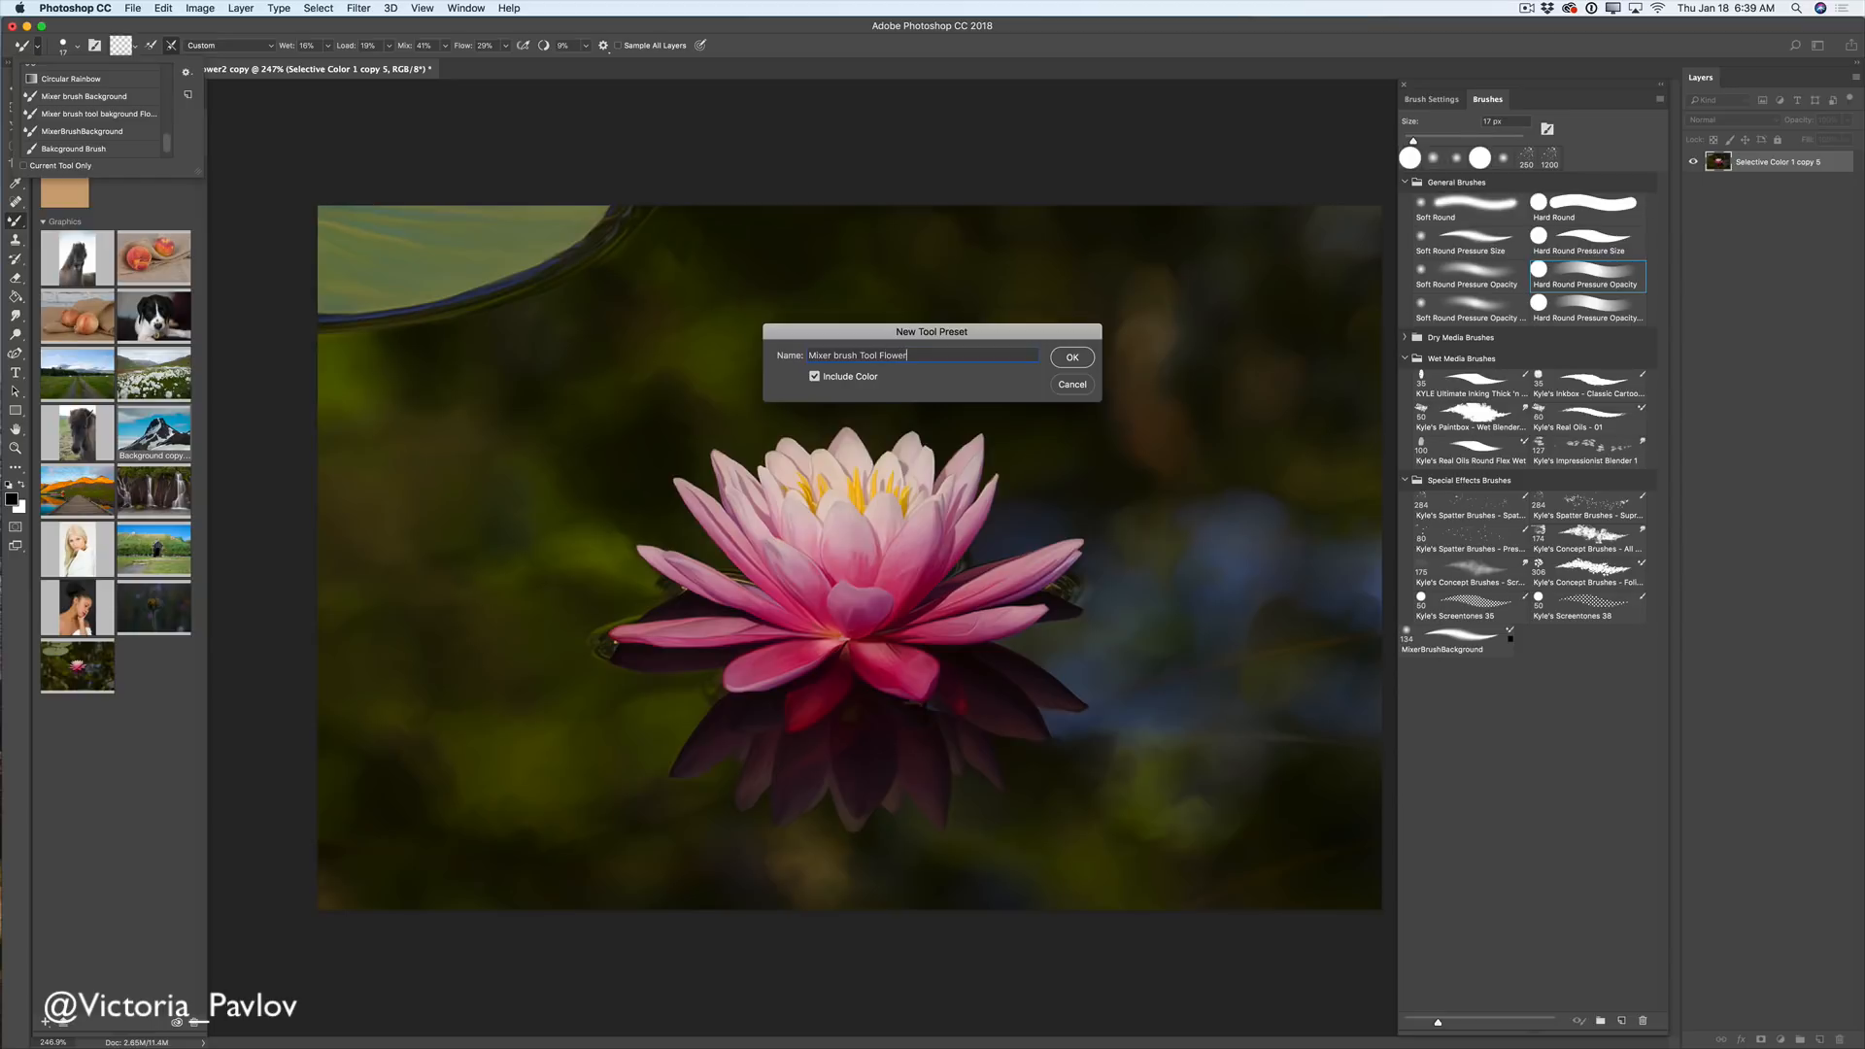
pyautogui.click(1064, 365)
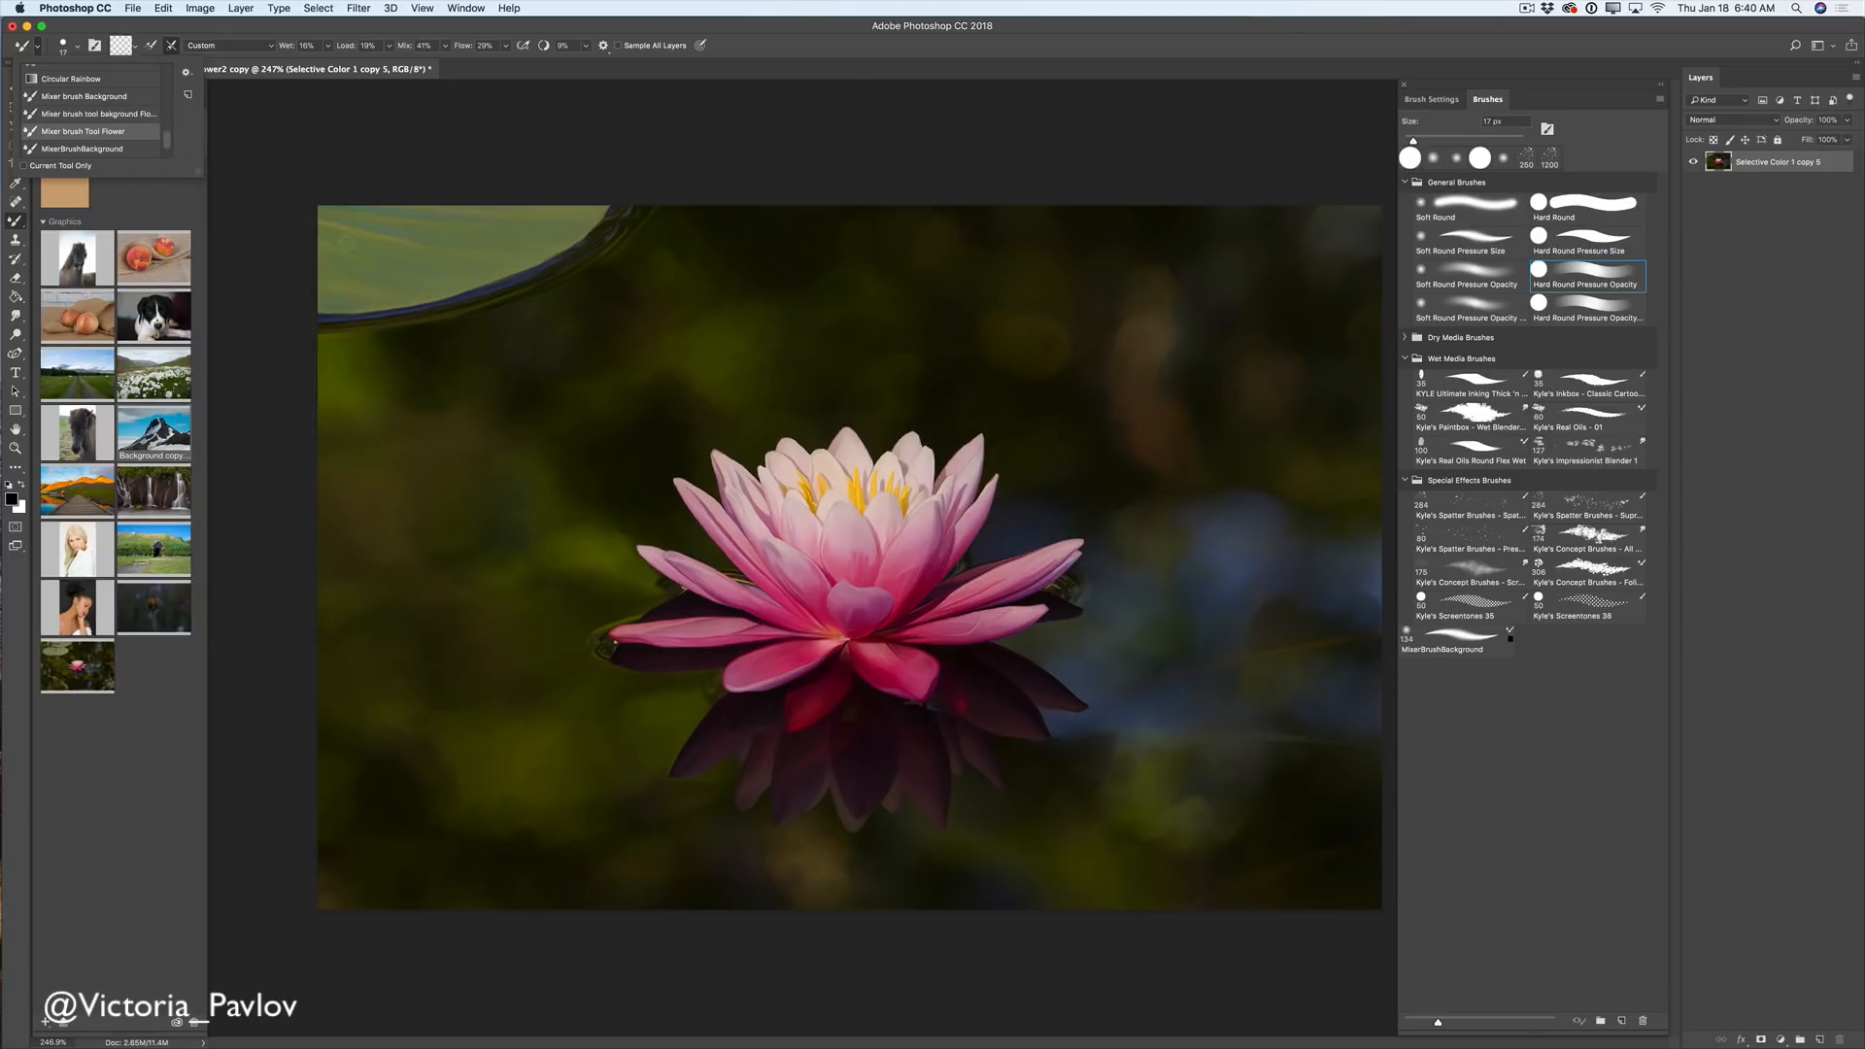
pyautogui.click(426, 351)
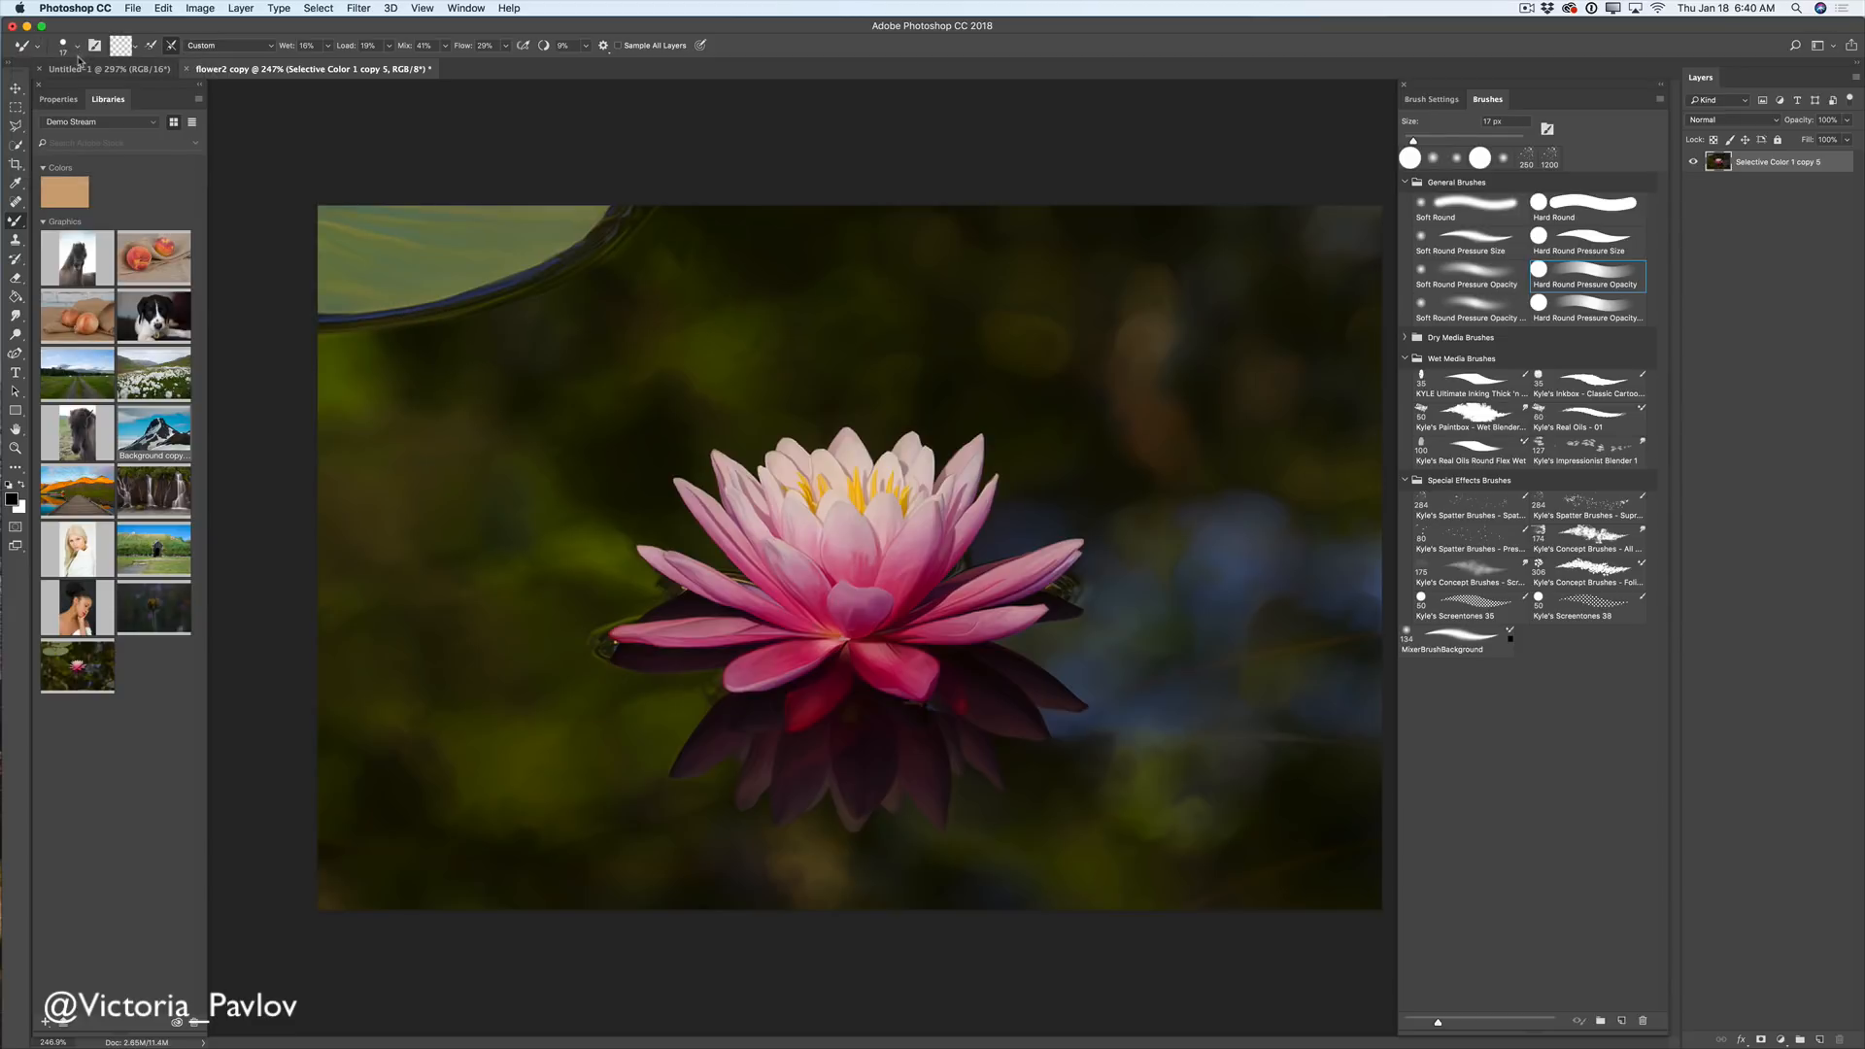
pyautogui.click(37, 51)
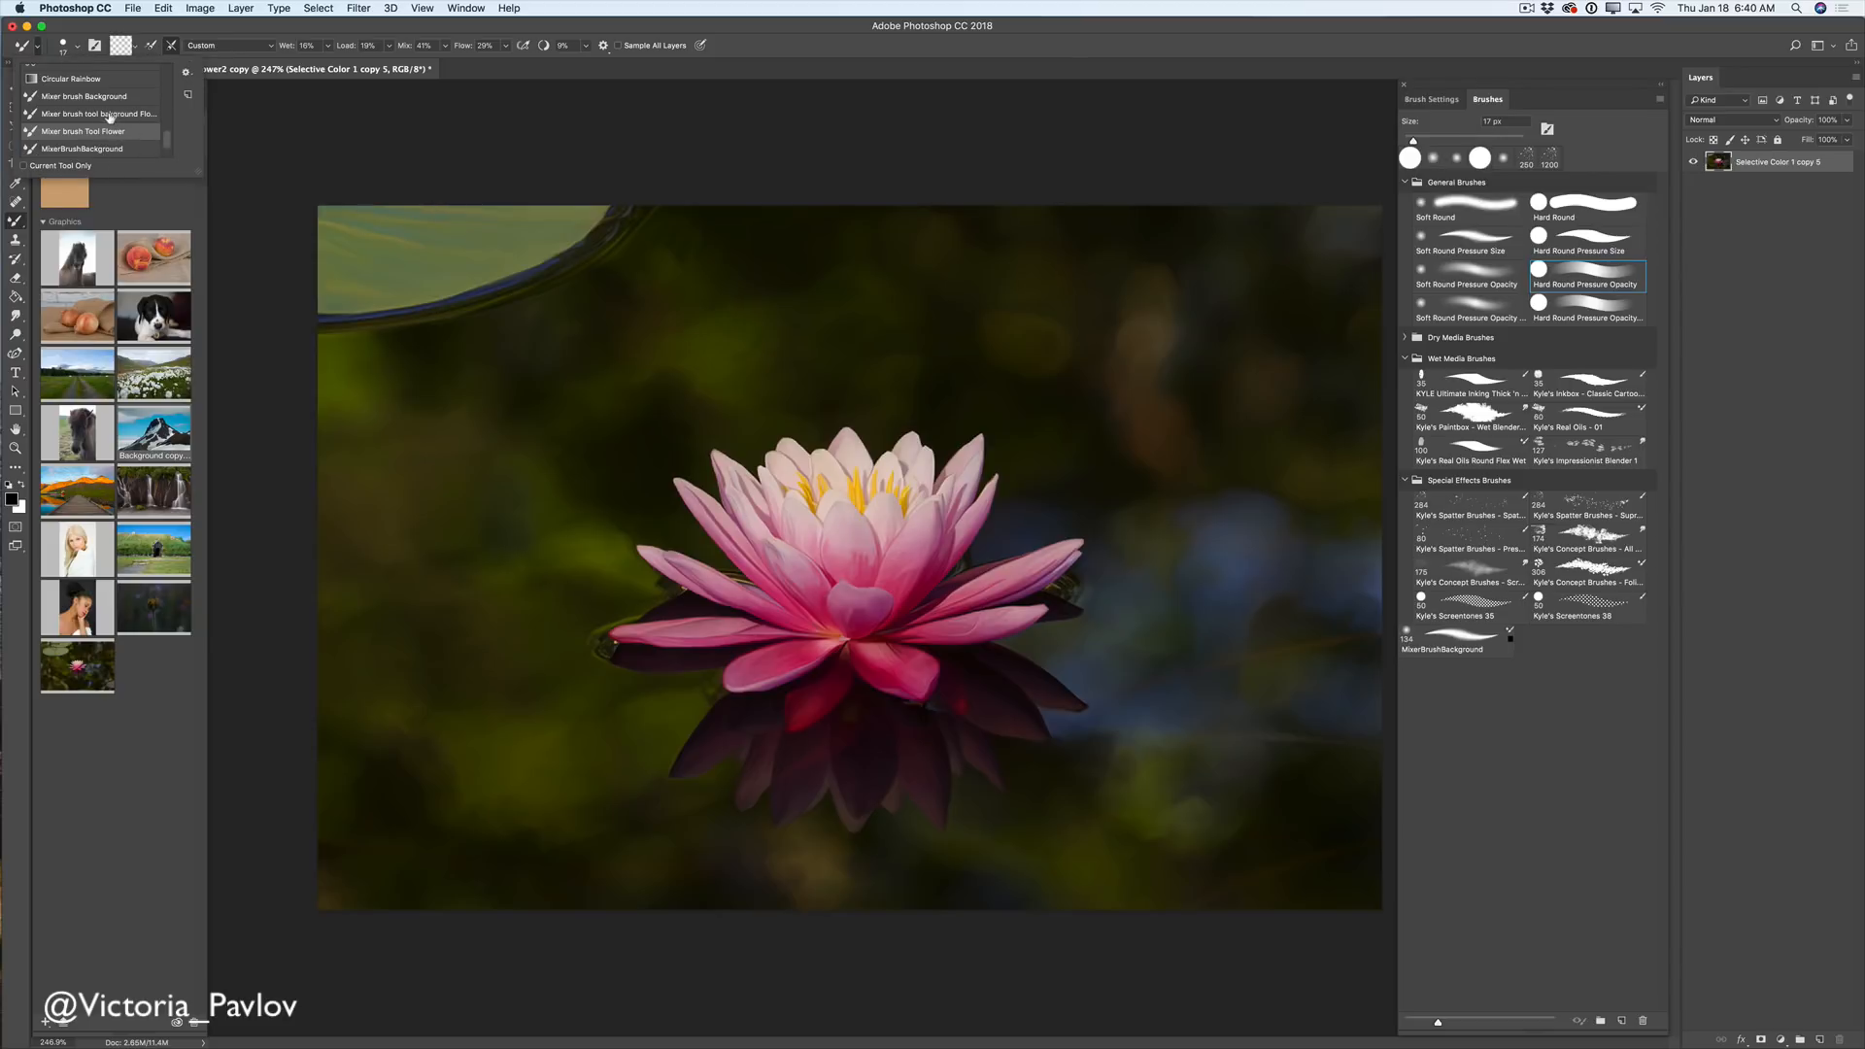
pyautogui.click(117, 116)
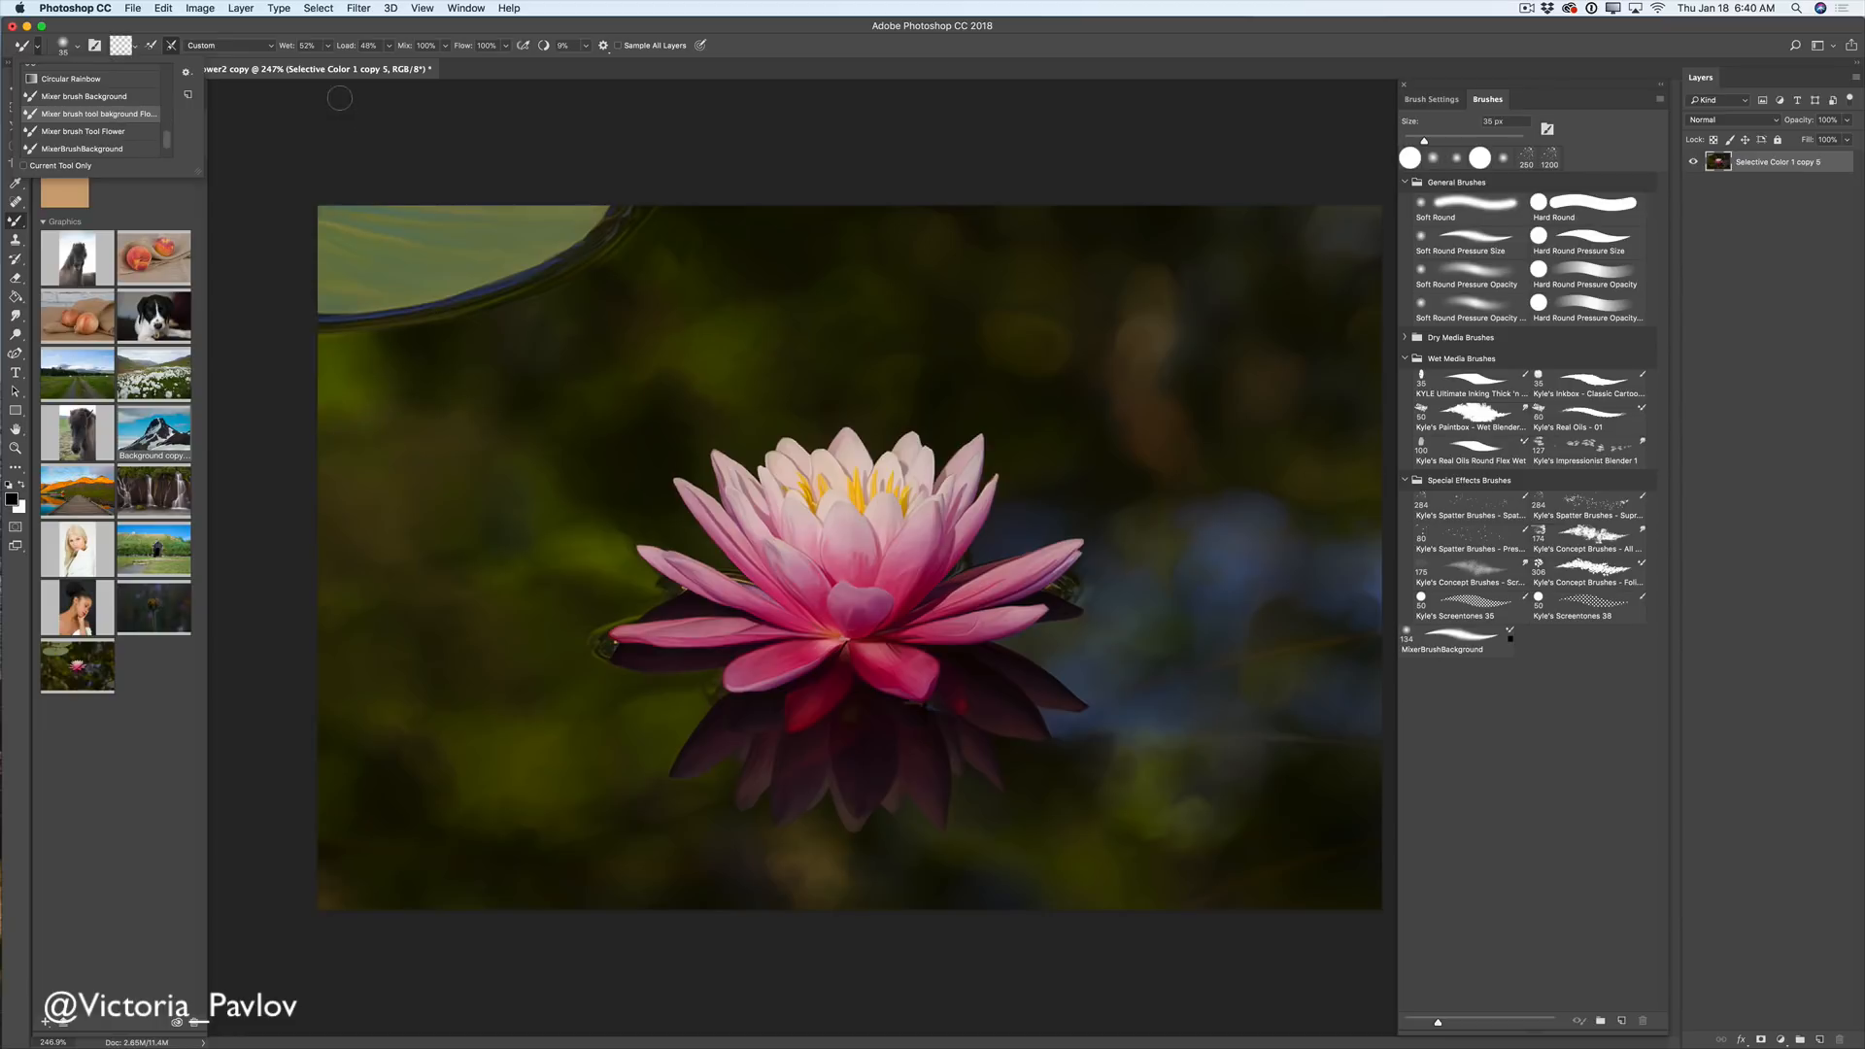
pyautogui.click(693, 333)
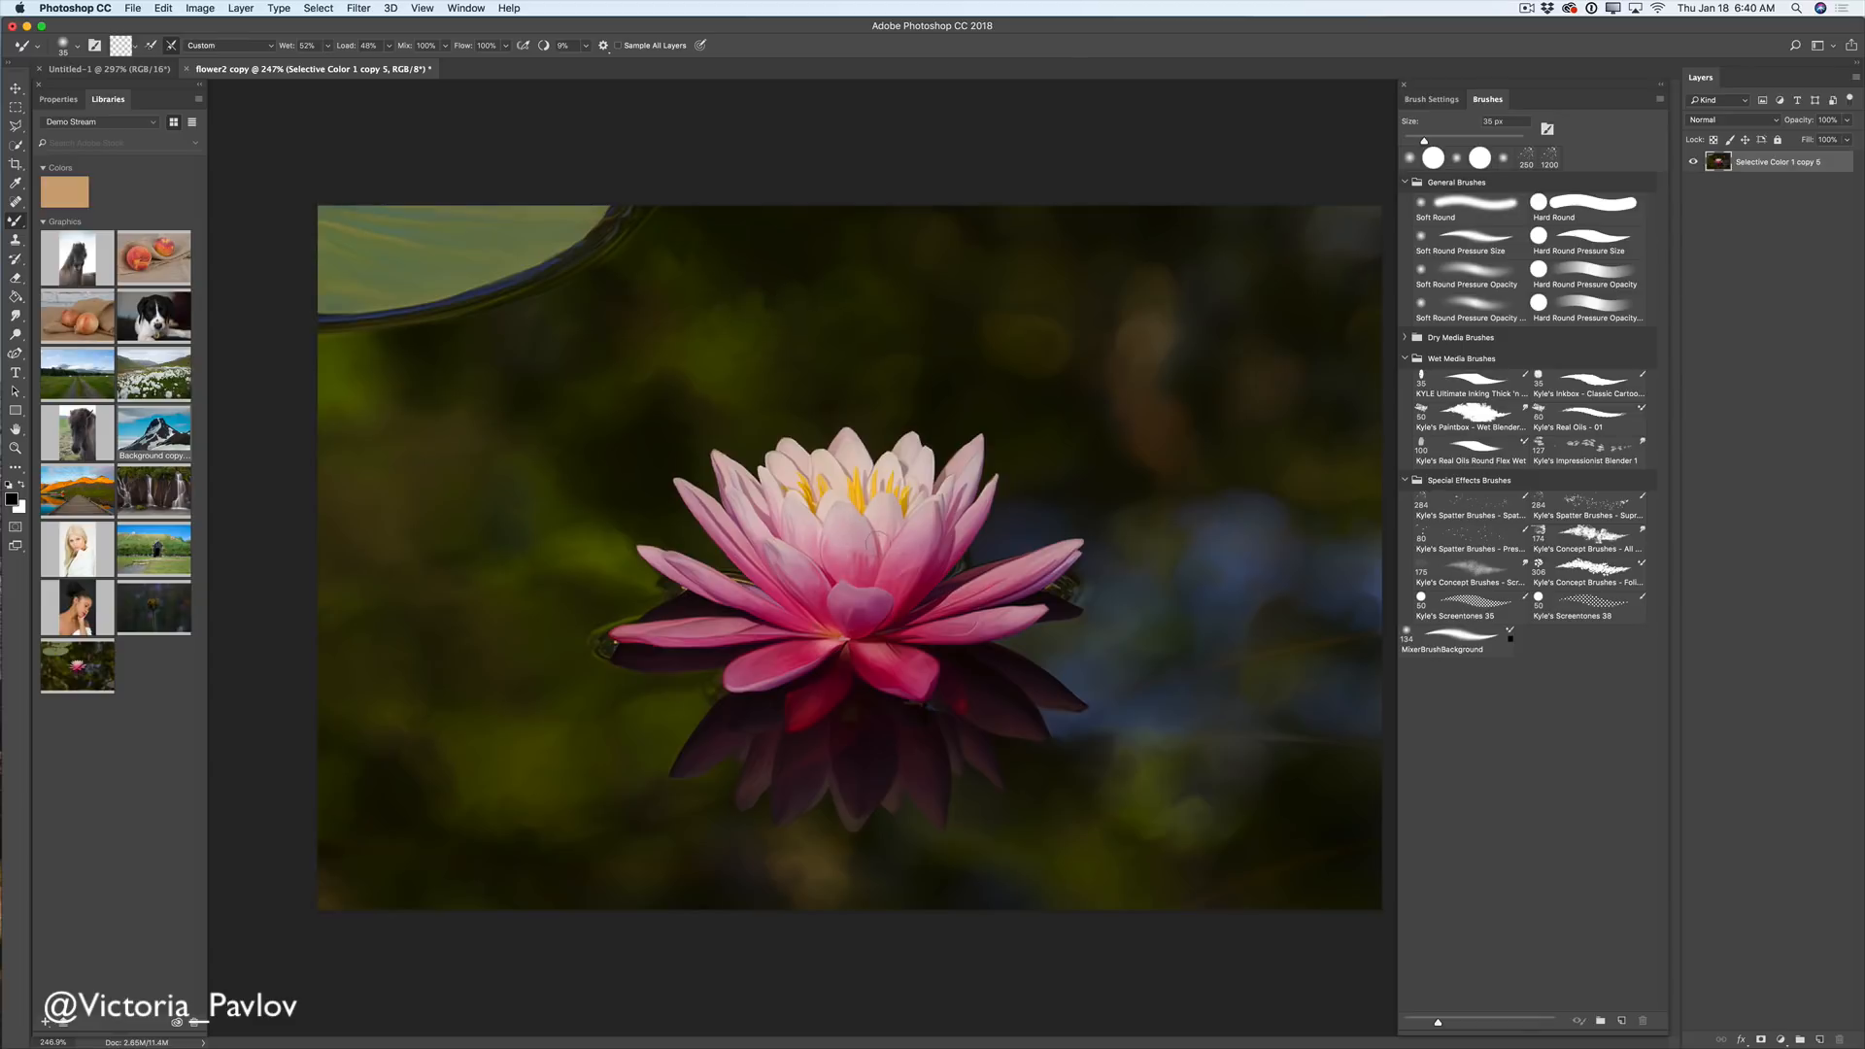
pyautogui.click(37, 49)
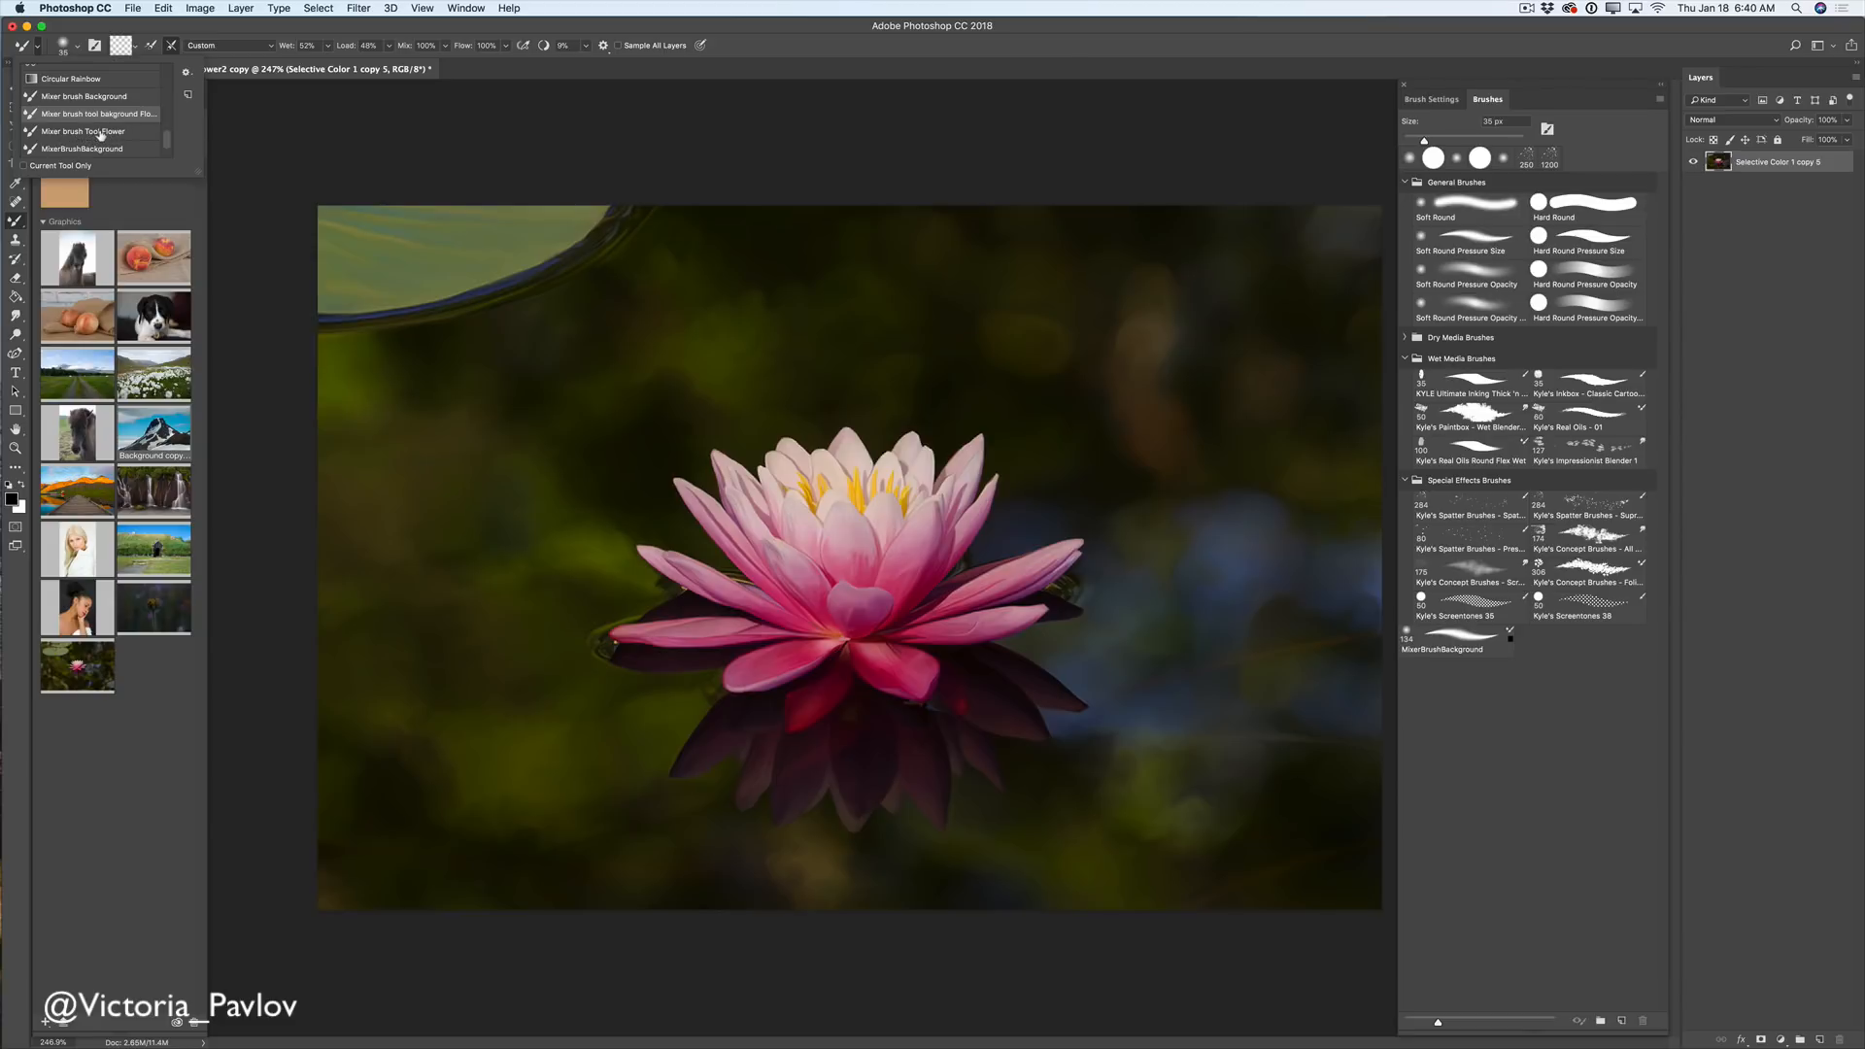
pyautogui.click(104, 134)
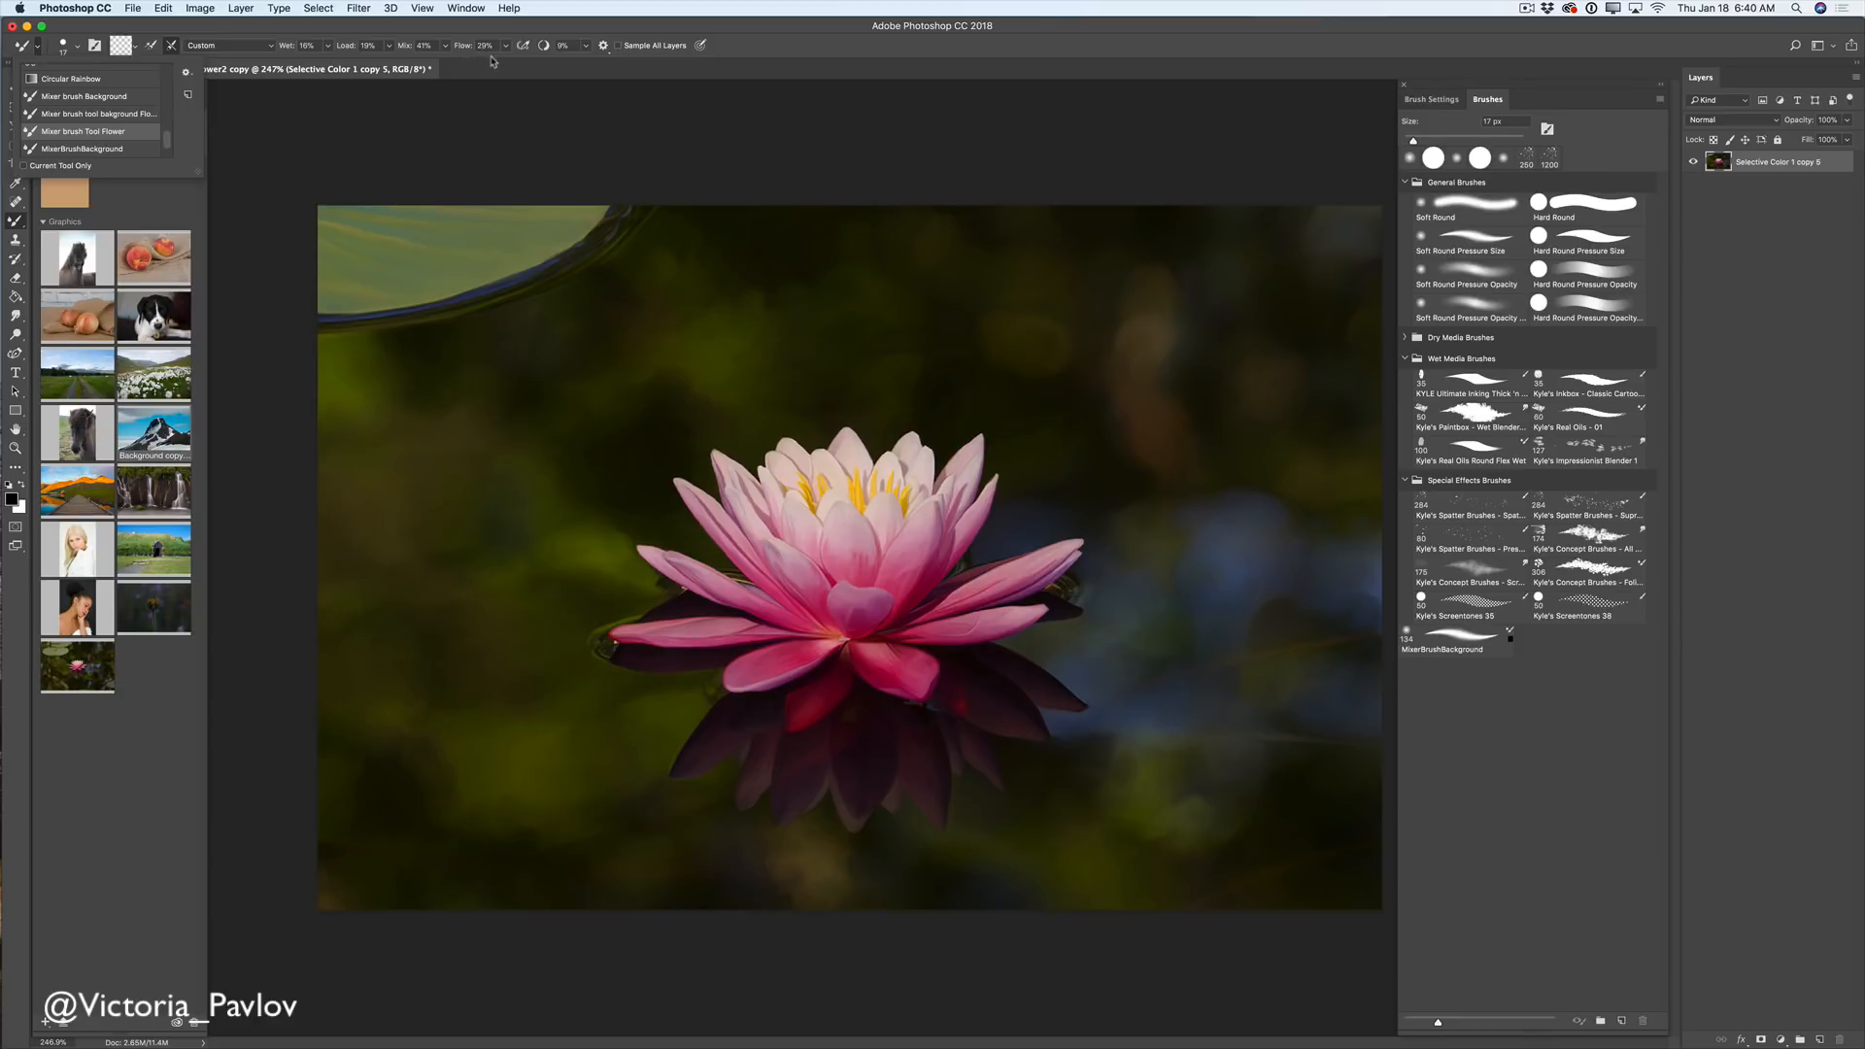
pyautogui.click(707, 342)
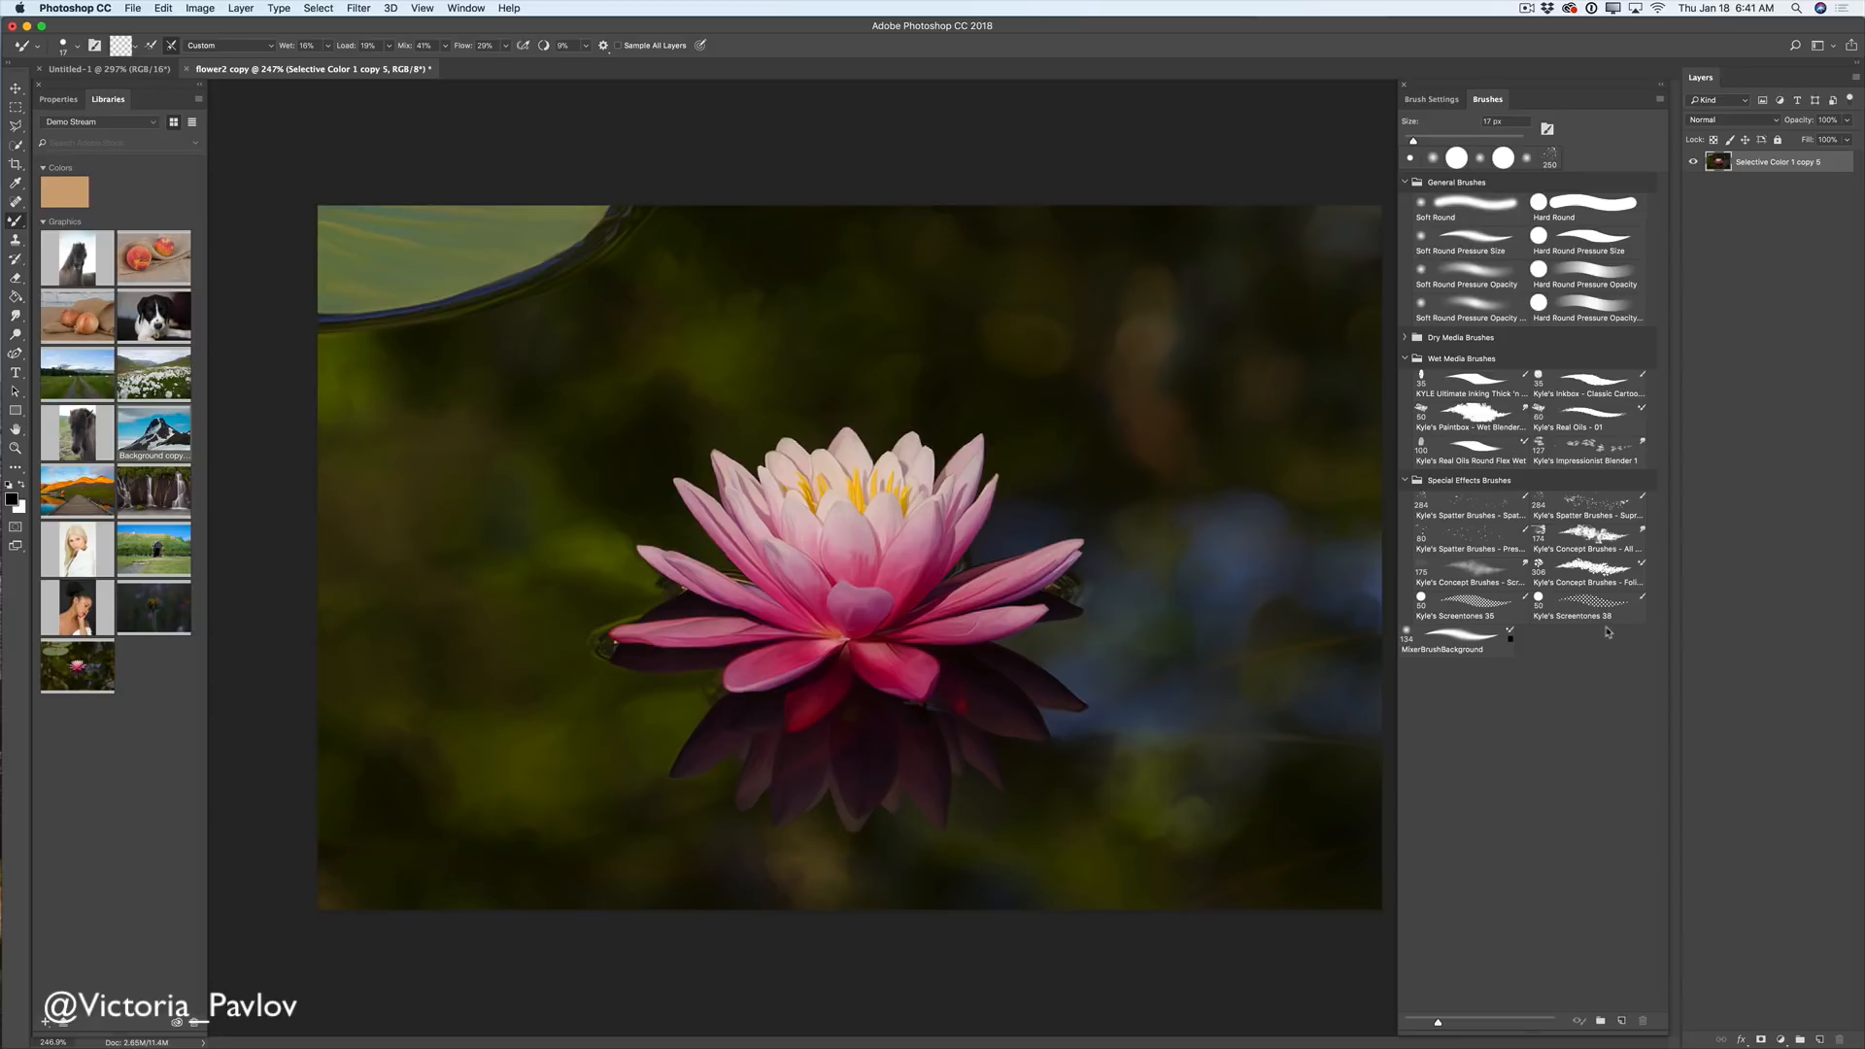
# - Select the foliage mix brush and create a brush group named 'My New Project'
pyautogui.click(1642, 586)
pyautogui.click(1598, 1022)
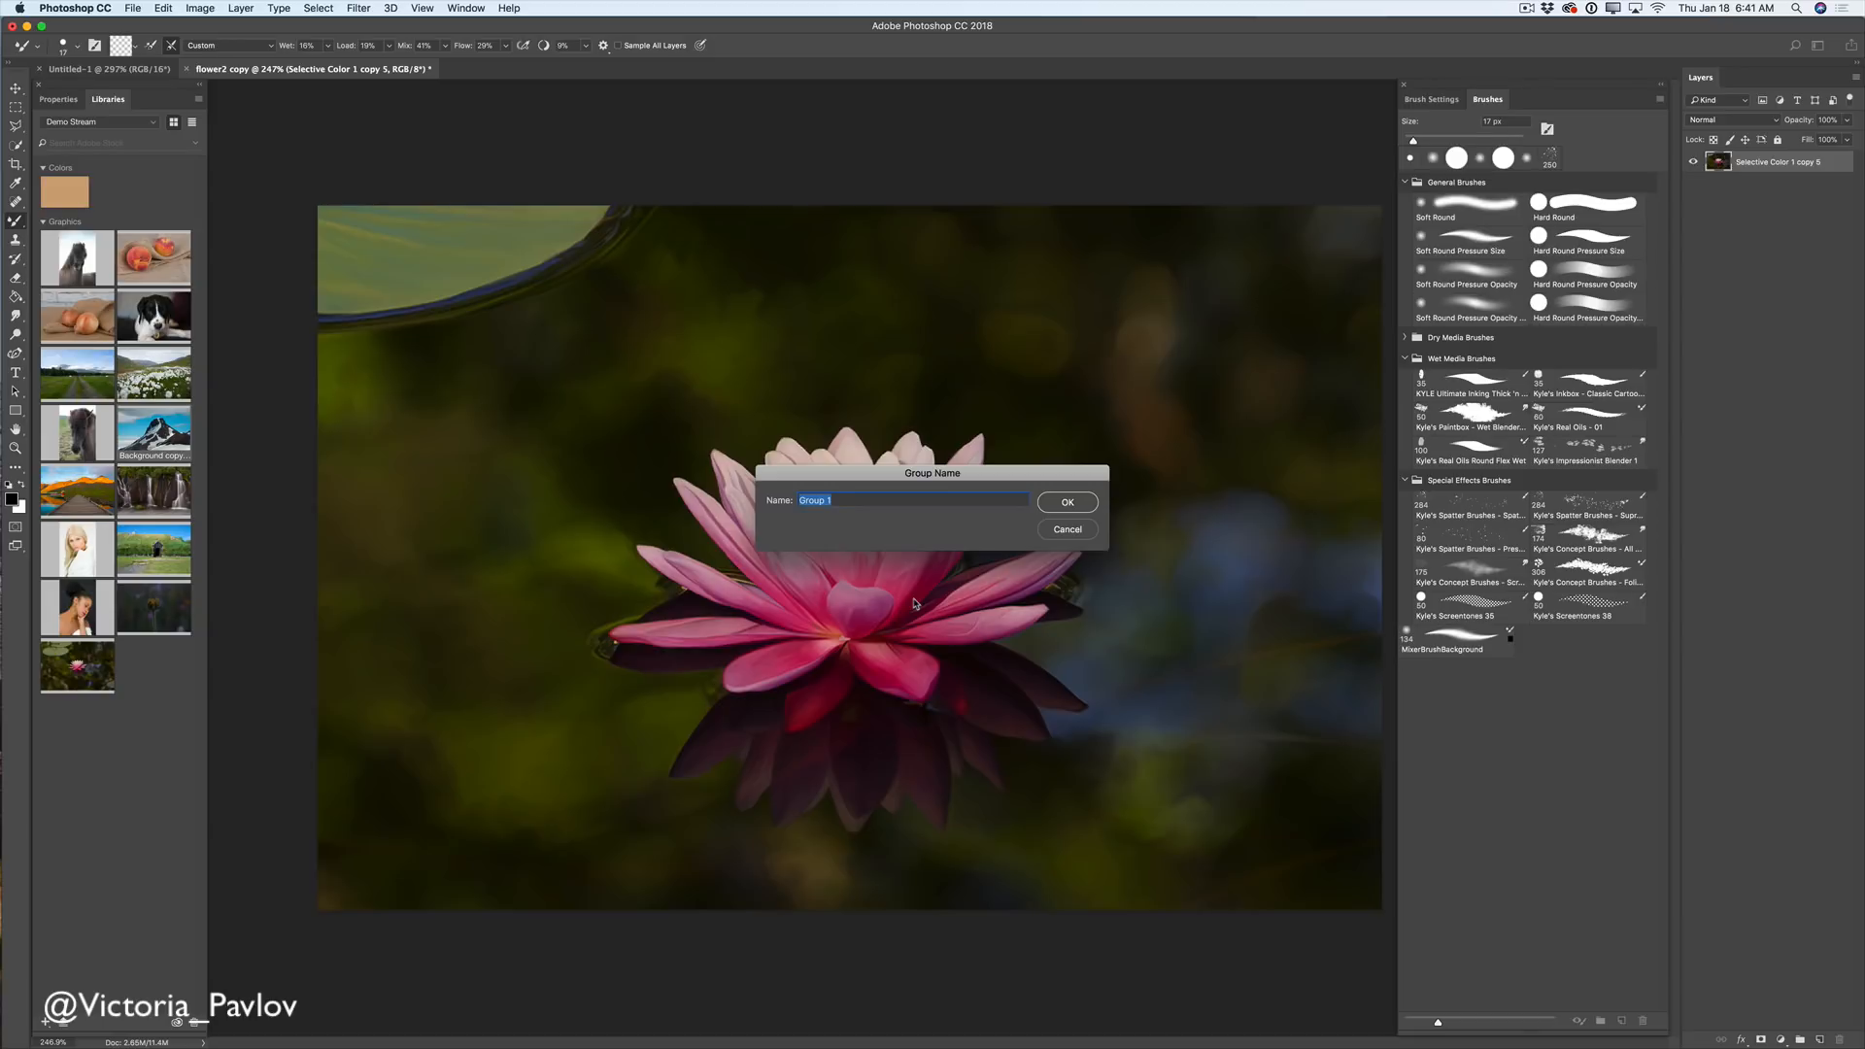
pyautogui.write('My New Project')
pyautogui.click(1076, 505)
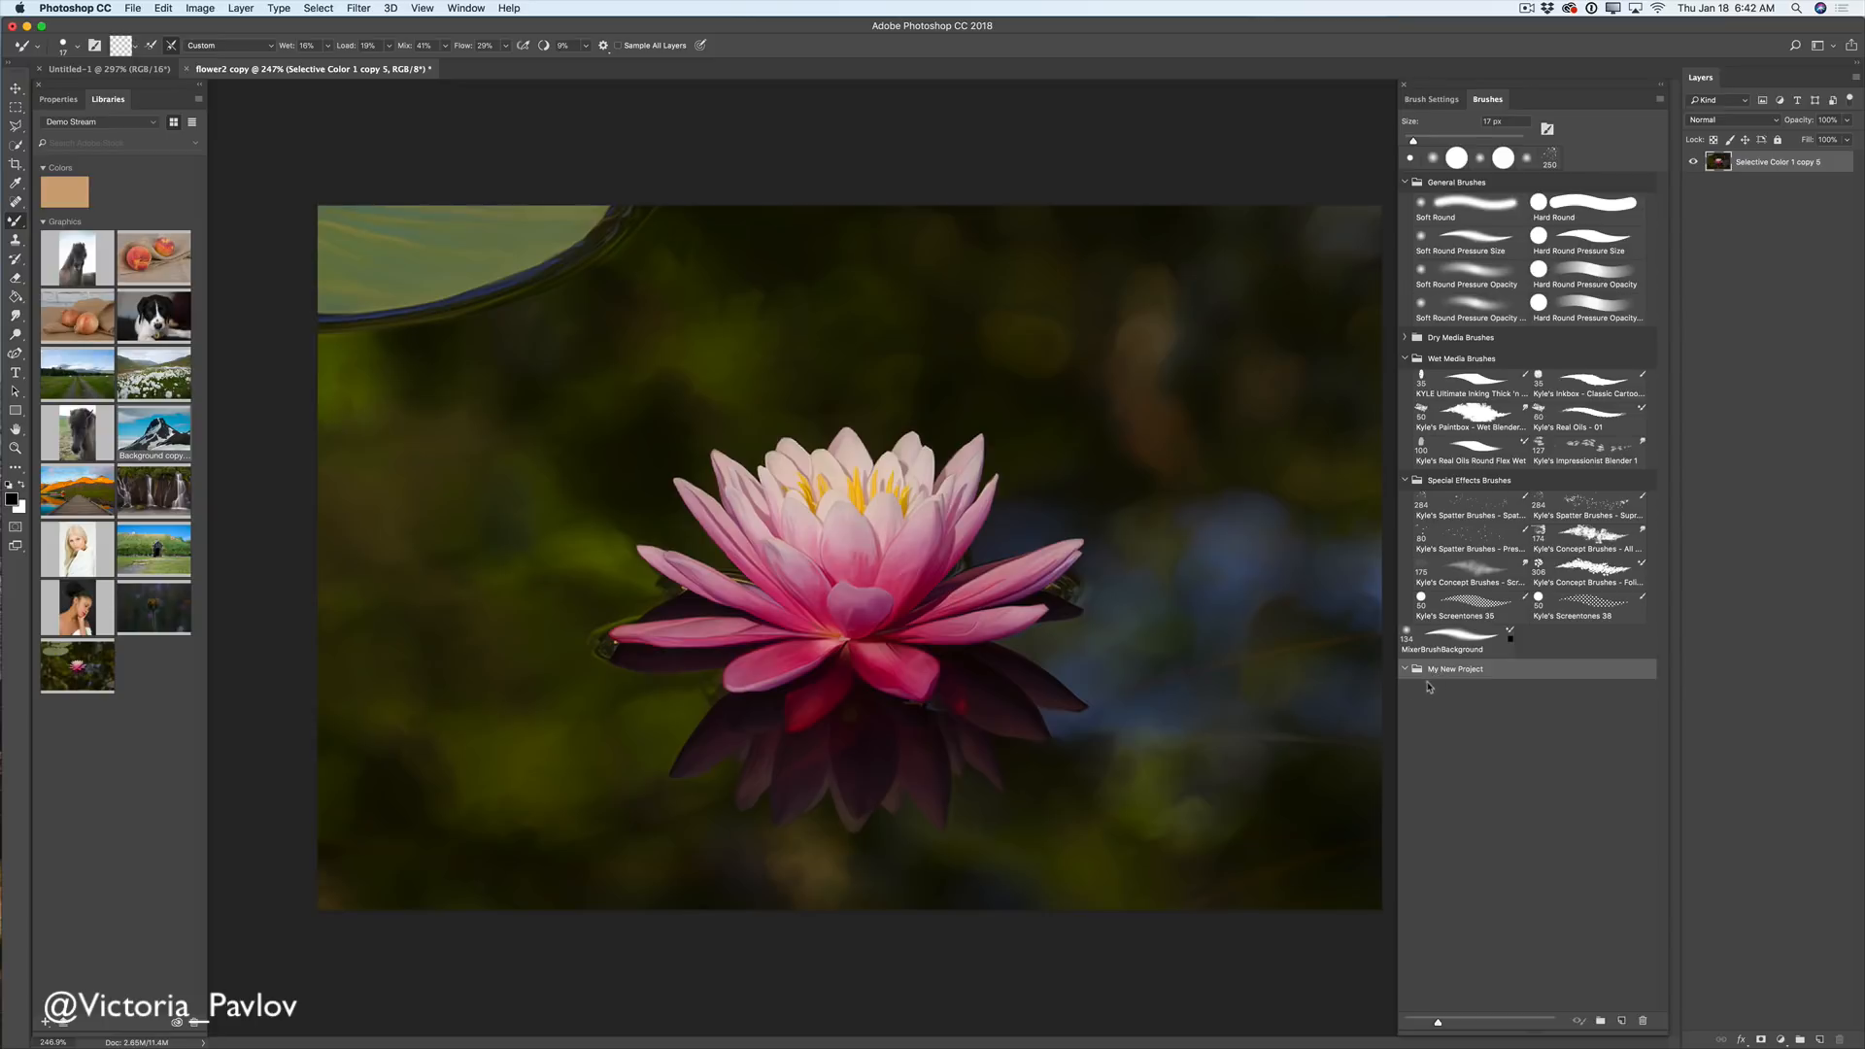
# - Create a 'Flower' brush group and nest it inside My New Project
pyautogui.click(1600, 1021)
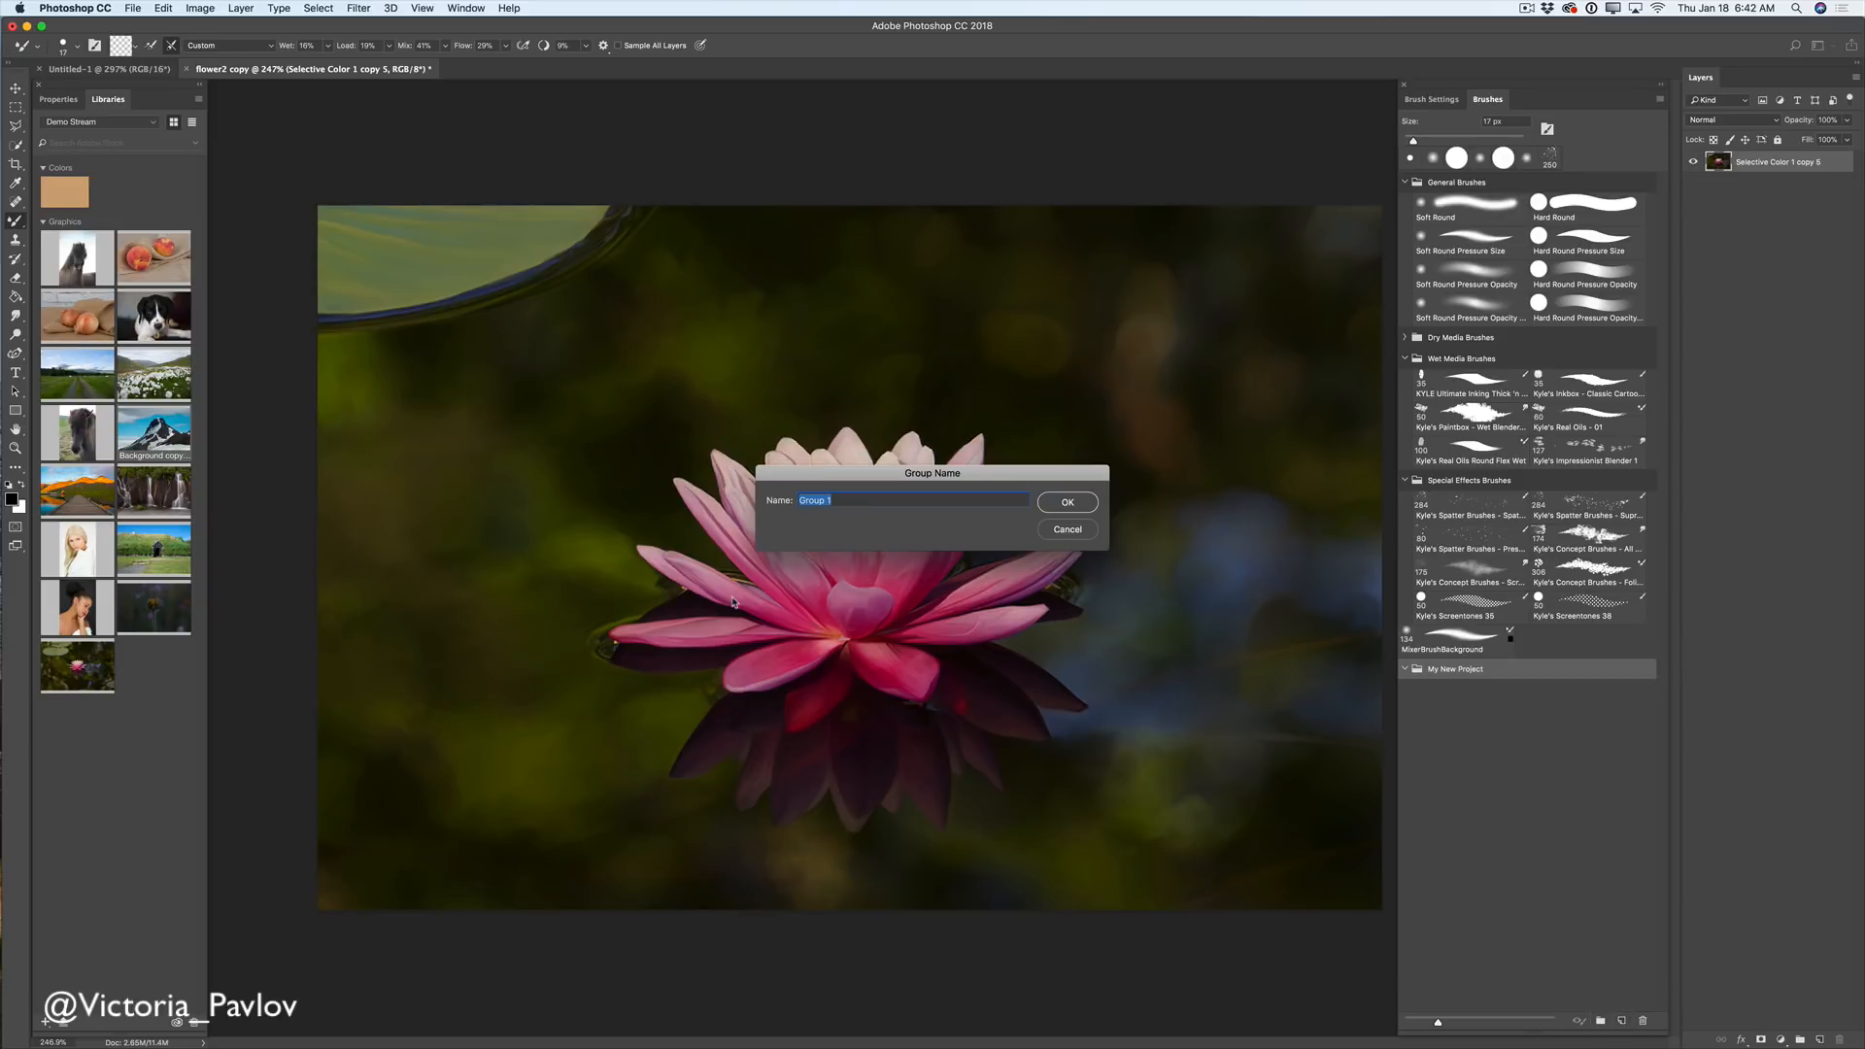
pyautogui.write('Flower')
pyautogui.click(1068, 503)
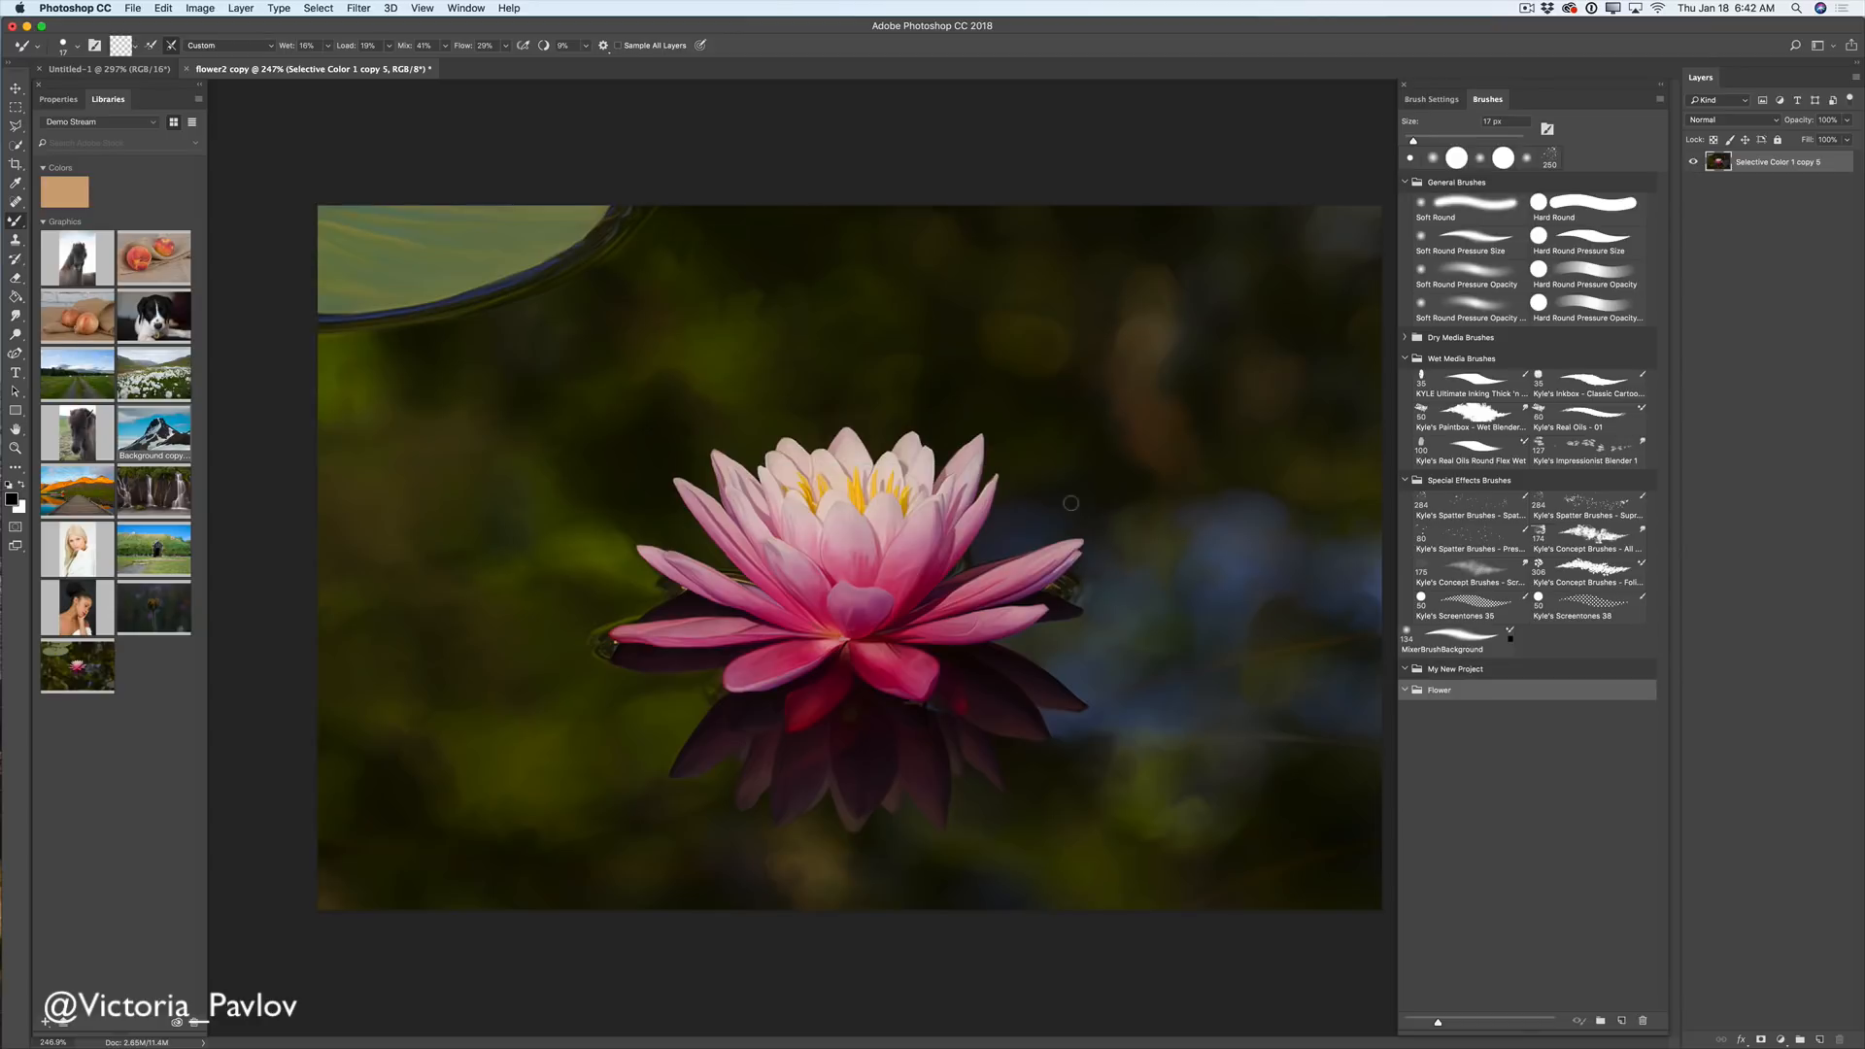
pyautogui.moveTo(1409, 693); pyautogui.dragTo(1431, 672)
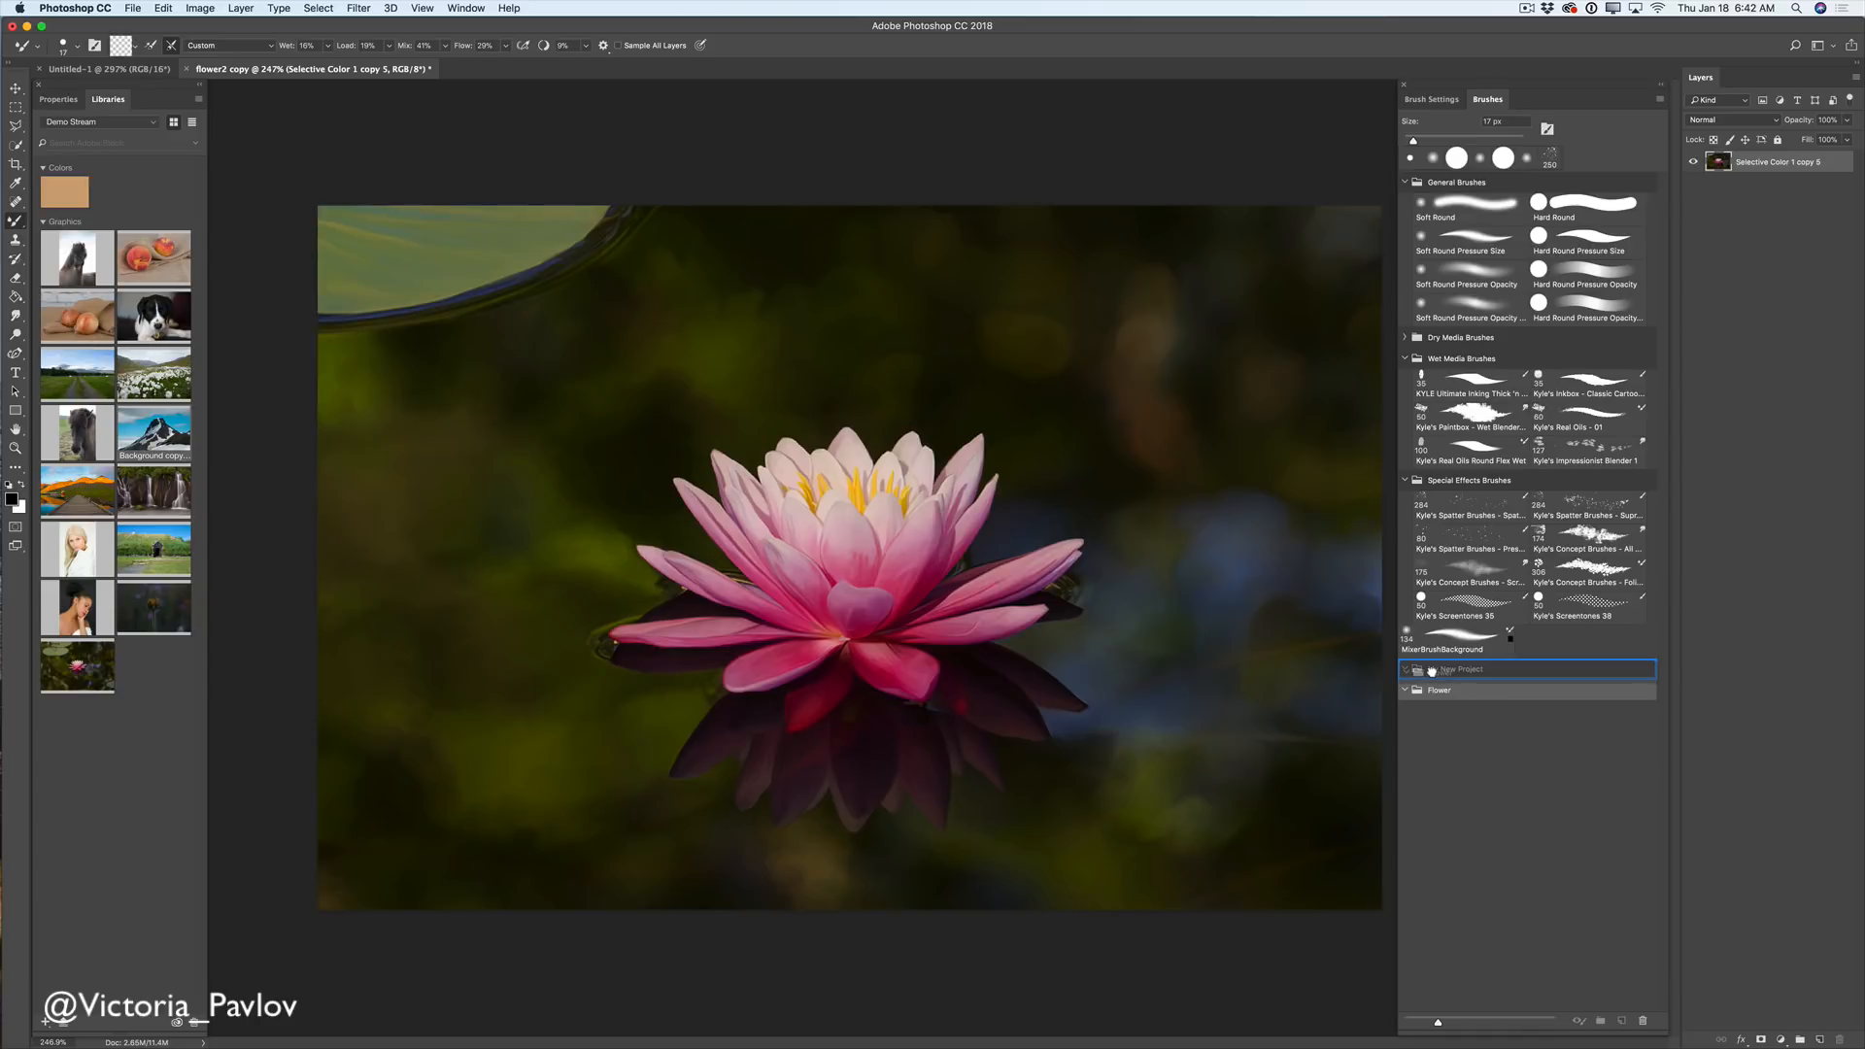
pyautogui.moveTo(1434, 670); pyautogui.dragTo(1435, 672)
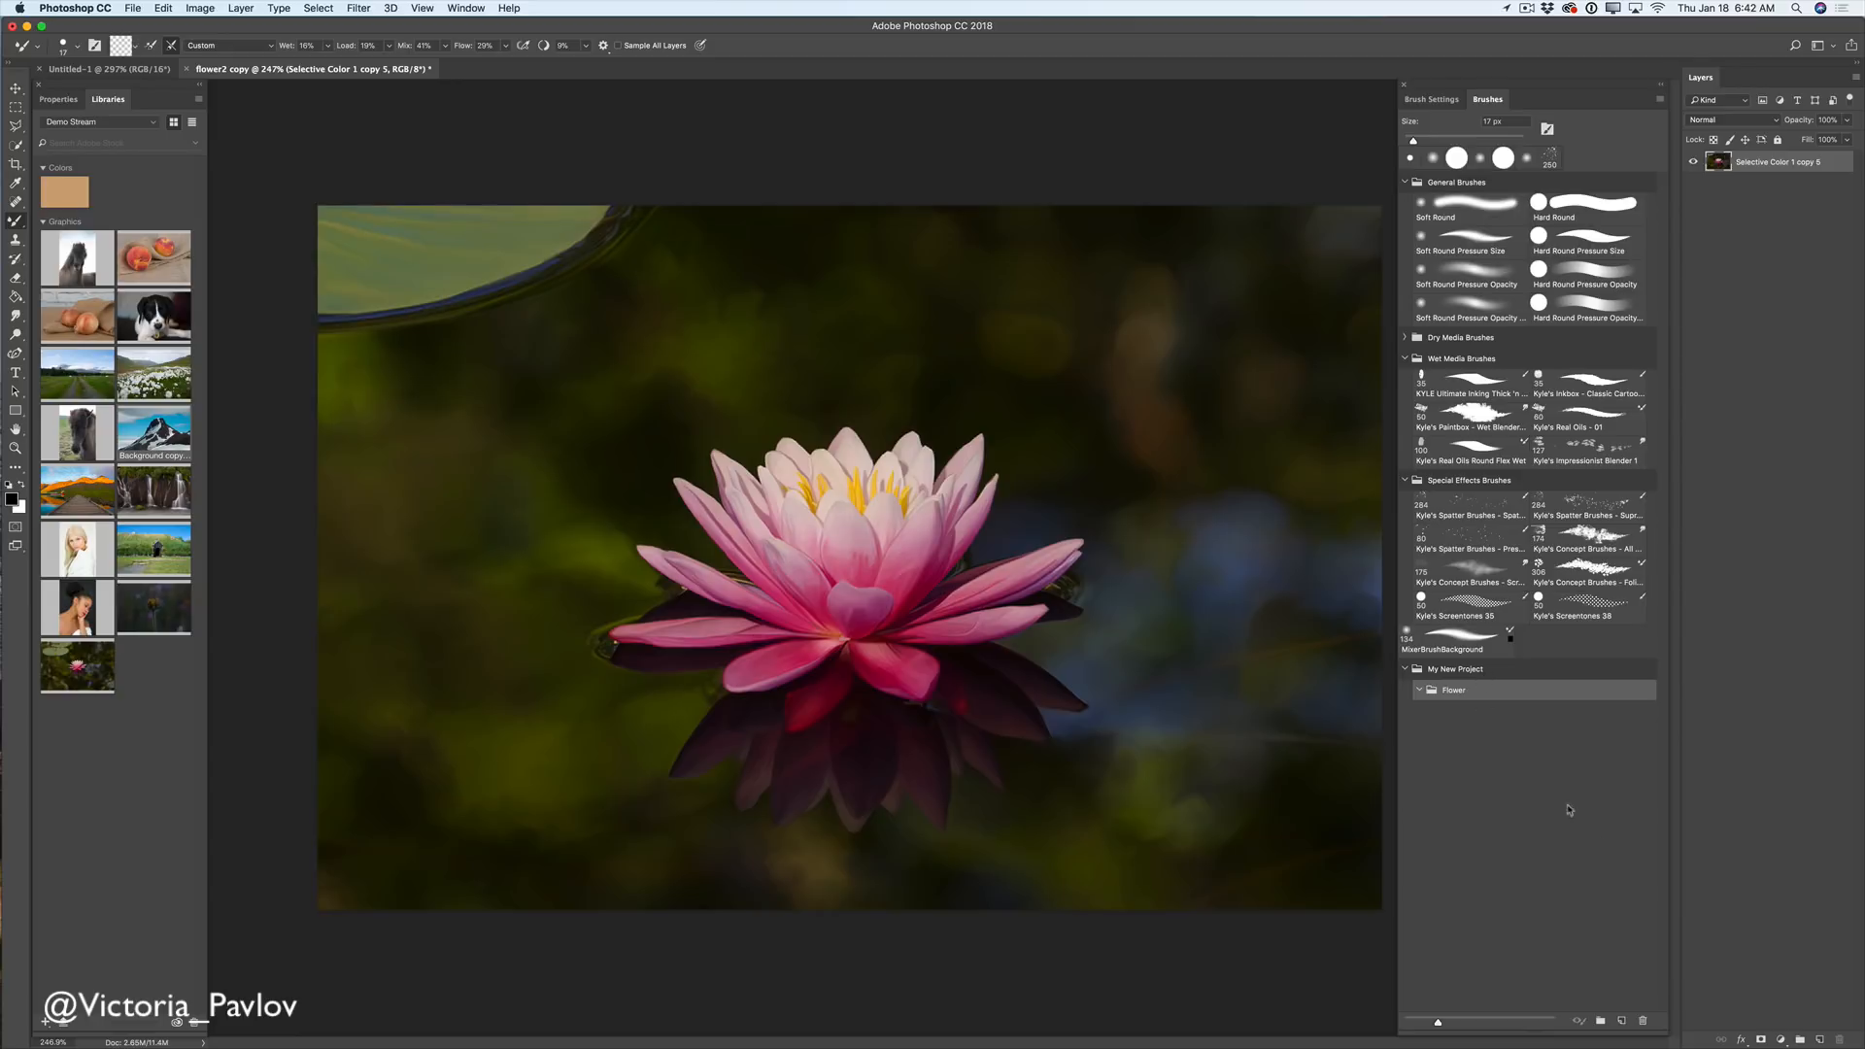
# - Create a 'Background' brush group inside My New Project
pyautogui.click(1599, 1019)
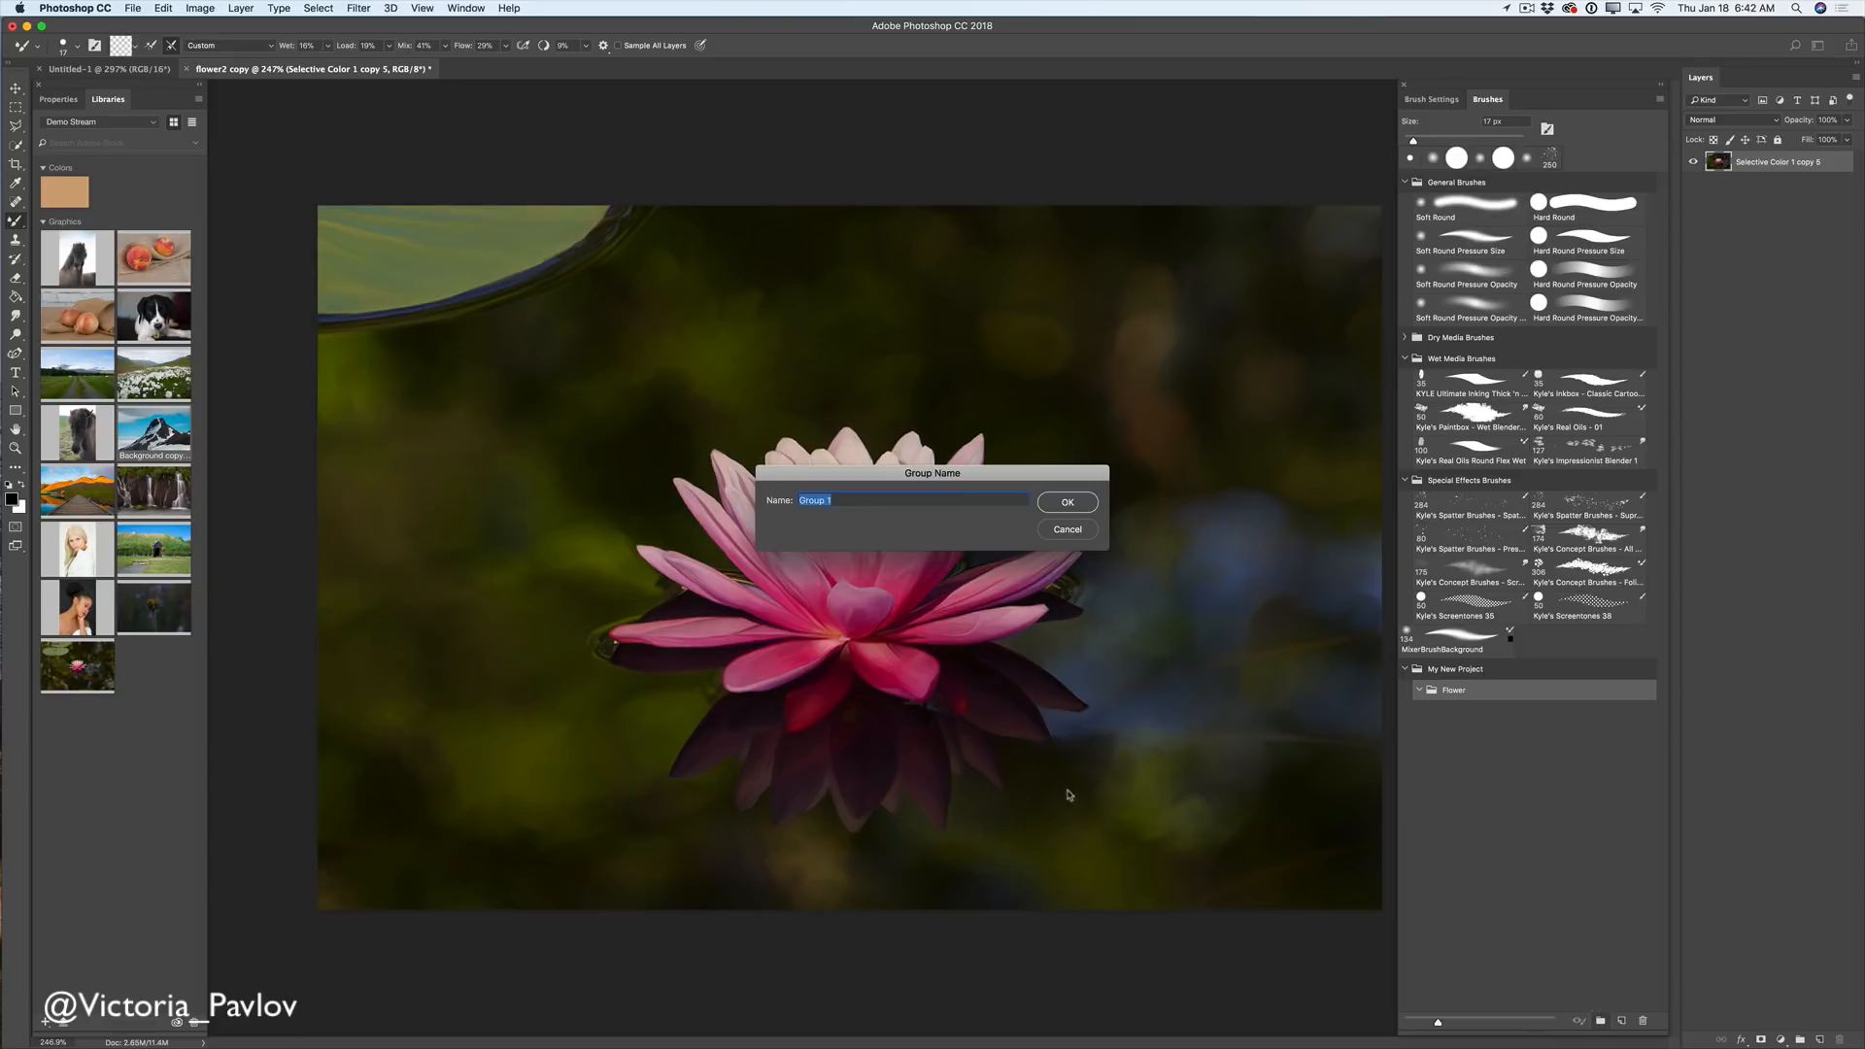
pyautogui.write('Background')
pyautogui.click(1066, 503)
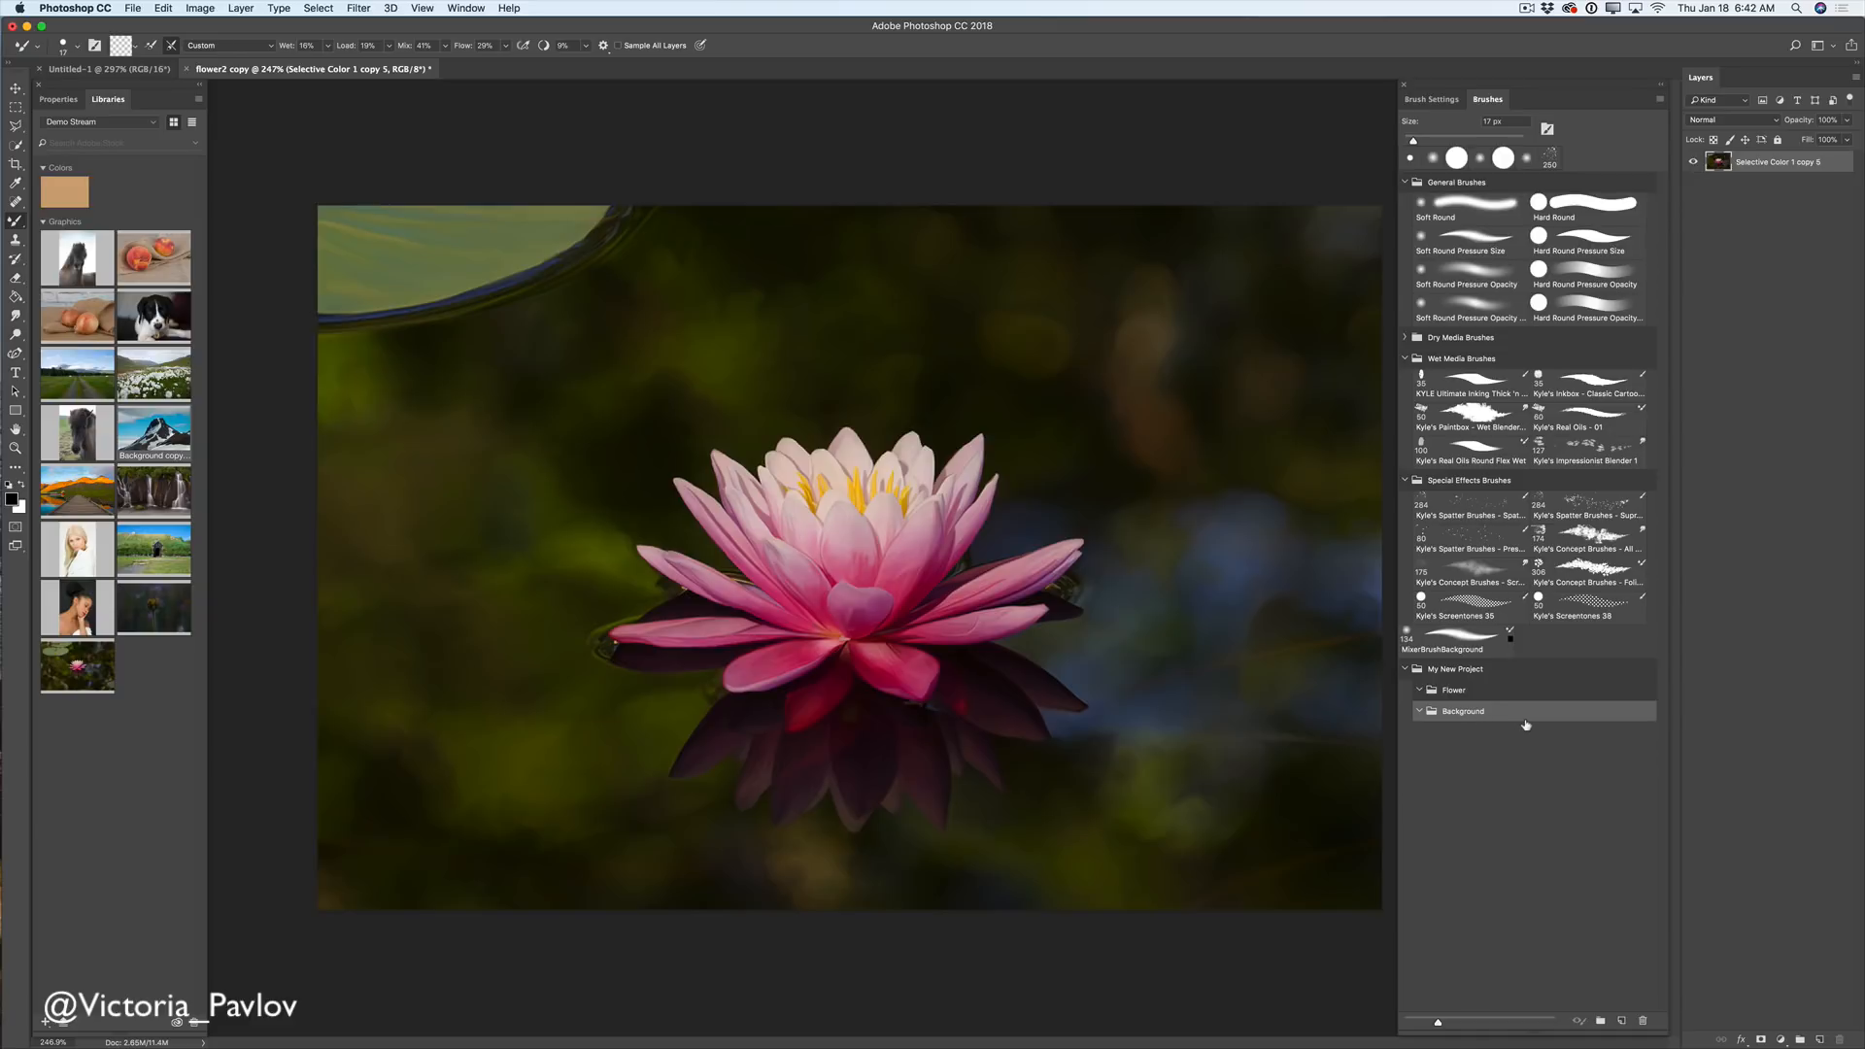
pyautogui.click(1511, 775)
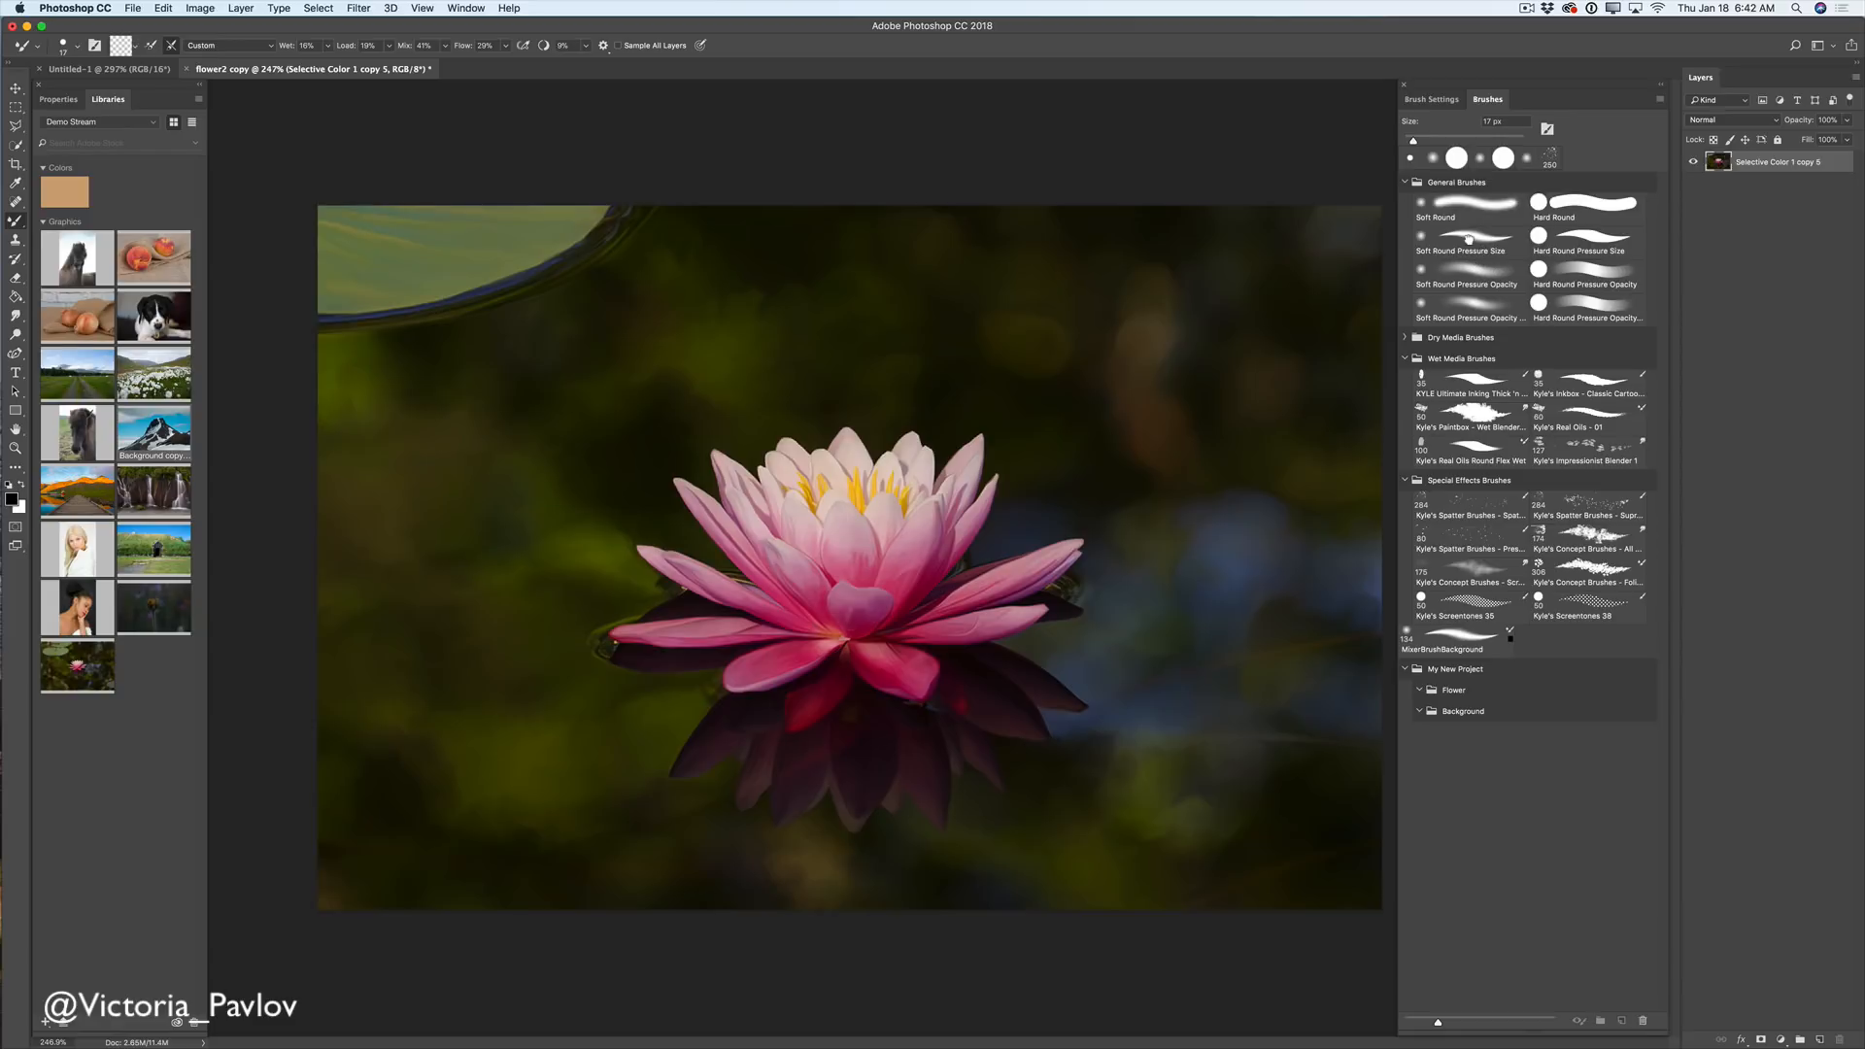
# - Move Soft Round Pressure Size into Flower and Soft Round Pressure Opacity into Background
pyautogui.moveTo(1469, 249); pyautogui.dragTo(1454, 695)
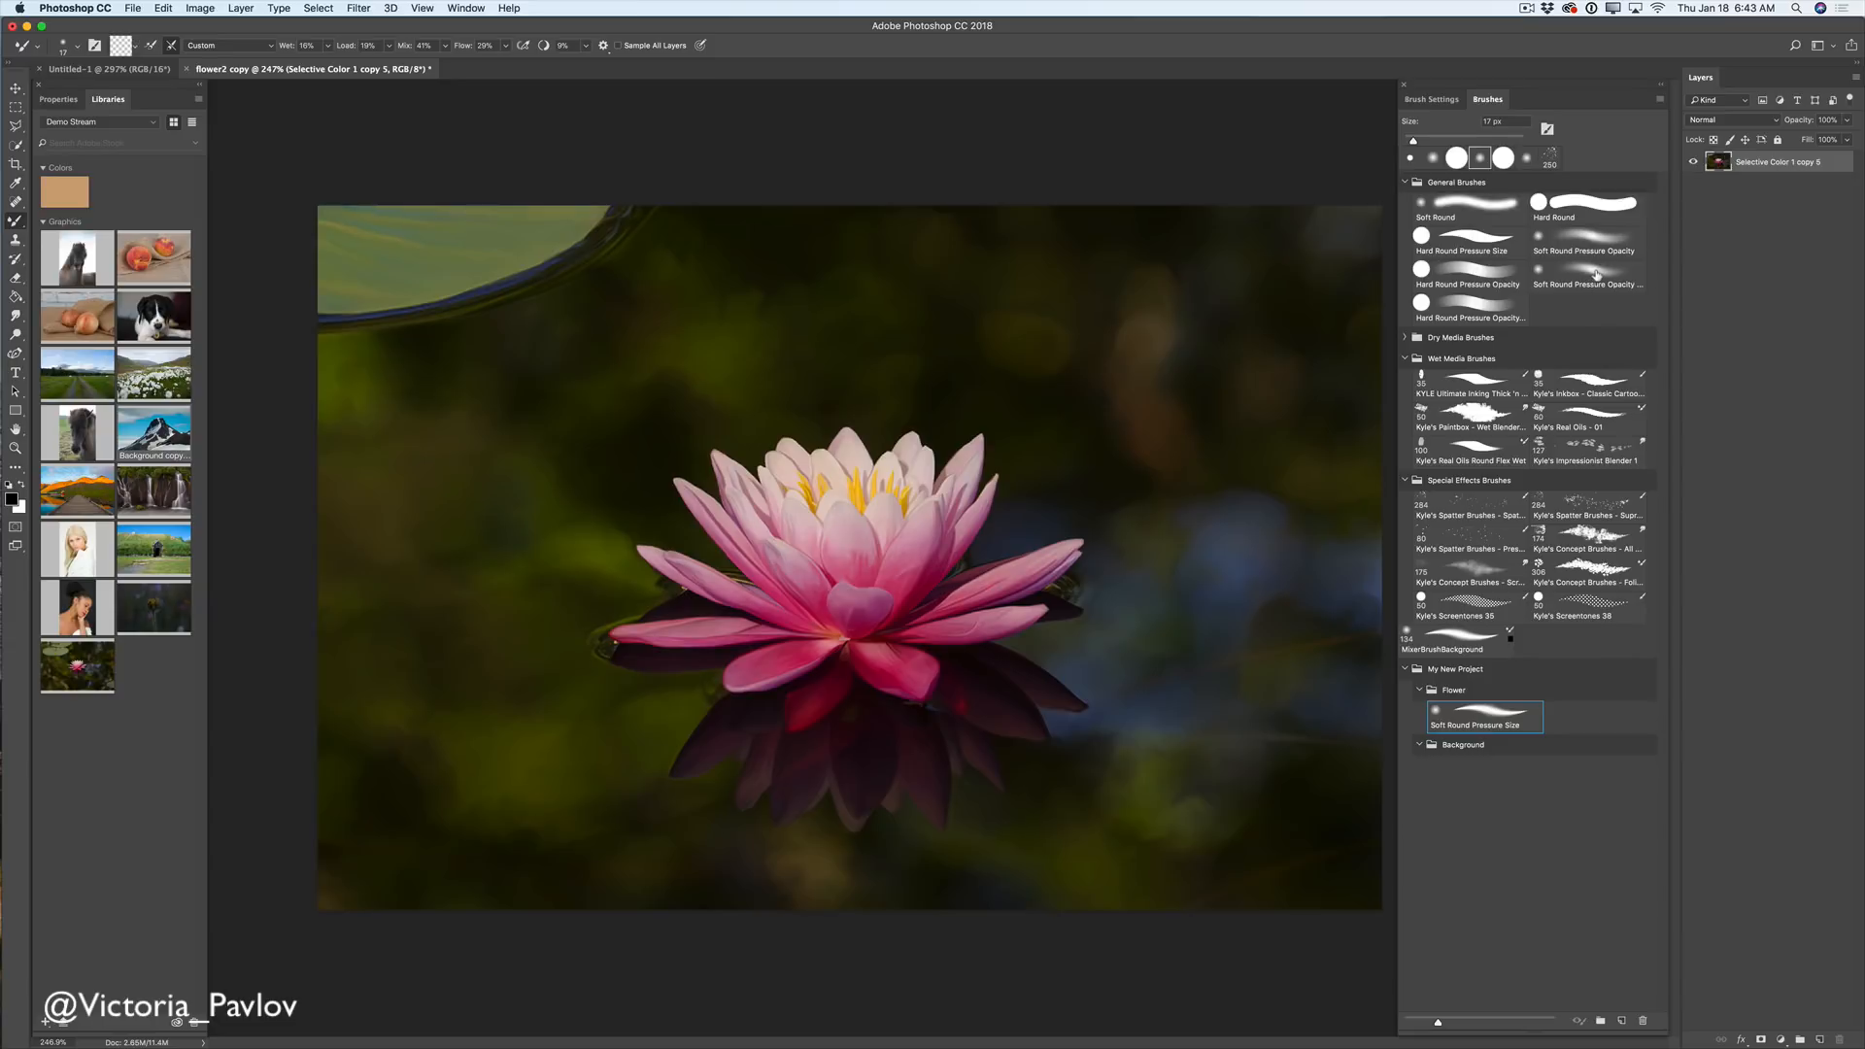
pyautogui.moveTo(1600, 275)
pyautogui.mouseDown()
pyautogui.moveTo(1578, 583)
pyautogui.moveTo(1496, 748)
pyautogui.moveTo(1455, 745)
pyautogui.mouseUp()
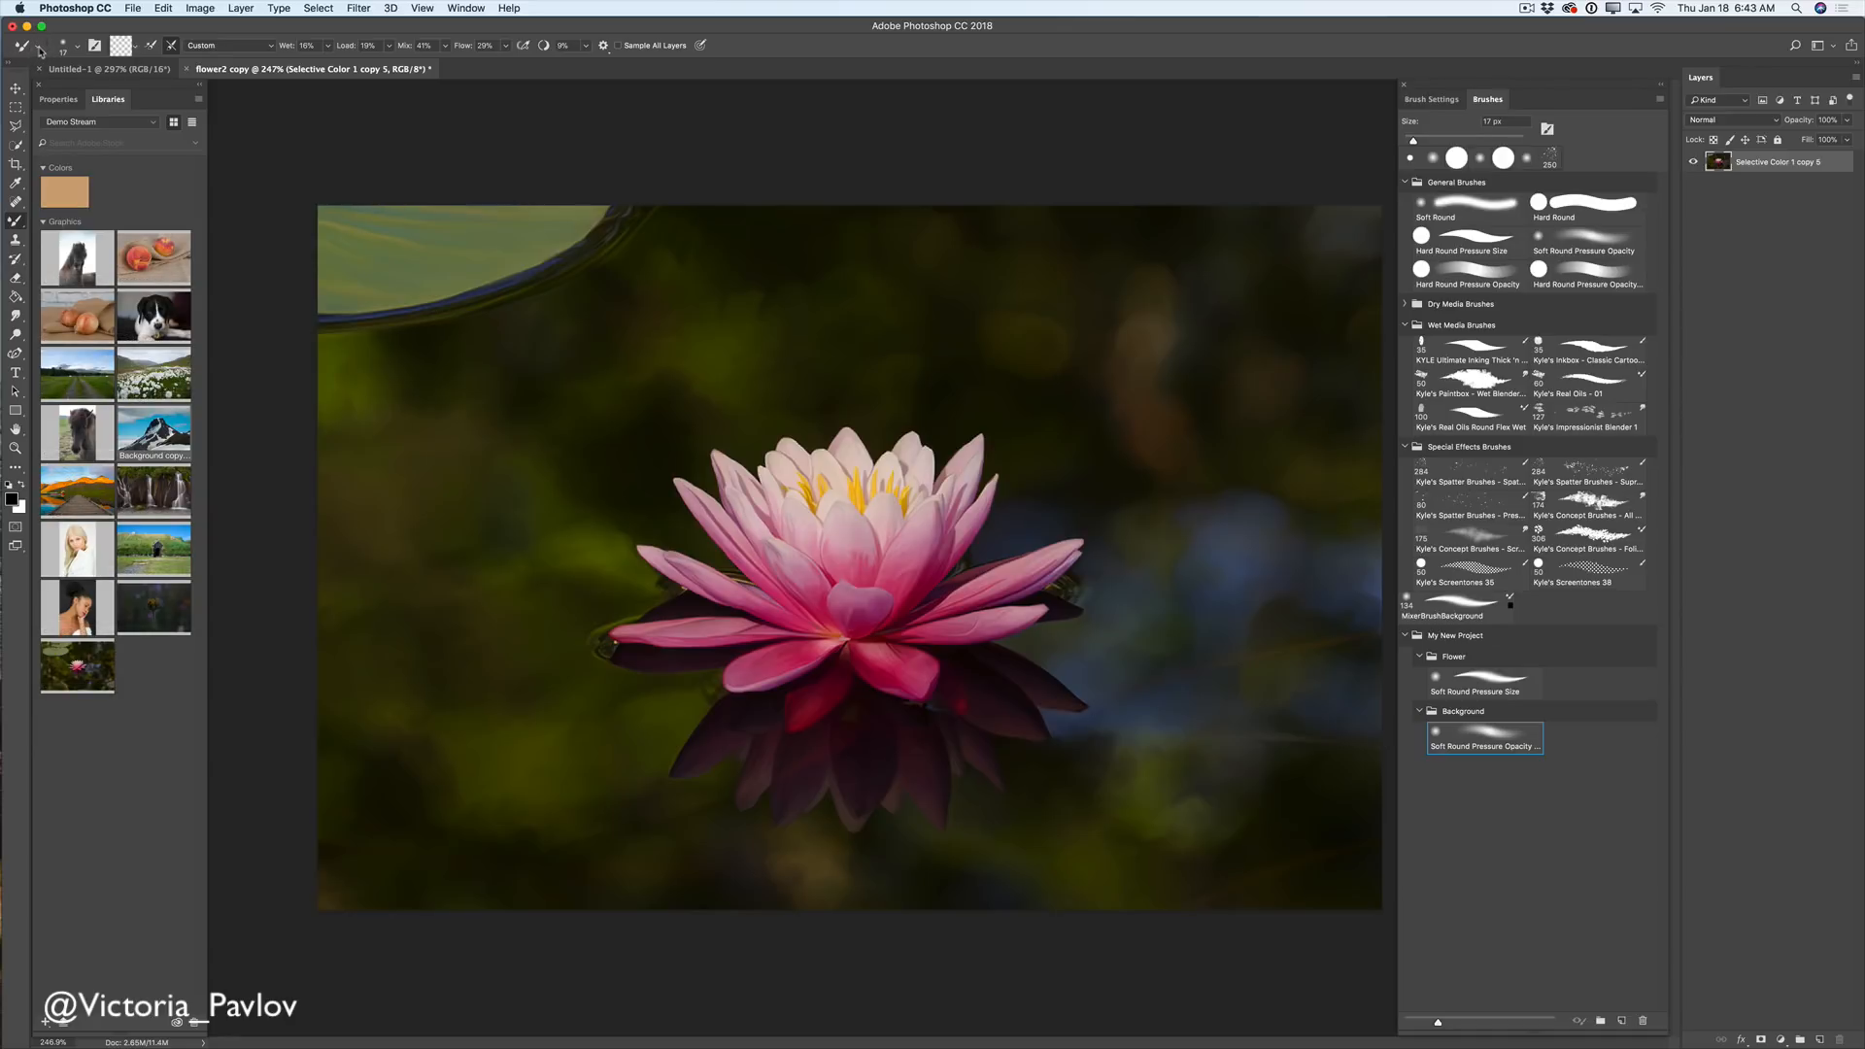
pyautogui.click(38, 50)
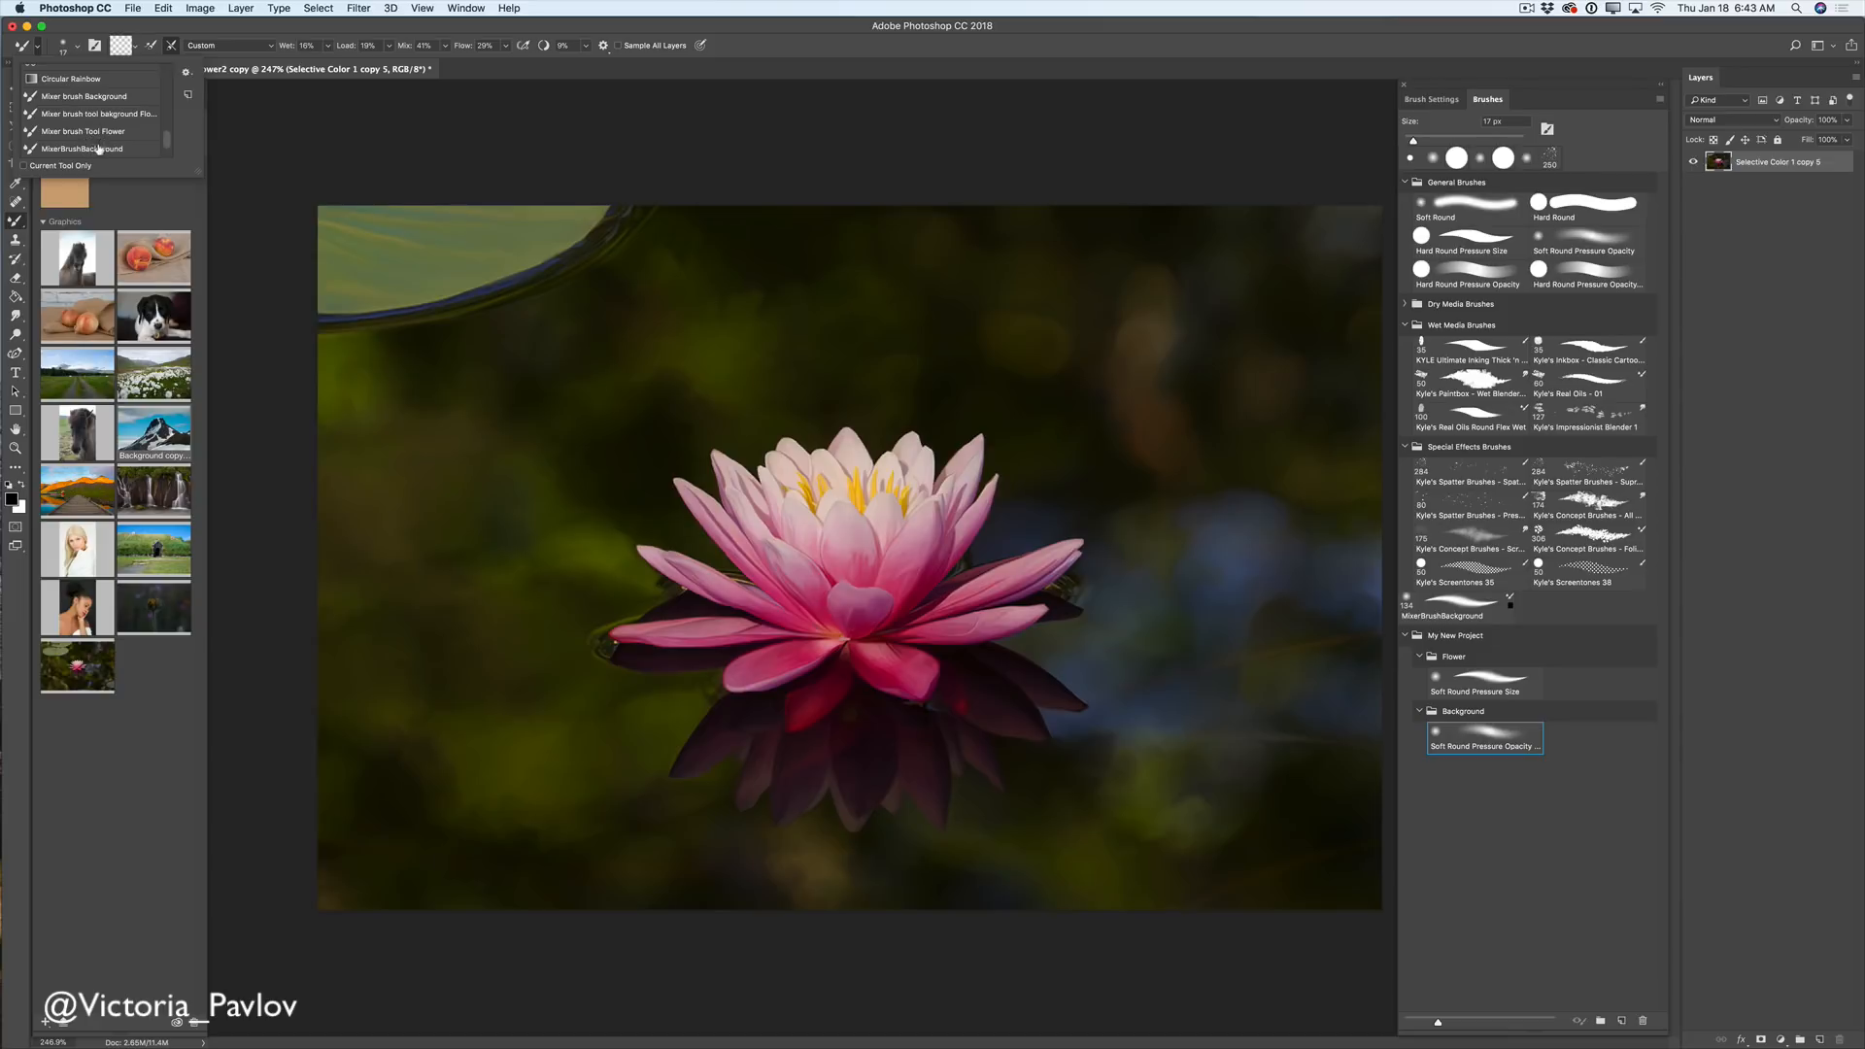
# - Convert the Mixer brush Tool Flower preset to a brush and move it into Flower
pyautogui.click(88, 133)
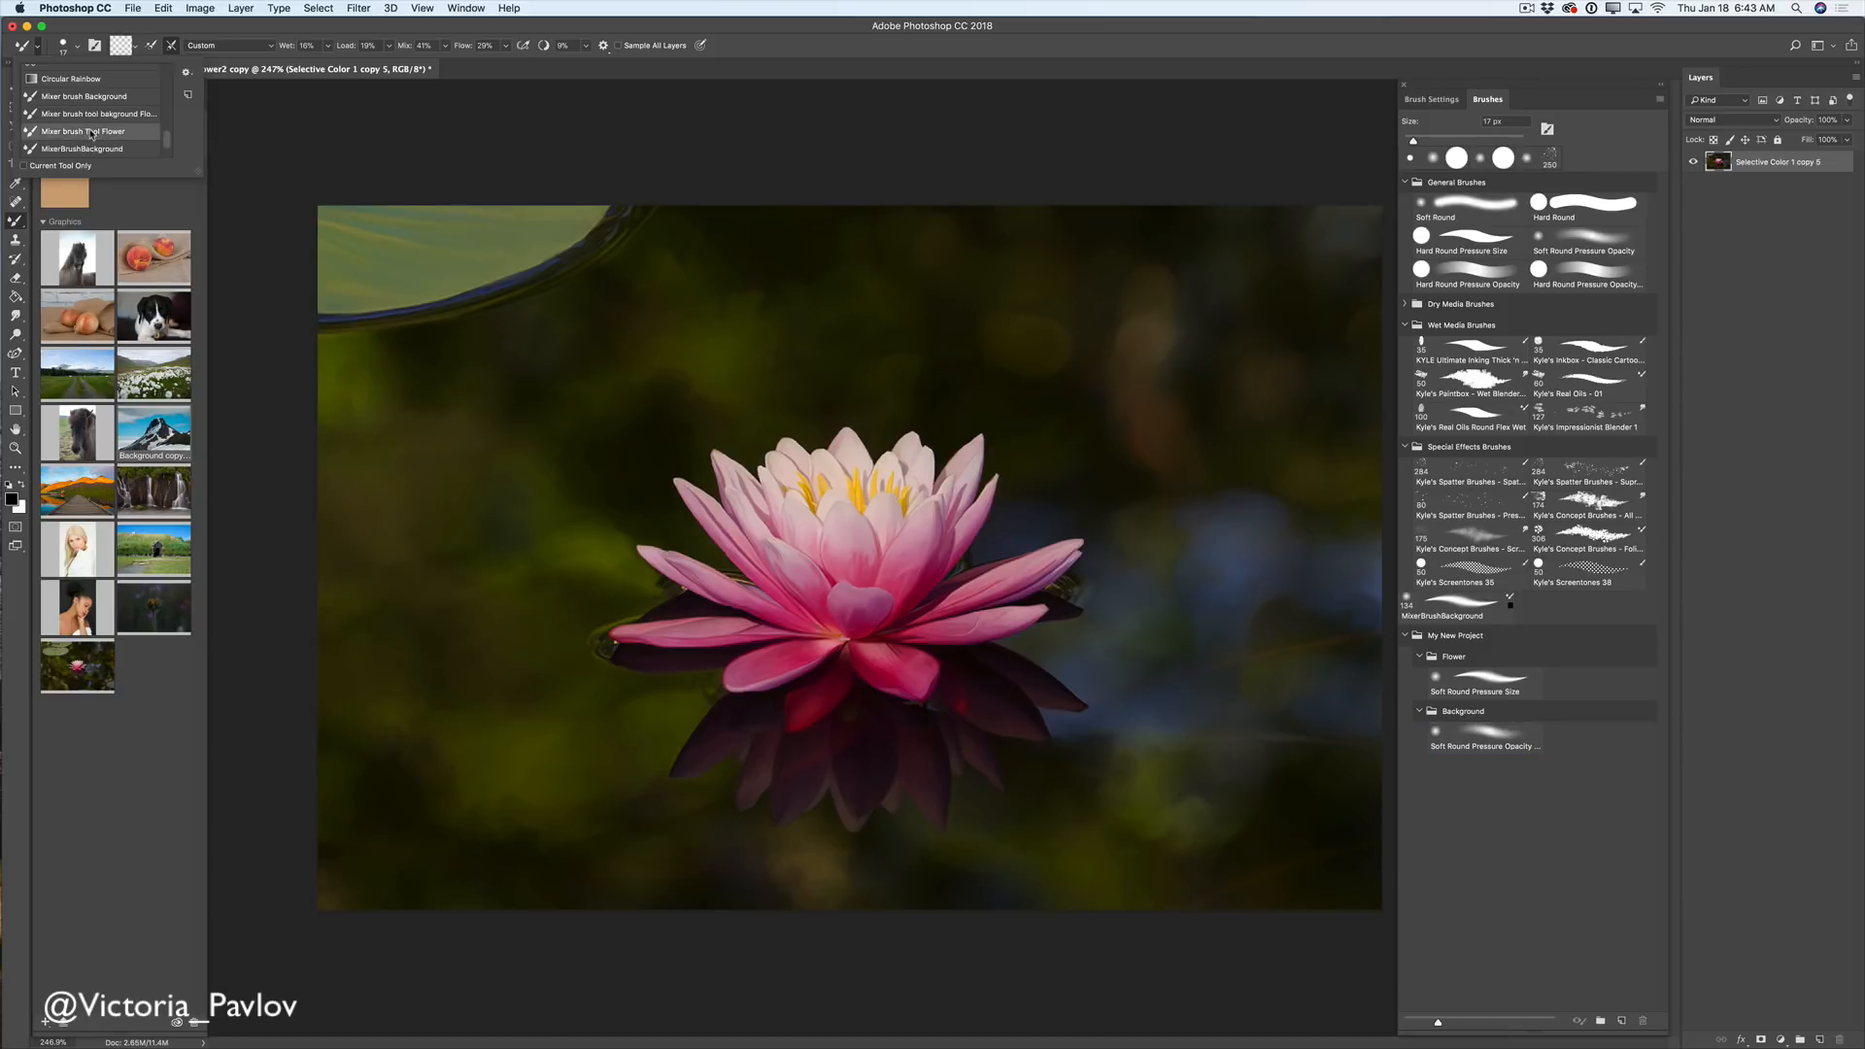
pyautogui.click(185, 73)
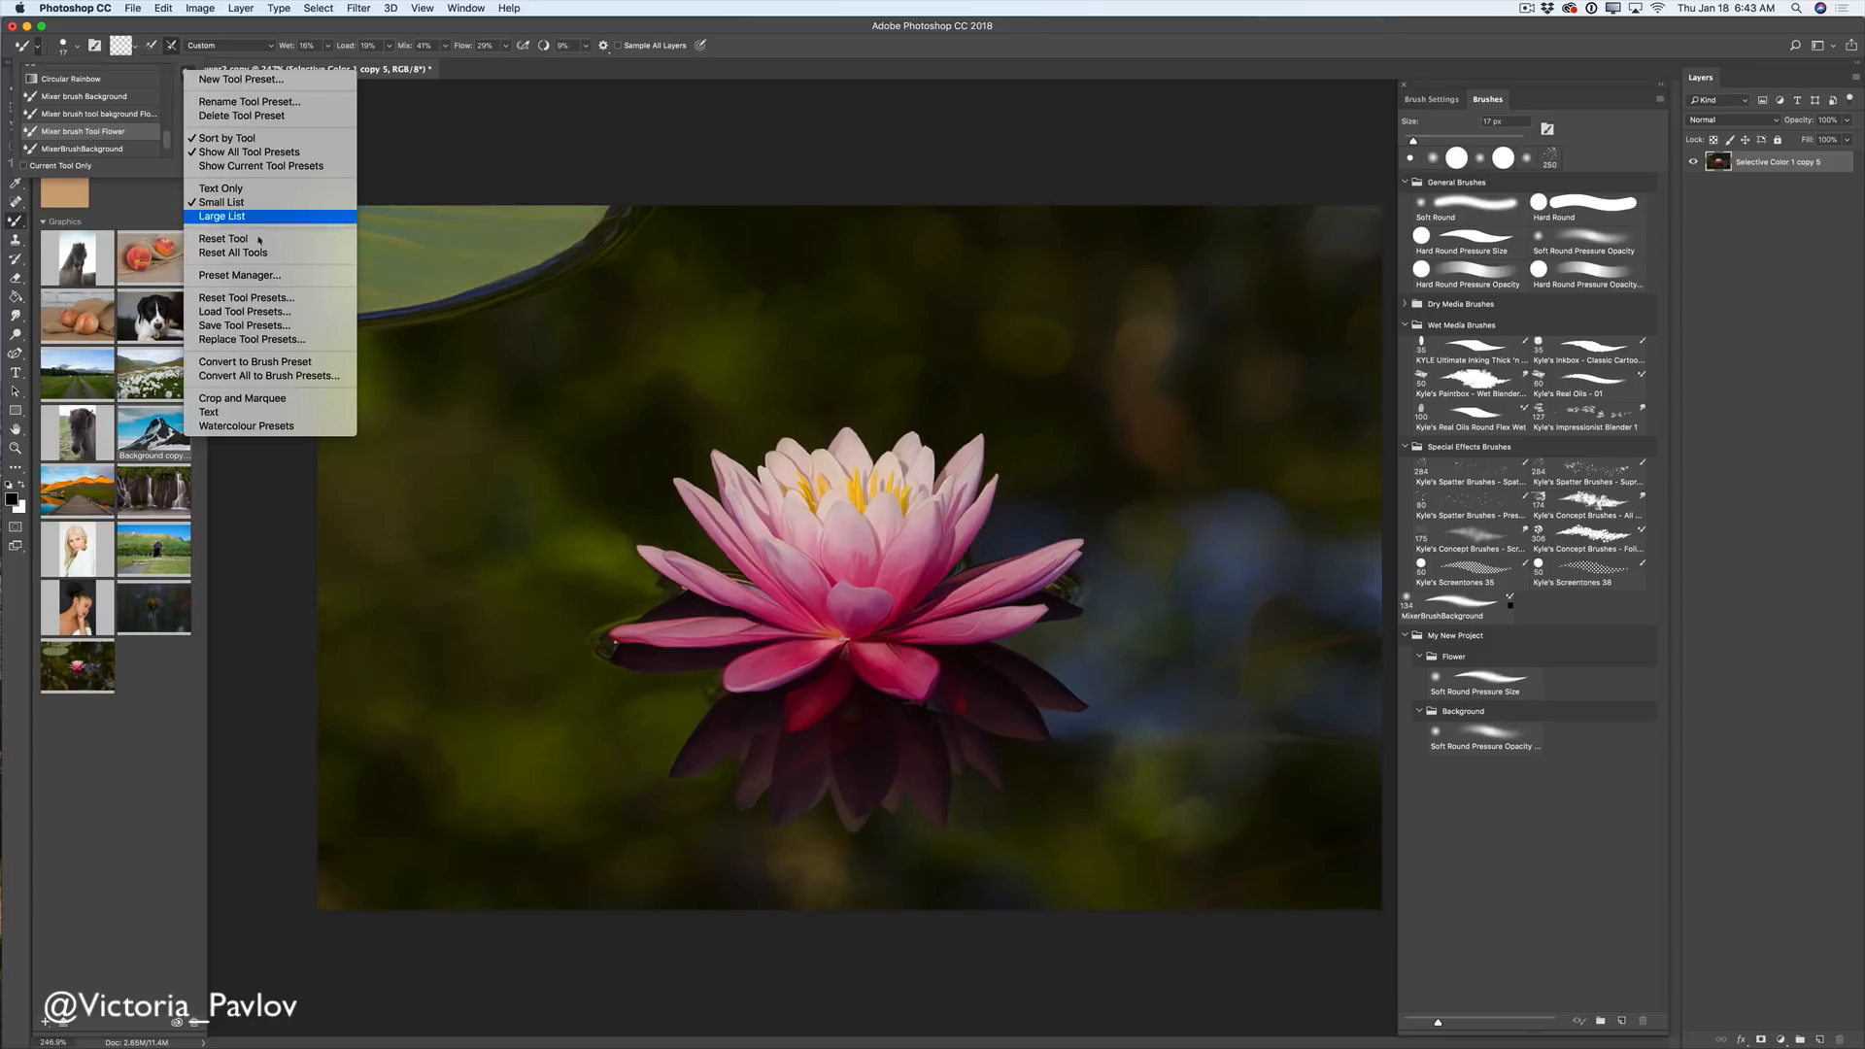
pyautogui.click(292, 363)
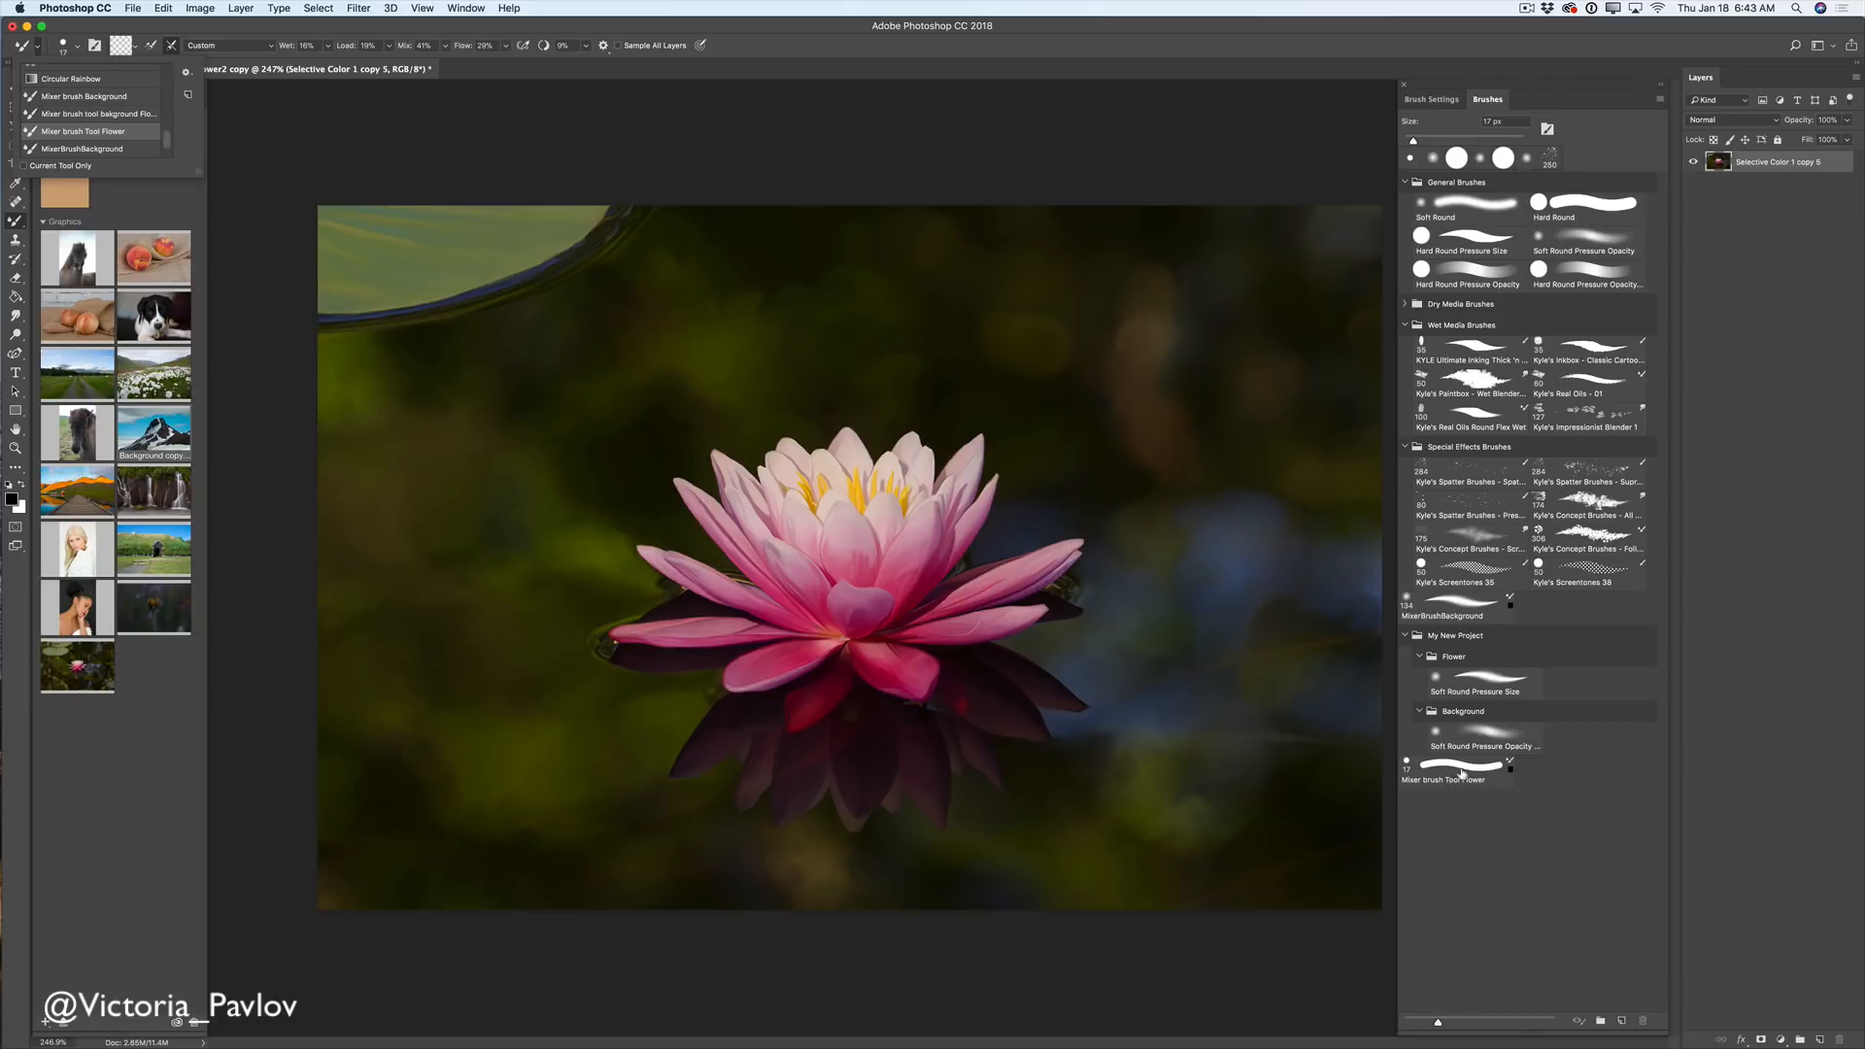
pyautogui.moveTo(1460, 774); pyautogui.dragTo(1491, 680)
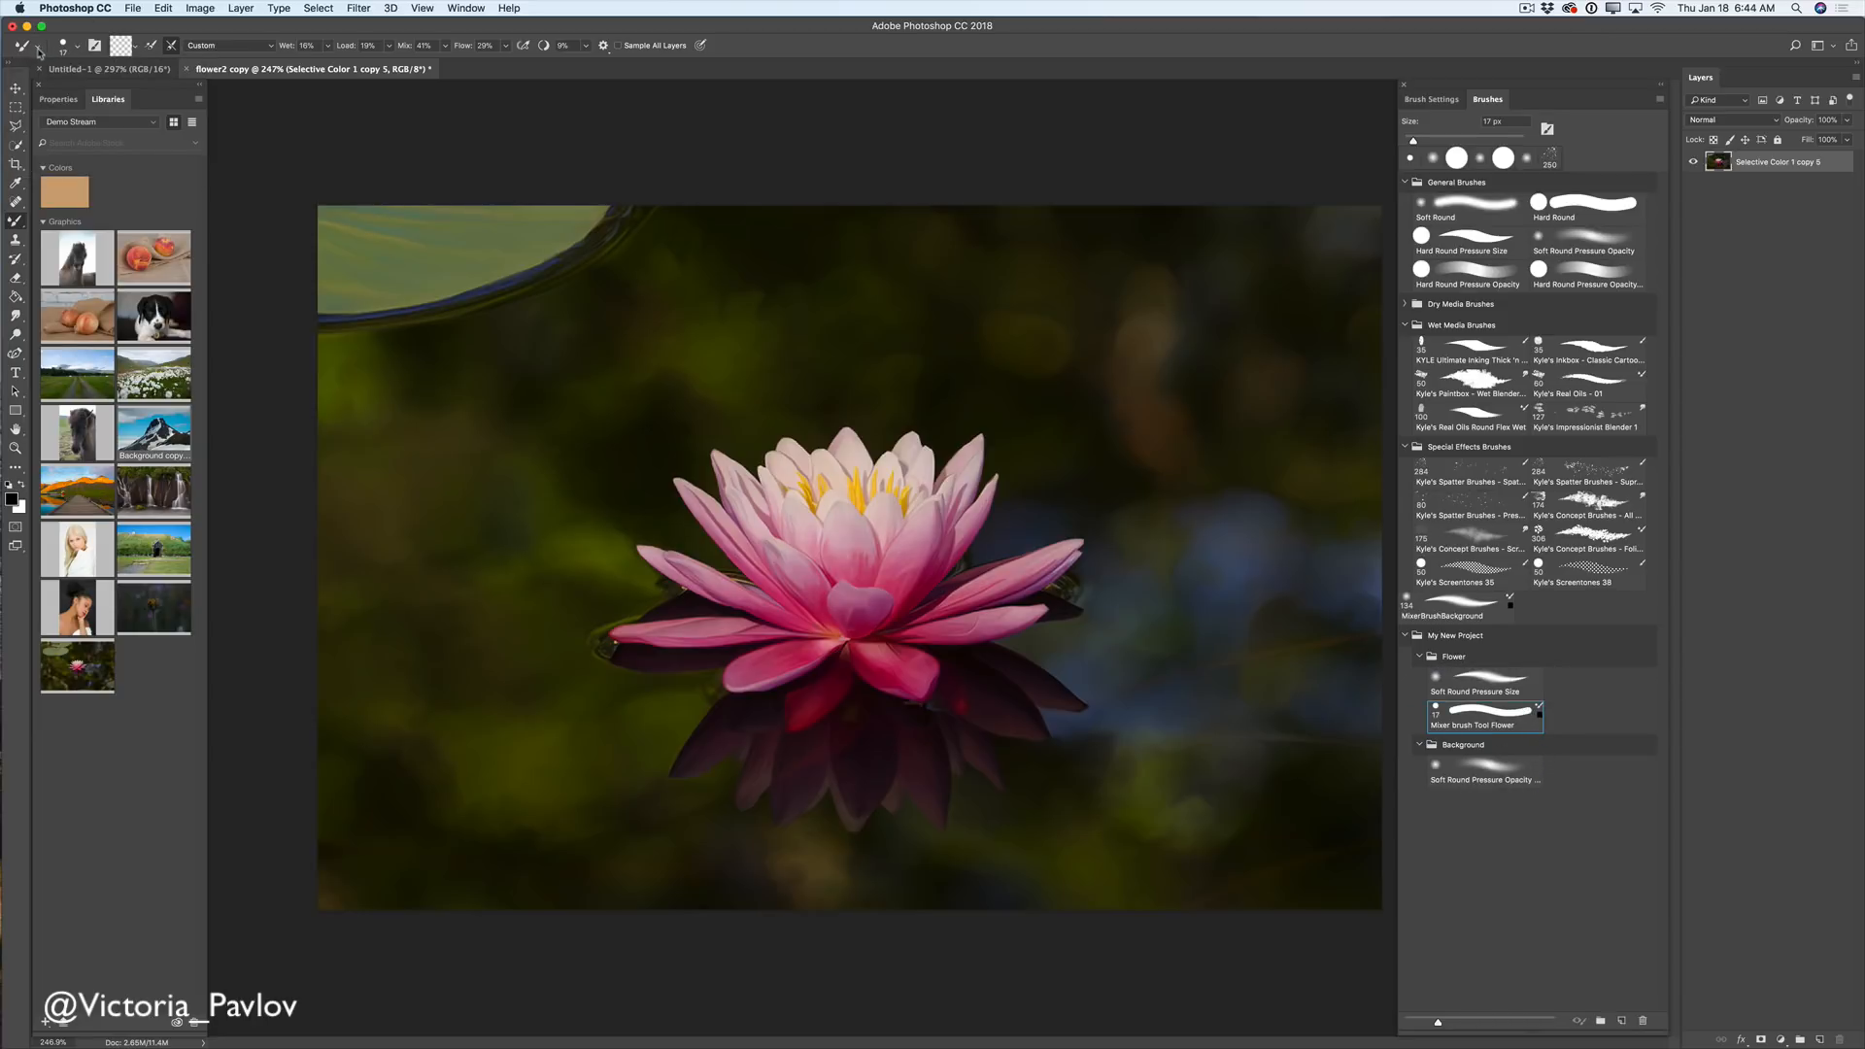
# - Convert the mixer brush background preset to a brush and move it into Background
pyautogui.click(37, 47)
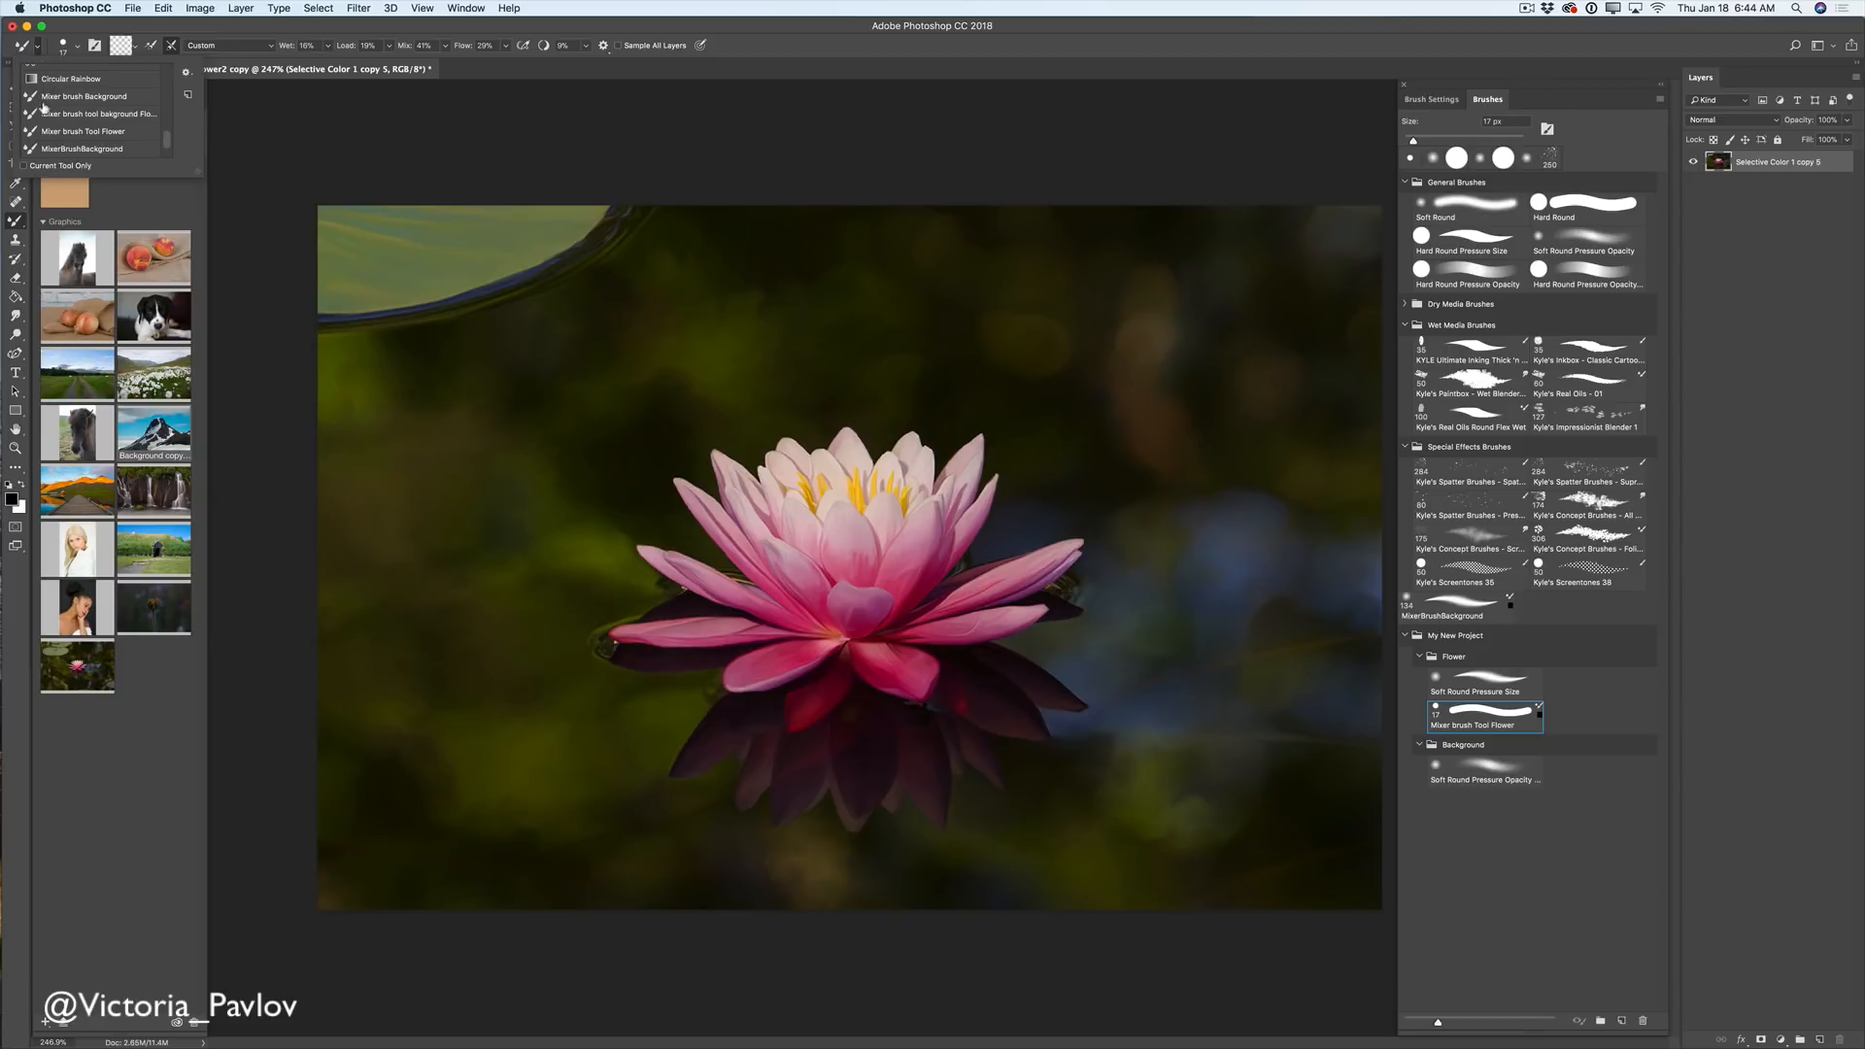
pyautogui.click(85, 118)
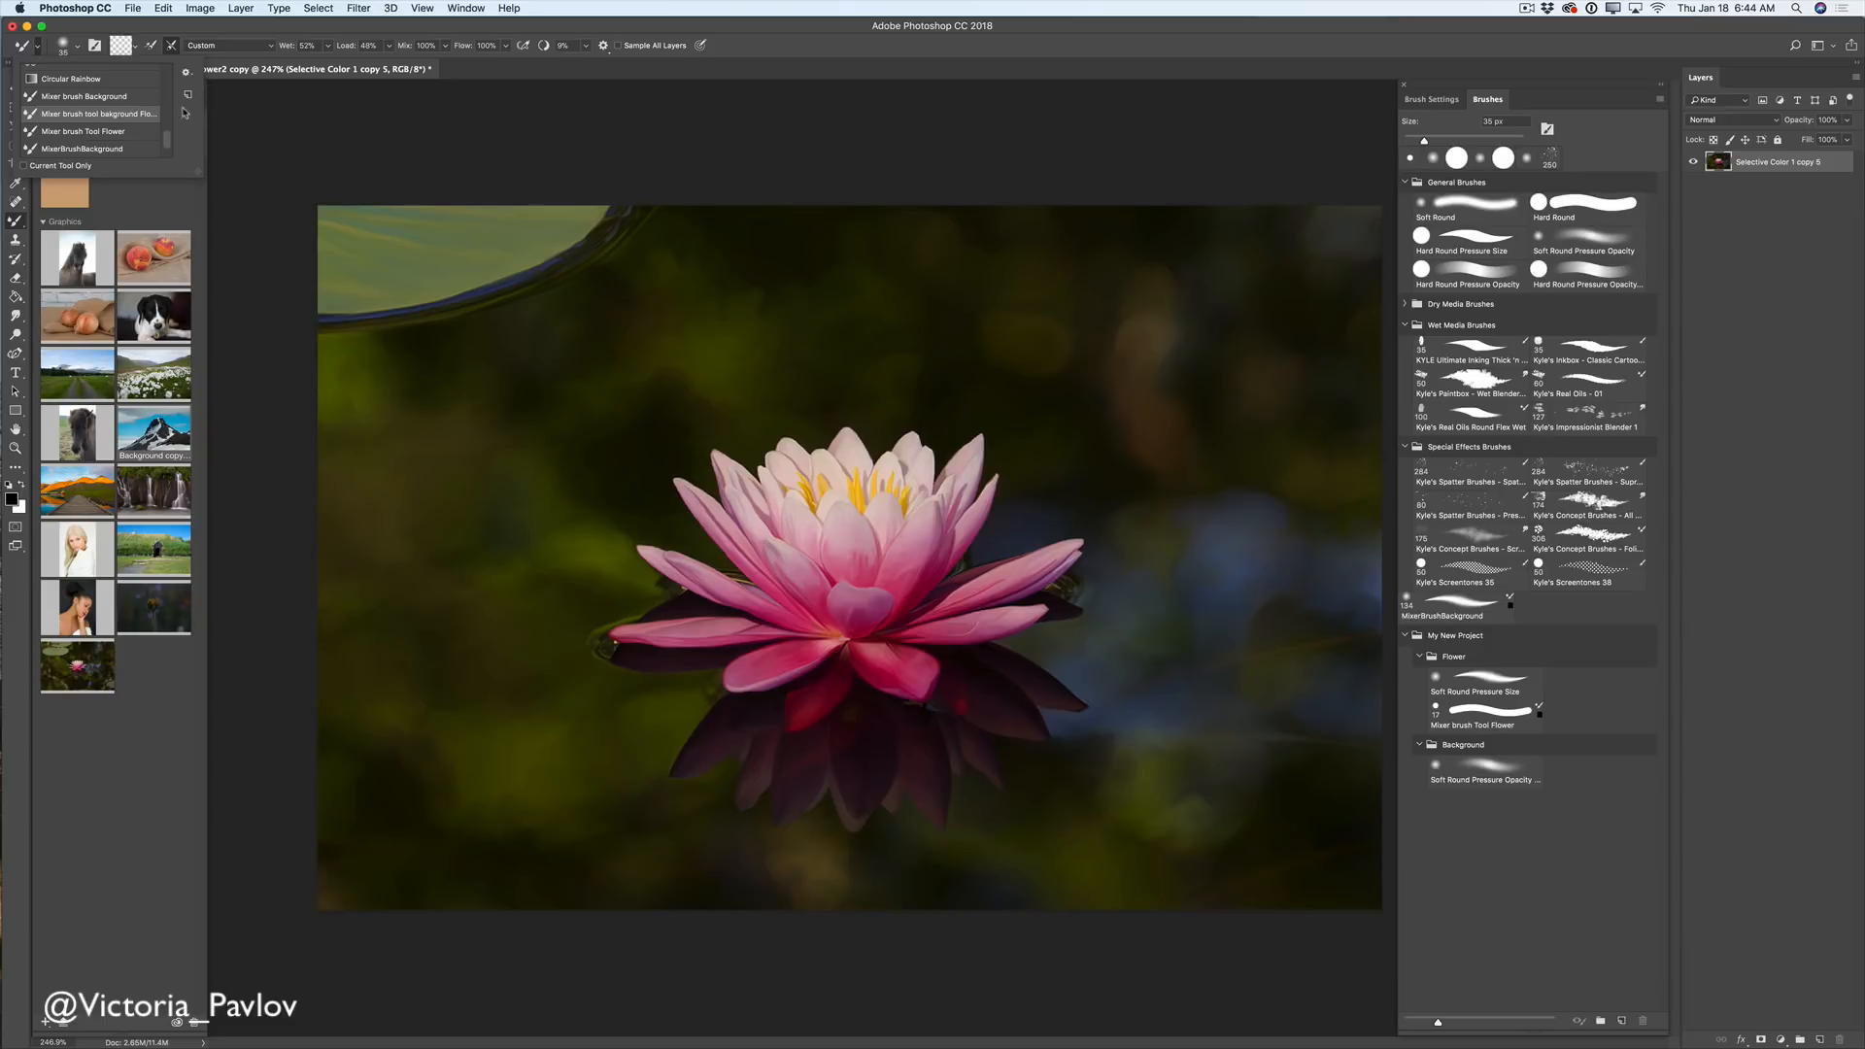
pyautogui.click(185, 72)
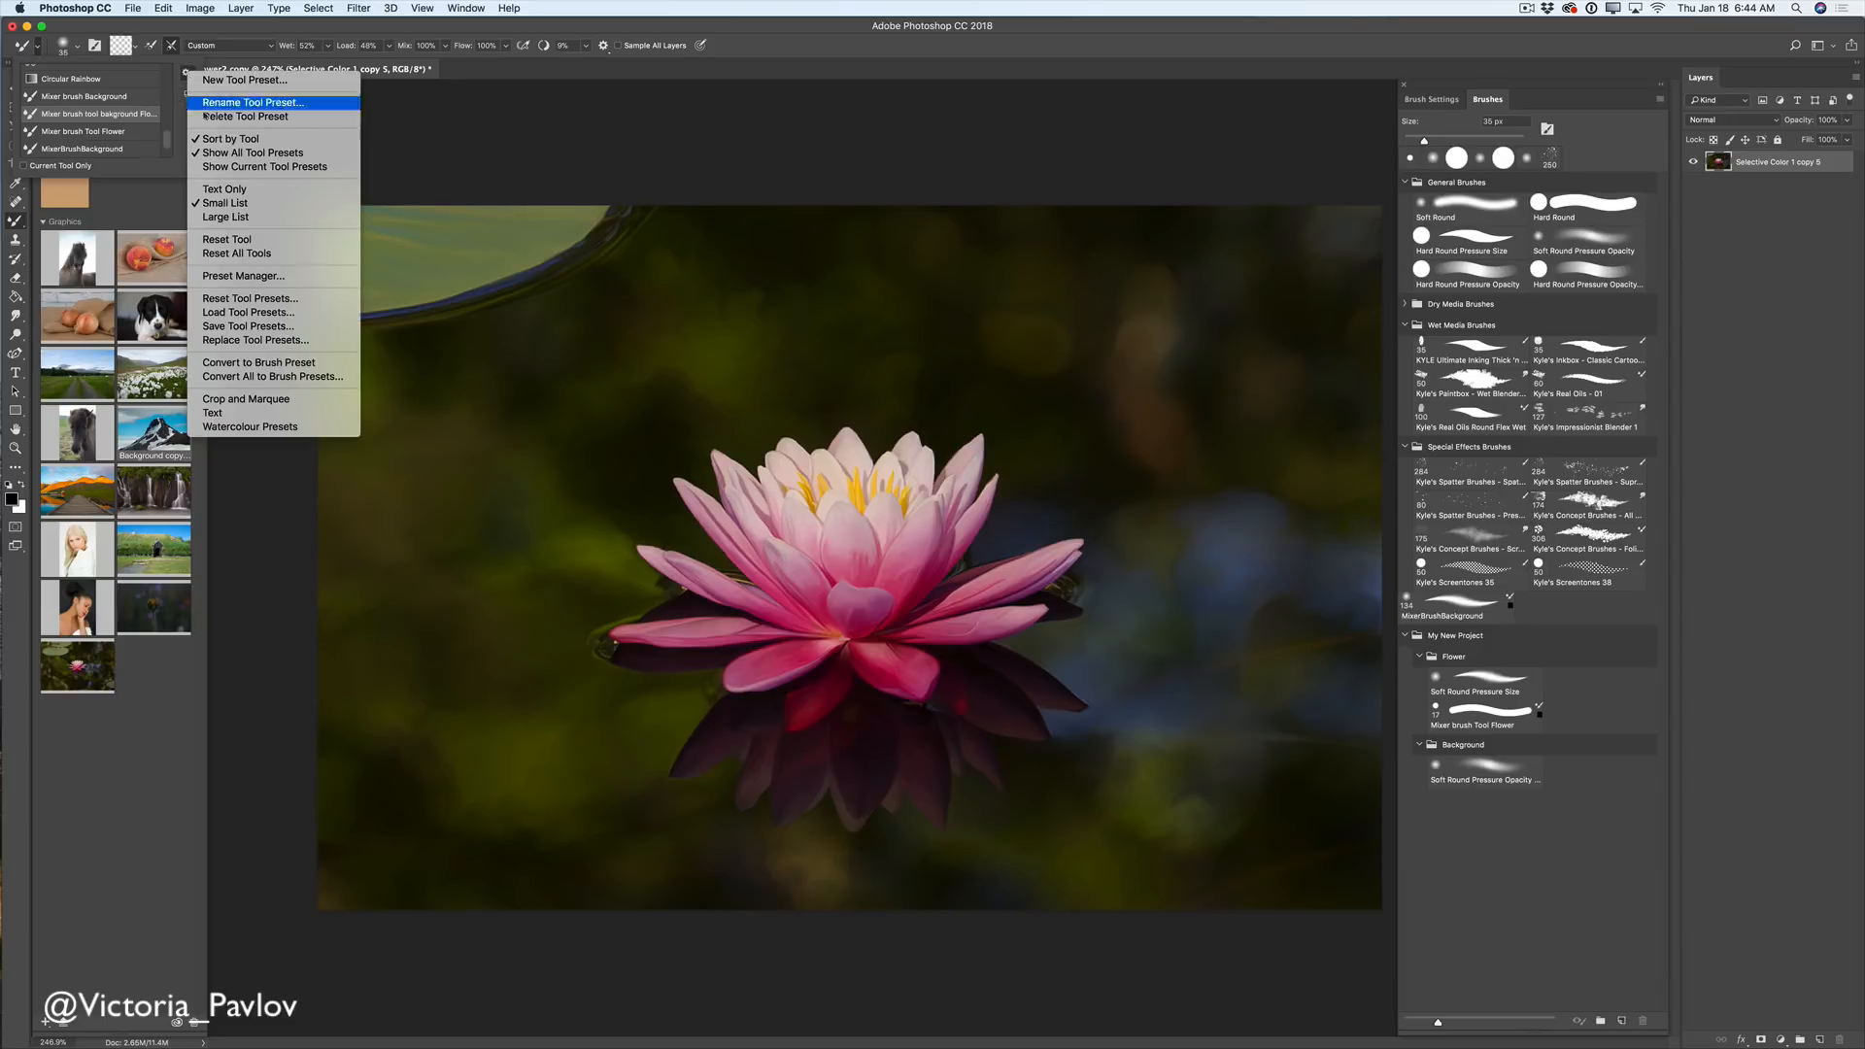
pyautogui.click(248, 366)
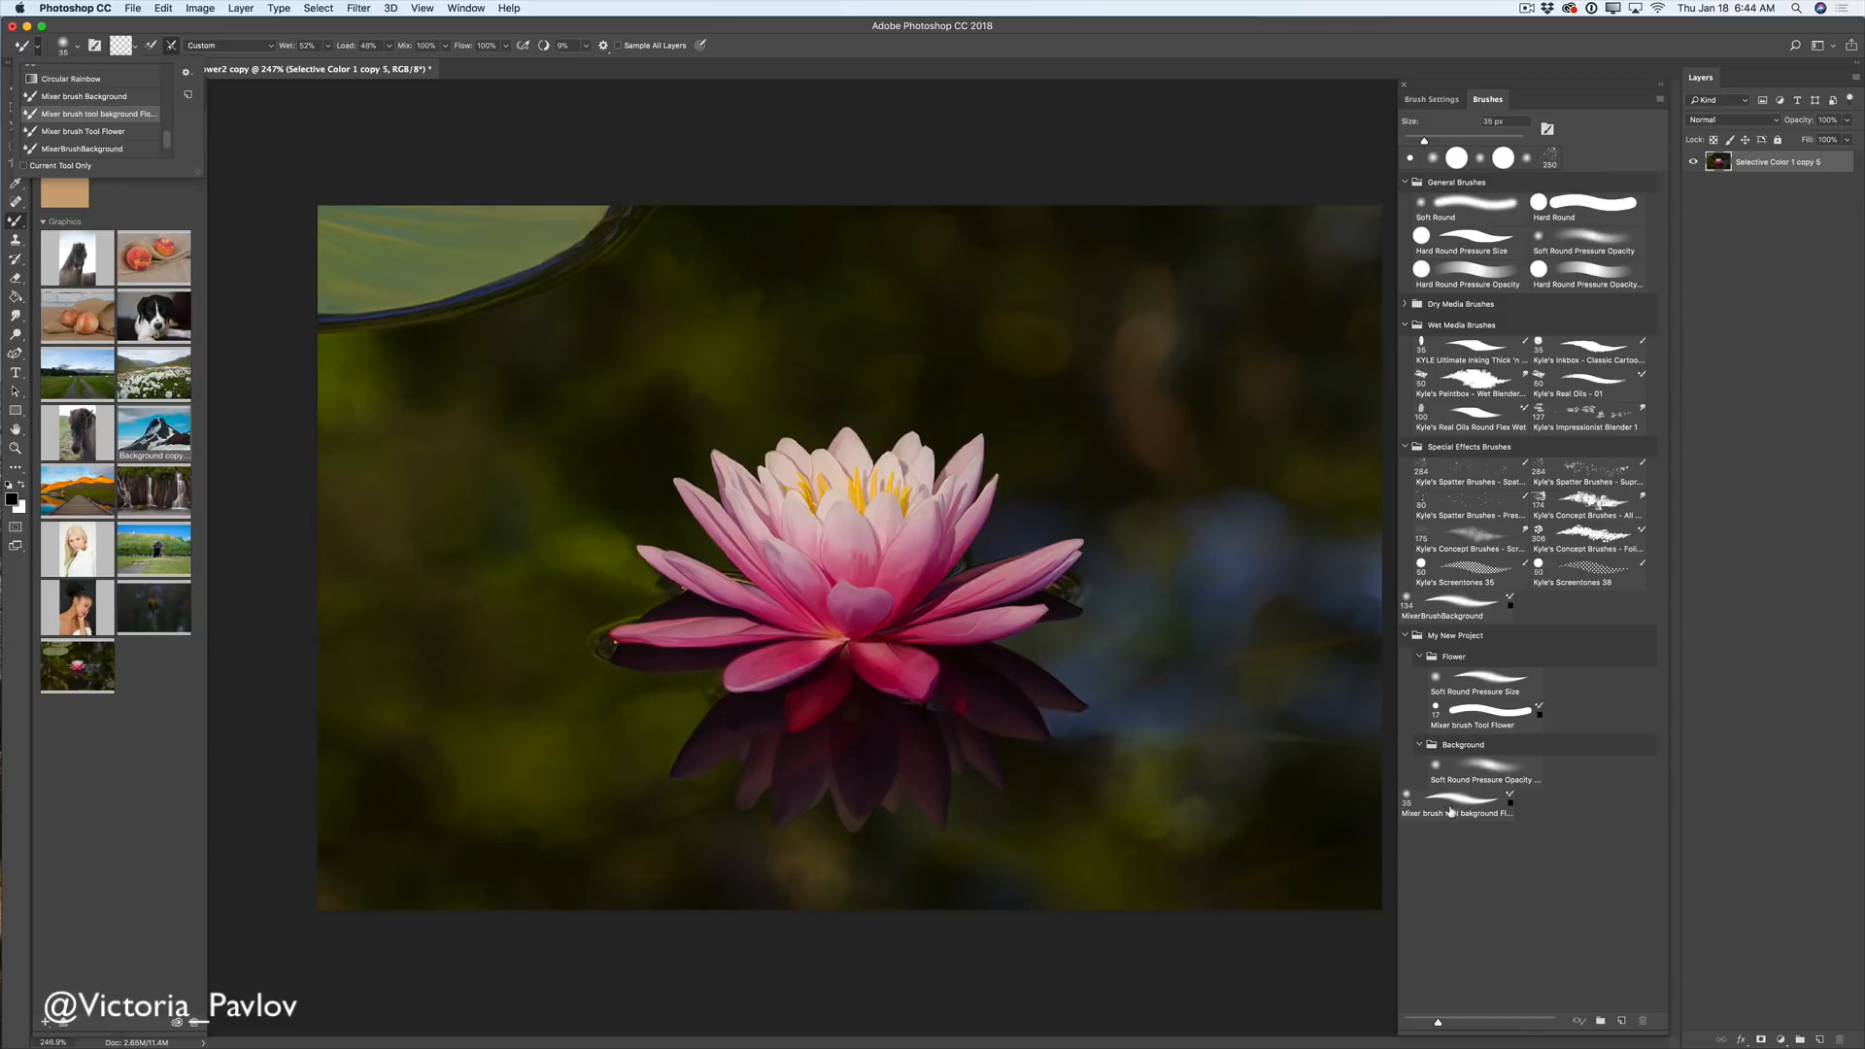
pyautogui.moveTo(1459, 810)
pyautogui.mouseDown()
pyautogui.moveTo(1472, 763)
pyautogui.moveTo(1521, 795)
pyautogui.mouseUp()
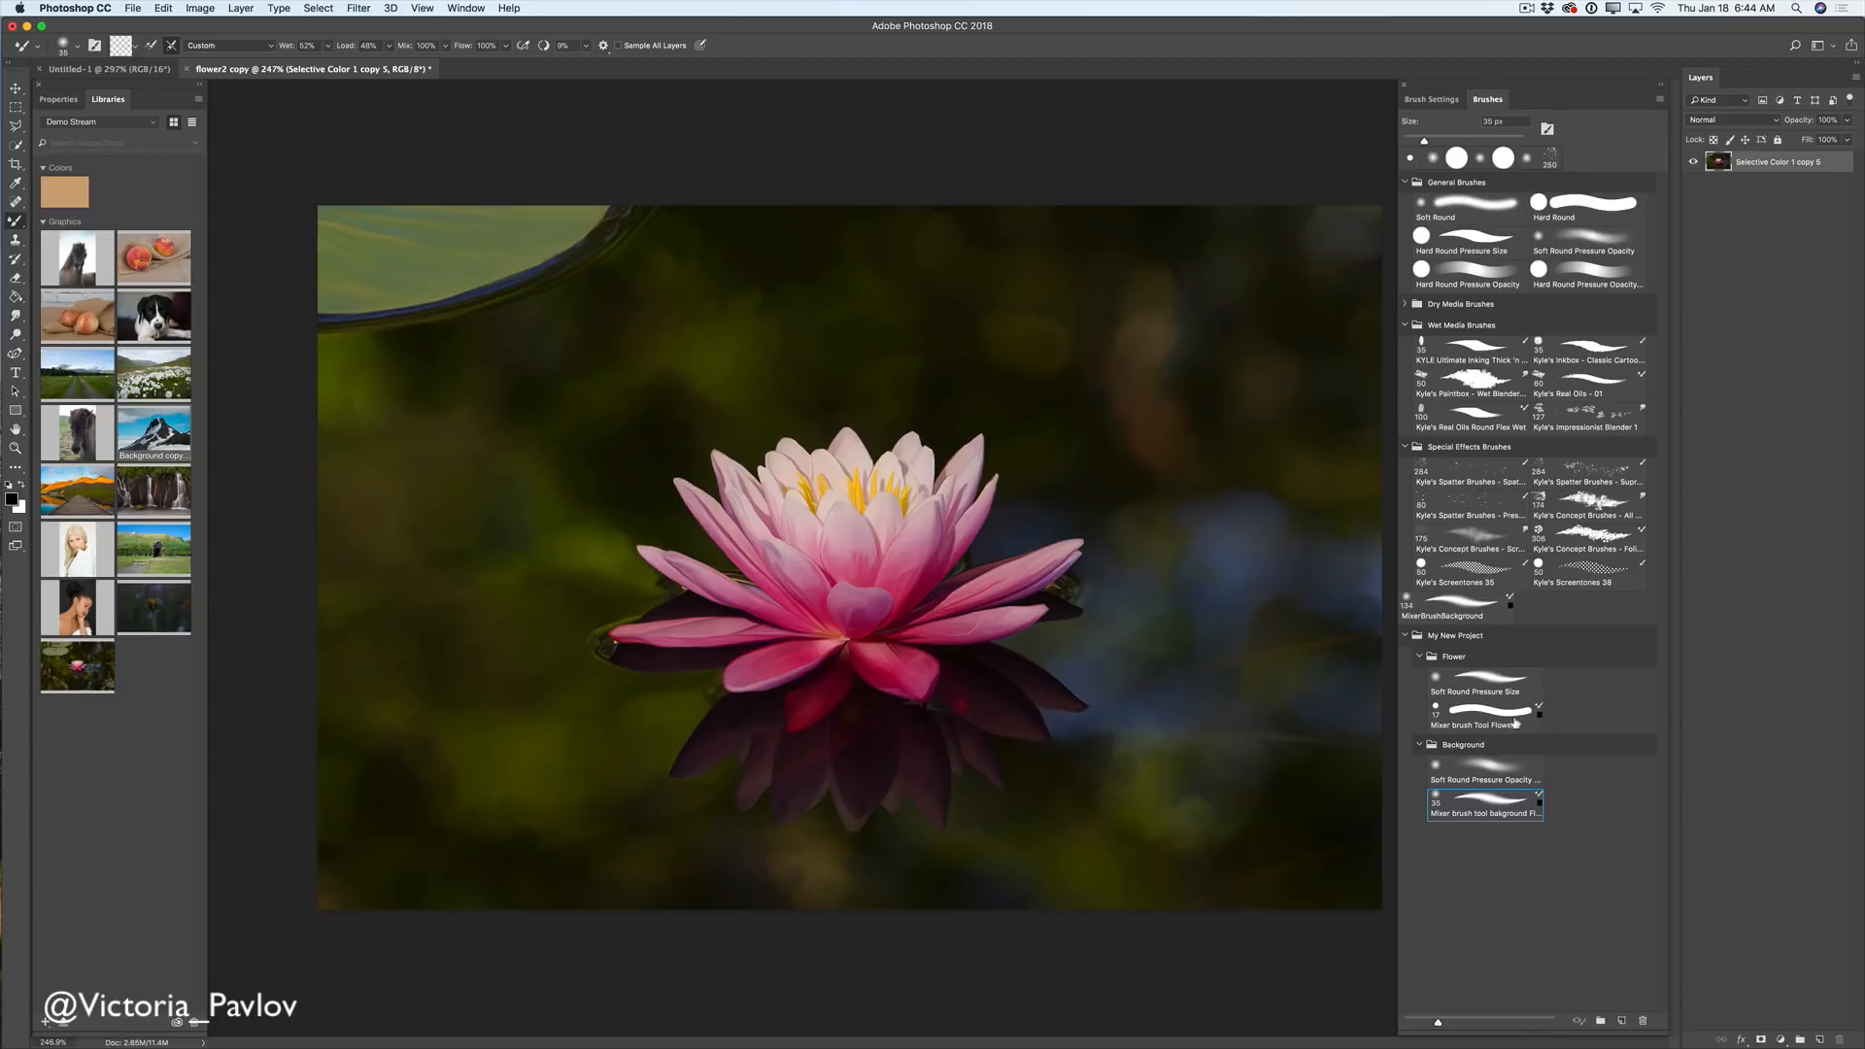
# - Switch to the Brush tool with Soft Round Pressure Opacity and open the Brushes panel menu
pyautogui.click(1507, 714)
pyautogui.click(1491, 802)
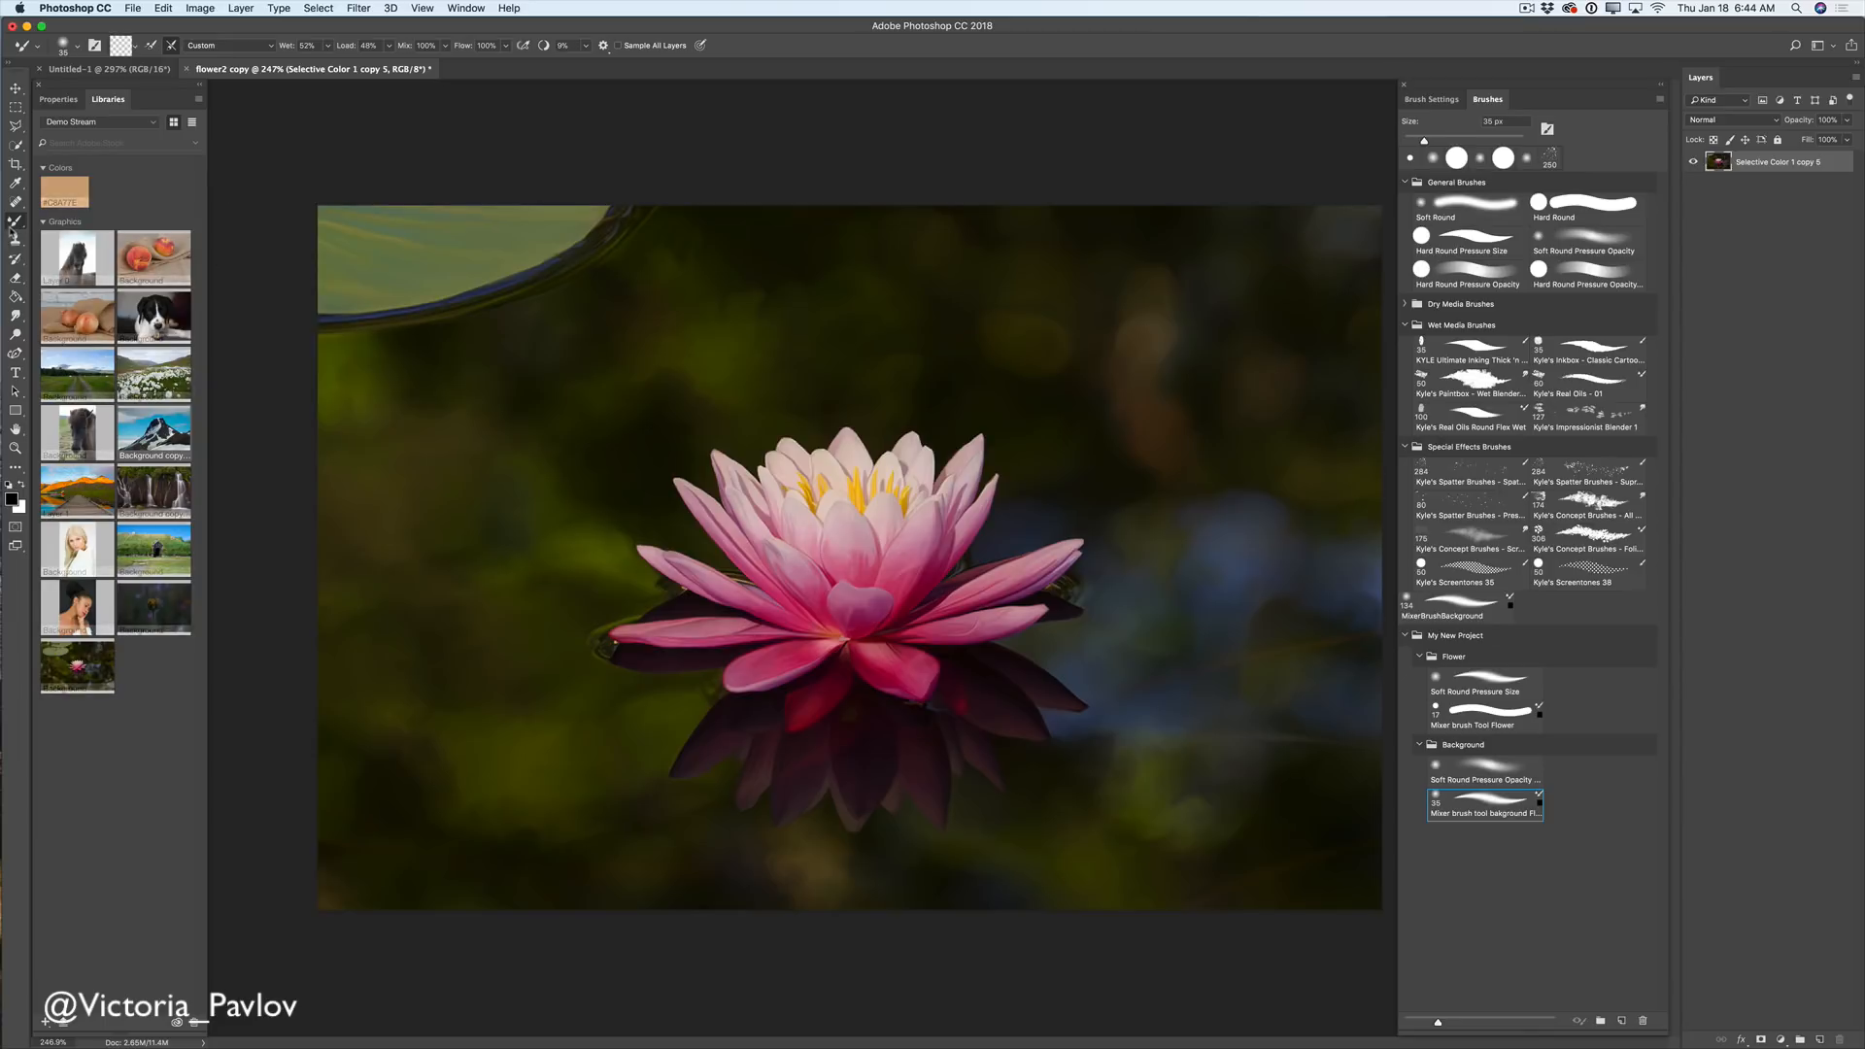
pyautogui.moveTo(15, 221); pyautogui.dragTo(74, 223)
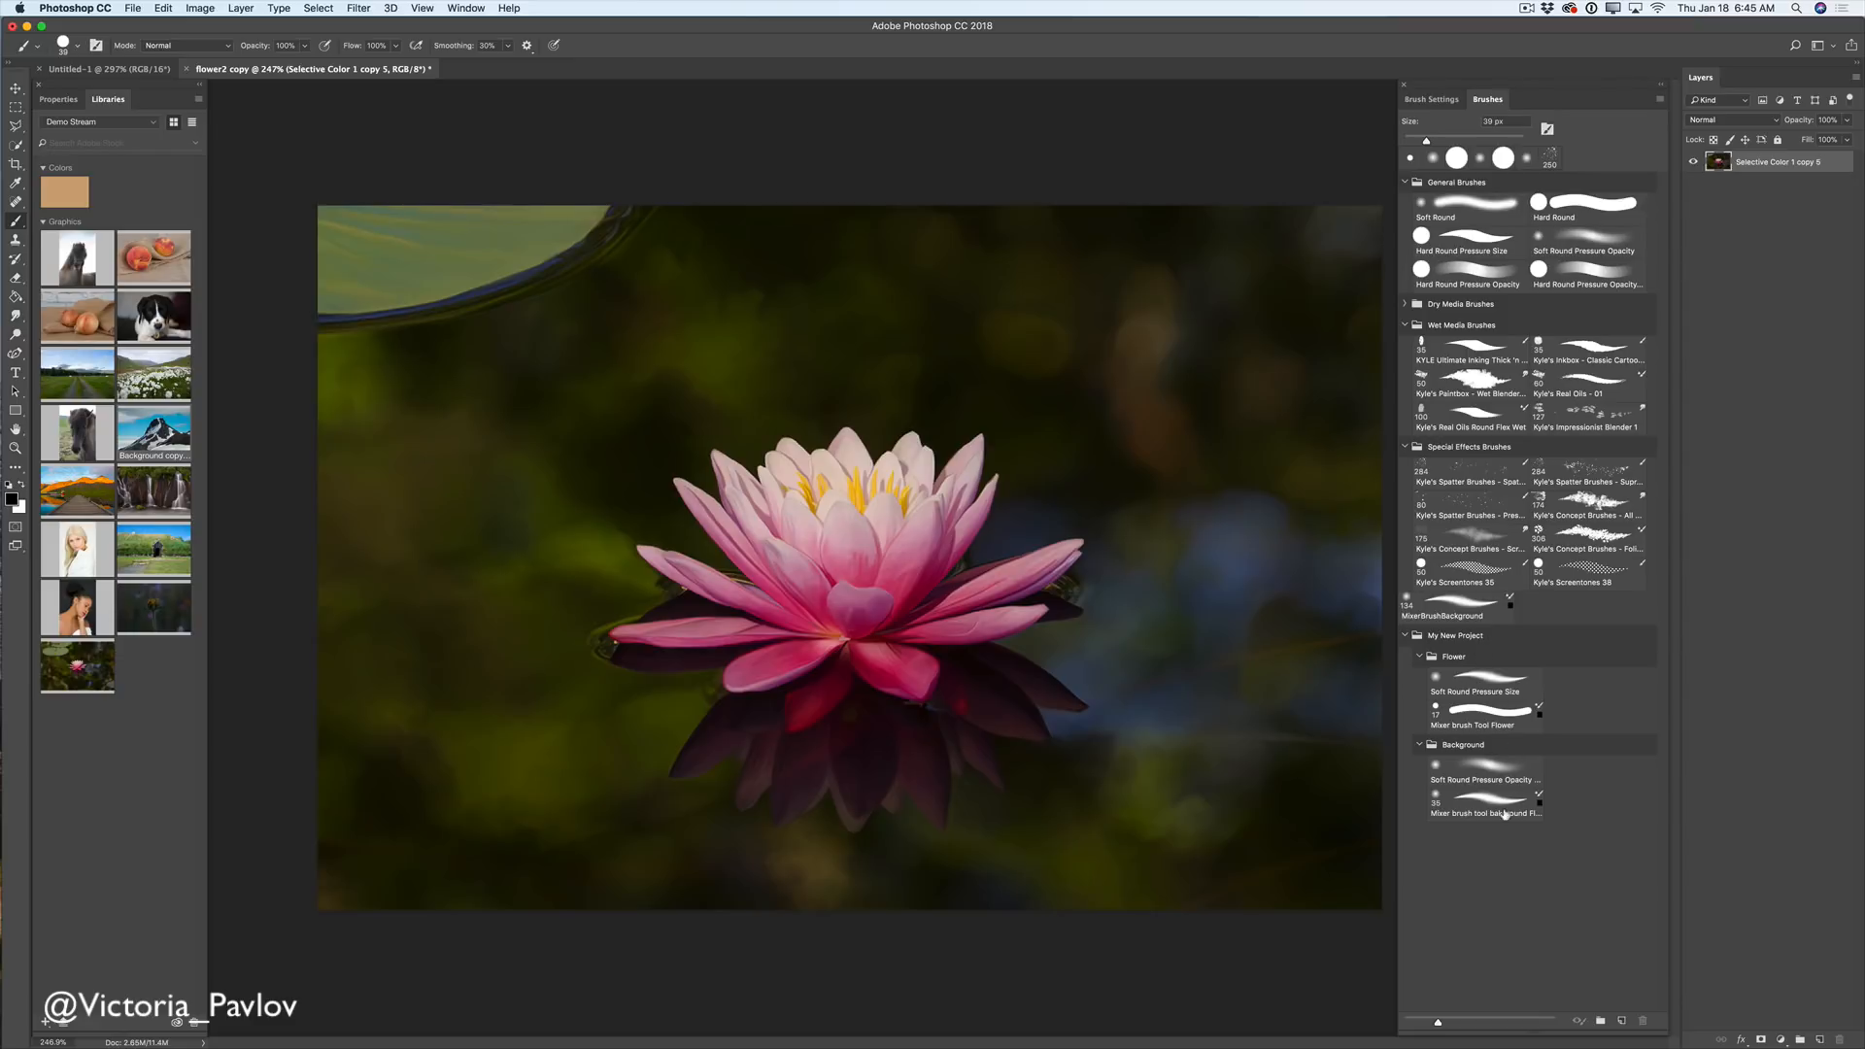
pyautogui.click(1454, 773)
pyautogui.click(1660, 100)
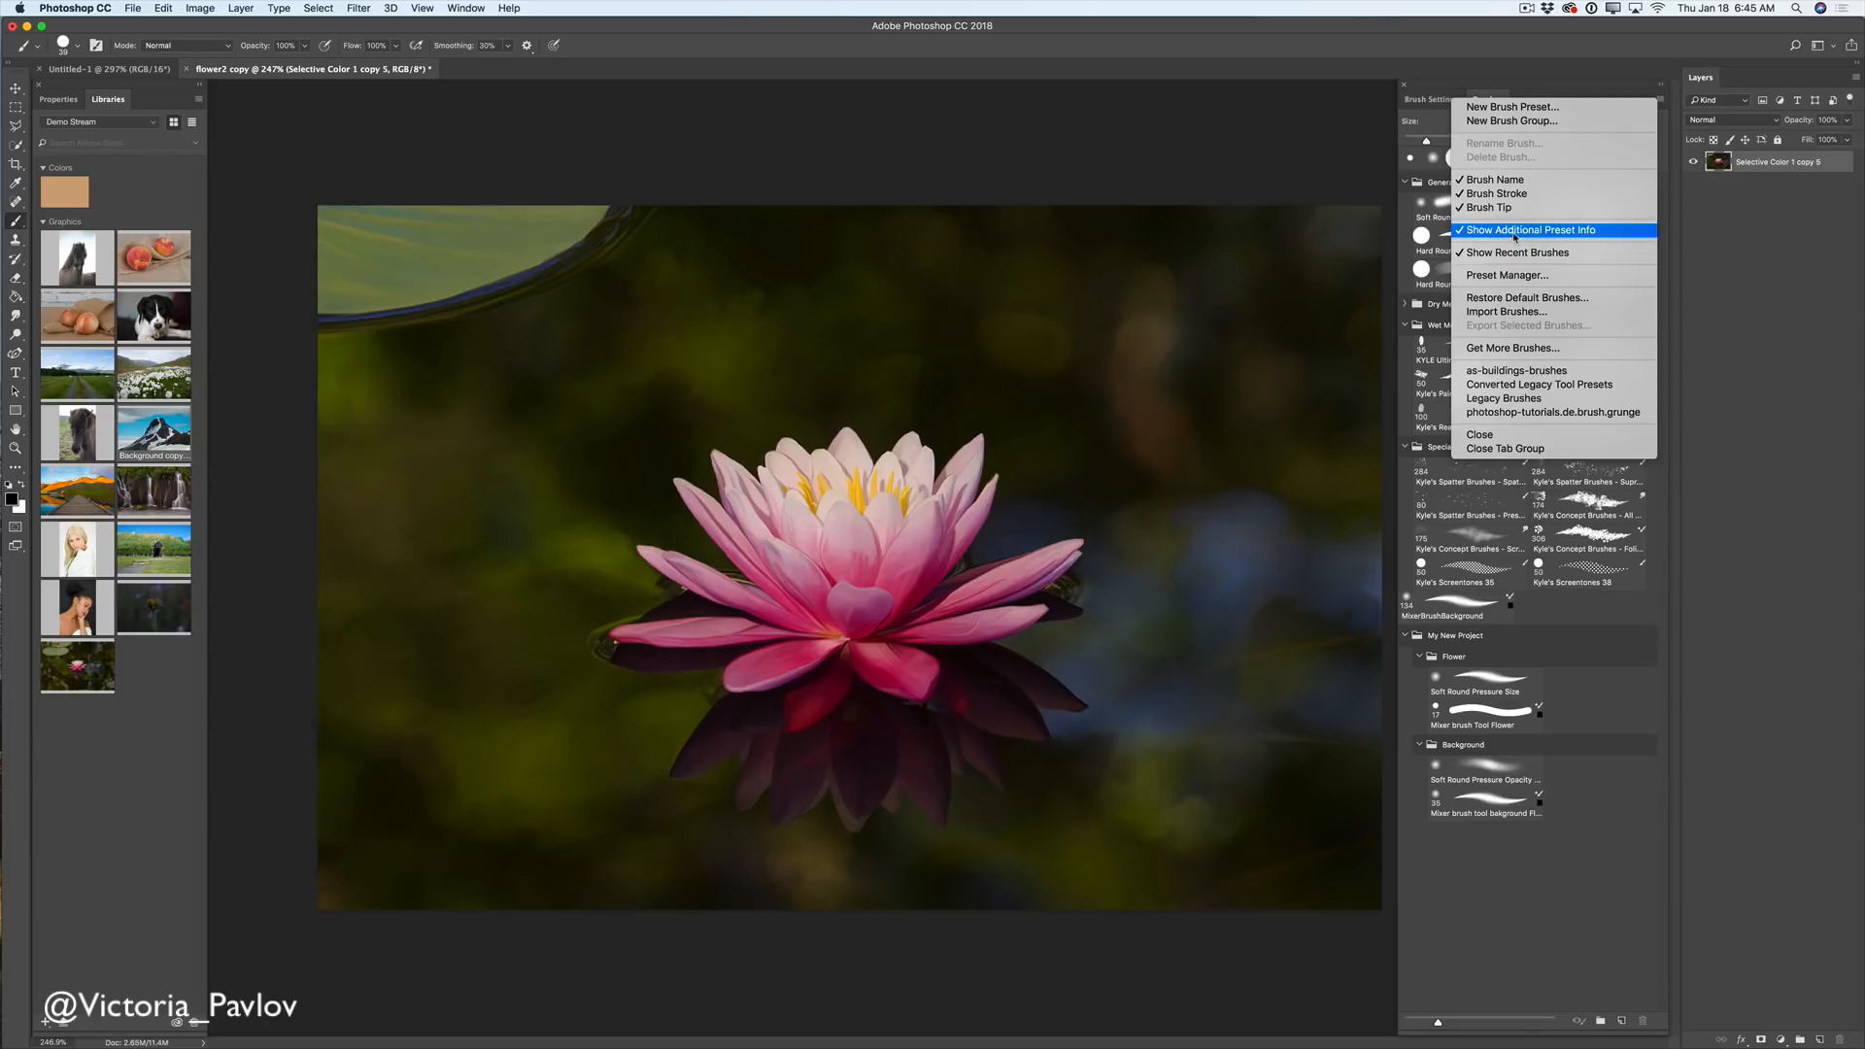
# - Preview several Kyle's brushes, including Foliage Mix 2 and Screentones 38, then show Untitled-1
pyautogui.click(1536, 732)
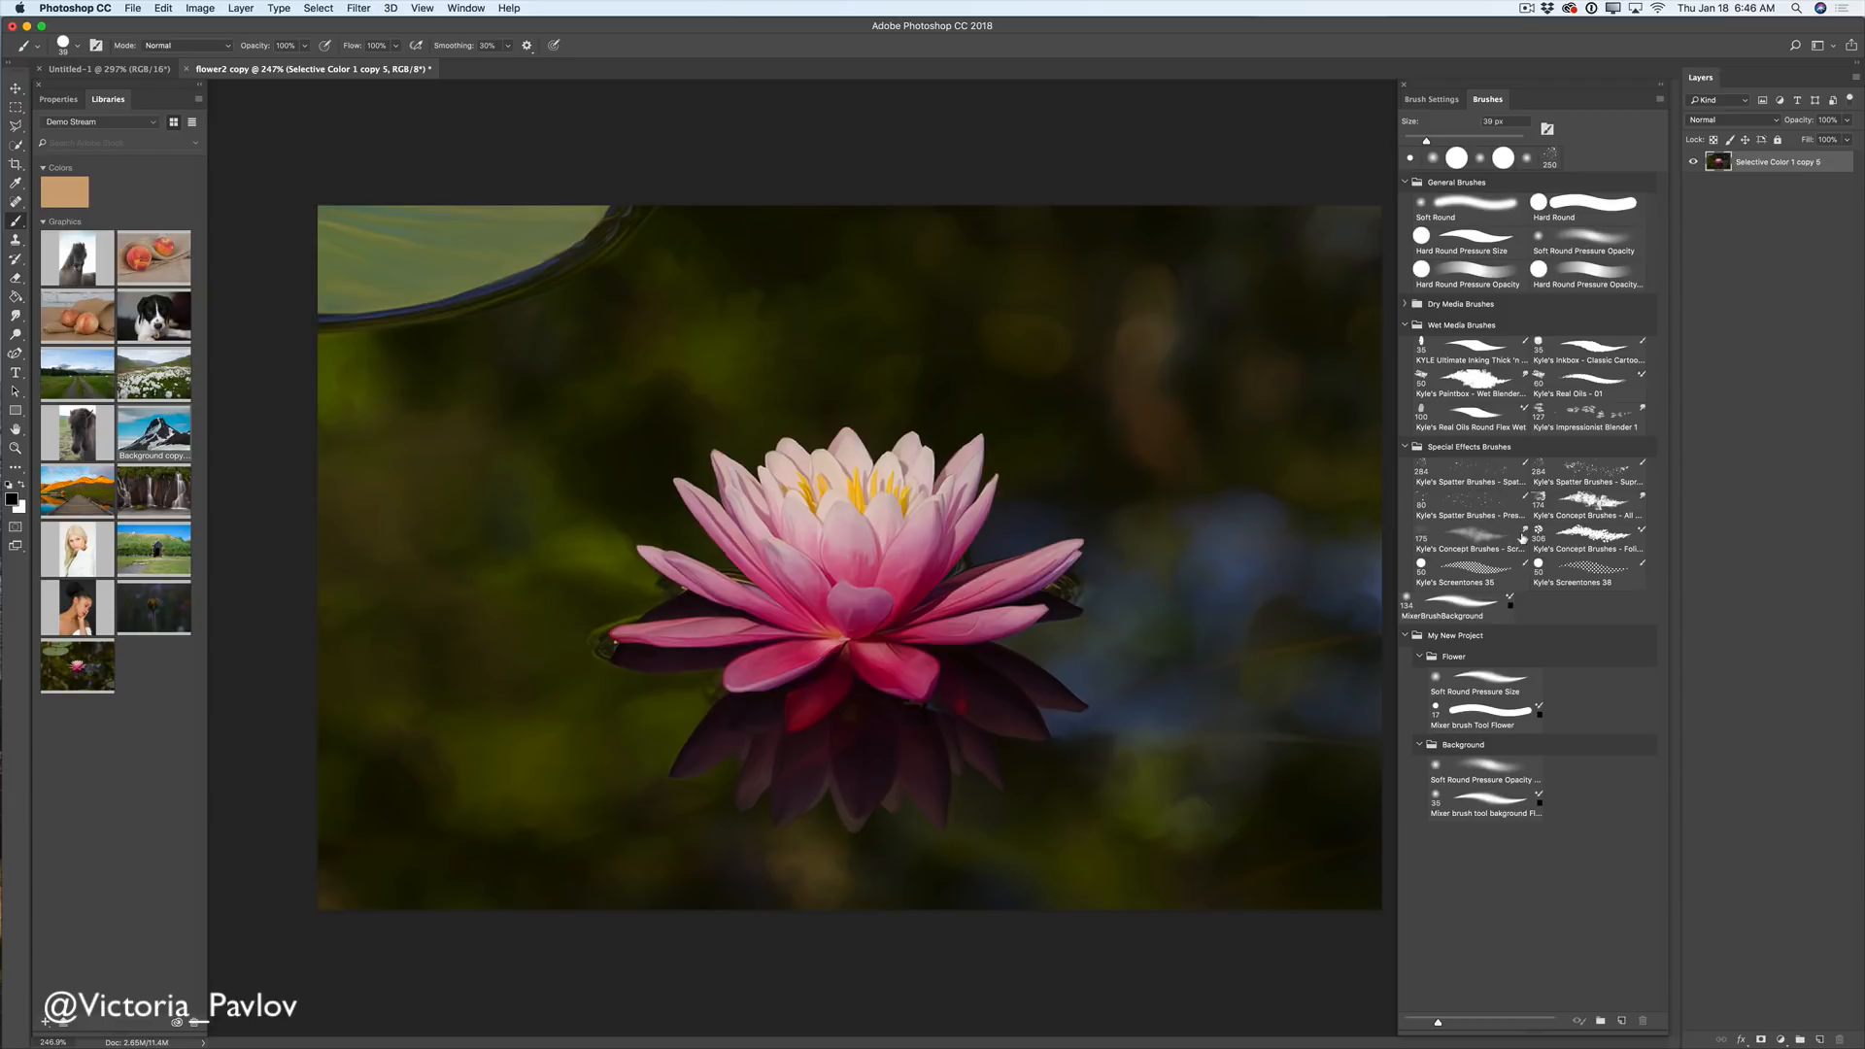
pyautogui.click(1524, 473)
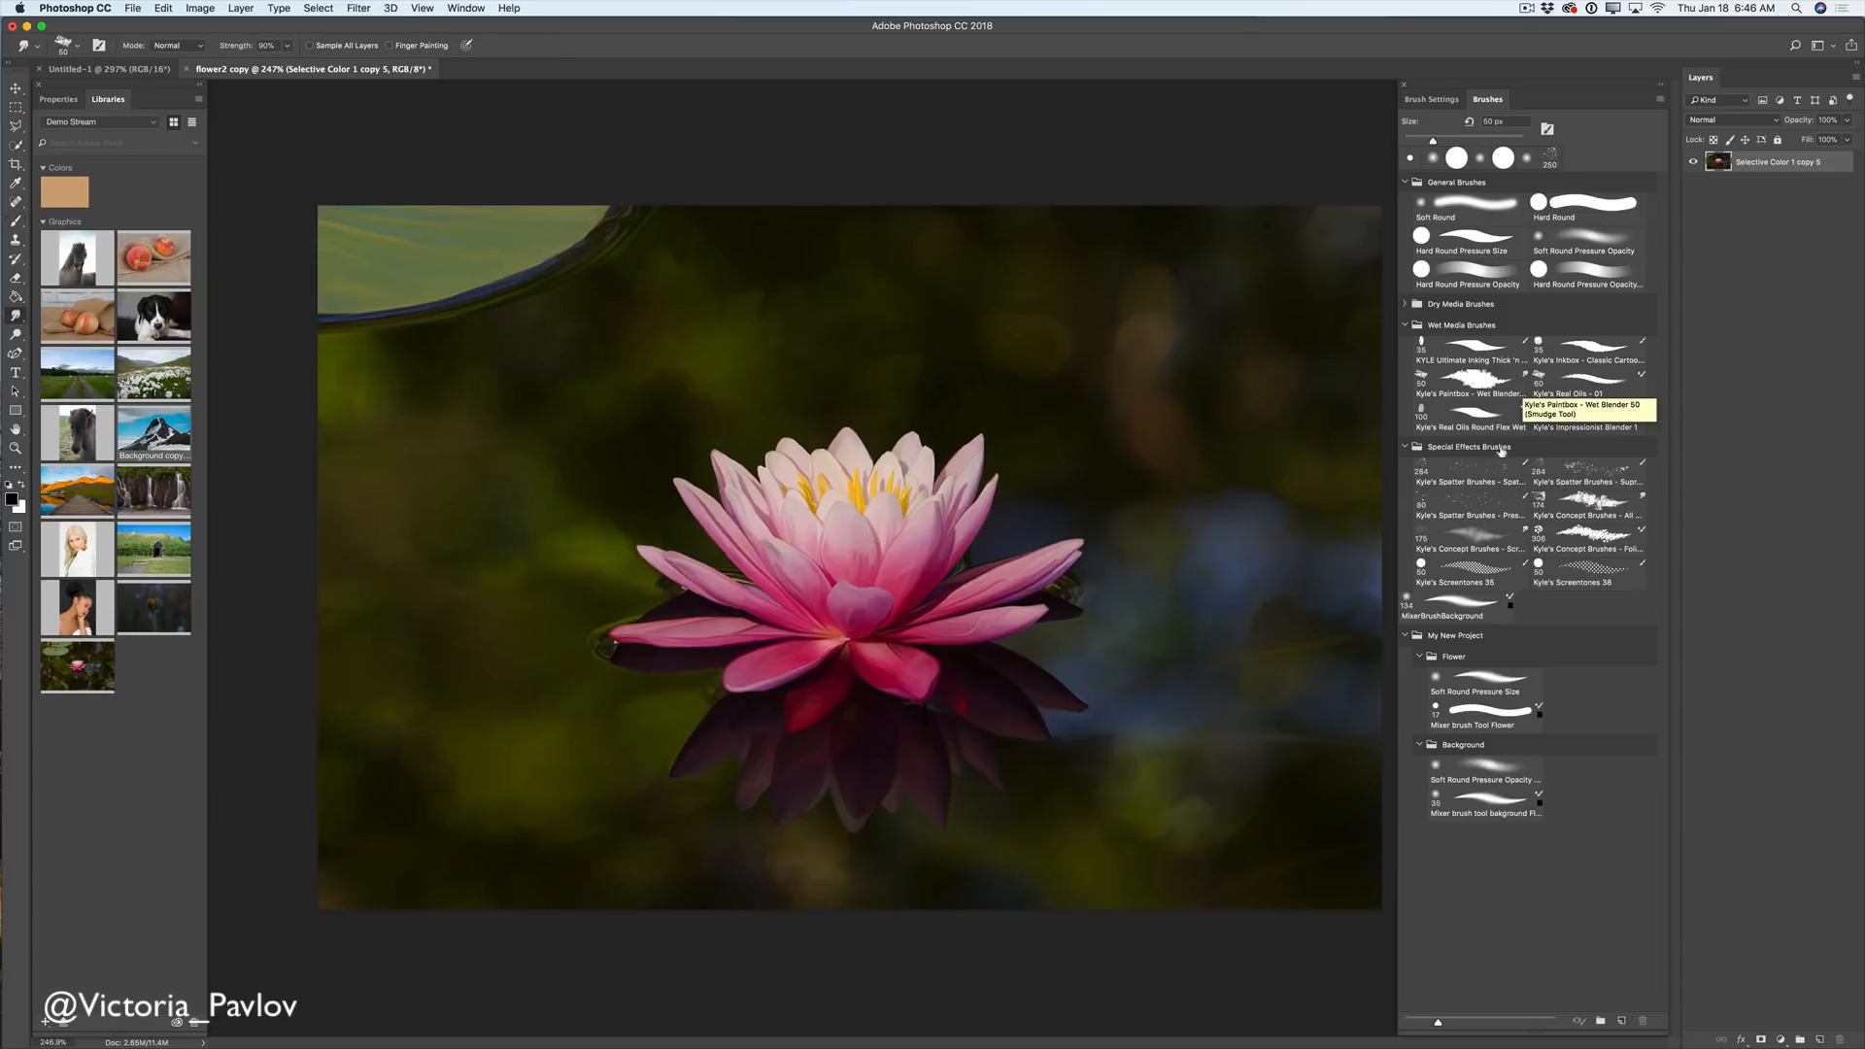
pyautogui.click(1637, 541)
pyautogui.click(1637, 541)
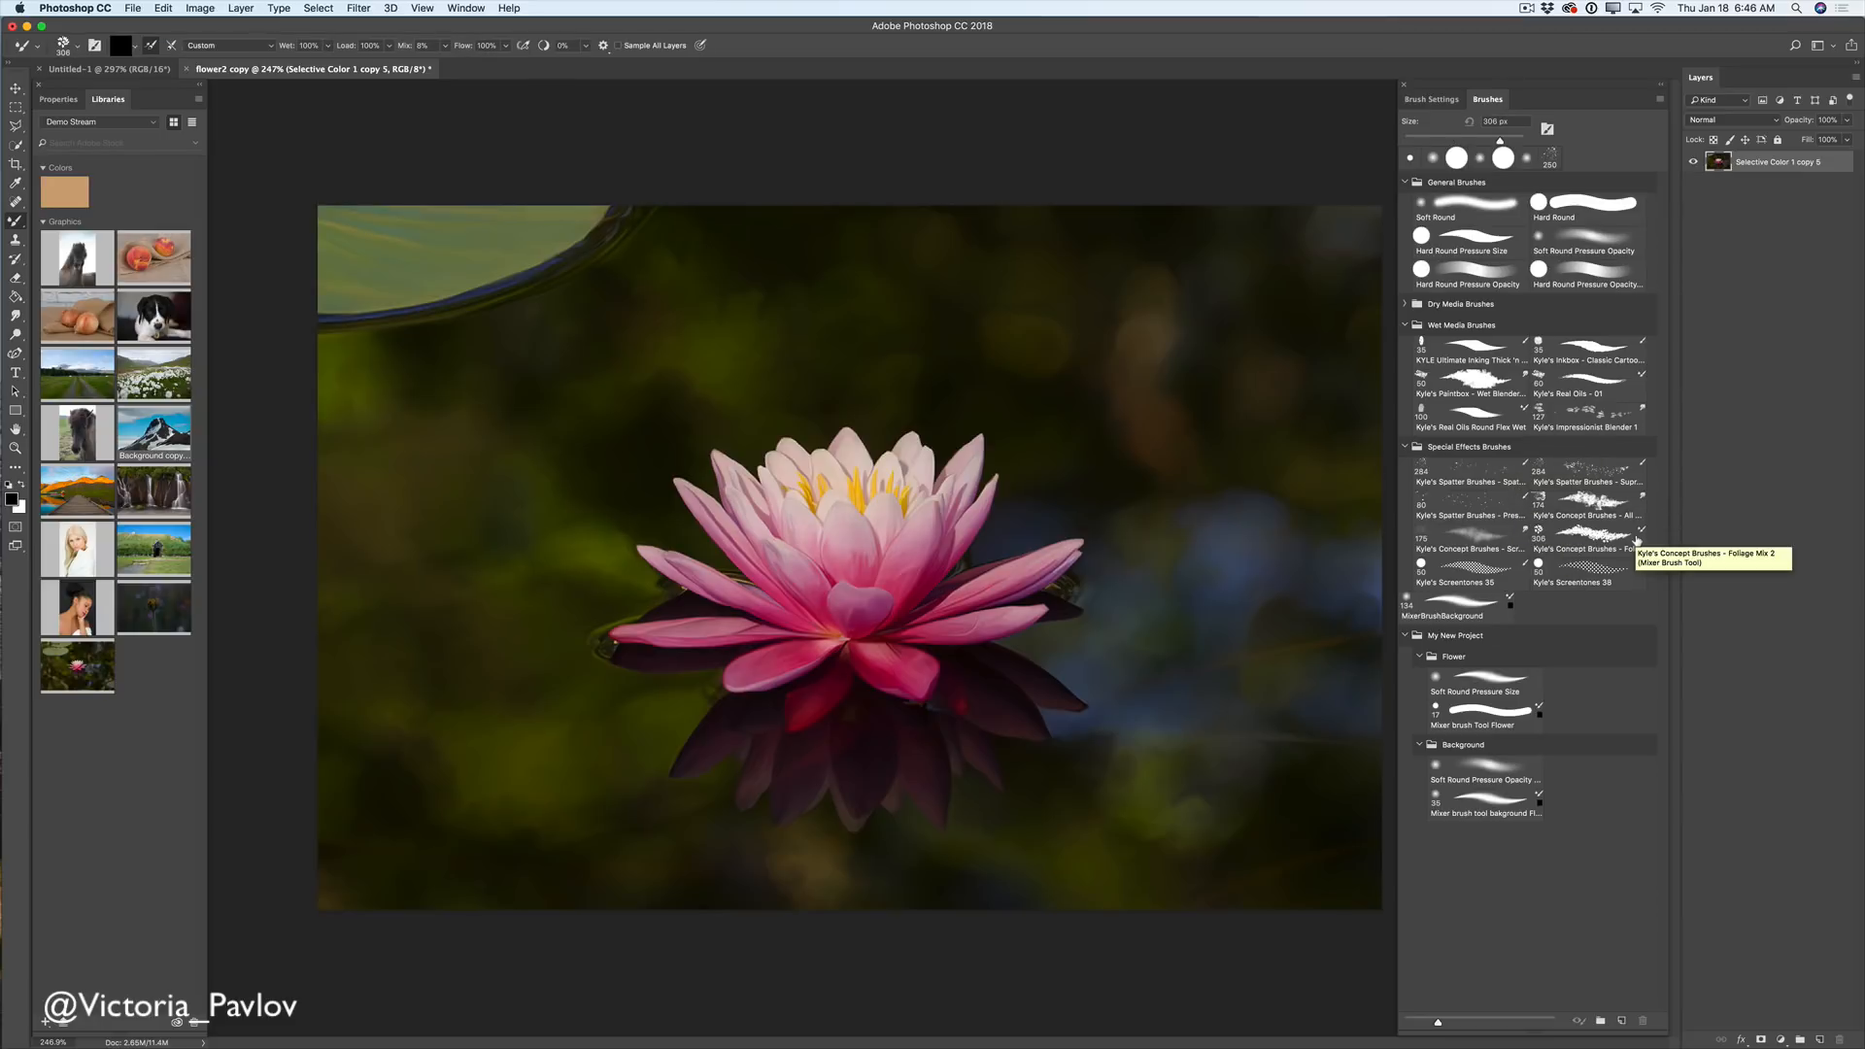
pyautogui.click(1637, 541)
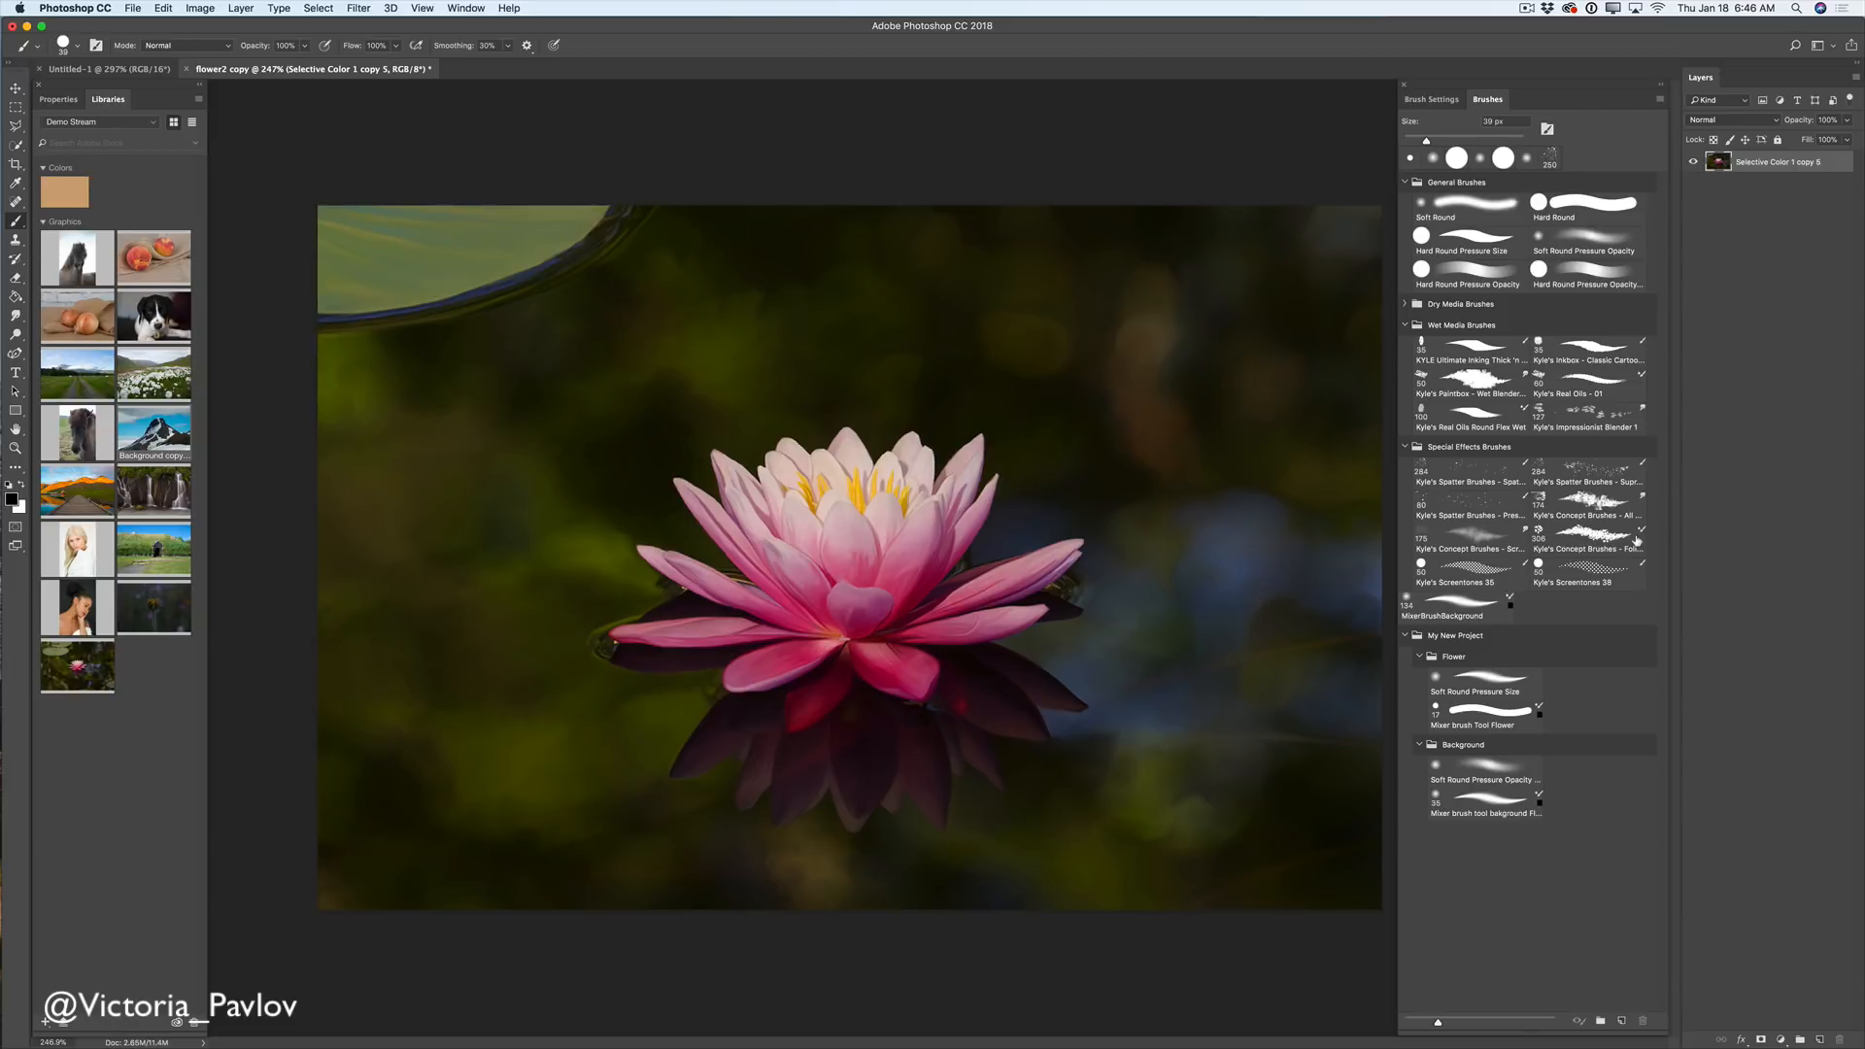
pyautogui.click(1571, 595)
pyautogui.click(1525, 10)
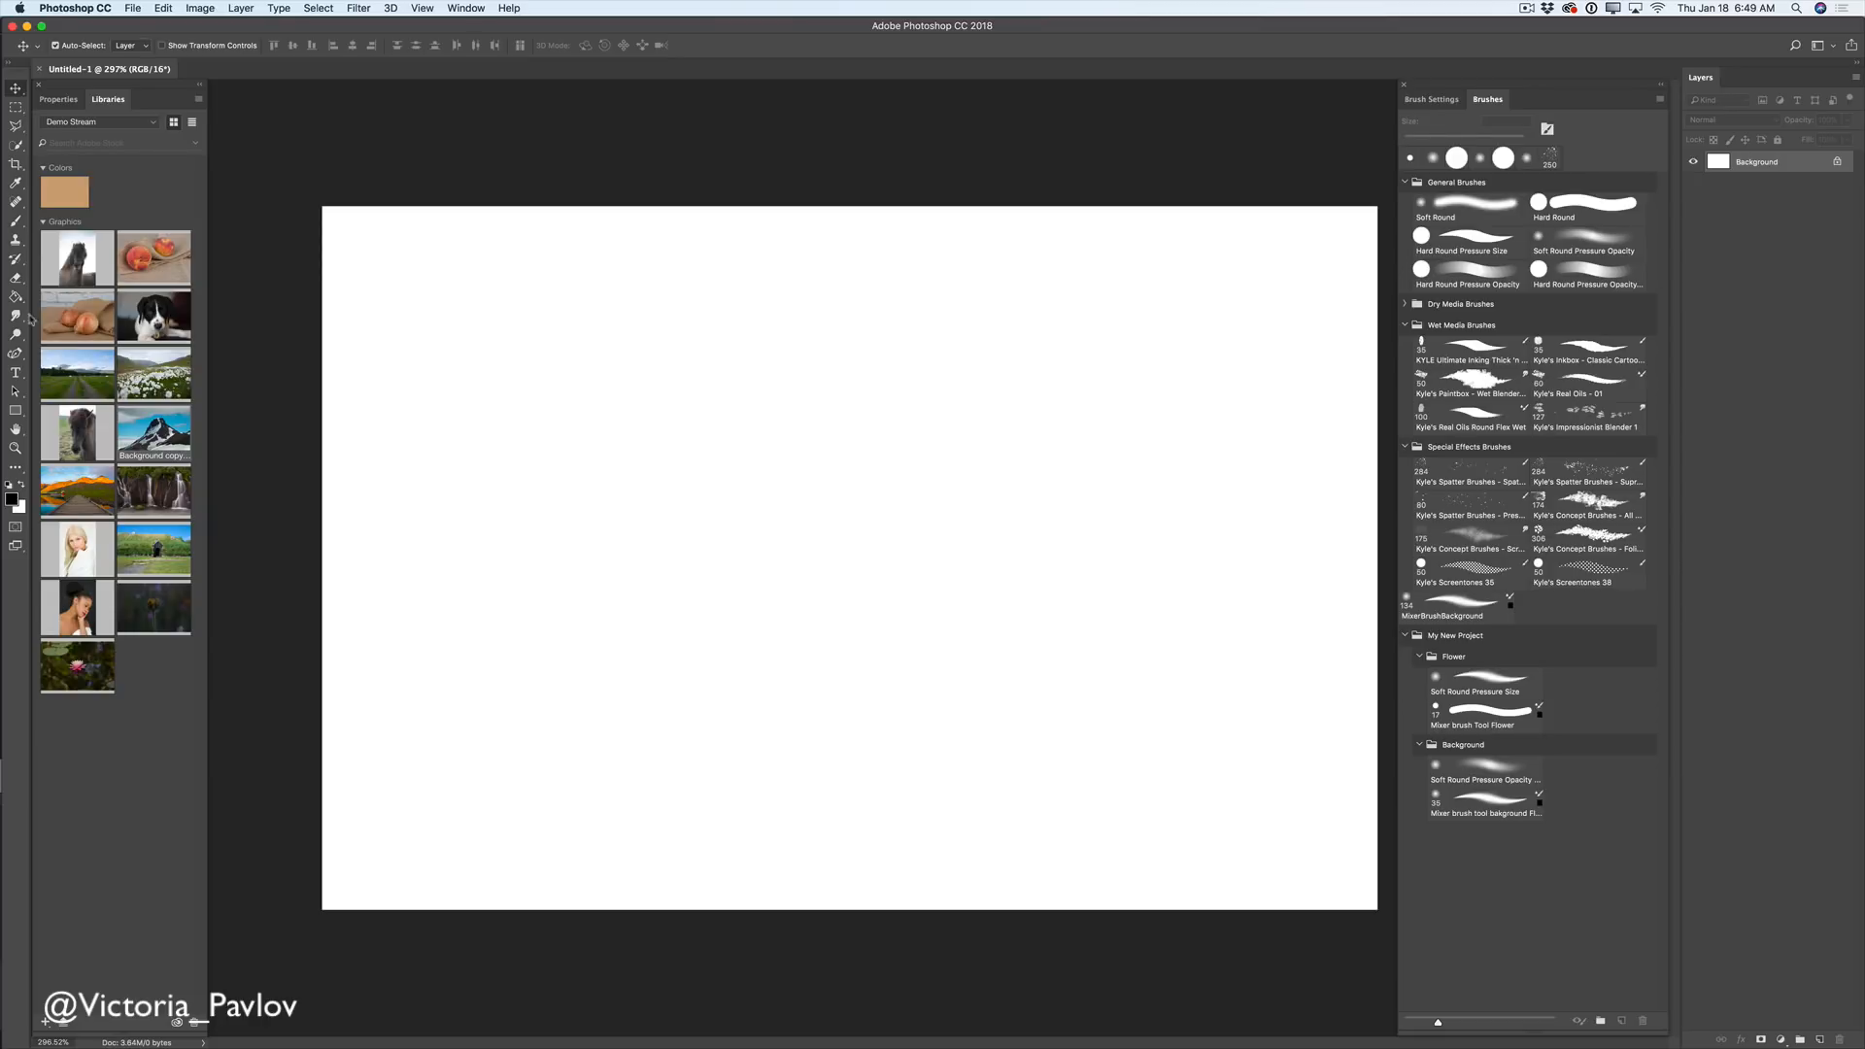
# - Switch to the Curvature Pen Tool and add an empty Layer 1 above the Background
pyautogui.click(16, 355)
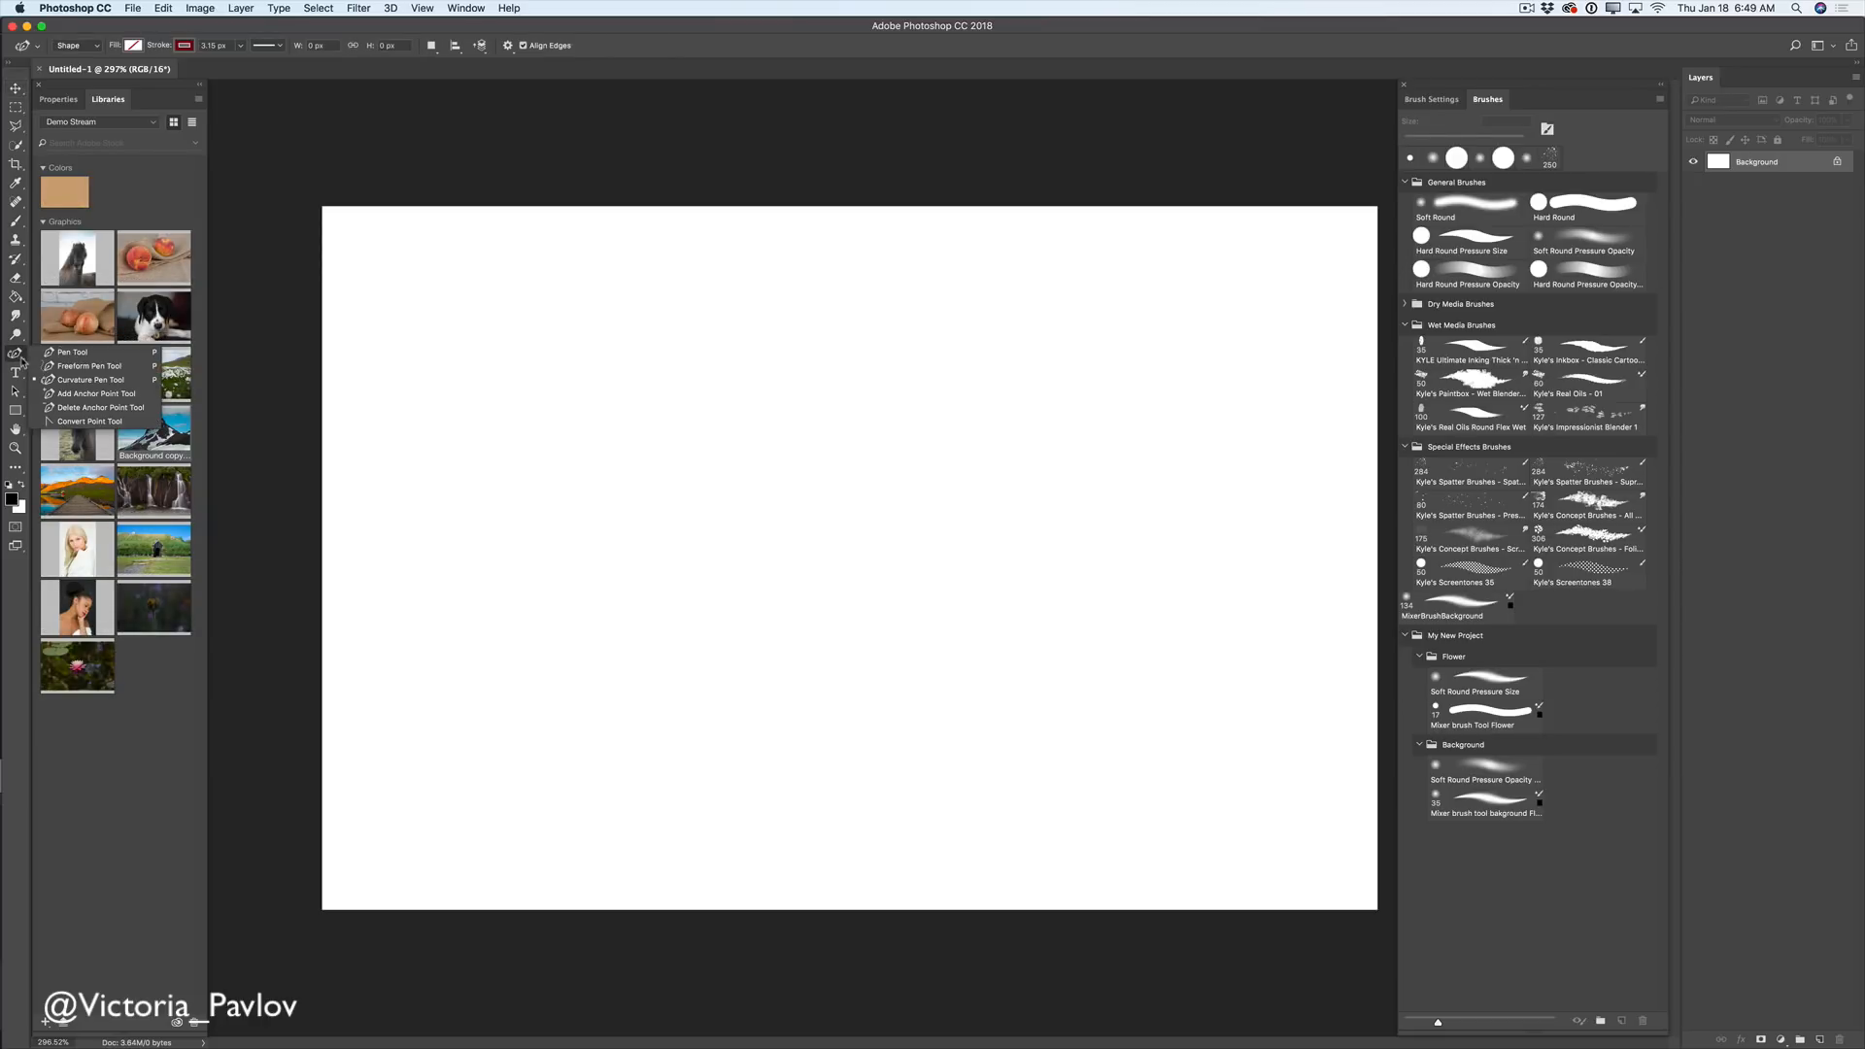
pyautogui.click(84, 381)
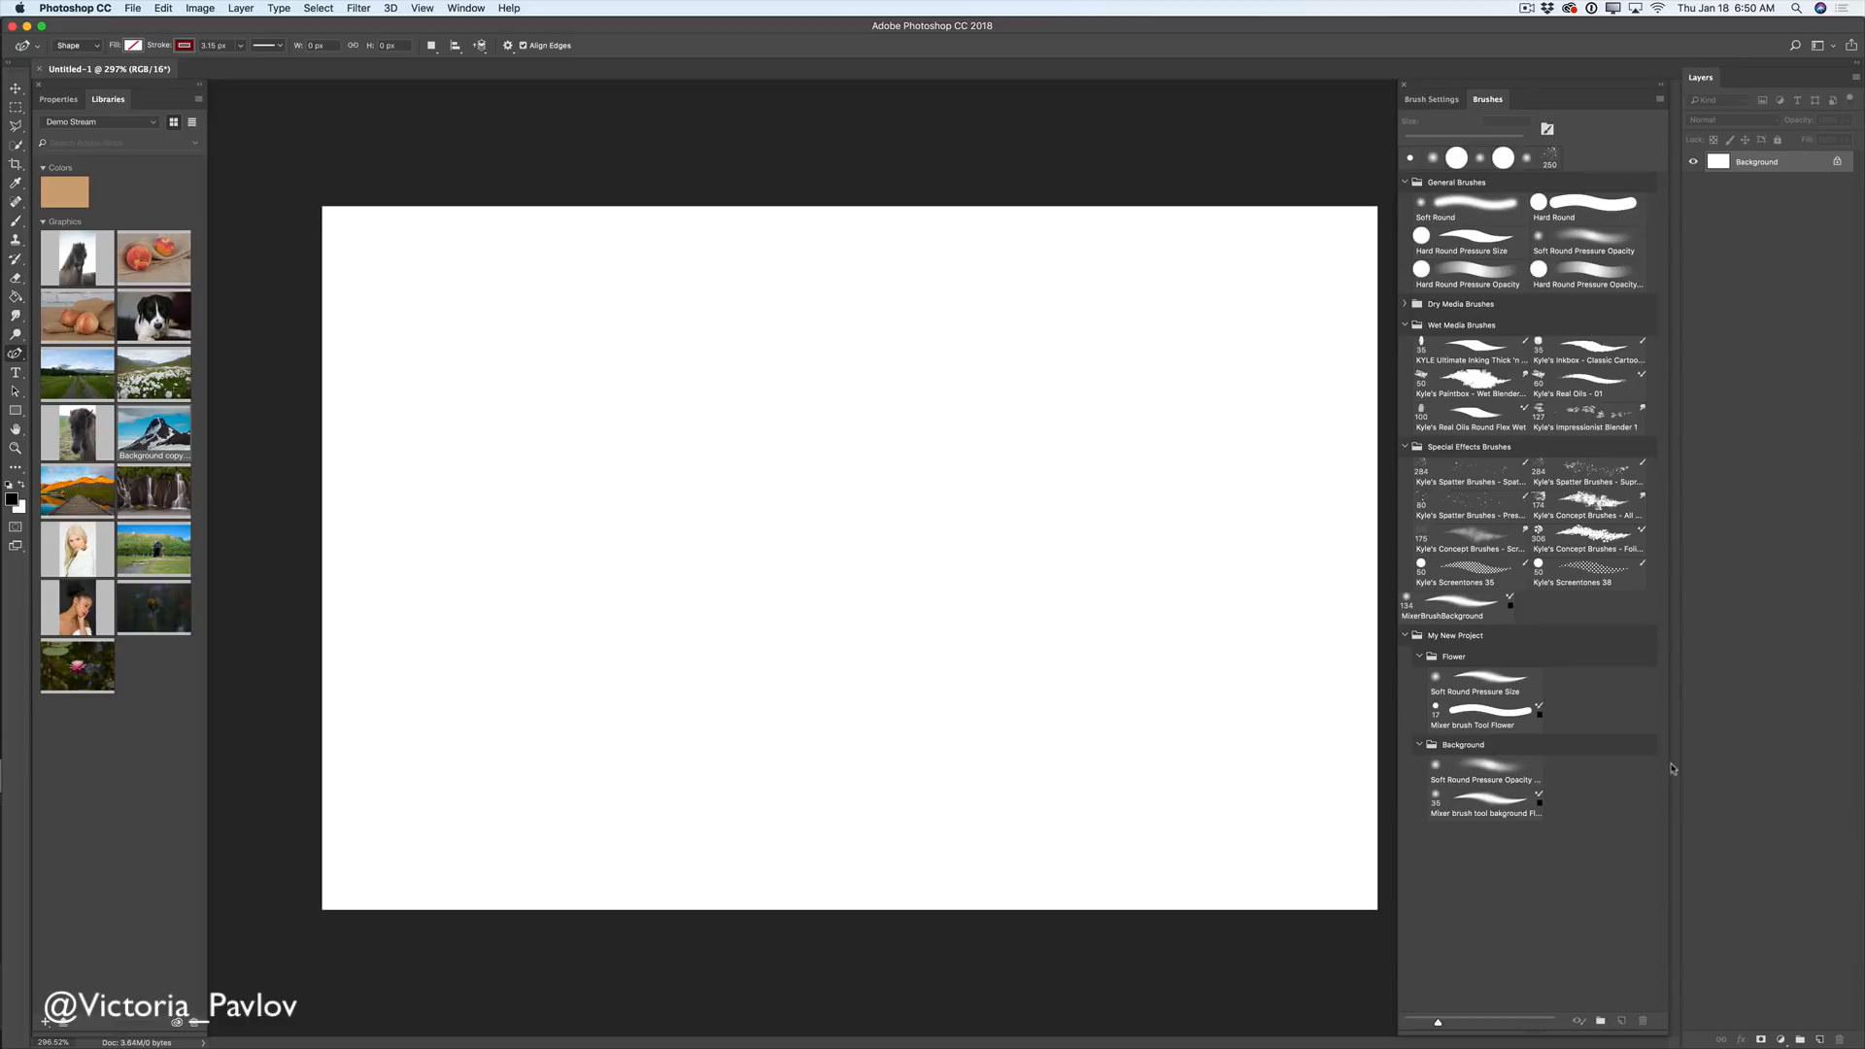
pyautogui.click(1818, 1039)
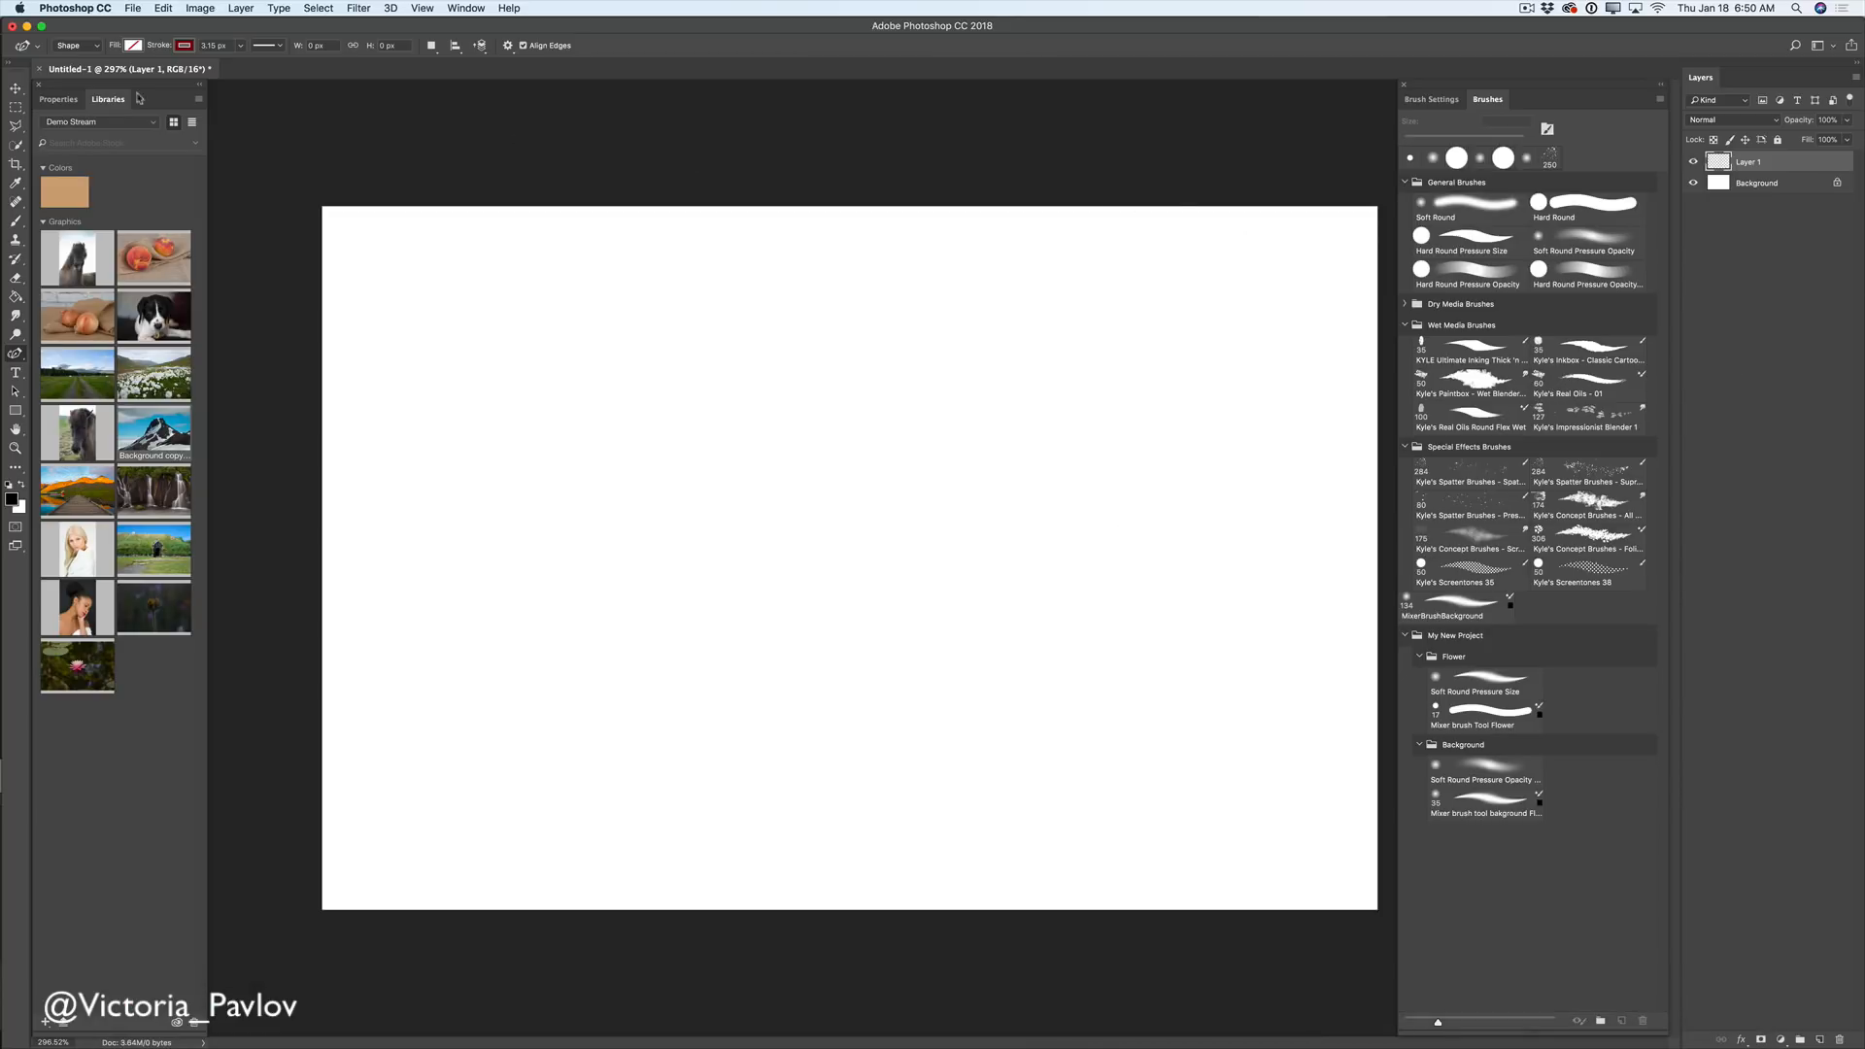
# - Keep Shape mode and set a red fill with a 0.51 px stroke width
pyautogui.click(97, 47)
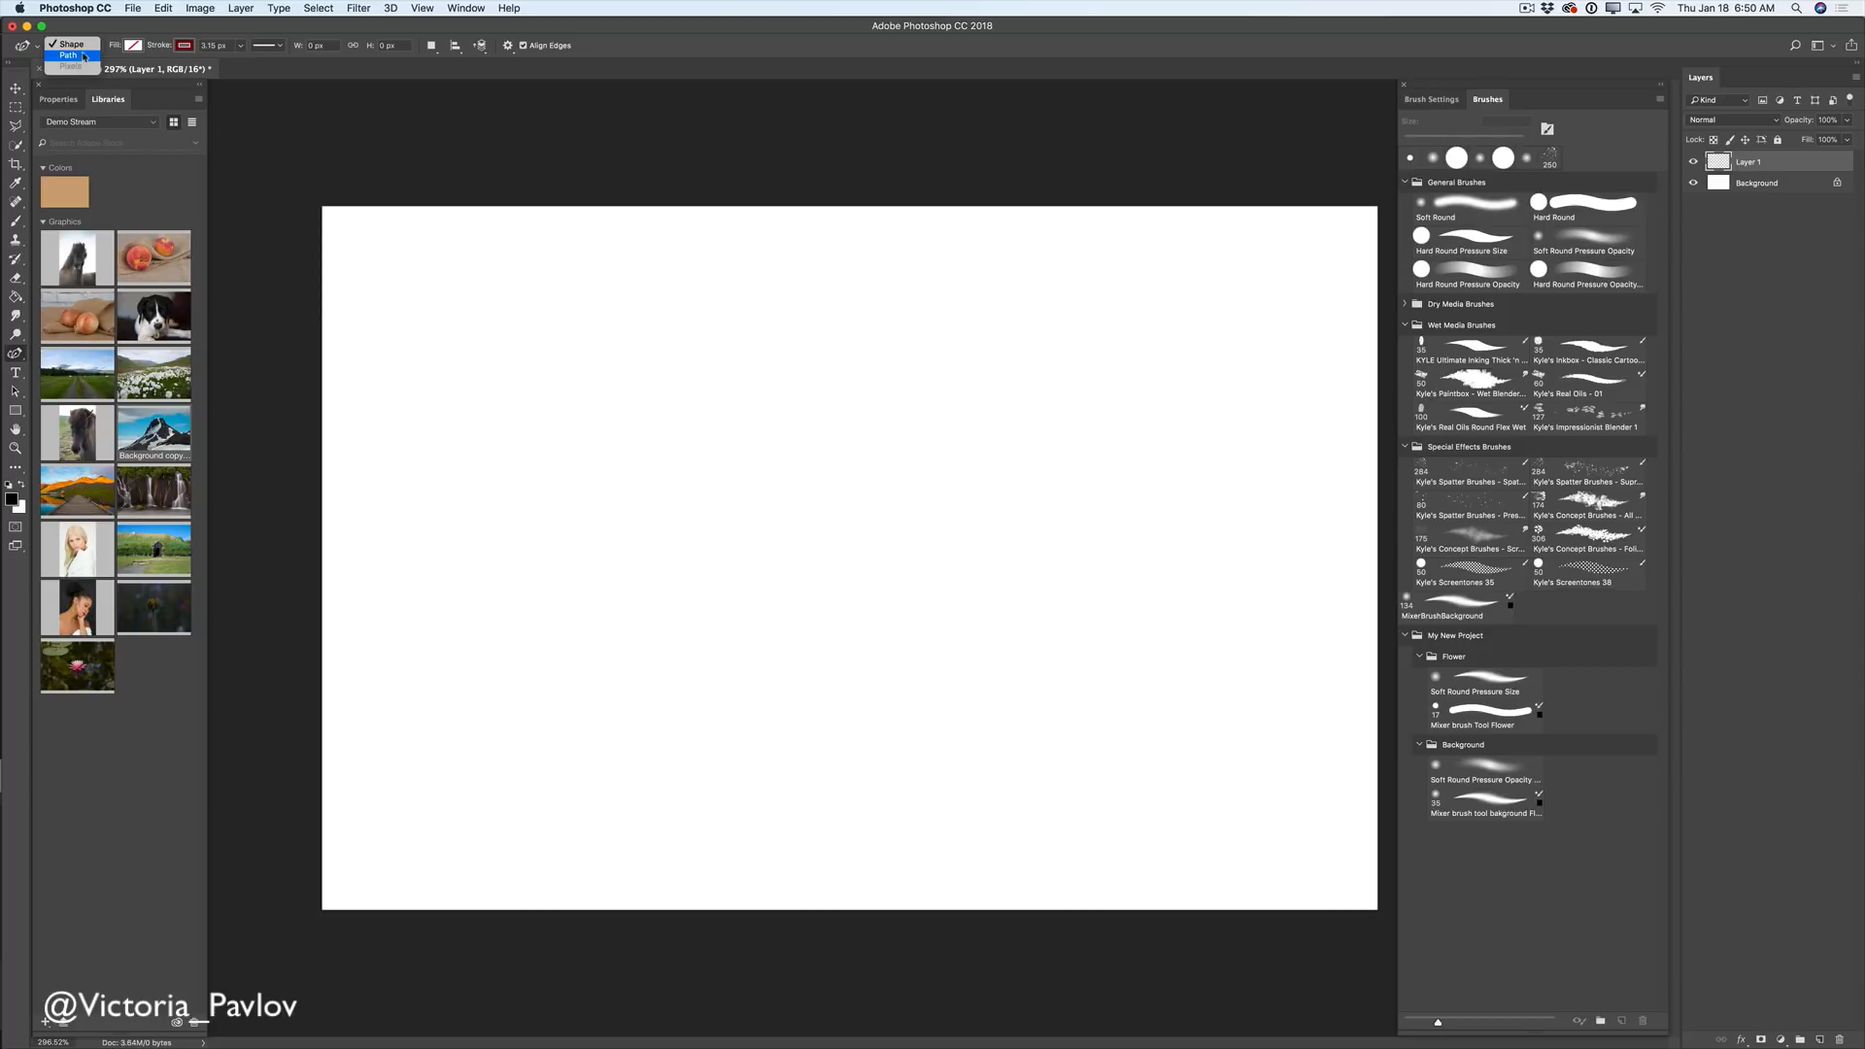
pyautogui.click(132, 47)
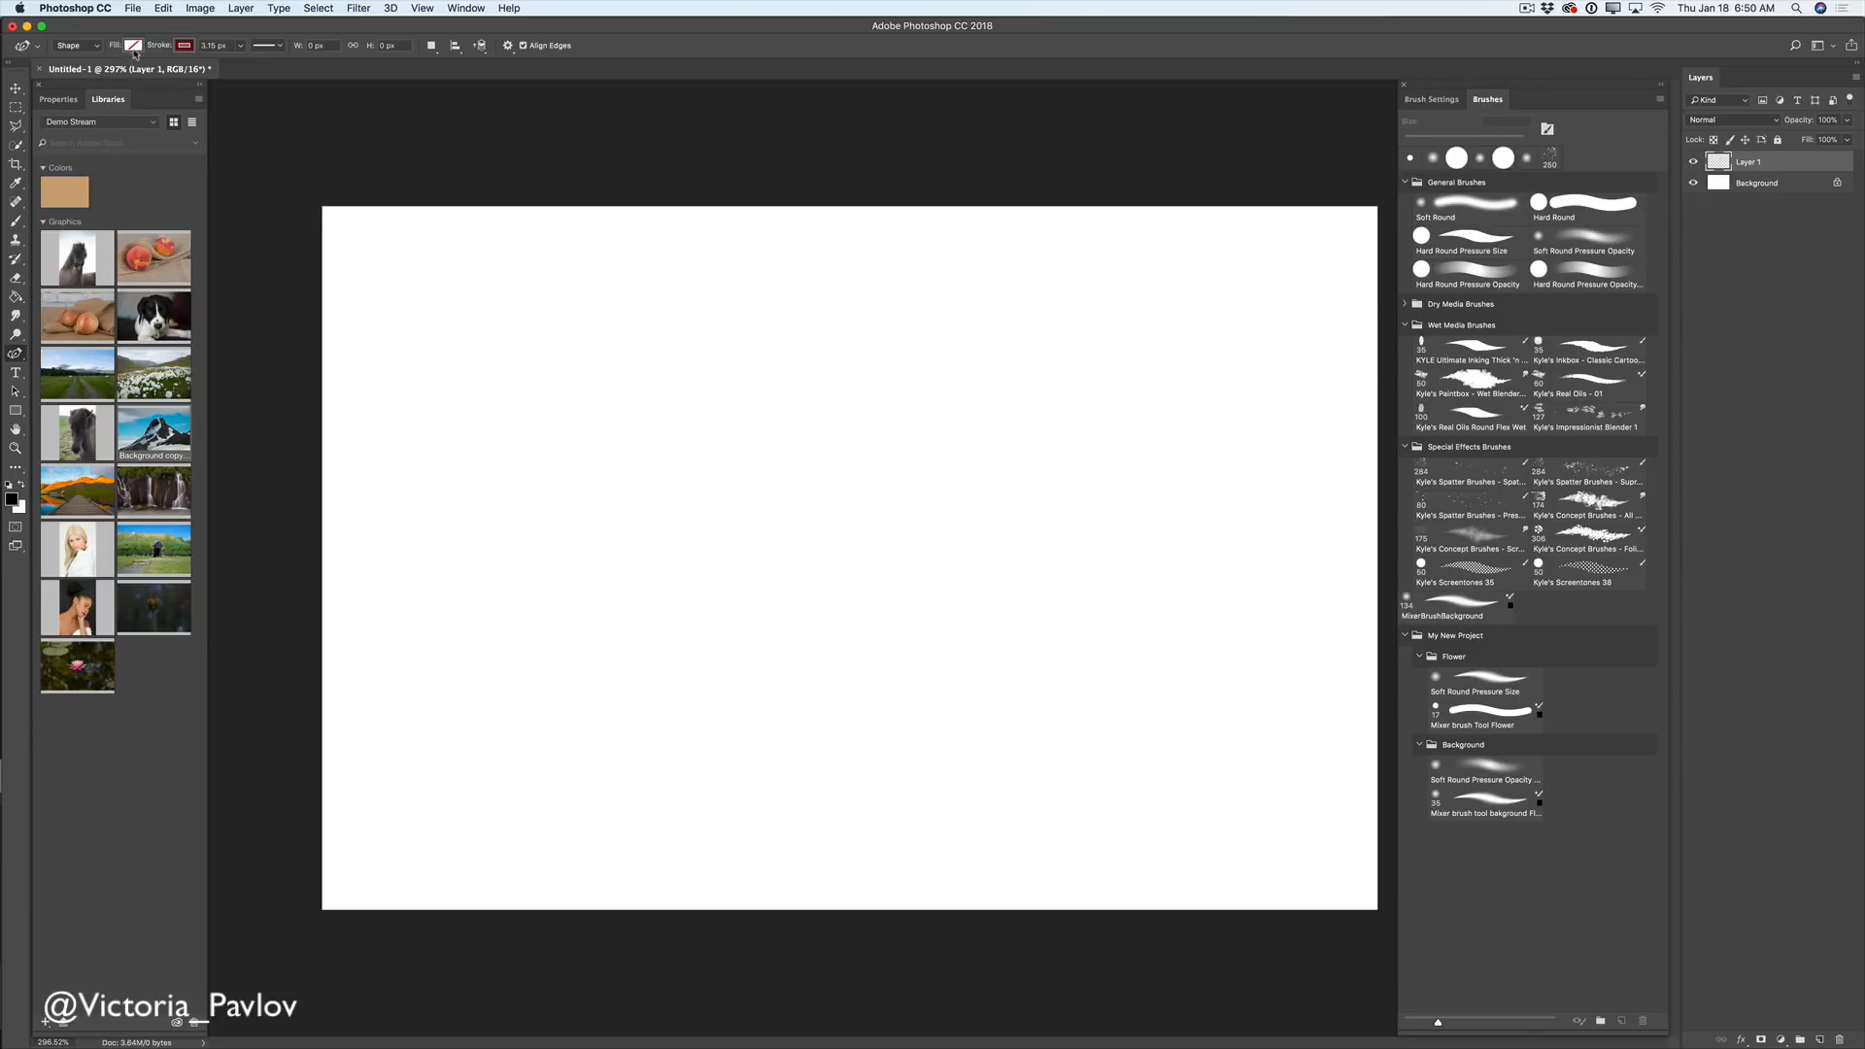
pyautogui.click(132, 46)
pyautogui.click(65, 138)
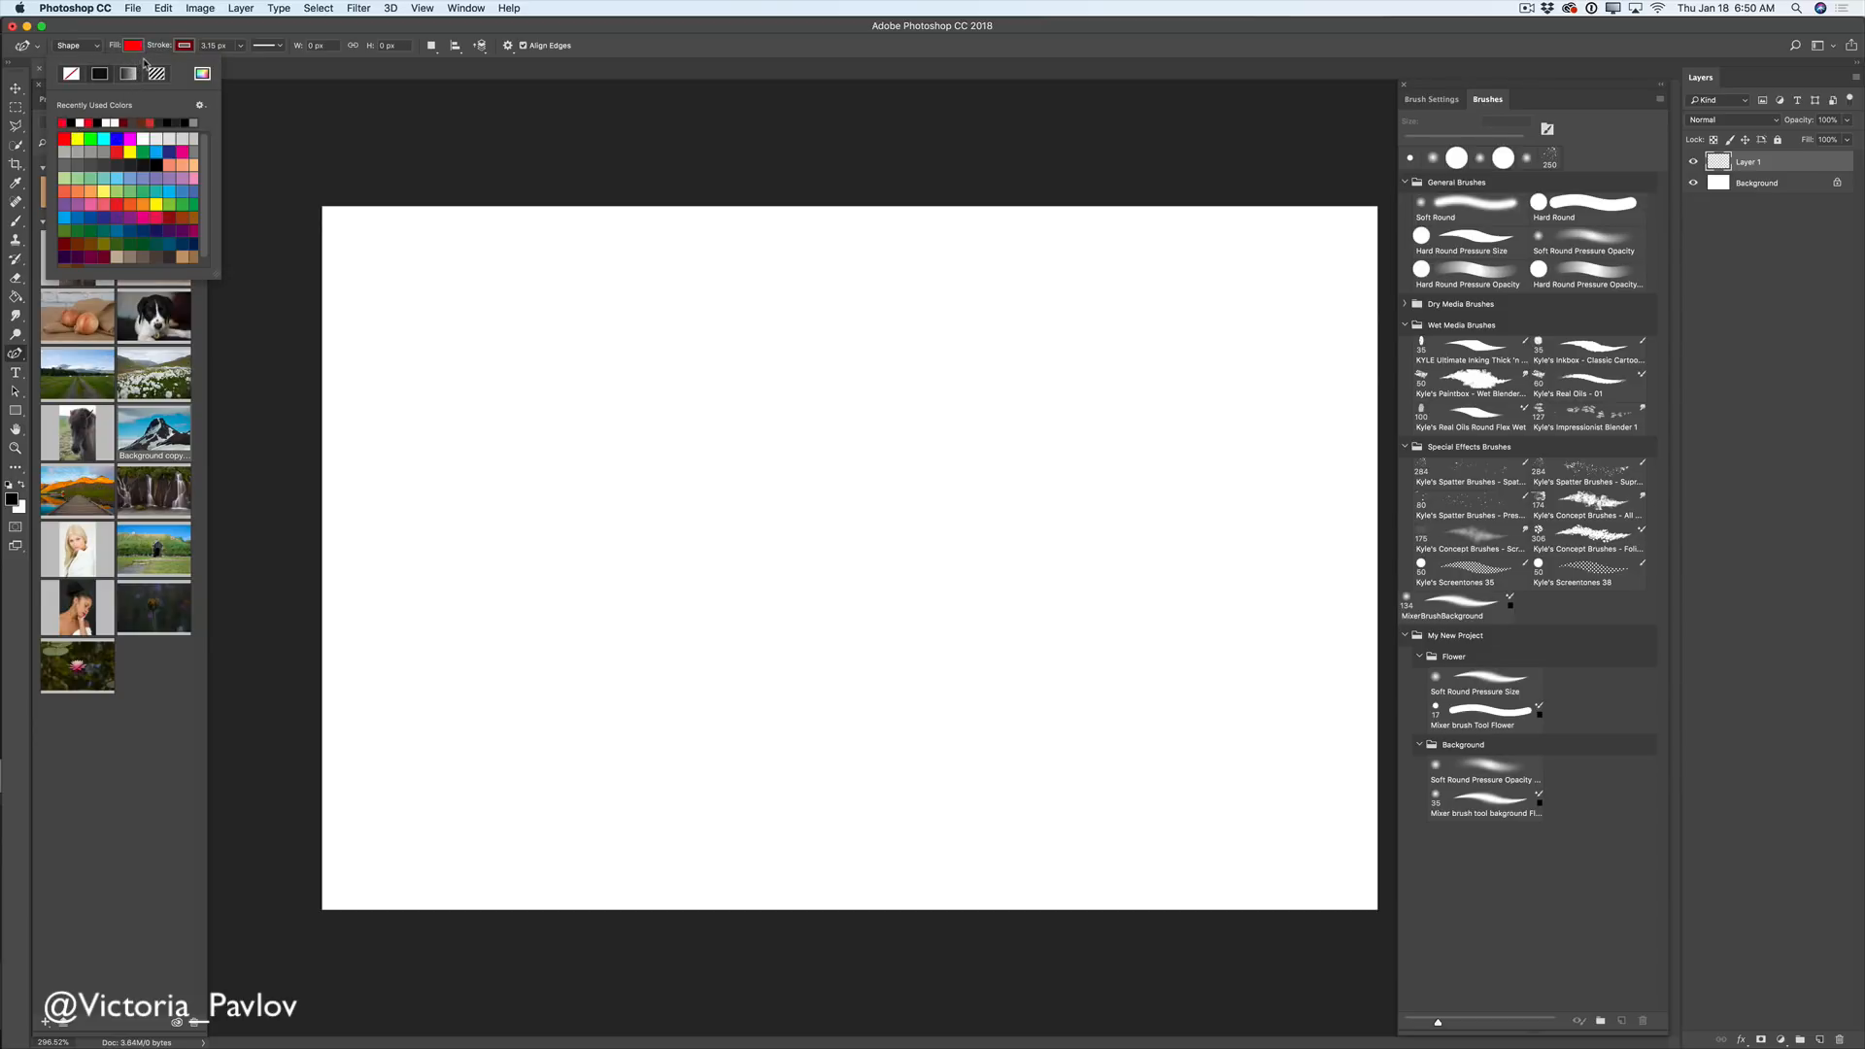
pyautogui.click(187, 49)
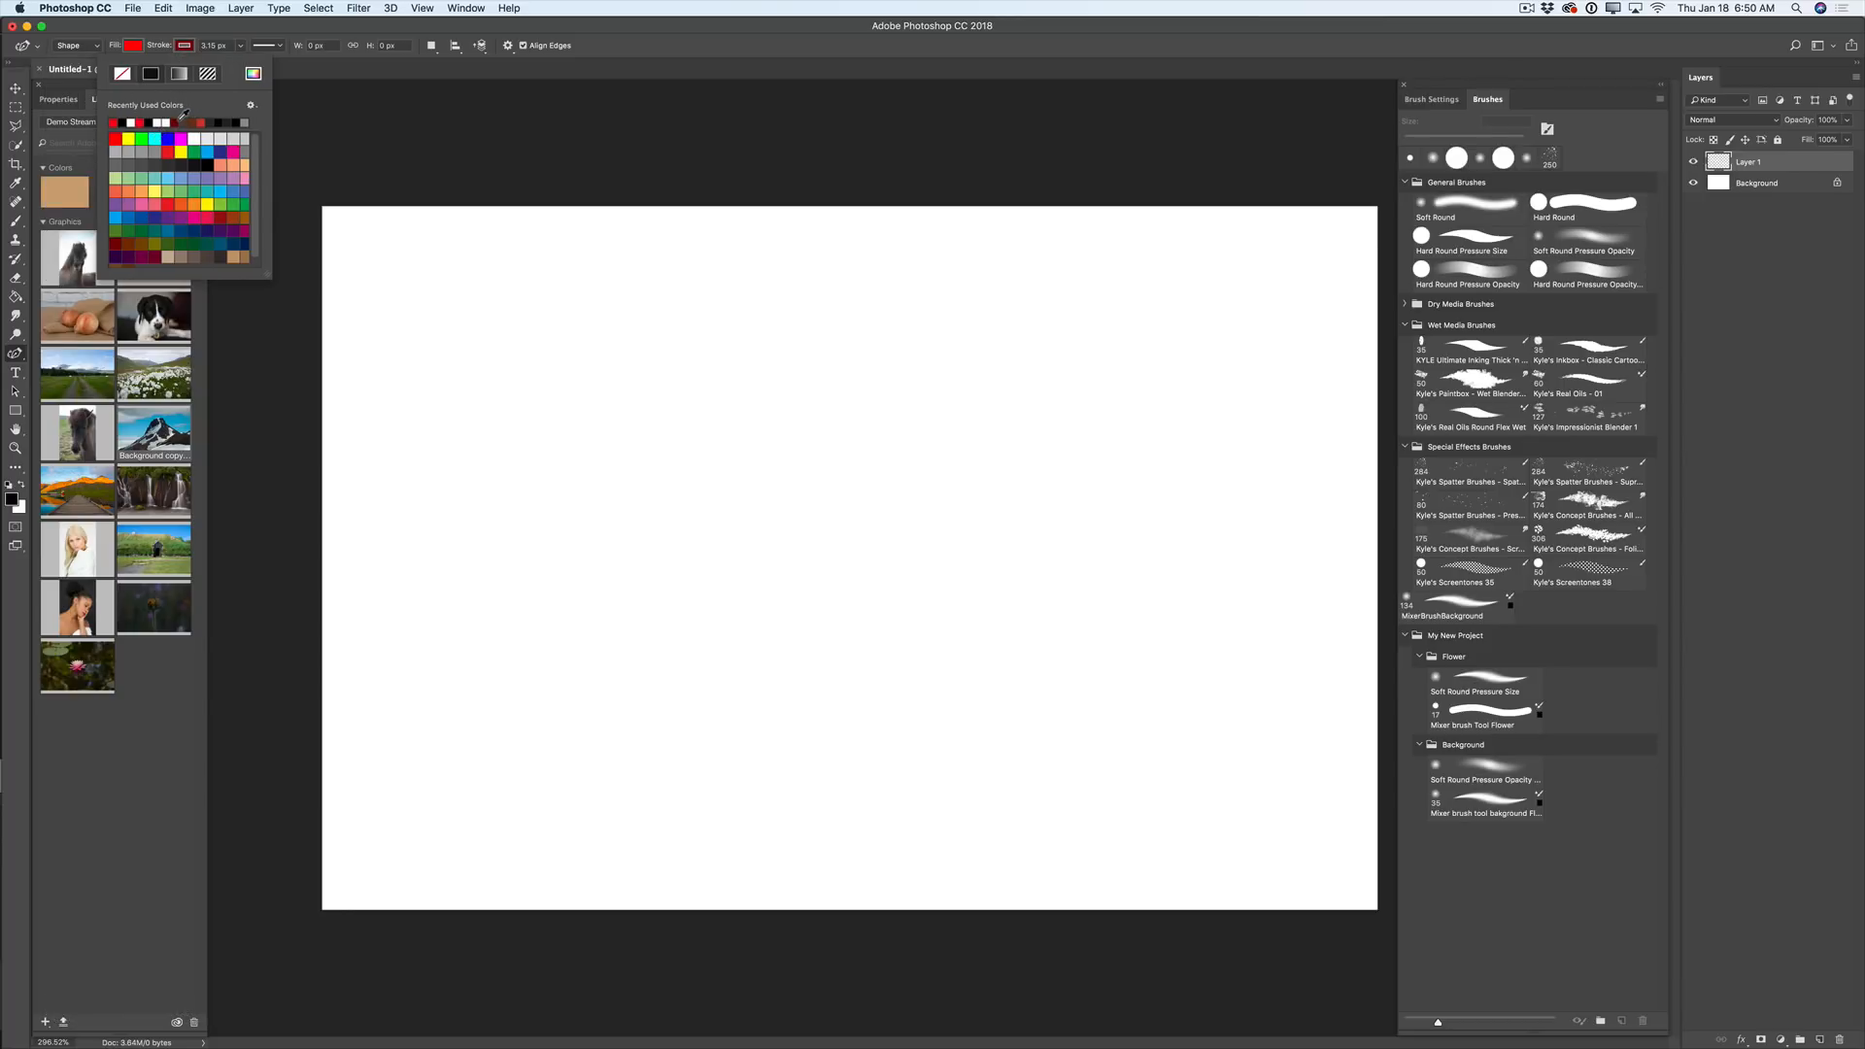
pyautogui.click(241, 47)
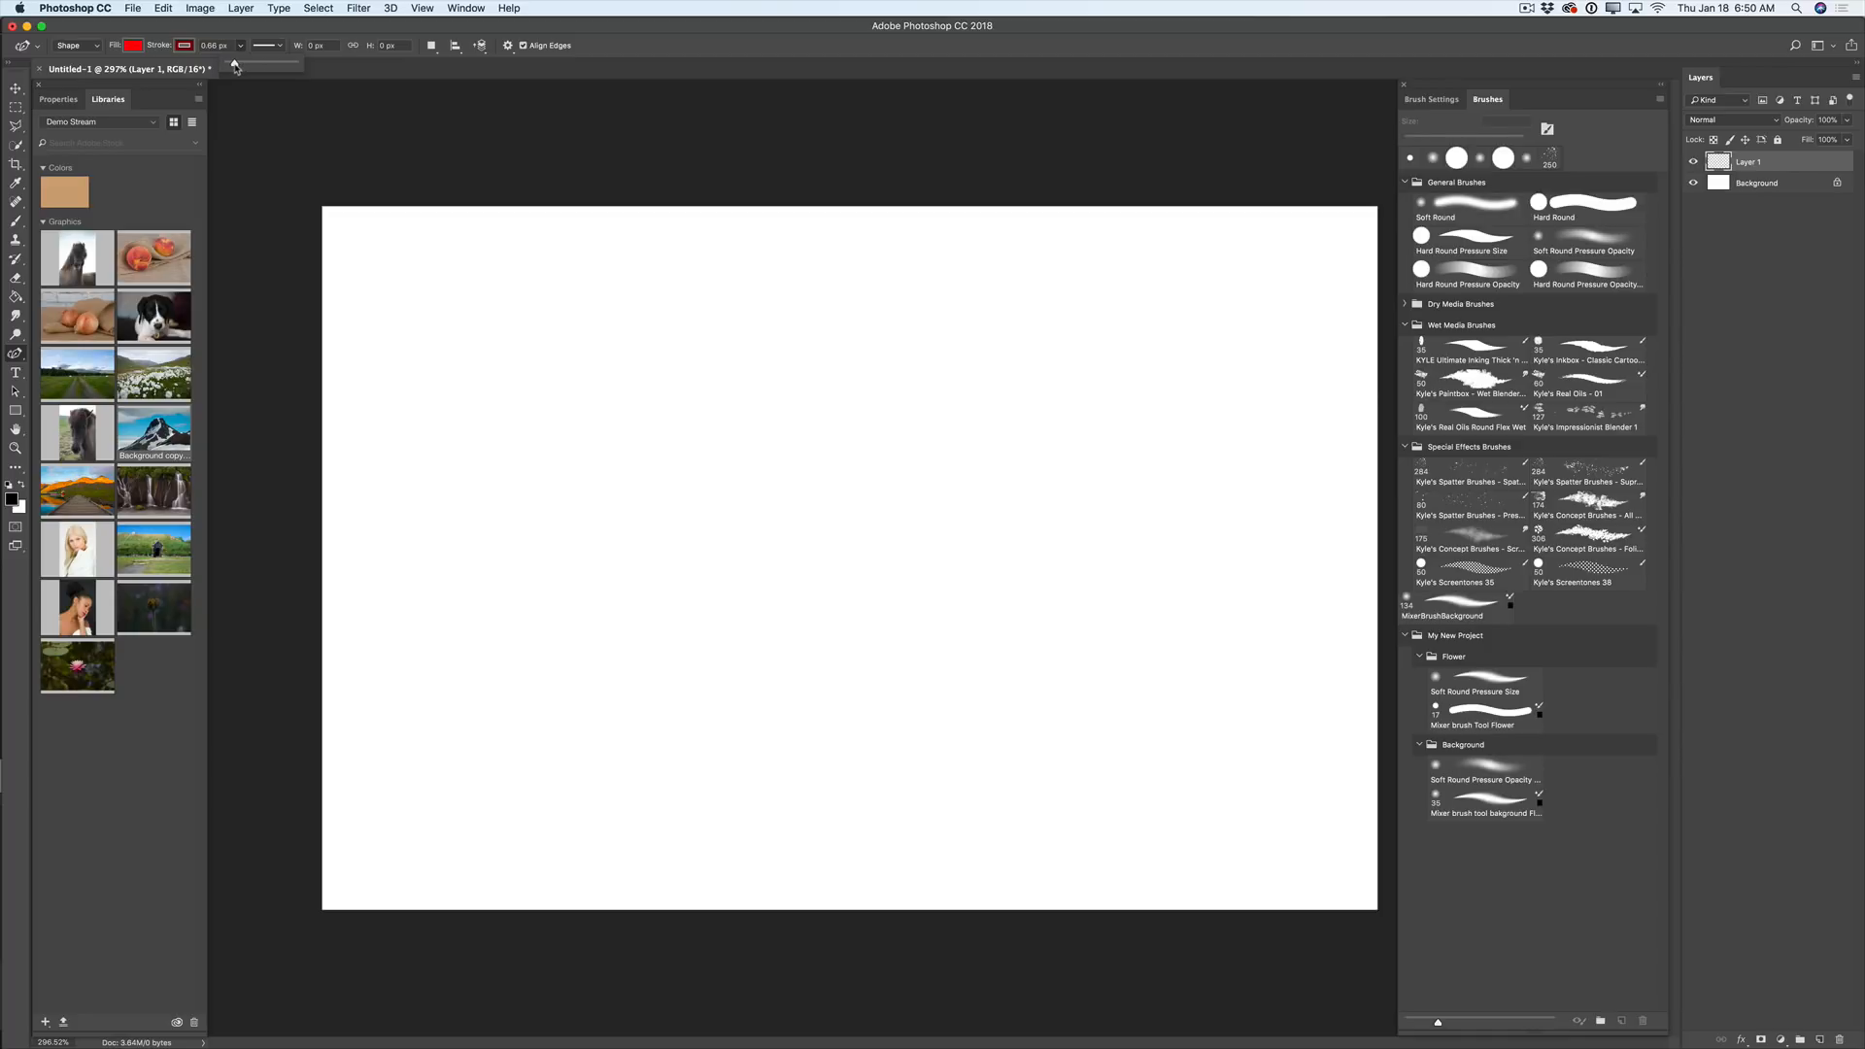
pyautogui.moveTo(236, 68); pyautogui.dragTo(233, 68)
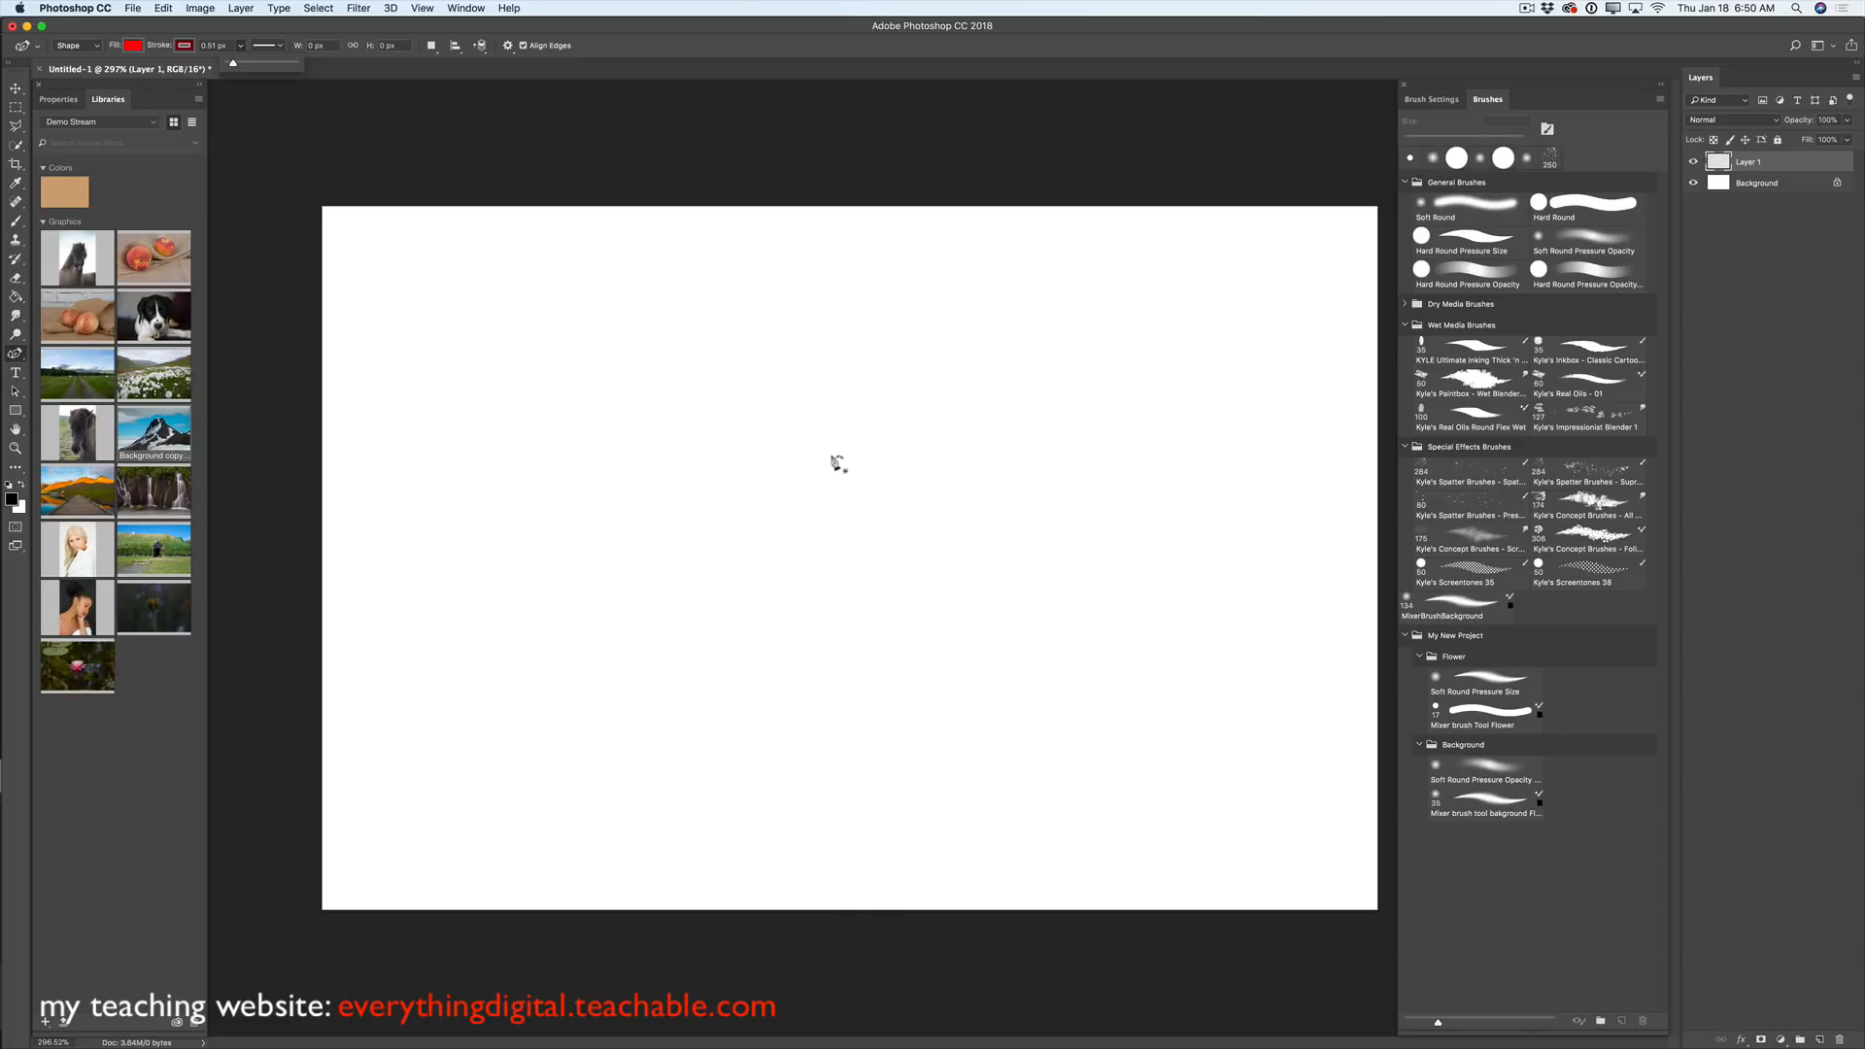
# - Place the apple outline's first points across the top and curve the right side down to the bottom
pyautogui.click(851, 402)
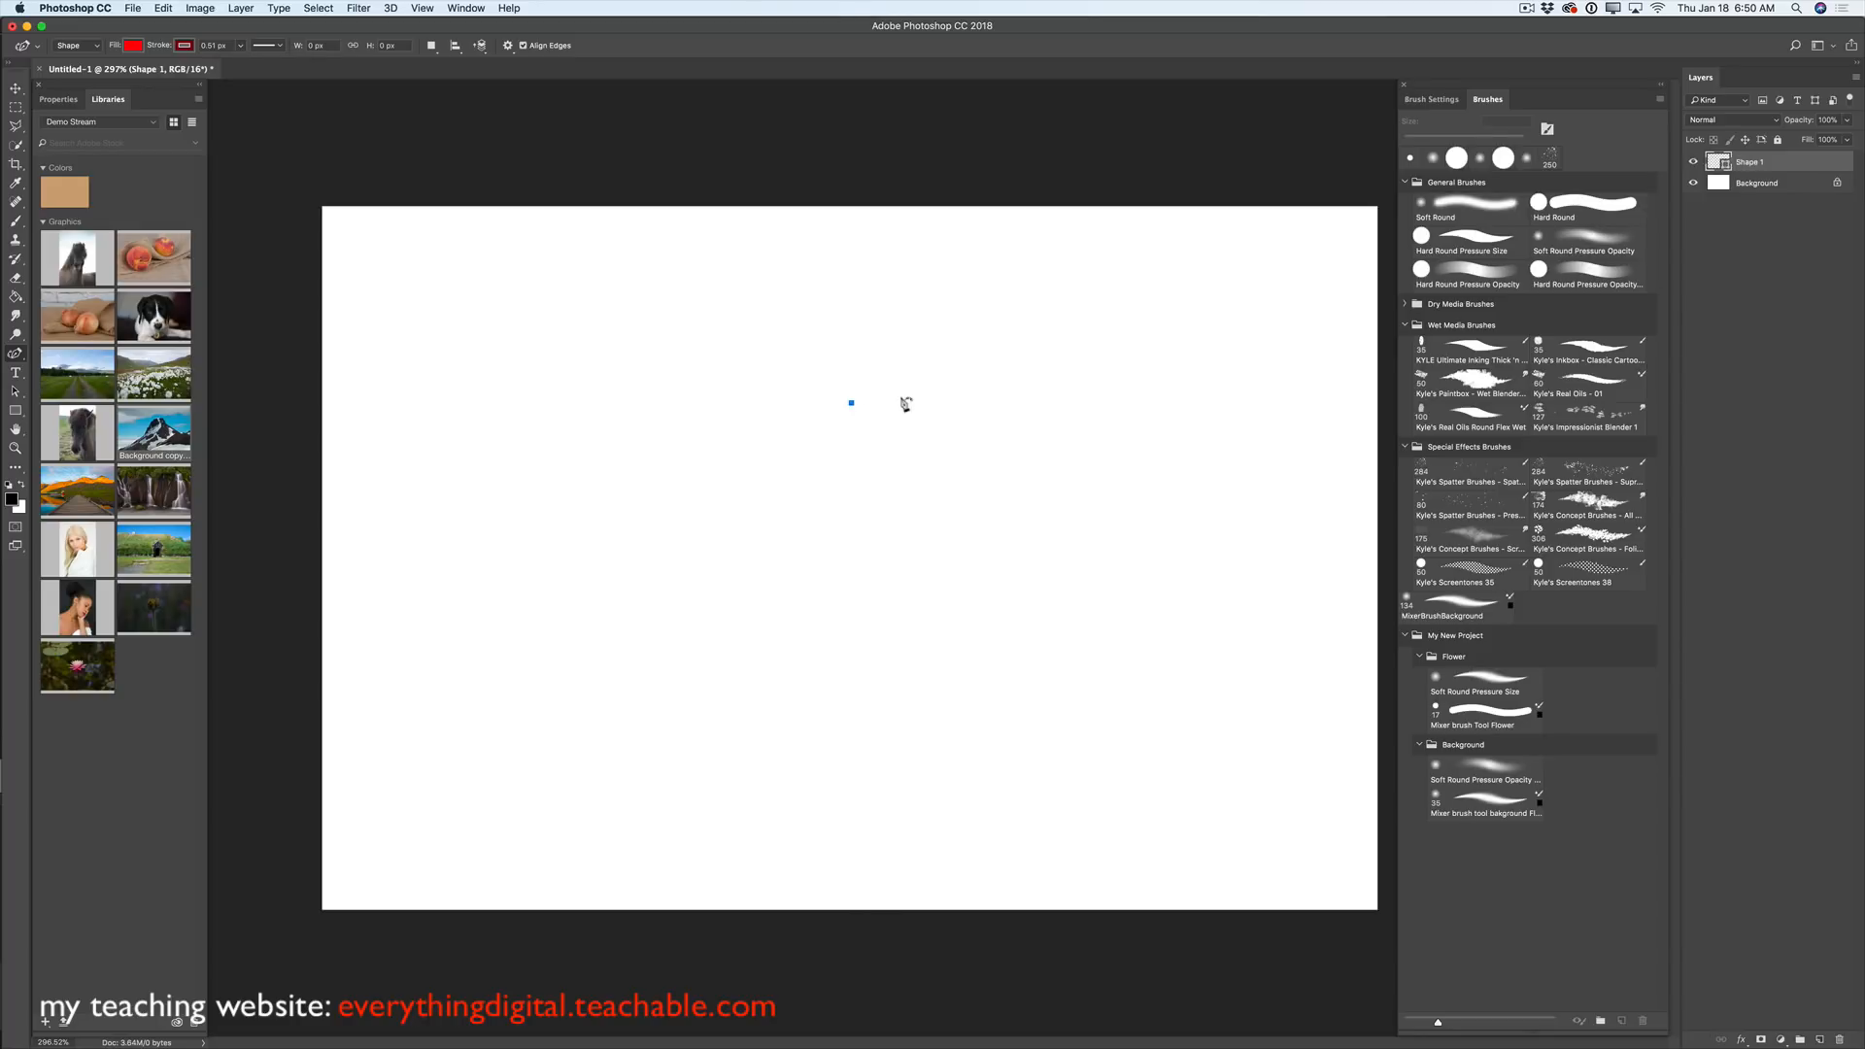
pyautogui.click(931, 366)
pyautogui.click(1004, 393)
pyautogui.moveTo(1017, 534); pyautogui.dragTo(991, 611)
pyautogui.moveTo(921, 714); pyautogui.dragTo(872, 764)
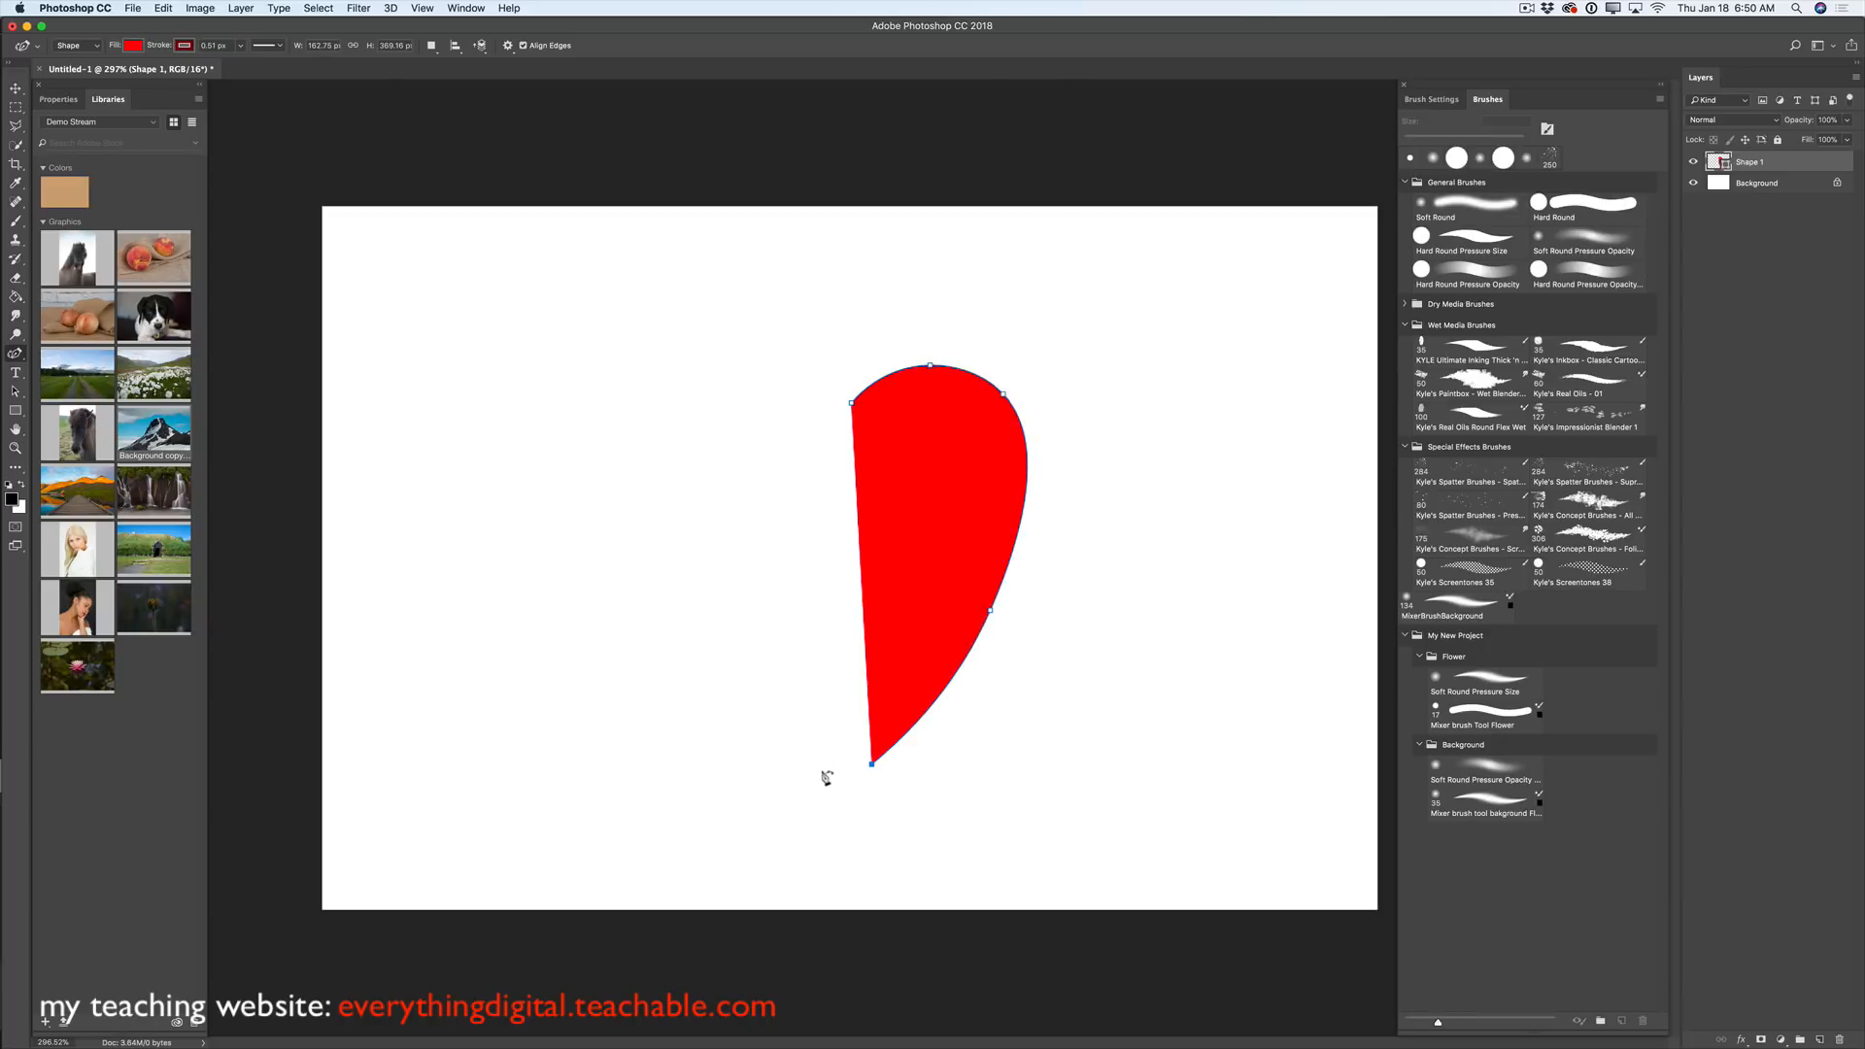
# - Add points along the bottom-left, left side and top-left, set the top-centre dip, and close the outline
pyautogui.click(822, 763)
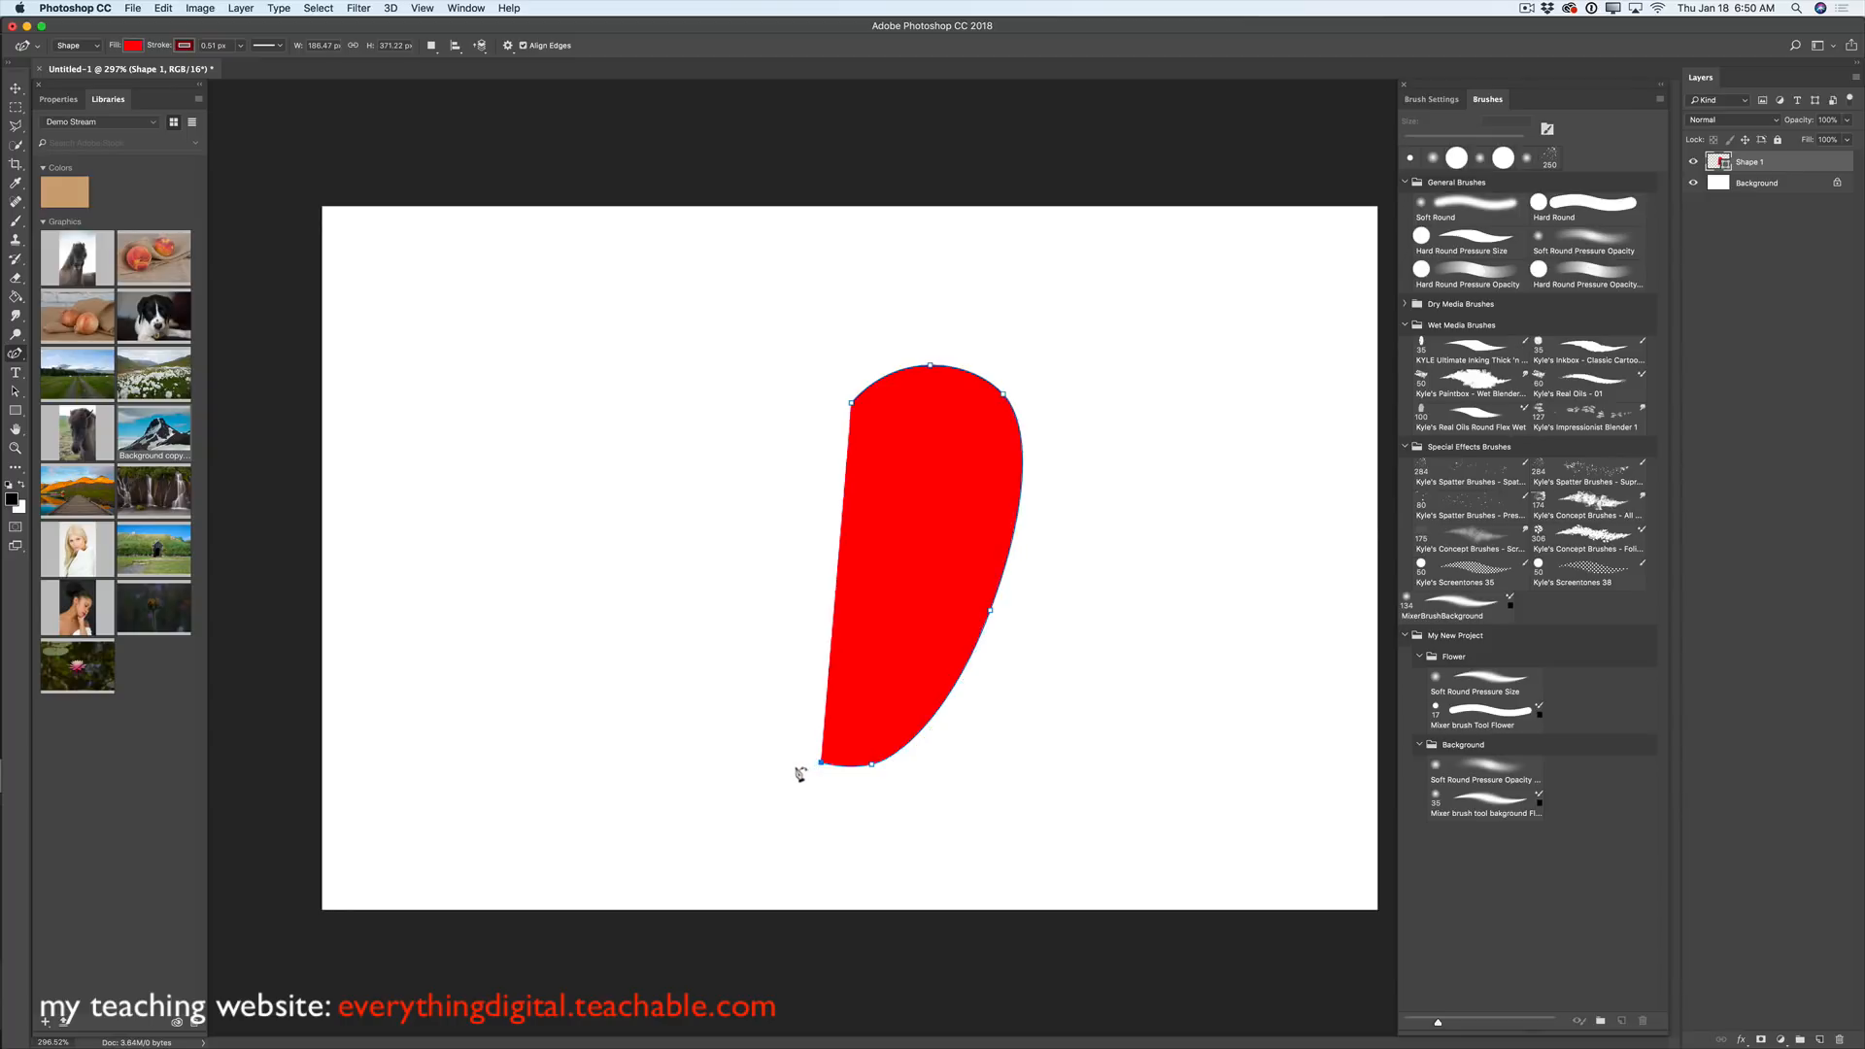
pyautogui.click(781, 771)
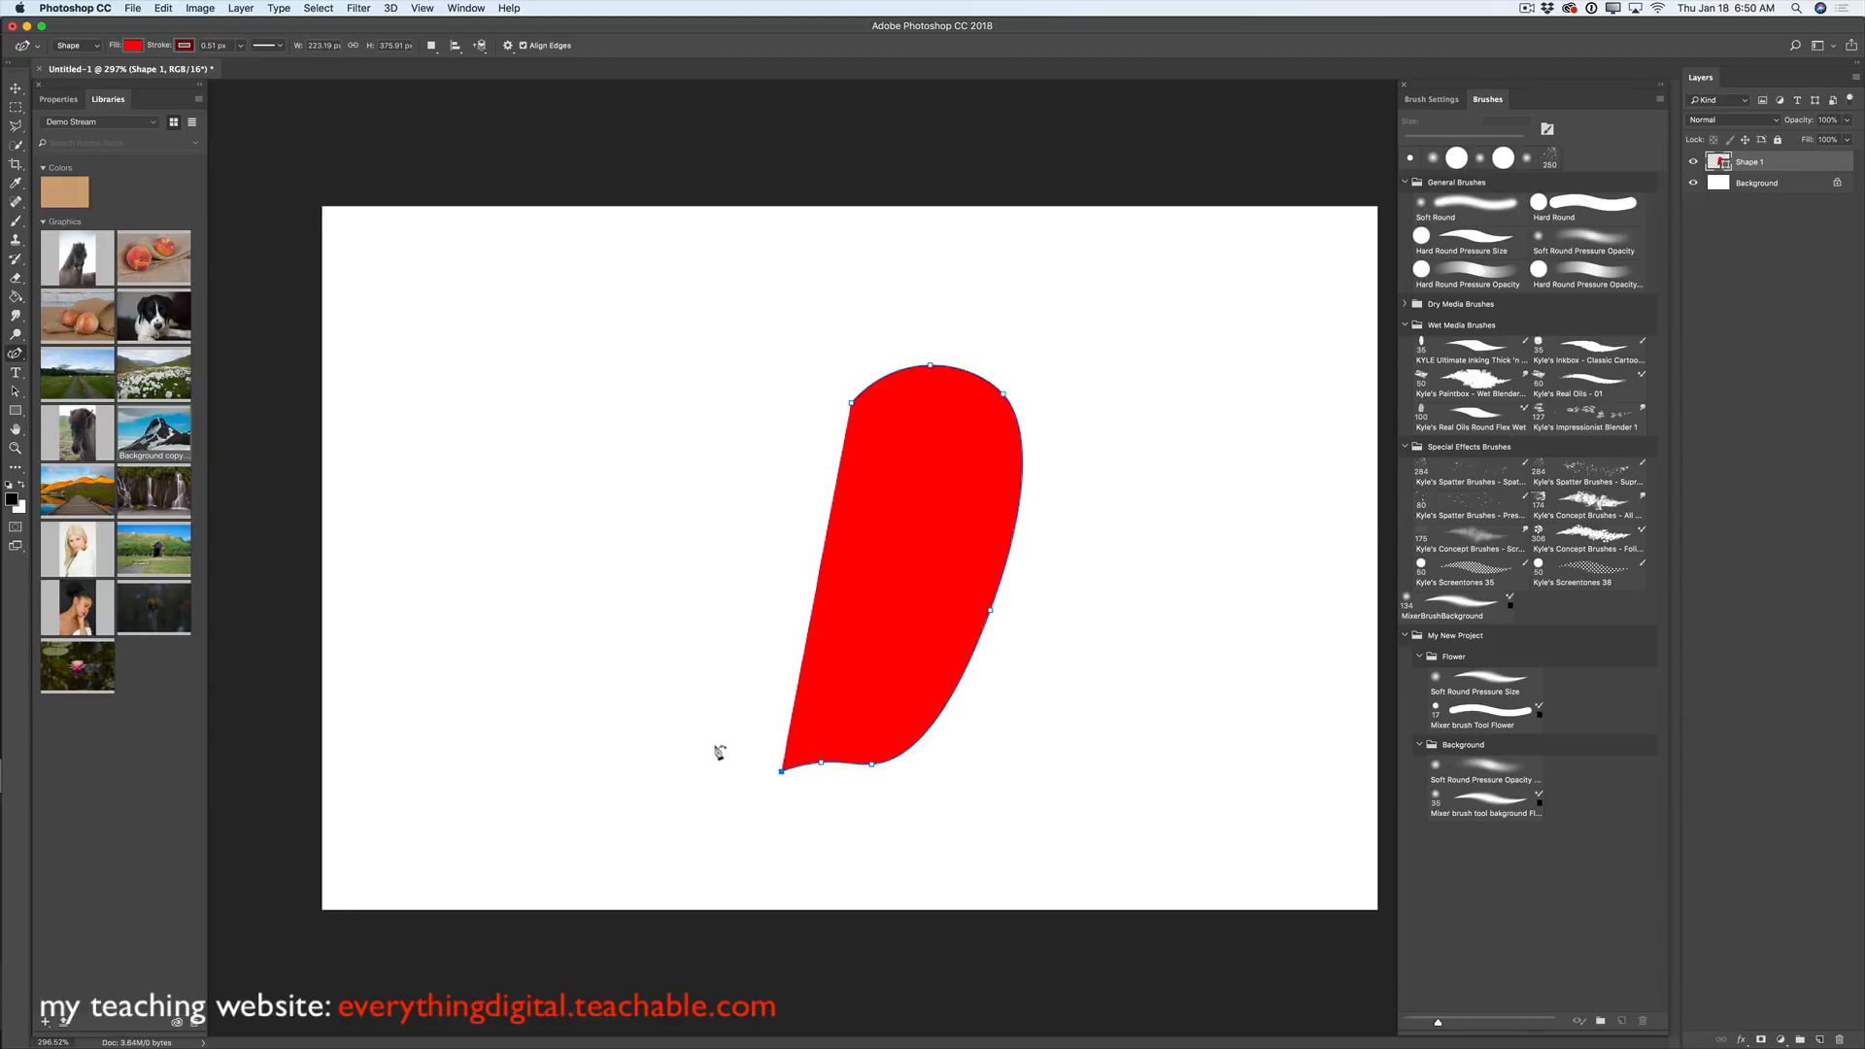
pyautogui.click(691, 724)
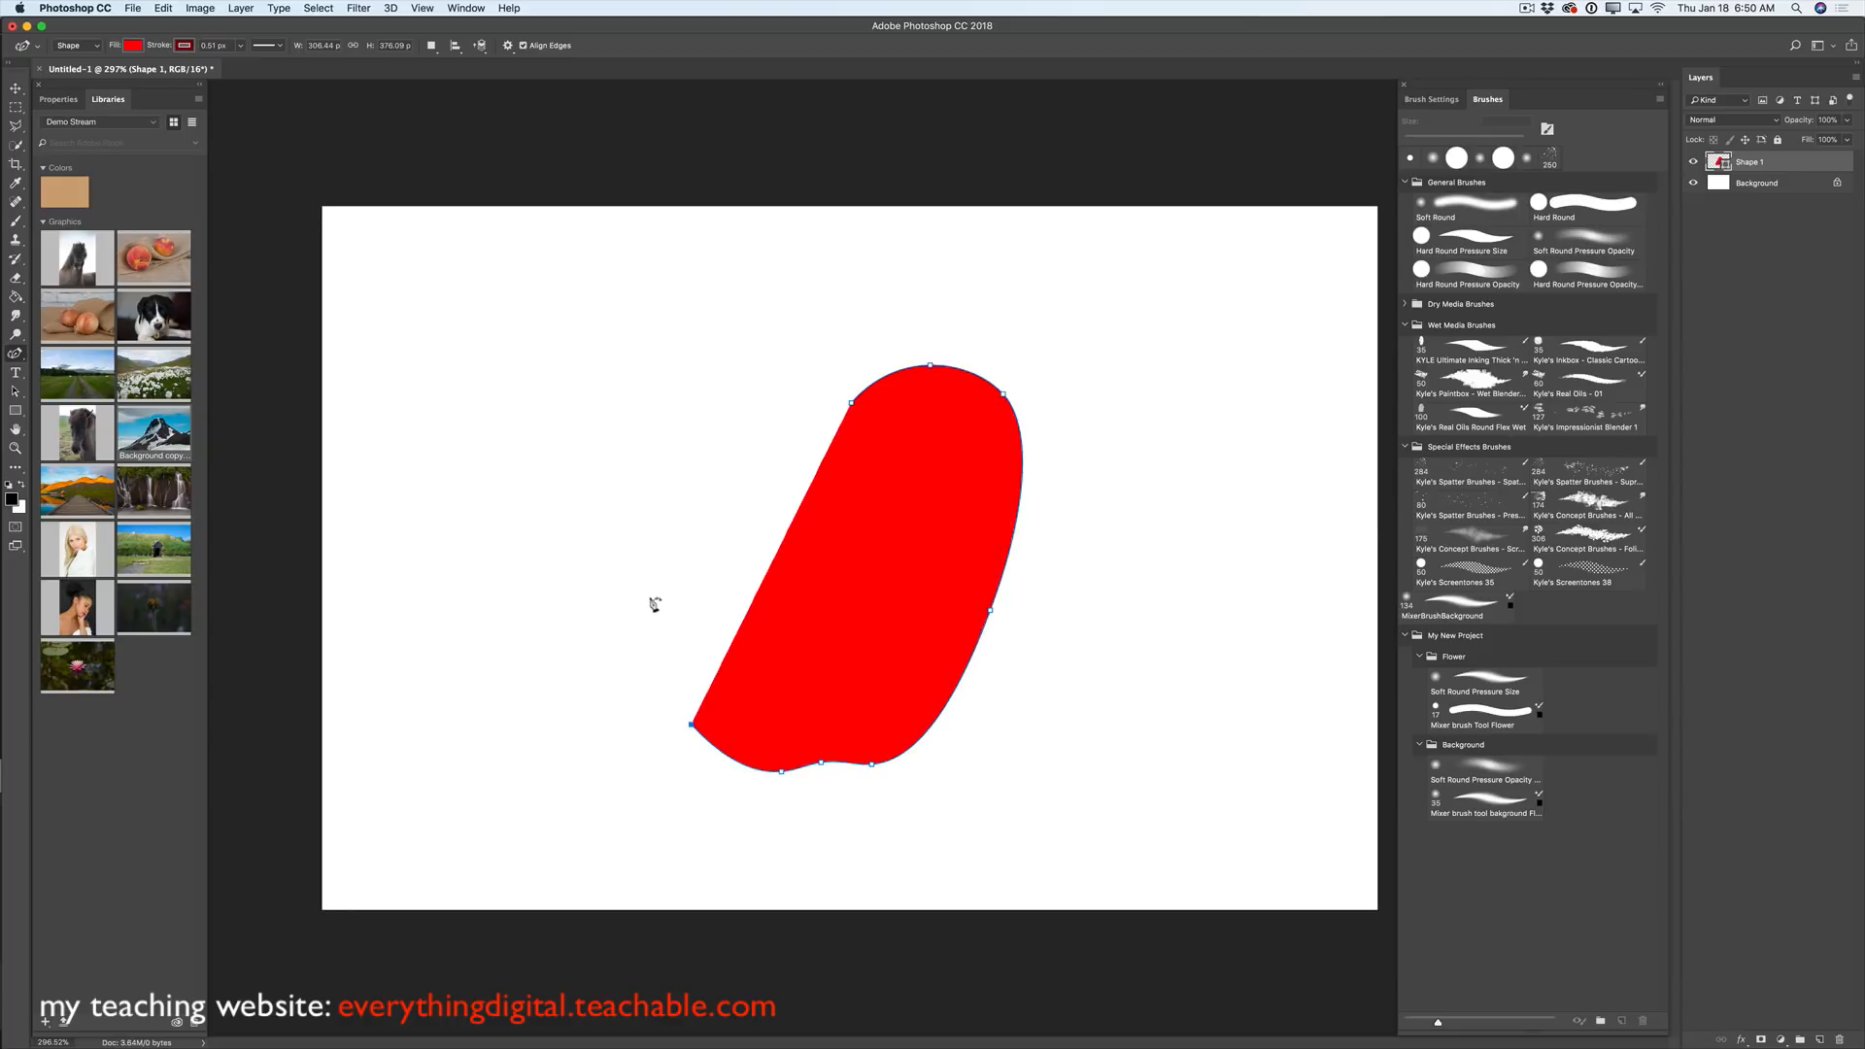
pyautogui.click(606, 550)
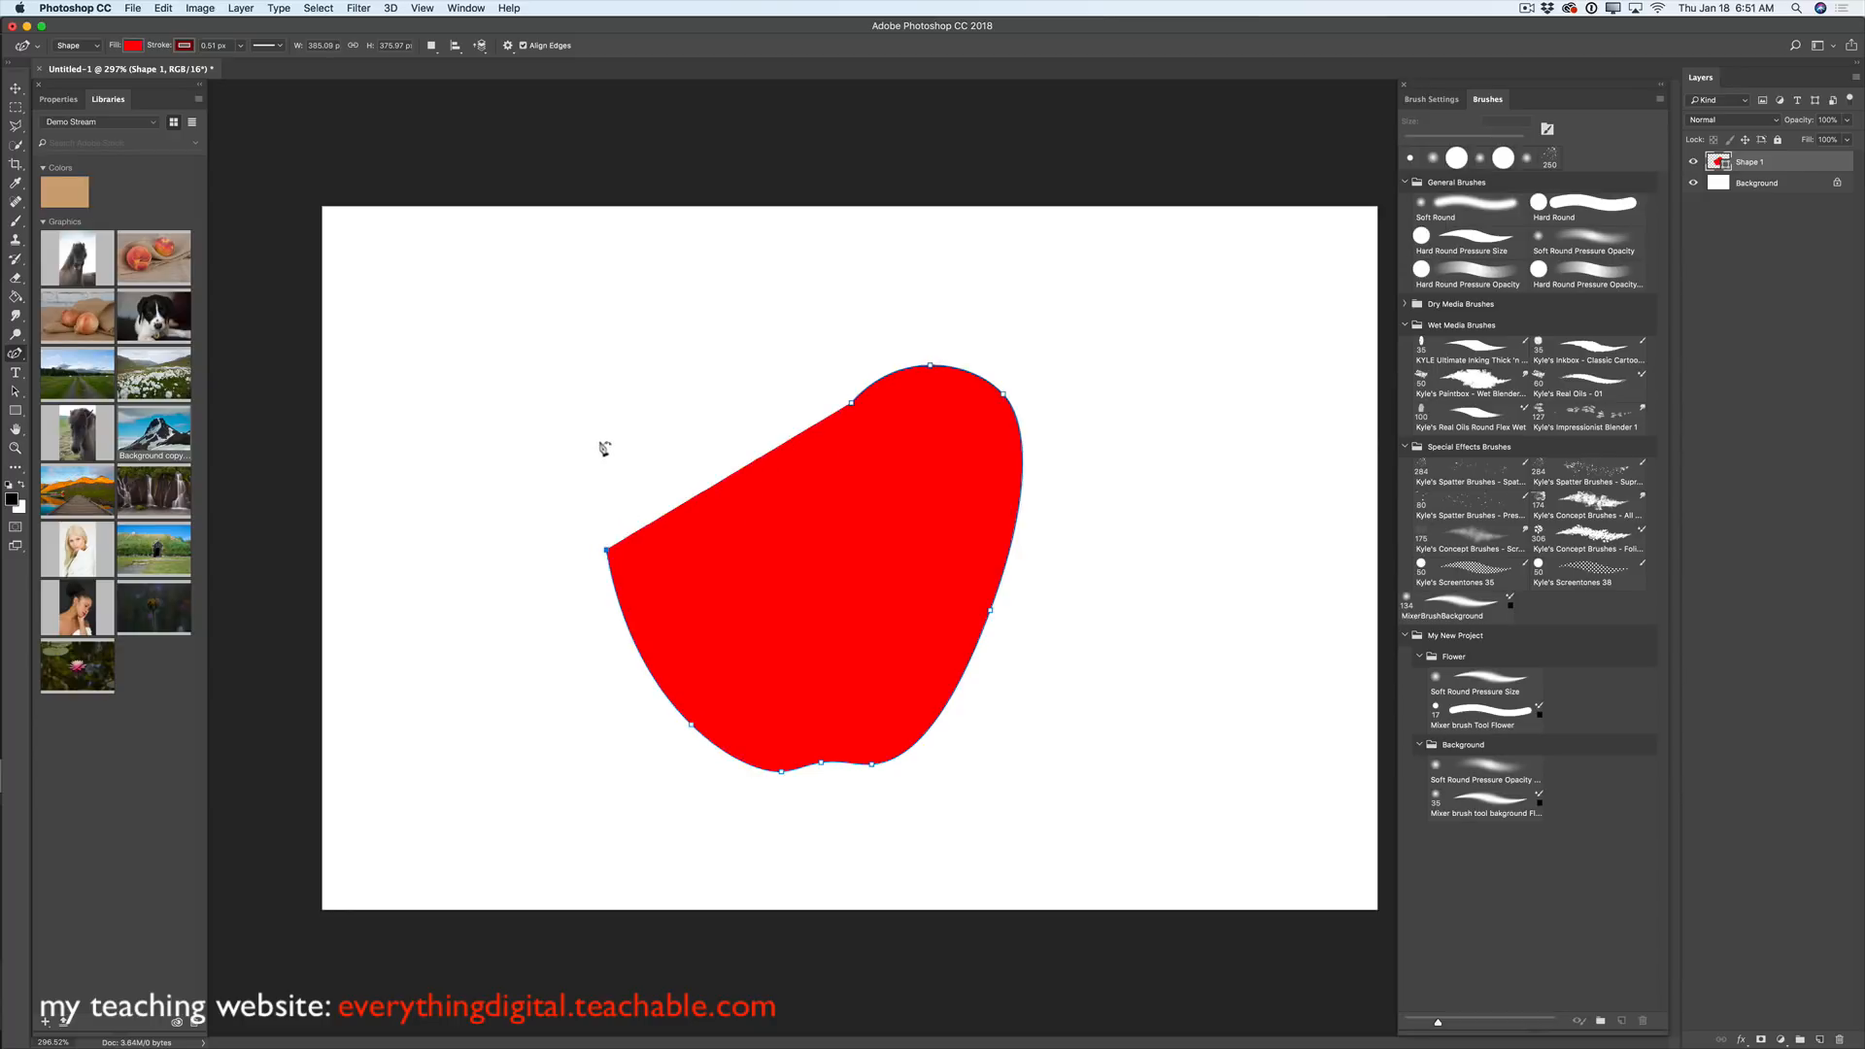
pyautogui.click(584, 406)
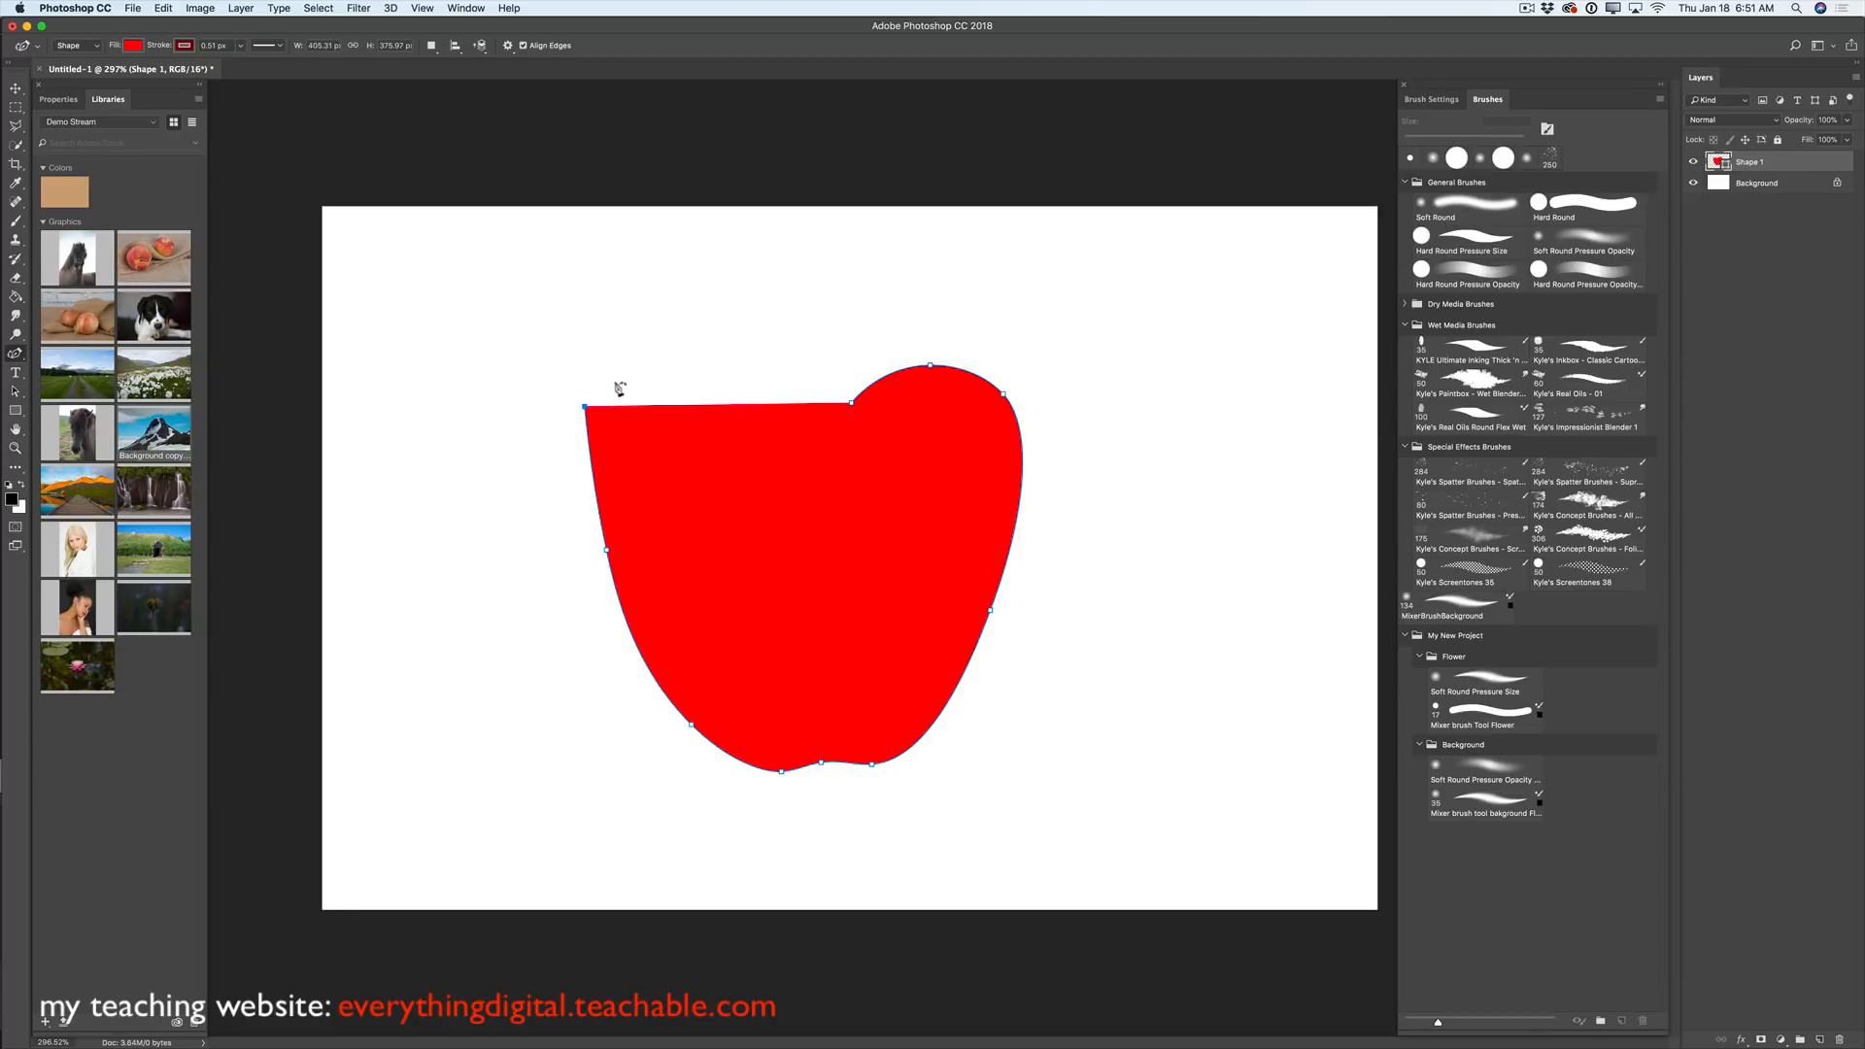
pyautogui.click(645, 351)
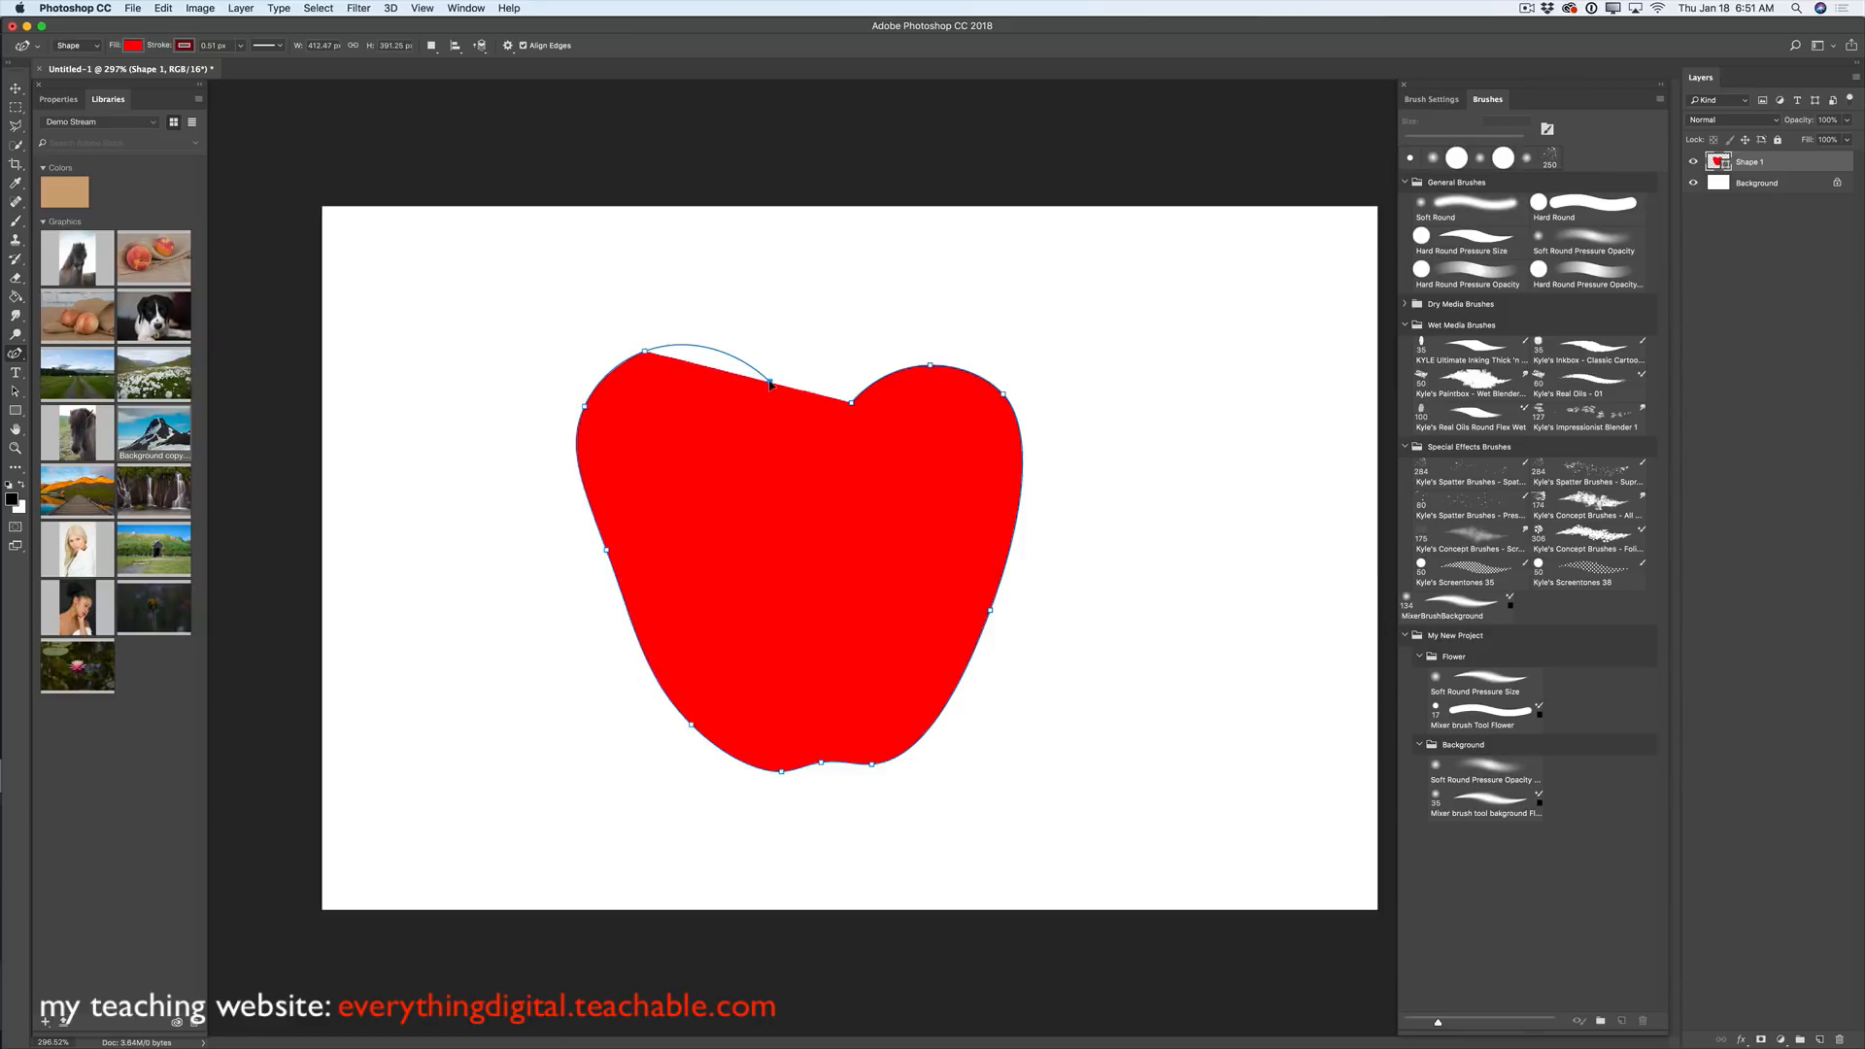
pyautogui.click(770, 384)
pyautogui.click(806, 409)
pyautogui.click(854, 406)
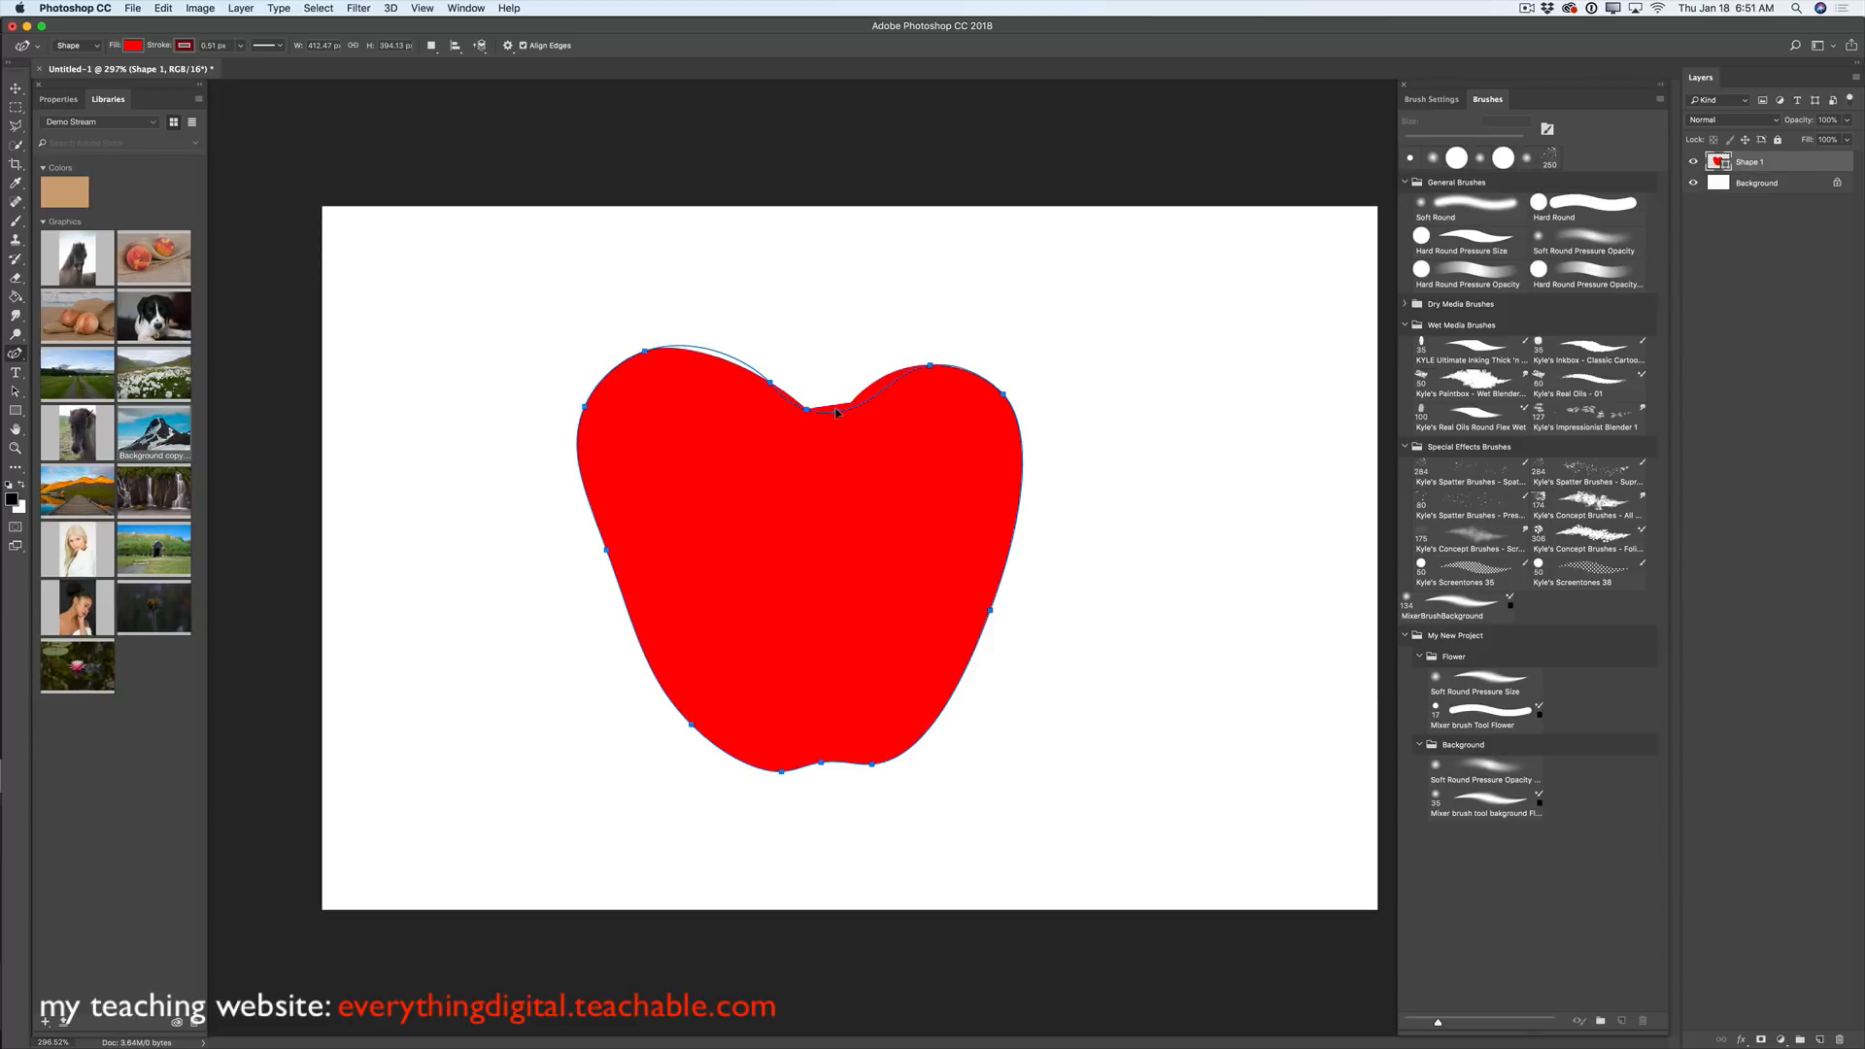
# - Add and remove anchors in the top dip, top curve and lower-left to simplify the apple outline
pyautogui.click(827, 410)
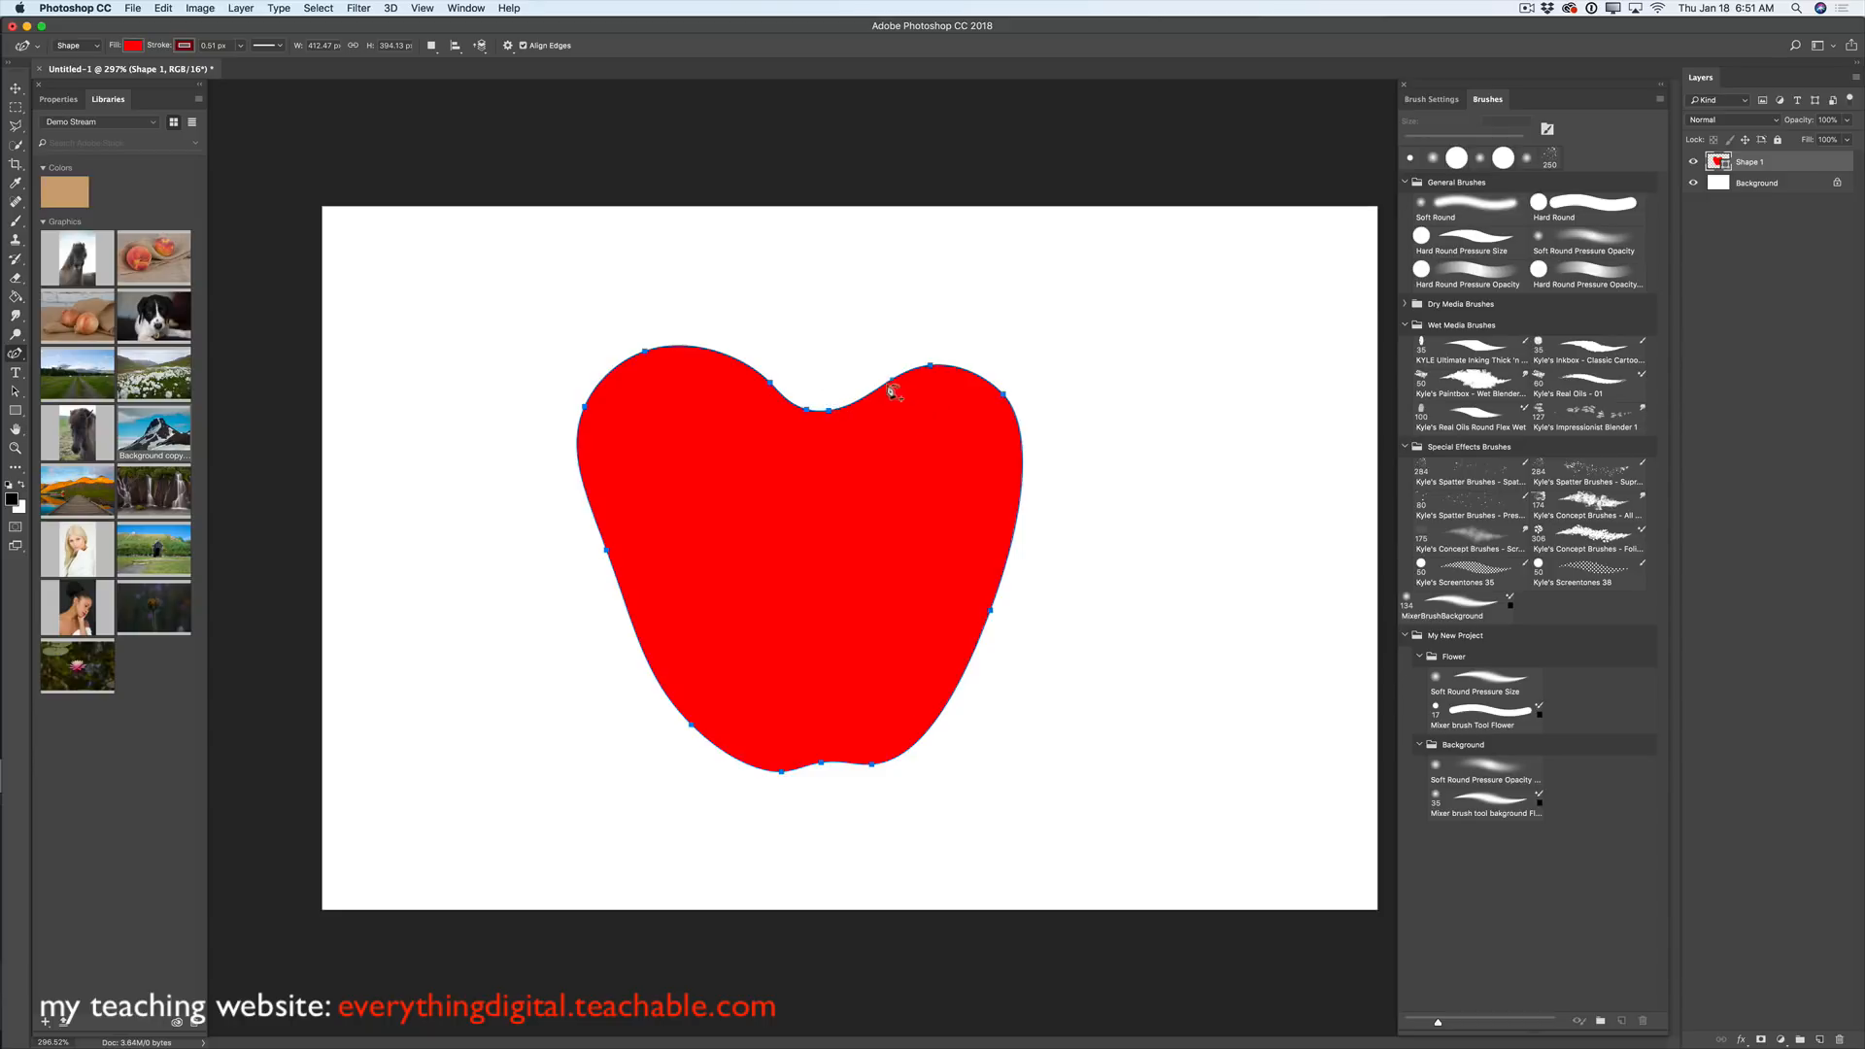
pyautogui.click(829, 409)
pyautogui.click(806, 410)
pyautogui.click(811, 421)
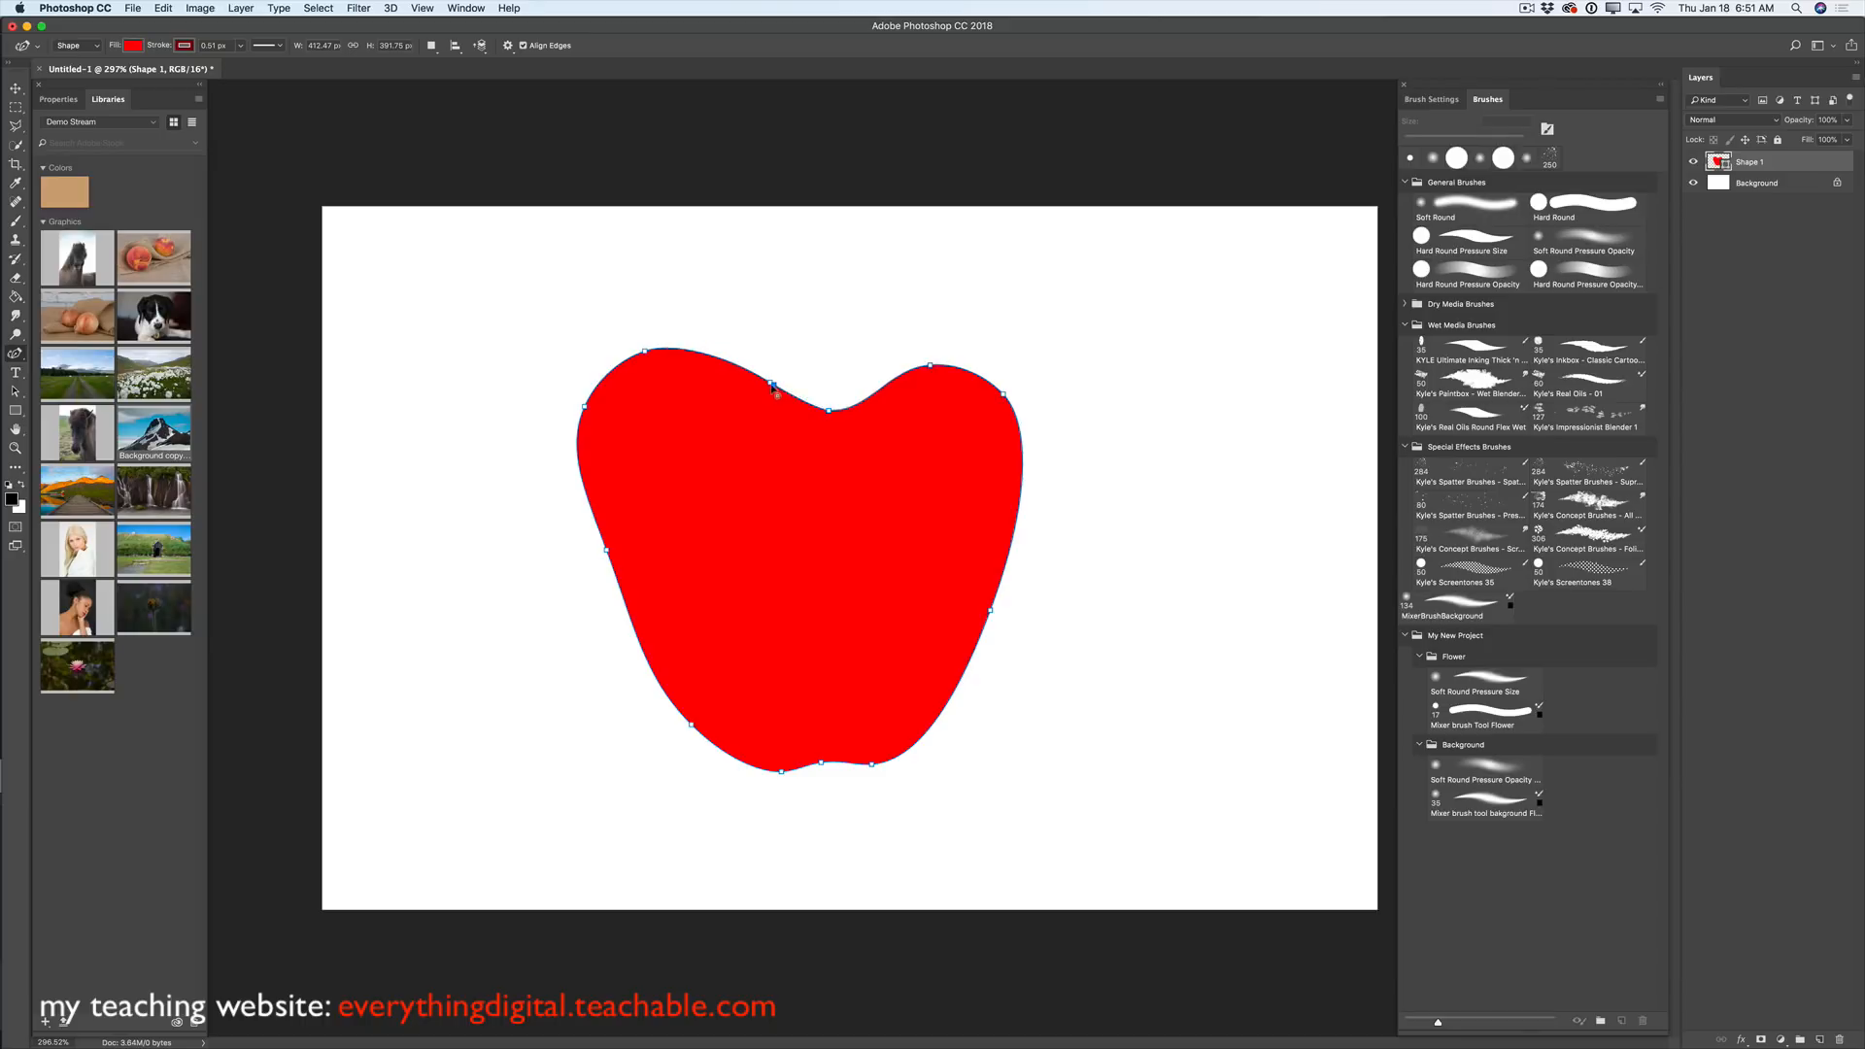
pyautogui.click(775, 386)
pyautogui.click(776, 385)
pyautogui.click(777, 387)
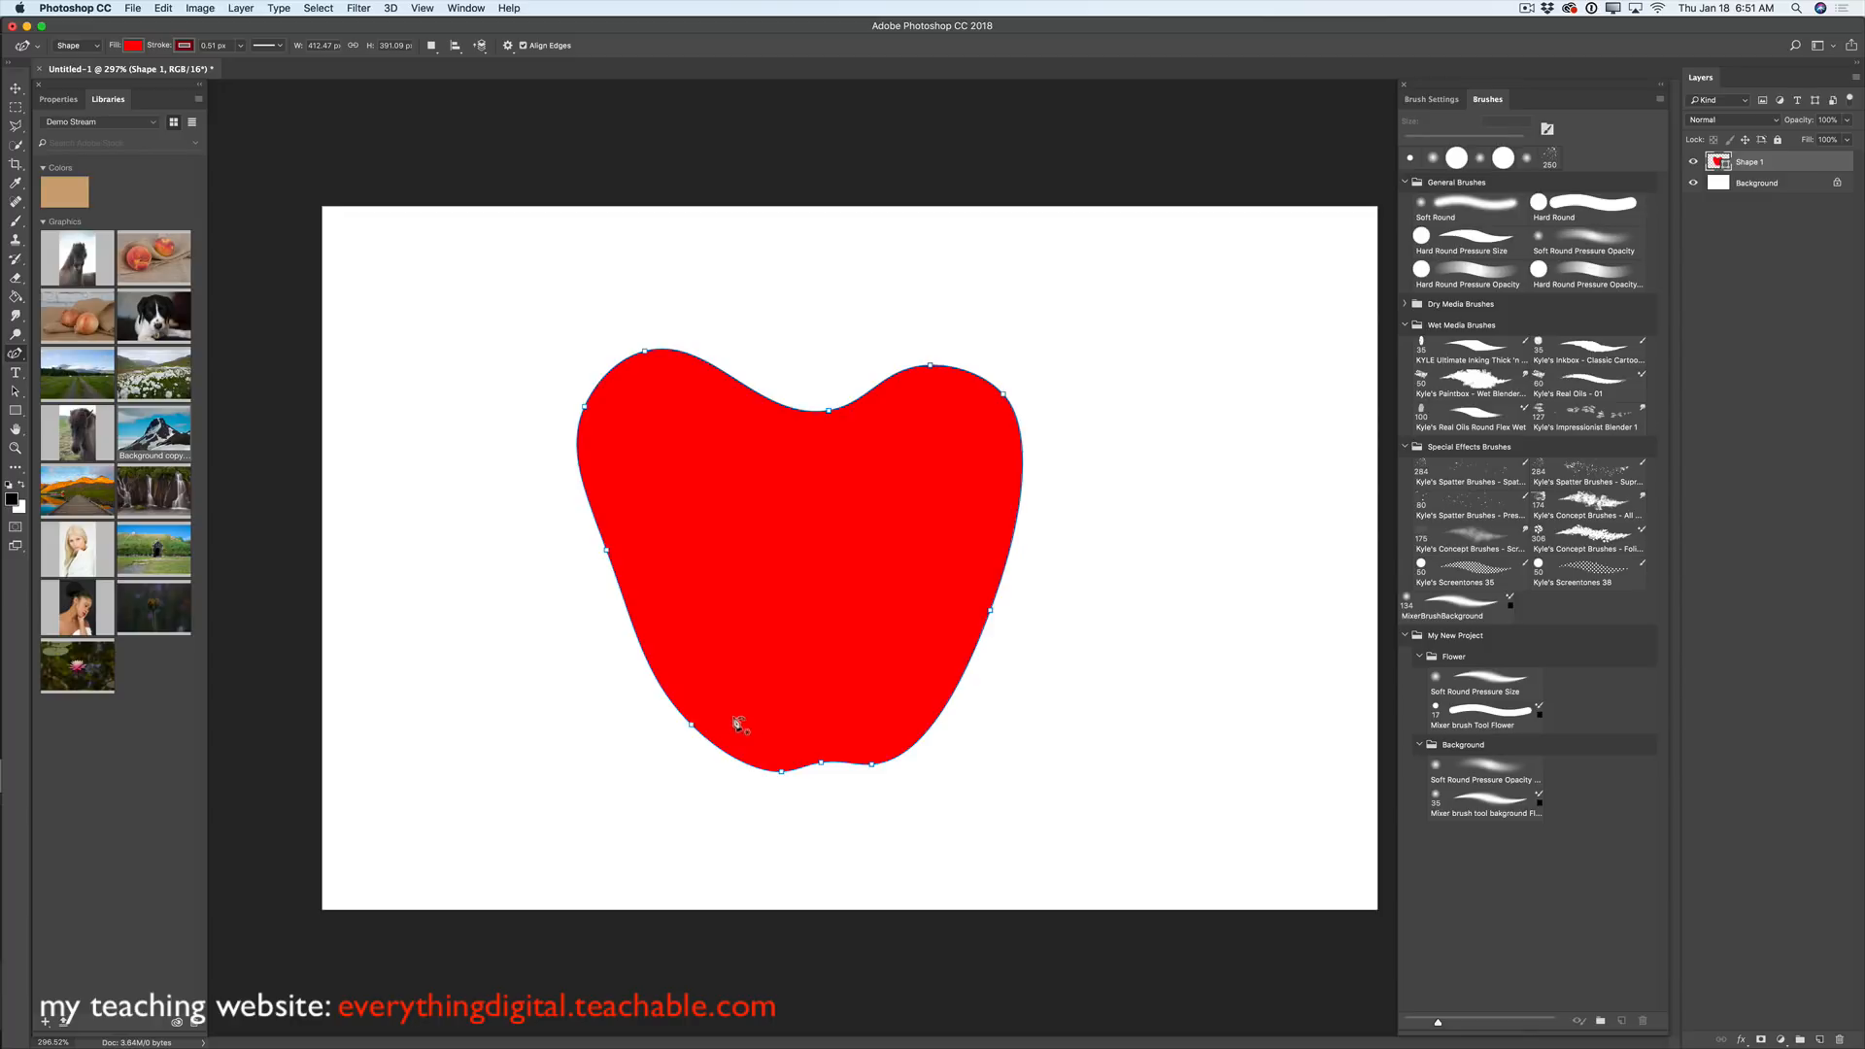
pyautogui.click(691, 725)
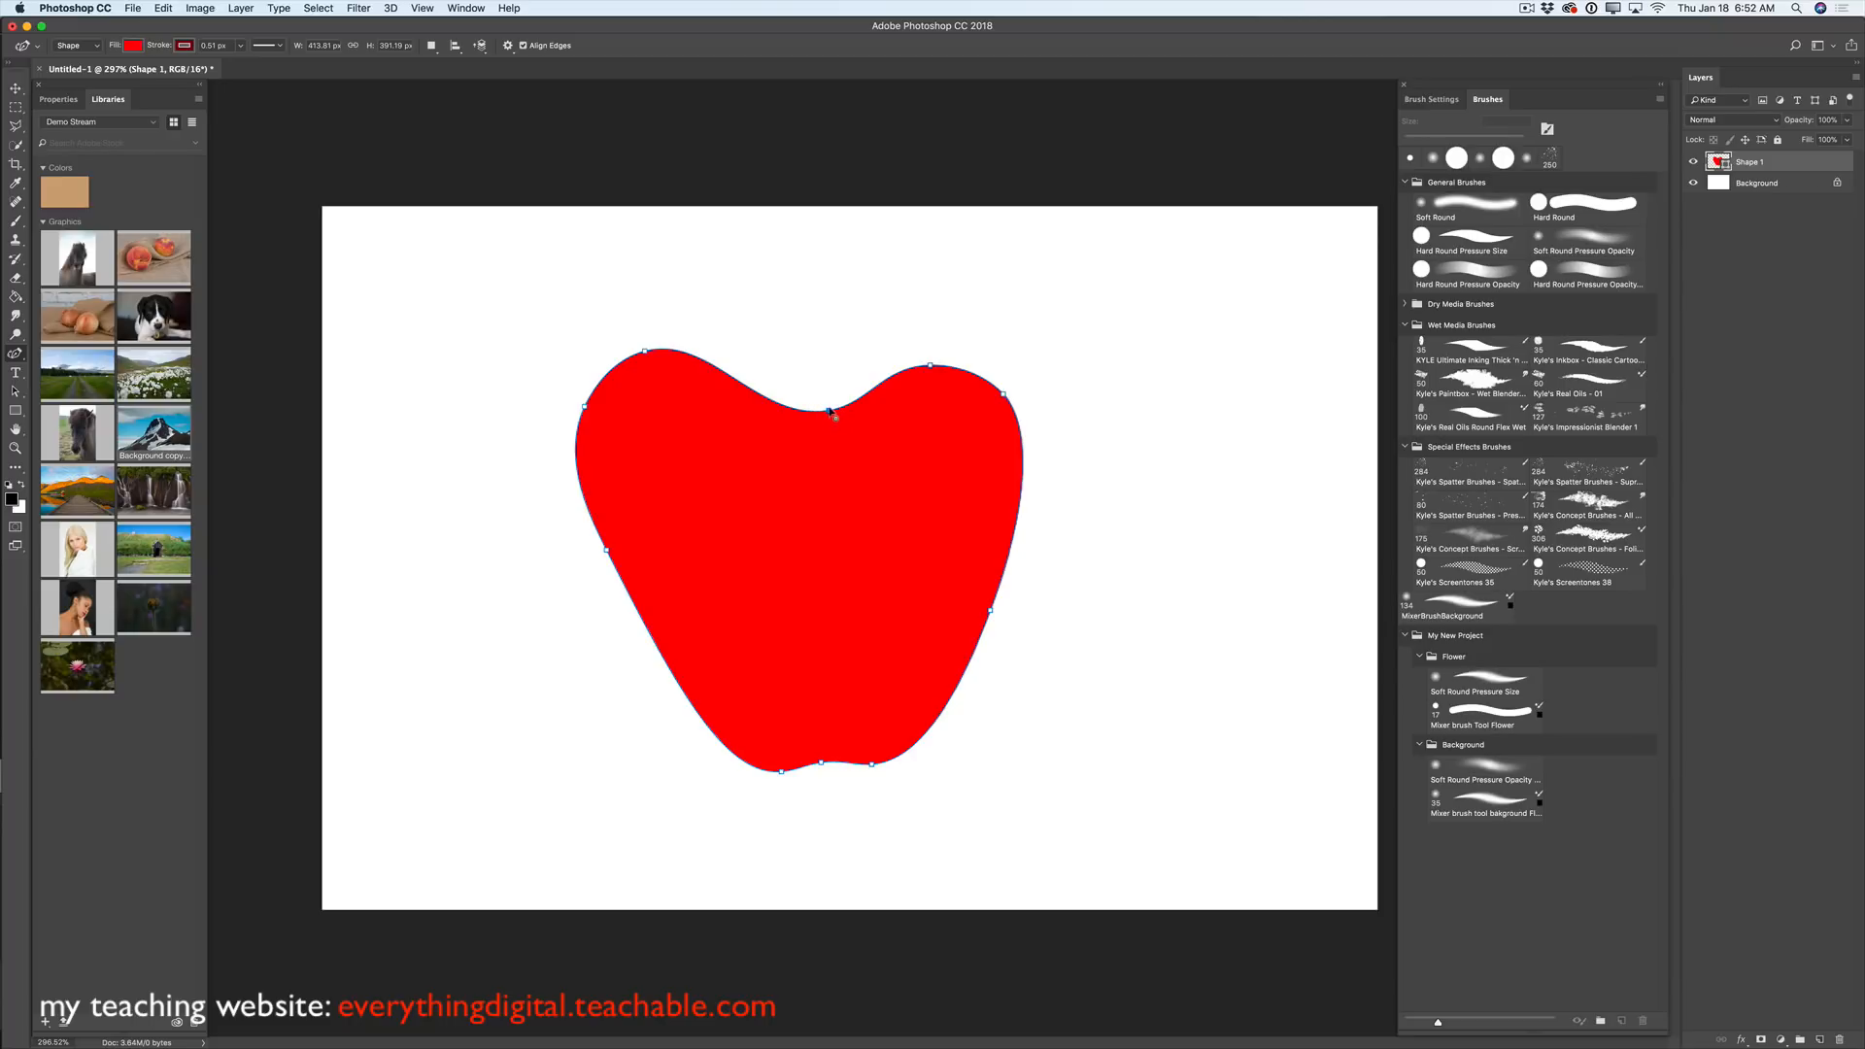
# - Raise the top-centre point, narrow and widen the right lobe, and delete the left-side anchor
pyautogui.moveTo(830, 413)
pyautogui.mouseDown()
pyautogui.moveTo(792, 385)
pyautogui.moveTo(814, 383)
pyautogui.mouseUp()
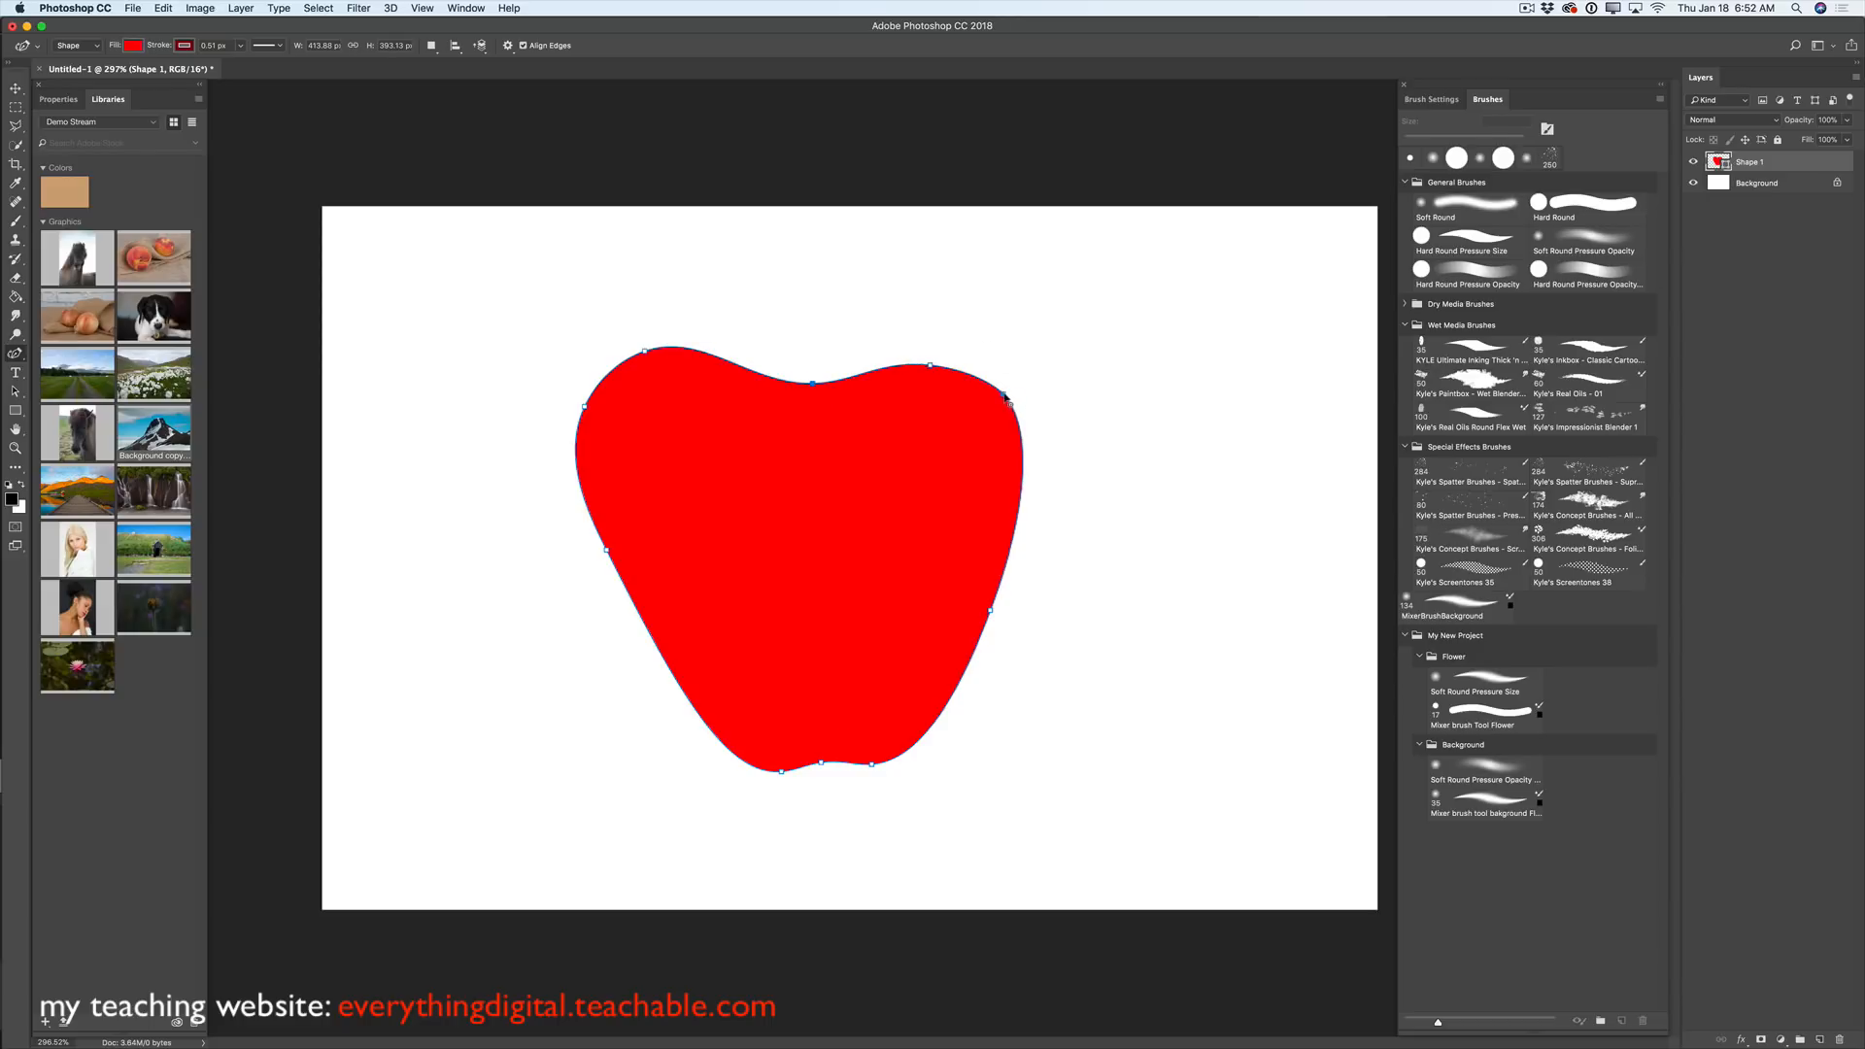
pyautogui.moveTo(1005, 395)
pyautogui.mouseDown()
pyautogui.moveTo(1016, 375)
pyautogui.moveTo(991, 371)
pyautogui.mouseUp()
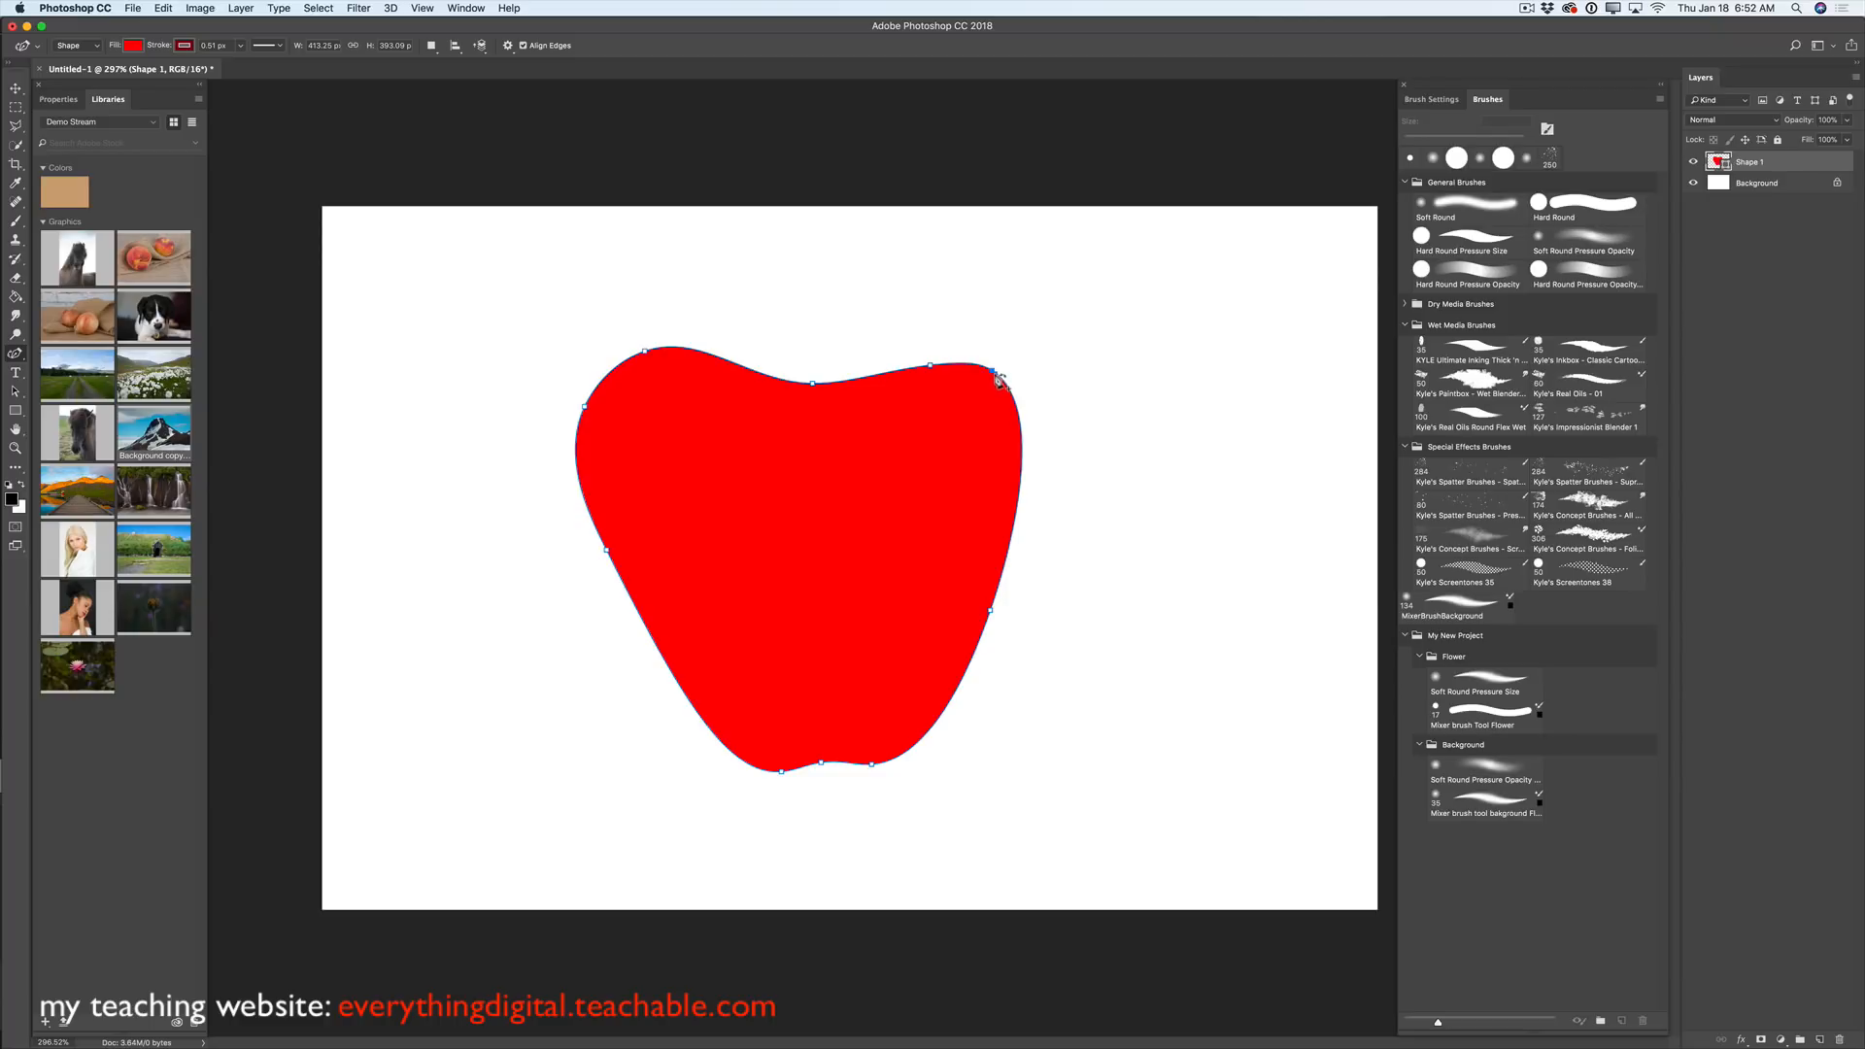
pyautogui.click(994, 373)
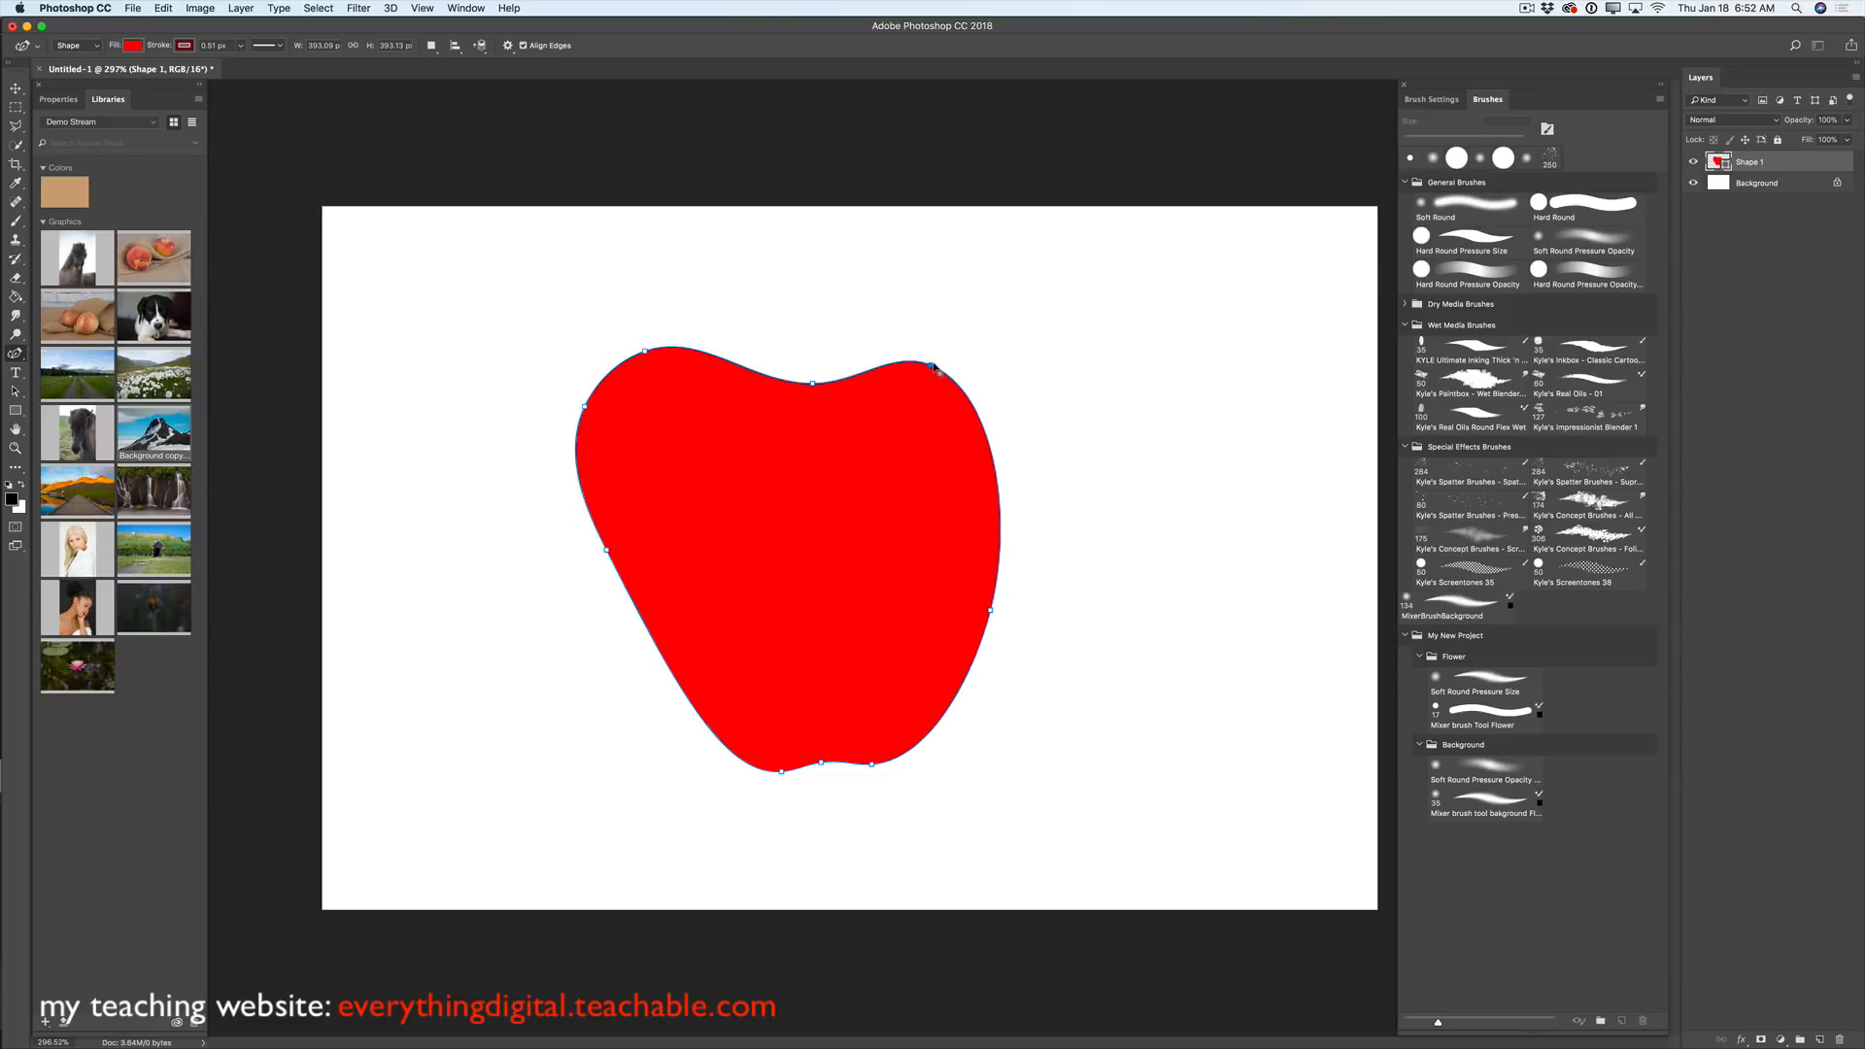
pyautogui.moveTo(933, 367); pyautogui.dragTo(981, 360)
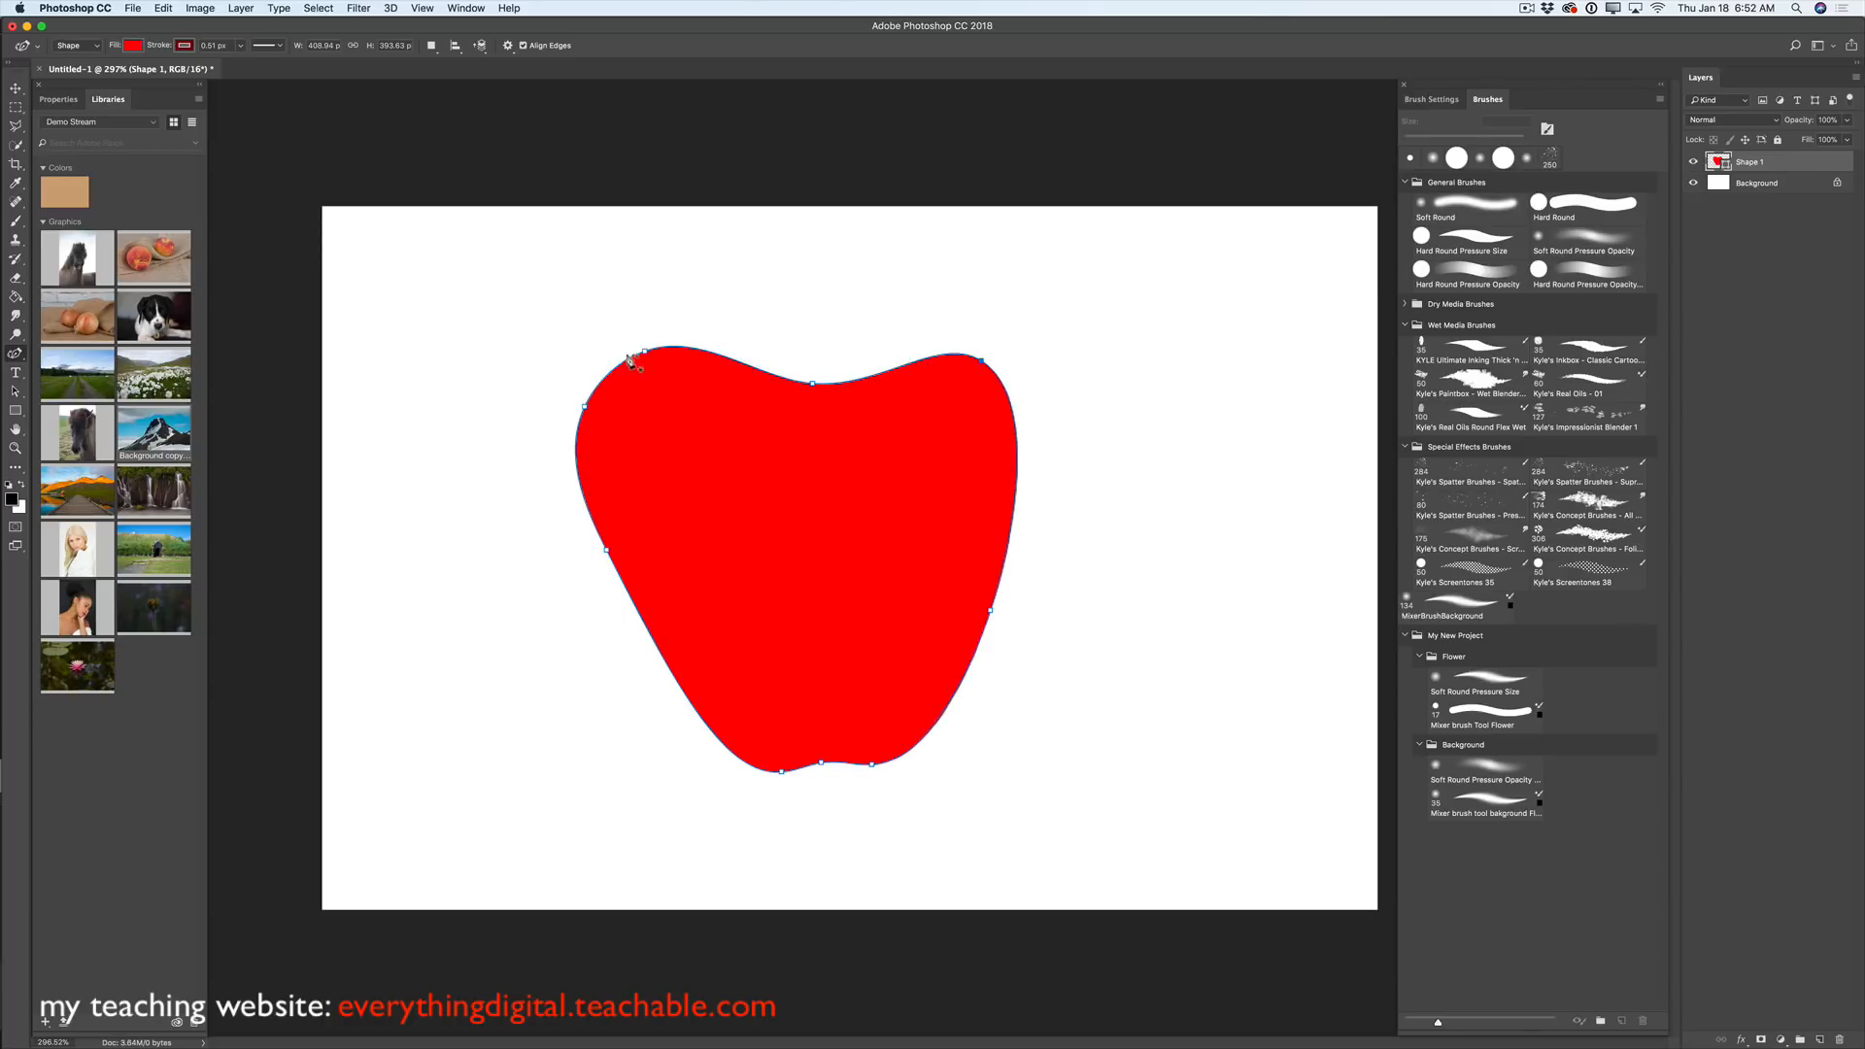
pyautogui.click(584, 408)
pyautogui.press('Delete')
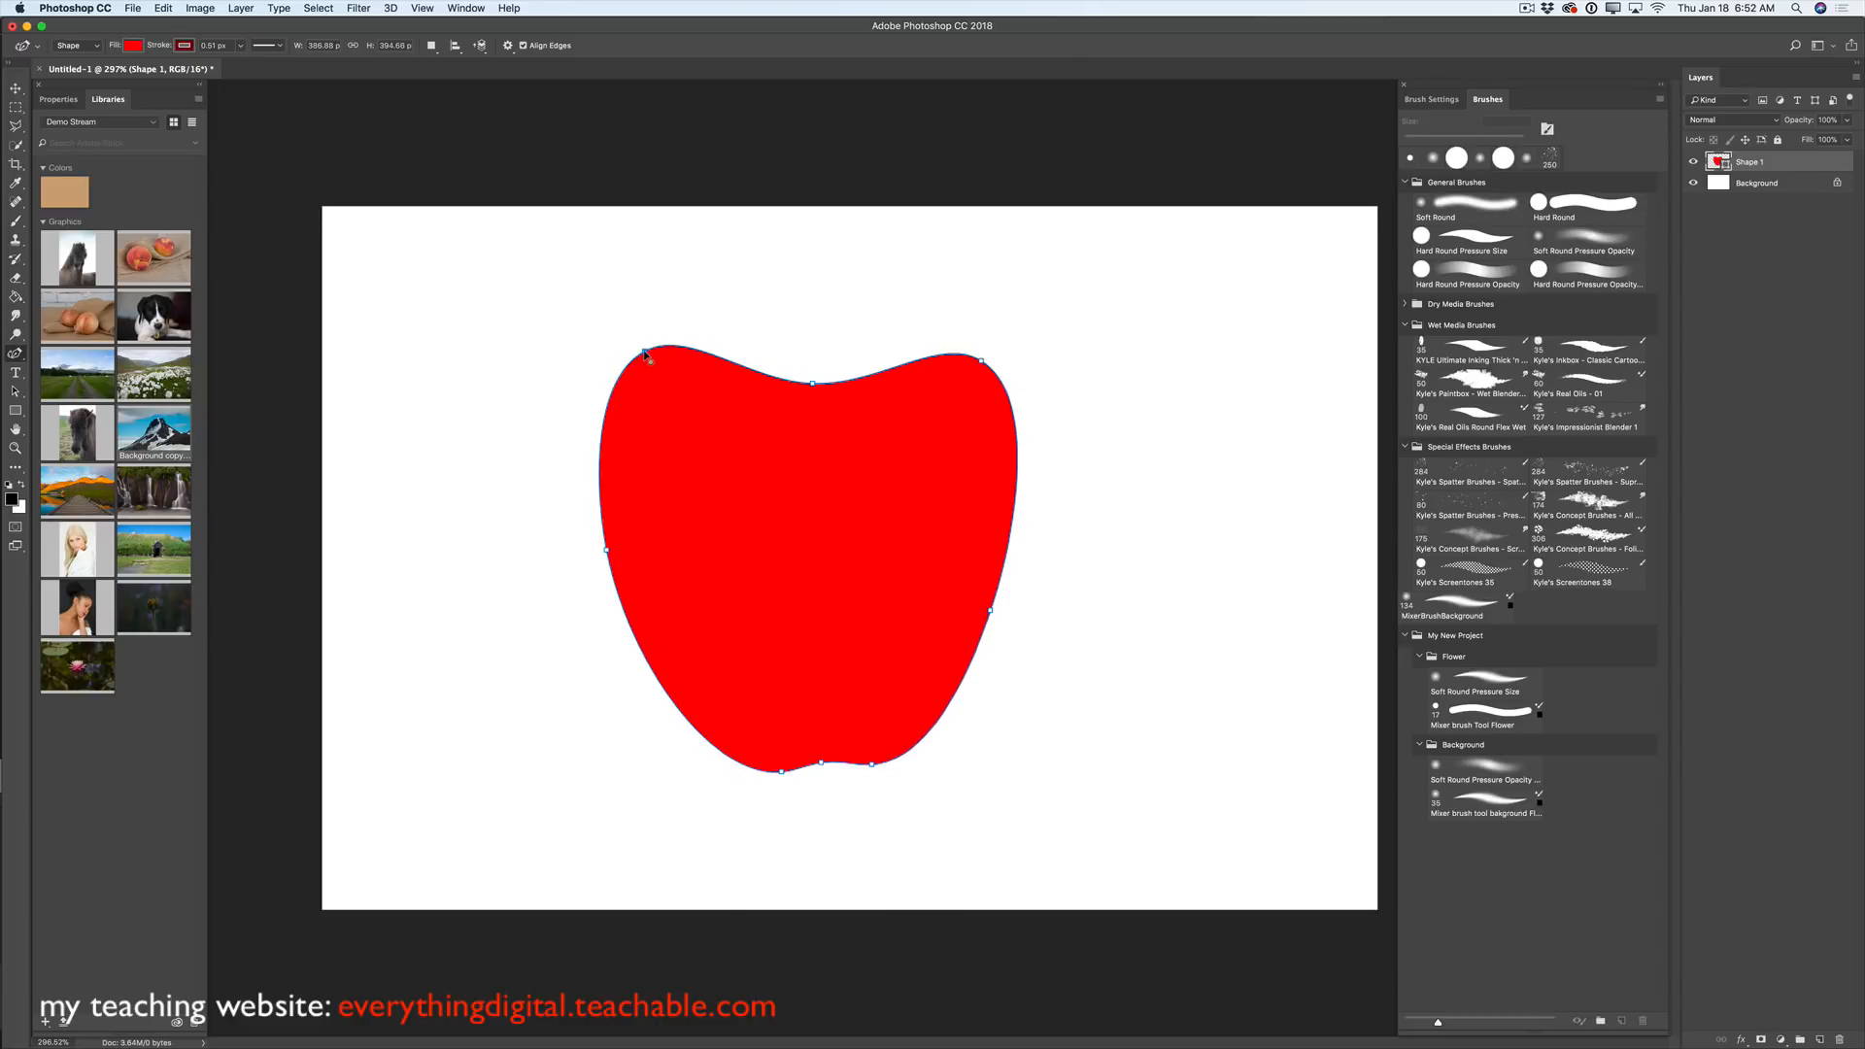
pyautogui.moveTo(644, 354); pyautogui.dragTo(650, 370)
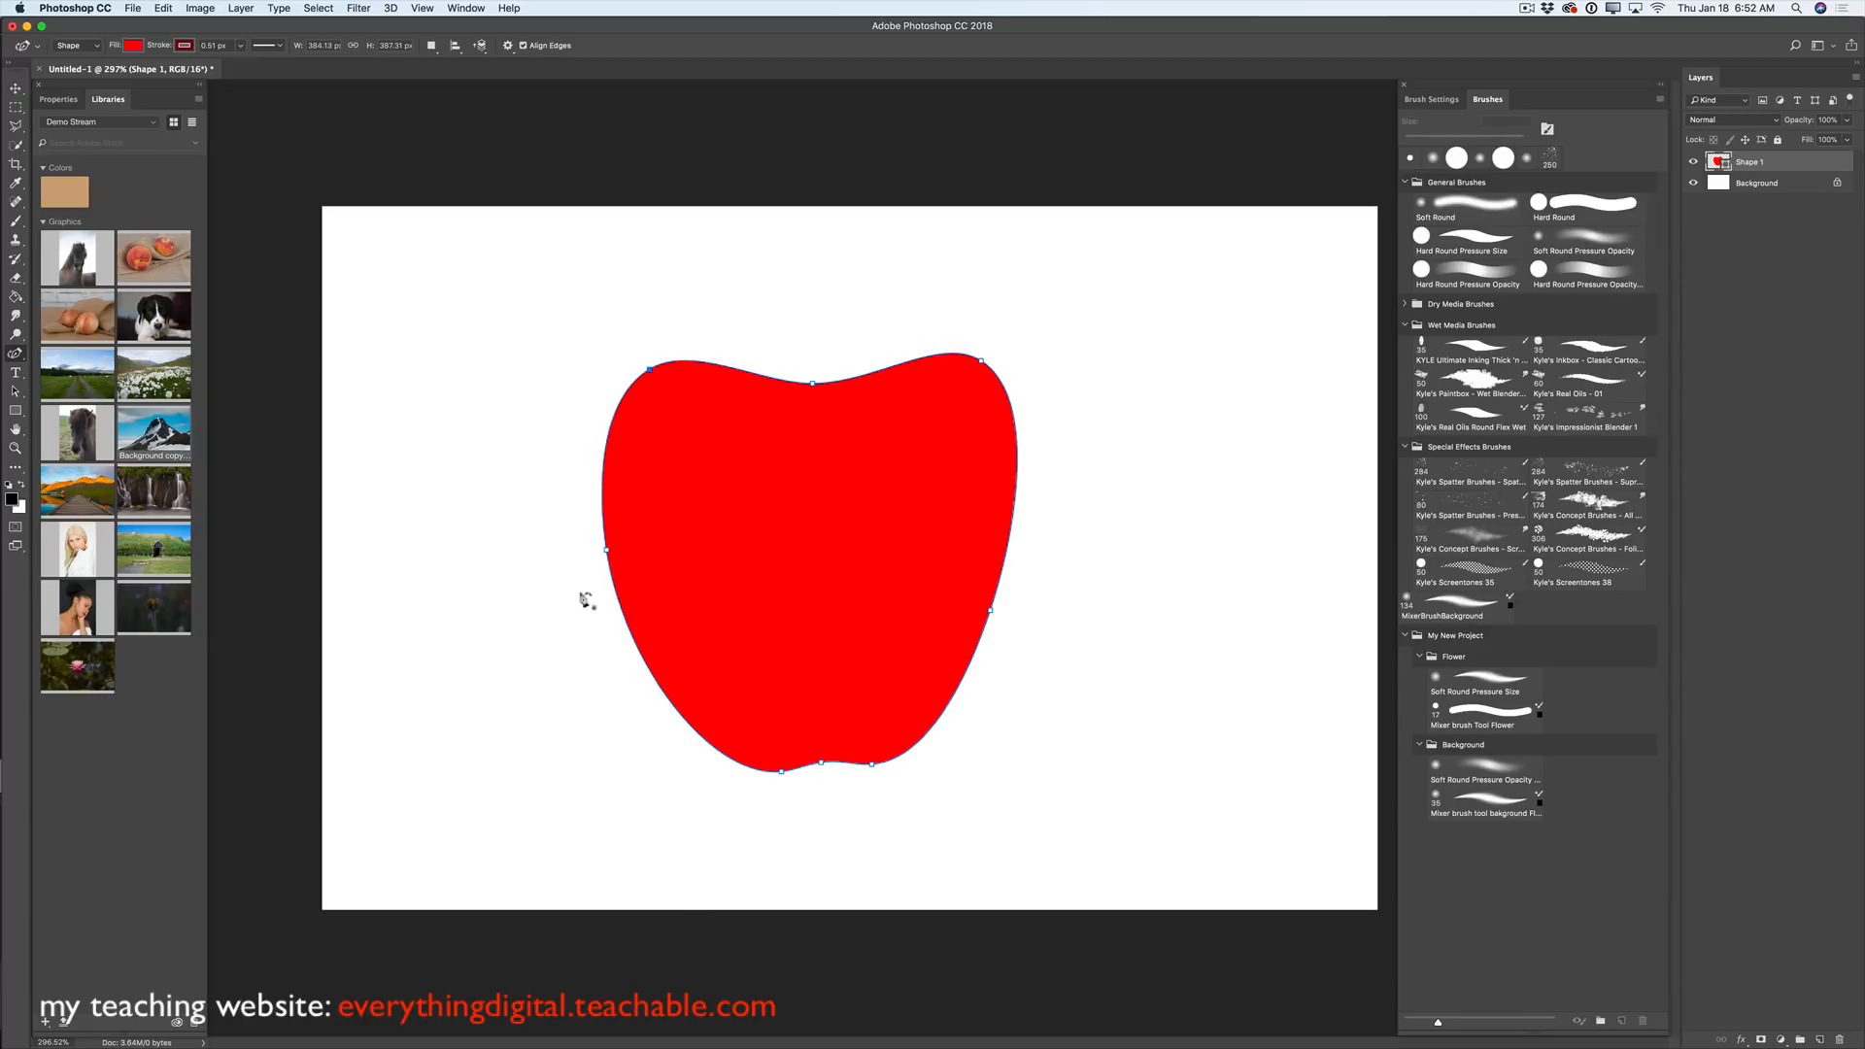
# - Reshape the left and right edges, pull both top points inward, and adjust the bottom point
pyautogui.moveTo(606, 548); pyautogui.dragTo(667, 575)
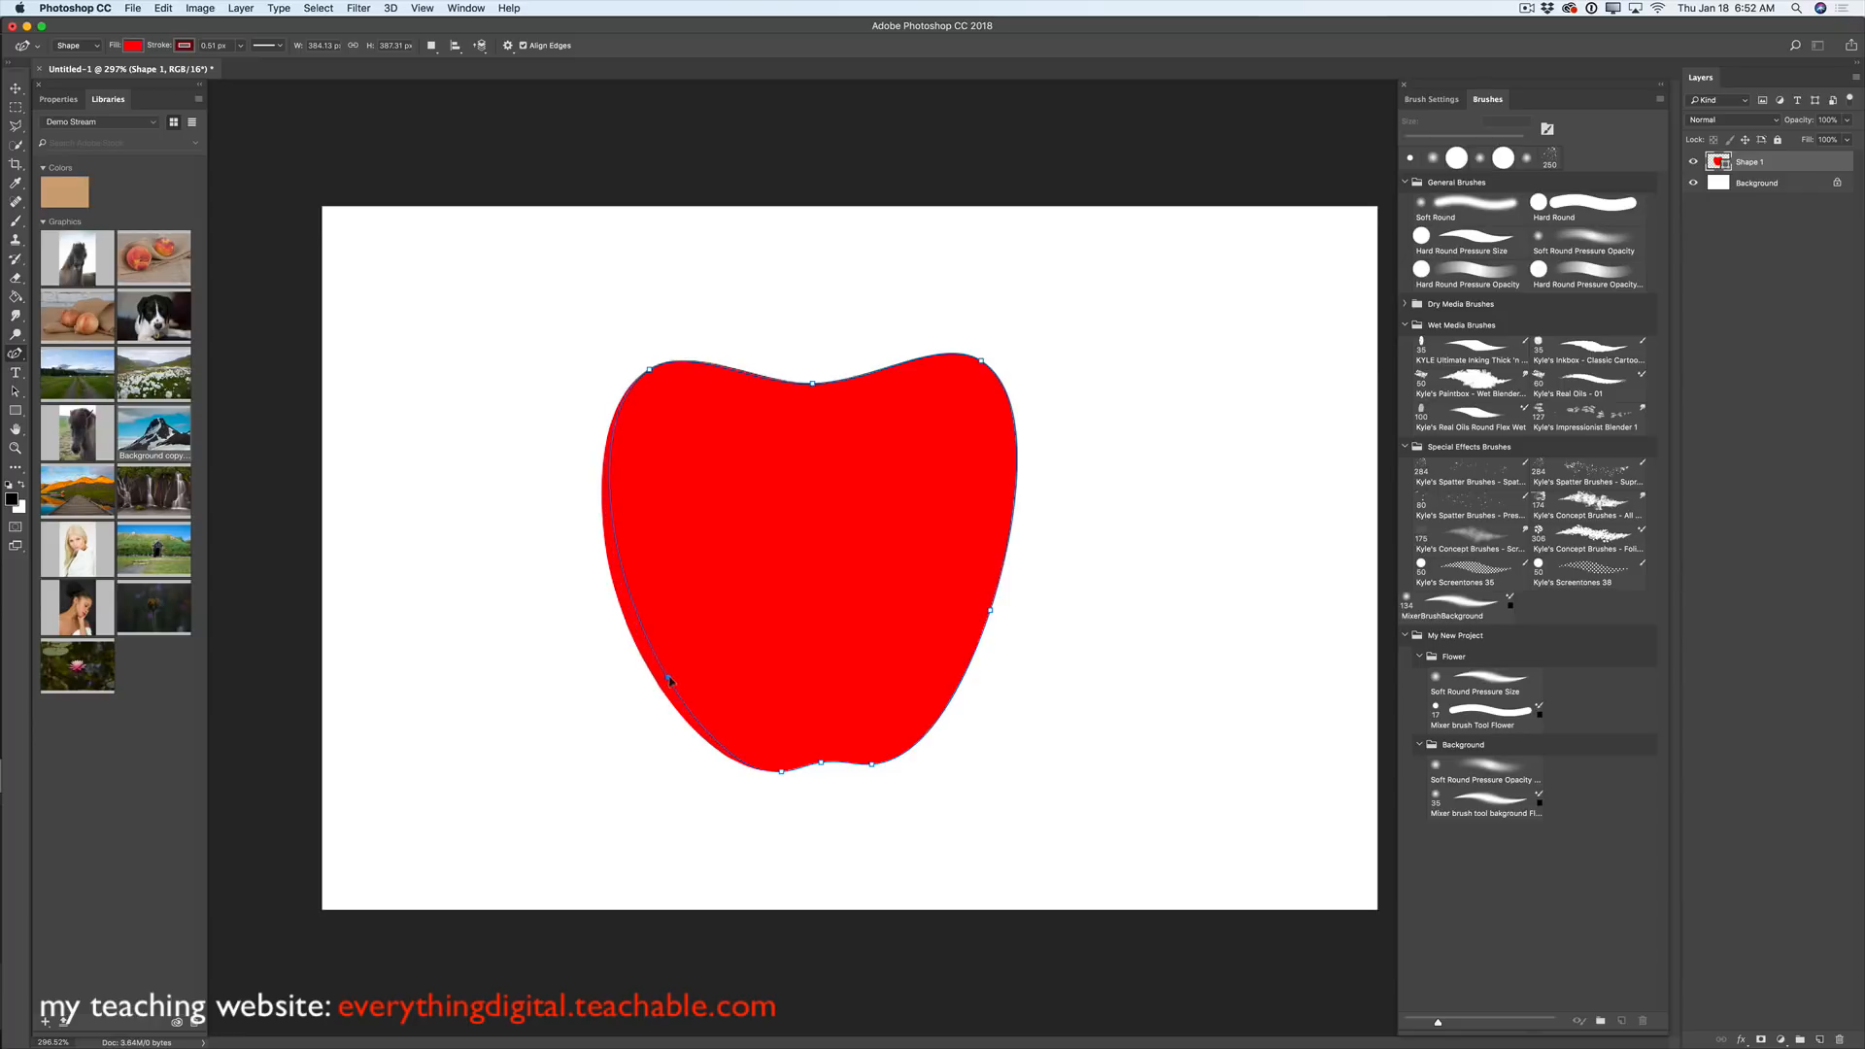
pyautogui.moveTo(682, 685); pyautogui.dragTo(683, 689)
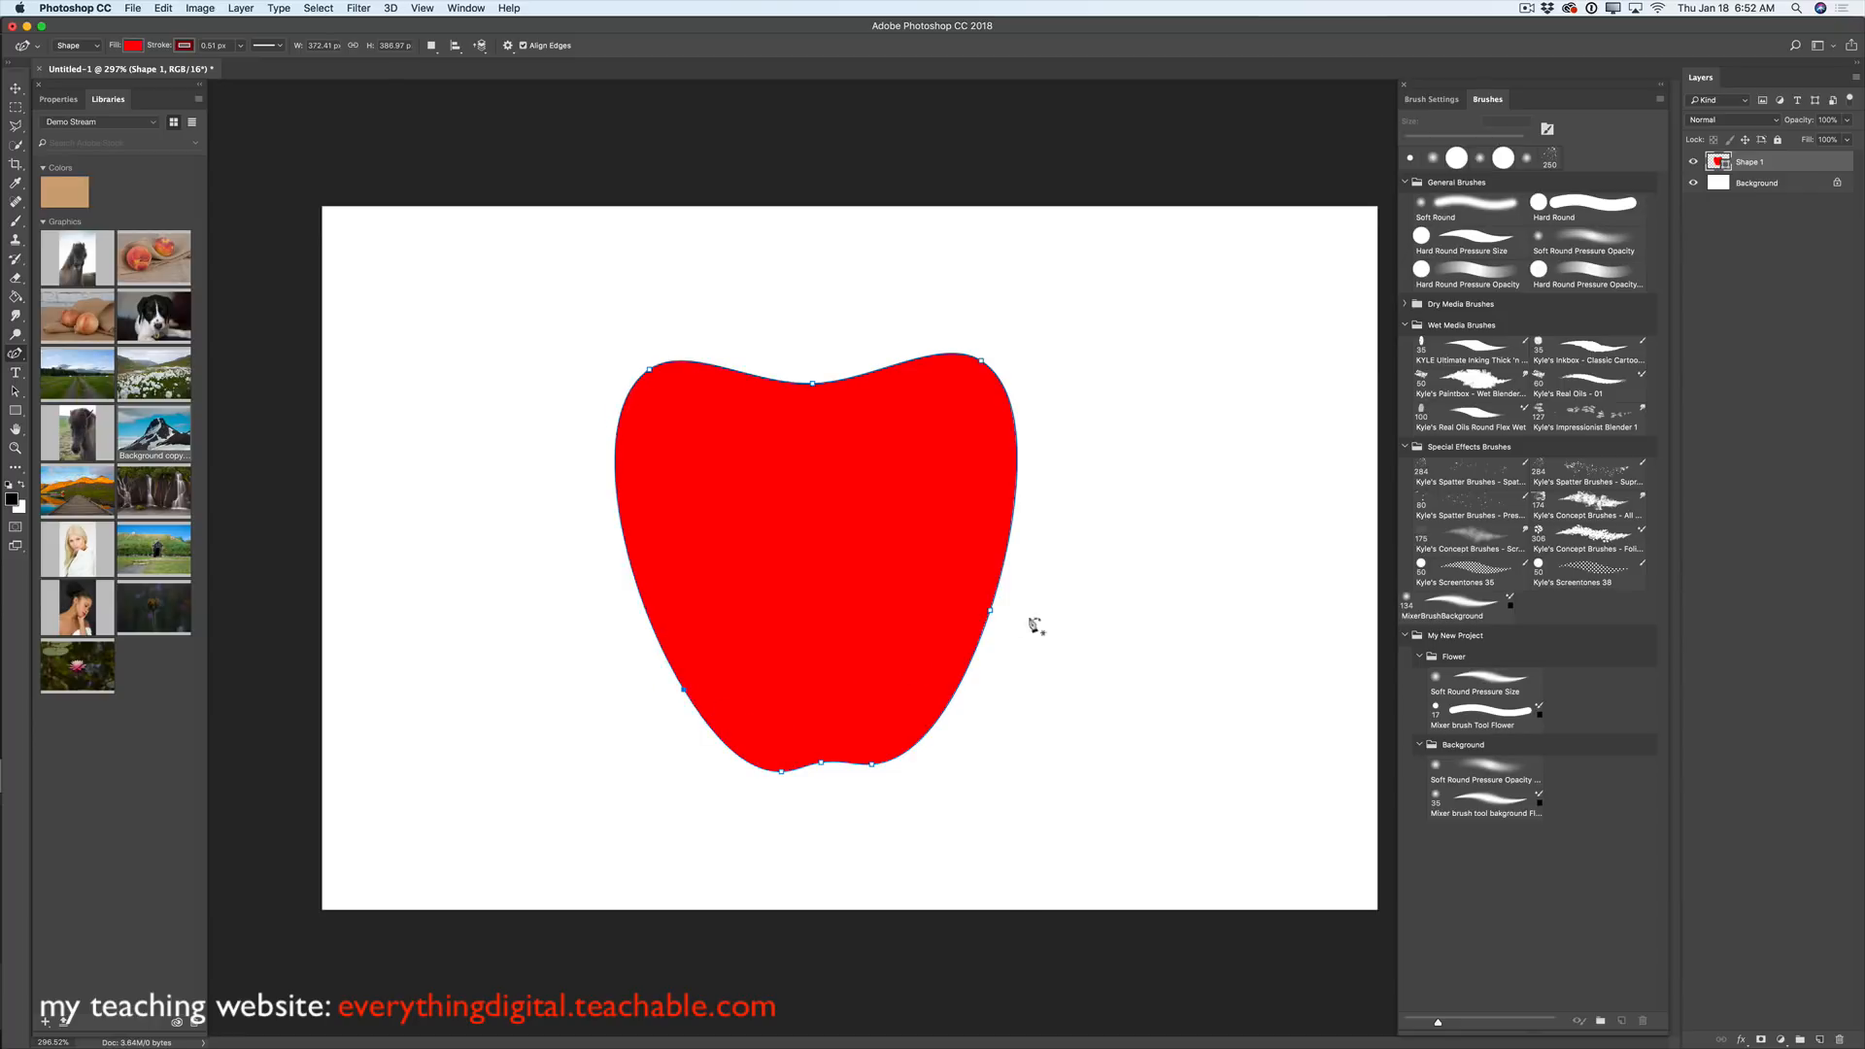
pyautogui.moveTo(990, 611); pyautogui.dragTo(950, 698)
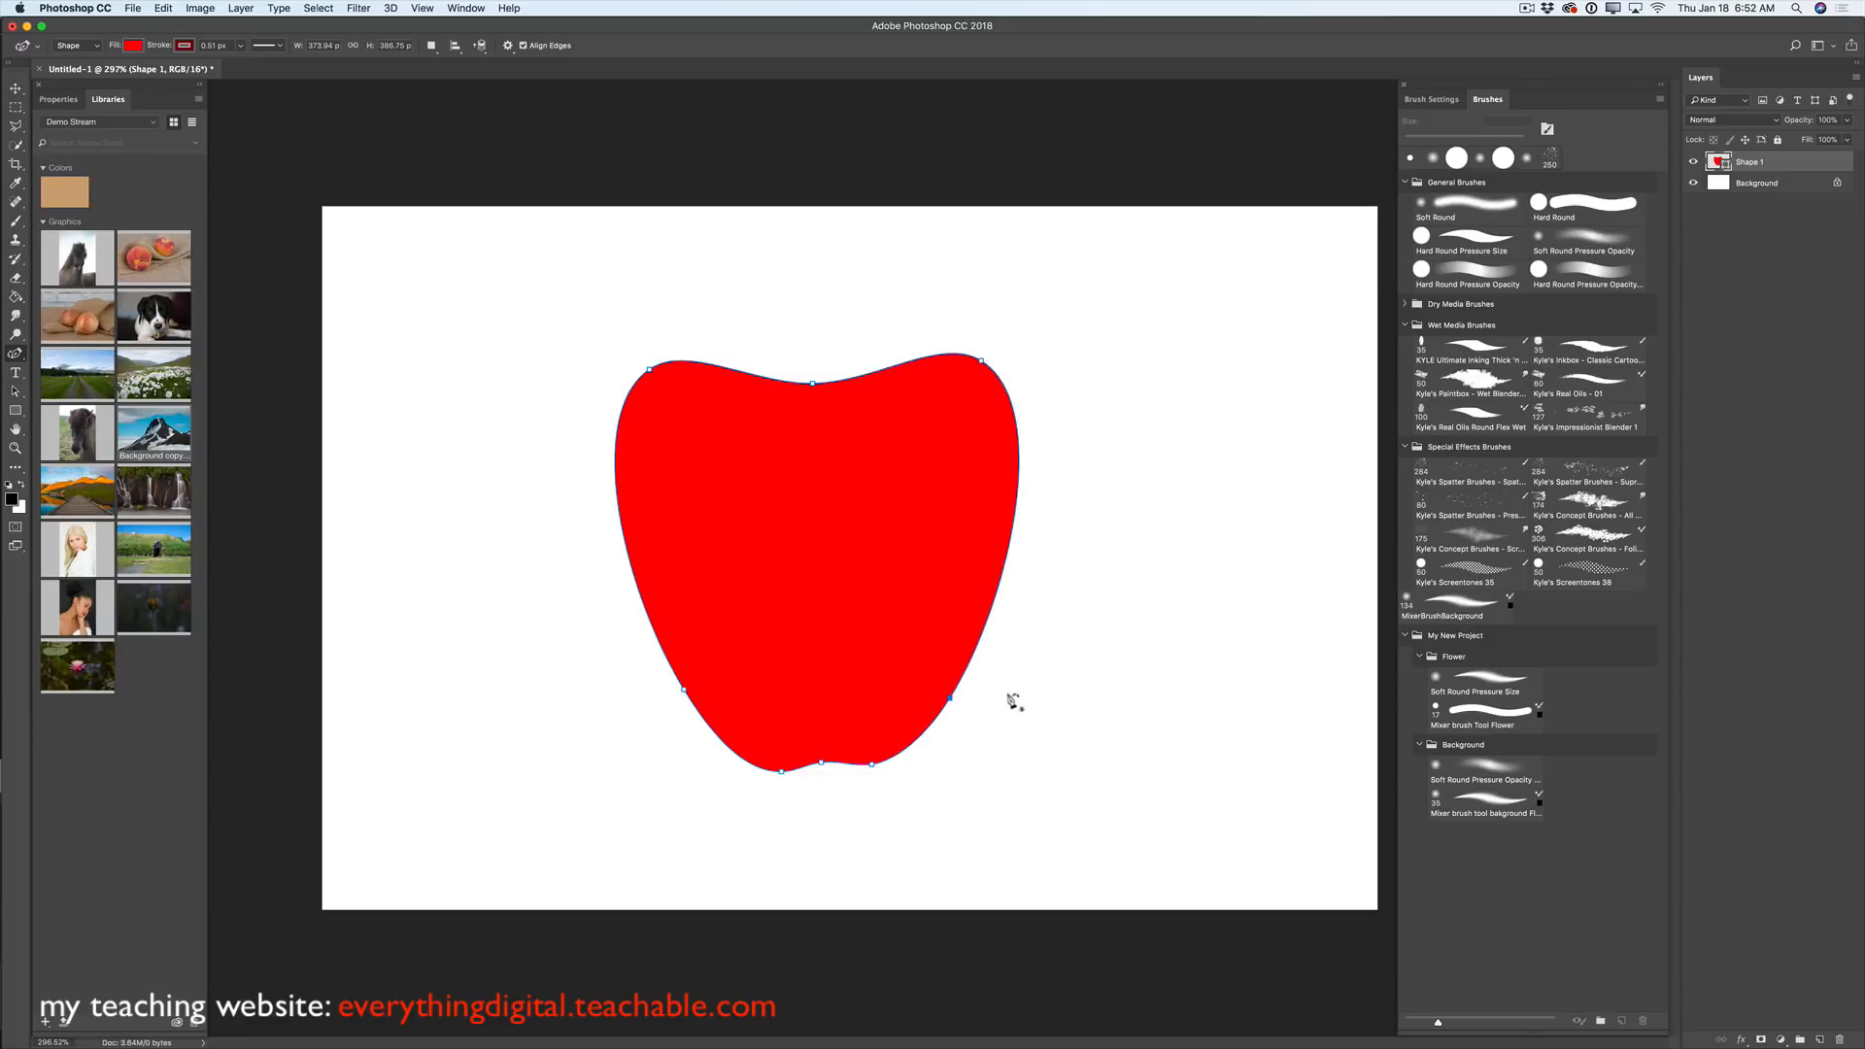
pyautogui.moveTo(983, 364)
pyautogui.mouseDown()
pyautogui.moveTo(986, 381)
pyautogui.moveTo(964, 376)
pyautogui.mouseUp()
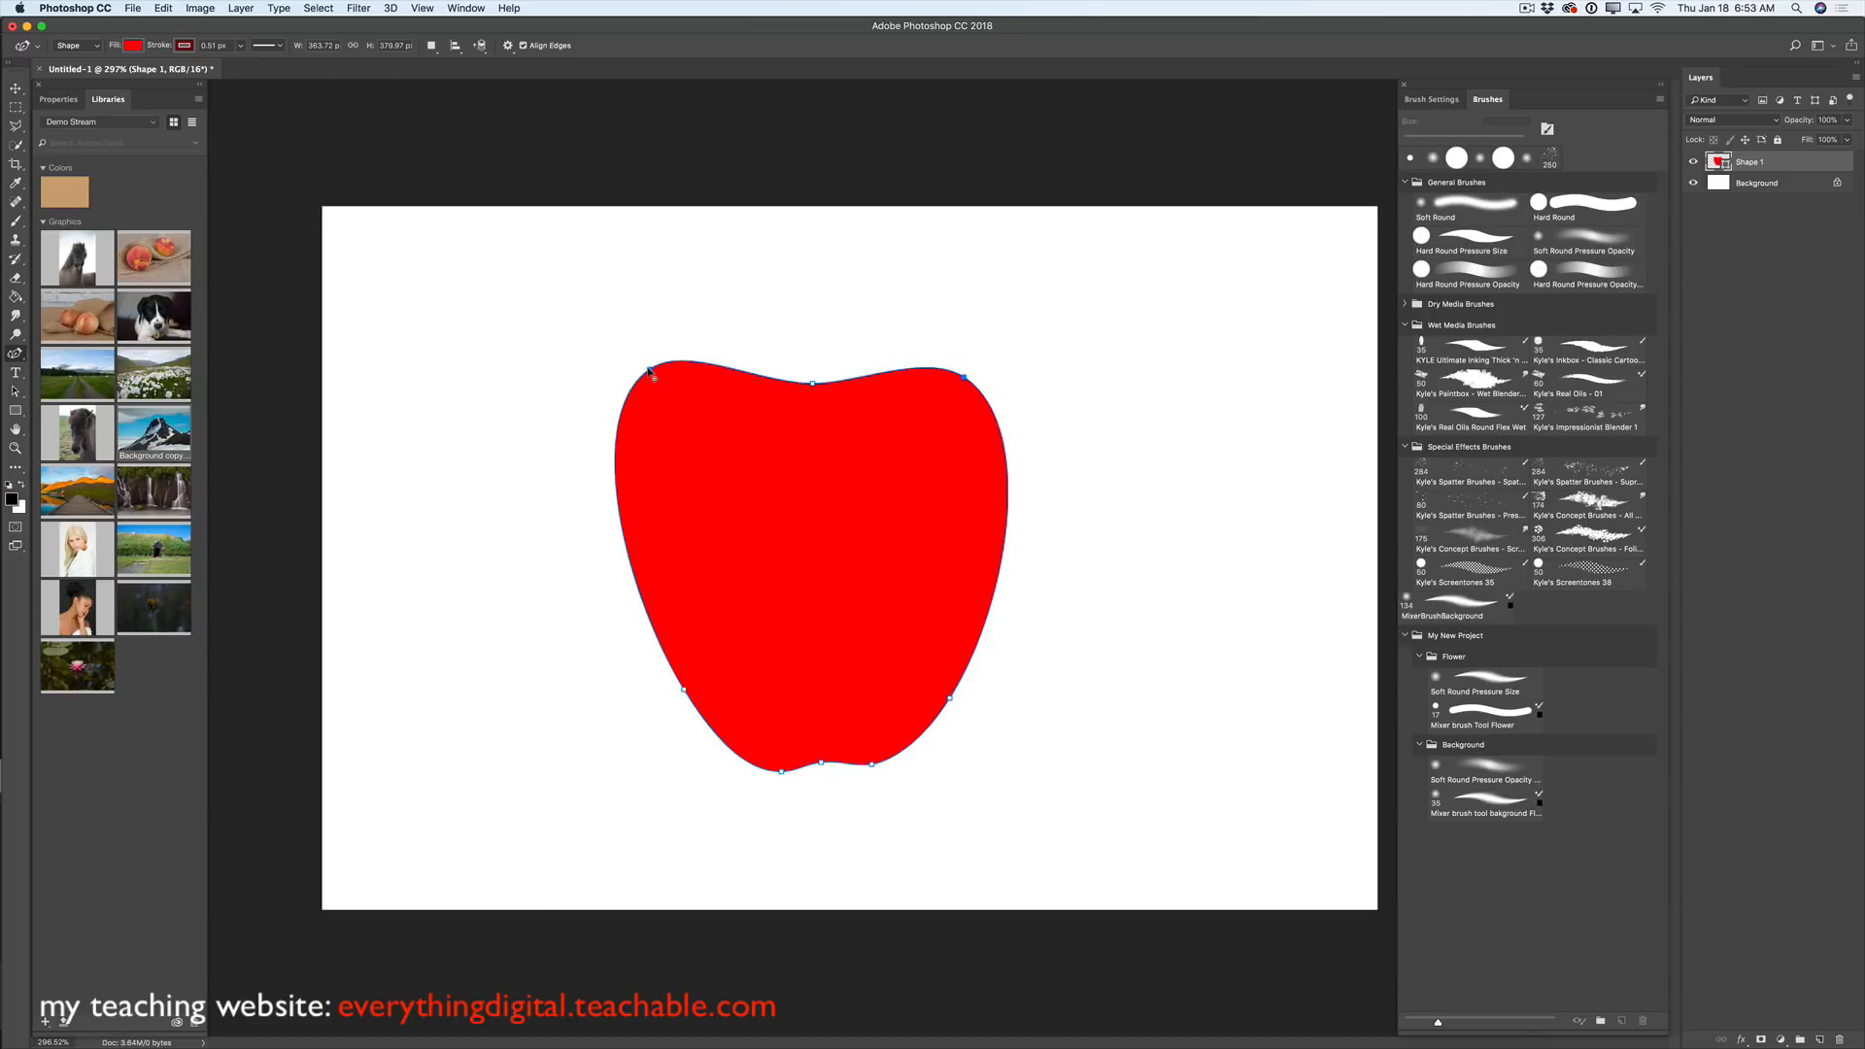
pyautogui.moveTo(649, 369); pyautogui.dragTo(653, 382)
pyautogui.moveTo(875, 763); pyautogui.dragTo(826, 767)
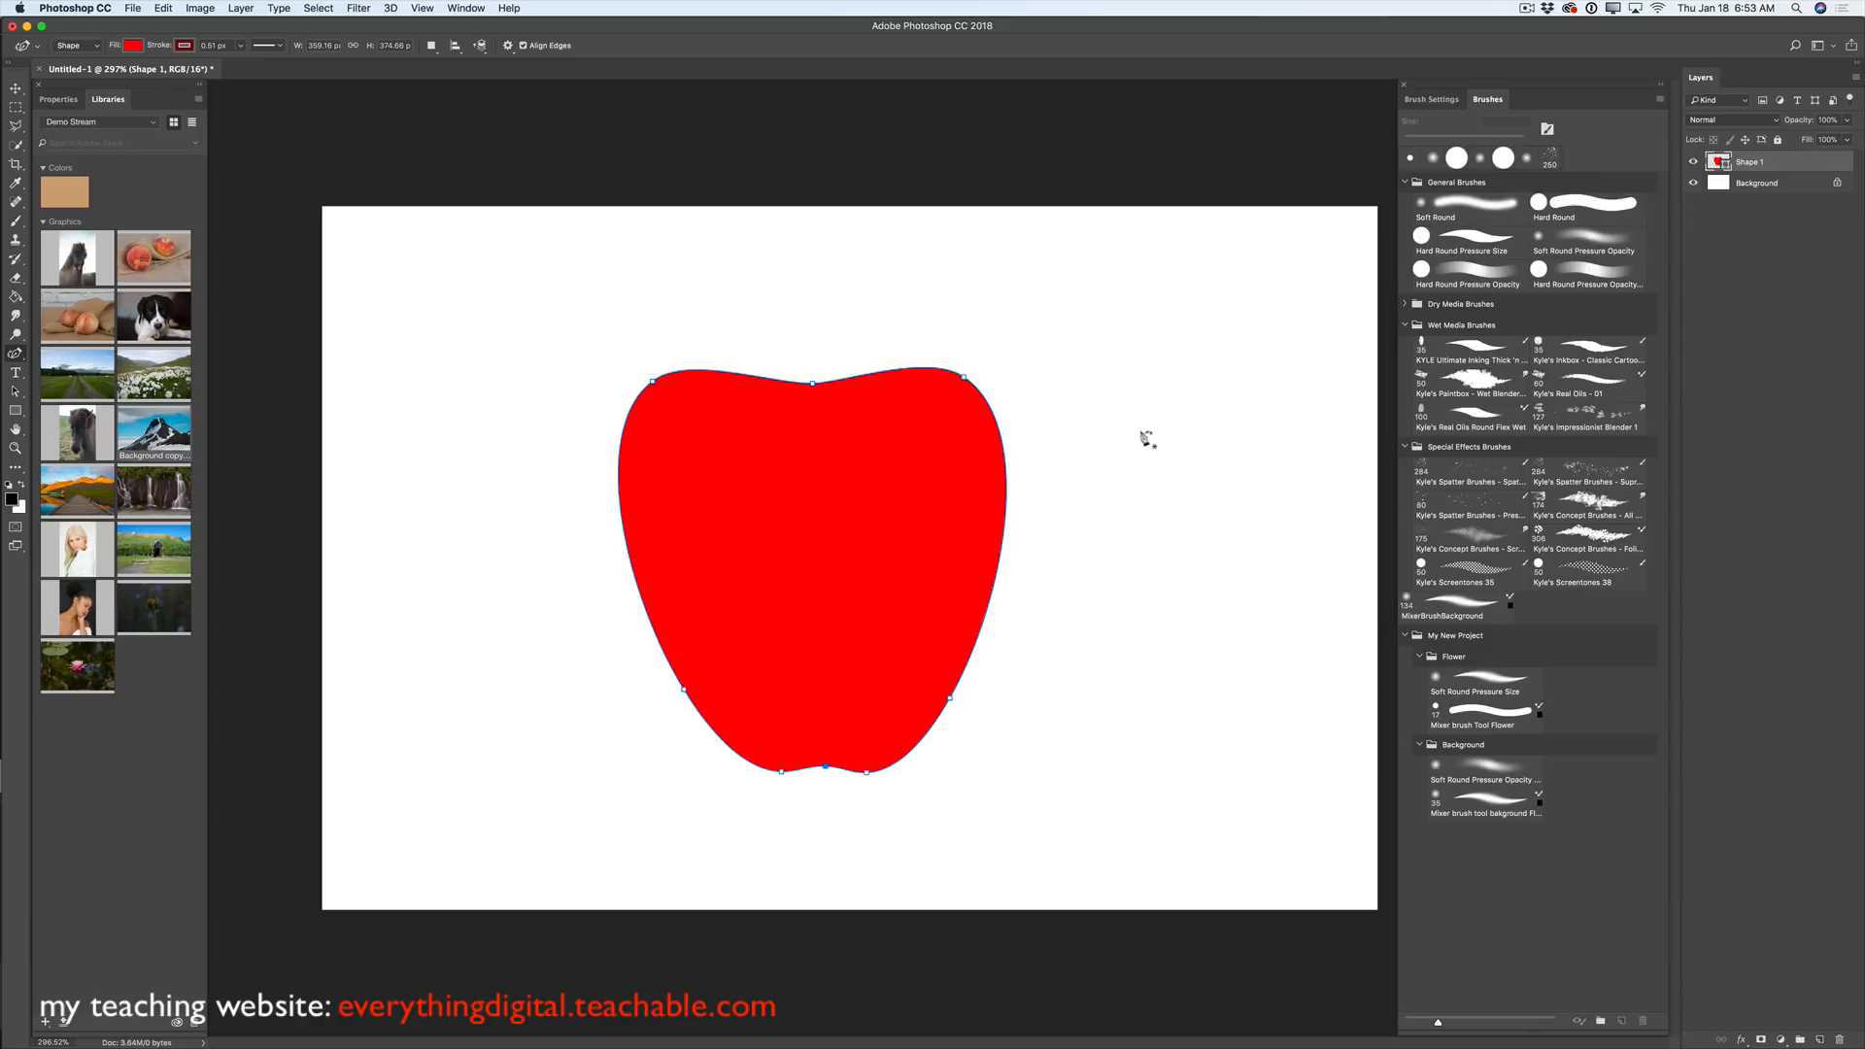
pyautogui.click(1773, 187)
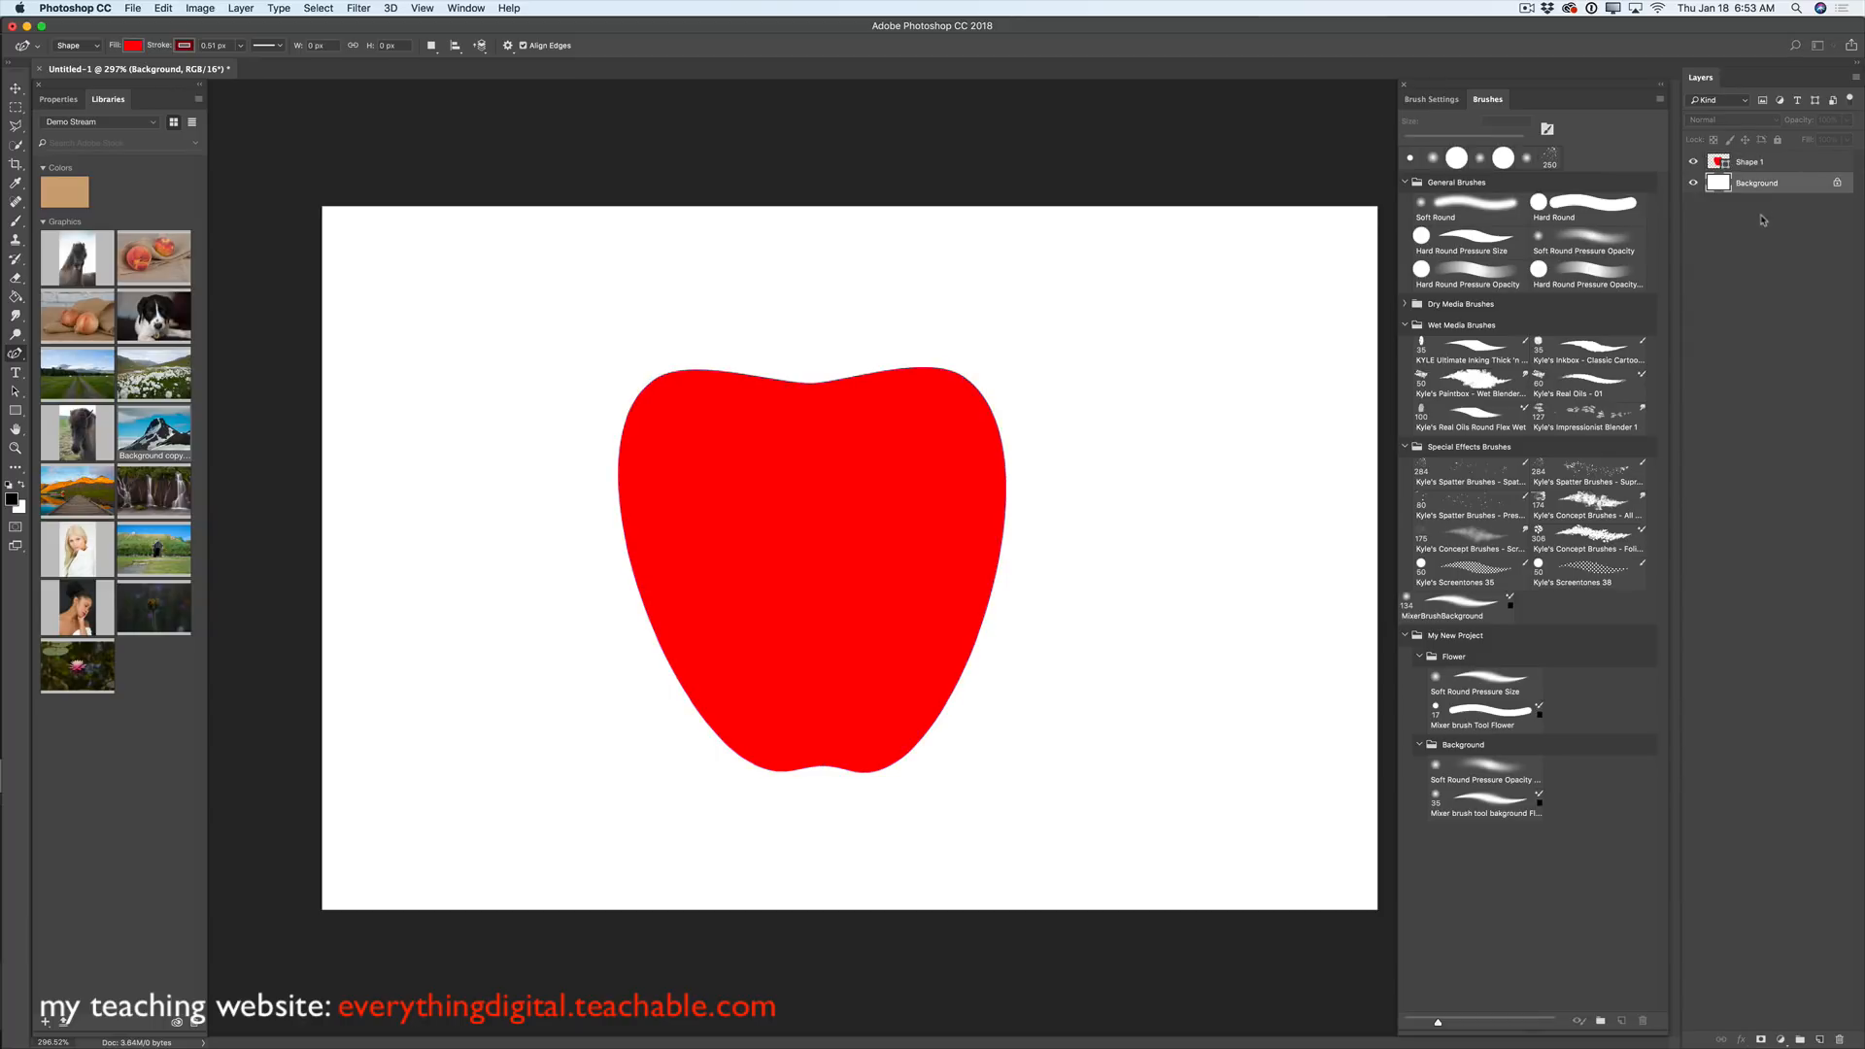
# - Add a new layer and set the shape fill to brown and pick a stroke colour
pyautogui.click(1819, 1040)
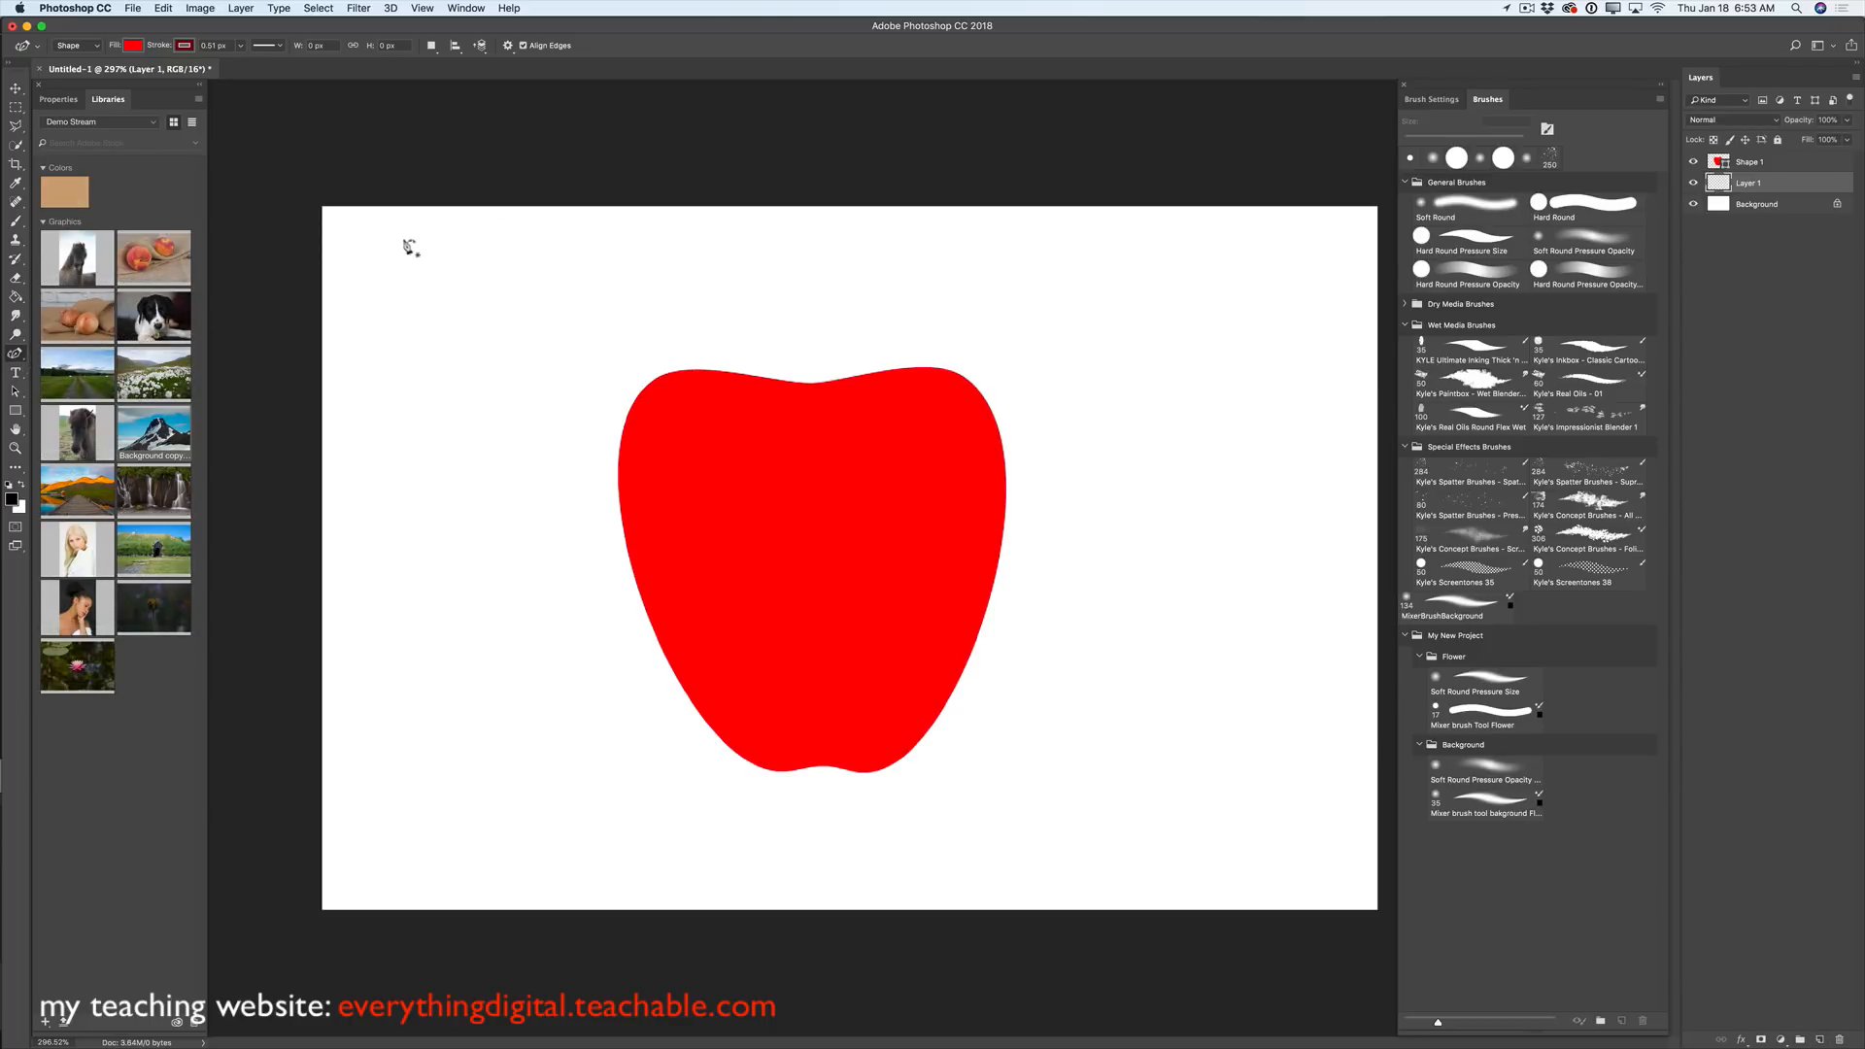
pyautogui.click(133, 45)
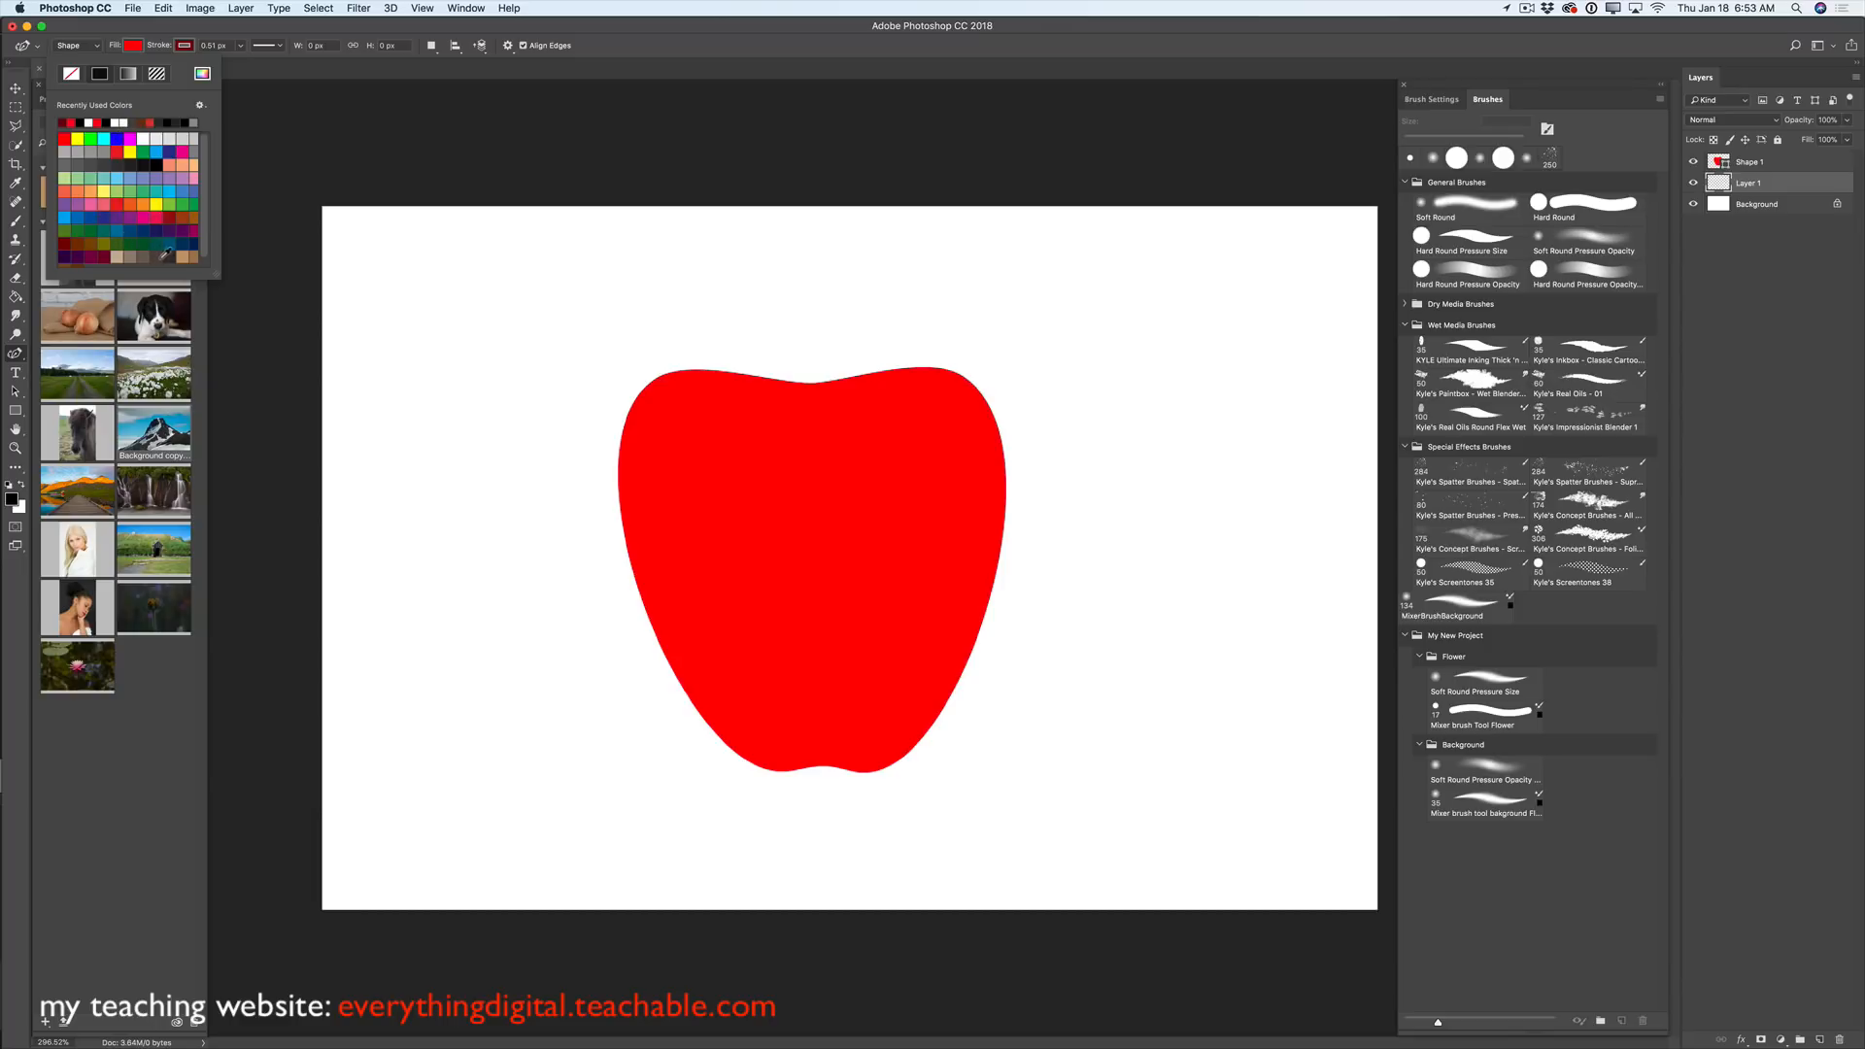
pyautogui.click(89, 243)
pyautogui.click(181, 46)
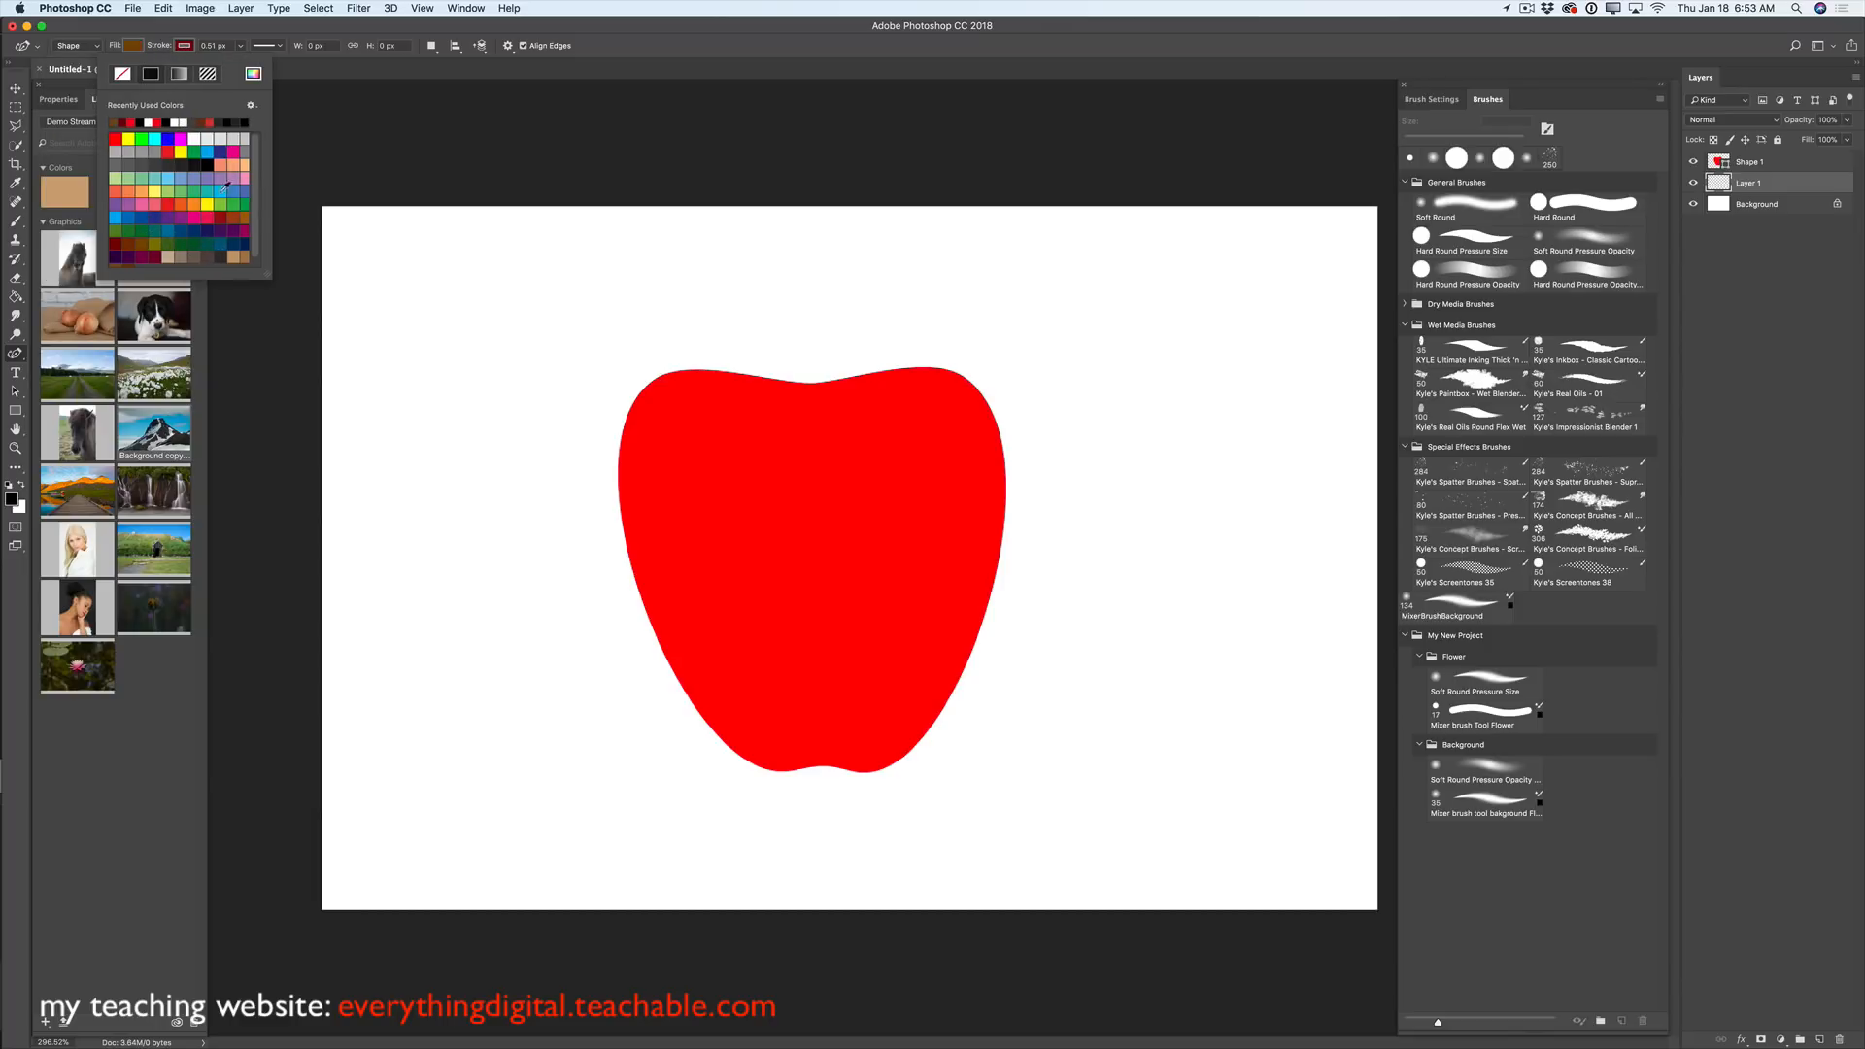
pyautogui.click(139, 236)
# - Draw the curved stem outline rising from the apple's top dip
pyautogui.click(759, 293)
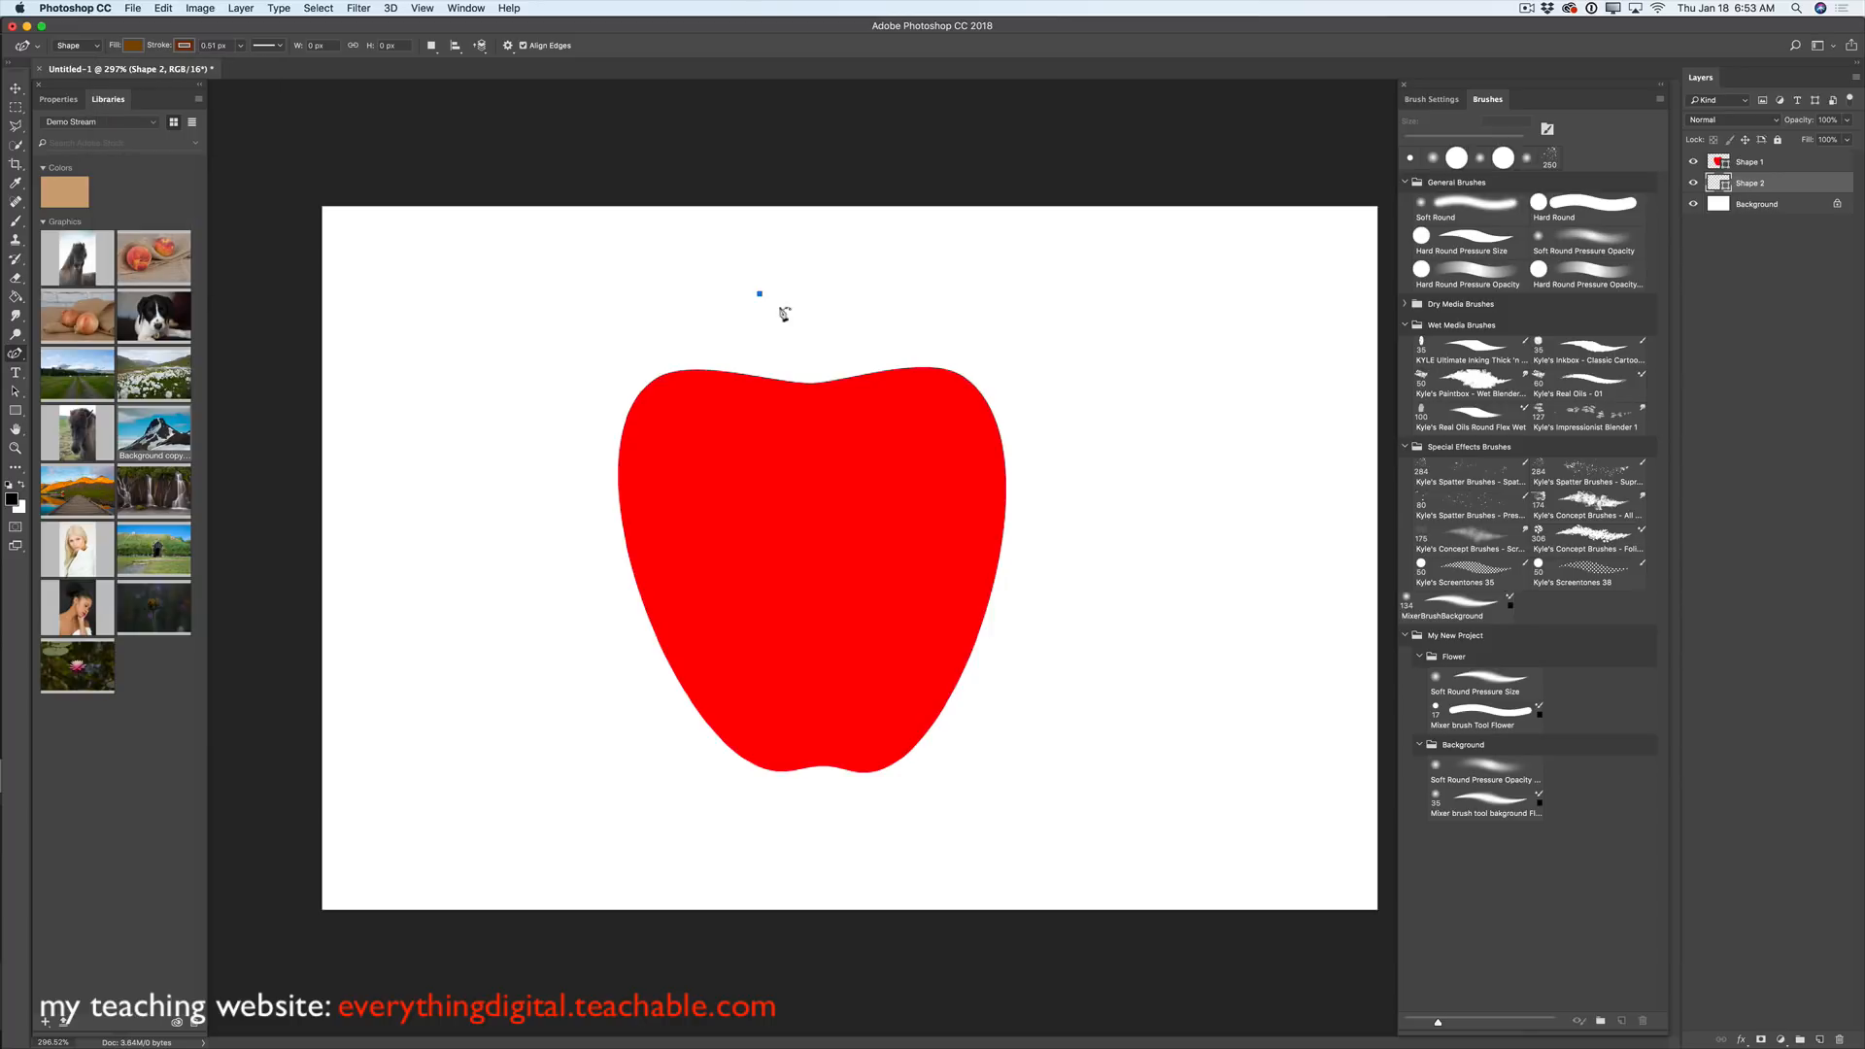
pyautogui.click(809, 372)
pyautogui.moveTo(809, 372); pyautogui.dragTo(813, 427)
pyautogui.click(825, 425)
pyautogui.click(821, 398)
pyautogui.moveTo(797, 296)
pyautogui.mouseDown()
pyautogui.moveTo(781, 260)
pyautogui.moveTo(803, 303)
pyautogui.moveTo(783, 336)
pyautogui.moveTo(790, 304)
pyautogui.mouseUp()
pyautogui.click(770, 245)
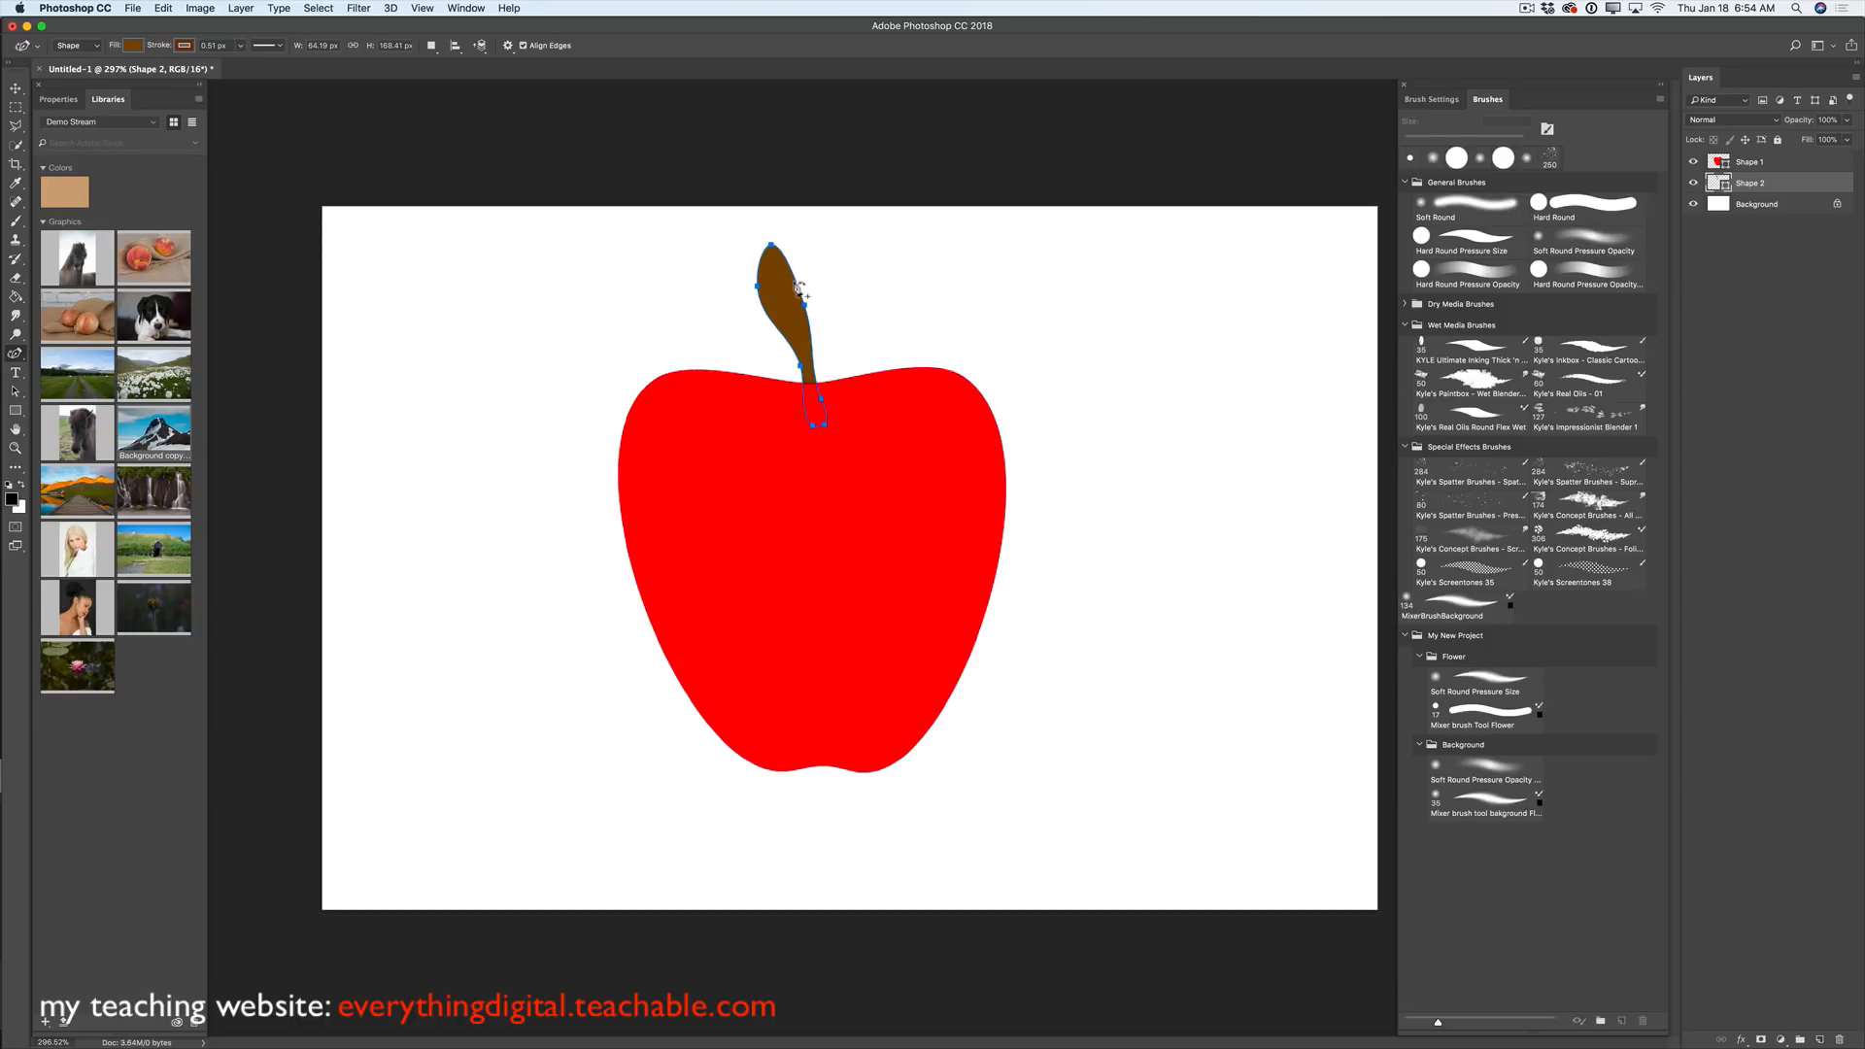
# - Turn the stem's top, left and bottom anchors into sharp corners and move Shape 2 above Shape 1
pyautogui.doubleClick(758, 286)
pyautogui.click(773, 247)
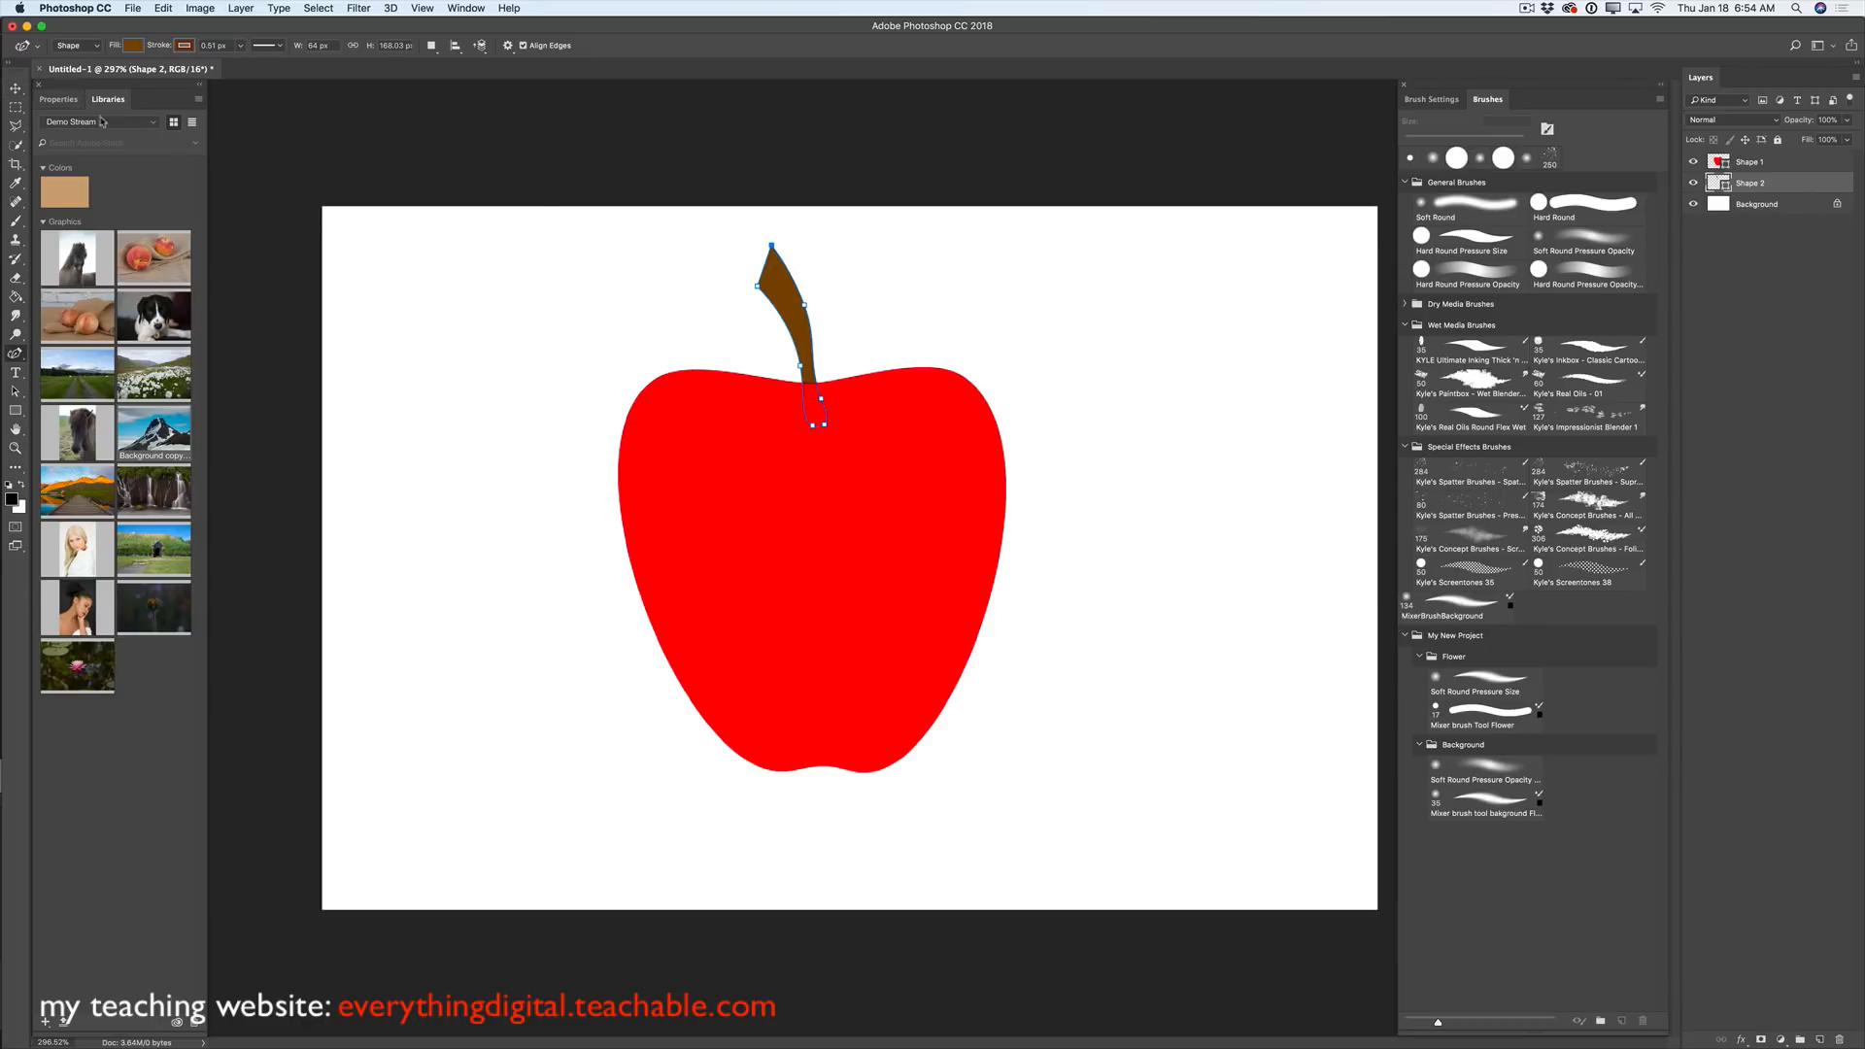
pyautogui.doubleClick(813, 426)
pyautogui.doubleClick(825, 426)
pyautogui.moveTo(1764, 185); pyautogui.dragTo(1761, 155)
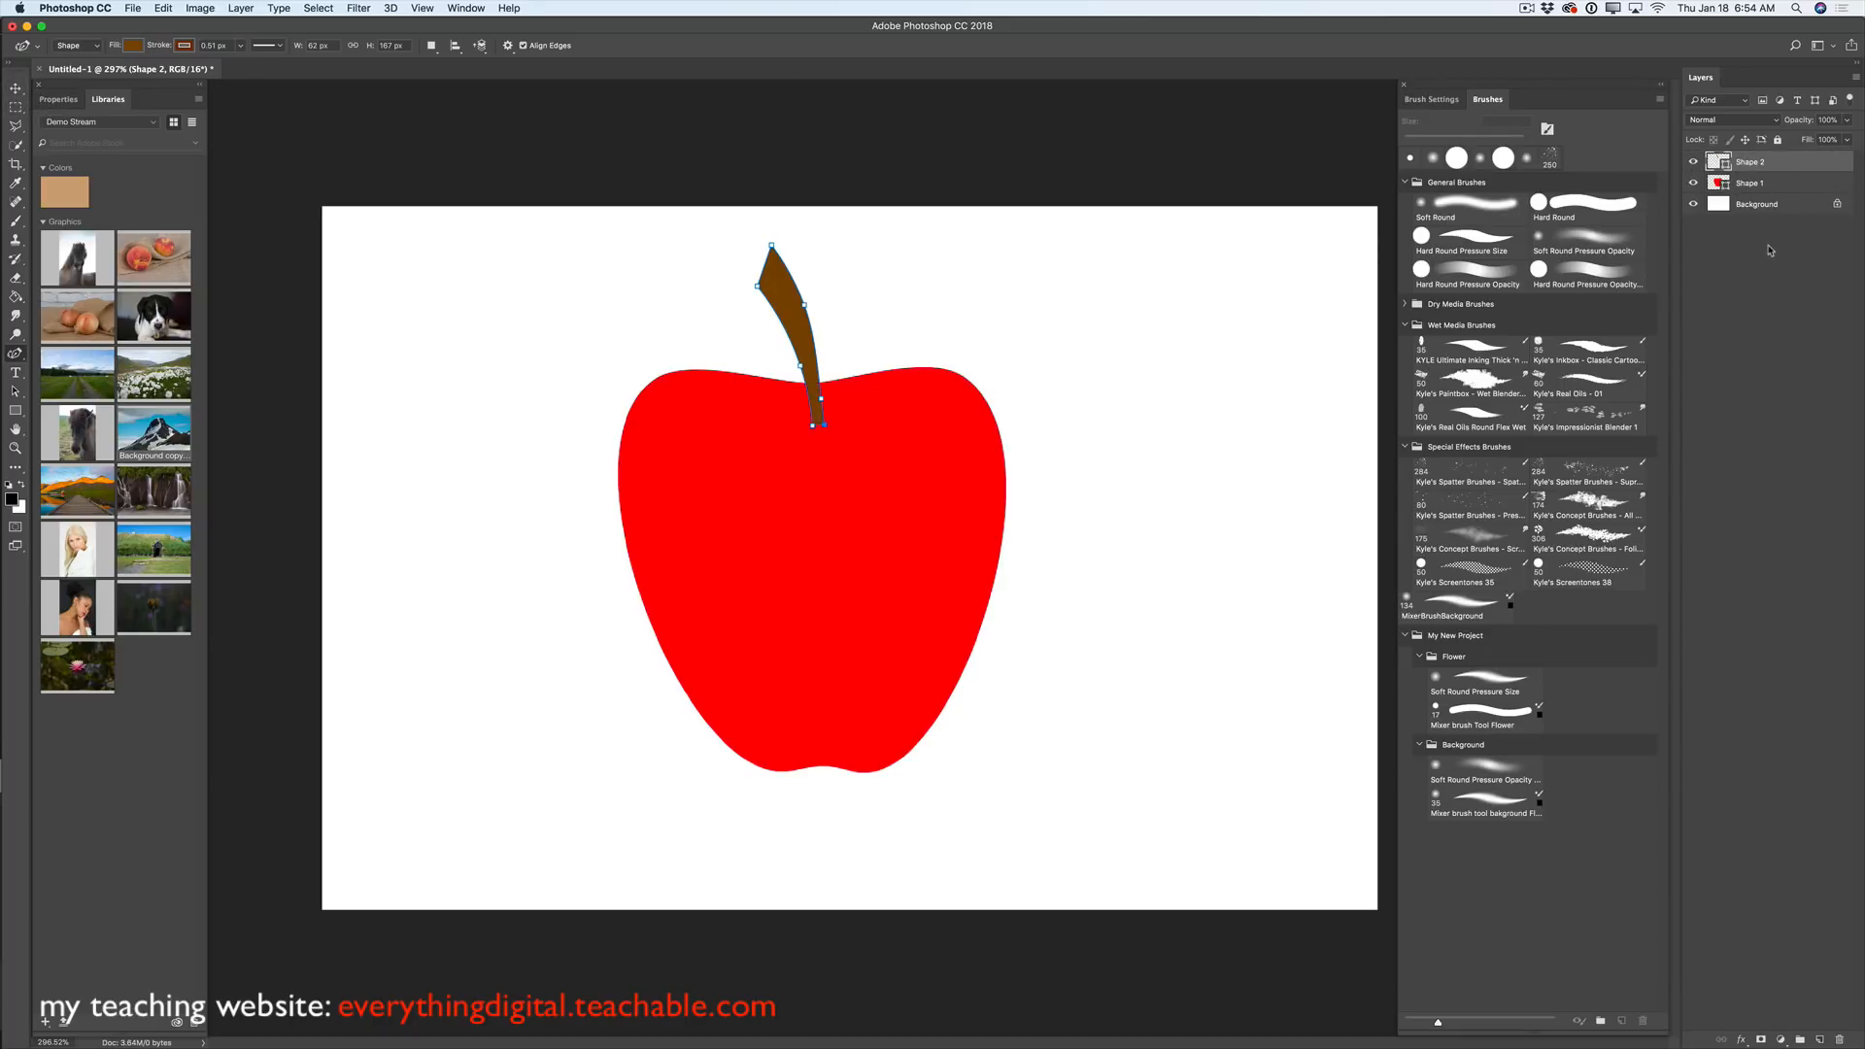
# - On a new top layer, set the shape fill to none with a brown, thicker stroke
pyautogui.click(1819, 1039)
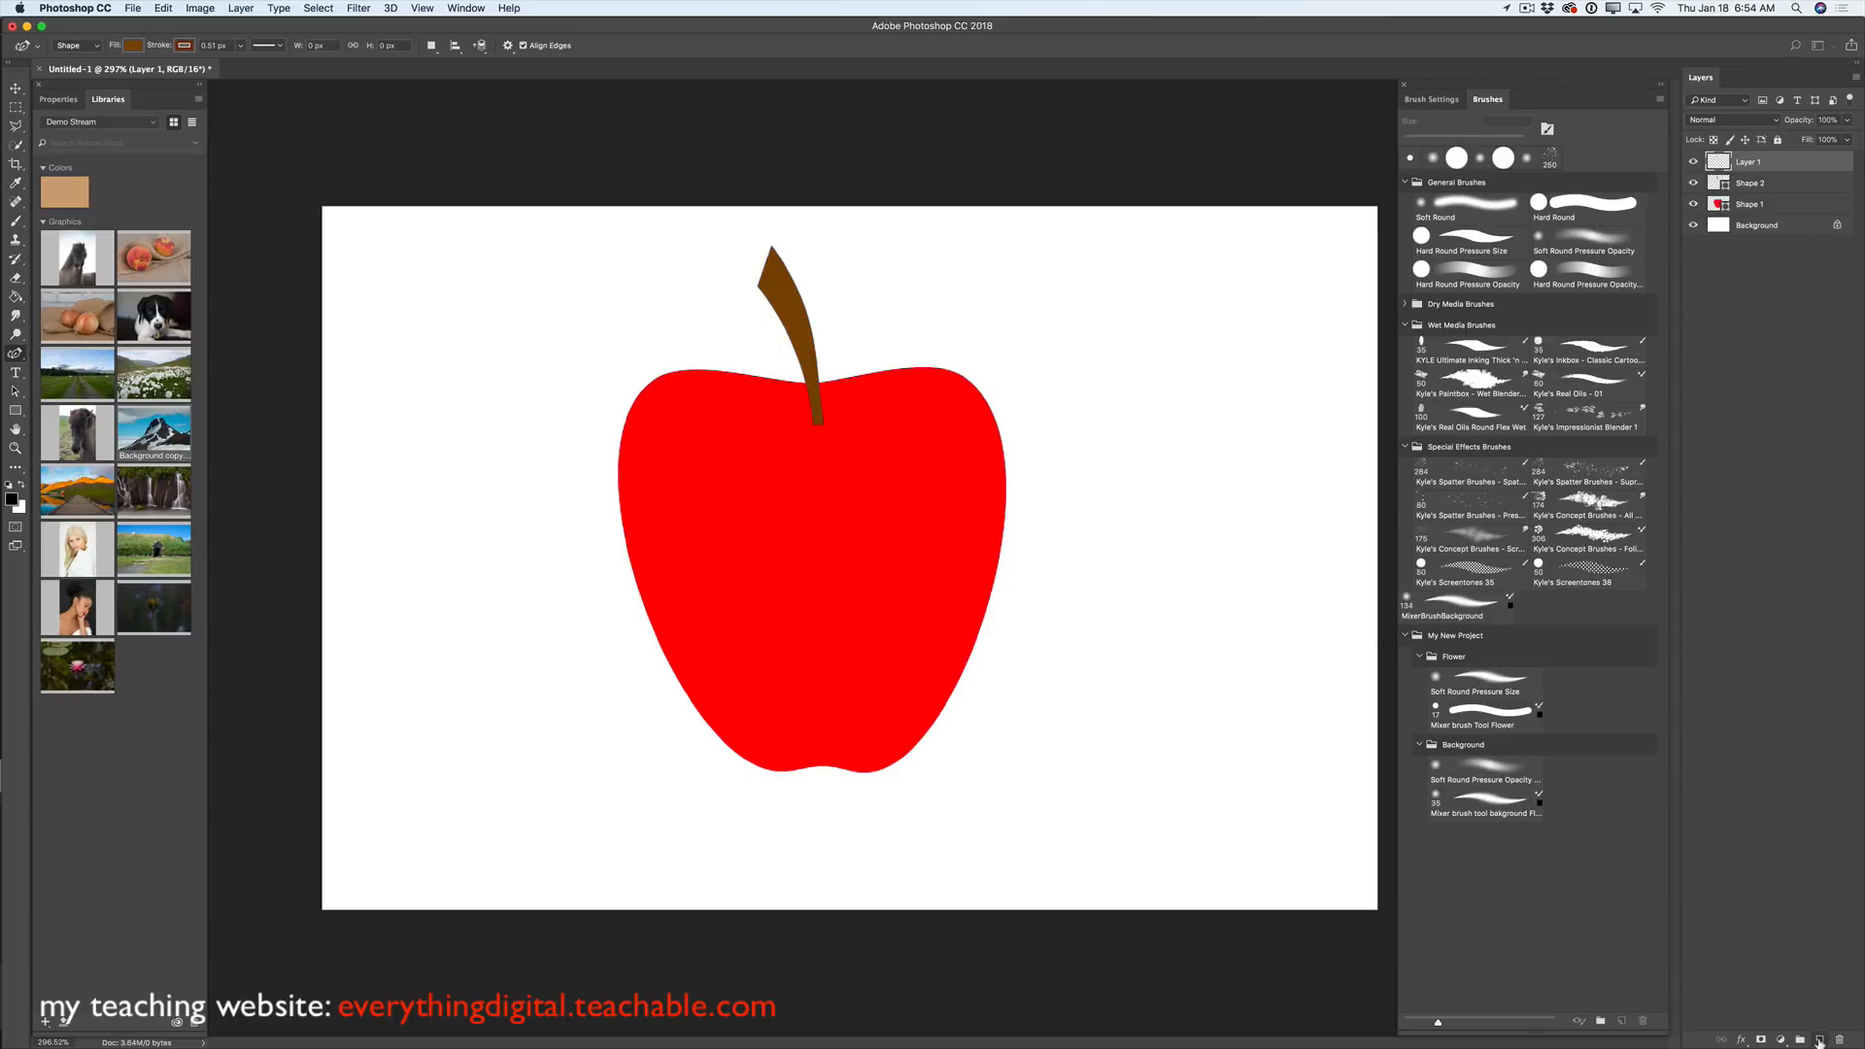
pyautogui.click(131, 46)
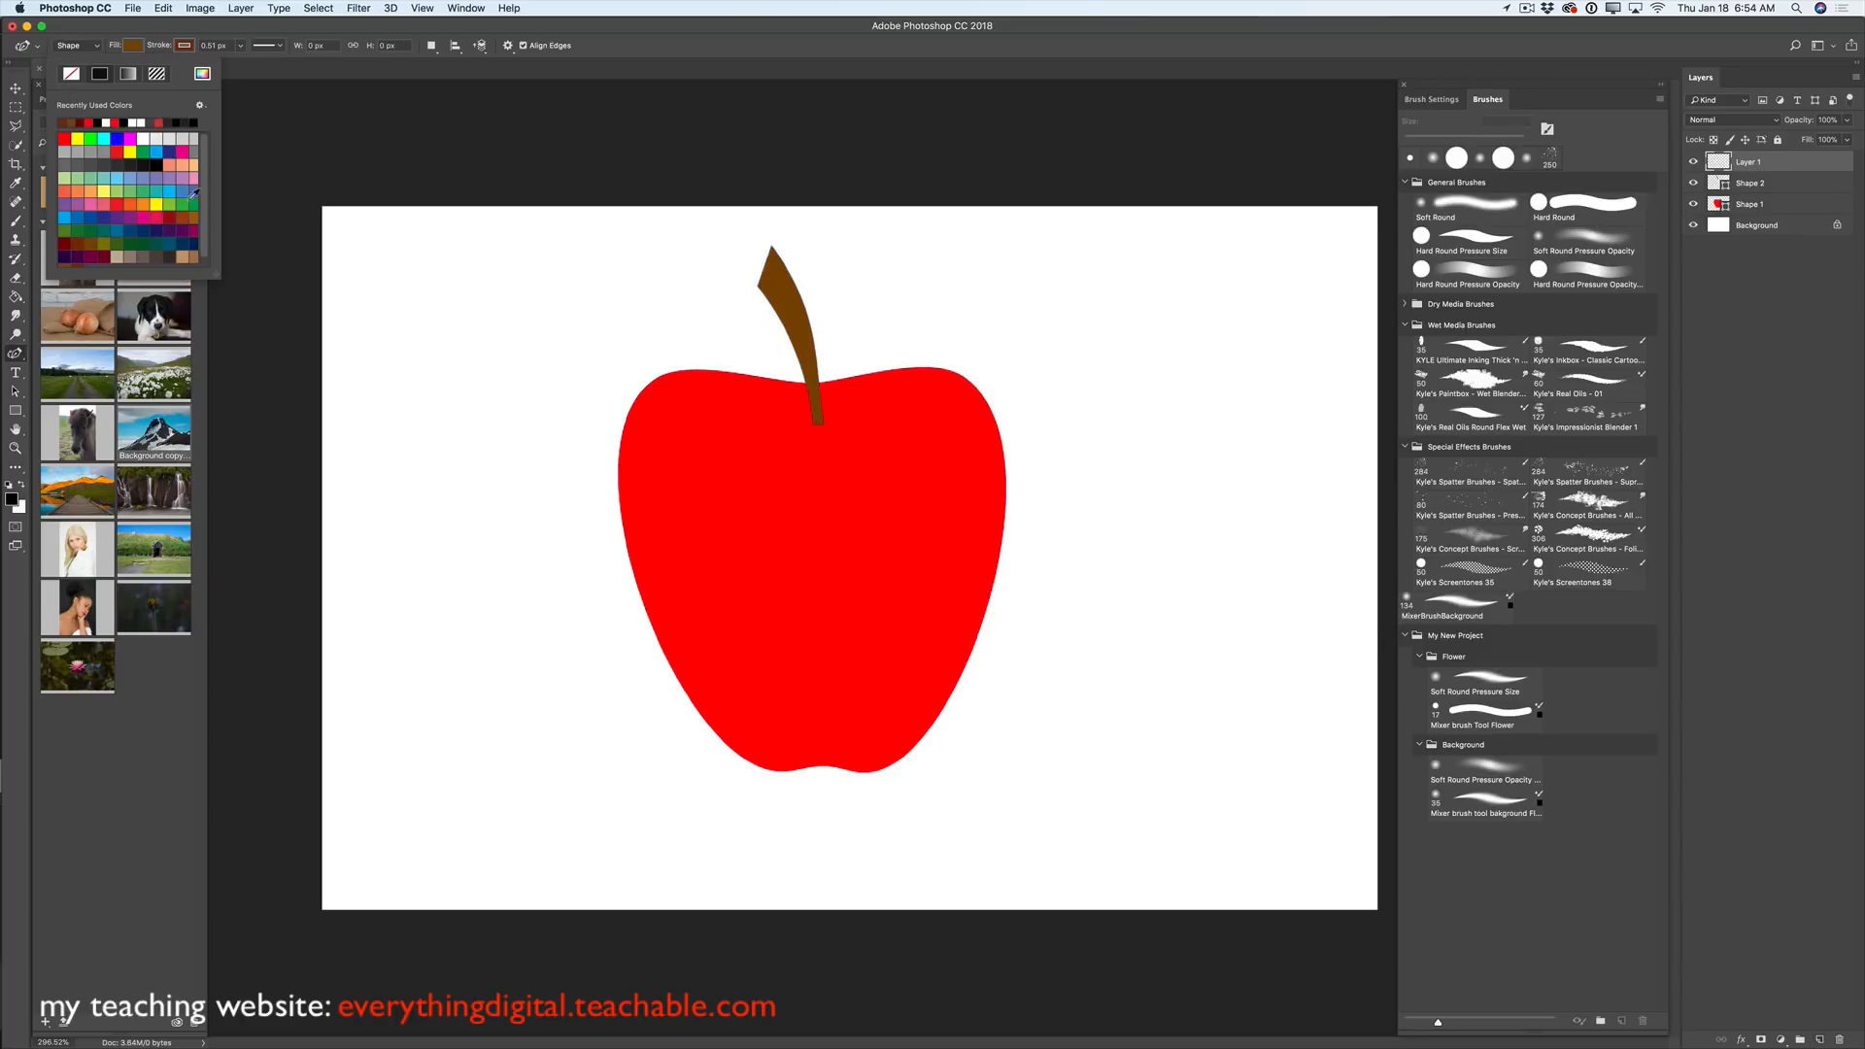
pyautogui.click(166, 218)
pyautogui.click(137, 51)
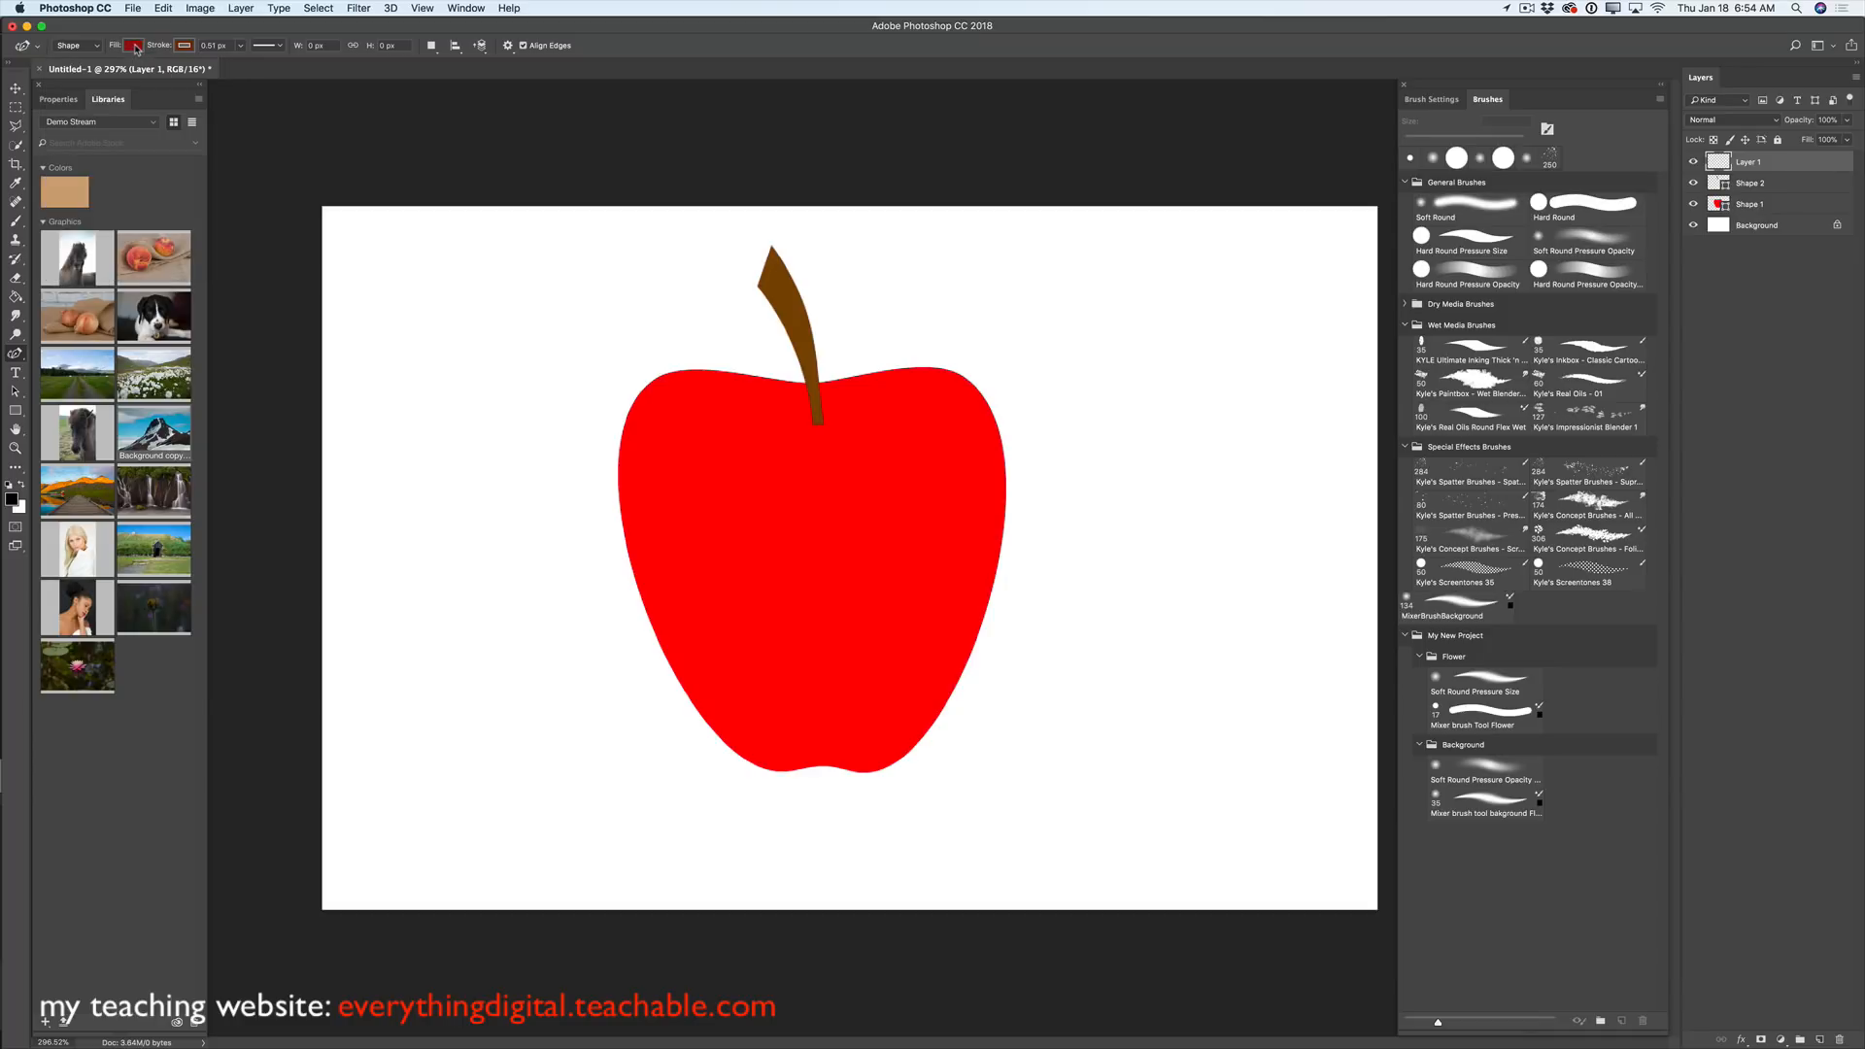
pyautogui.click(133, 46)
pyautogui.click(72, 75)
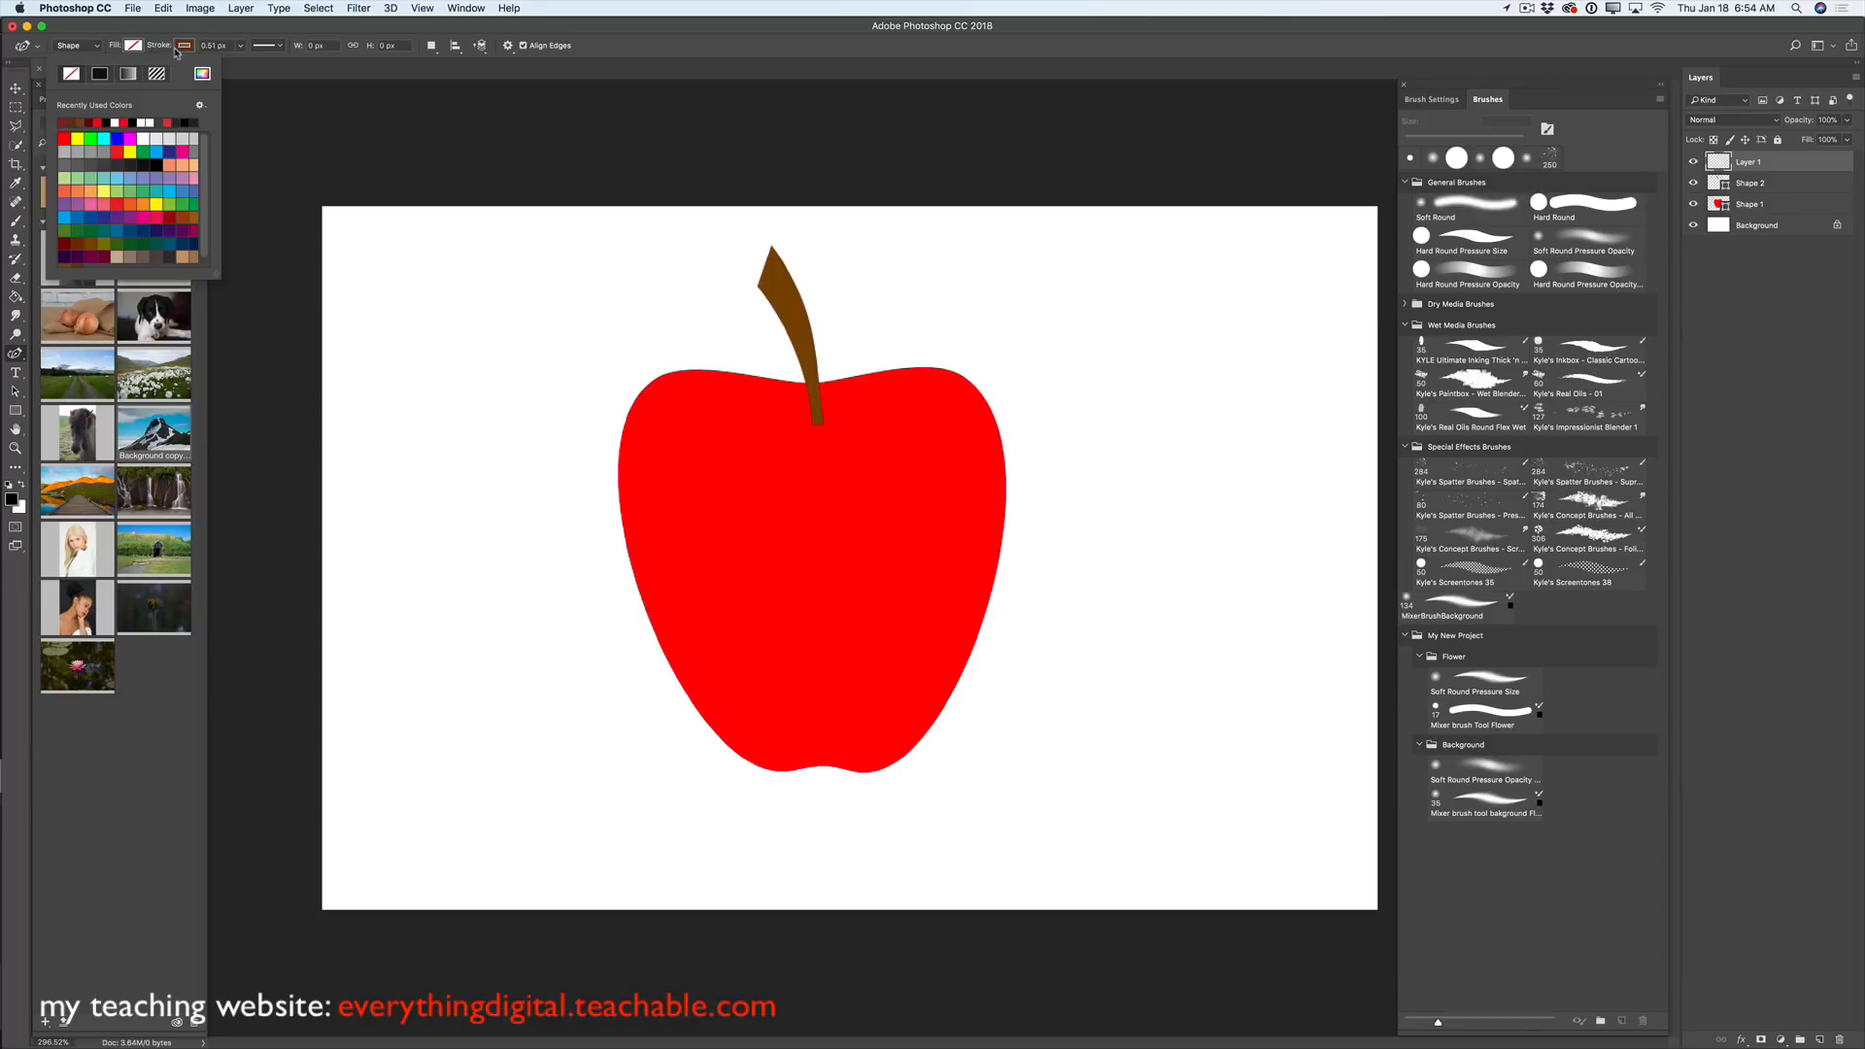
pyautogui.click(184, 46)
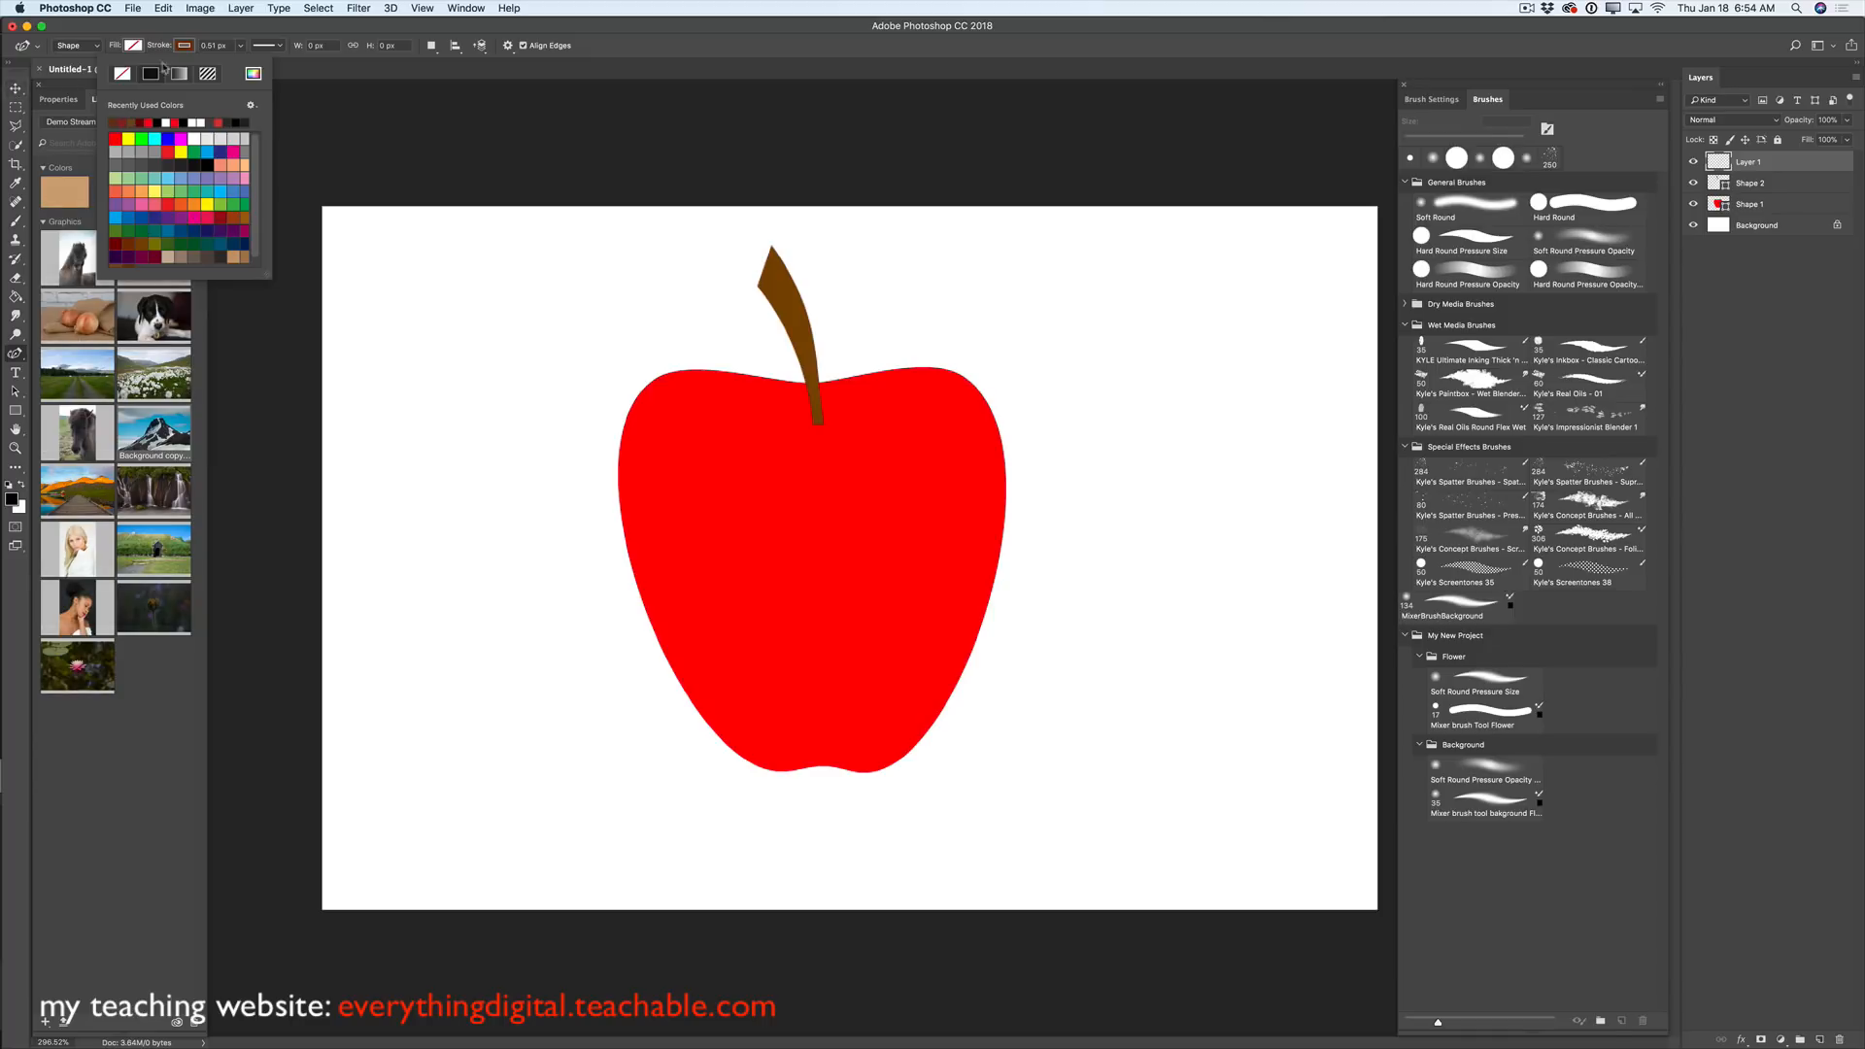
pyautogui.click(240, 45)
pyautogui.moveTo(242, 66); pyautogui.dragTo(256, 65)
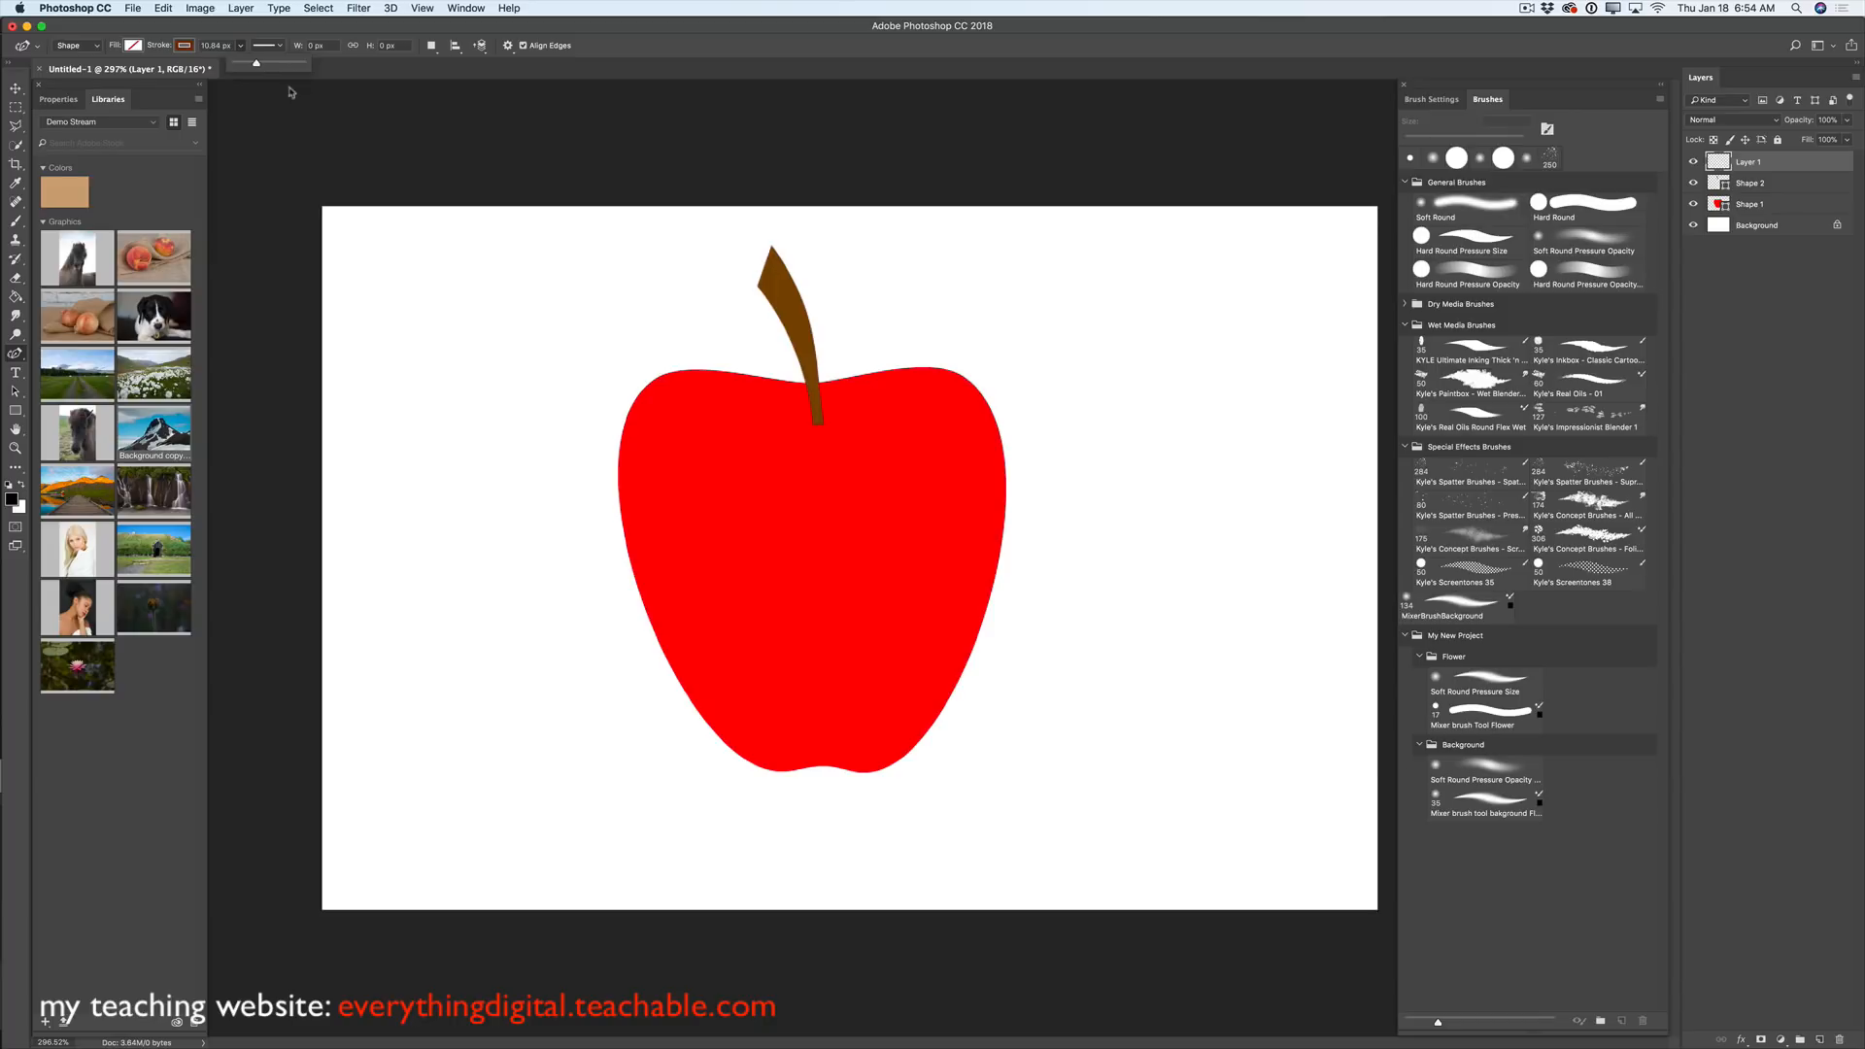
# - Draw a short curve across the stem base as Shape 3, then select the Background layer
pyautogui.click(782, 417)
pyautogui.click(815, 435)
pyautogui.click(822, 431)
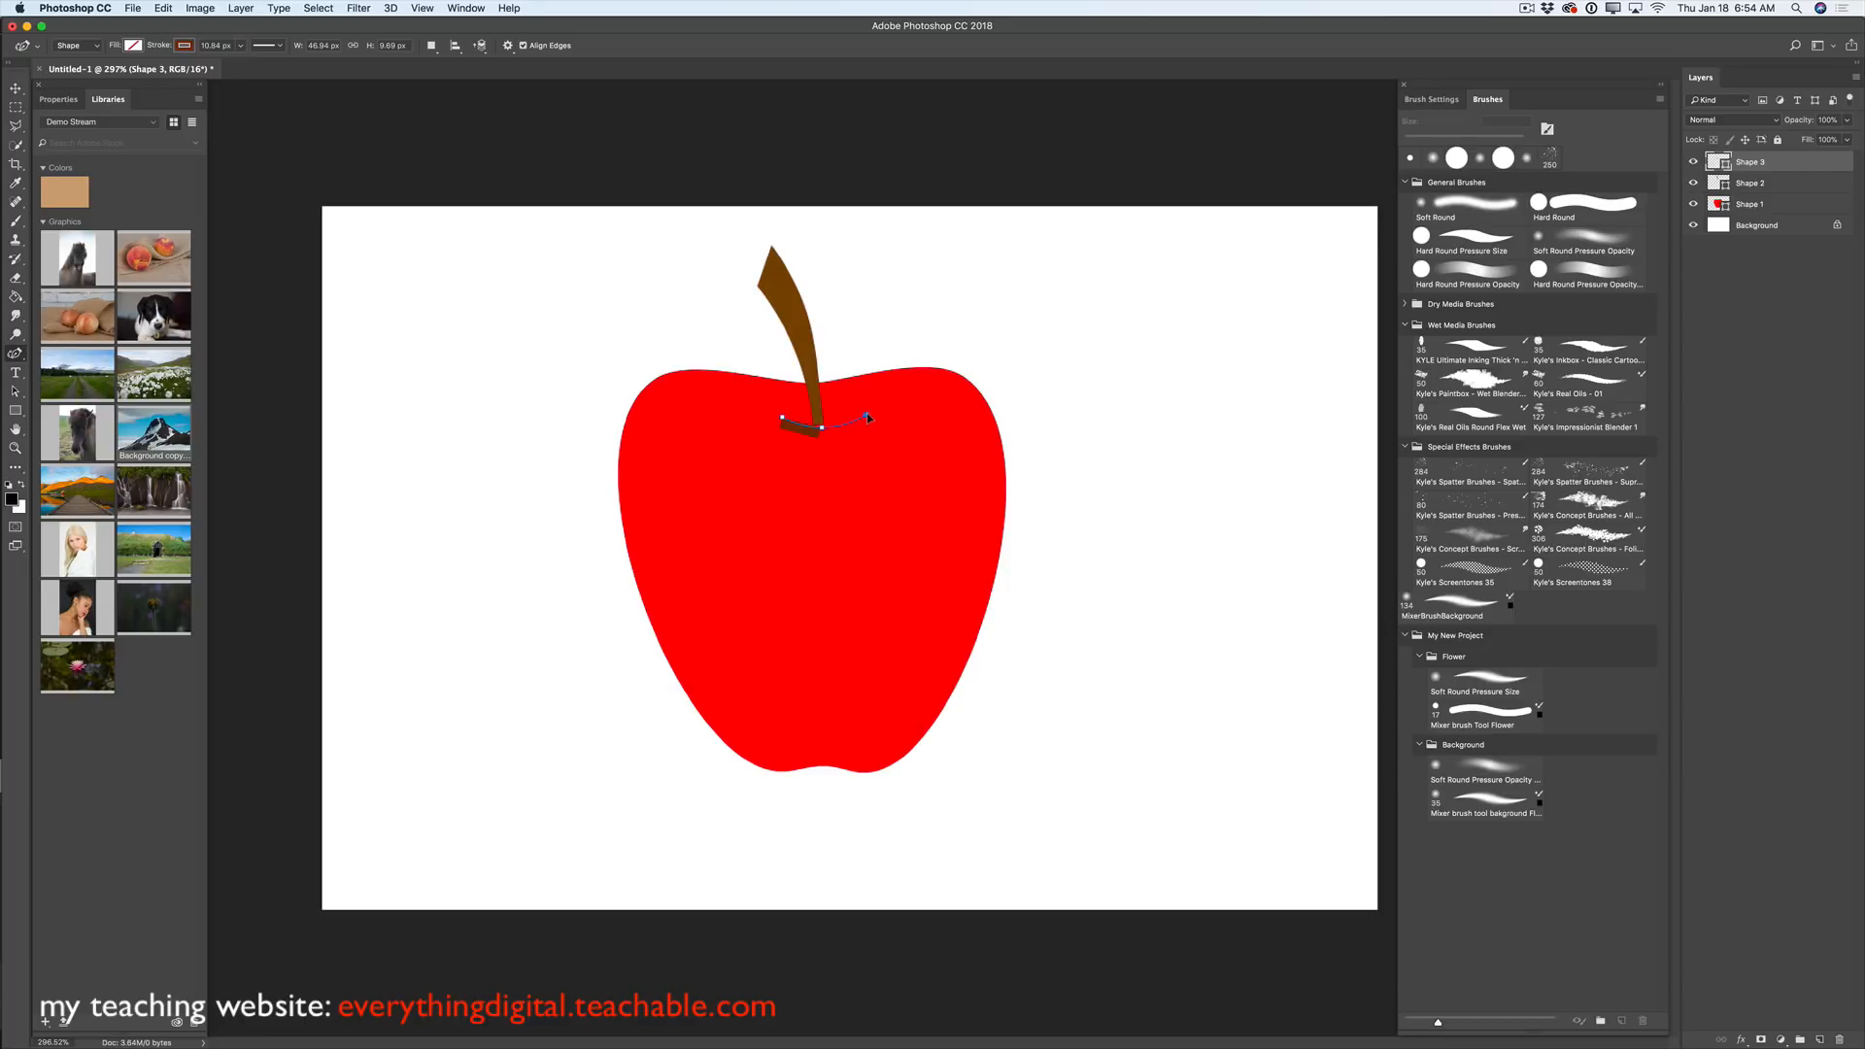
pyautogui.click(868, 415)
pyautogui.click(1763, 227)
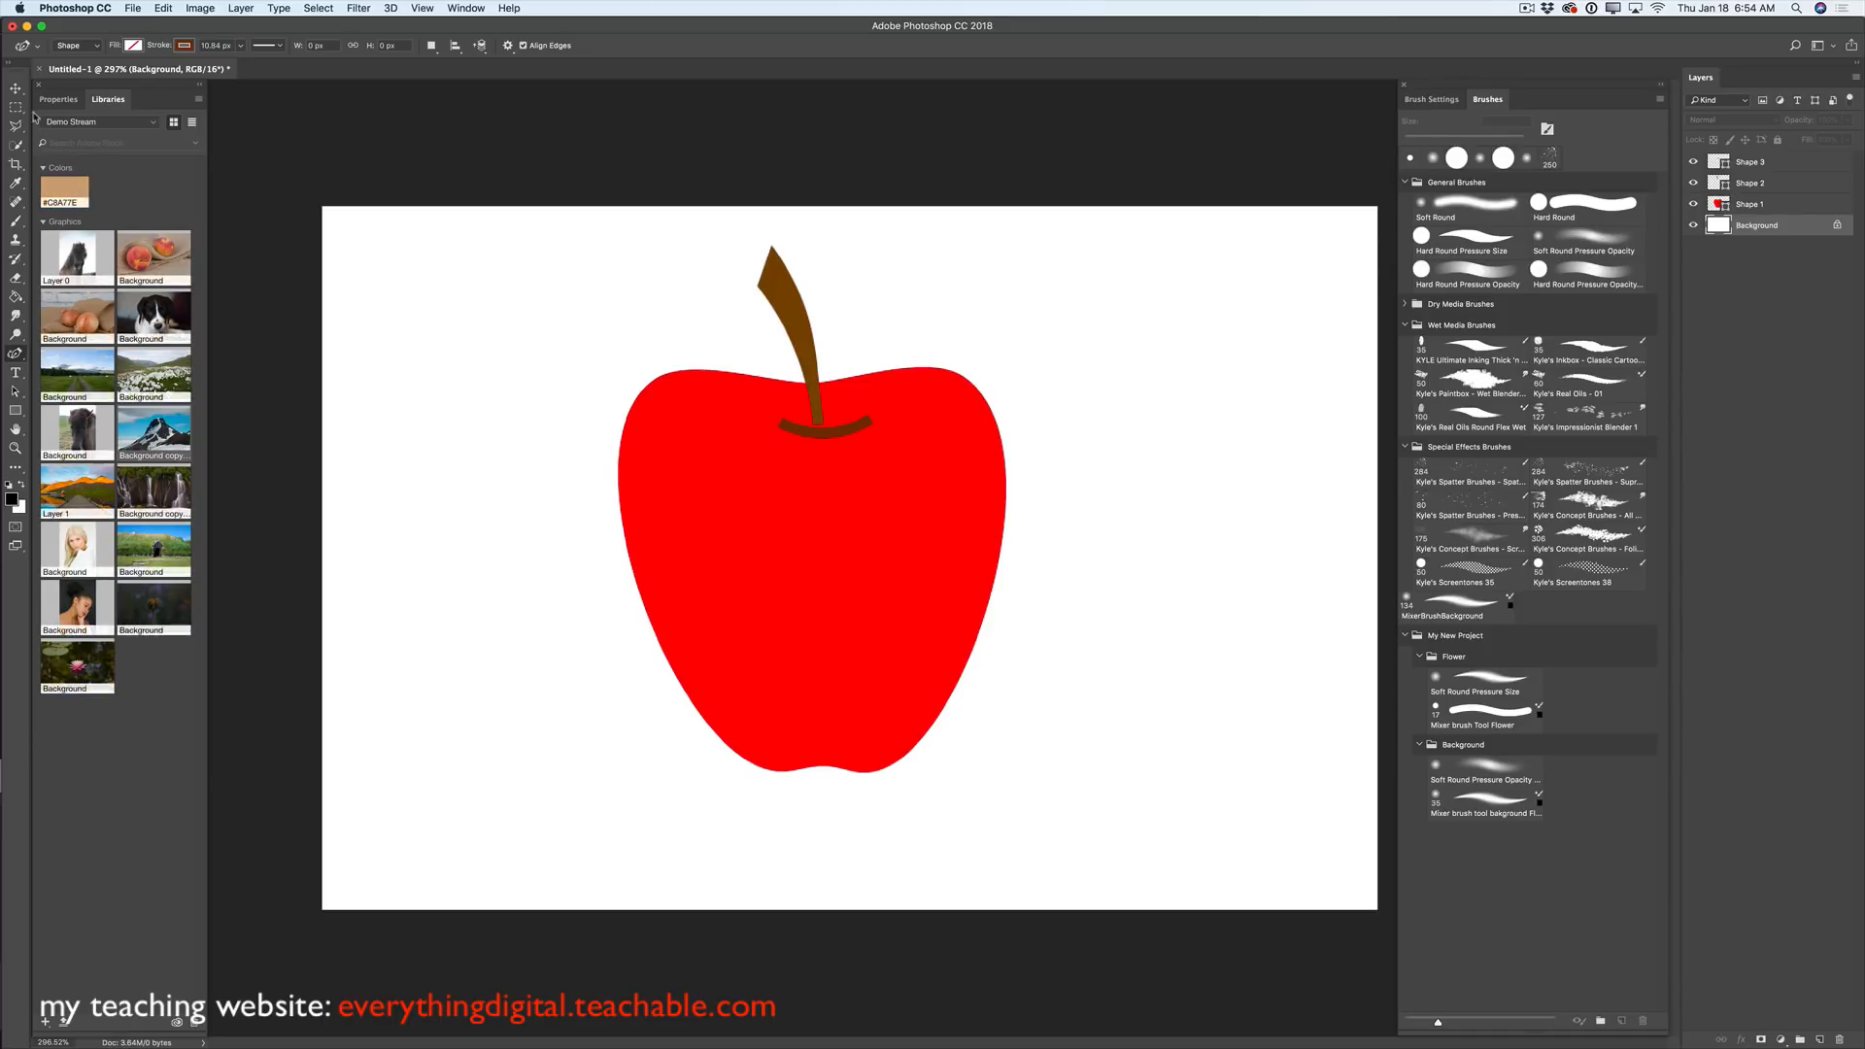
# - With the Move tool, select Shape 3 and nudge the brown curve slightly up
pyautogui.press('v')
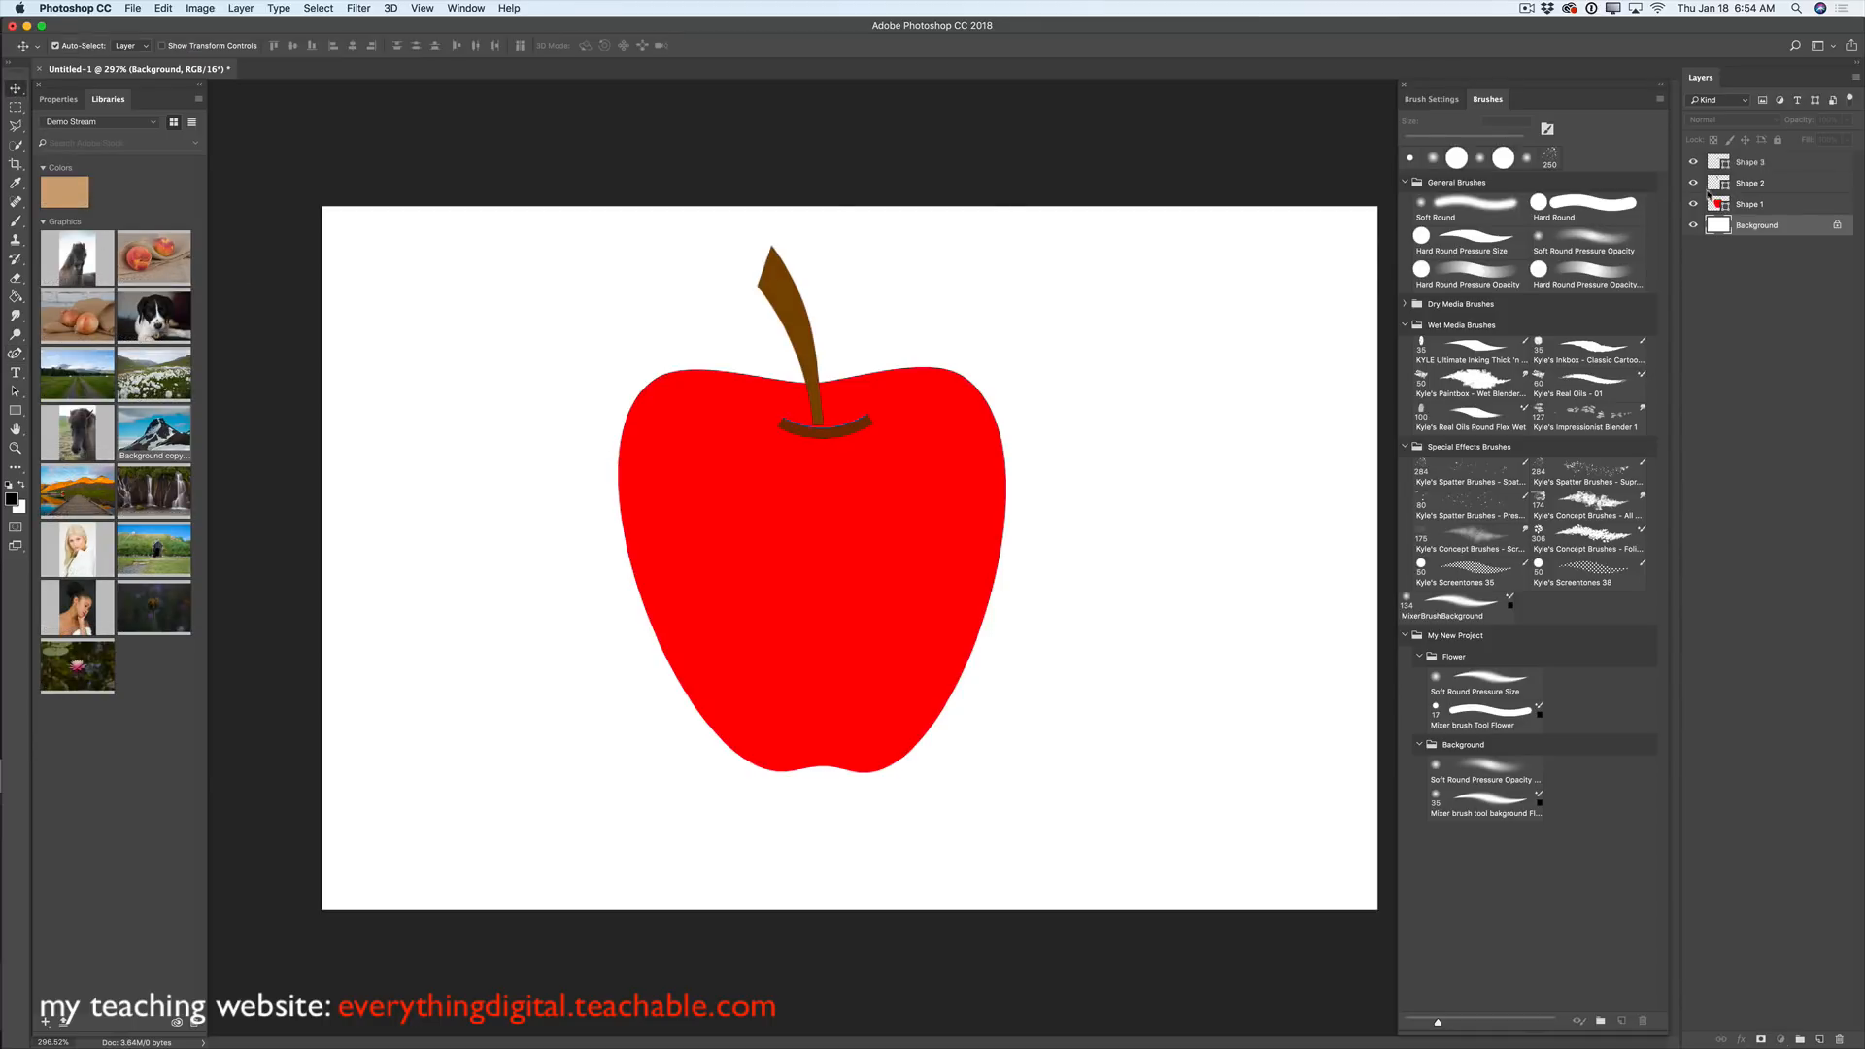
pyautogui.click(1748, 163)
pyautogui.moveTo(857, 425); pyautogui.dragTo(850, 420)
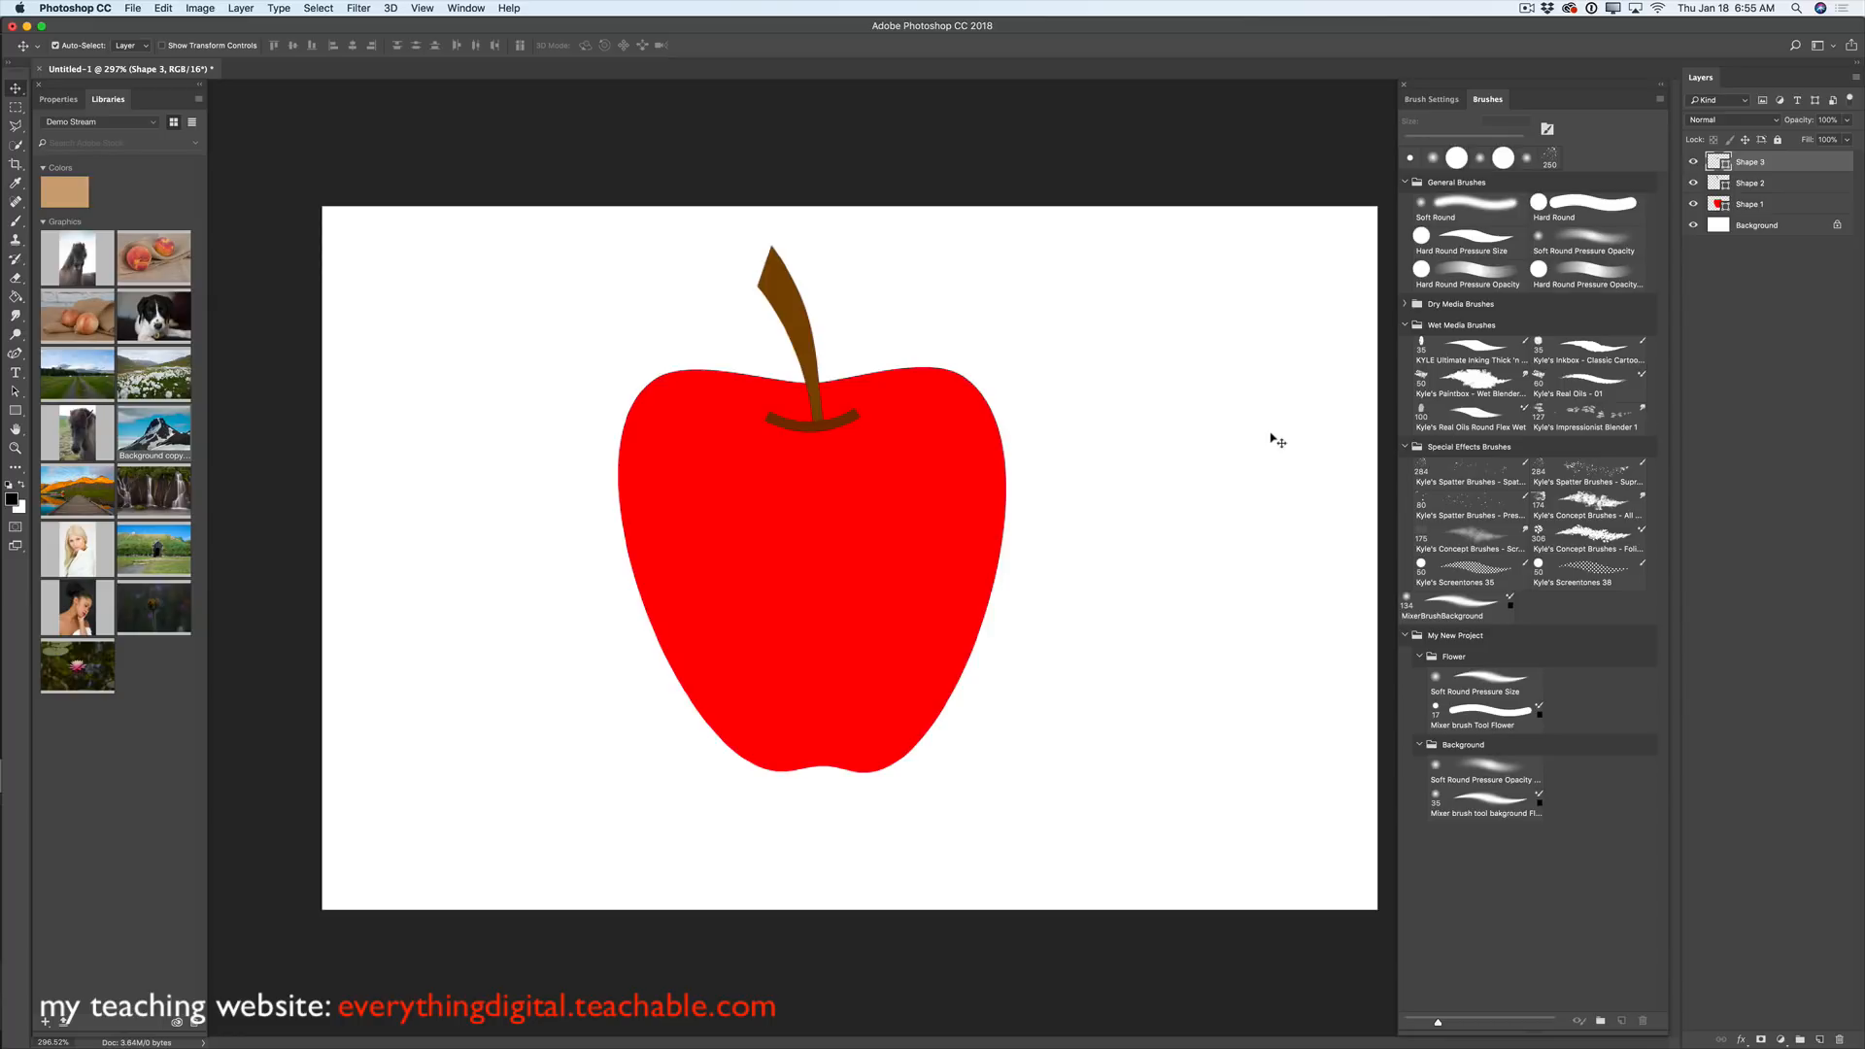
# - Open the portrait from Libraries as a new document and zoom in on it
pyautogui.doubleClick(78, 550)
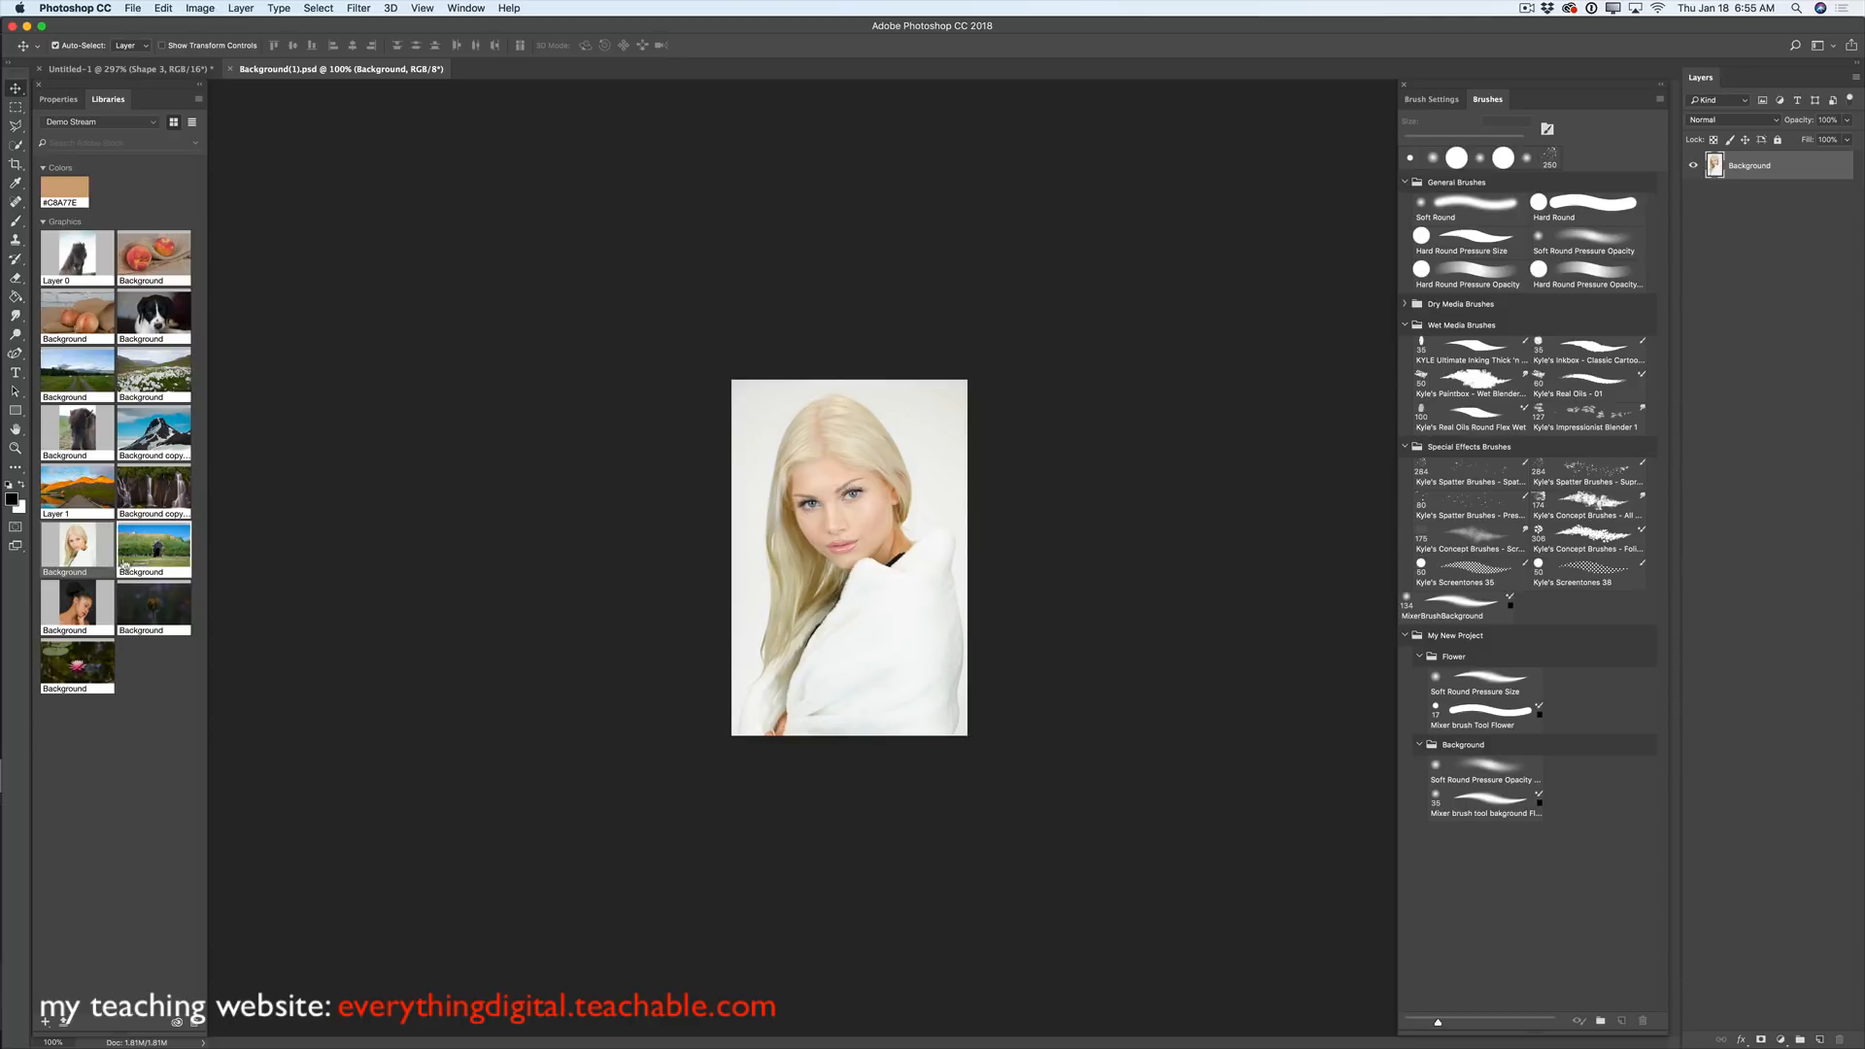
pyautogui.click(15, 448)
pyautogui.moveTo(912, 563); pyautogui.dragTo(964, 601)
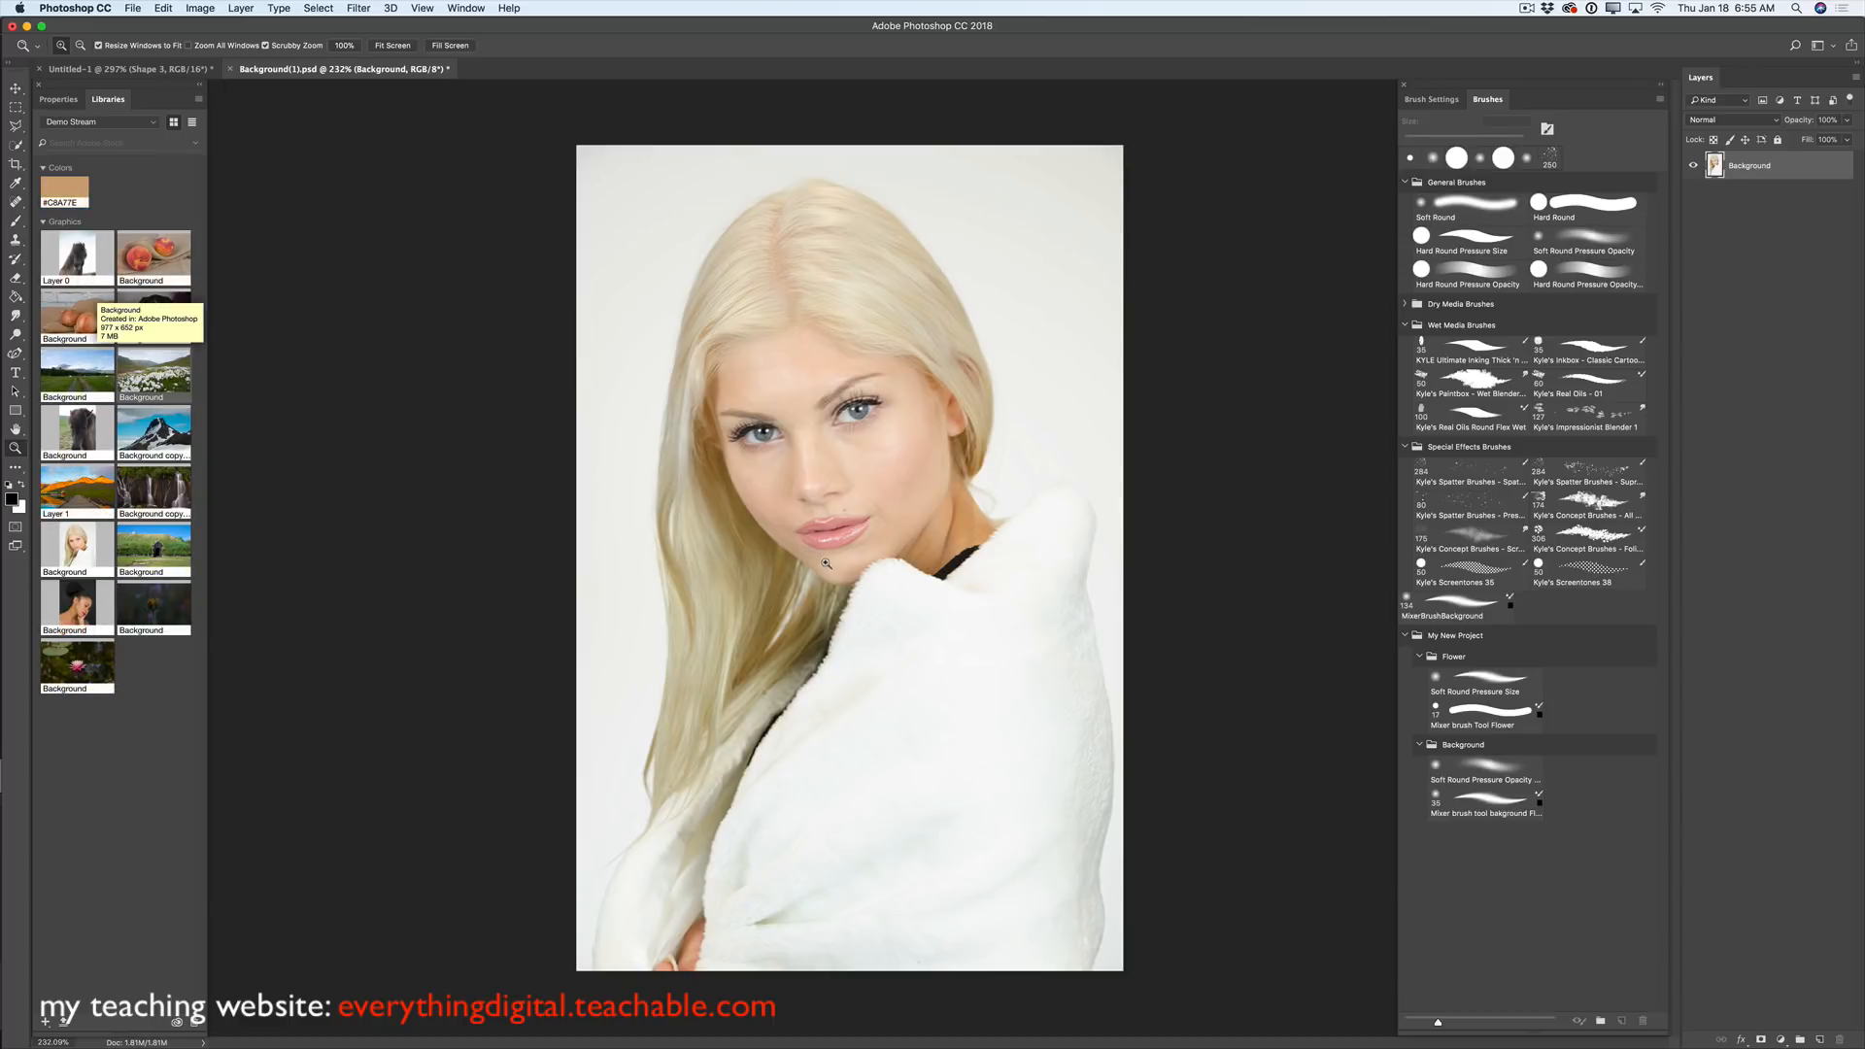
# - Place the cotton-grass field image, enlarge it to fill the canvas, and put it beneath the portrait
pyautogui.moveTo(826, 563); pyautogui.dragTo(825, 562)
pyautogui.moveTo(548, 376); pyautogui.dragTo(177, 130)
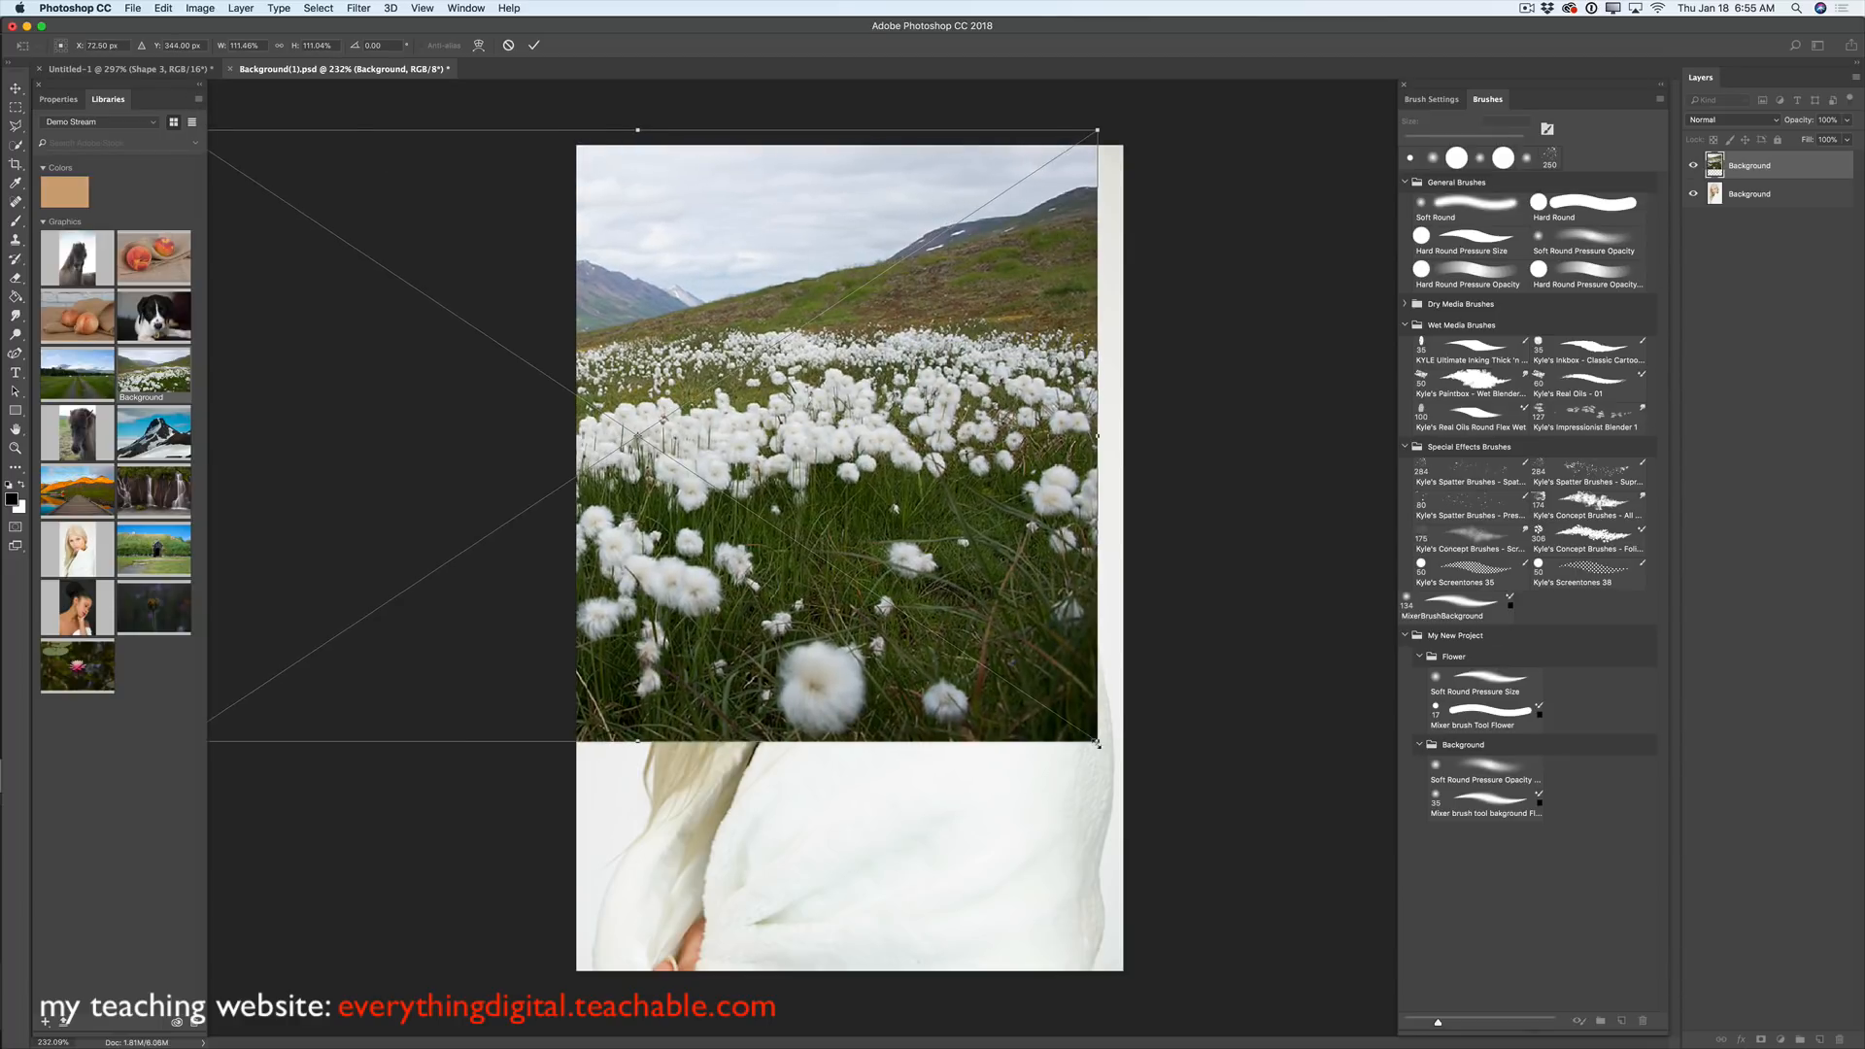
pyautogui.moveTo(1098, 743); pyautogui.dragTo(1533, 1025)
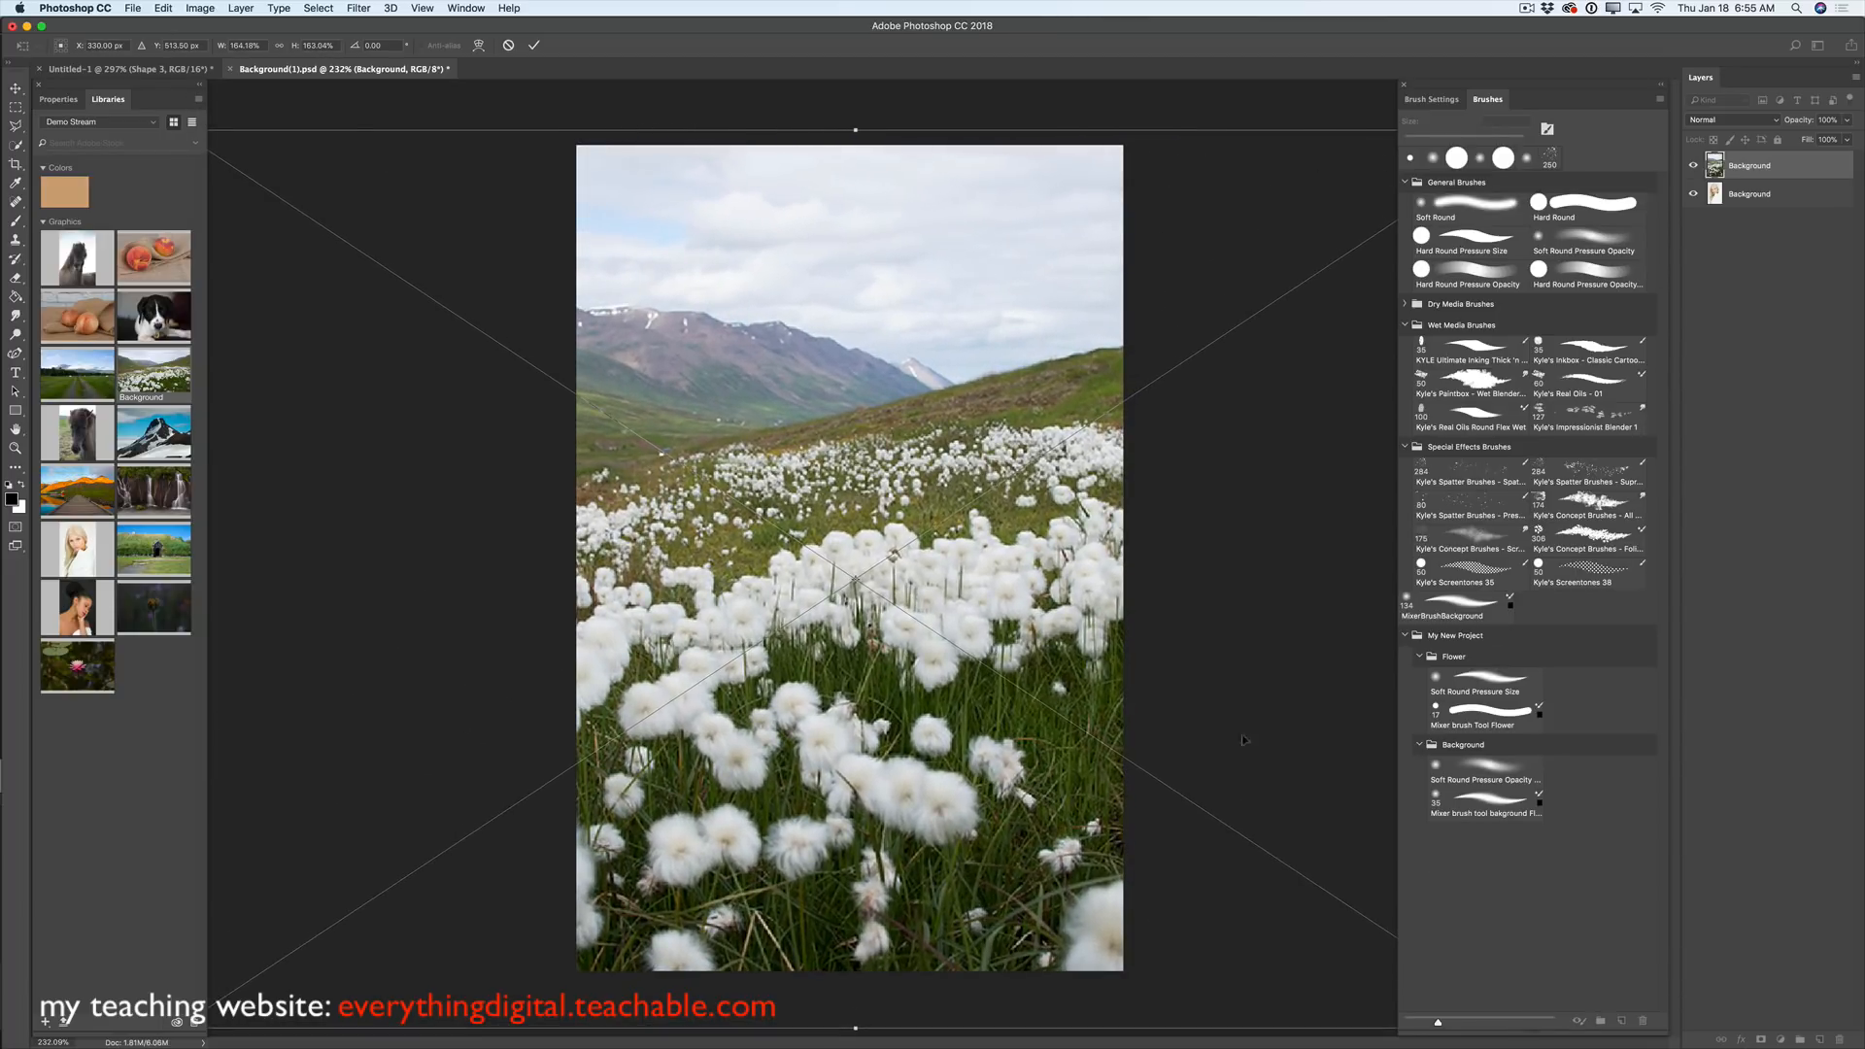
pyautogui.moveTo(886, 473); pyautogui.dragTo(869, 459)
pyautogui.click(533, 44)
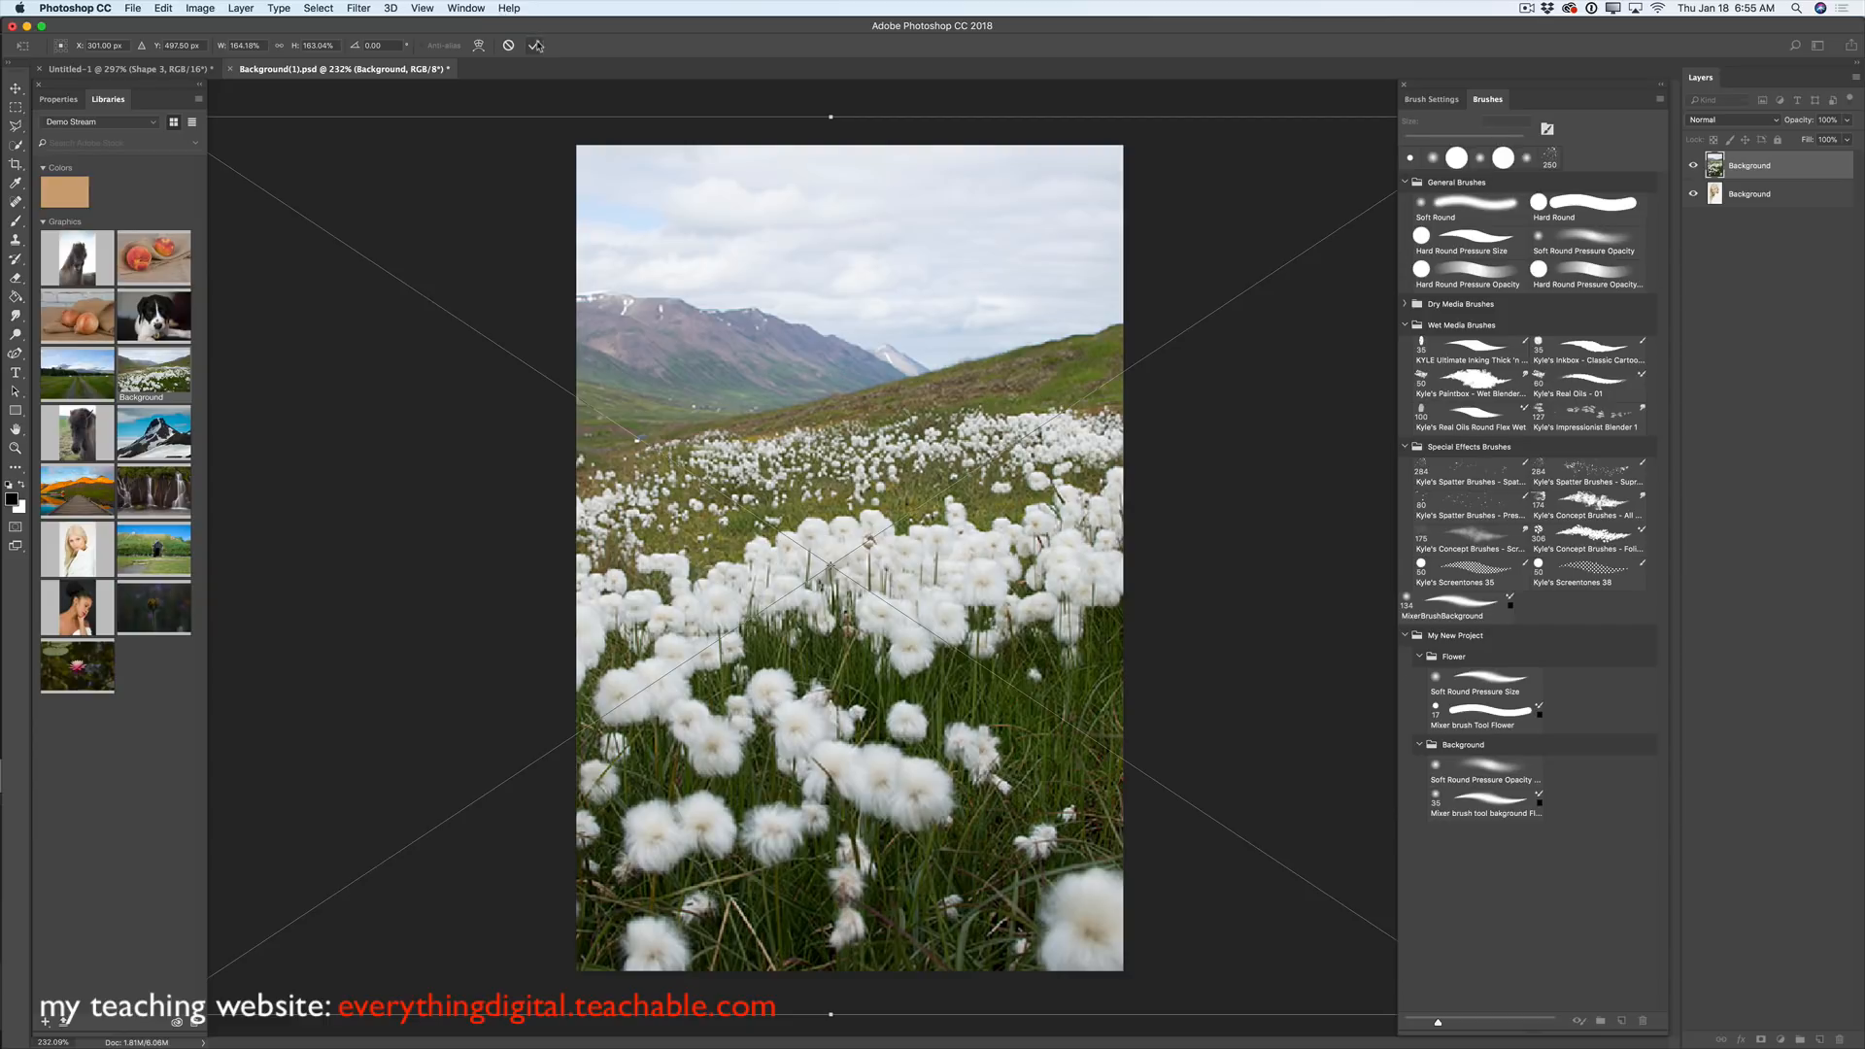
pyautogui.press('z')
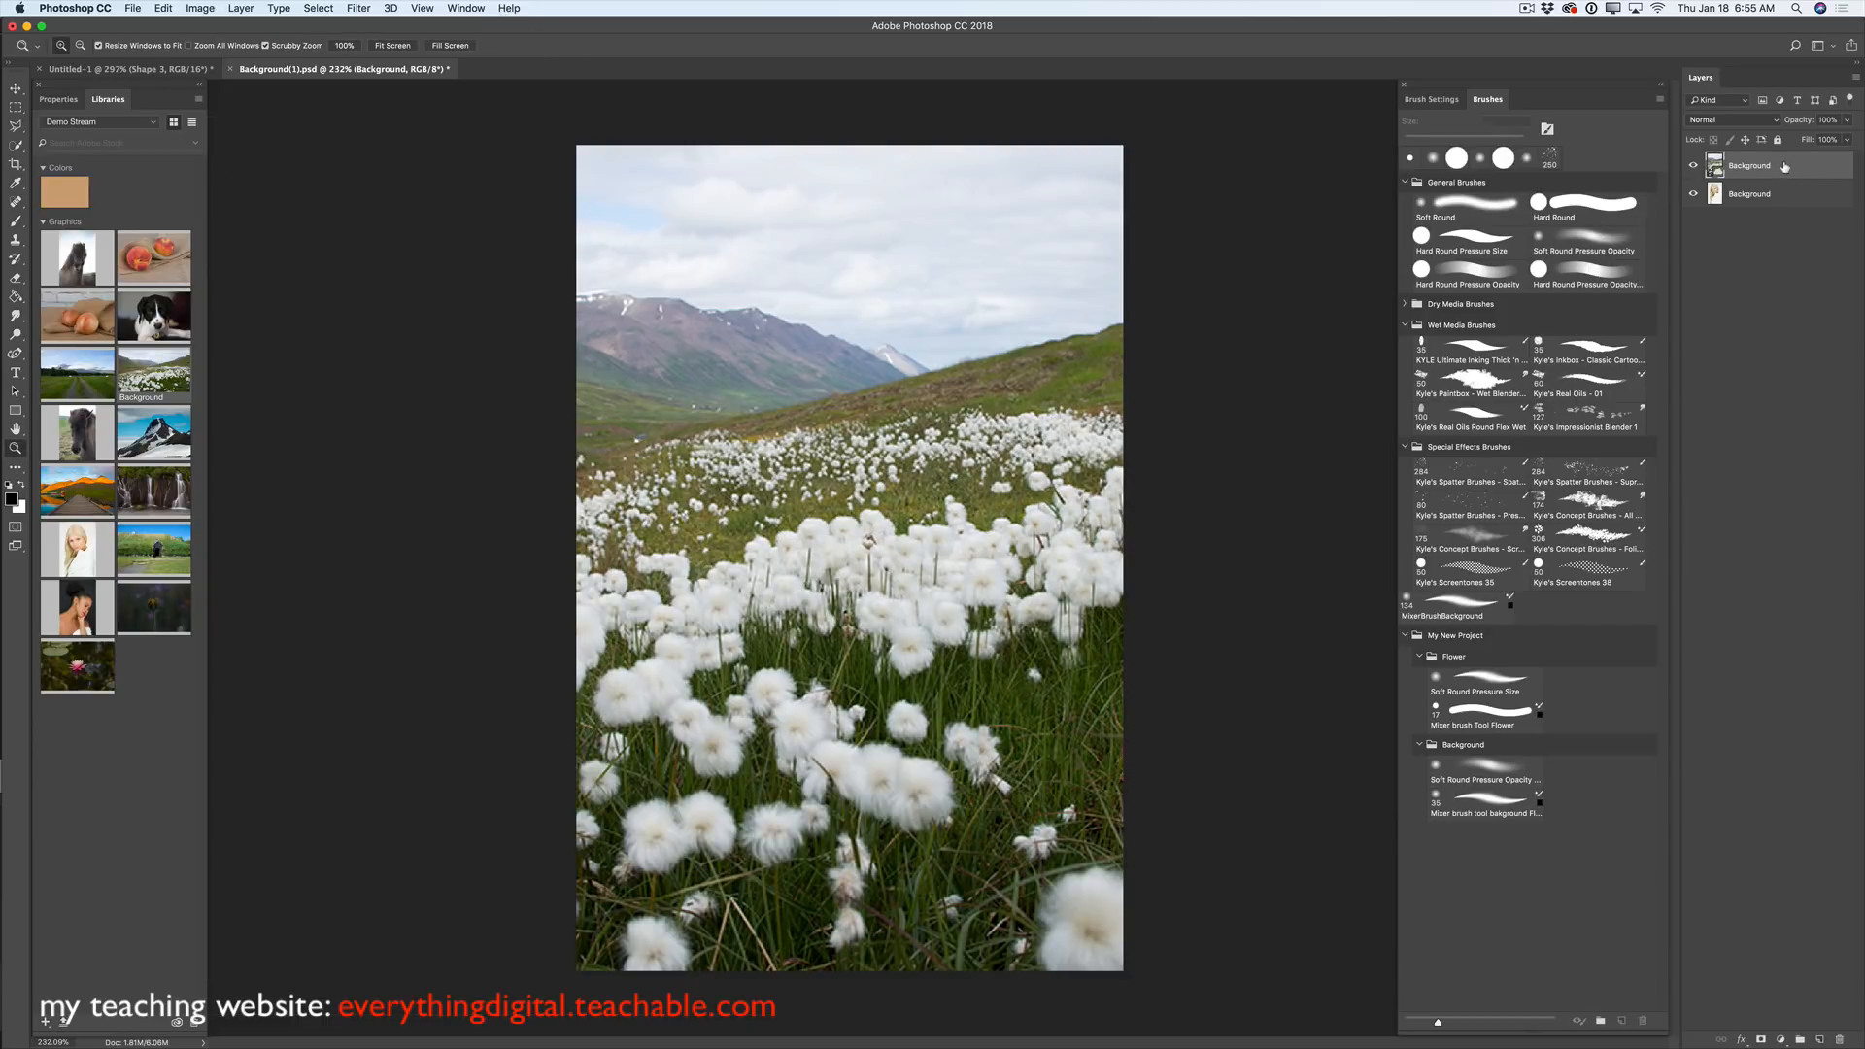
pyautogui.moveTo(1780, 171); pyautogui.dragTo(1792, 216)
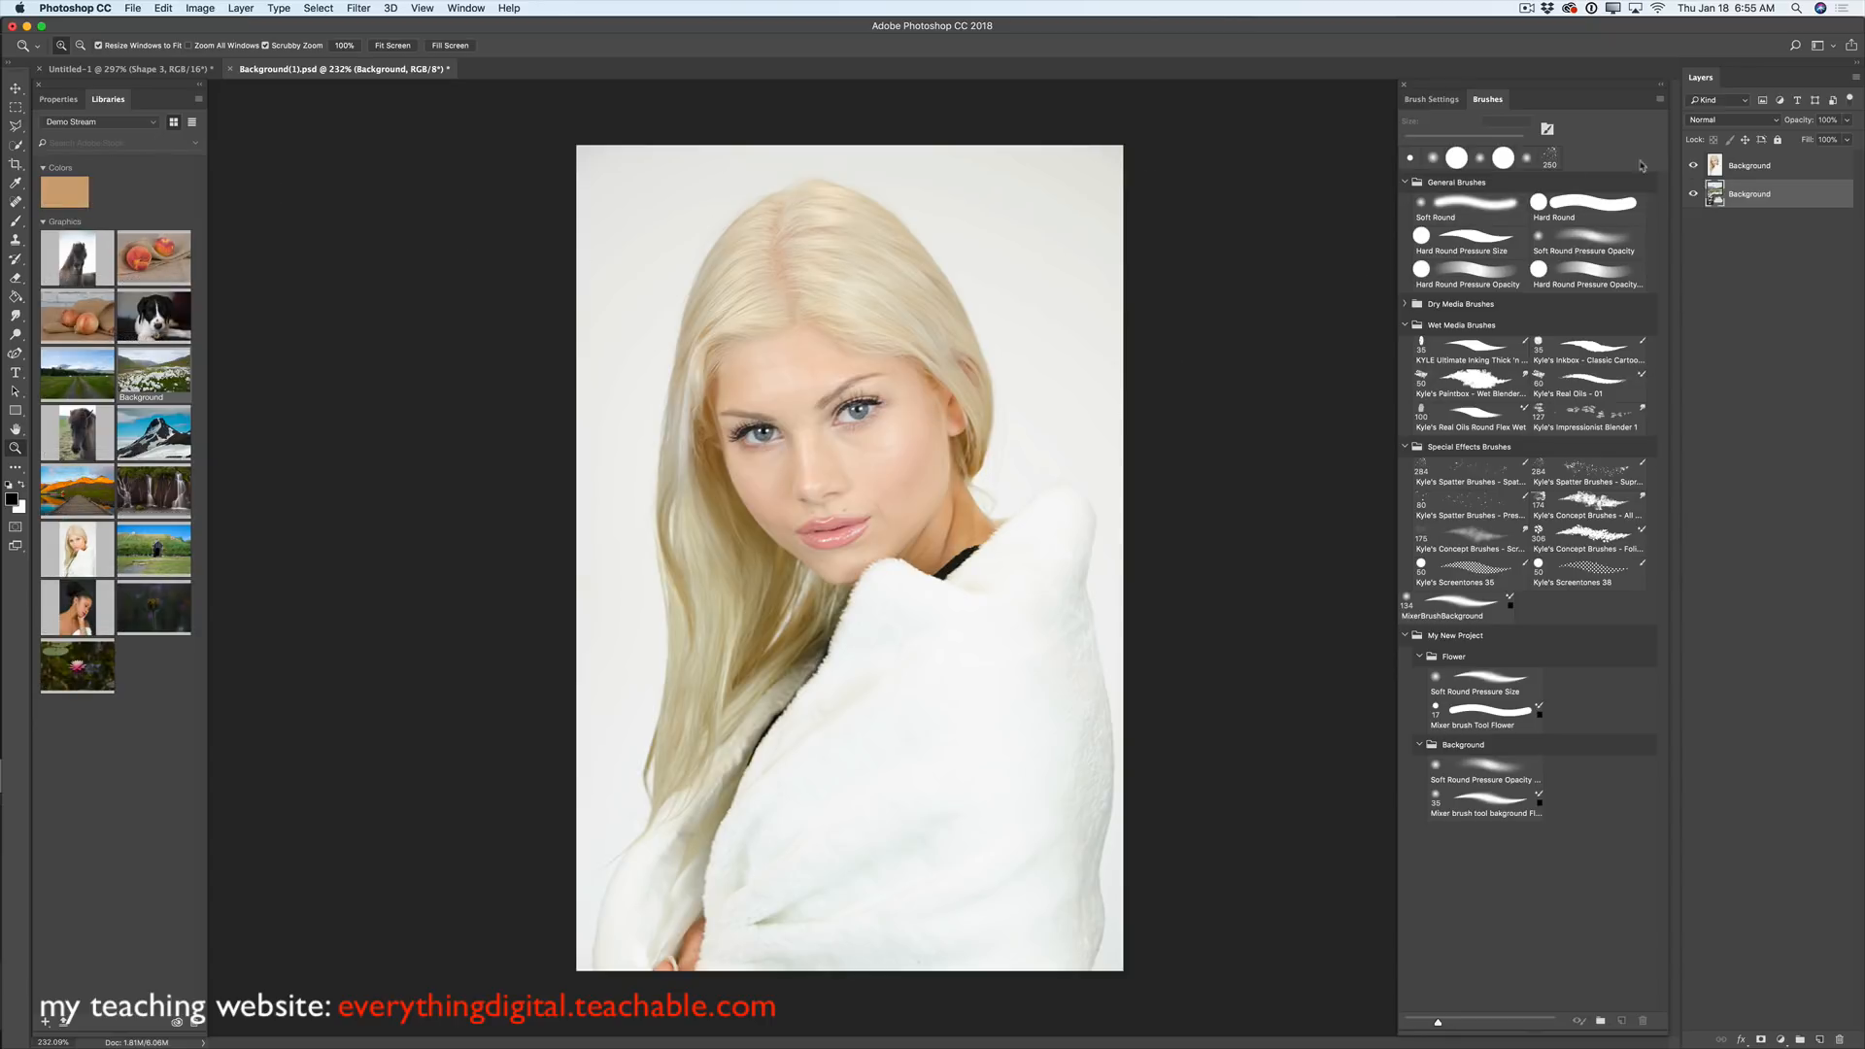
# - Select the portrait layer and set the Pen tool to Path mode
pyautogui.click(1767, 176)
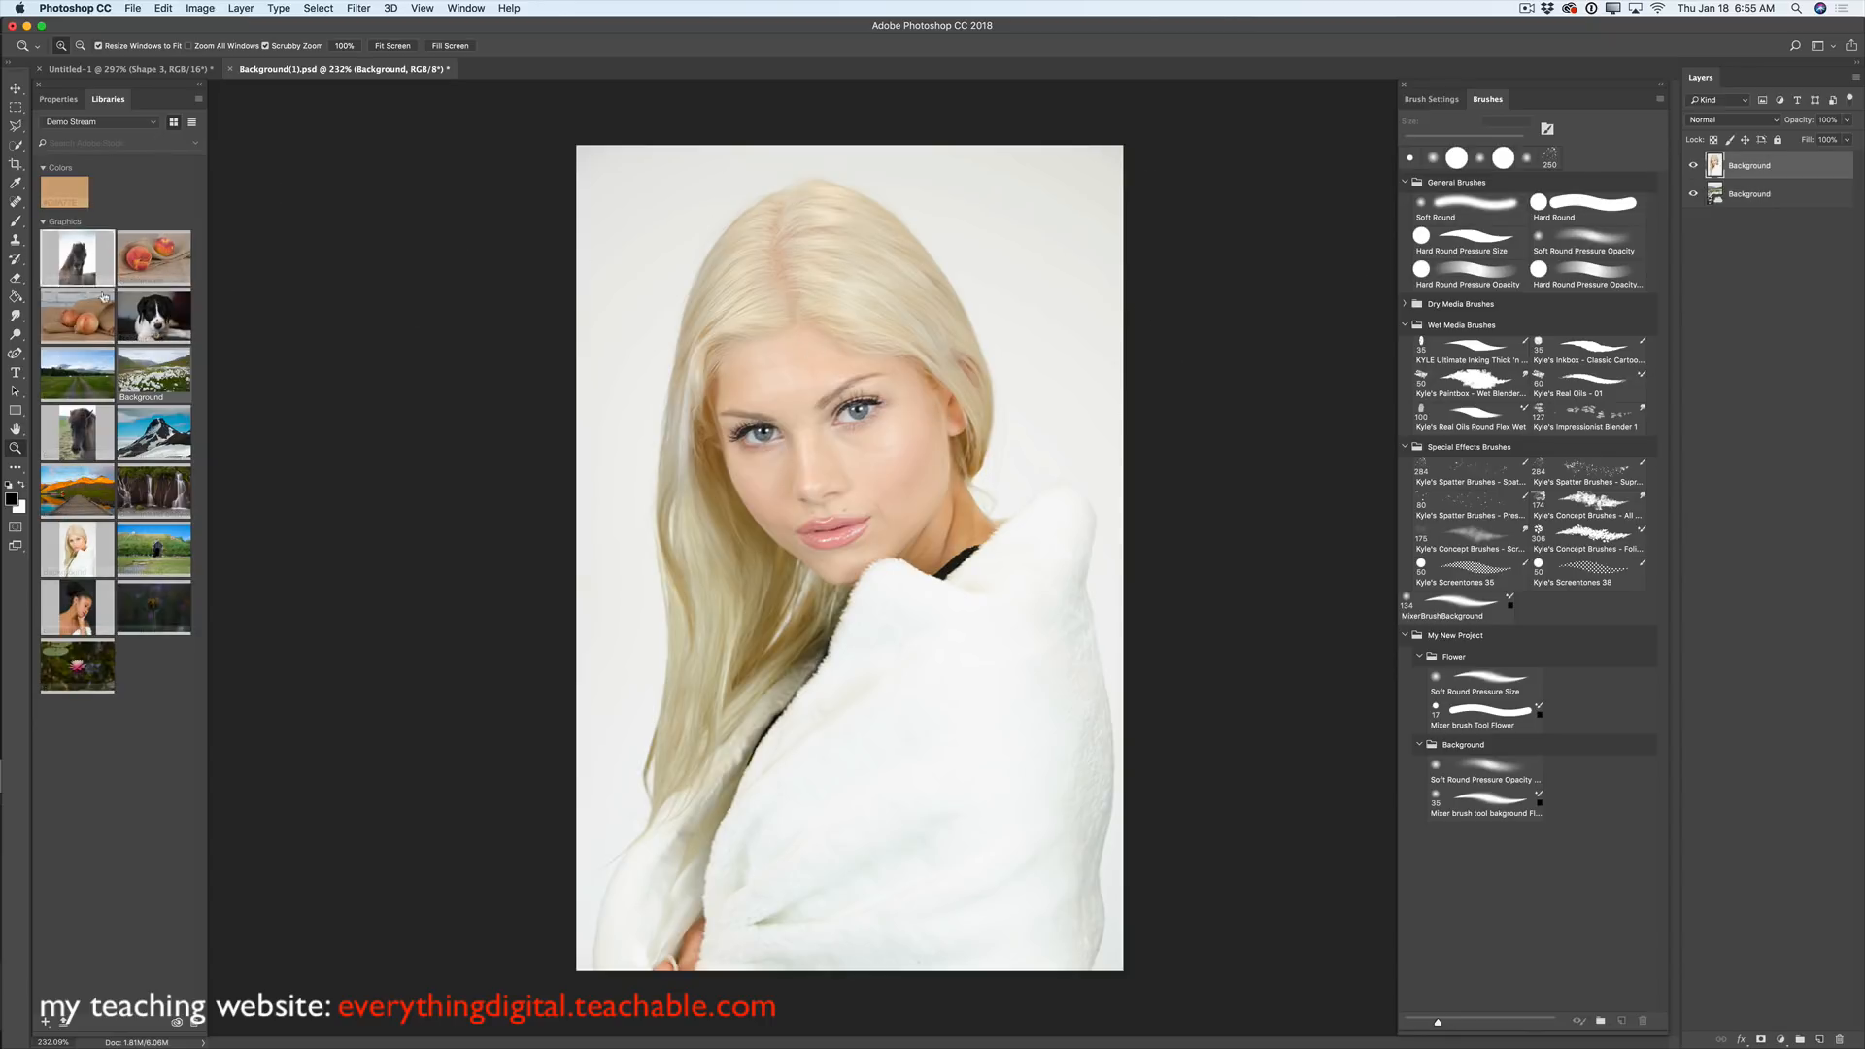
pyautogui.click(17, 354)
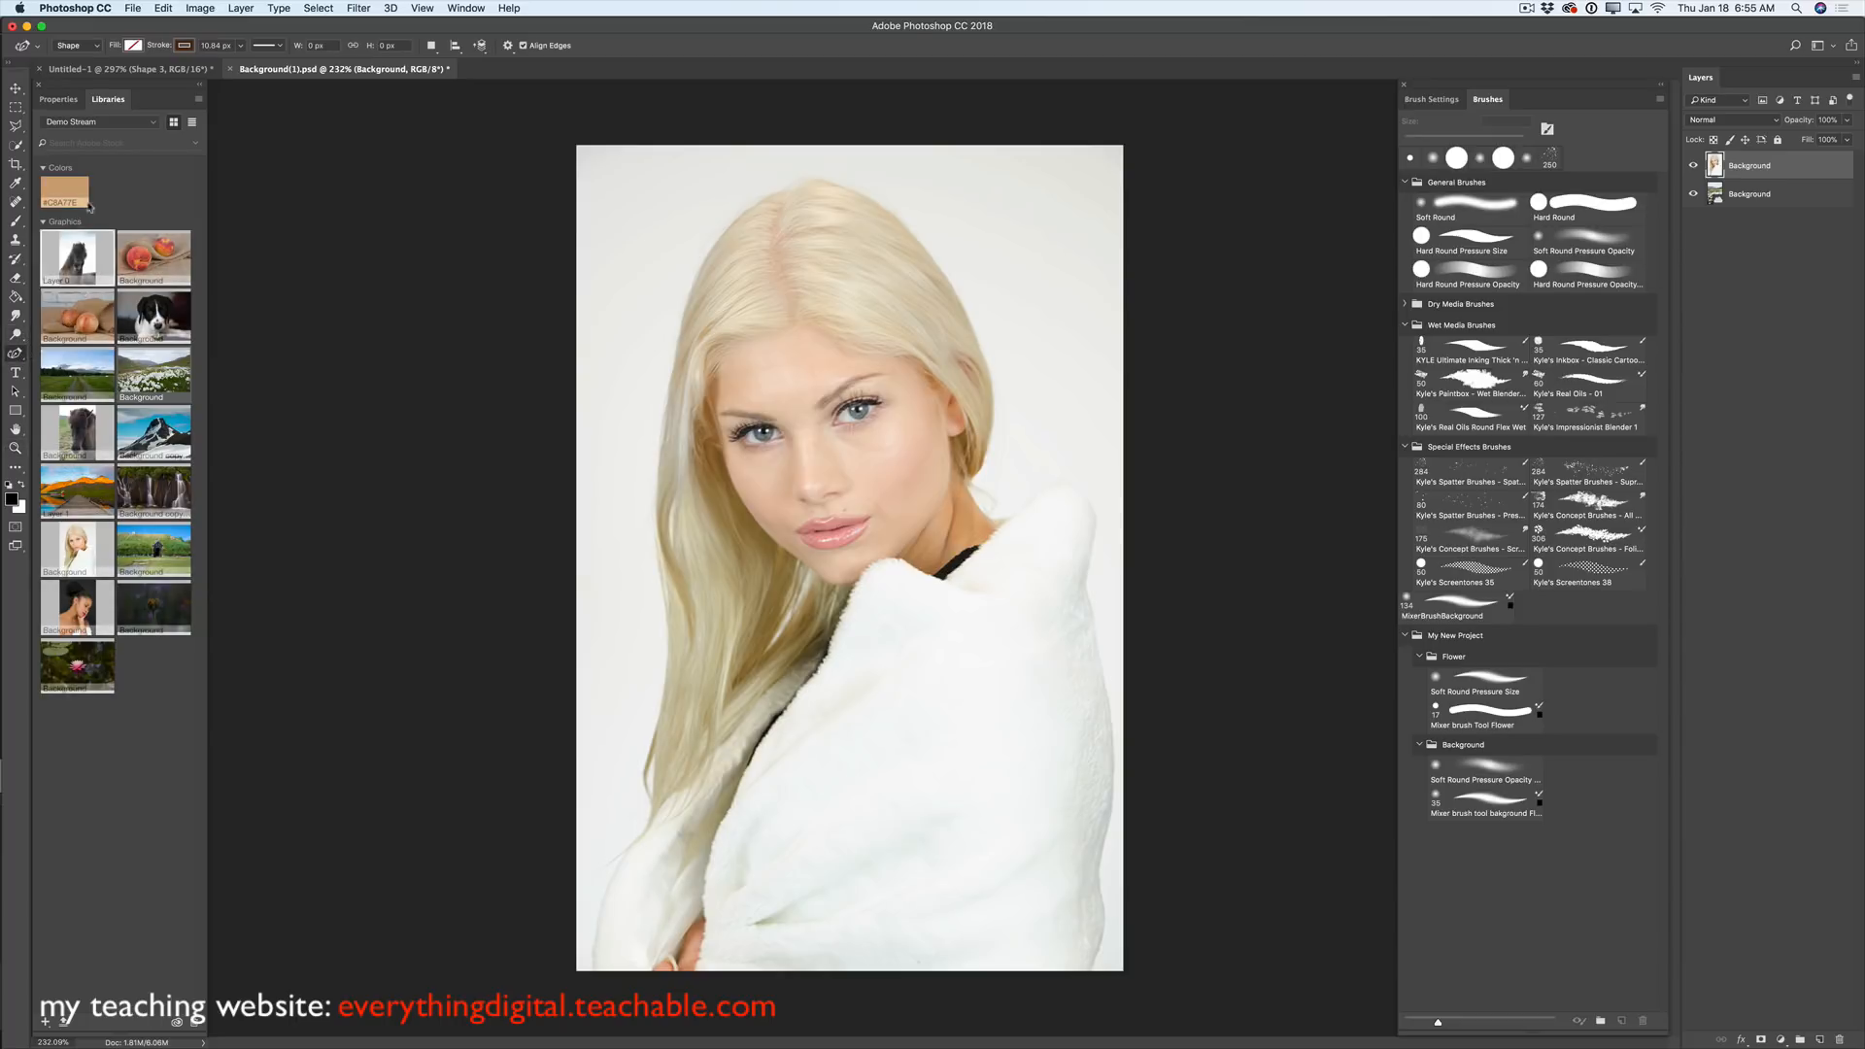
pyautogui.click(95, 49)
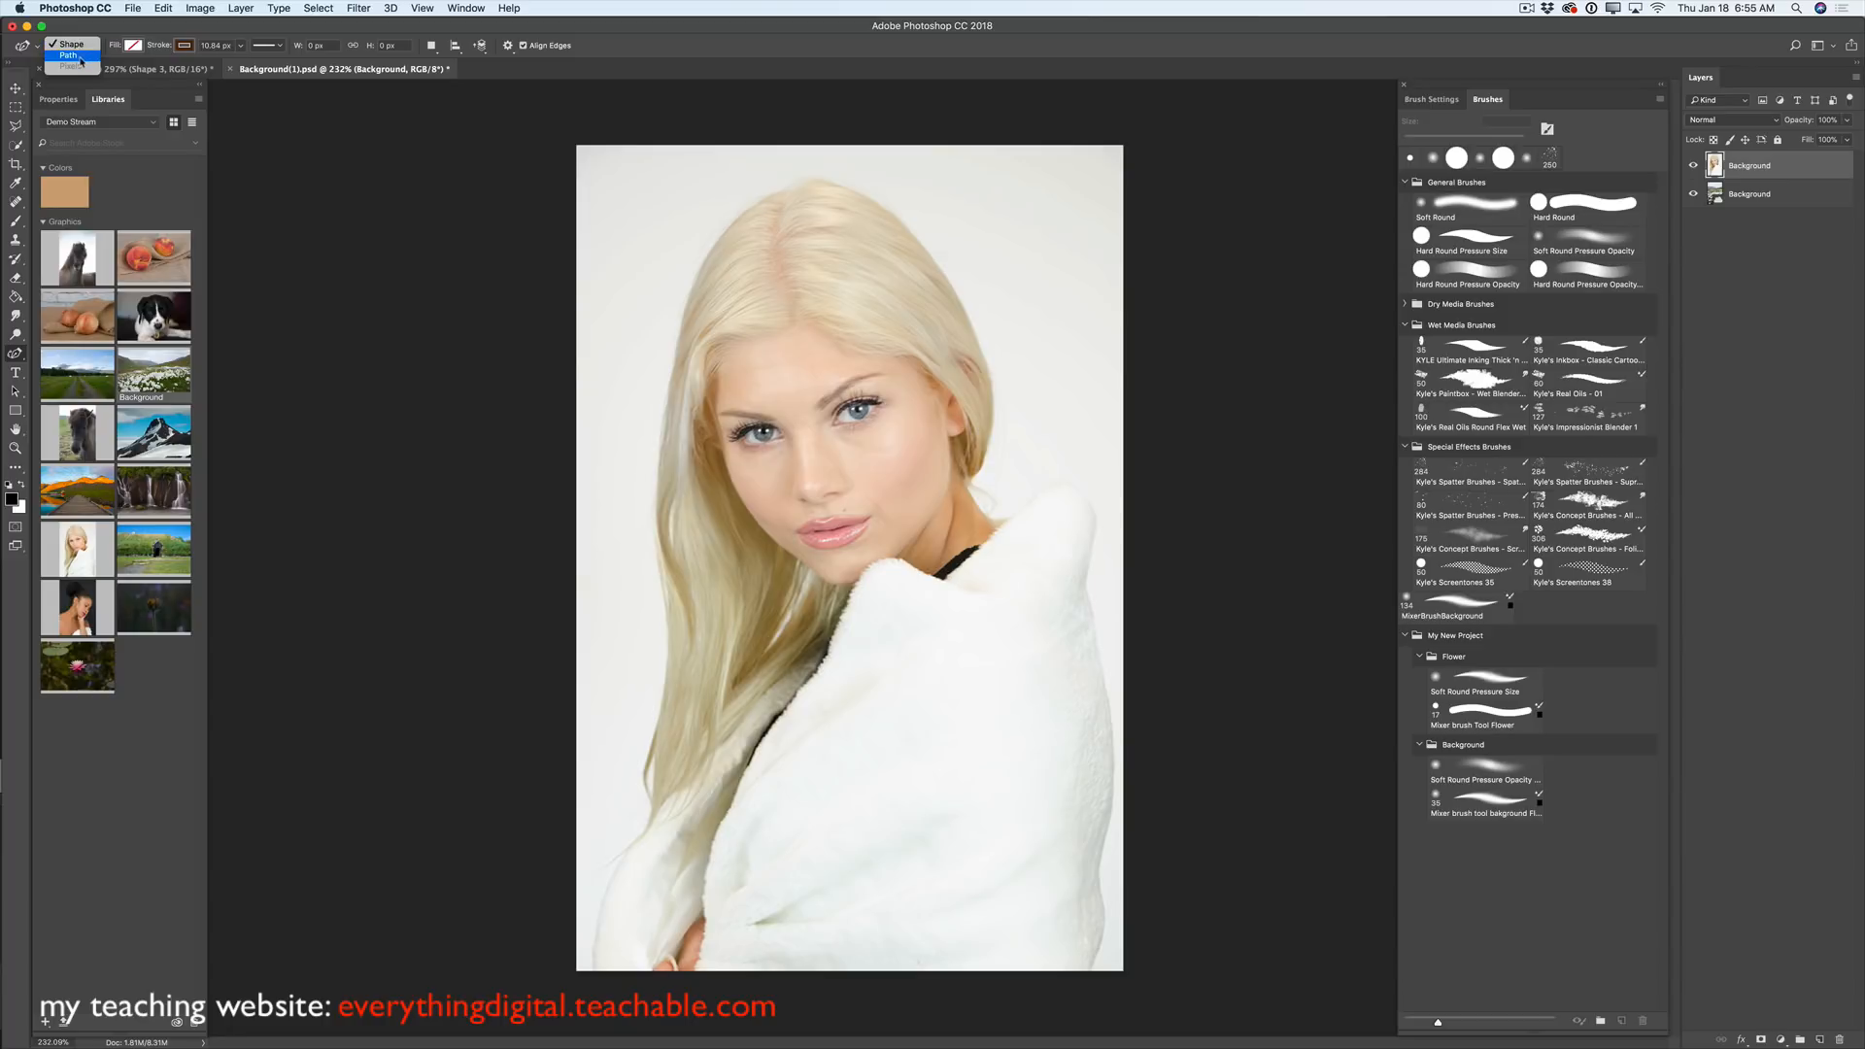
pyautogui.click(70, 55)
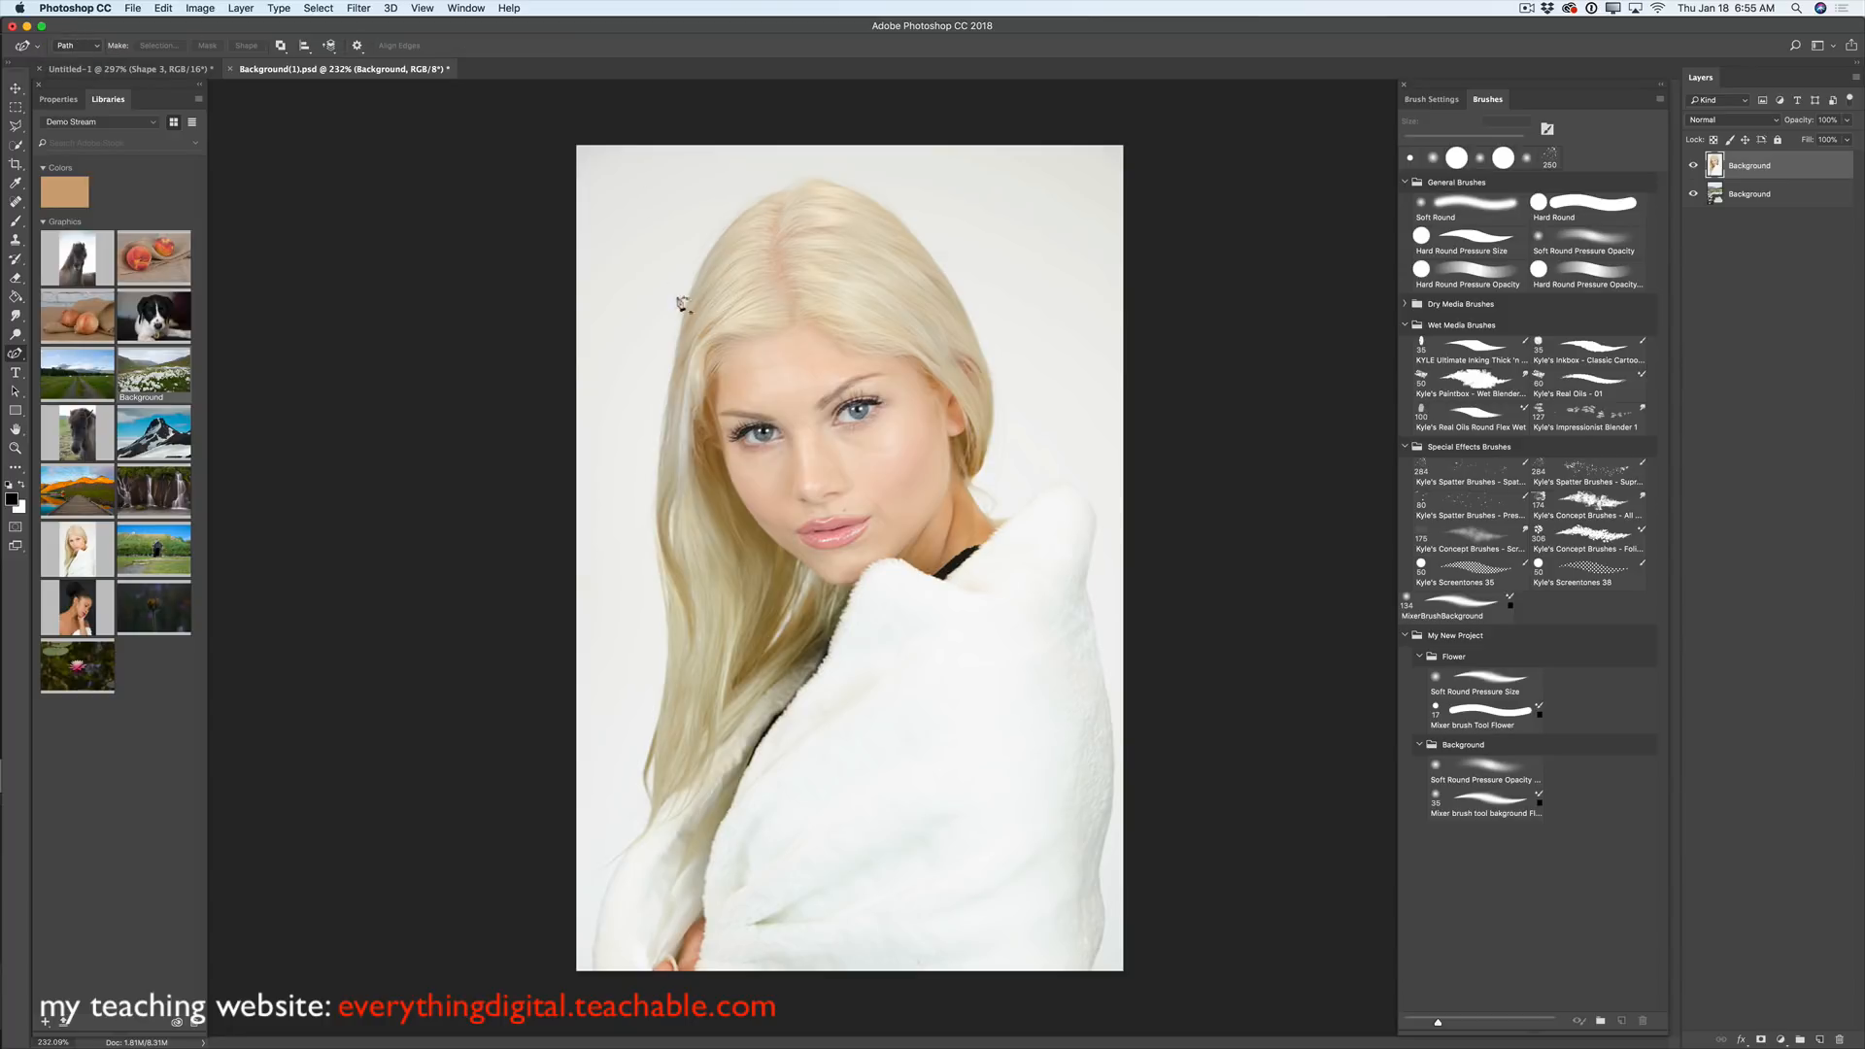
# - Trace the path up the left hair, over the crown, down the right hair edge and along the wrap's top
pyautogui.click(661, 436)
pyautogui.click(696, 278)
pyautogui.moveTo(762, 202); pyautogui.dragTo(783, 204)
pyautogui.click(820, 182)
pyautogui.click(903, 224)
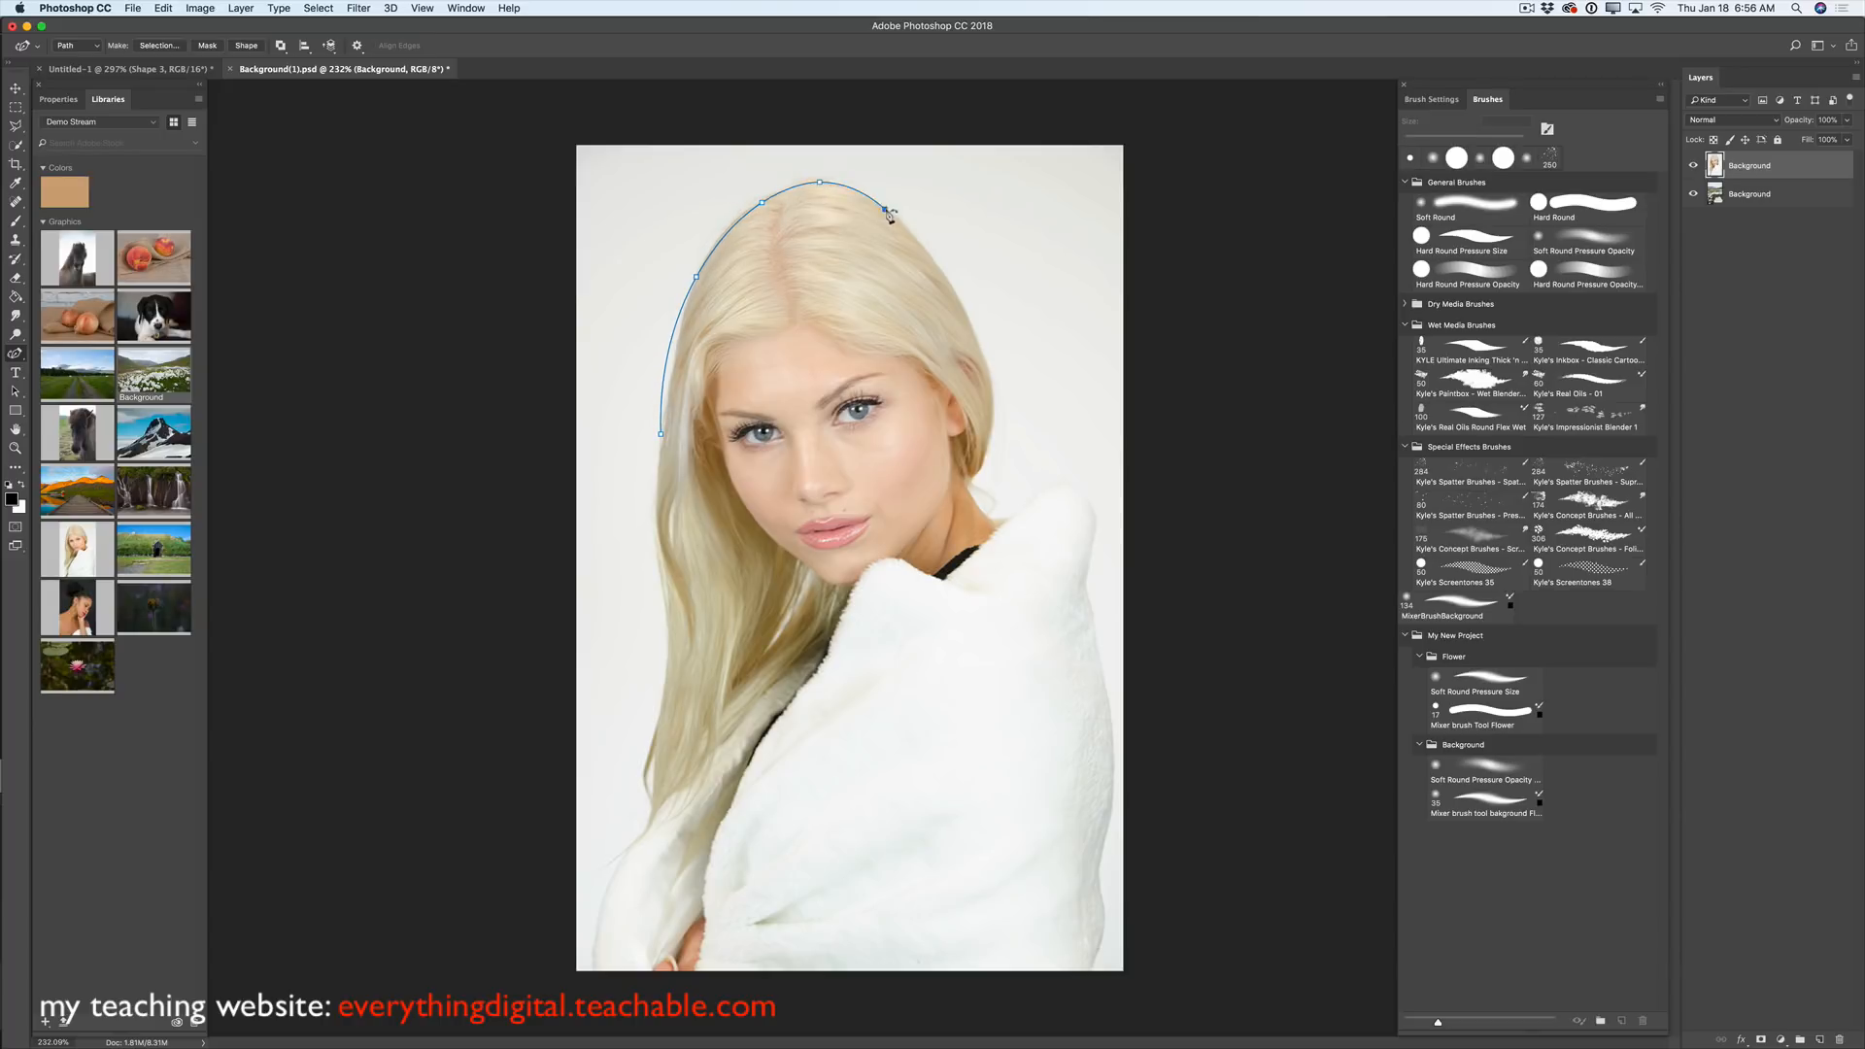
pyautogui.click(981, 345)
pyautogui.click(986, 454)
pyautogui.click(965, 486)
pyautogui.click(976, 507)
pyautogui.click(1002, 520)
pyautogui.click(1028, 504)
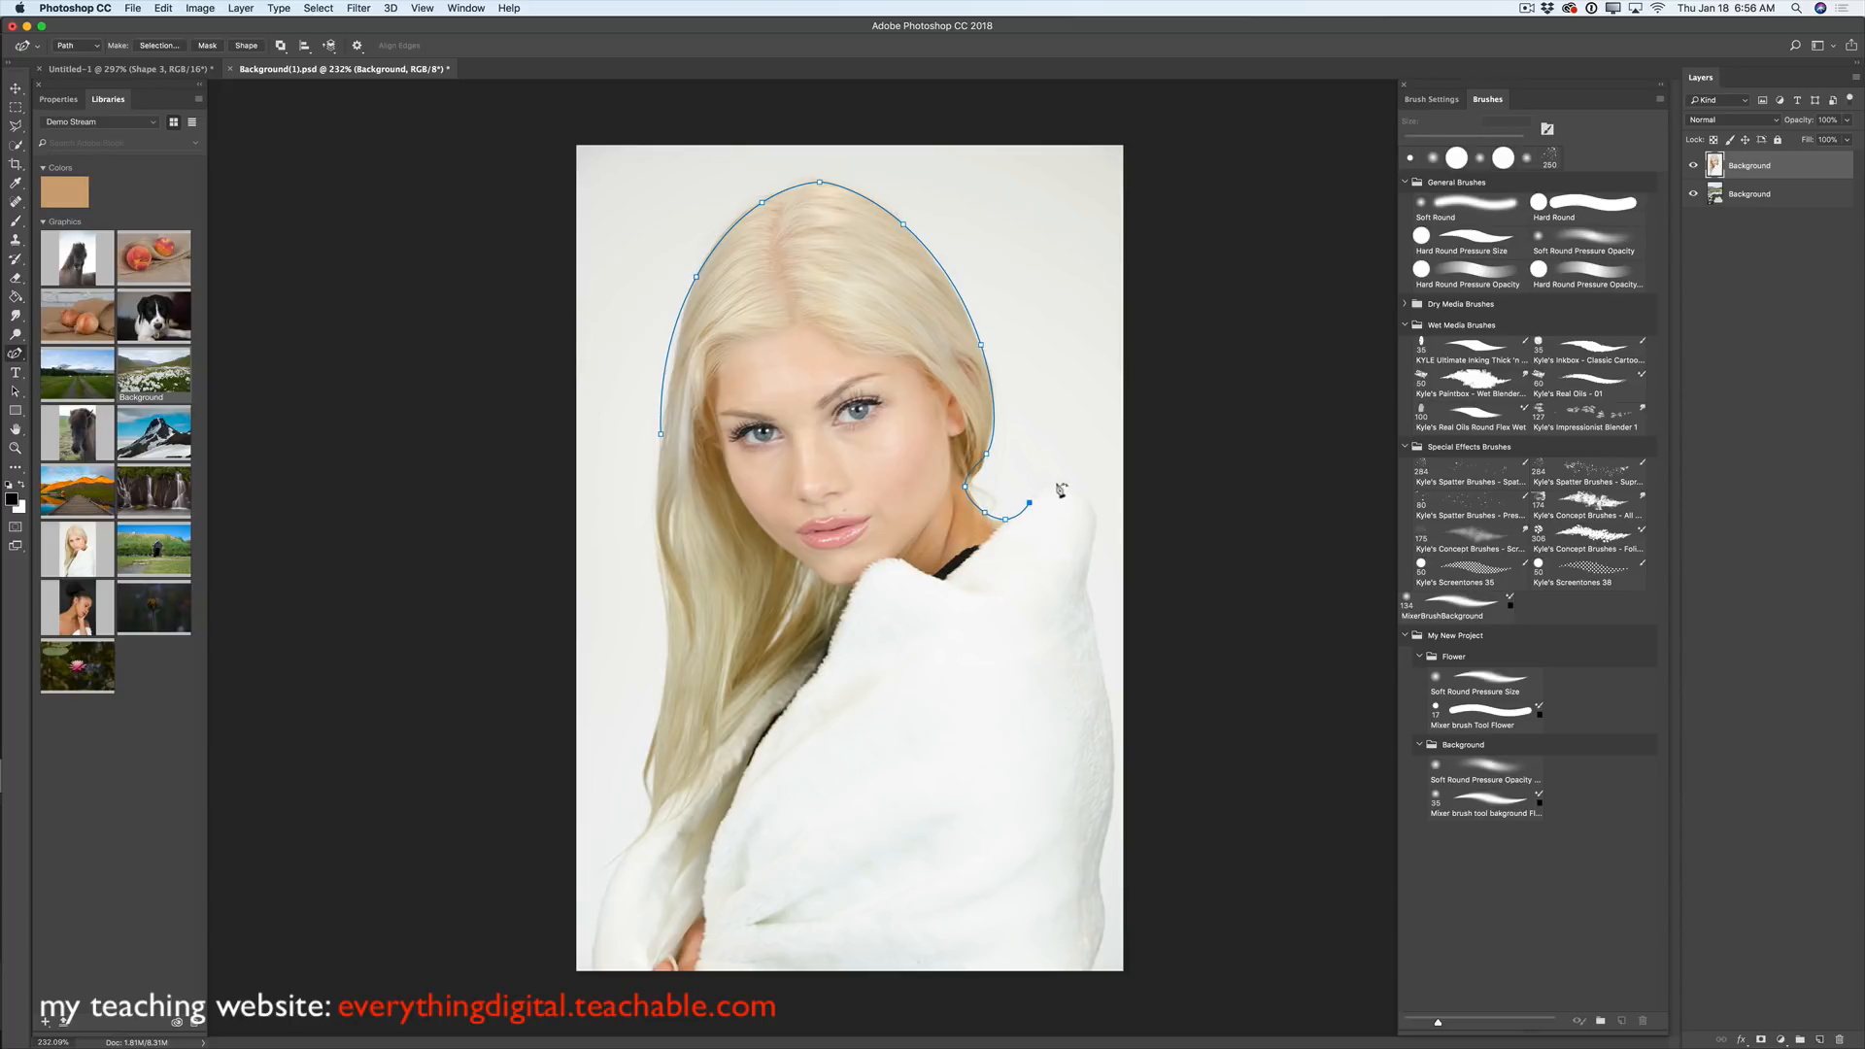
pyautogui.click(1068, 482)
pyautogui.click(1096, 511)
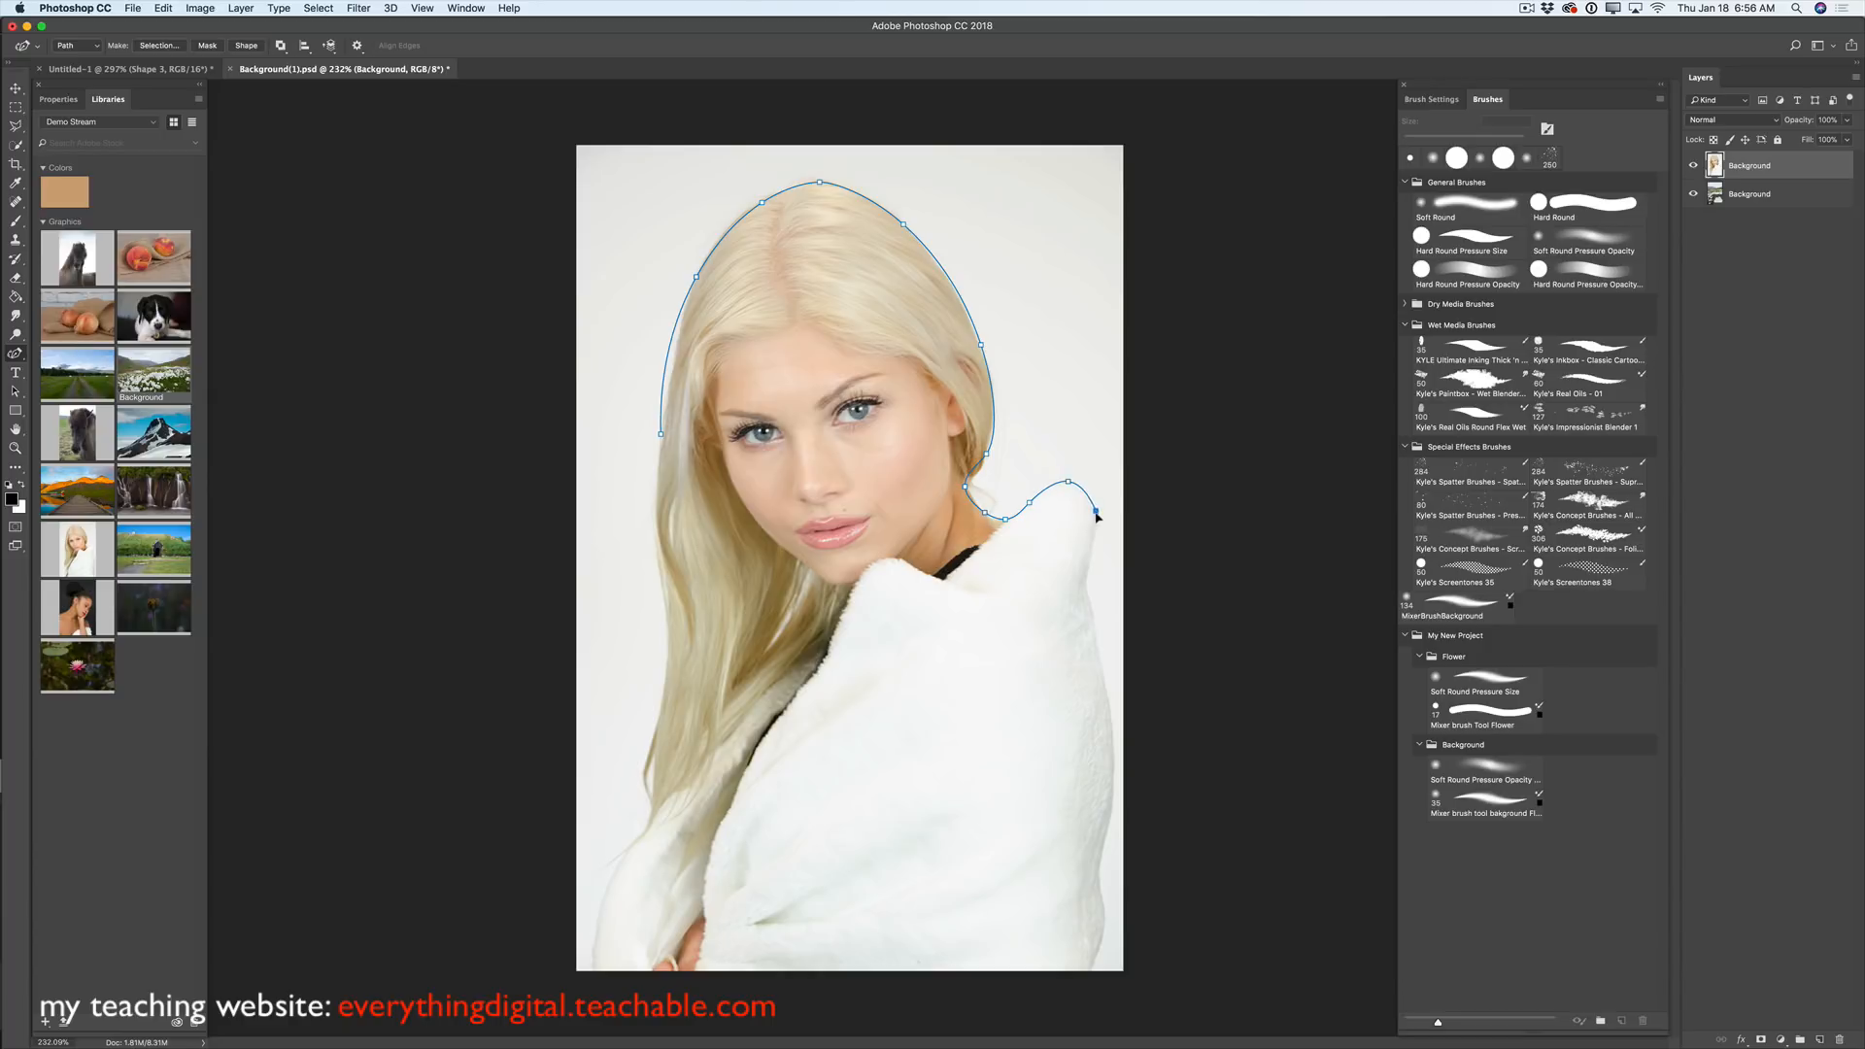
# - Continue the path down the wrap's right edge, along the bottom, up the left side, and close it
pyautogui.click(1084, 590)
pyautogui.click(1113, 781)
pyautogui.click(1098, 876)
pyautogui.click(1104, 928)
pyautogui.click(1086, 969)
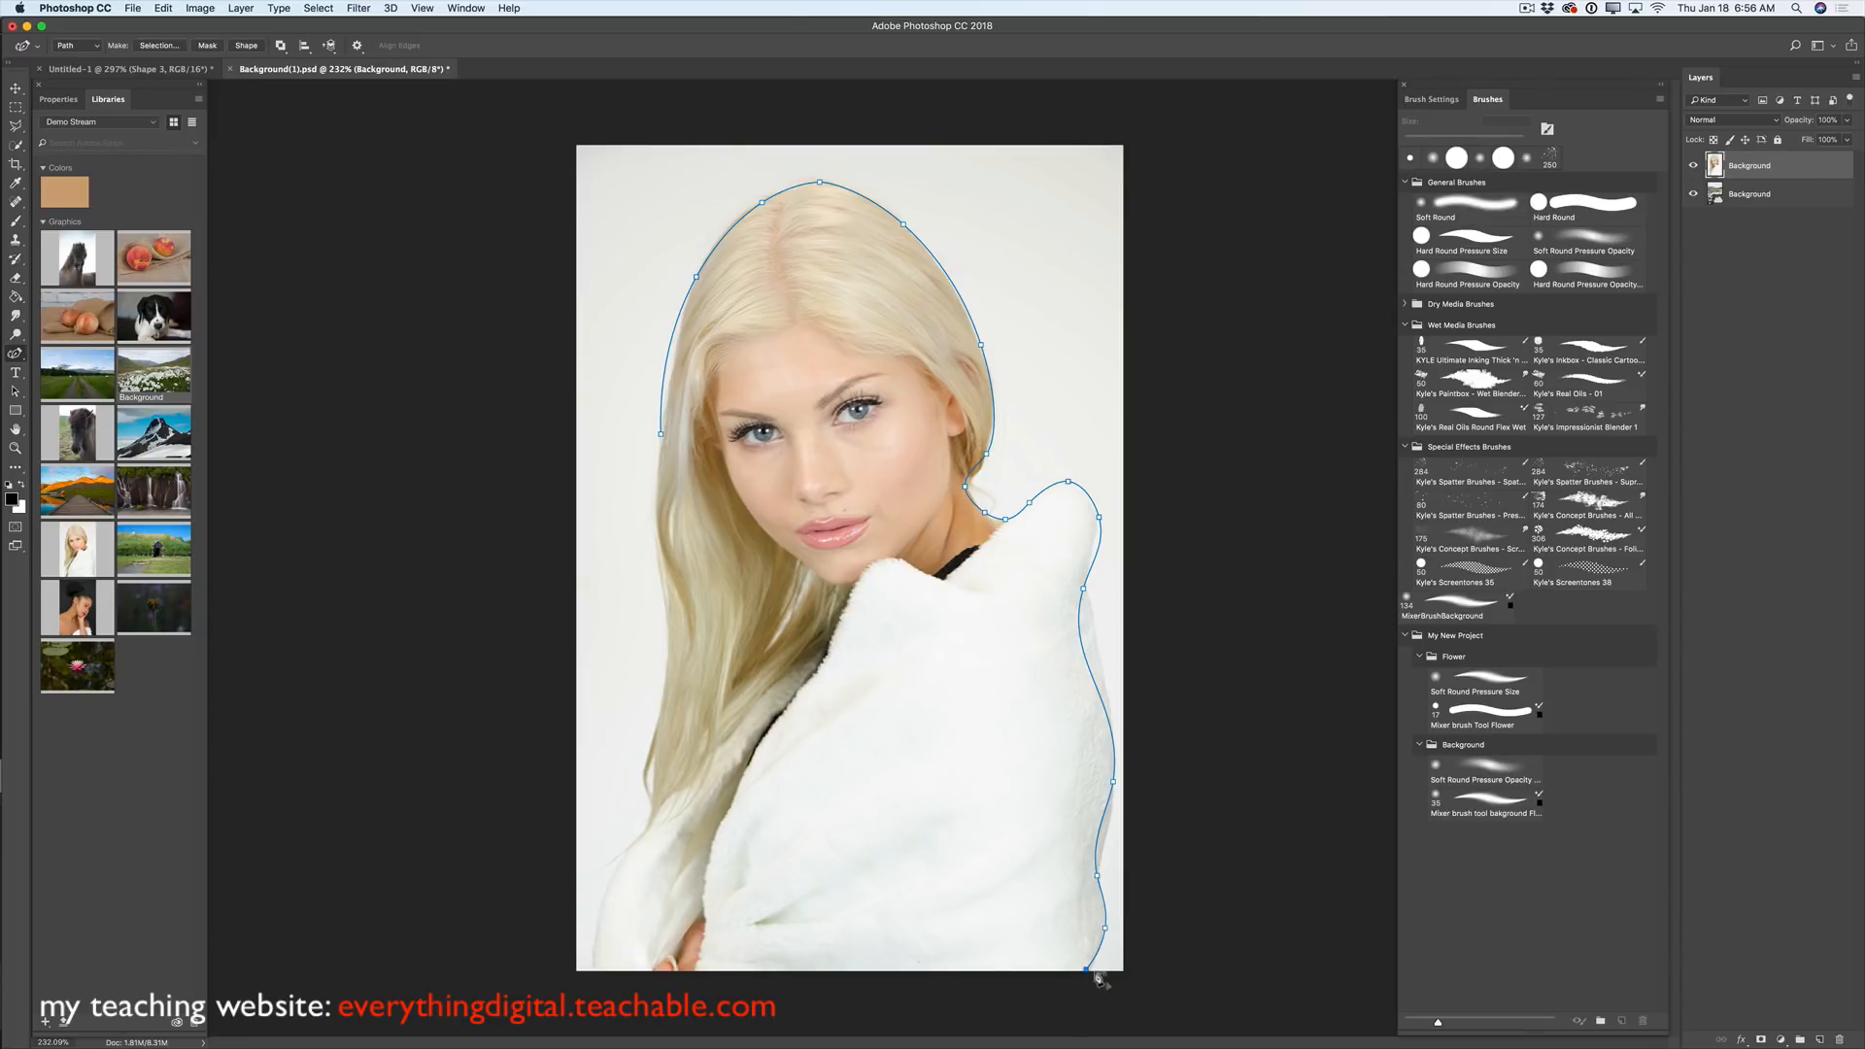
pyautogui.click(591, 971)
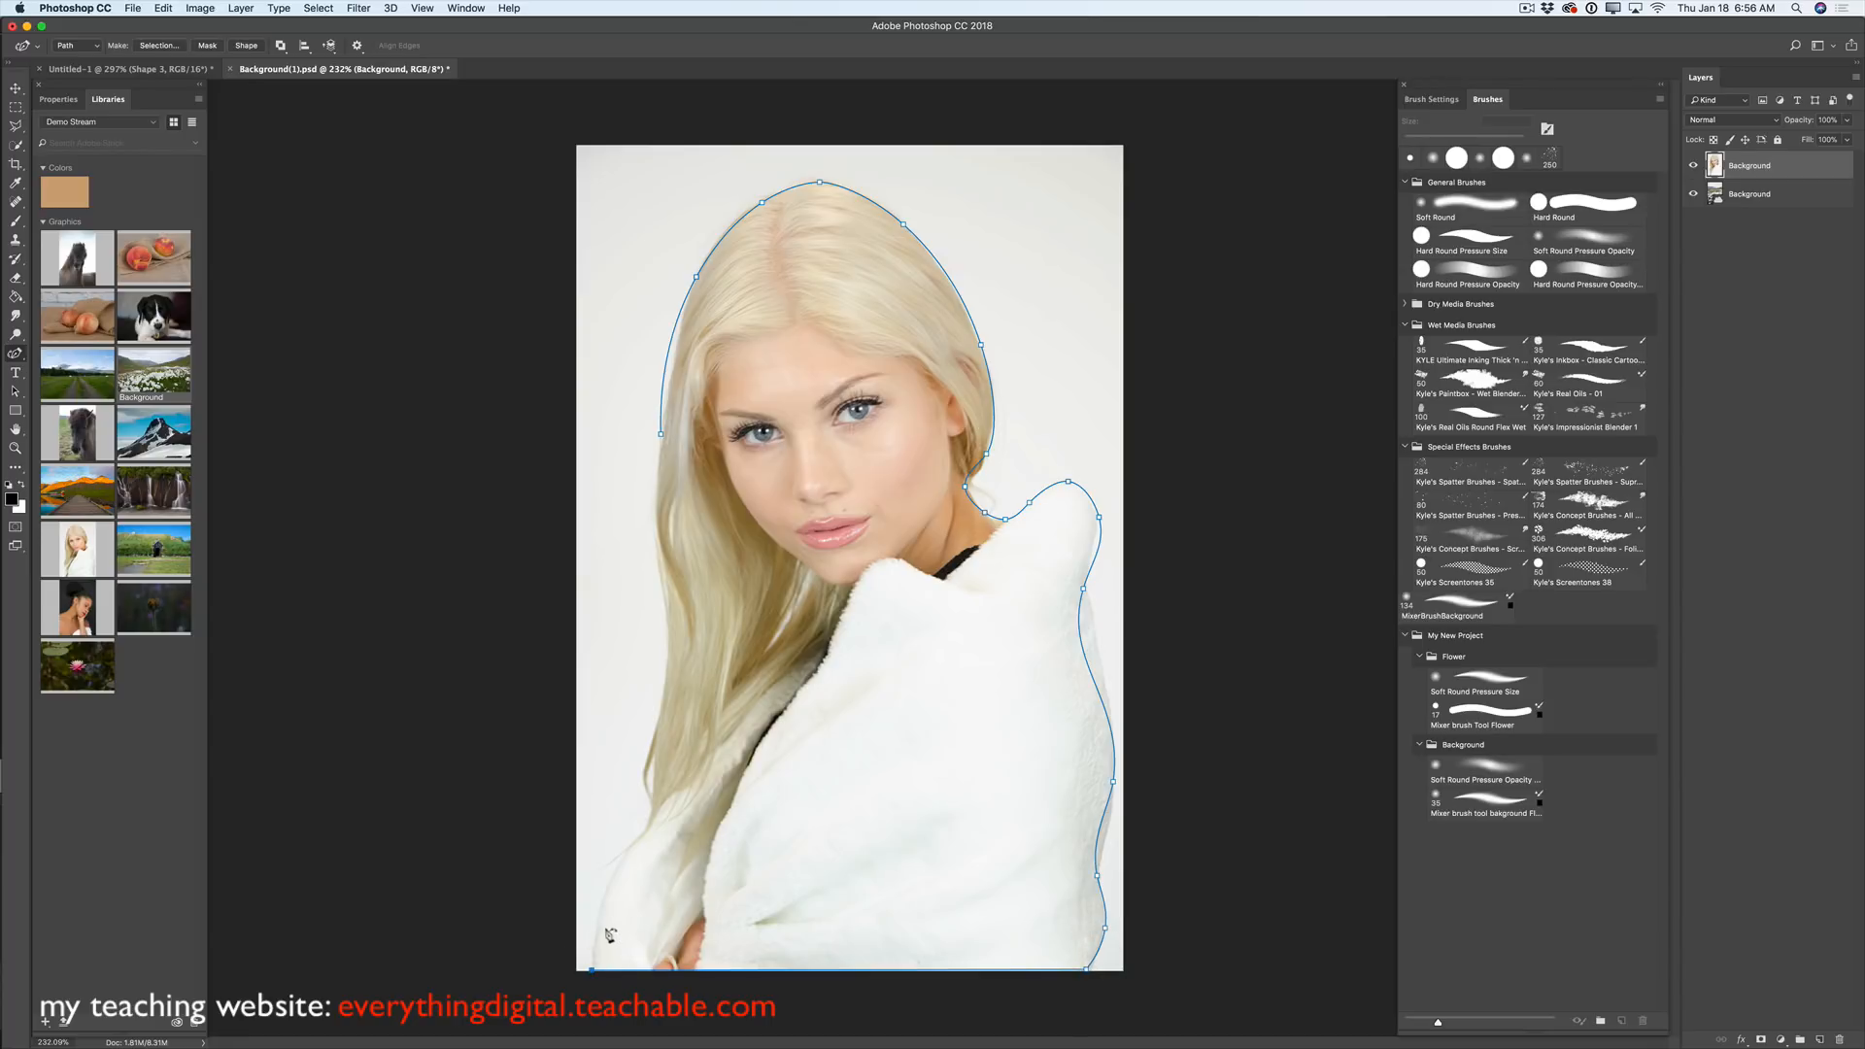
pyautogui.click(619, 862)
pyautogui.click(655, 807)
pyautogui.click(641, 766)
pyautogui.click(663, 708)
pyautogui.click(662, 588)
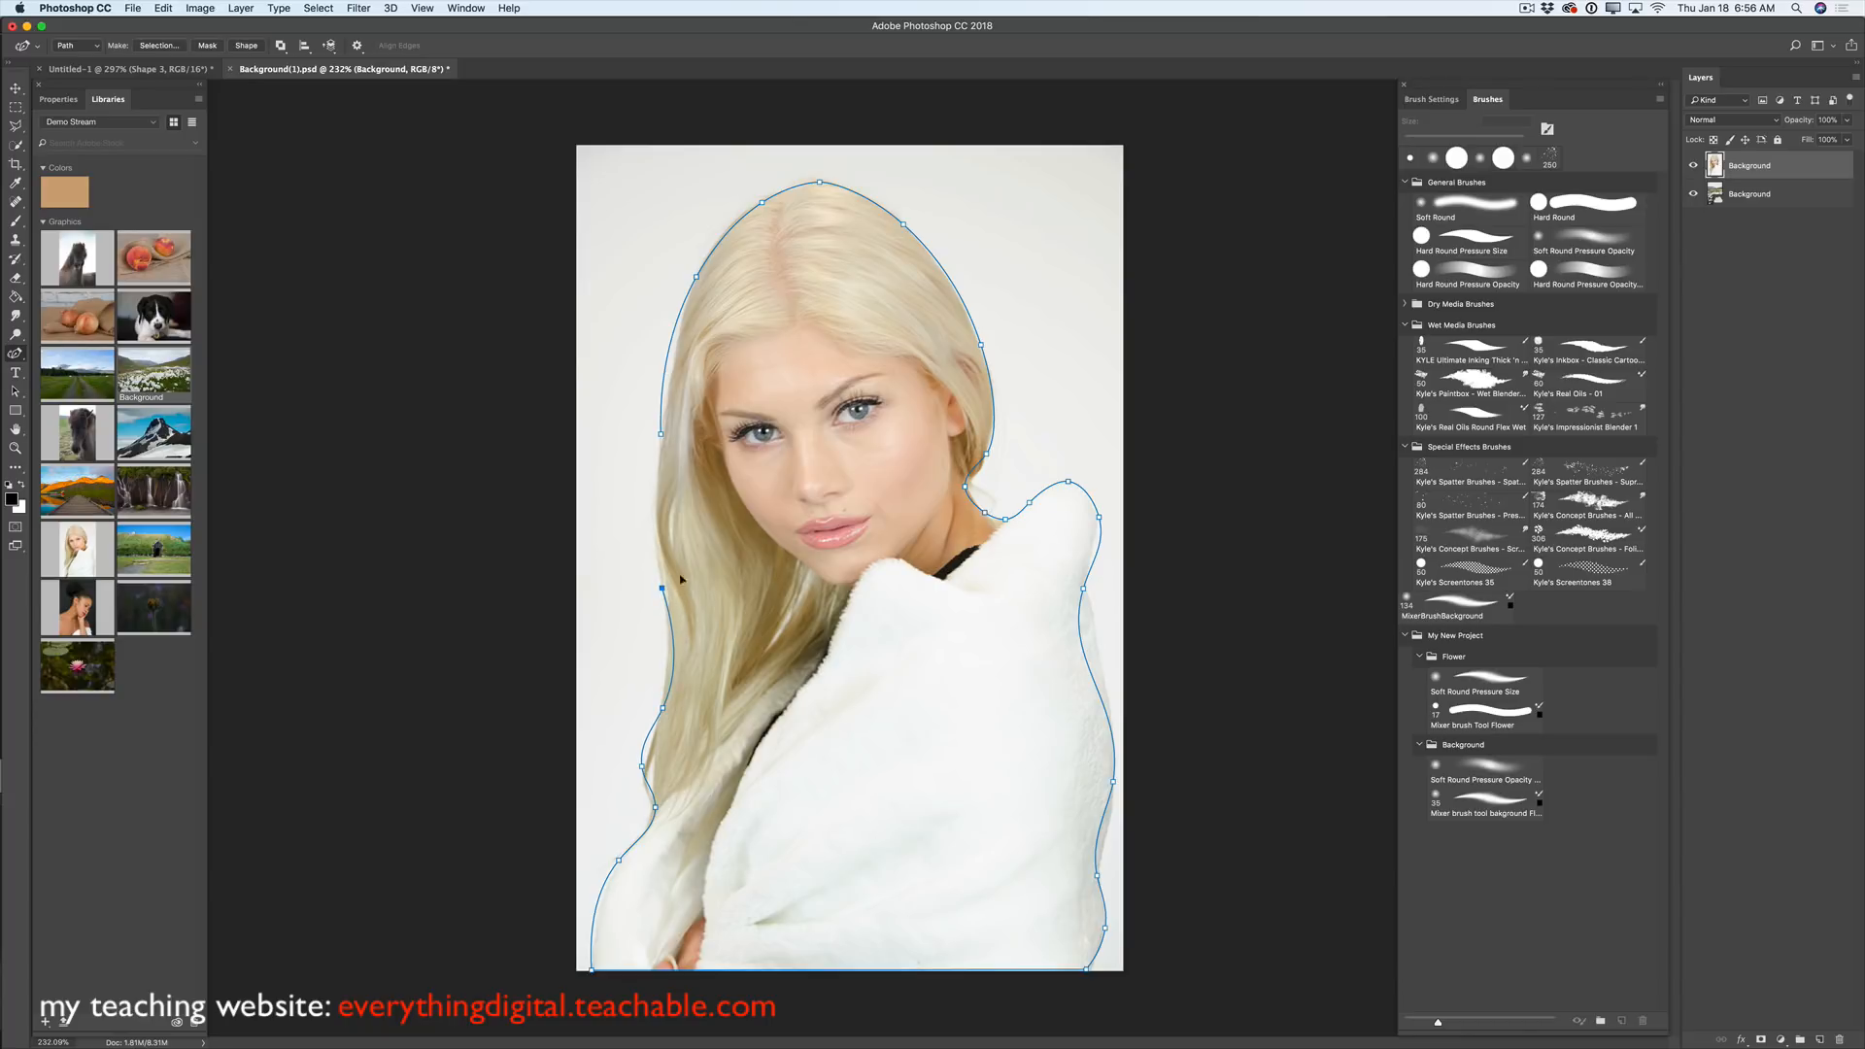
pyautogui.click(656, 482)
pyautogui.click(661, 434)
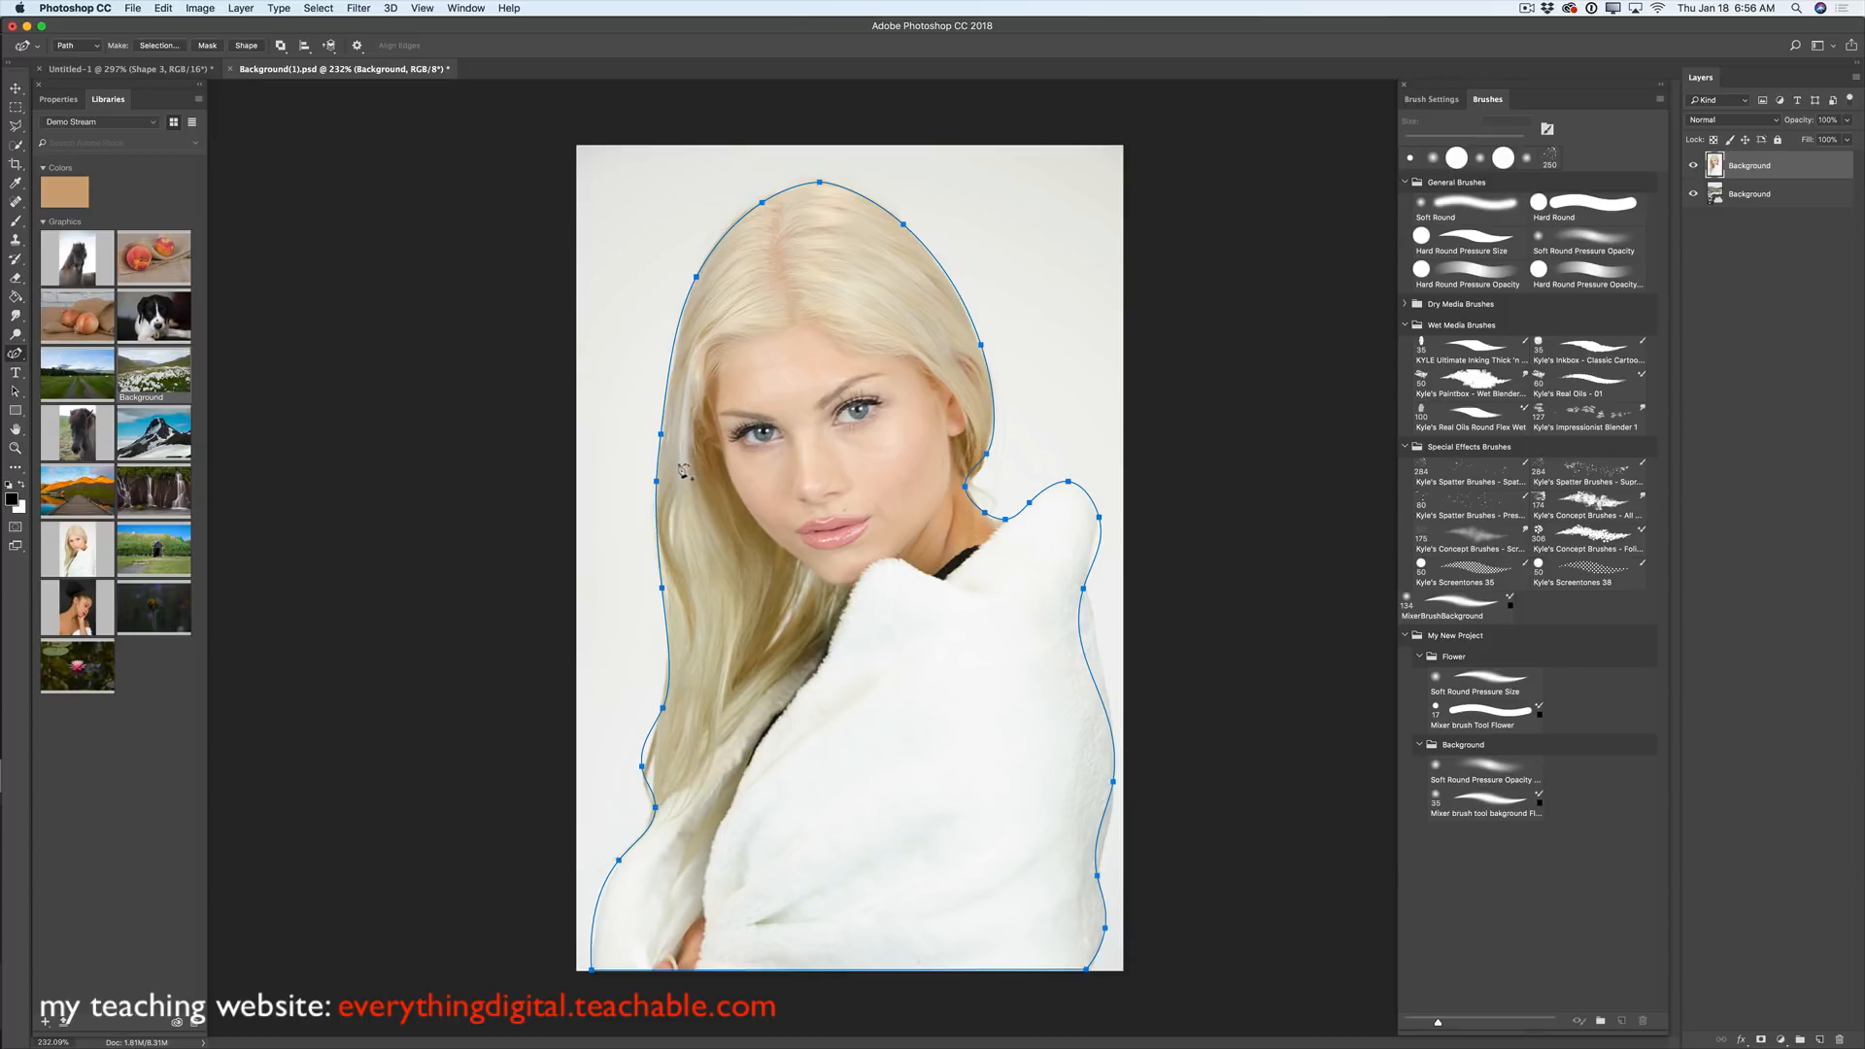
# - Adjust anchors on the left hair edge and the wrap's right edge so the path hugs the subject
pyautogui.click(663, 588)
pyautogui.moveTo(663, 587); pyautogui.dragTo(667, 588)
pyautogui.click(648, 738)
pyautogui.keyDown('ctrl'); pyautogui.click(648, 736); pyautogui.keyUp('ctrl')
pyautogui.moveTo(648, 736); pyautogui.dragTo(653, 742)
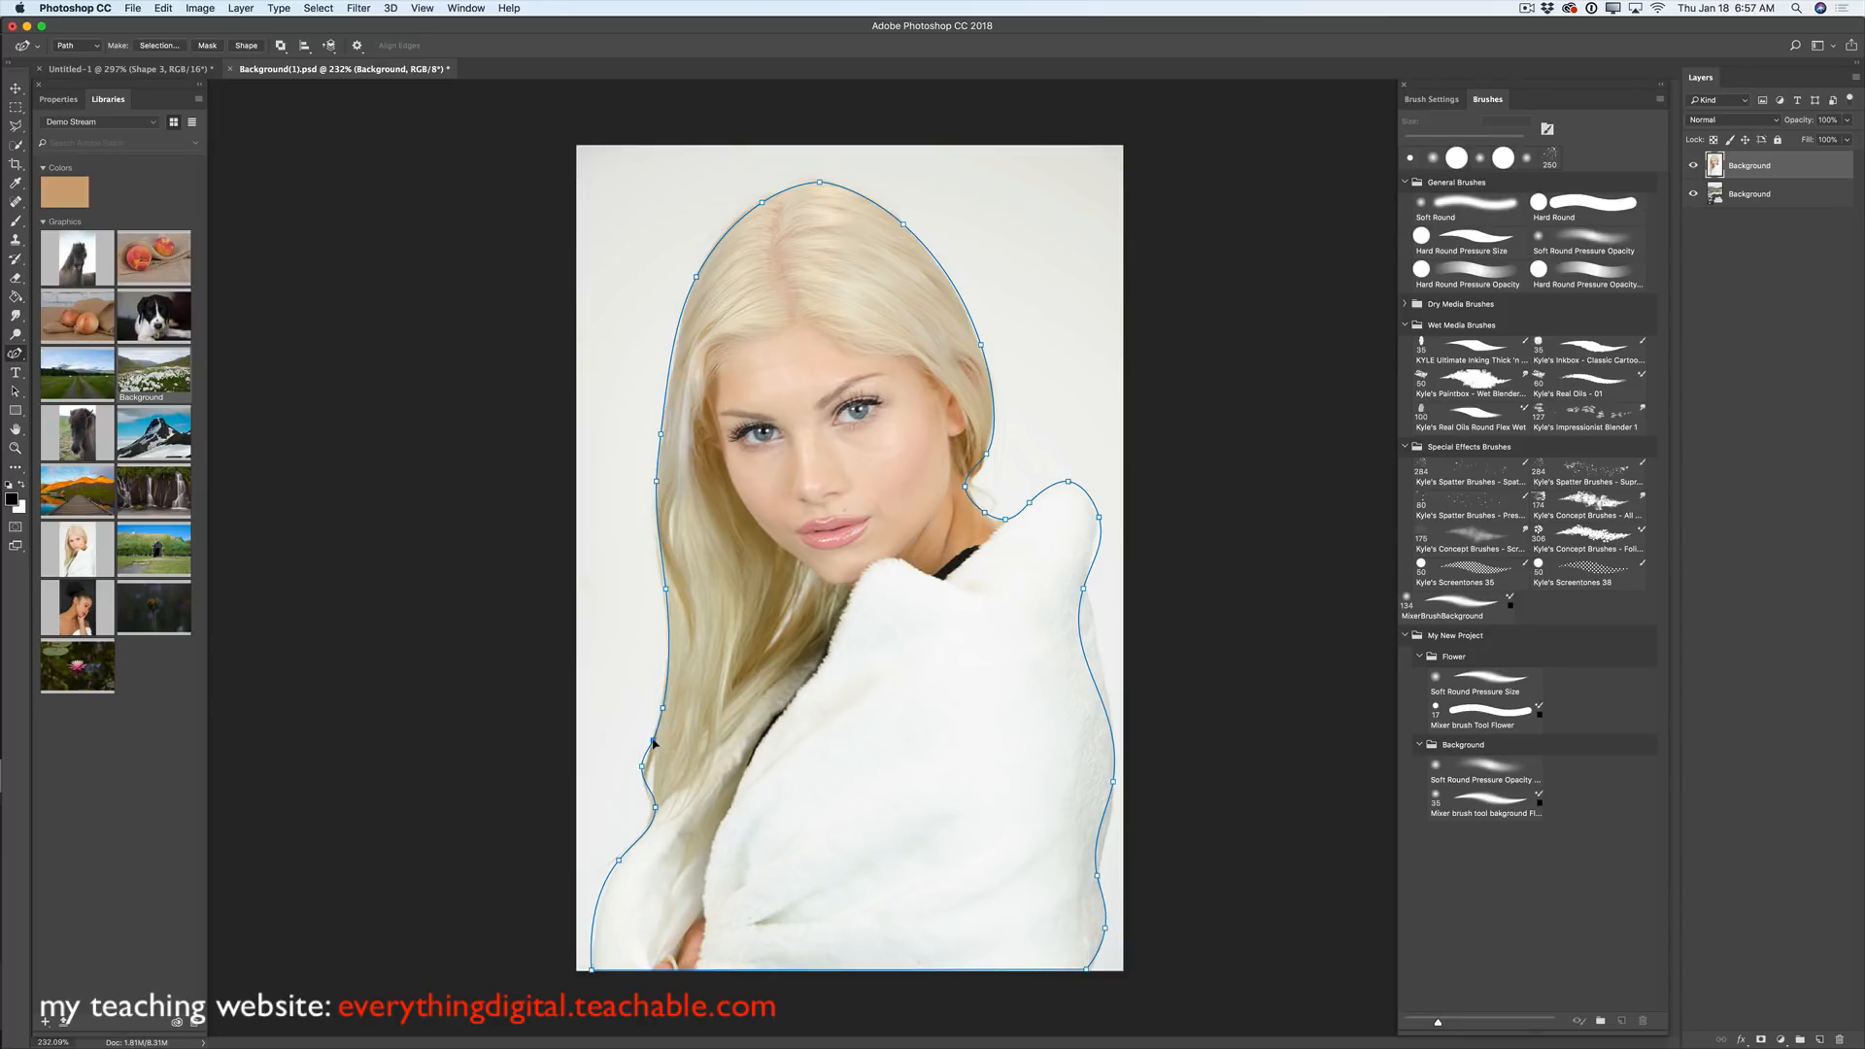
pyautogui.click(1092, 673)
pyautogui.moveTo(1092, 674); pyautogui.dragTo(1100, 665)
pyautogui.click(1097, 627)
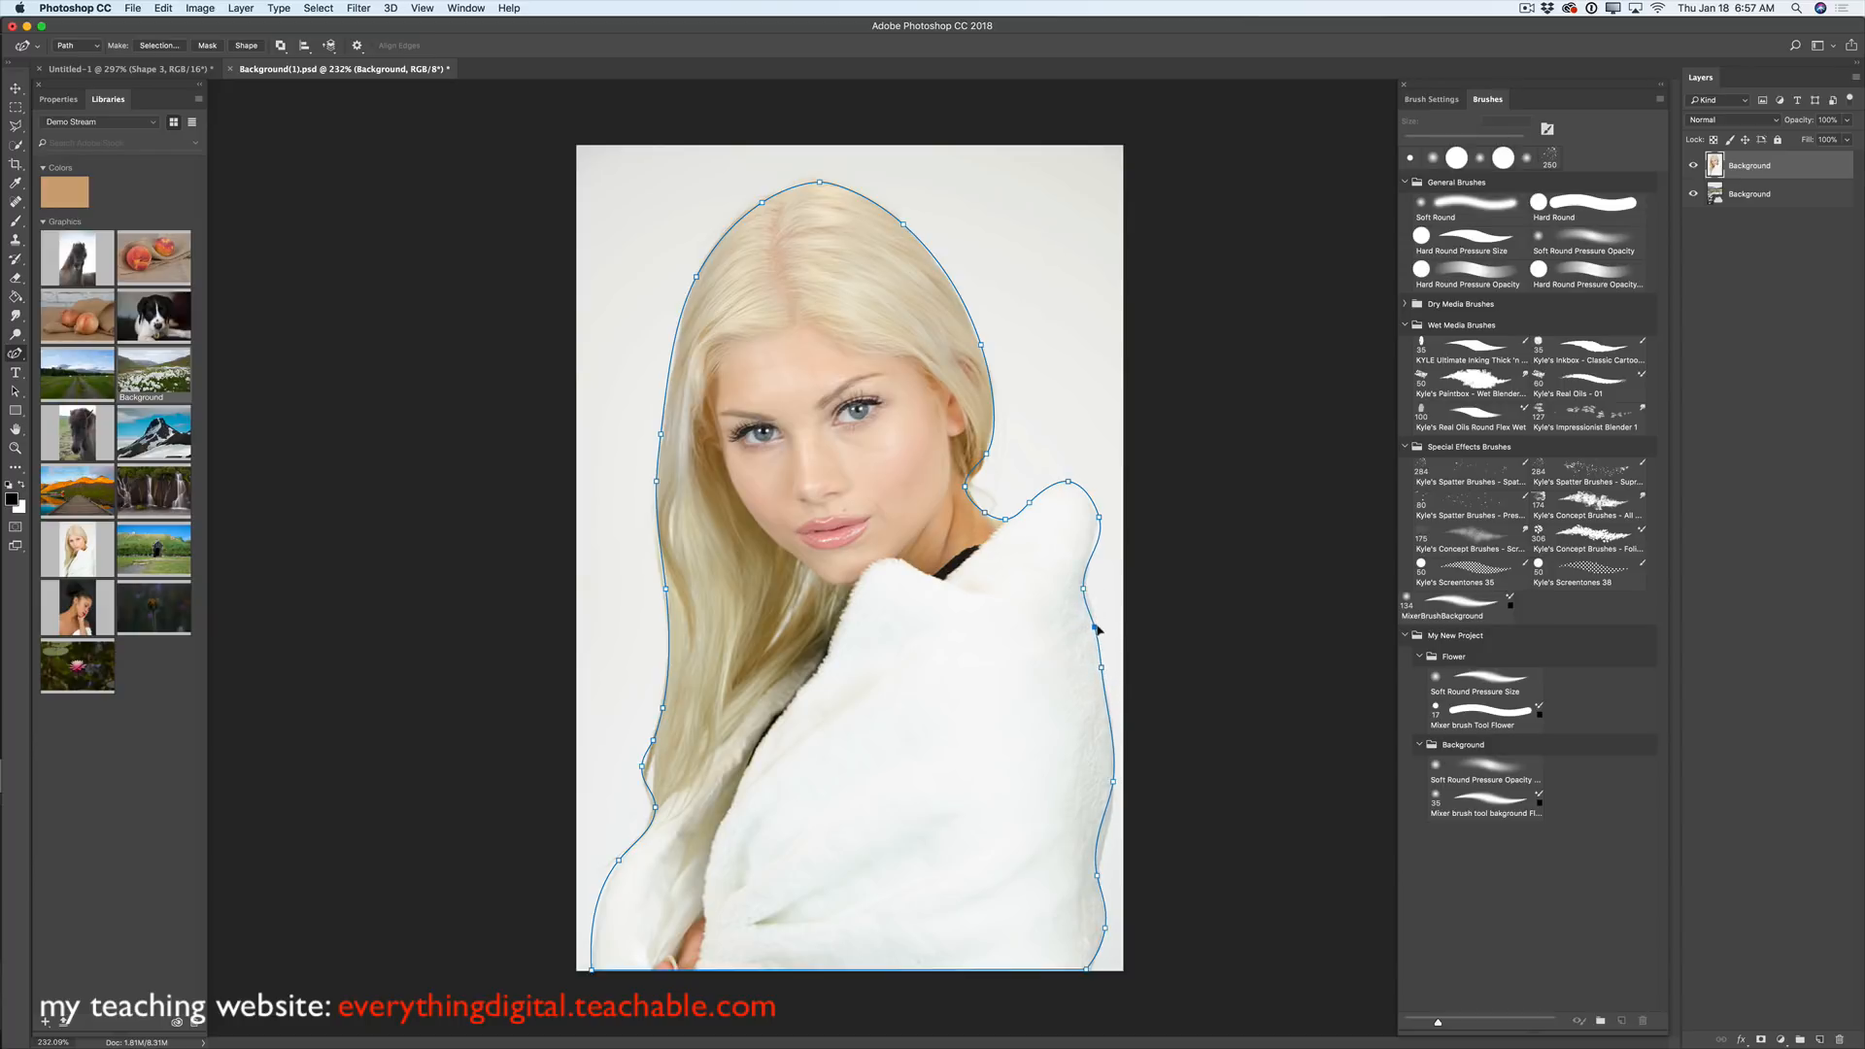
pyautogui.click(1106, 823)
# - Make a 3-pixel feathered, anti-aliased selection from the path, then choose Select and Mask
pyautogui.press('i')
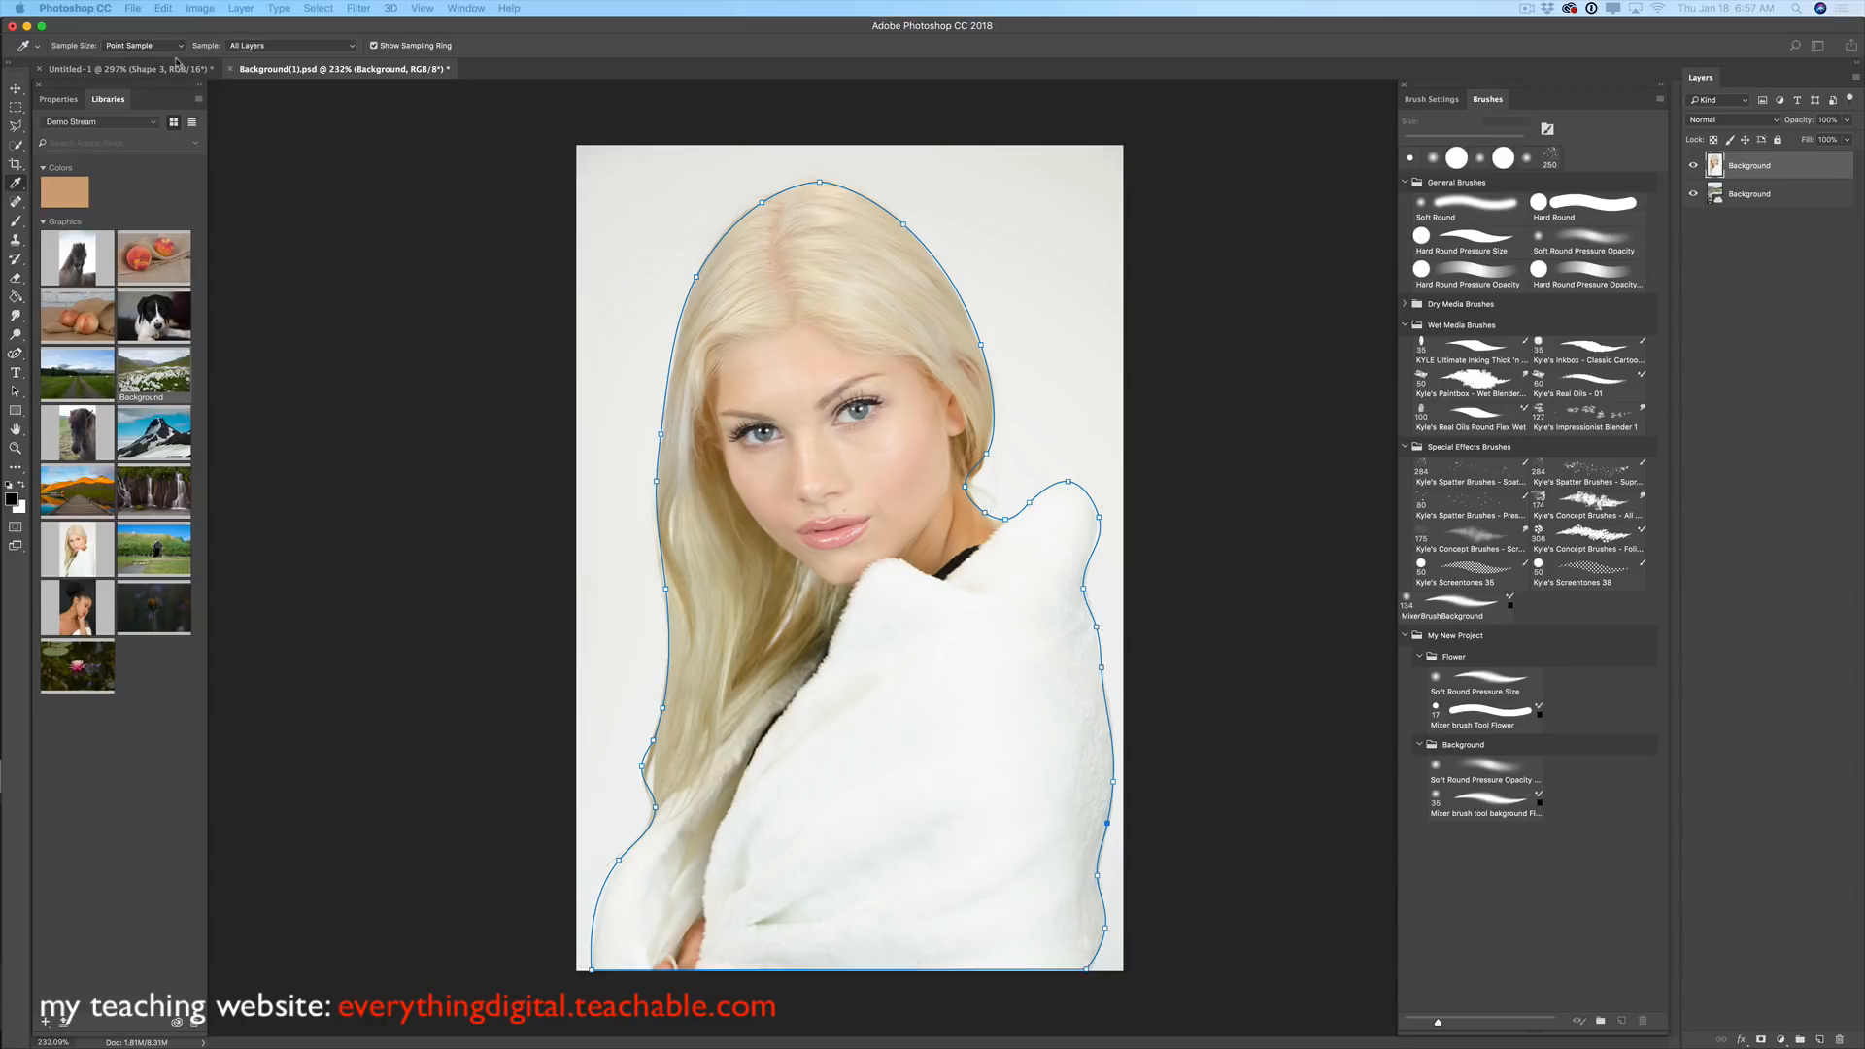
pyautogui.moveTo(86, 538); pyautogui.dragTo(663, 404)
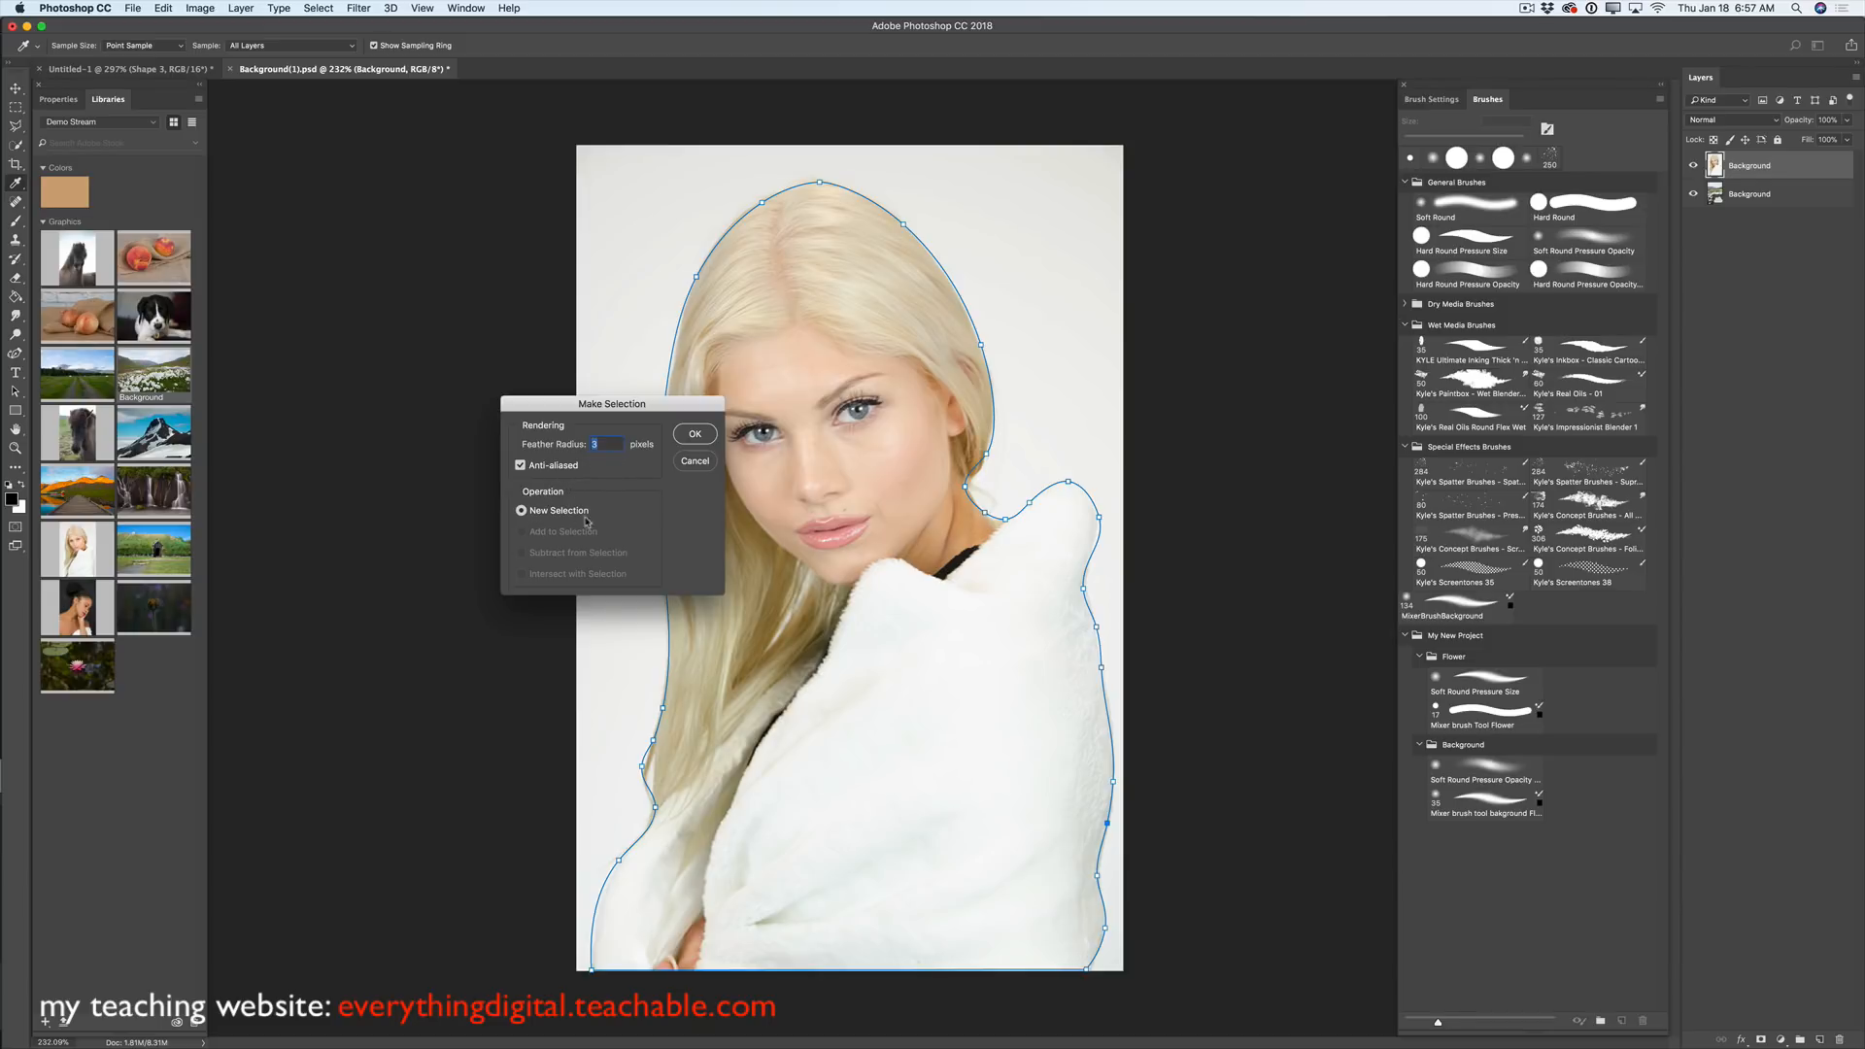
pyautogui.click(695, 436)
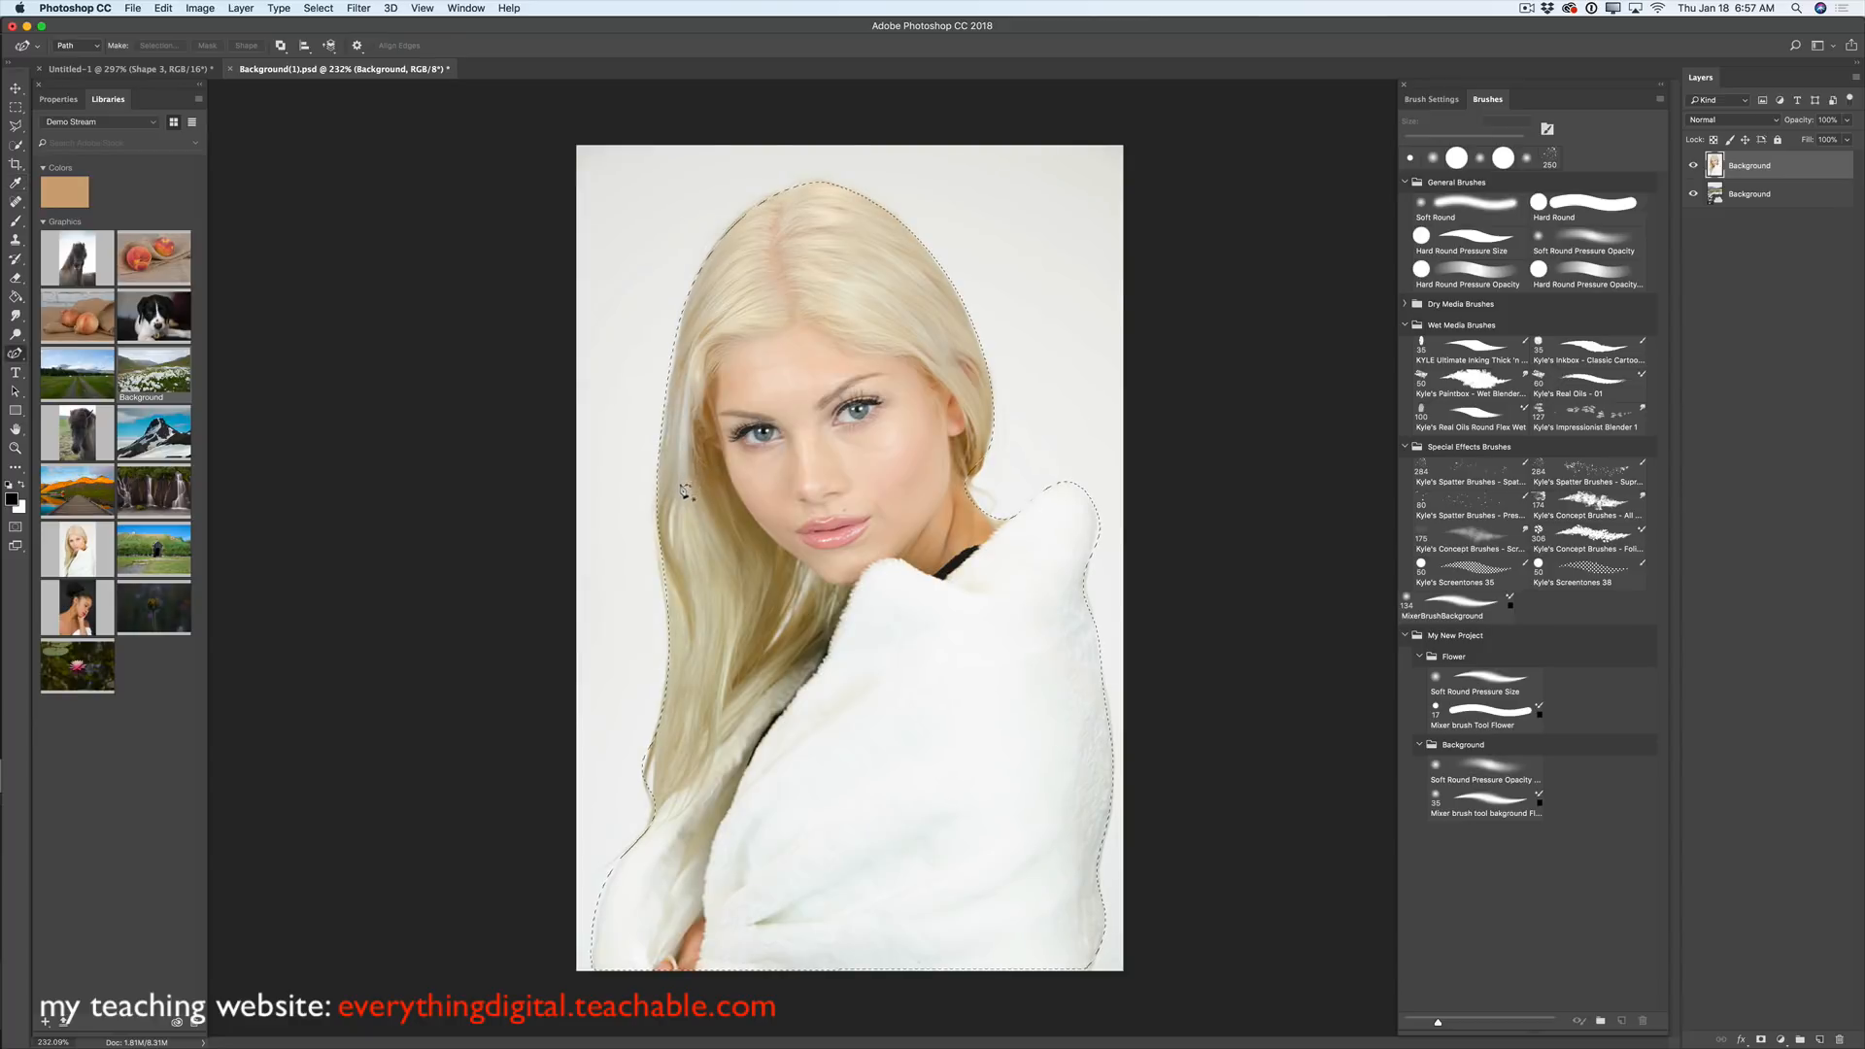
pyautogui.click(318, 8)
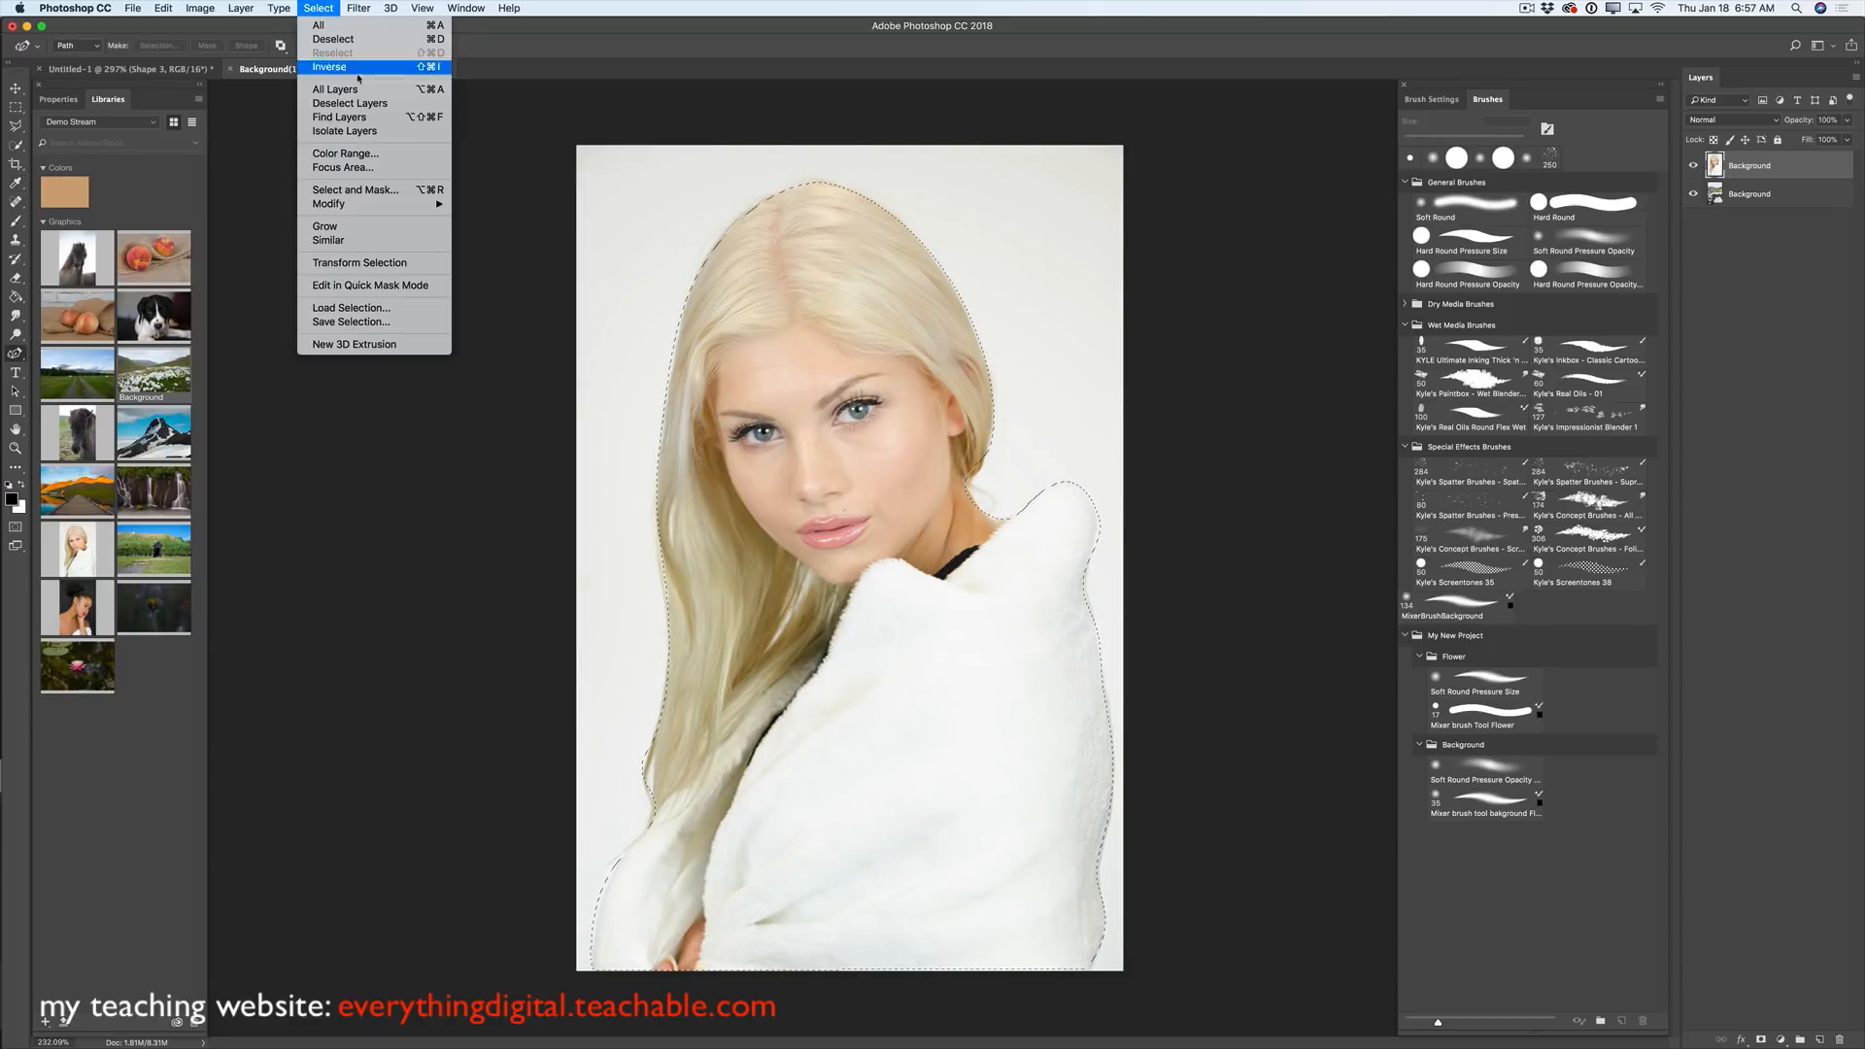
pyautogui.click(375, 191)
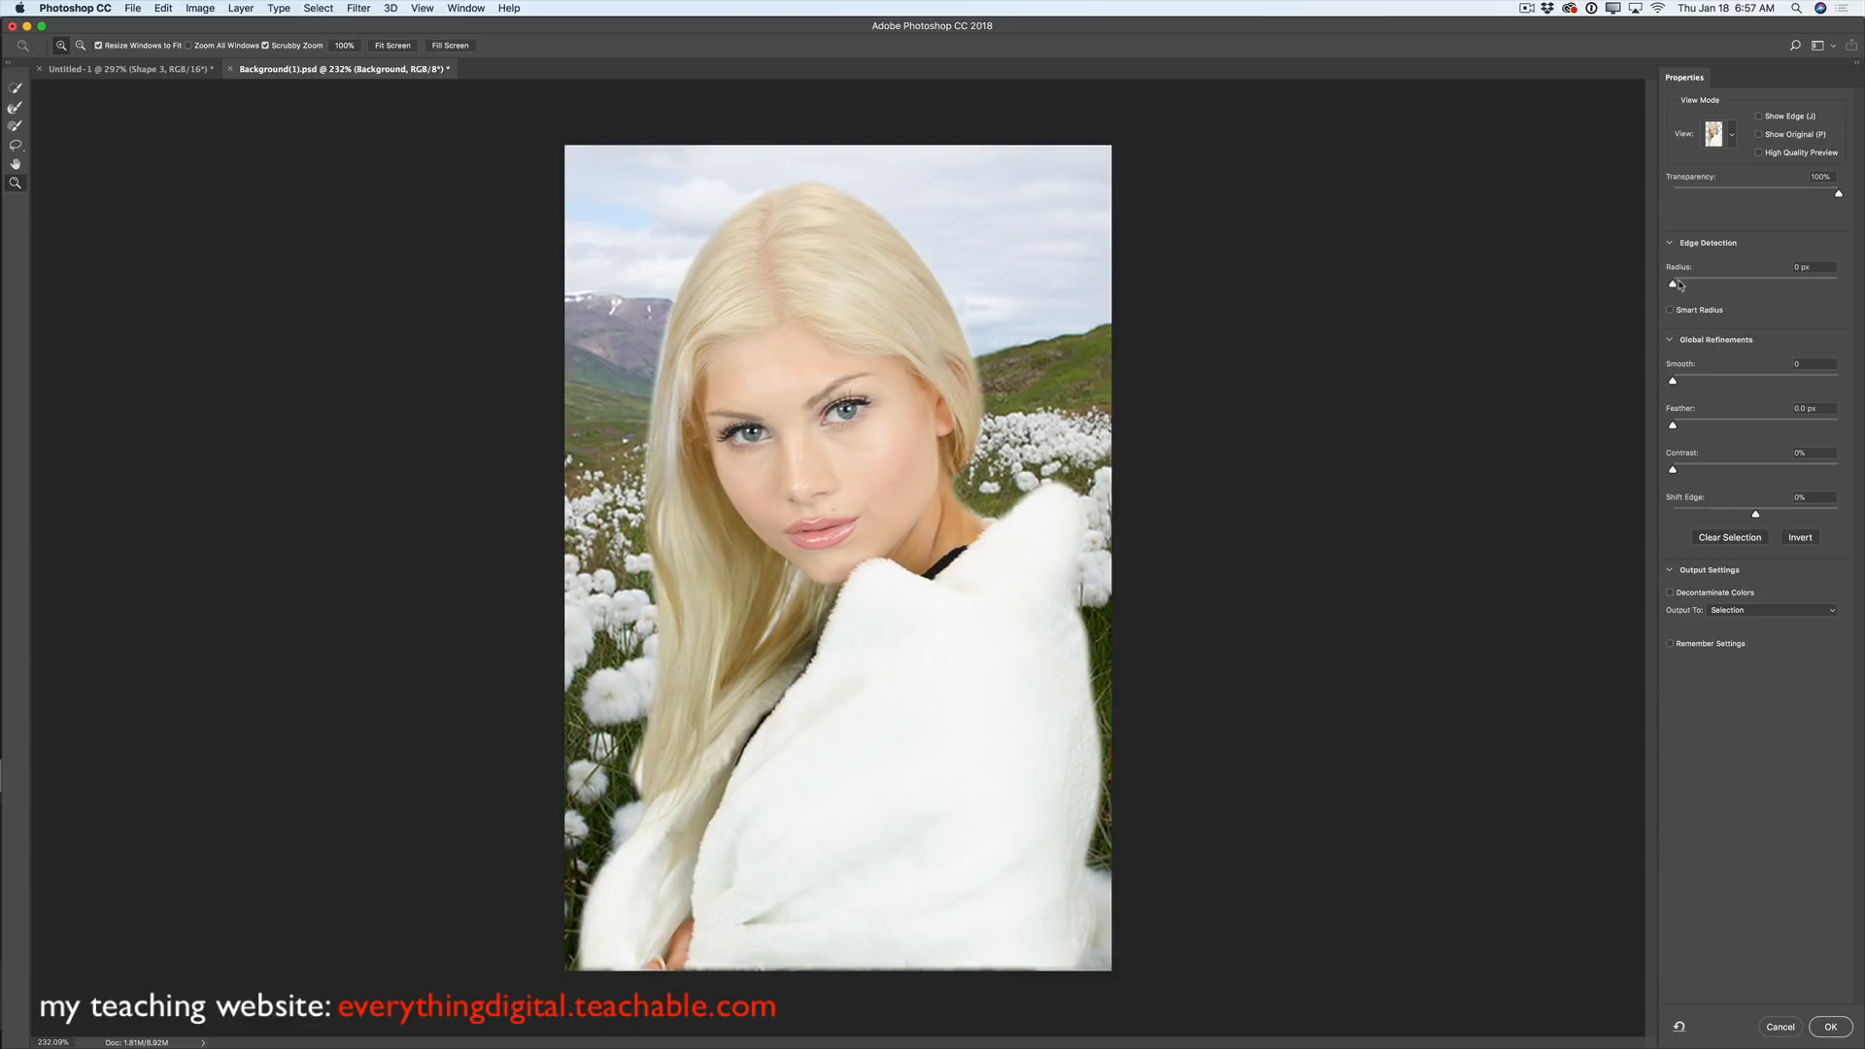
pyautogui.moveTo(1678, 284)
pyautogui.mouseDown()
pyautogui.moveTo(1739, 286)
pyautogui.moveTo(1673, 296)
pyautogui.mouseUp()
pyautogui.moveTo(1675, 381); pyautogui.dragTo(1713, 380)
pyautogui.click(1759, 613)
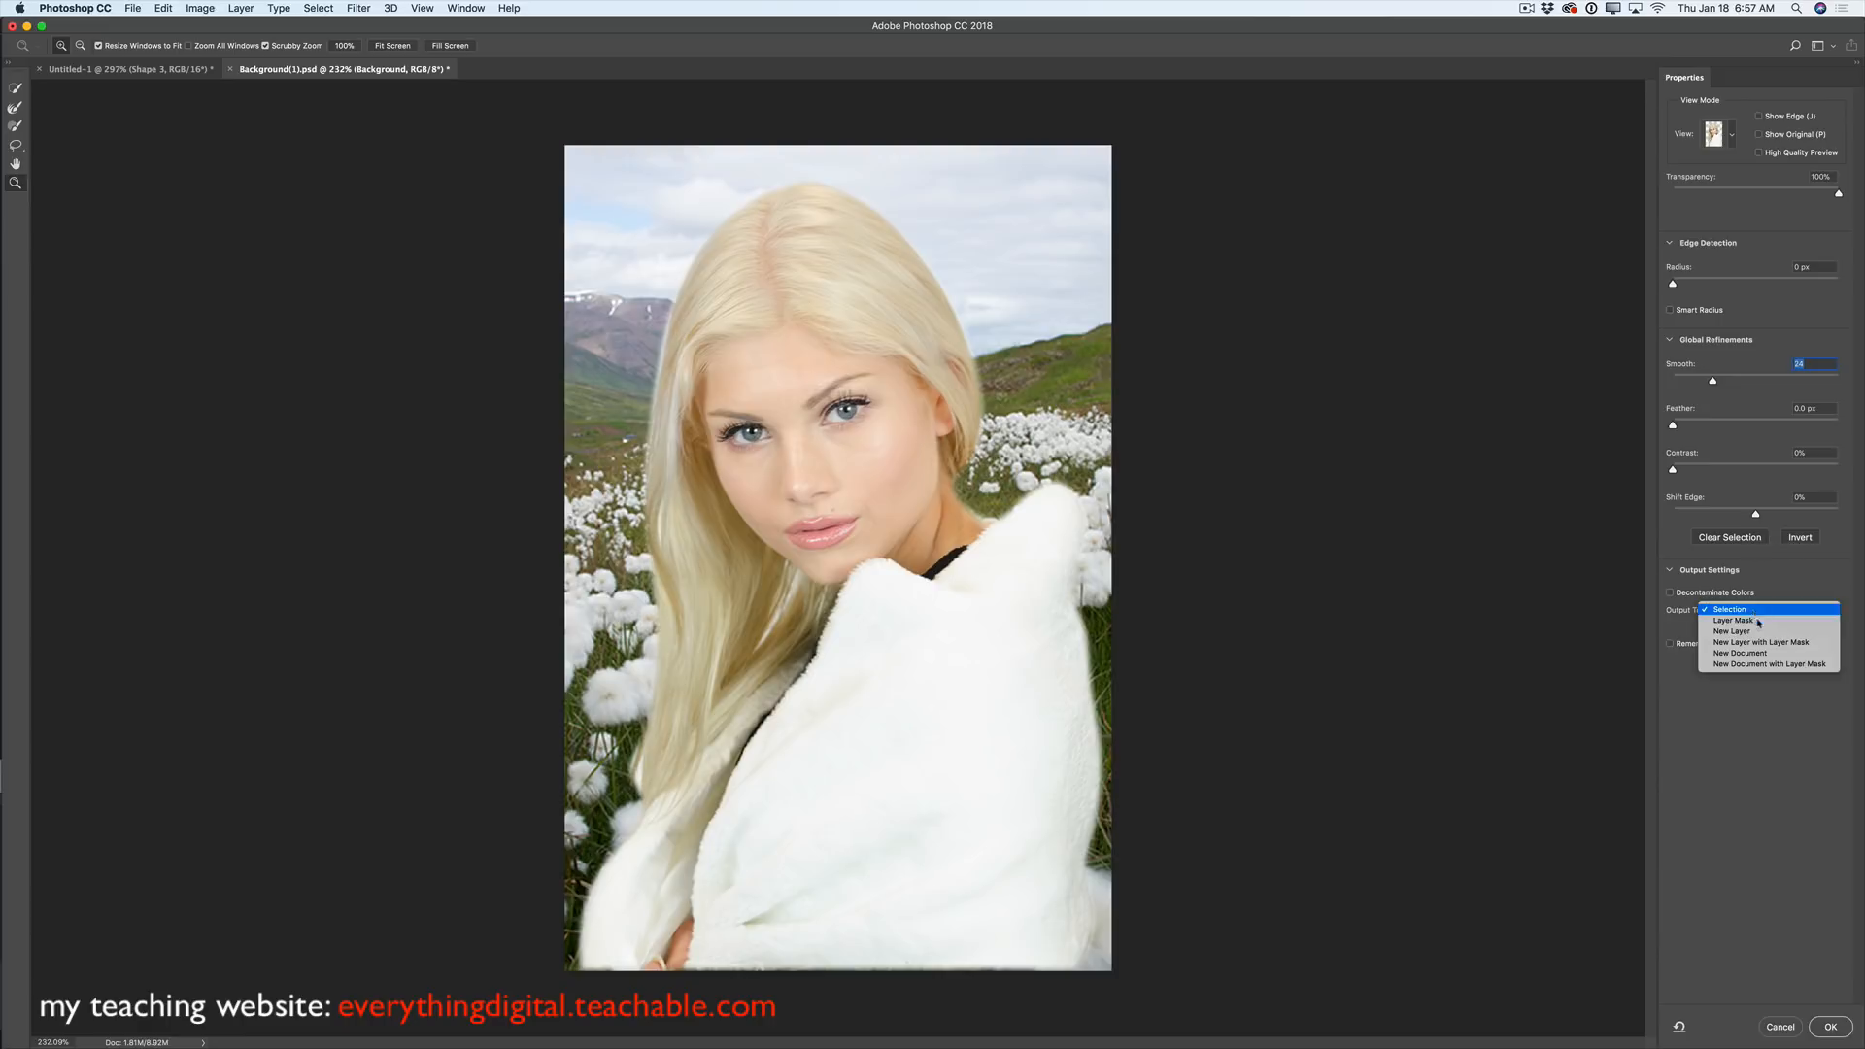
pyautogui.click(1800, 644)
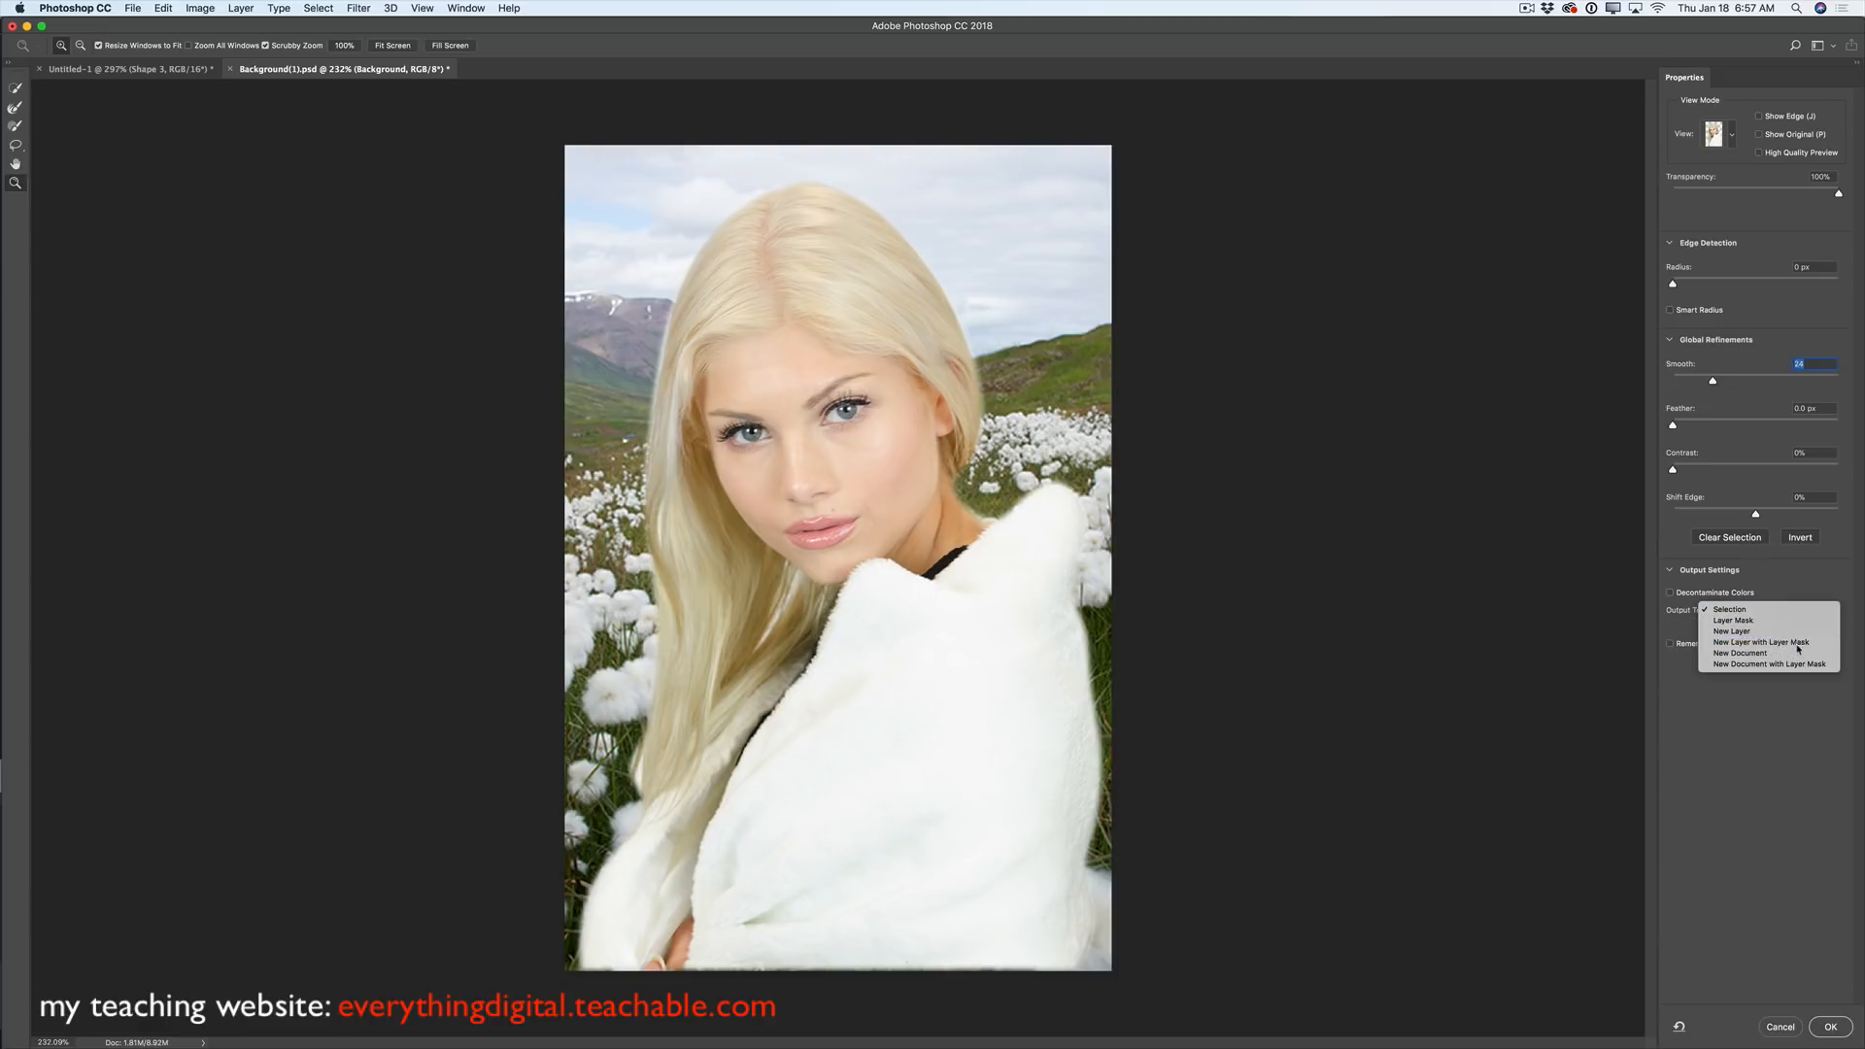
pyautogui.click(1830, 1027)
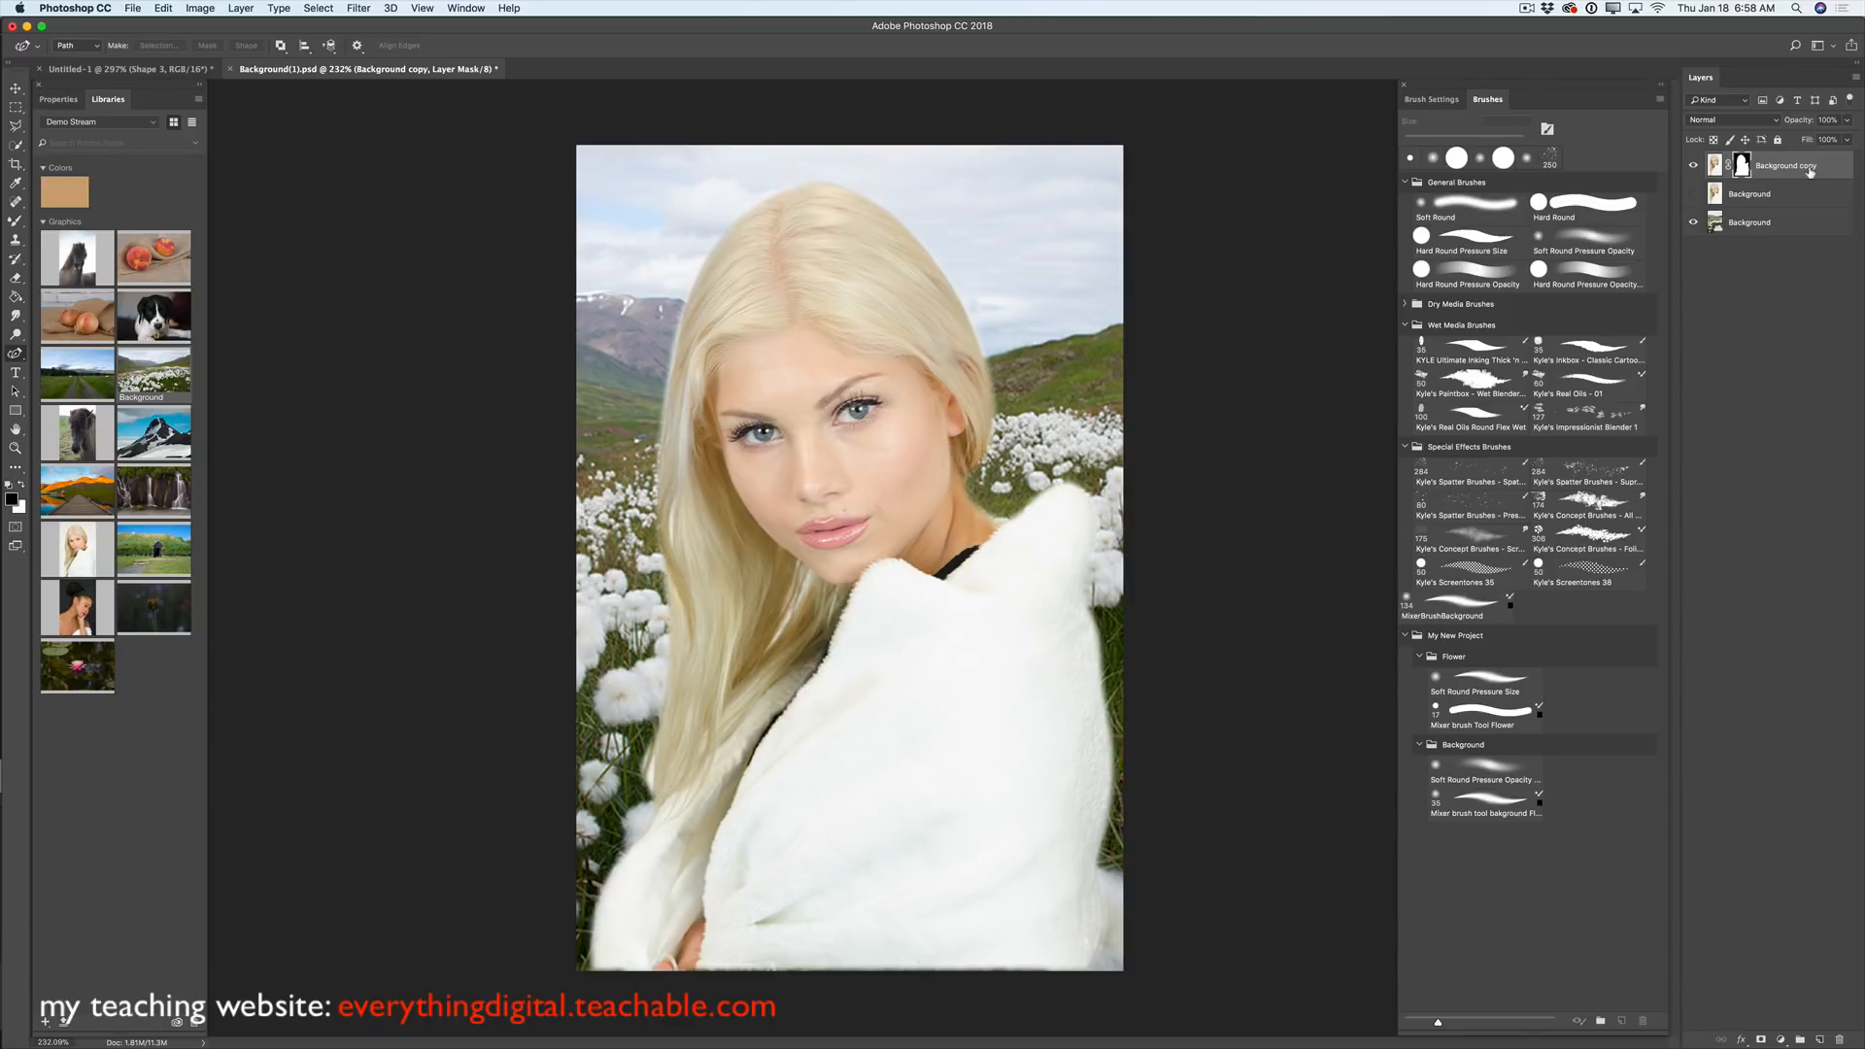
pyautogui.click(1526, 9)
# - Open the Iceland2017Pro album in the Home screen's Lightroom Photos
pyautogui.click(1551, 40)
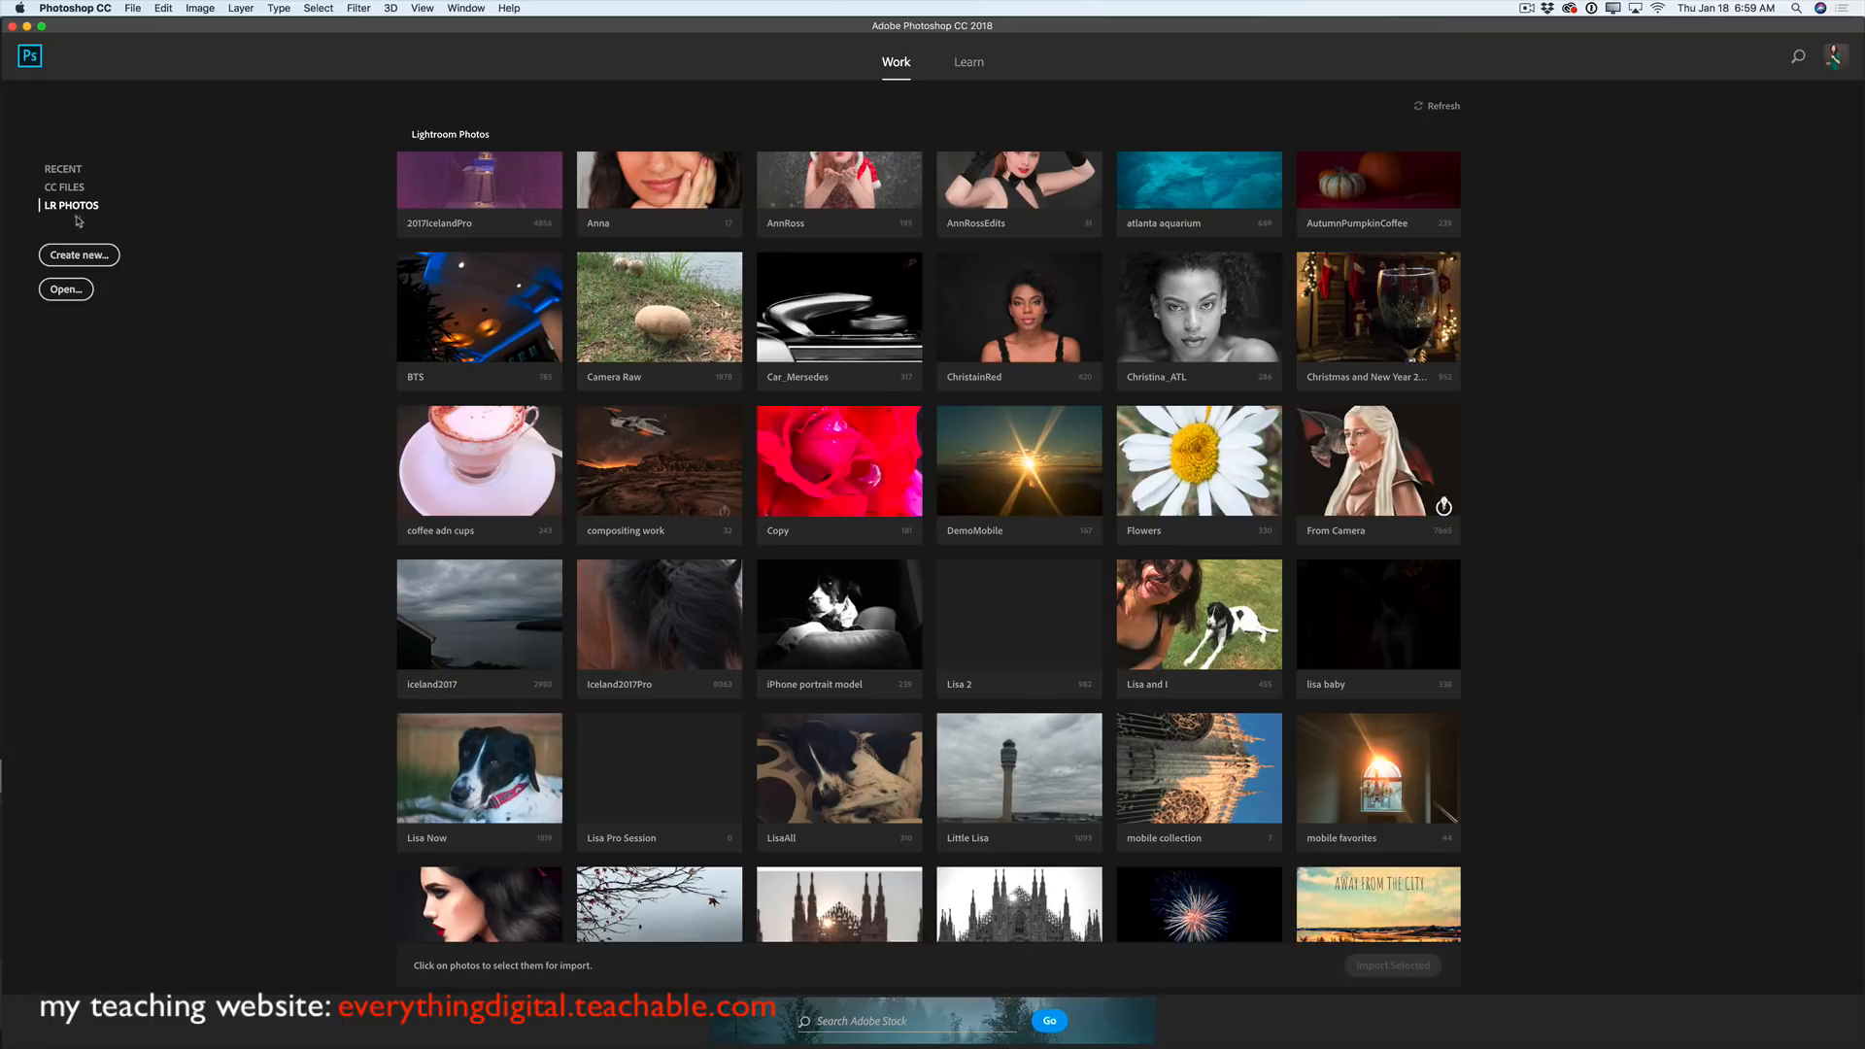
pyautogui.scroll(3, 809, 483)
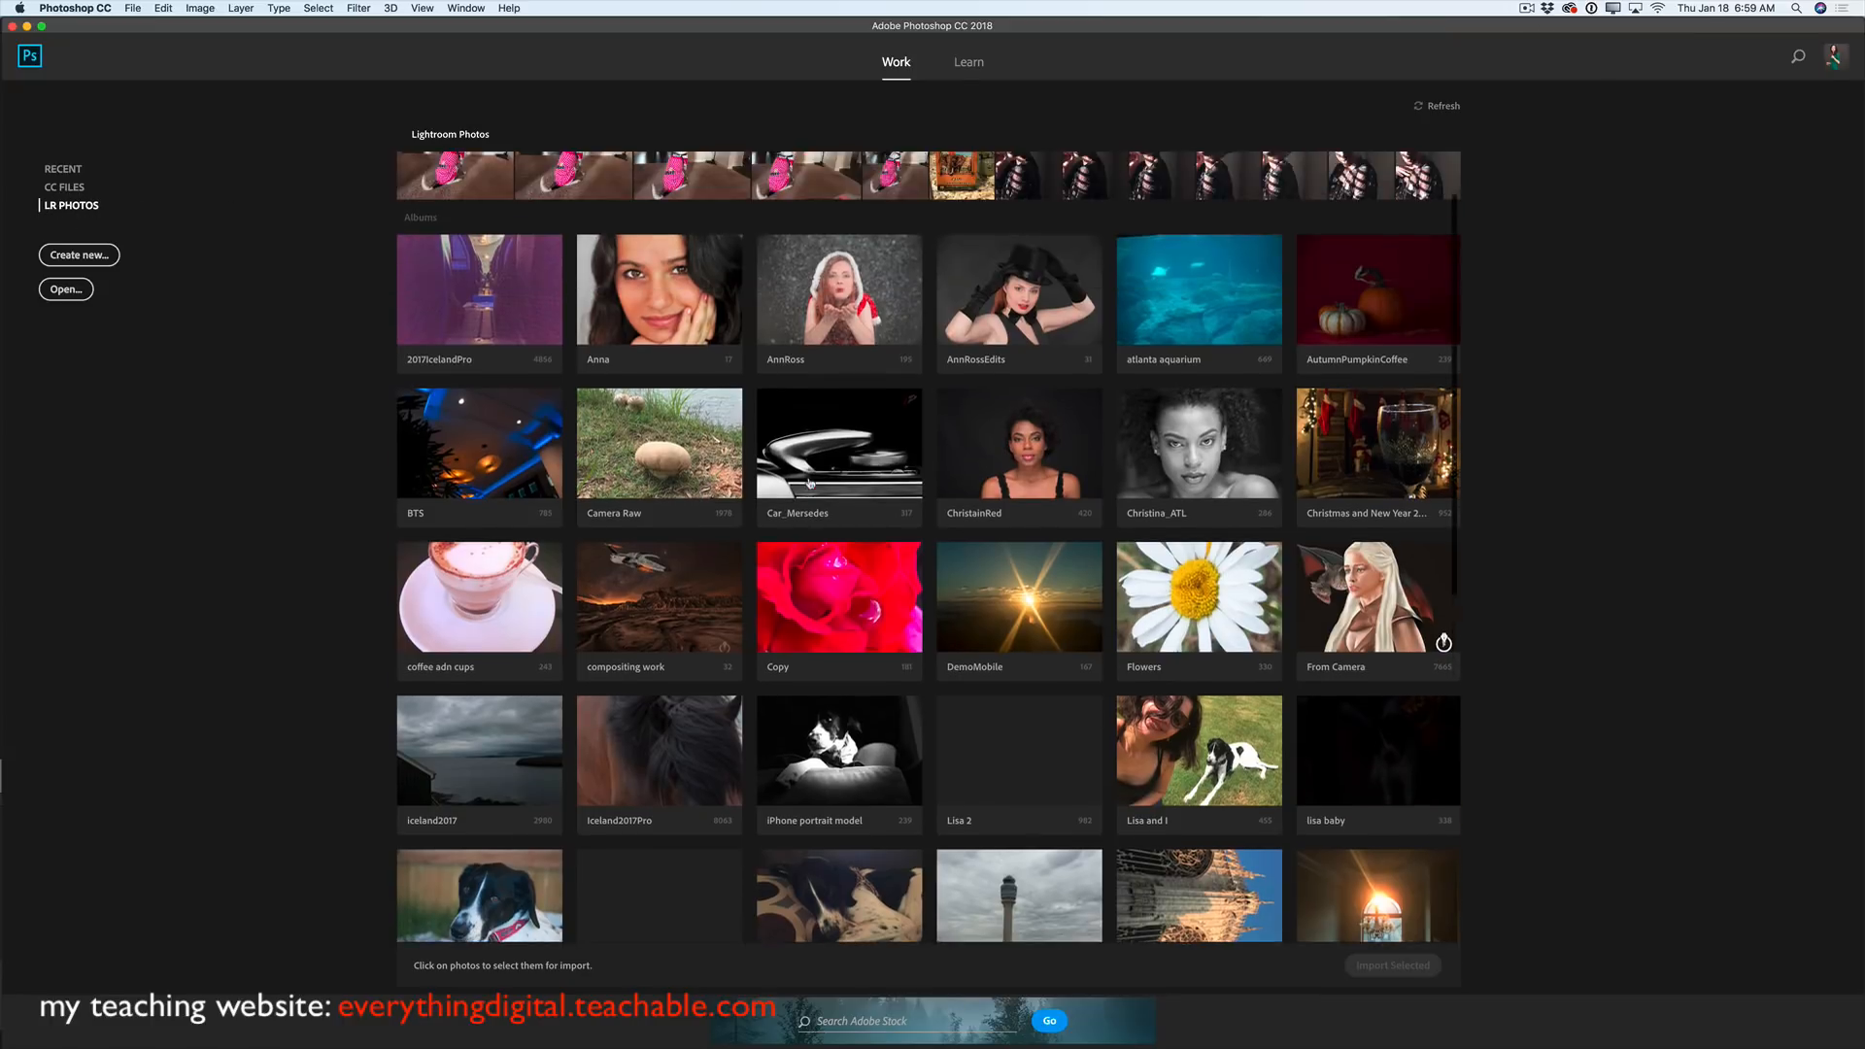
pyautogui.scroll(-3, 809, 483)
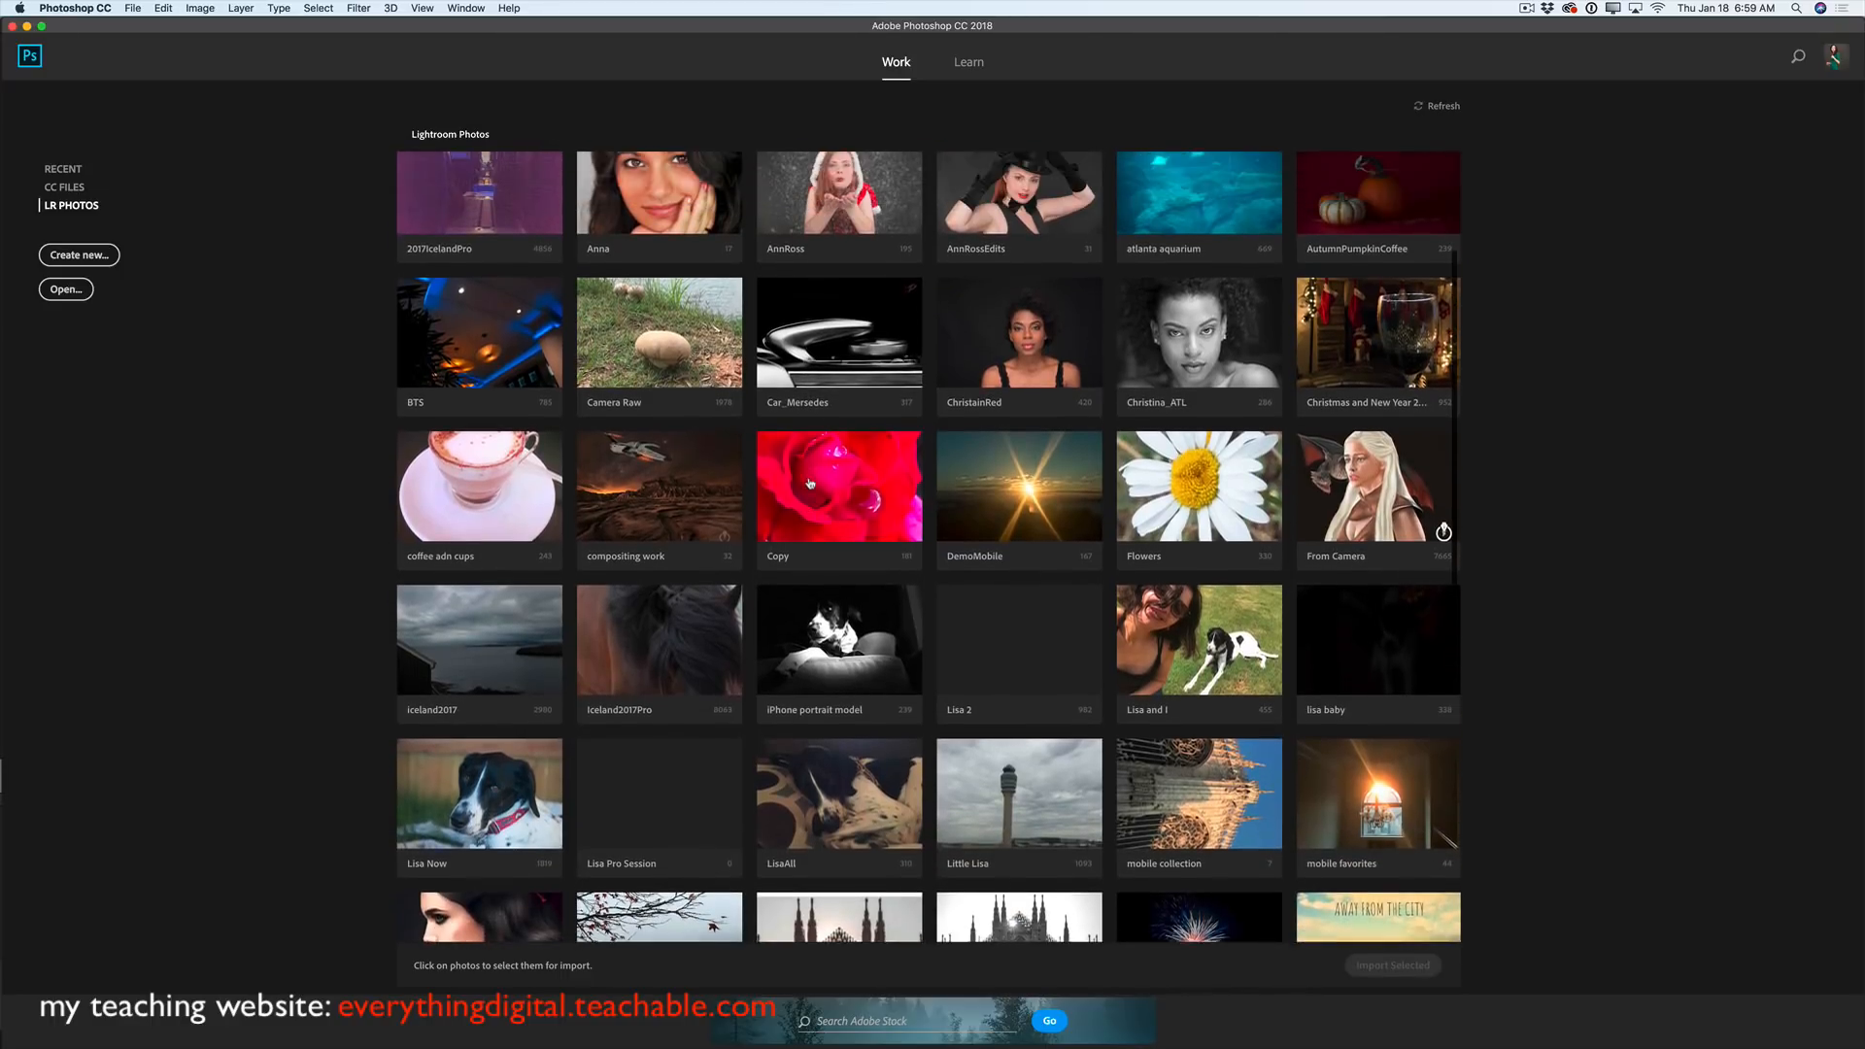
pyautogui.scroll(1, 809, 483)
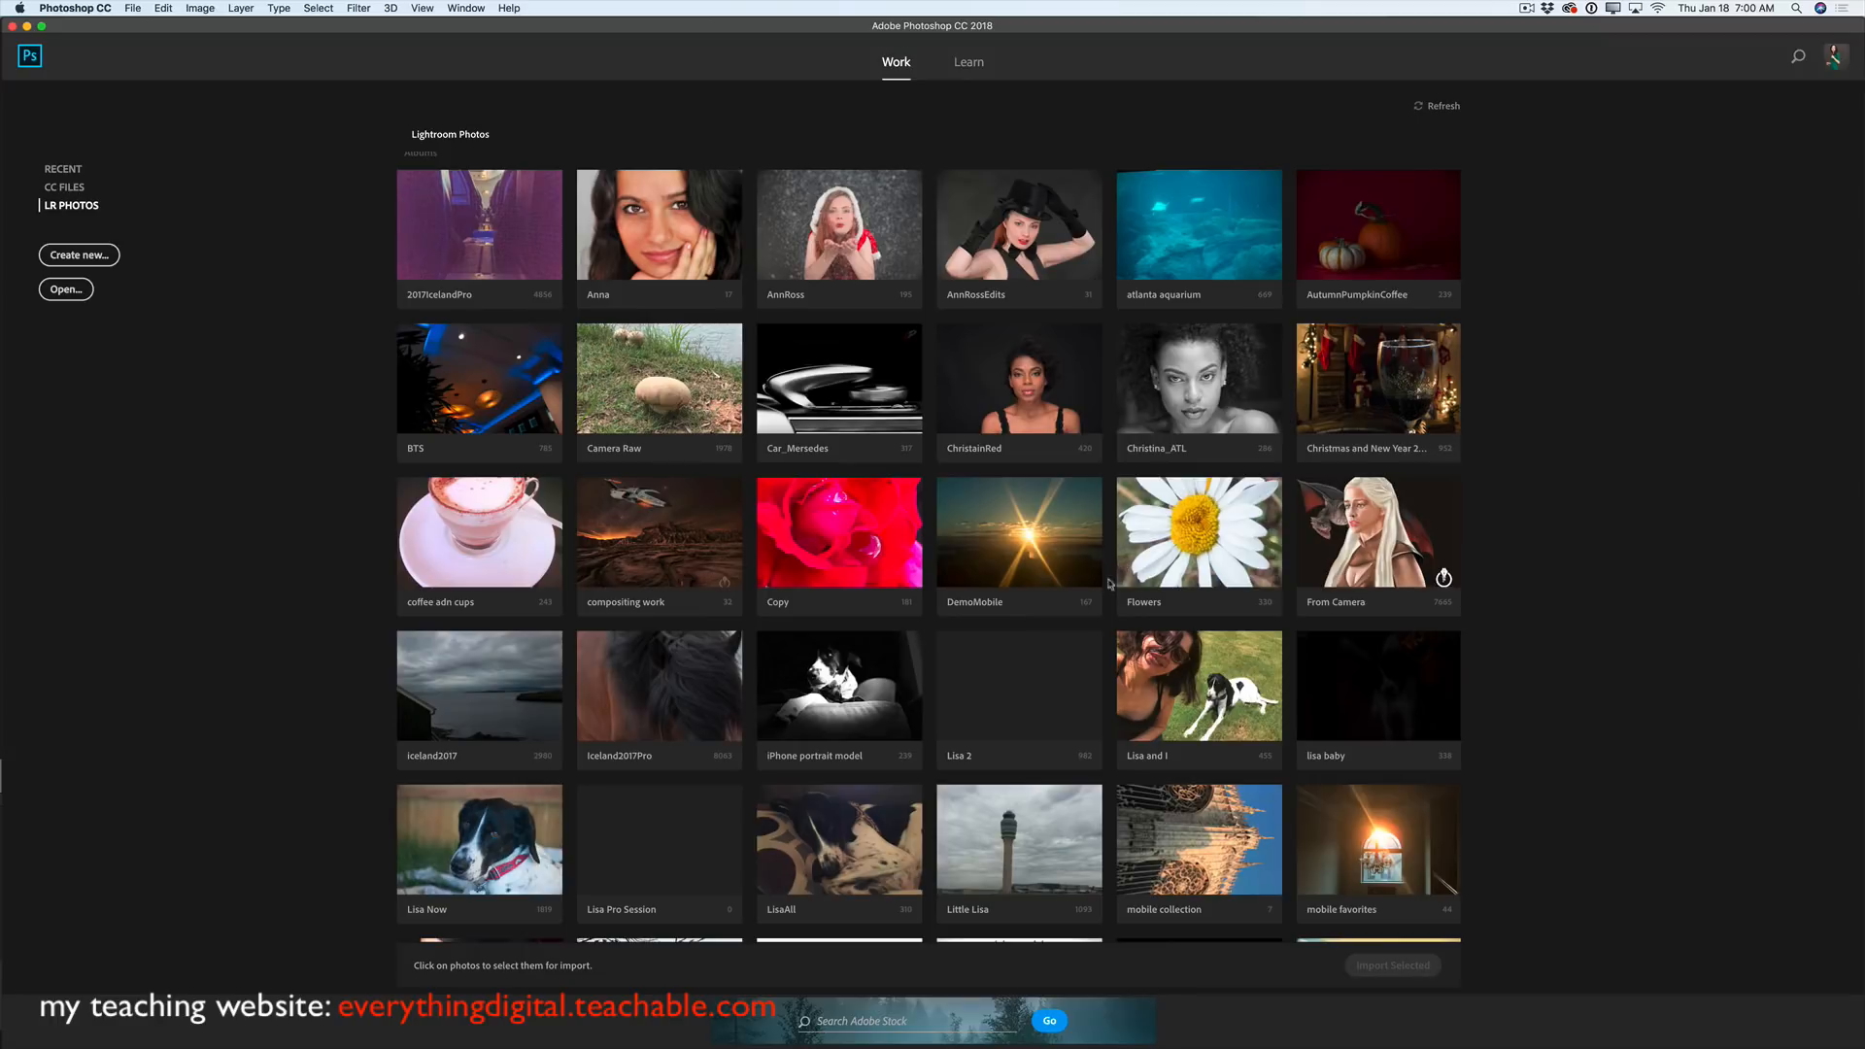
pyautogui.click(659, 706)
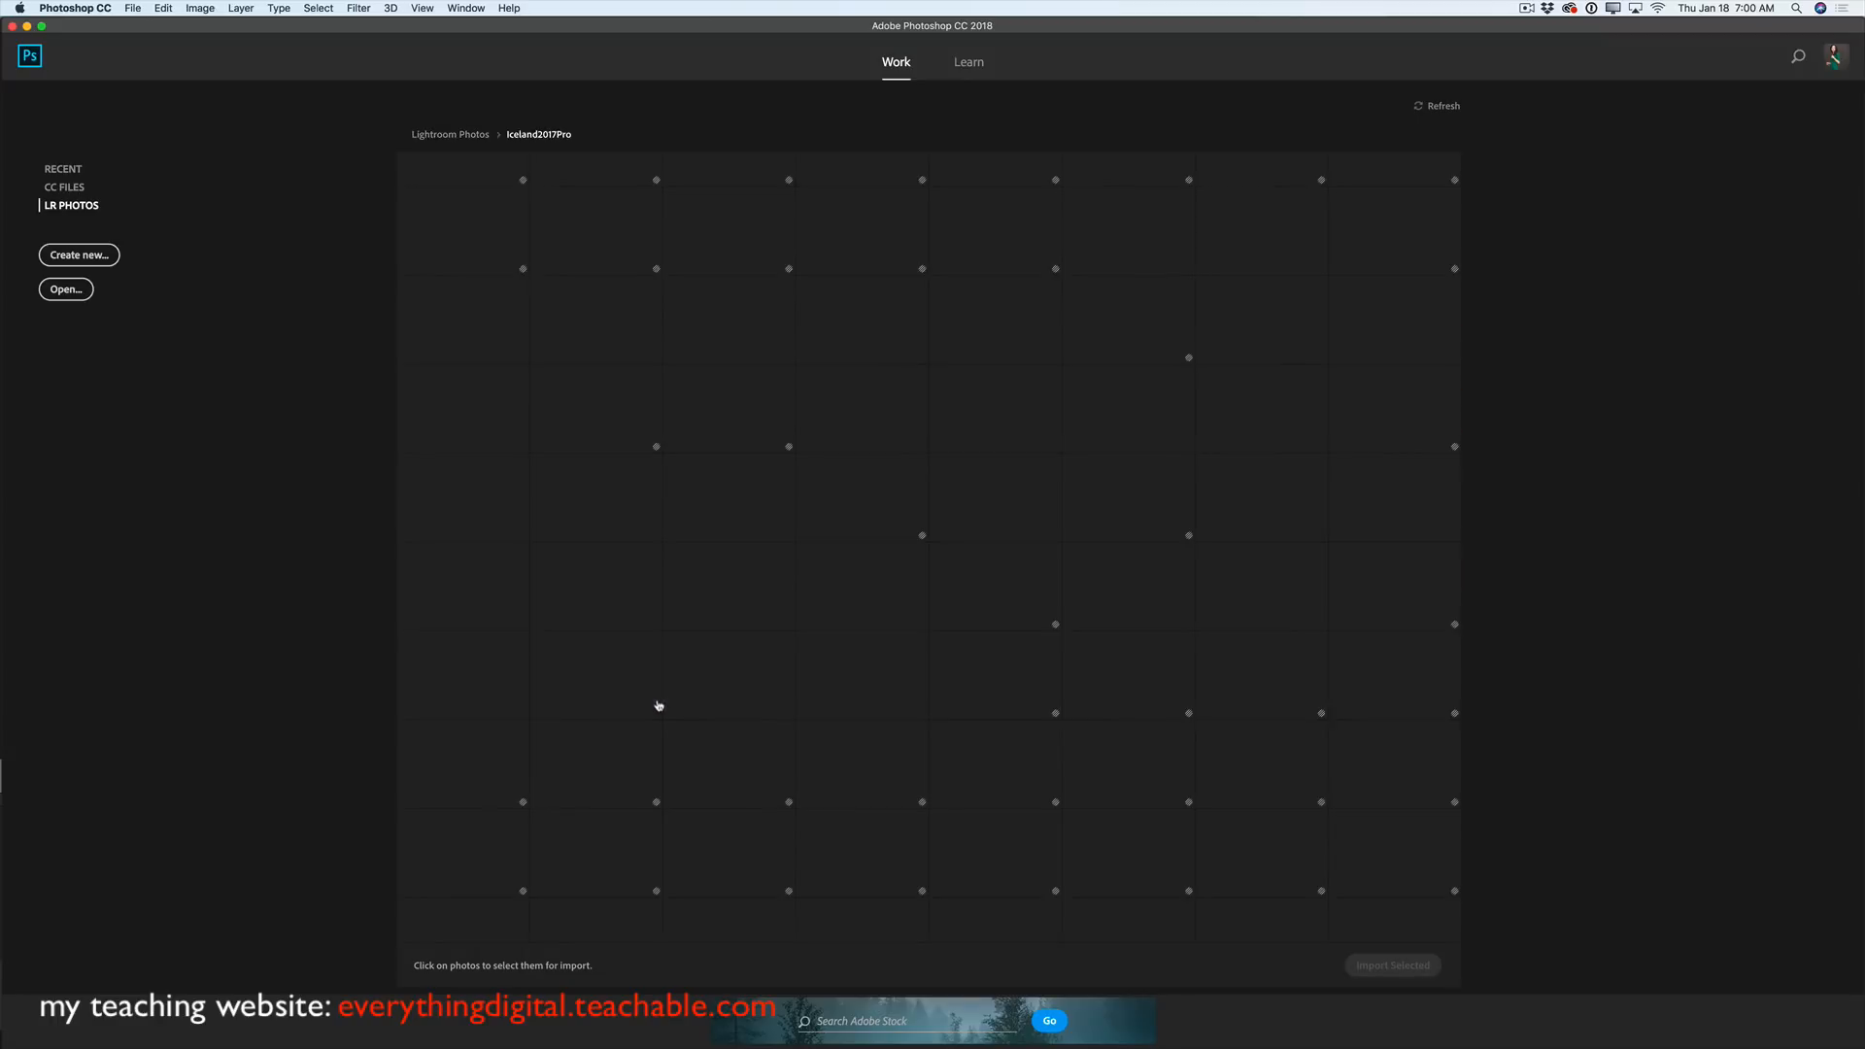
# - Pick the fluffy bird chick photo from the album and import it
pyautogui.scroll(-5, 856, 678)
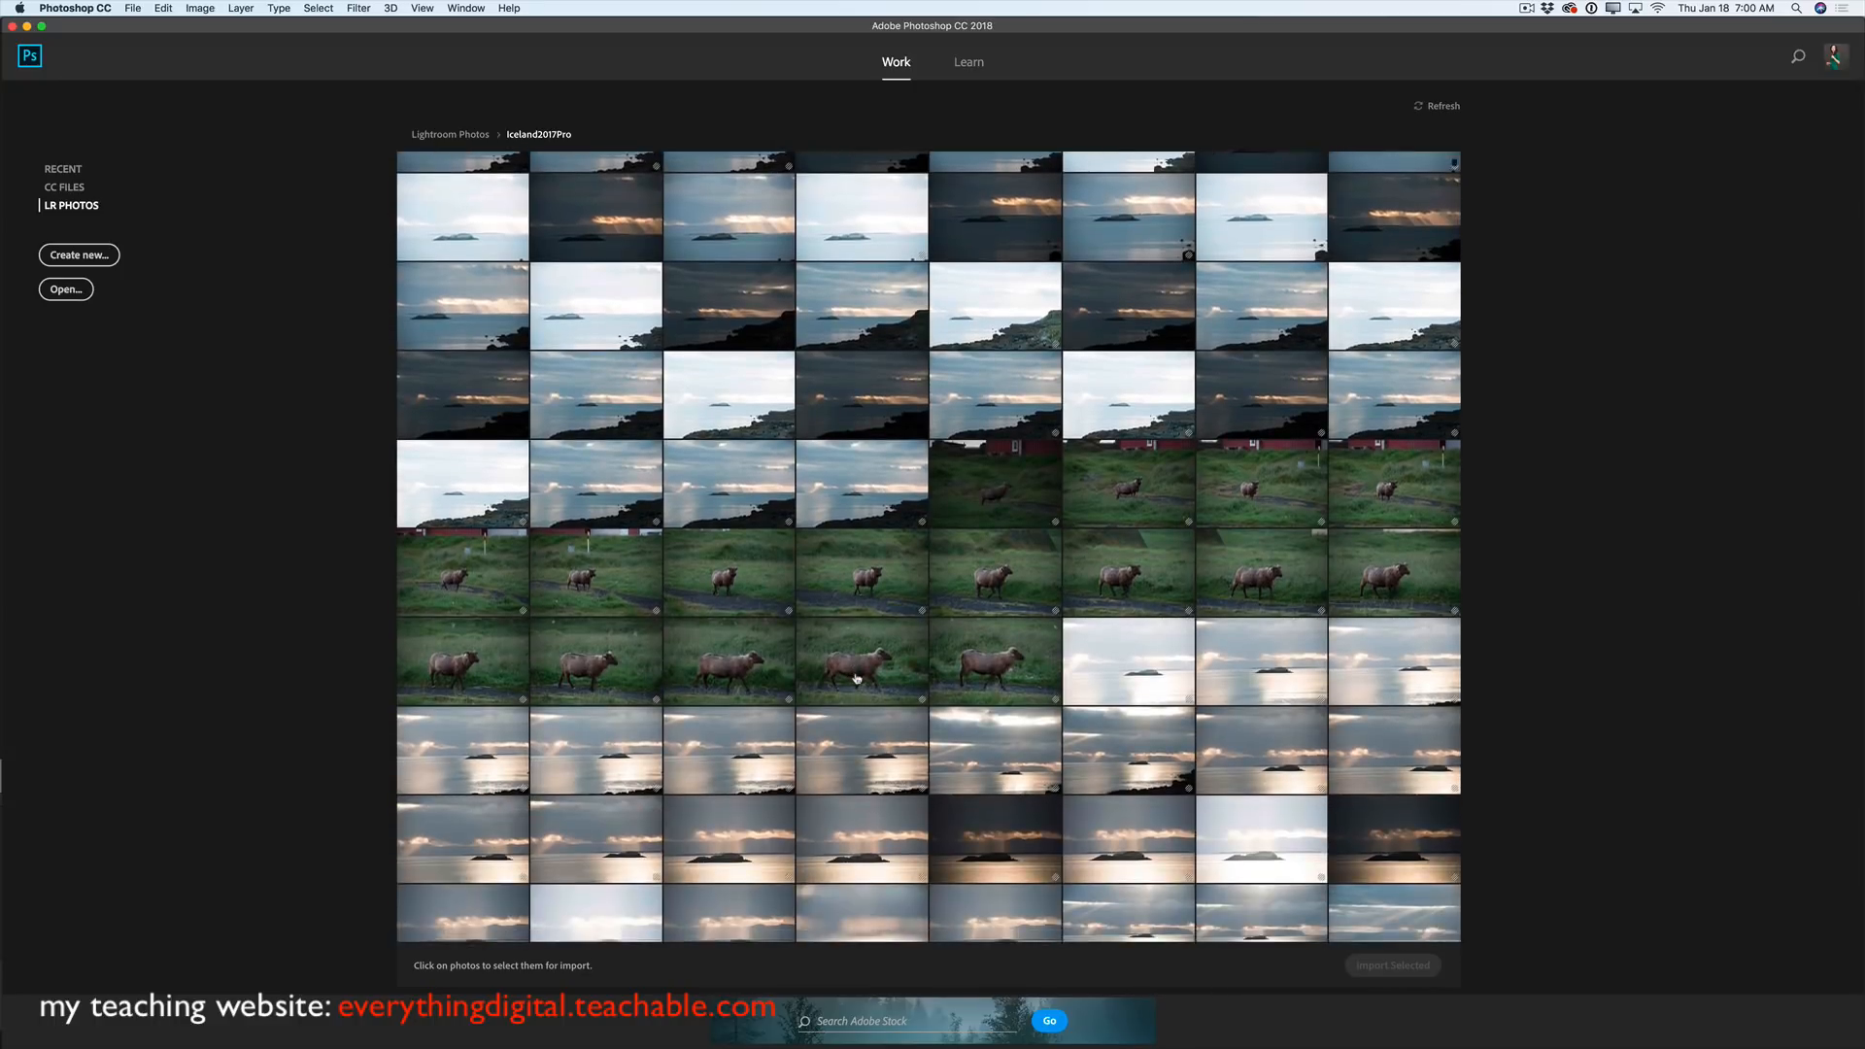
pyautogui.scroll(-3, 856, 678)
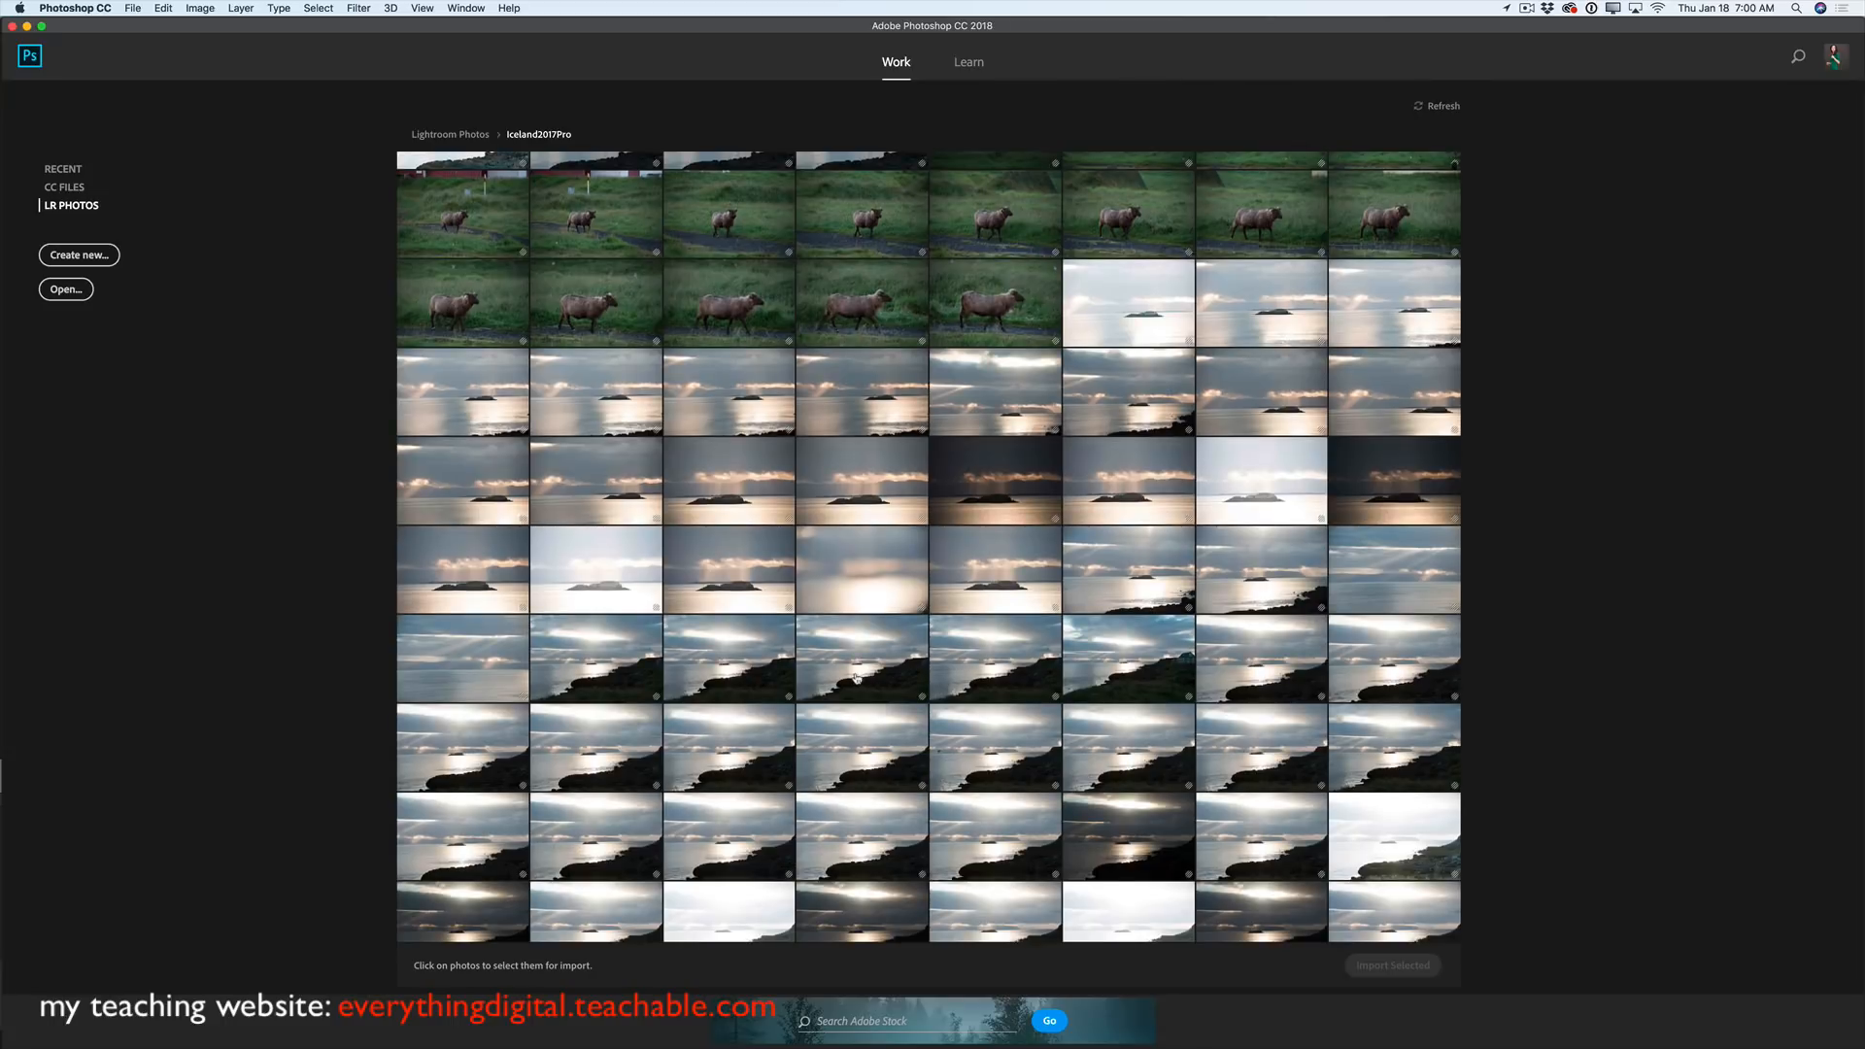
pyautogui.scroll(-10, 856, 678)
pyautogui.scroll(-4, 856, 678)
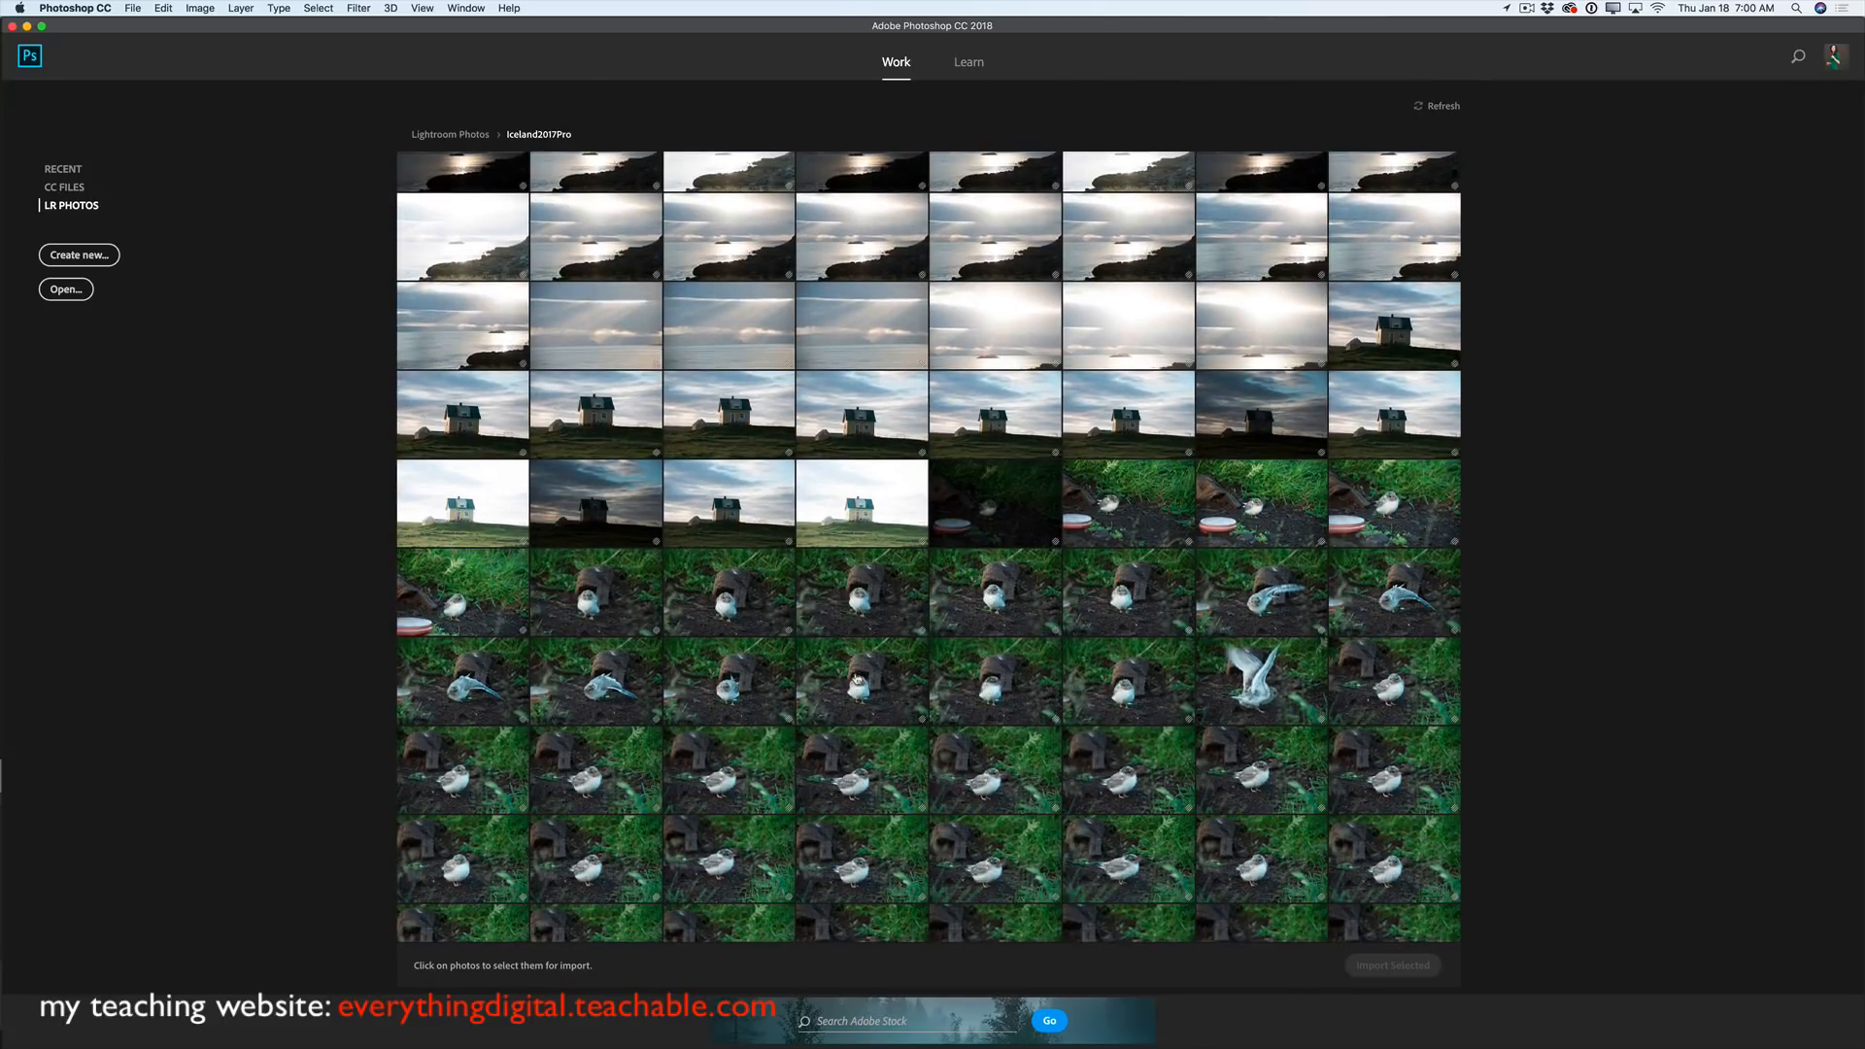
pyautogui.scroll(-1, 856, 678)
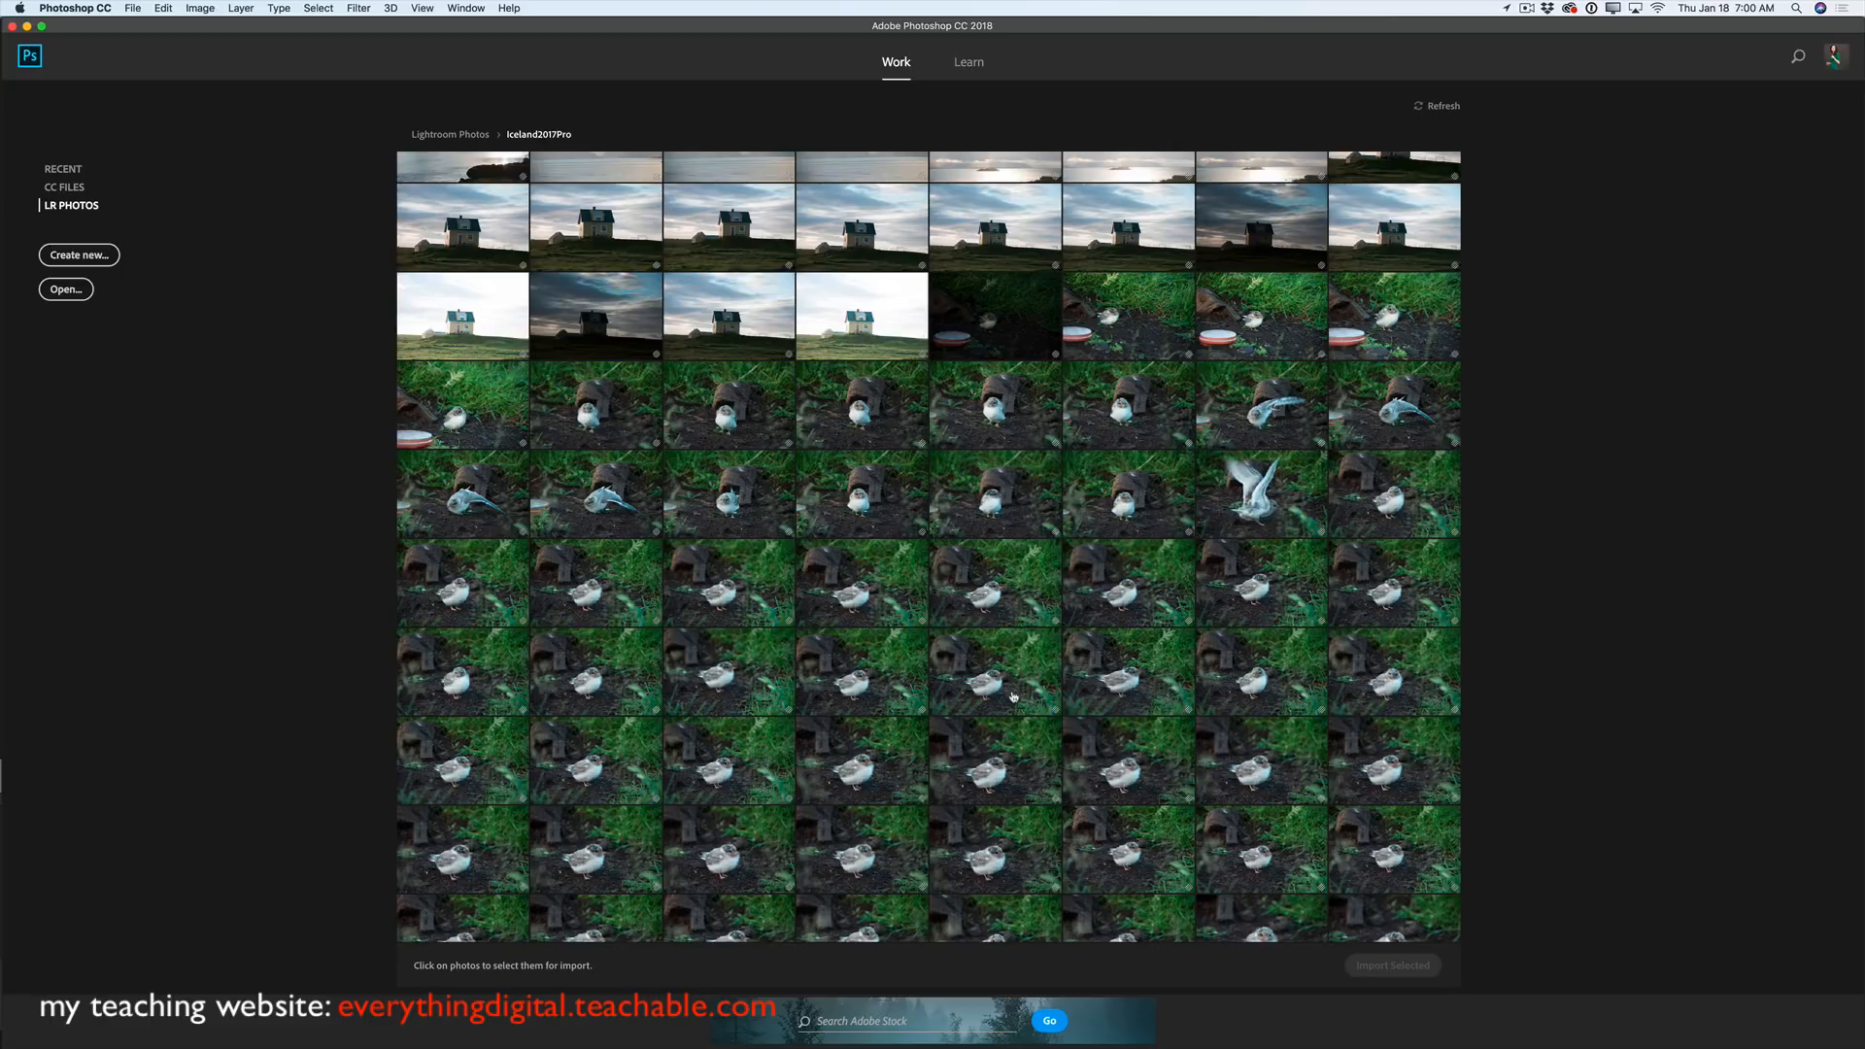
pyautogui.scroll(1, 1013, 698)
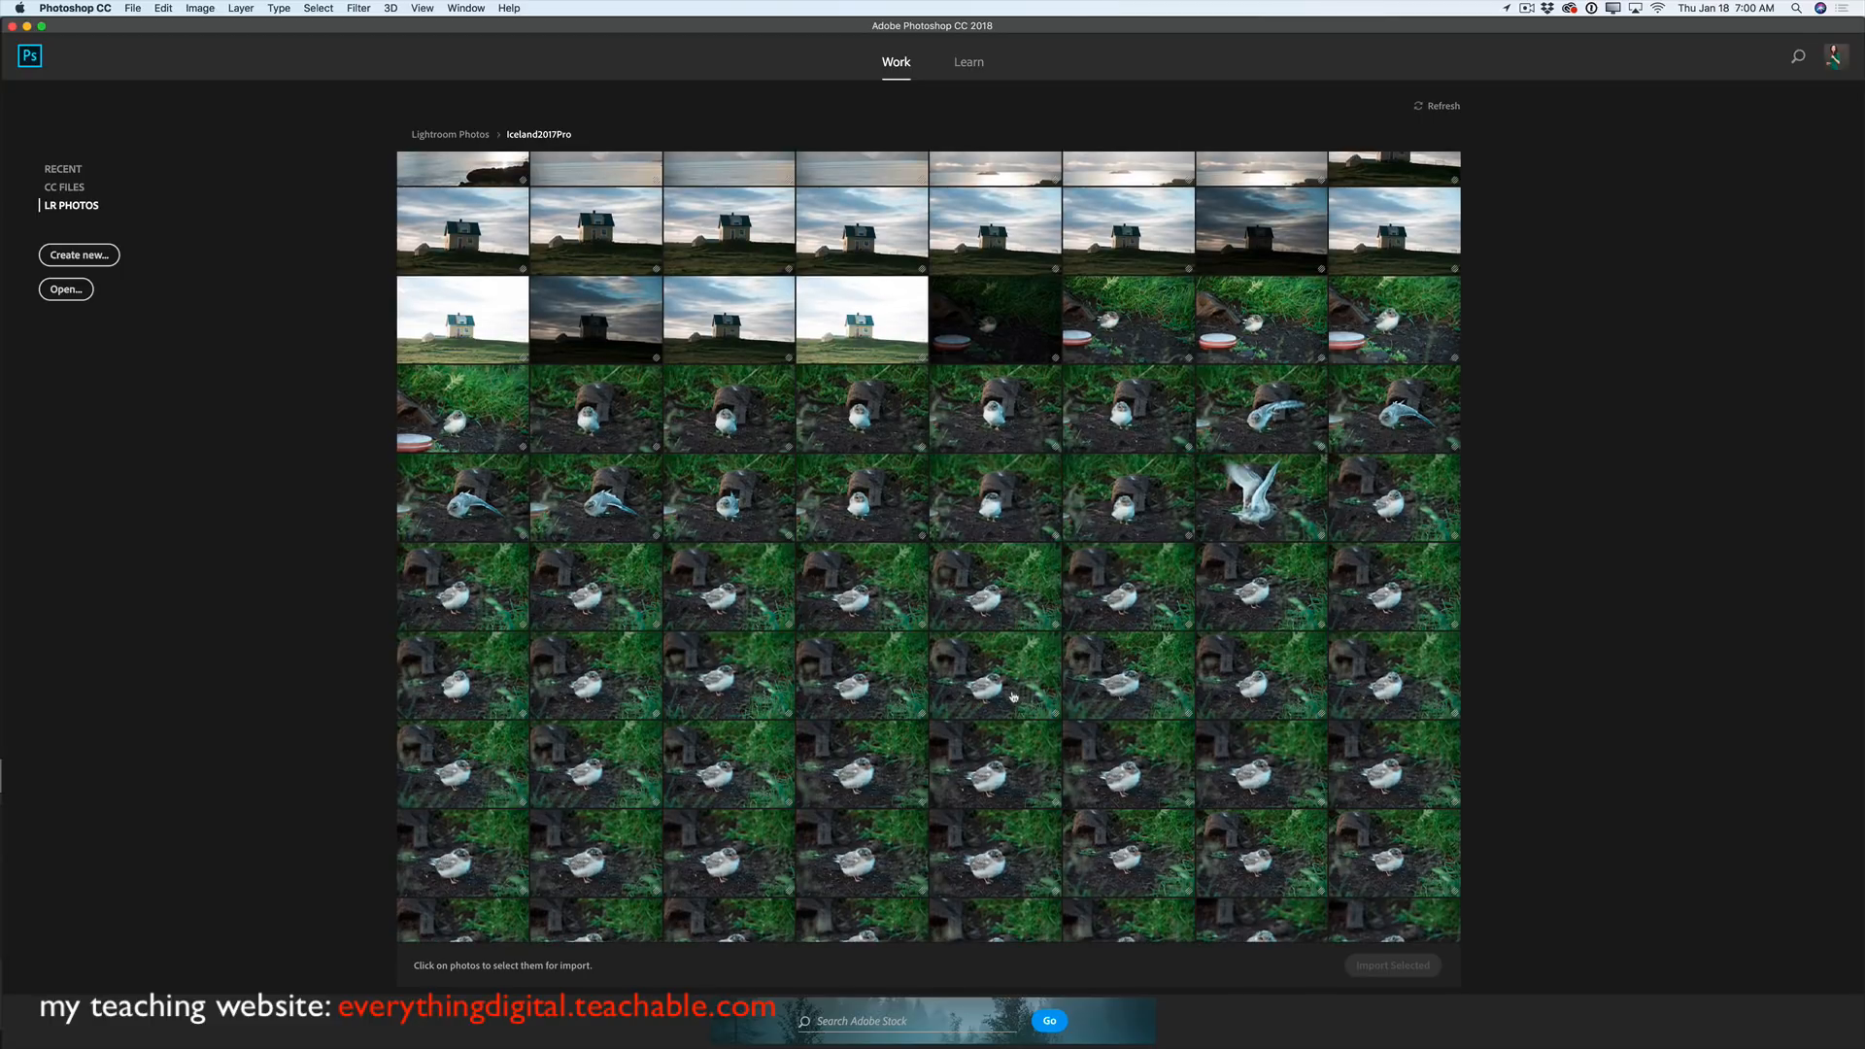
pyautogui.click(1001, 695)
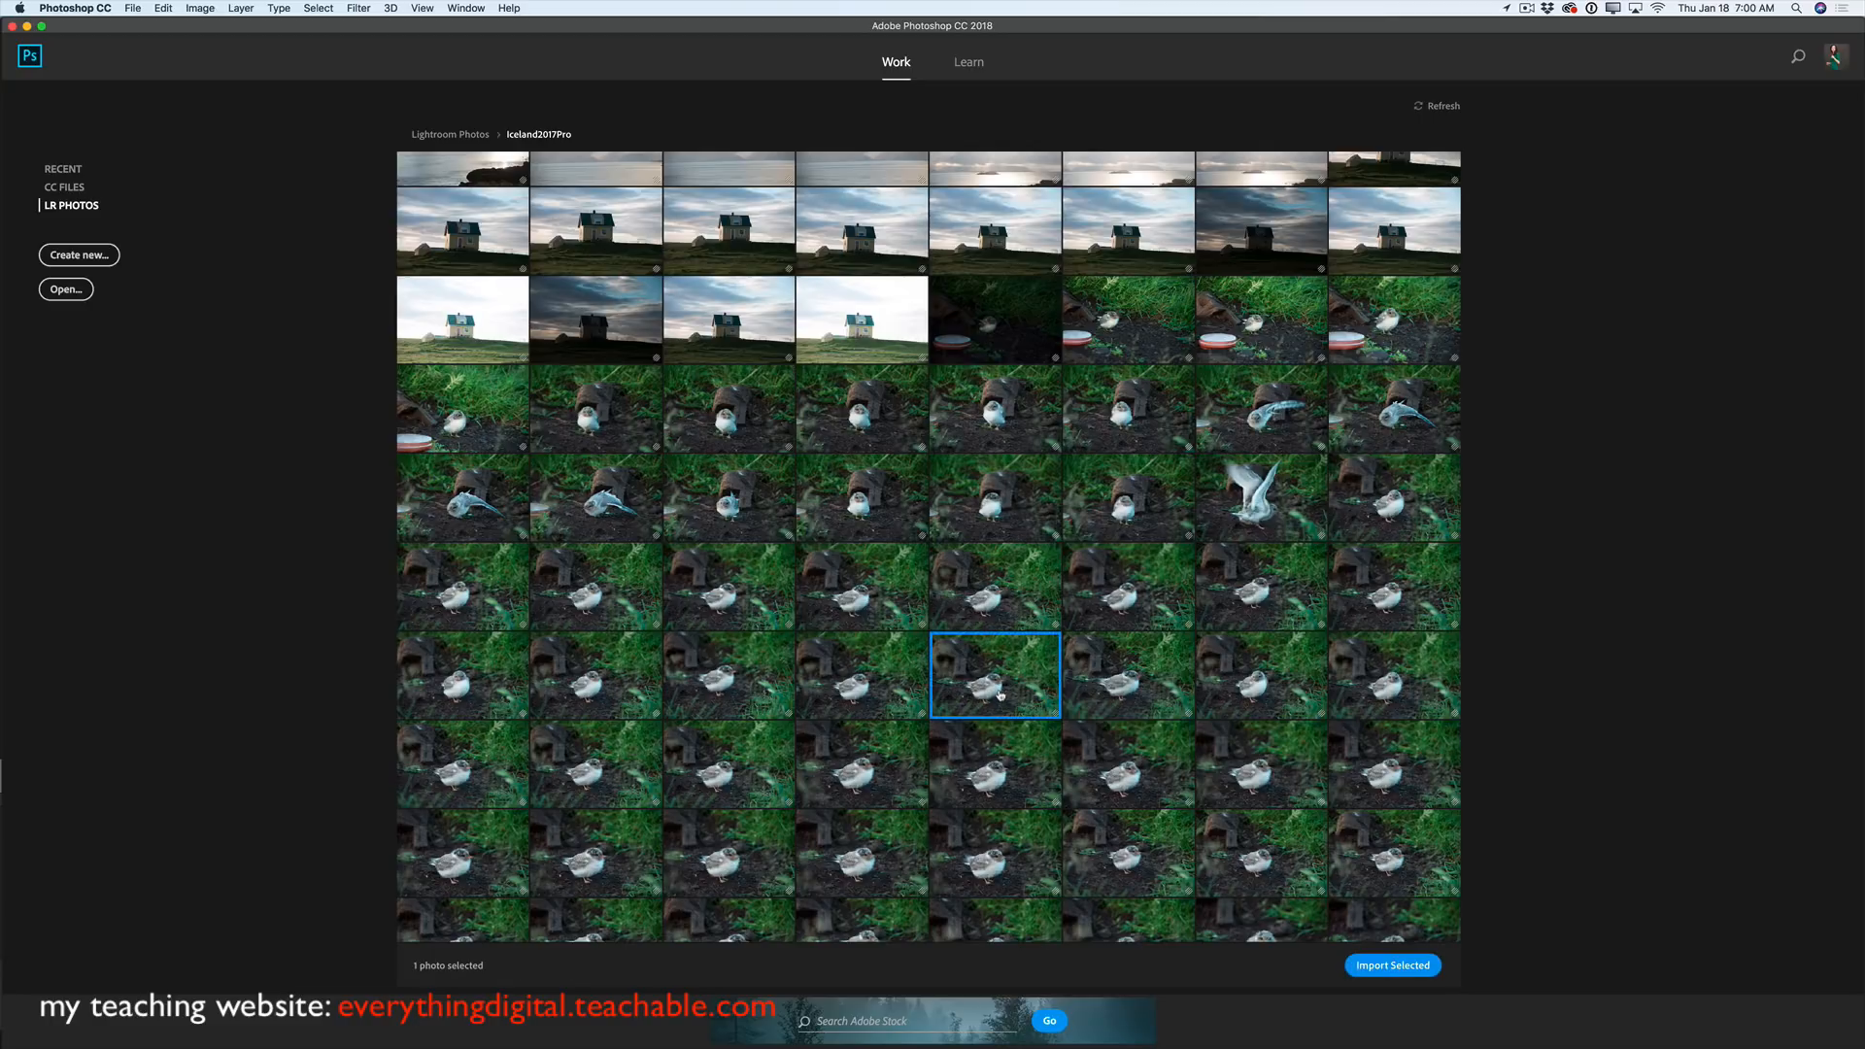
pyautogui.click(1399, 966)
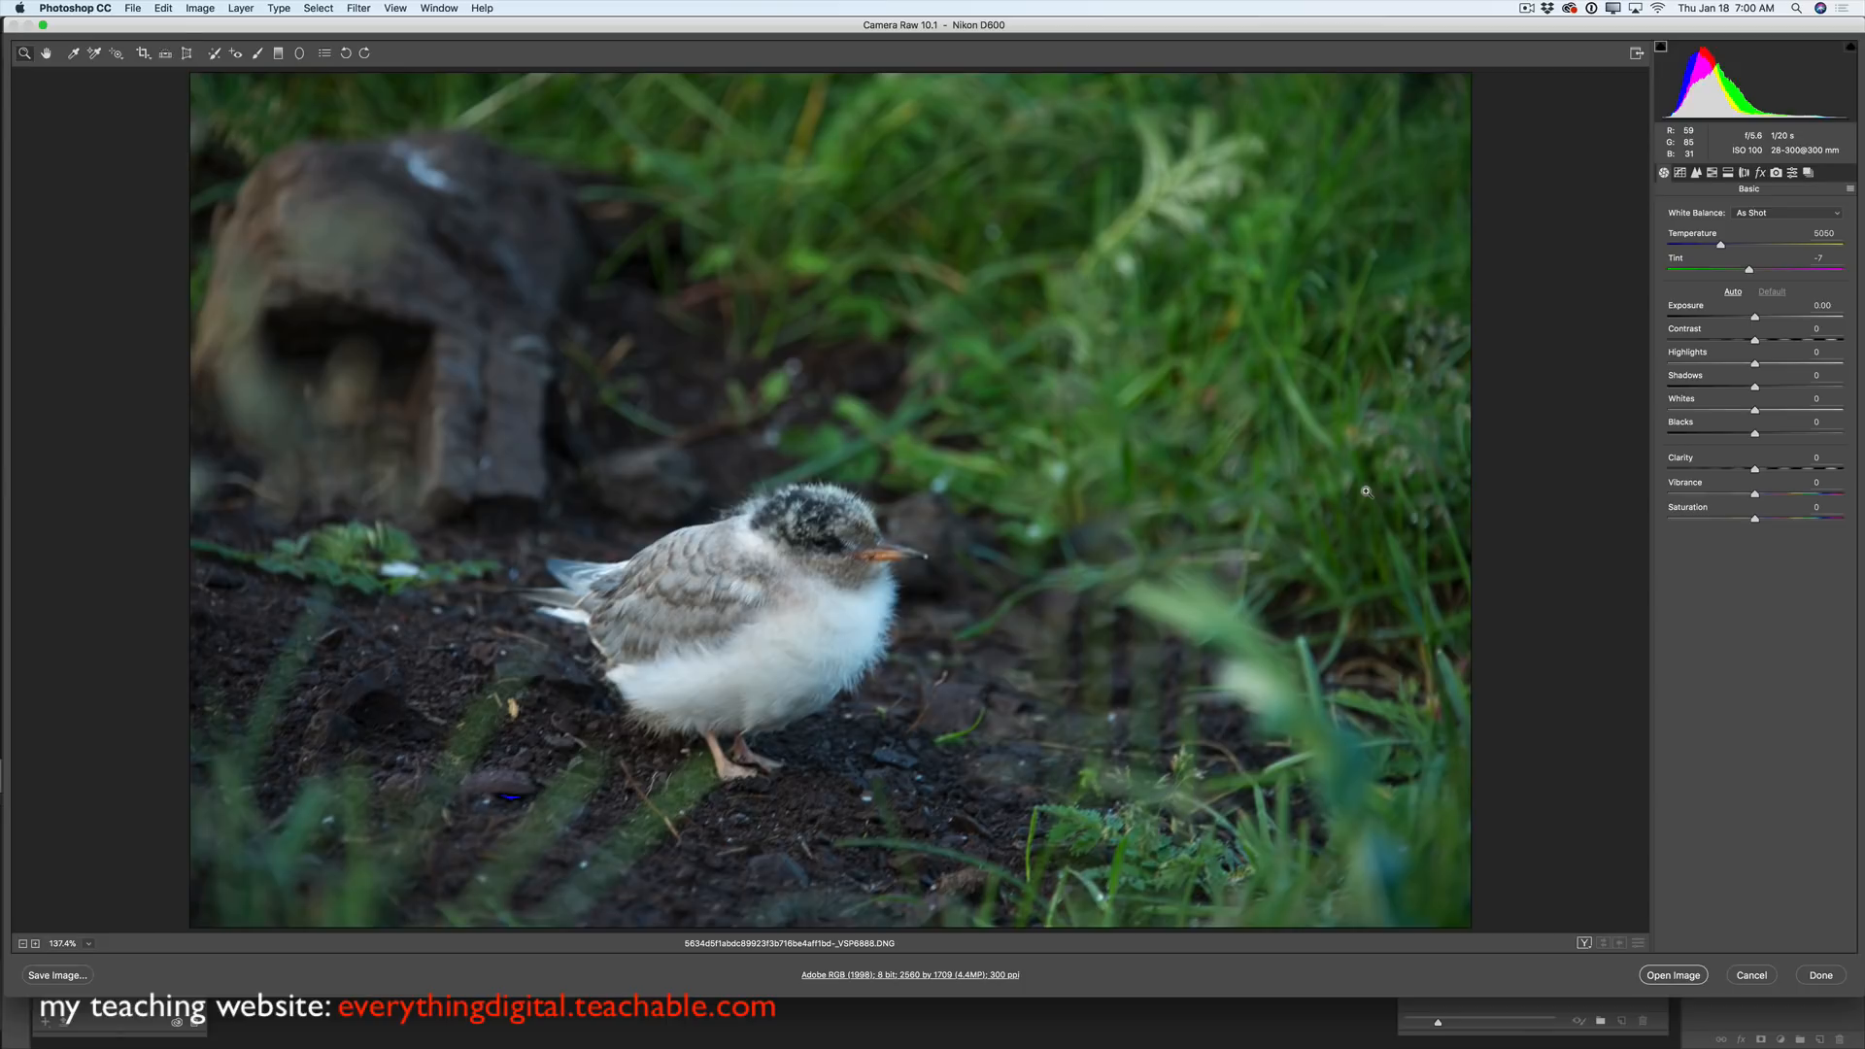
# - Raise Exposure slightly in Camera Raw and open the bird photo as document _VSP6888
pyautogui.moveTo(1755, 318); pyautogui.dragTo(1778, 343)
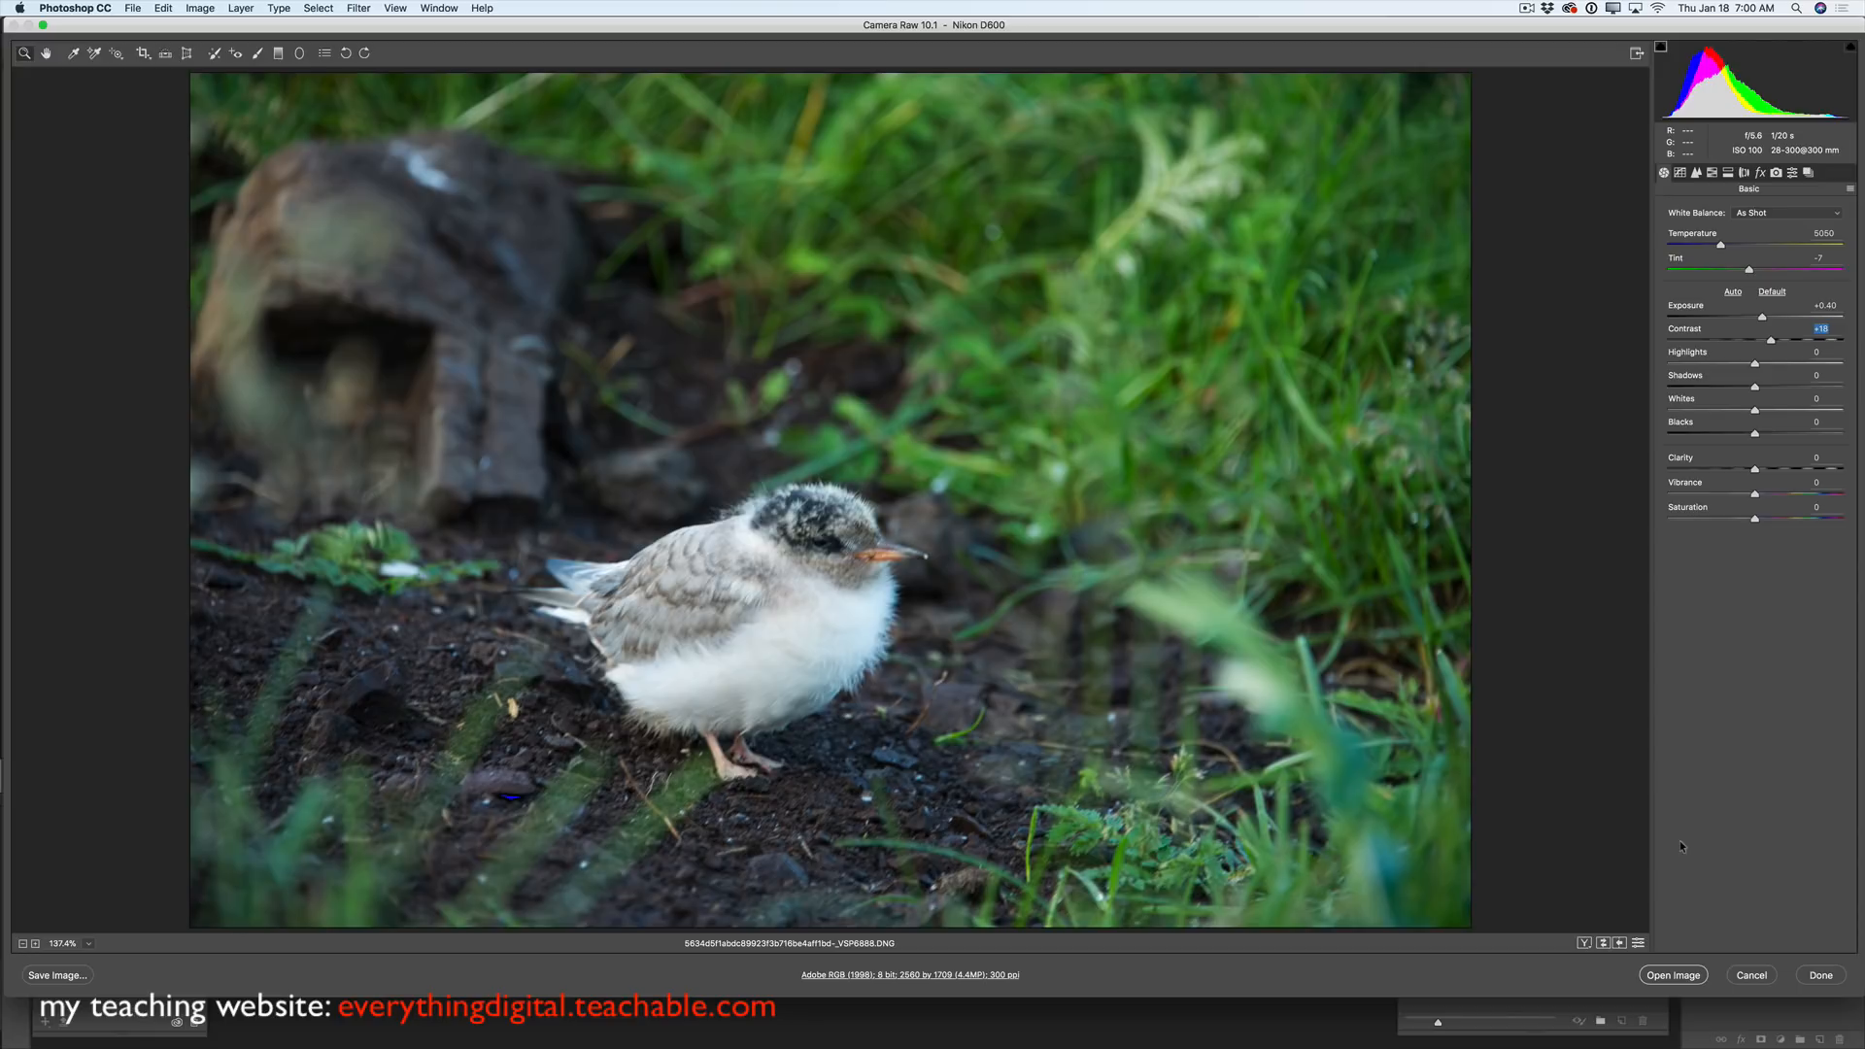
pyautogui.click(1691, 976)
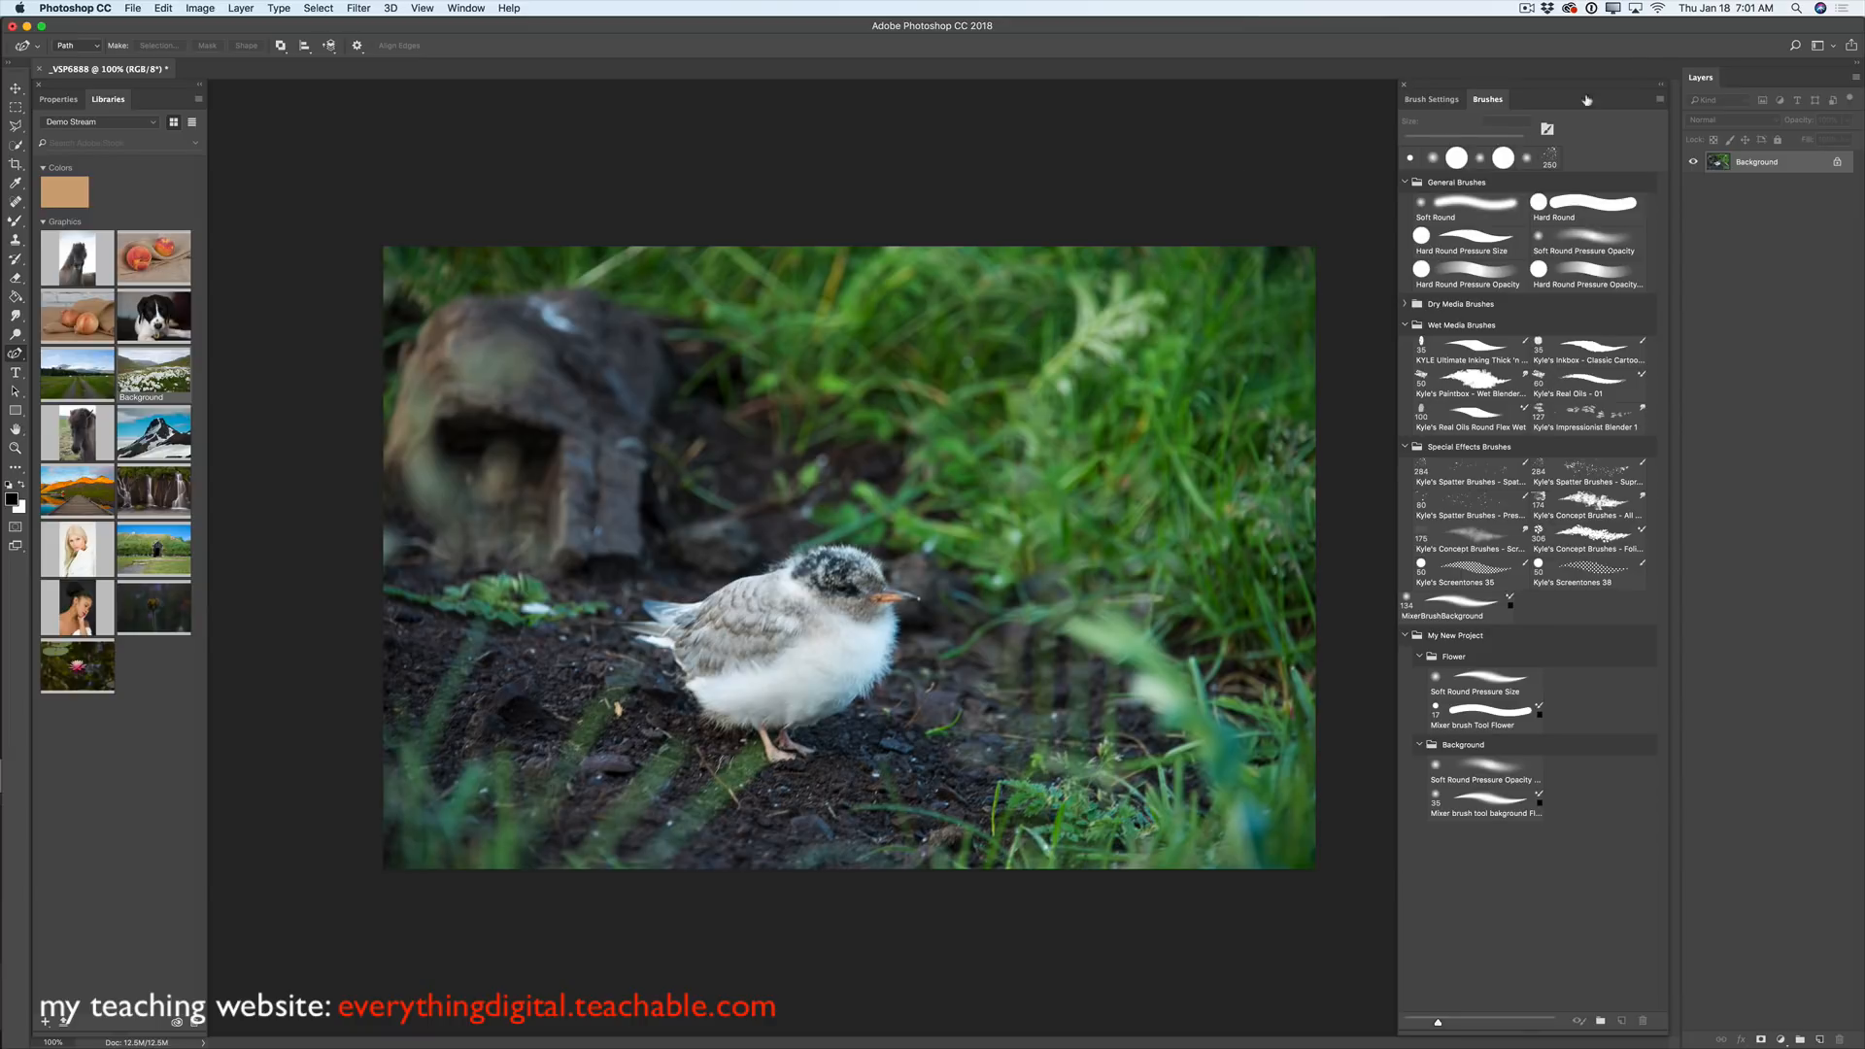
# - Search Lightroom photos and open the iPhone portrait model album
pyautogui.click(1797, 49)
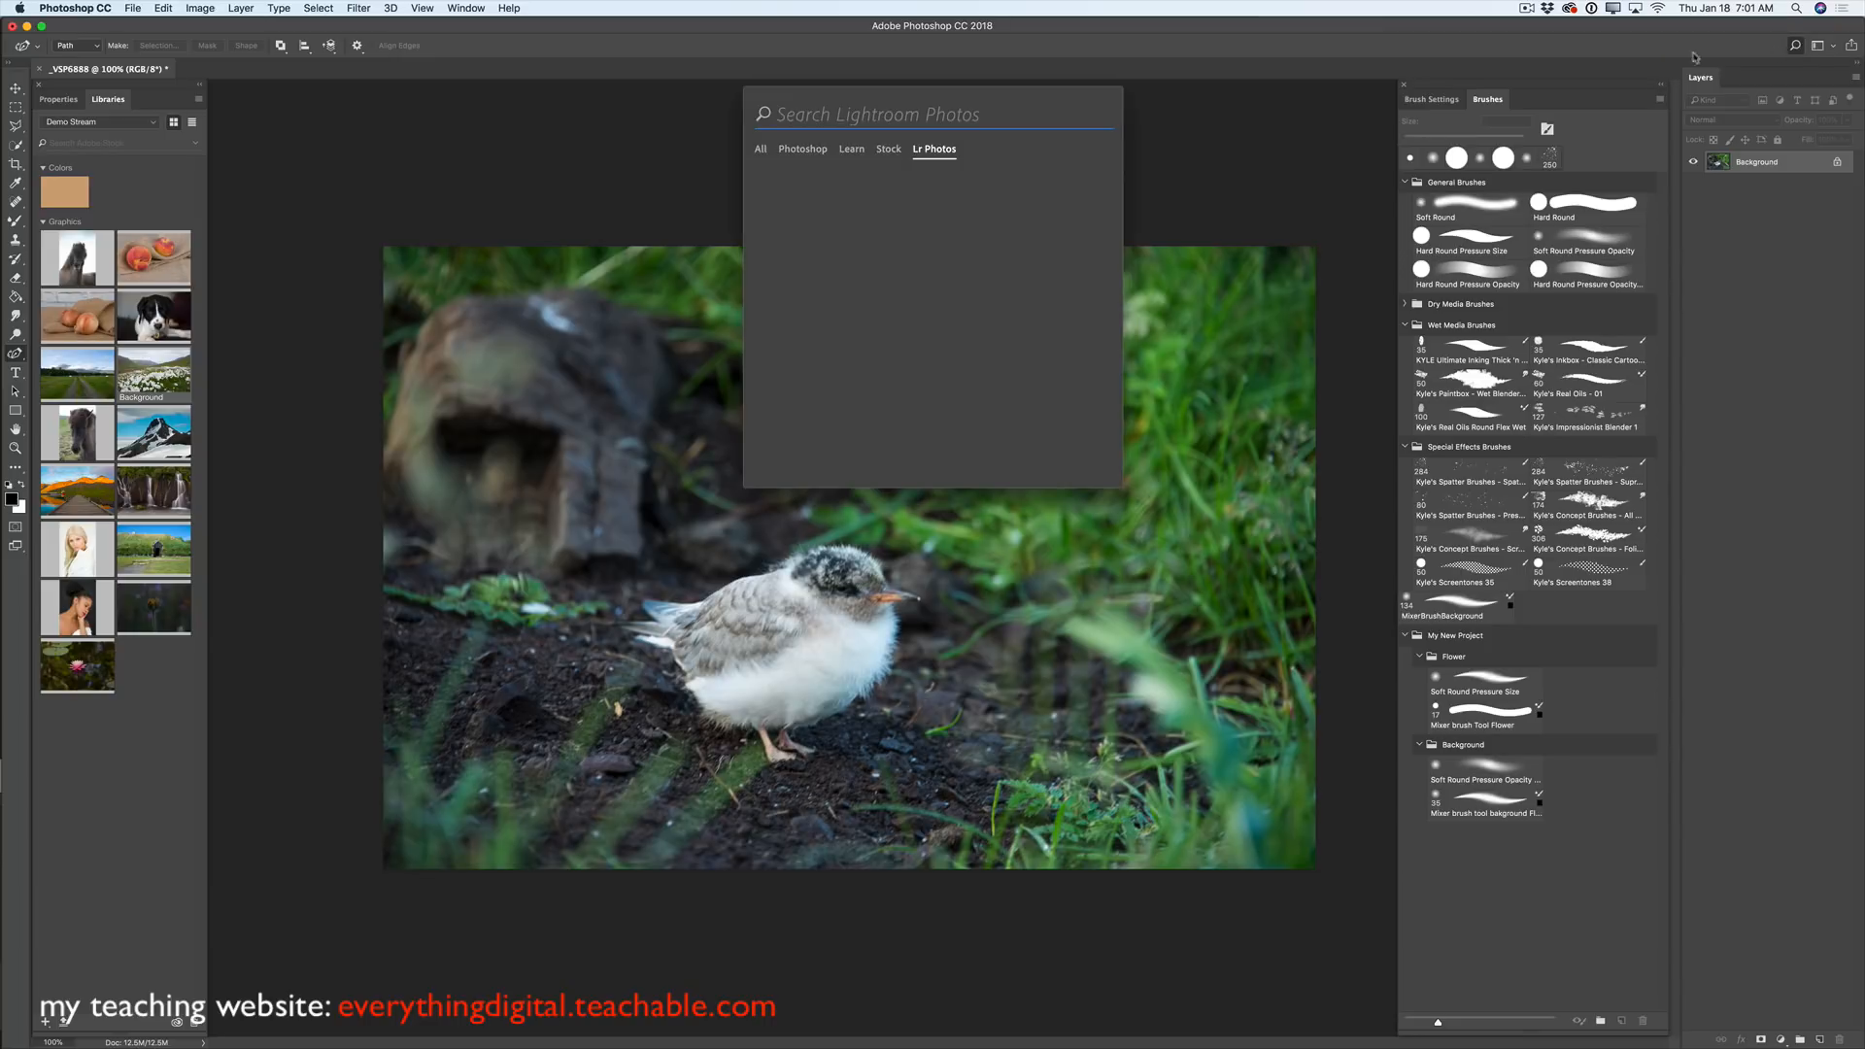
pyautogui.click(777, 199)
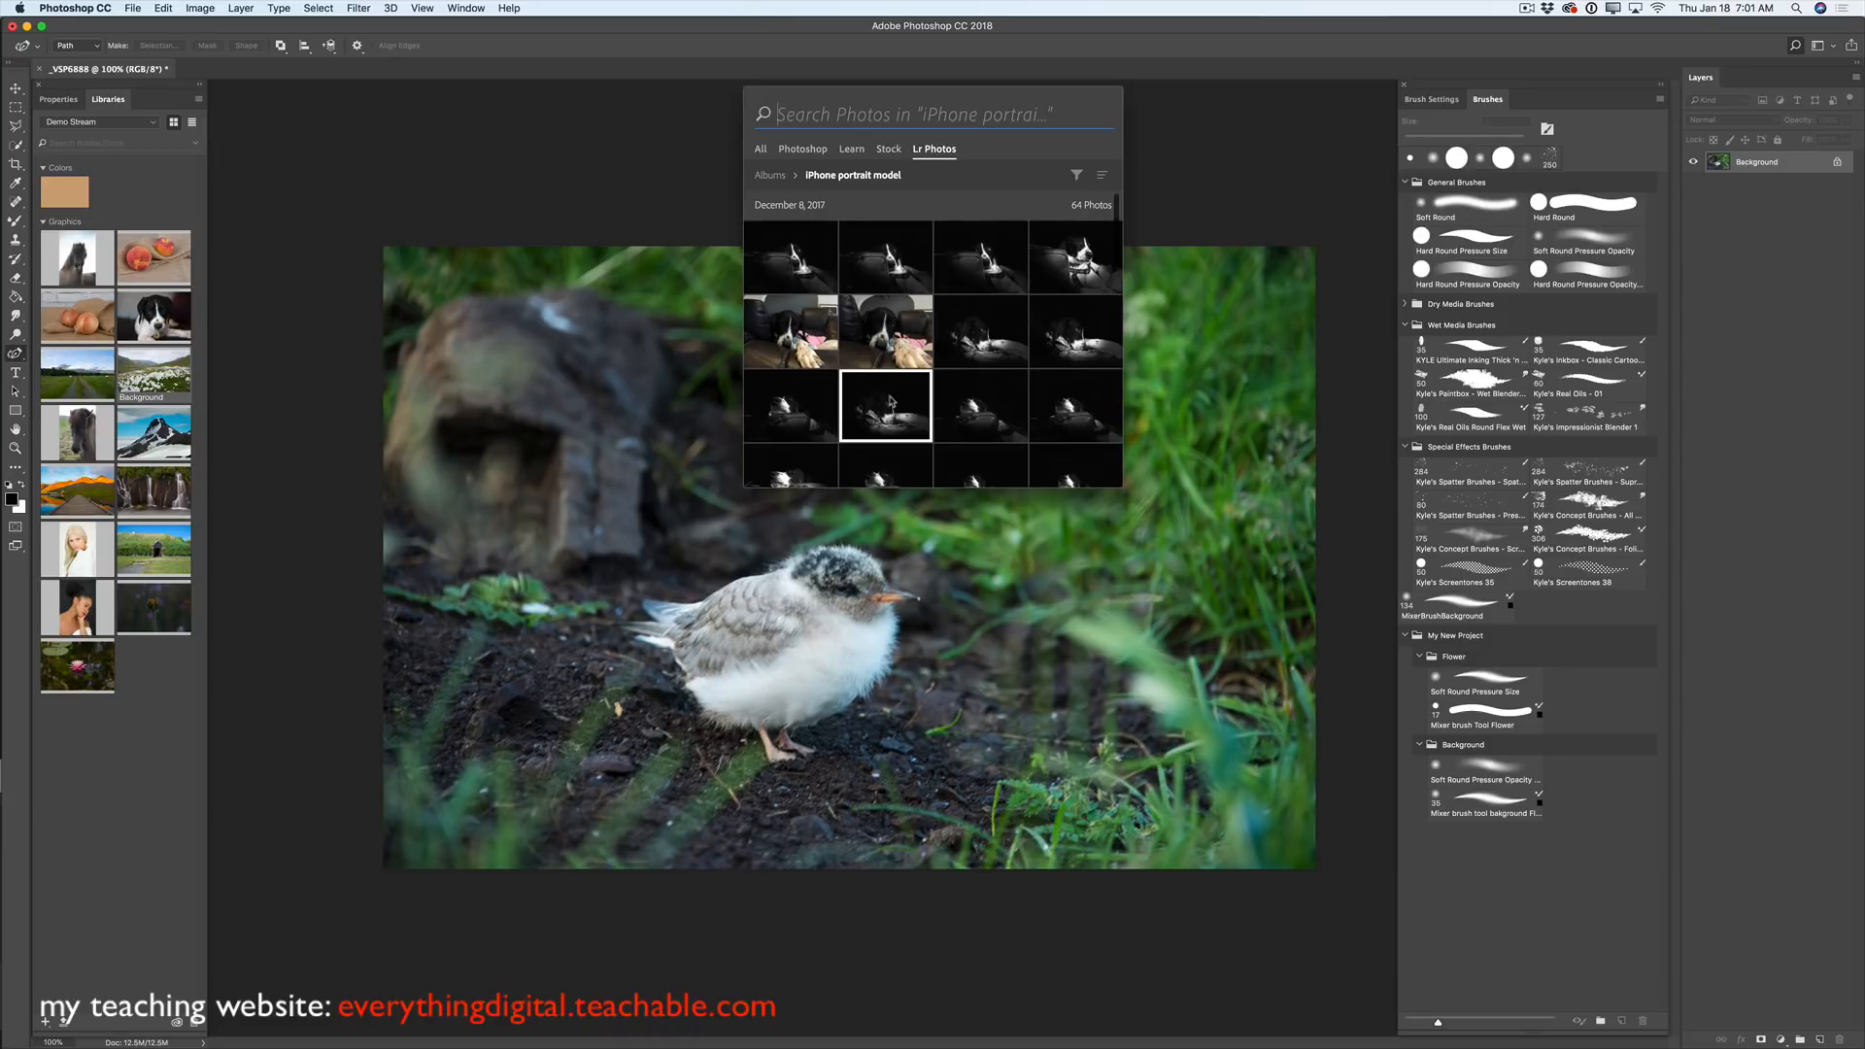
pyautogui.click(769, 176)
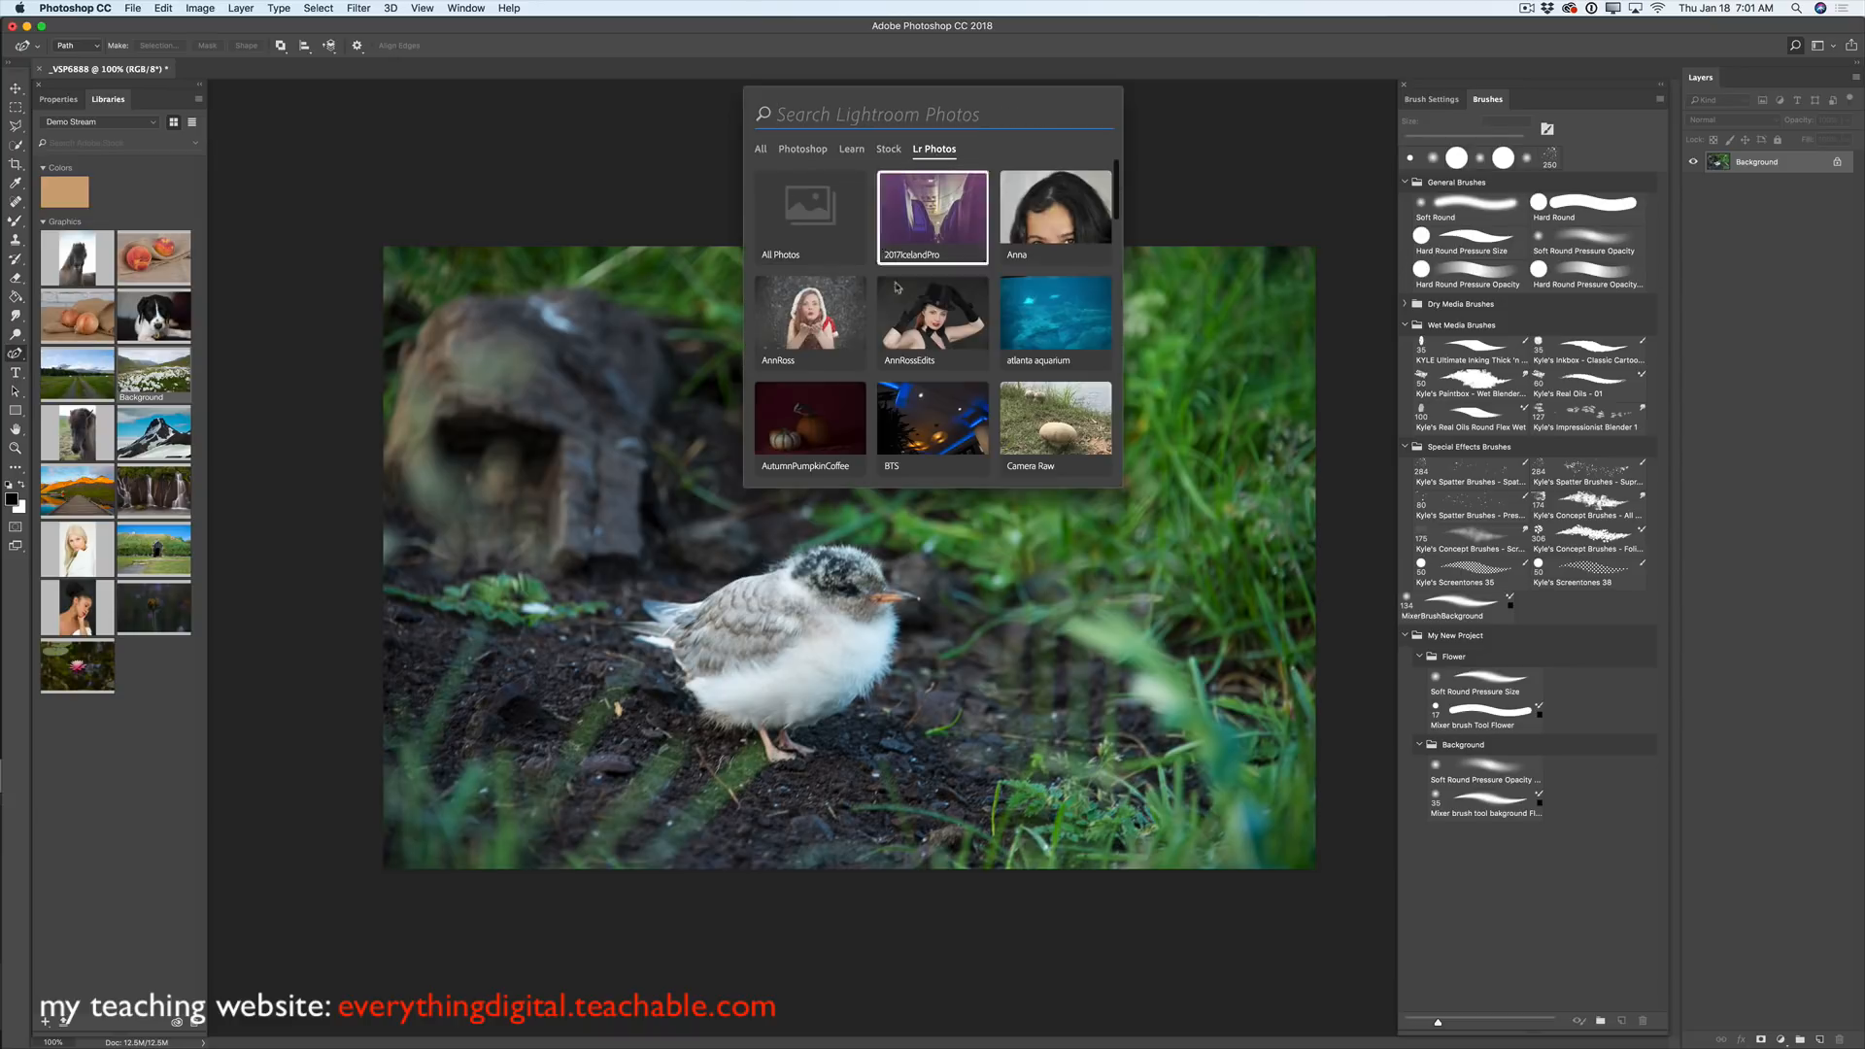
pyautogui.scroll(-5, 904, 297)
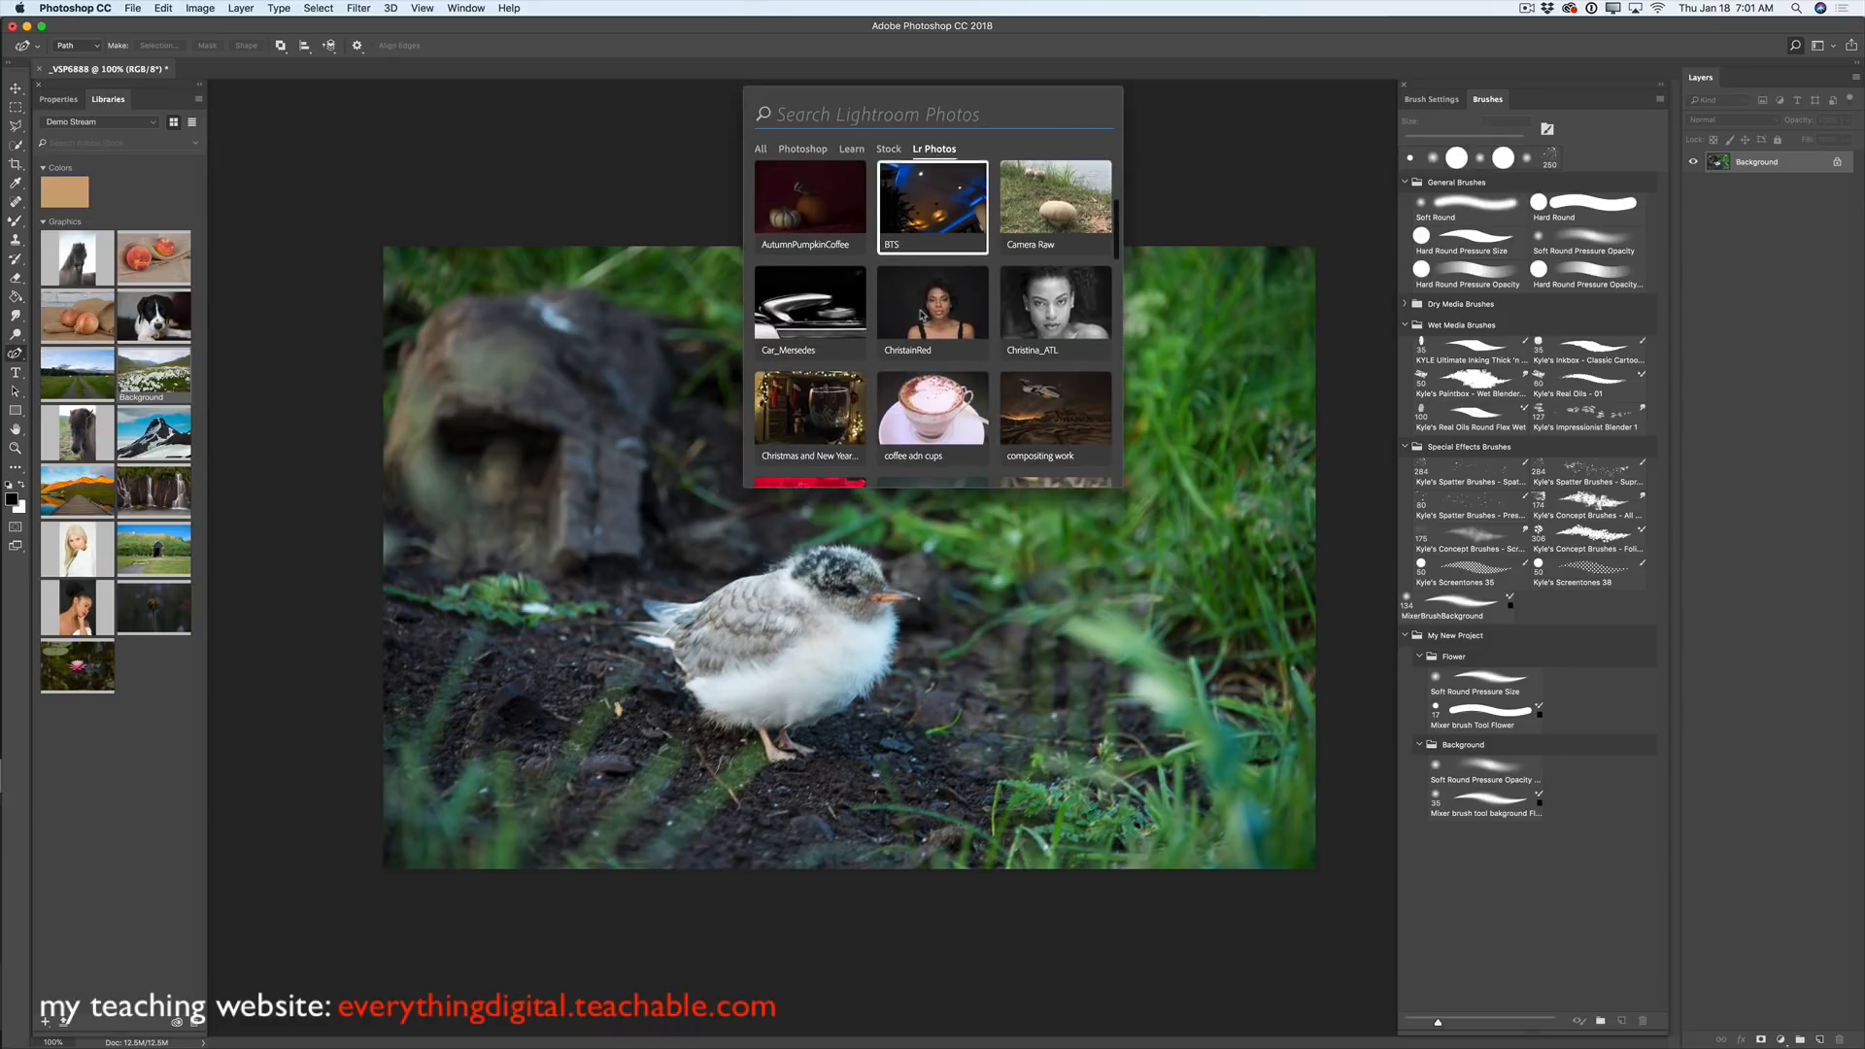
pyautogui.scroll(-5, 921, 314)
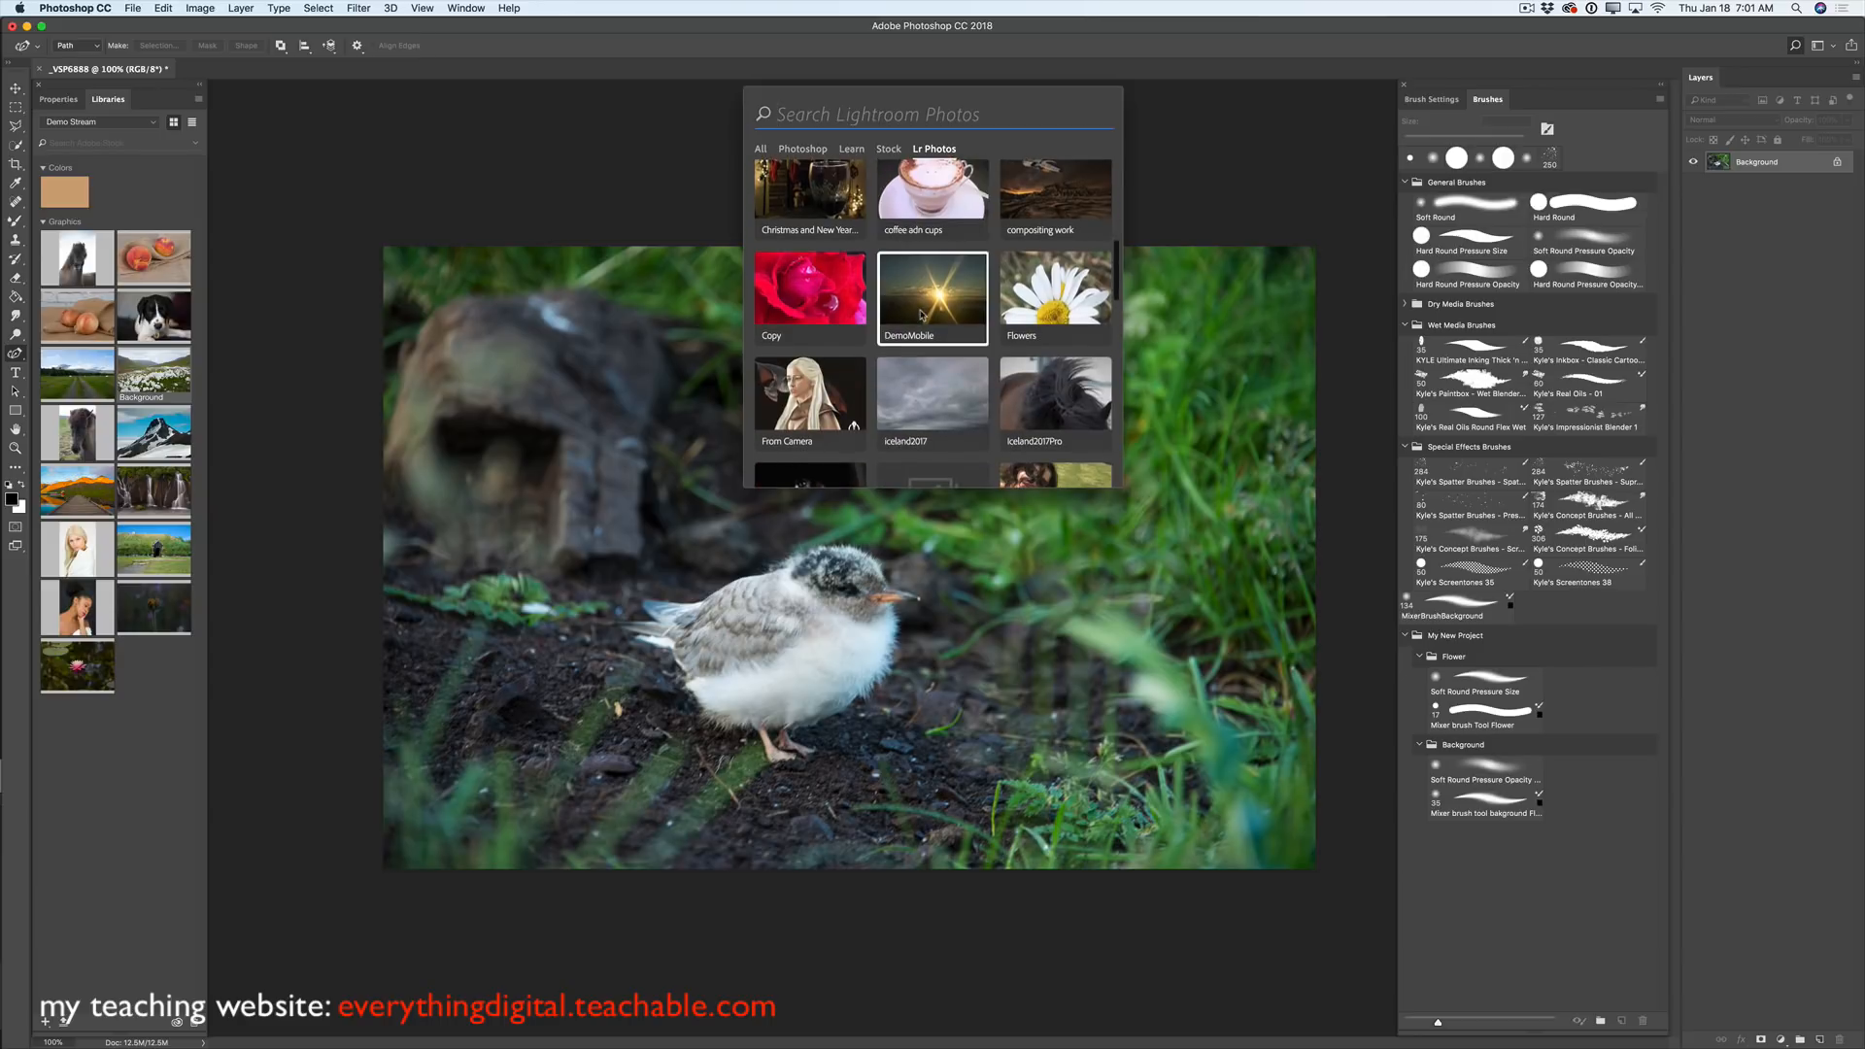
pyautogui.scroll(-3, 921, 314)
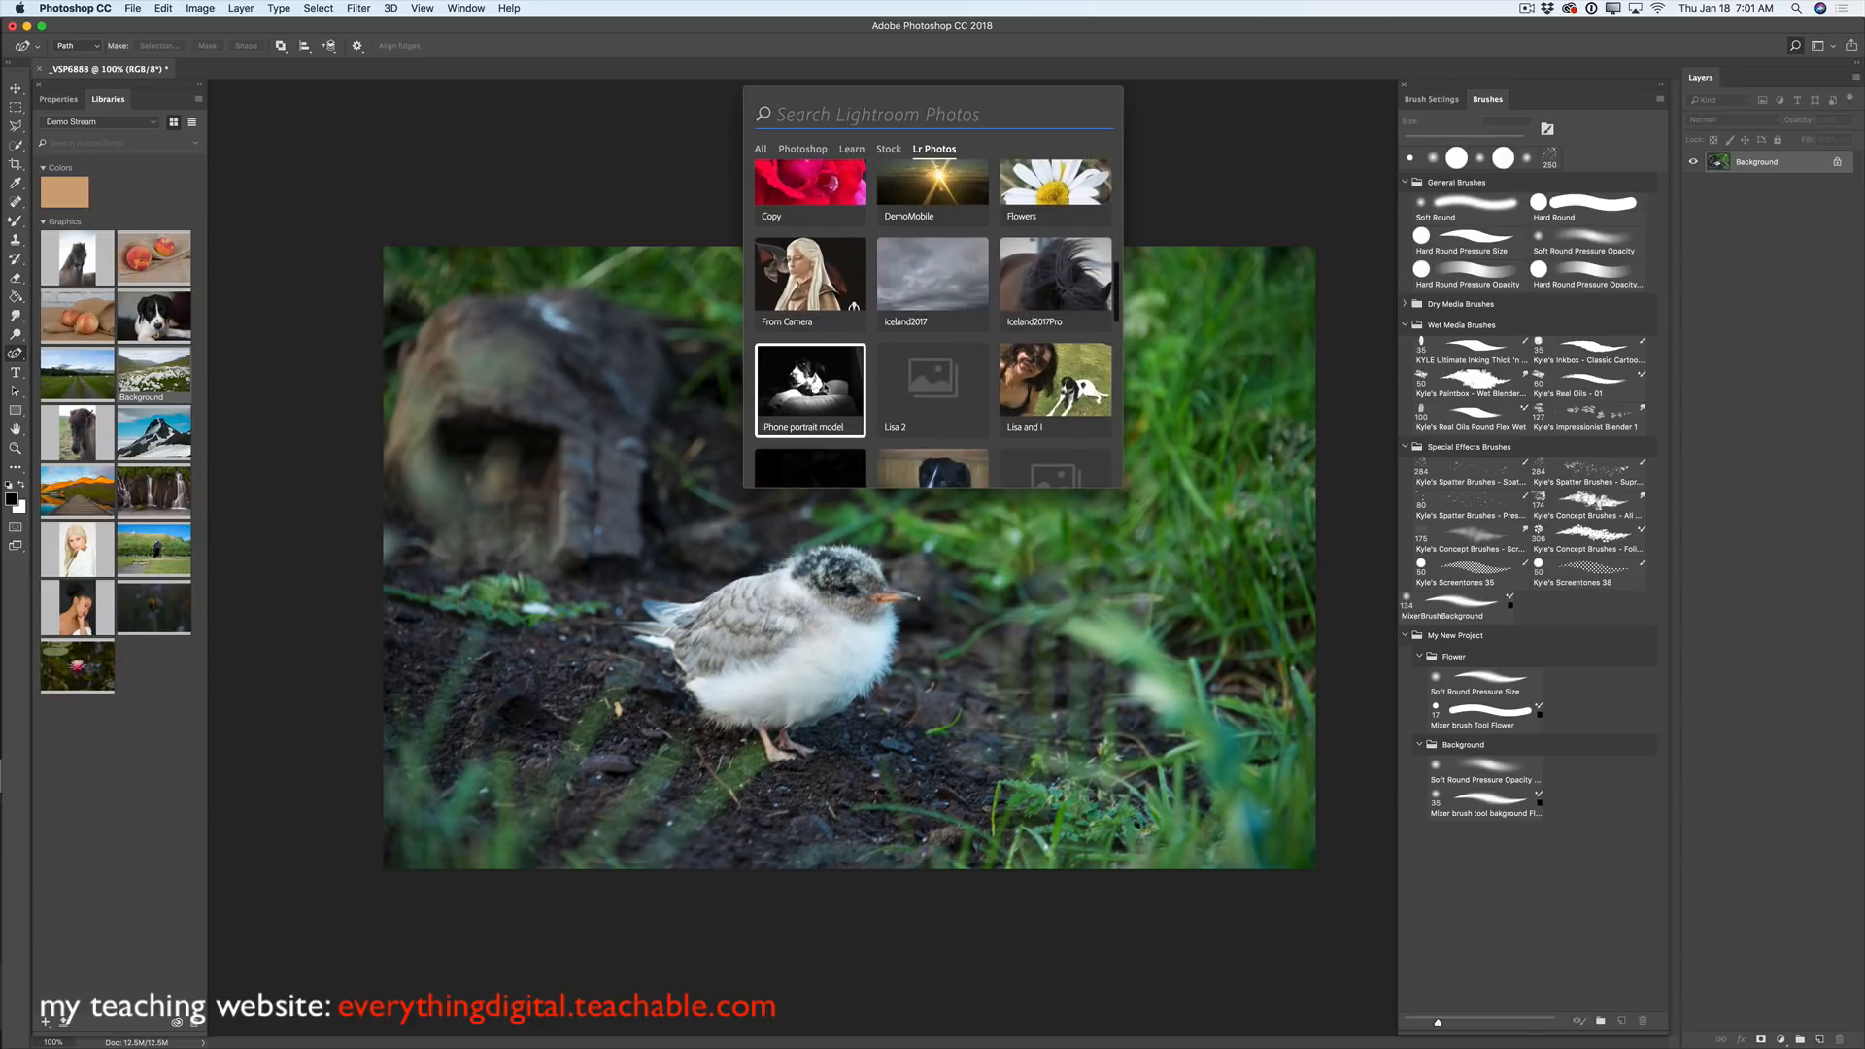
pyautogui.click(835, 389)
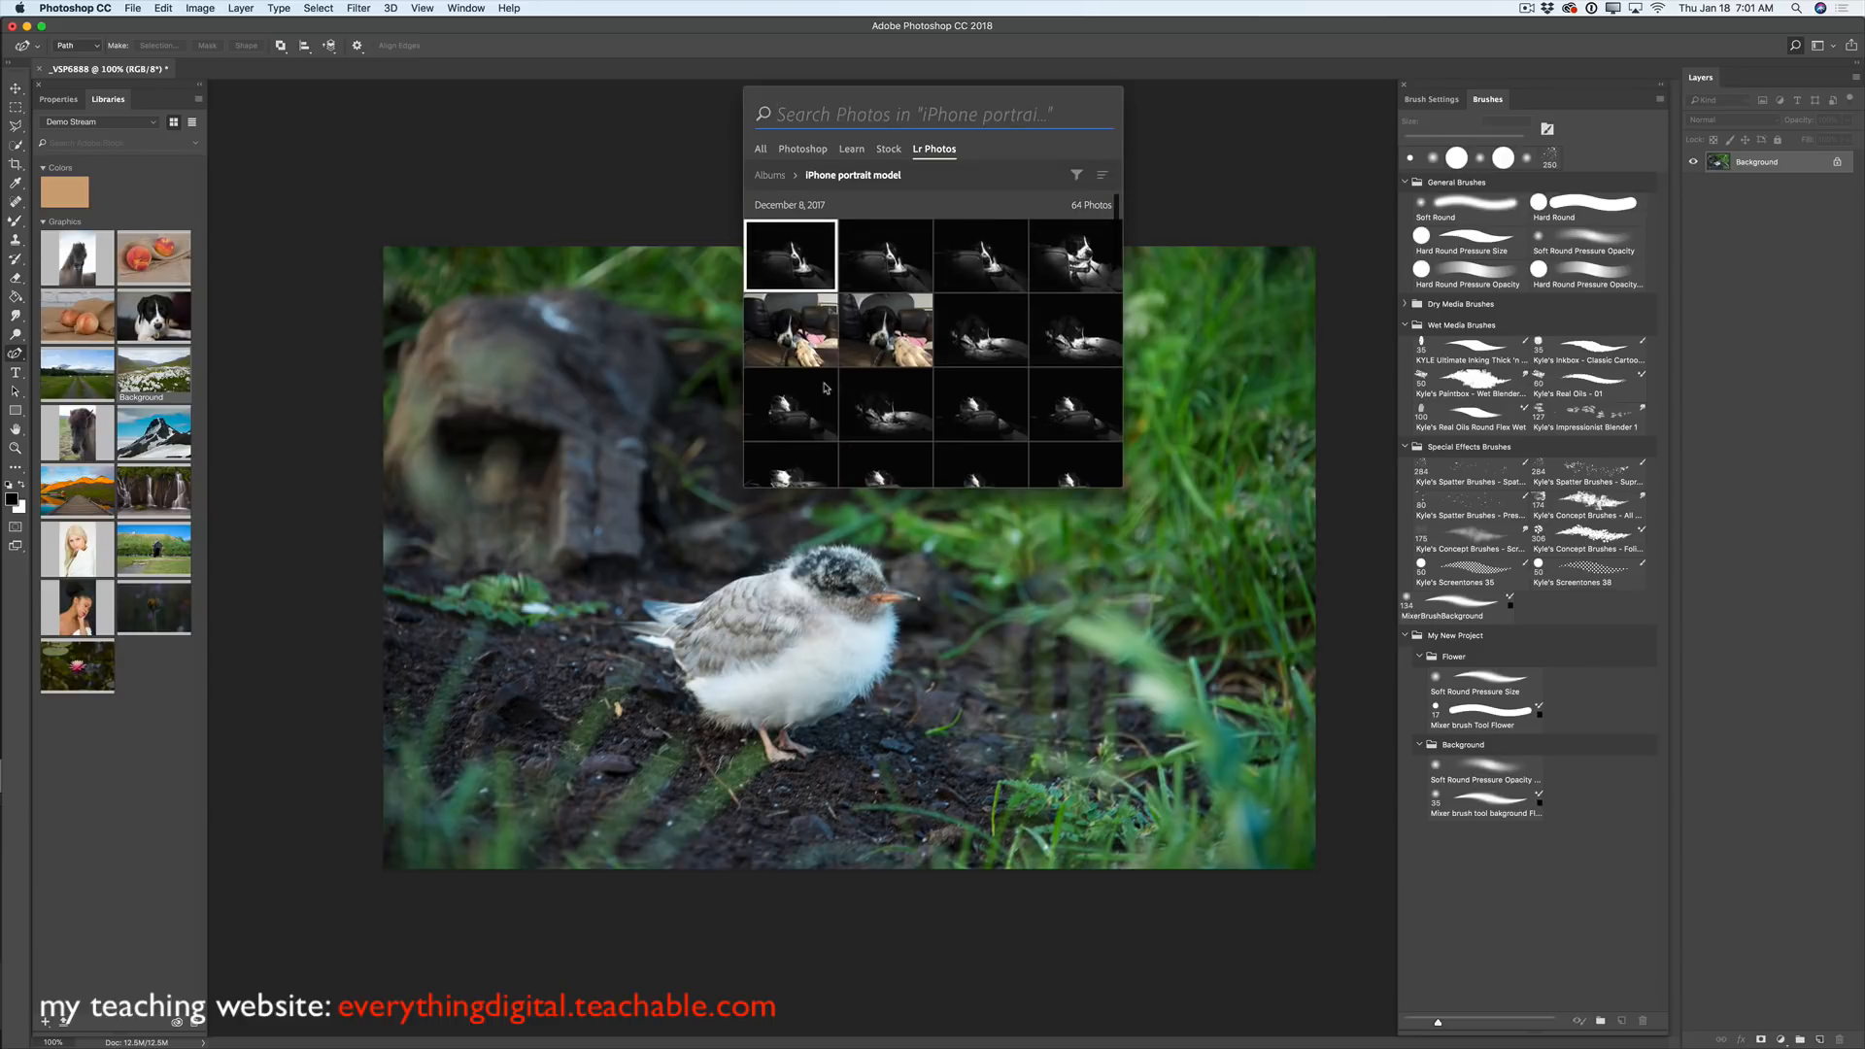
# - Open the black-and-white dog photo IMG_1746-2 as a document and select the Move tool
pyautogui.scroll(-2, 1033, 378)
pyautogui.scroll(-5, 1033, 378)
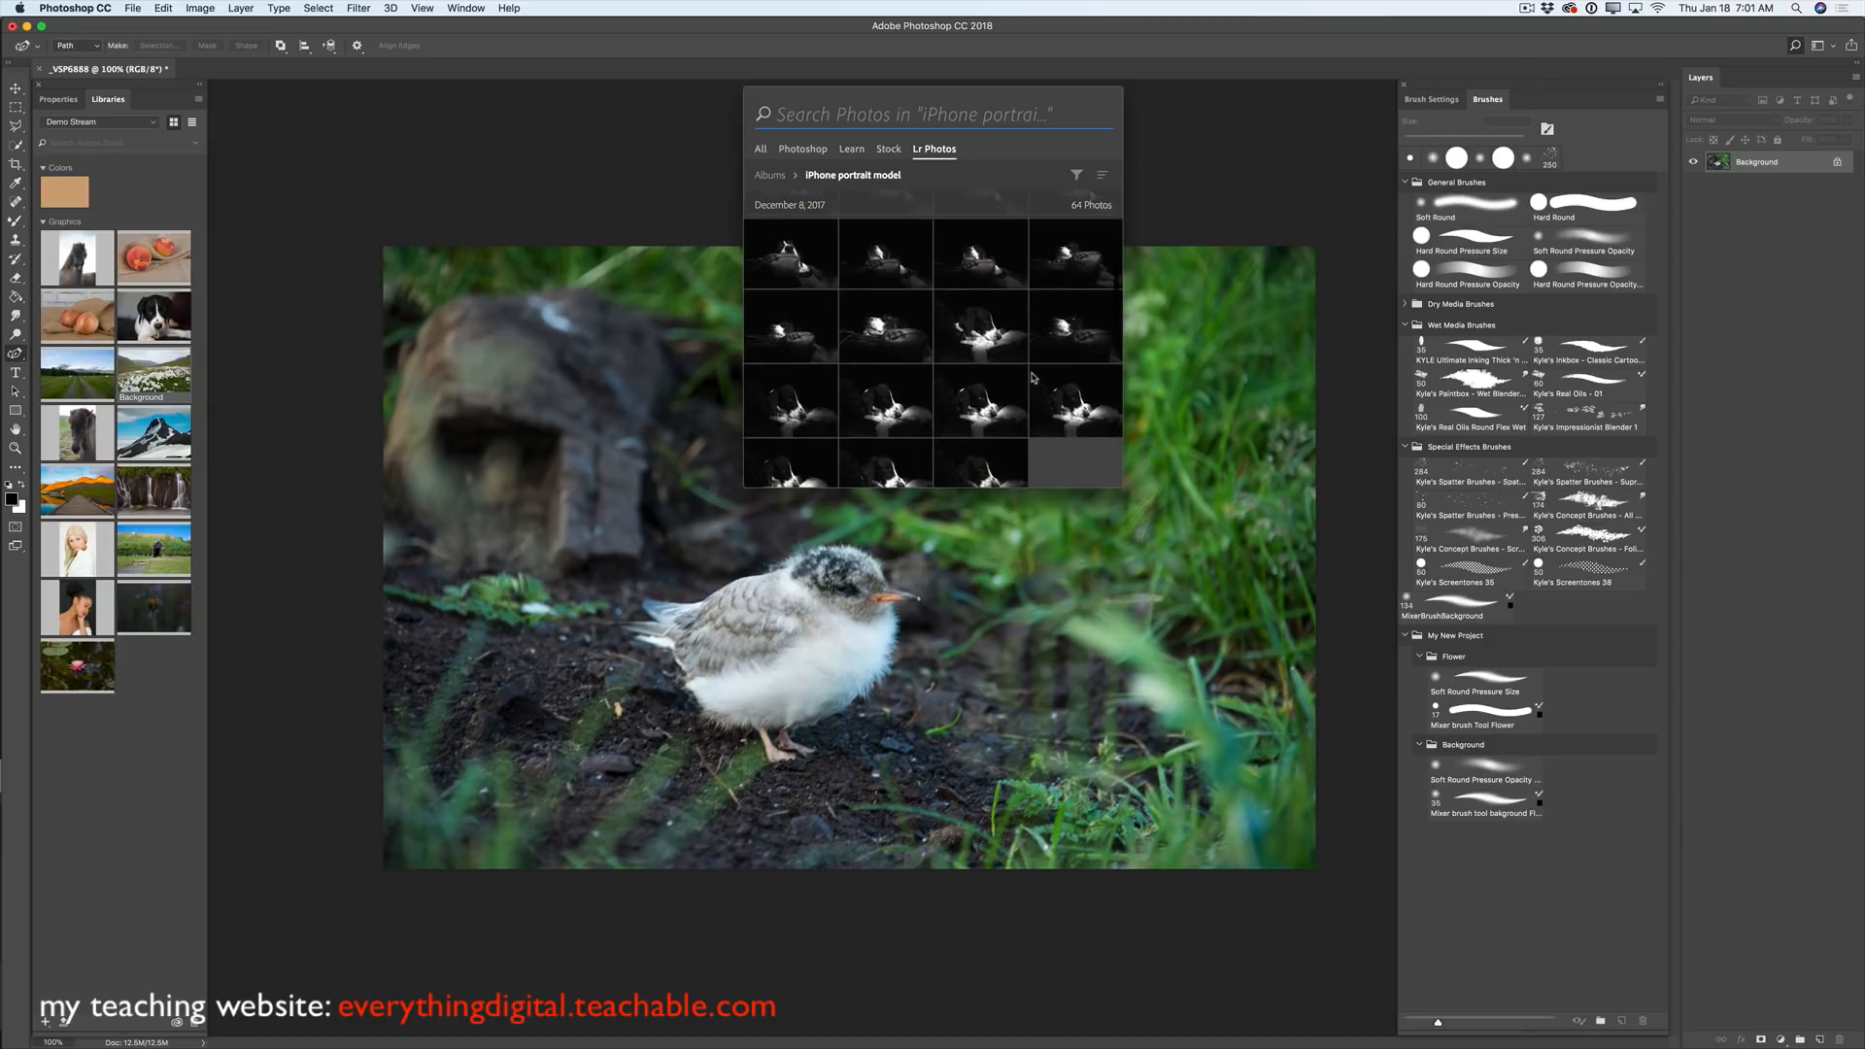
pyautogui.click(1072, 456)
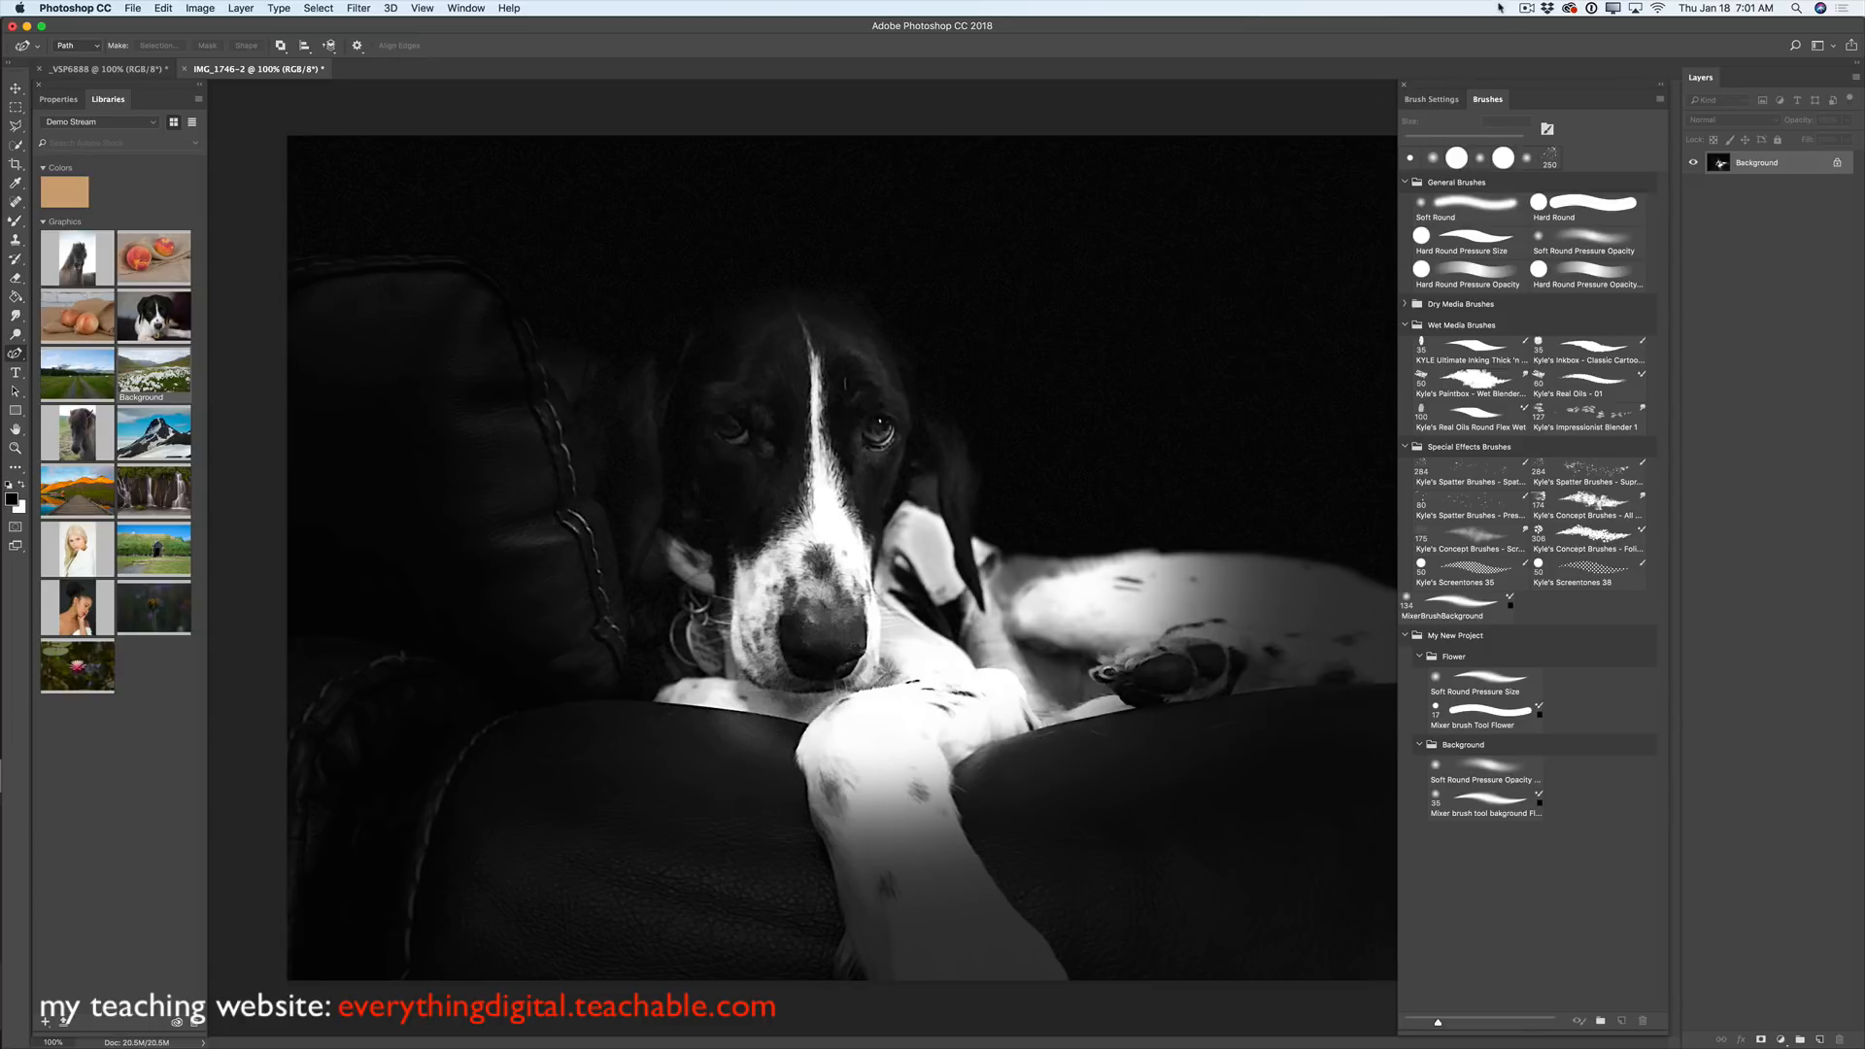
pyautogui.click(1526, 9)
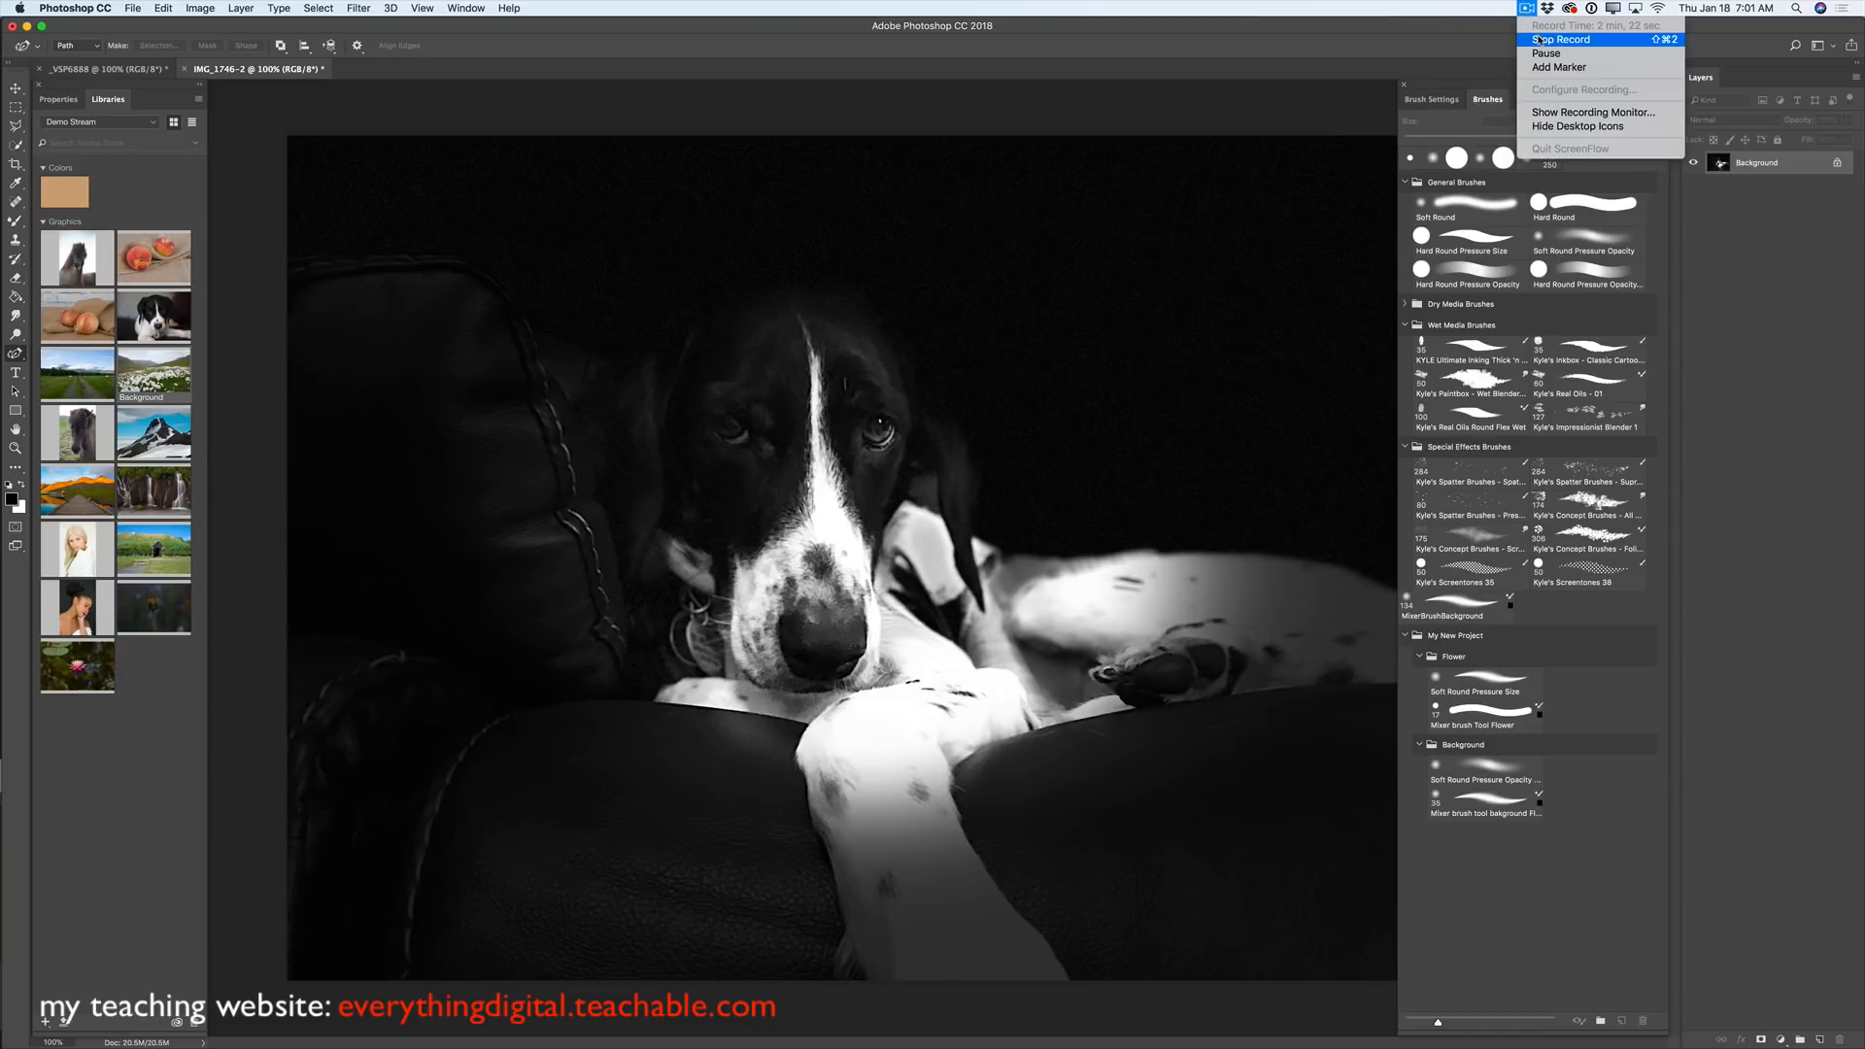
pyautogui.click(1540, 39)
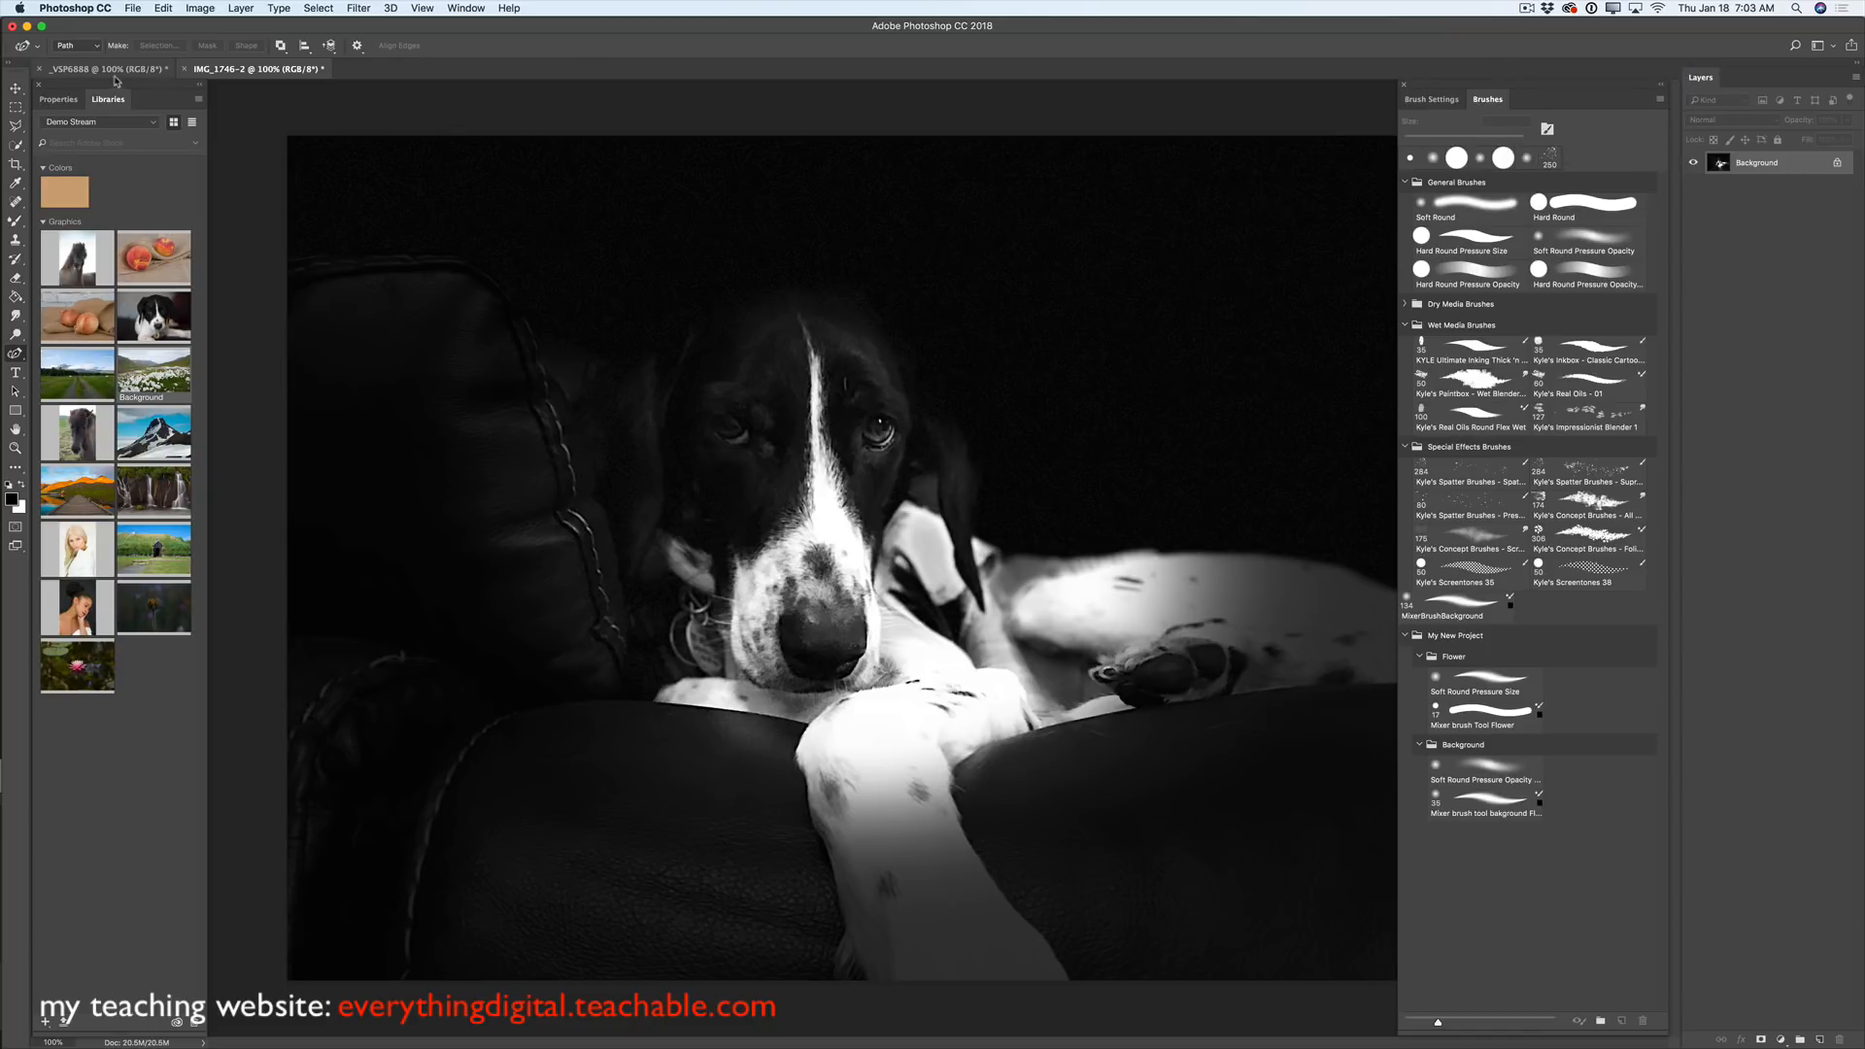
pyautogui.click(16, 87)
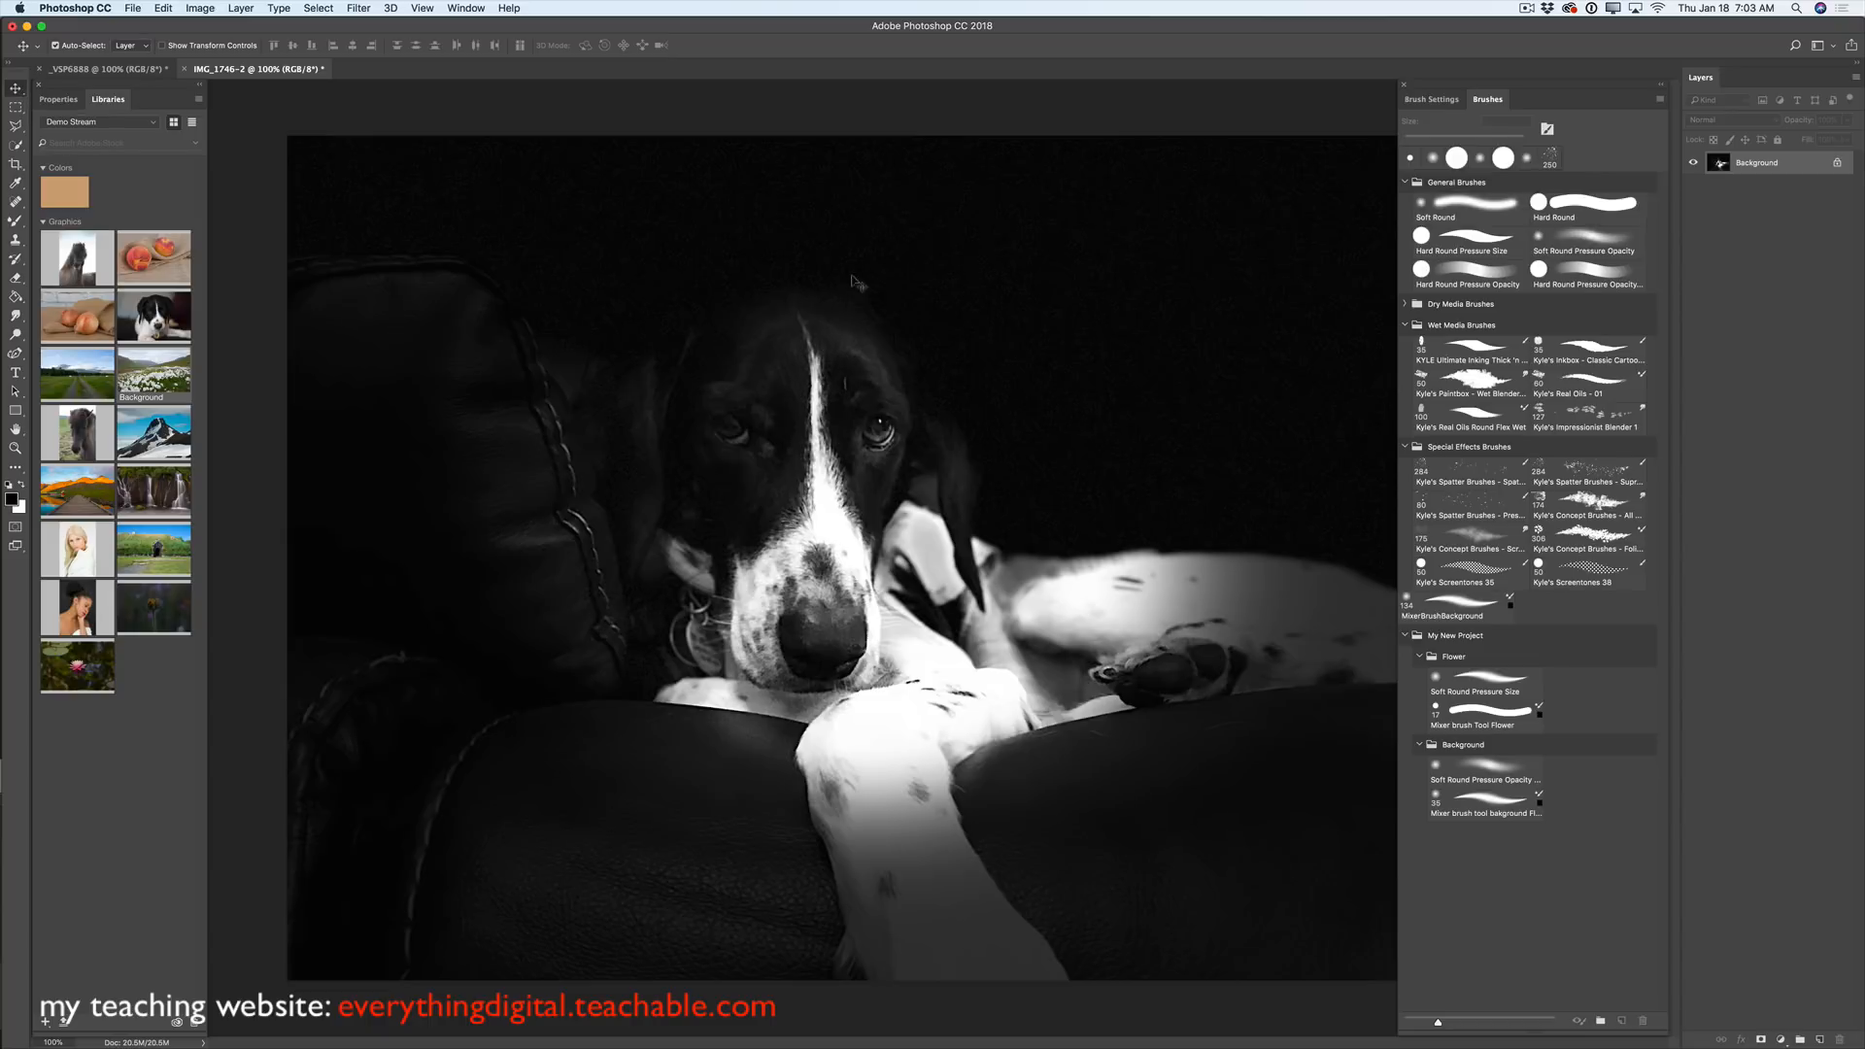
pyautogui.click(360, 9)
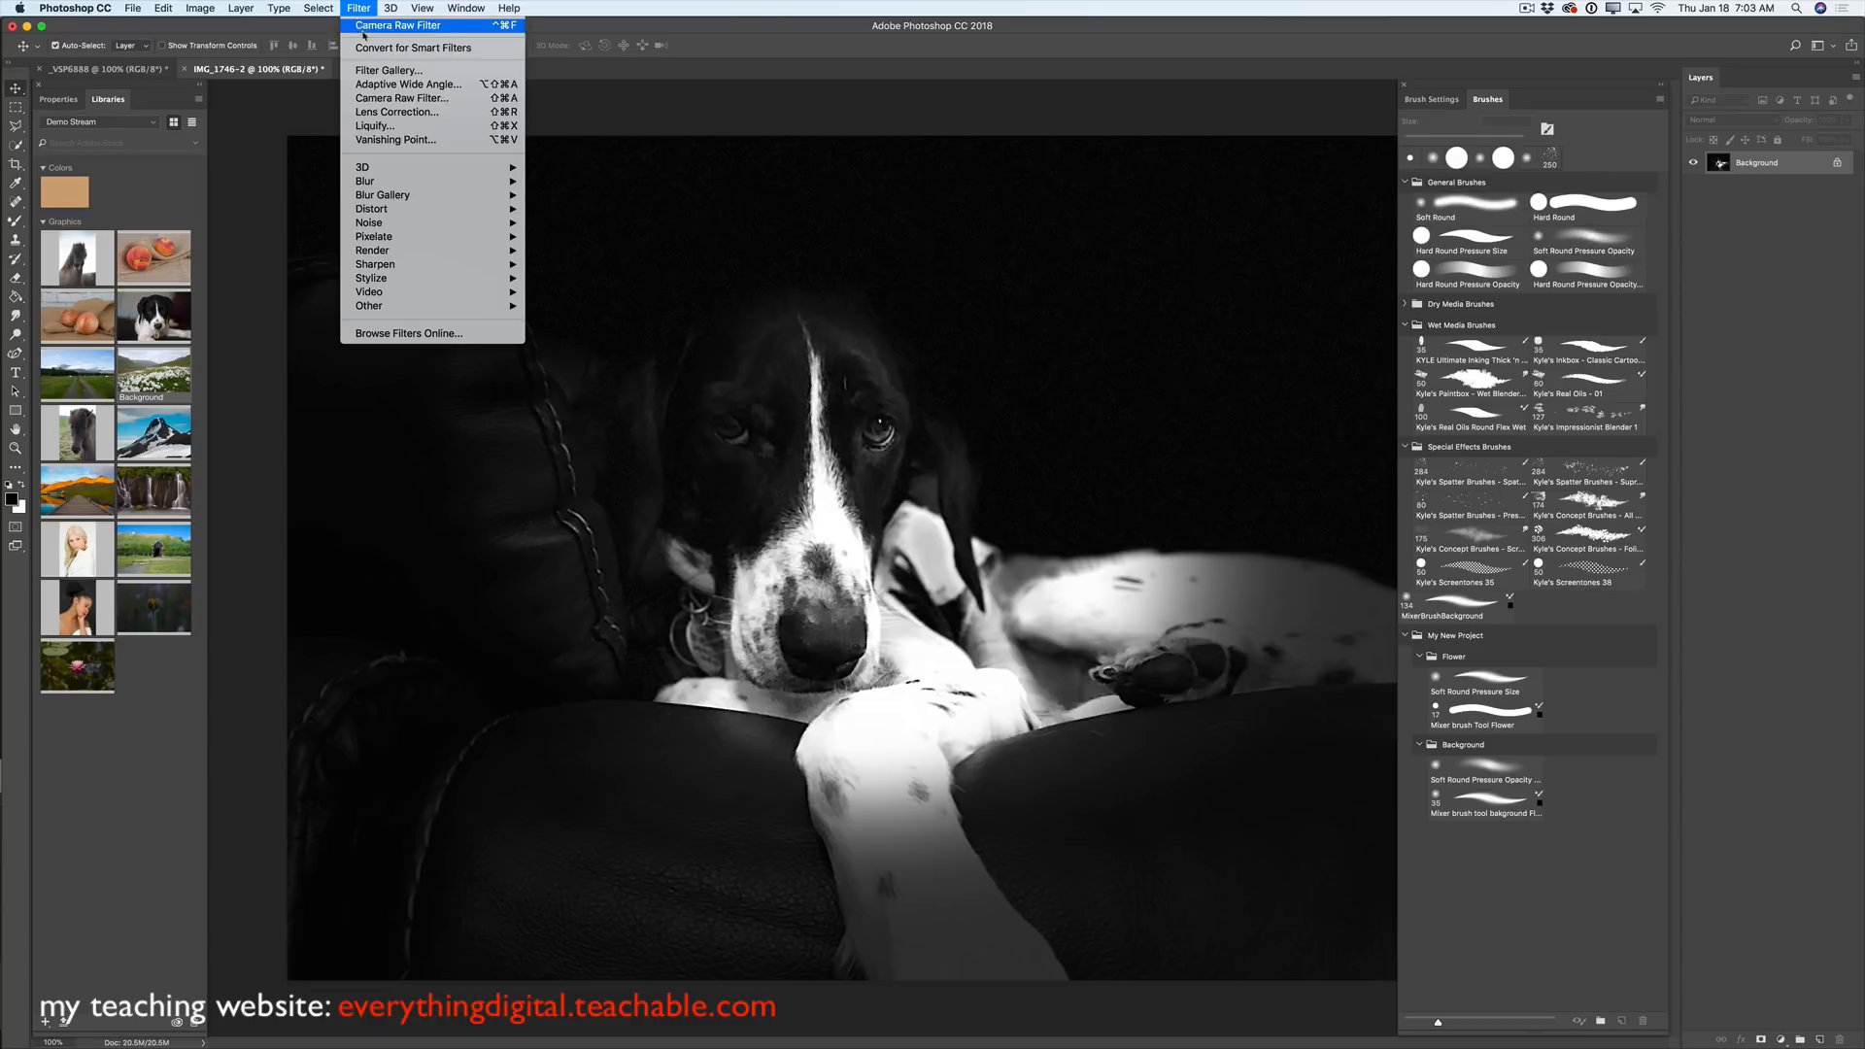
# - Apply a Camera Raw Filter with Blacks +15 and Exposure +0.10 to the dog photo
pyautogui.click(426, 100)
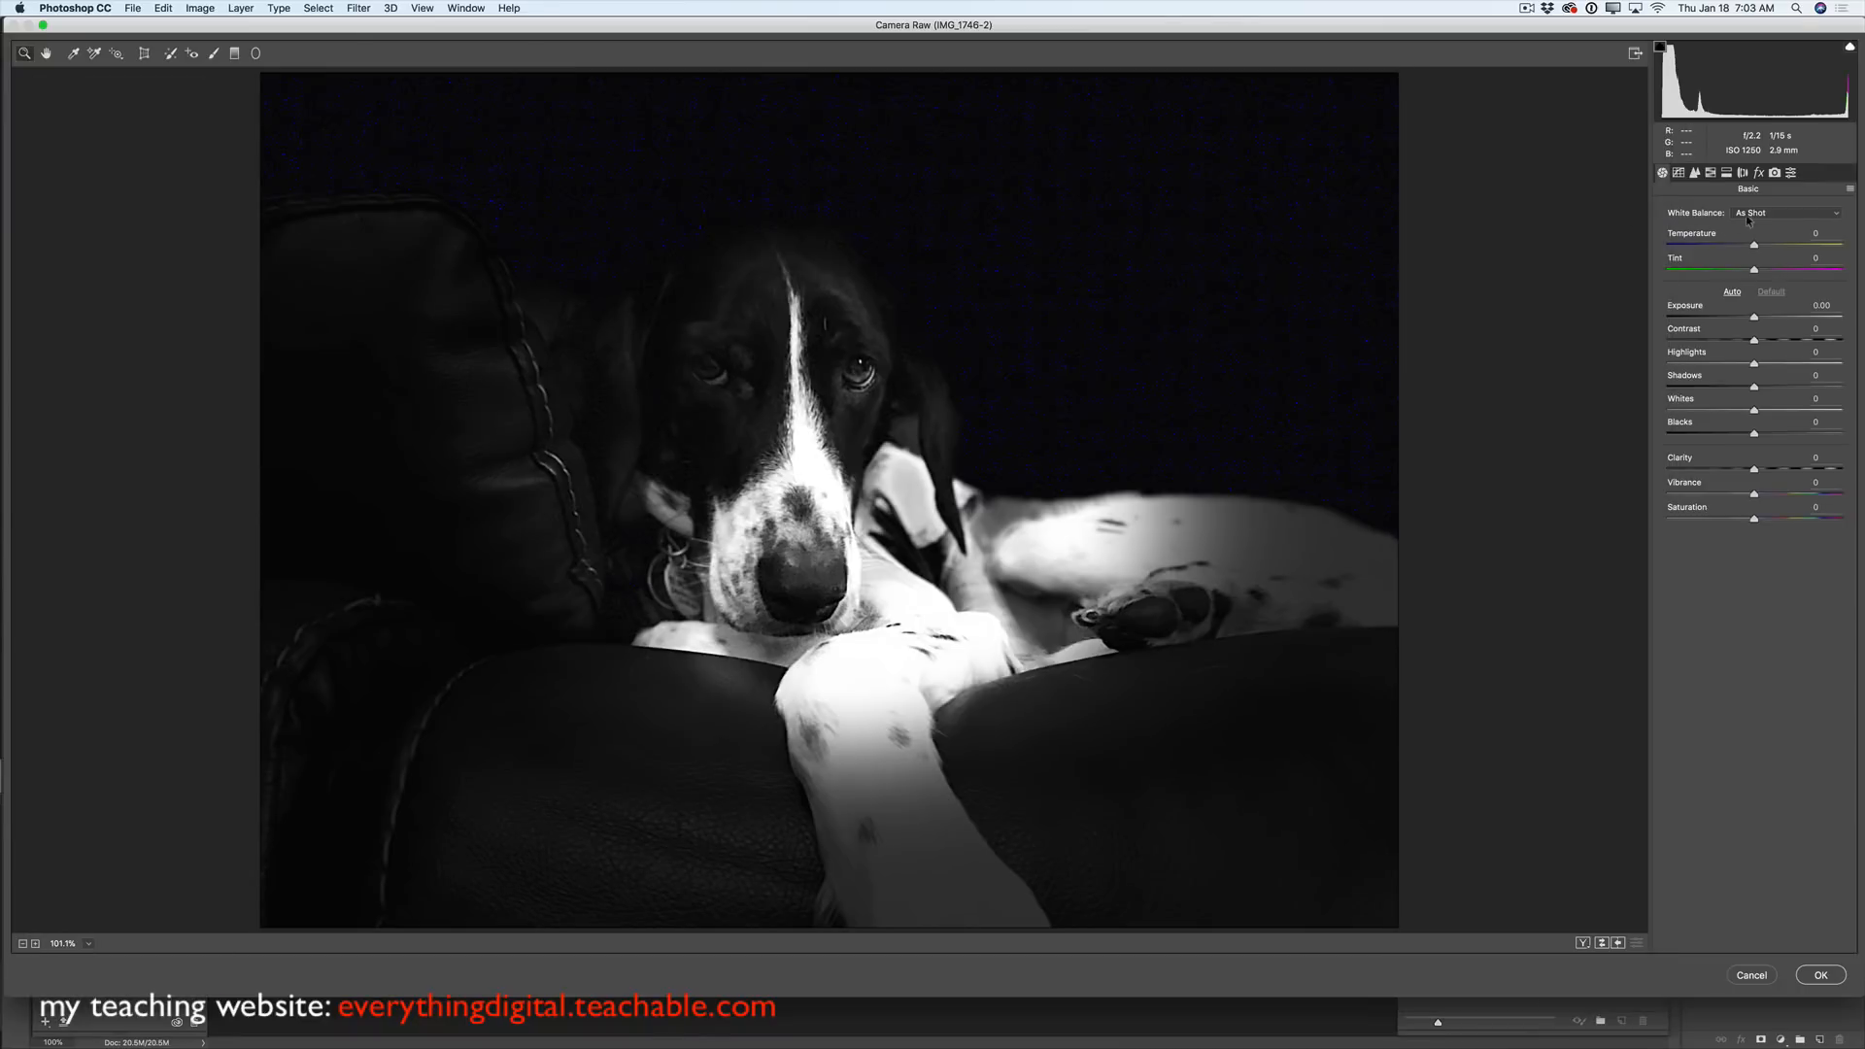
pyautogui.moveTo(1754, 434)
pyautogui.mouseDown()
pyautogui.moveTo(1840, 433)
pyautogui.moveTo(1750, 433)
pyautogui.moveTo(1767, 434)
pyautogui.mouseUp()
pyautogui.moveTo(1755, 317); pyautogui.dragTo(1720, 364)
pyautogui.click(1823, 977)
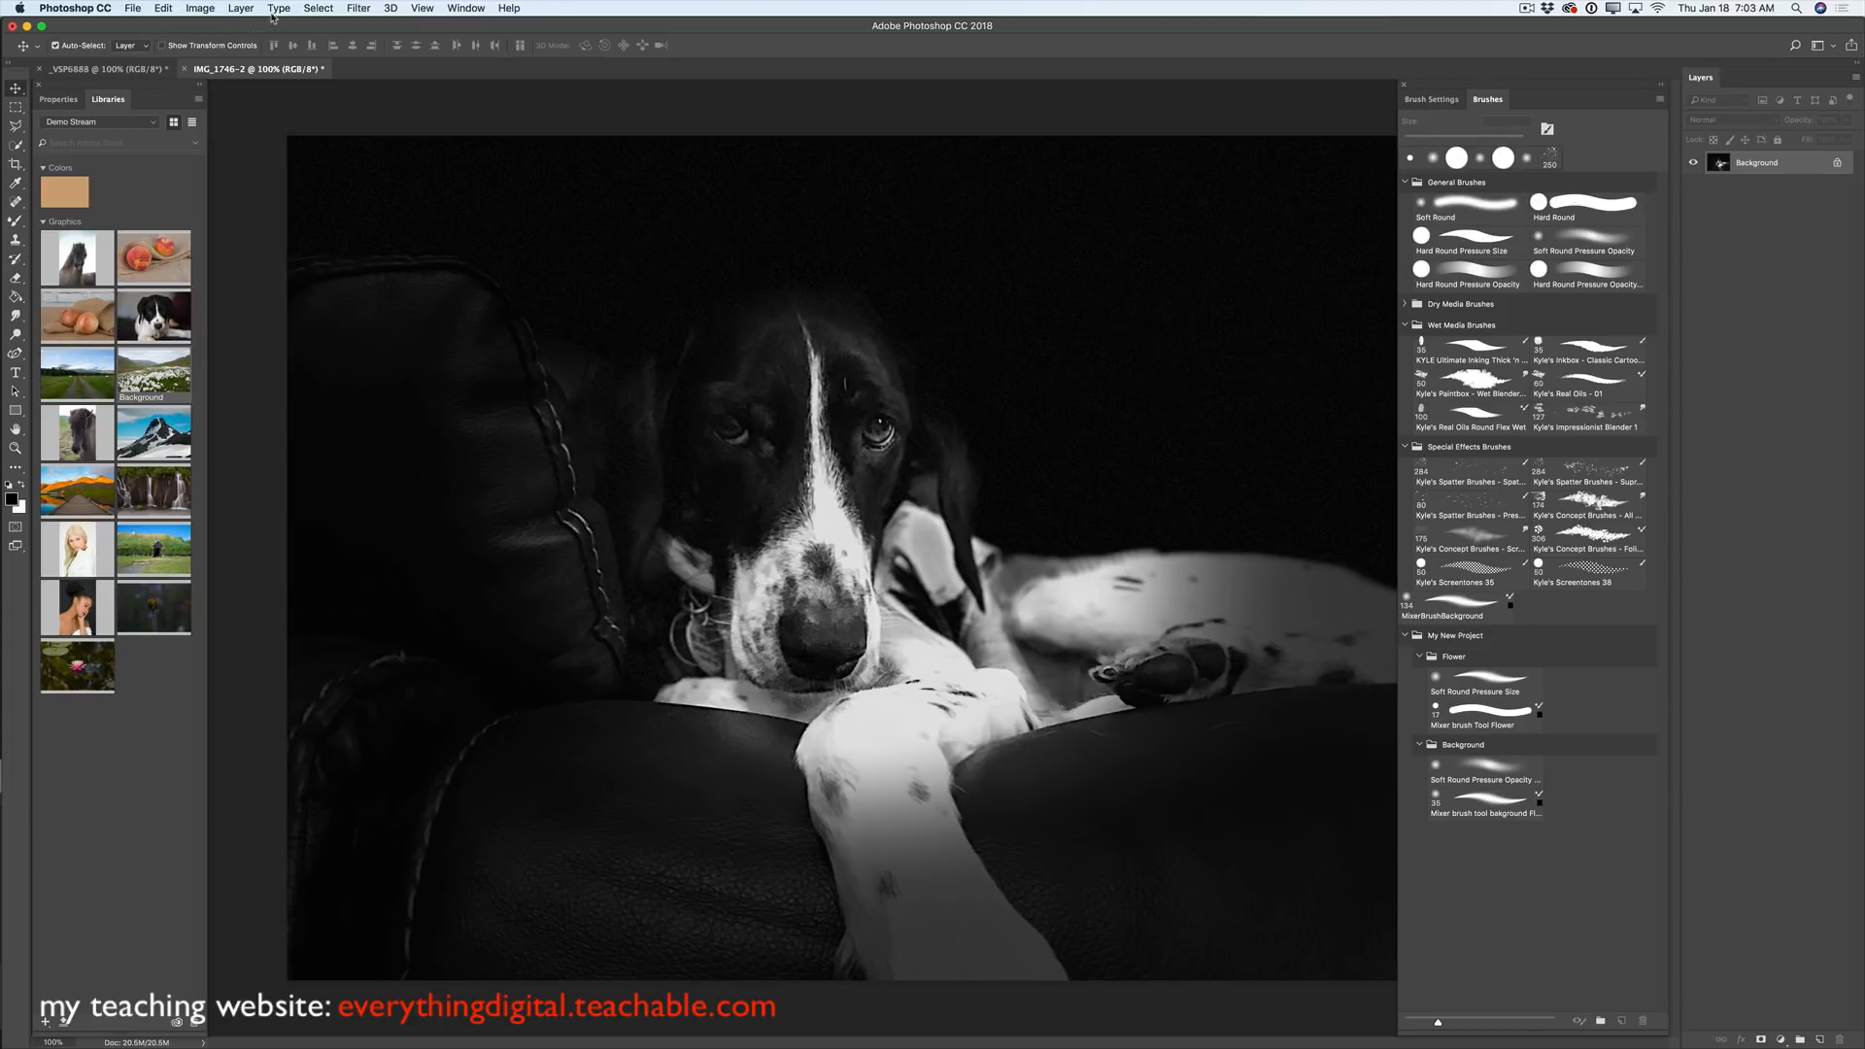
# - Bring up the File > Share options for the dog photo
pyautogui.click(130, 9)
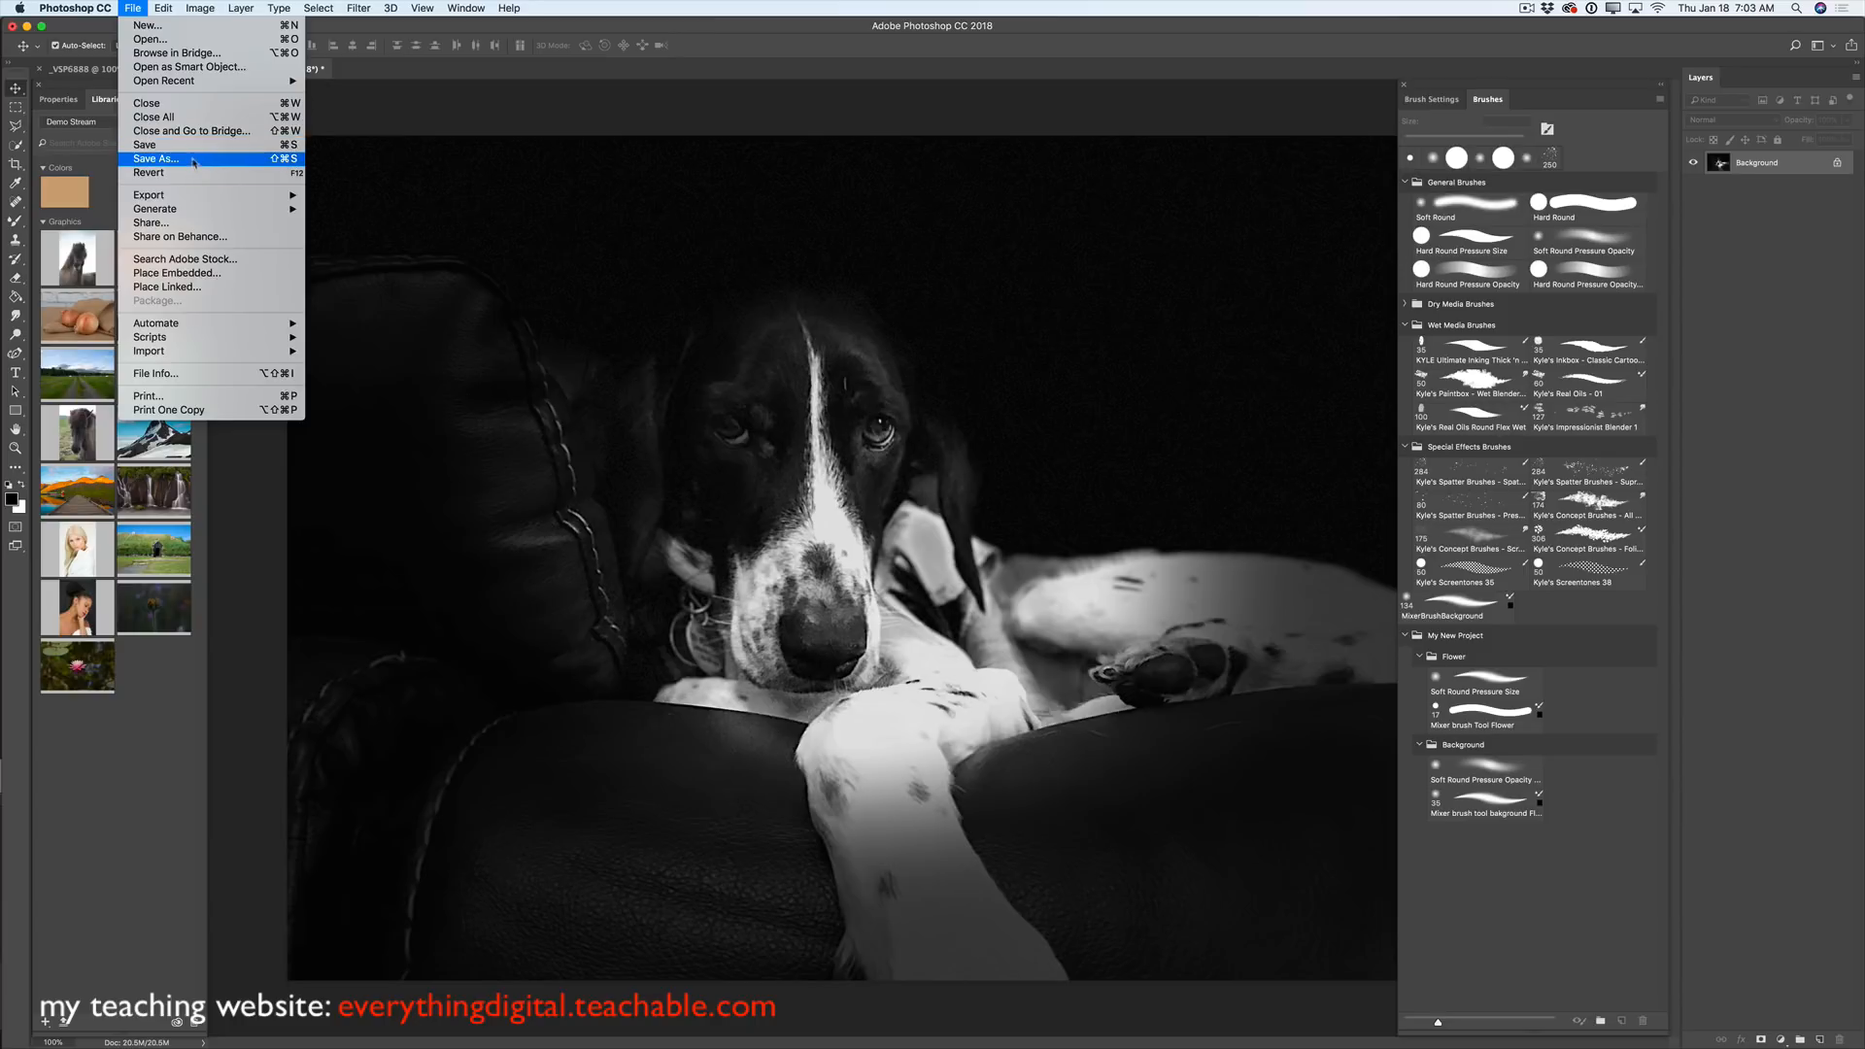
pyautogui.click(201, 226)
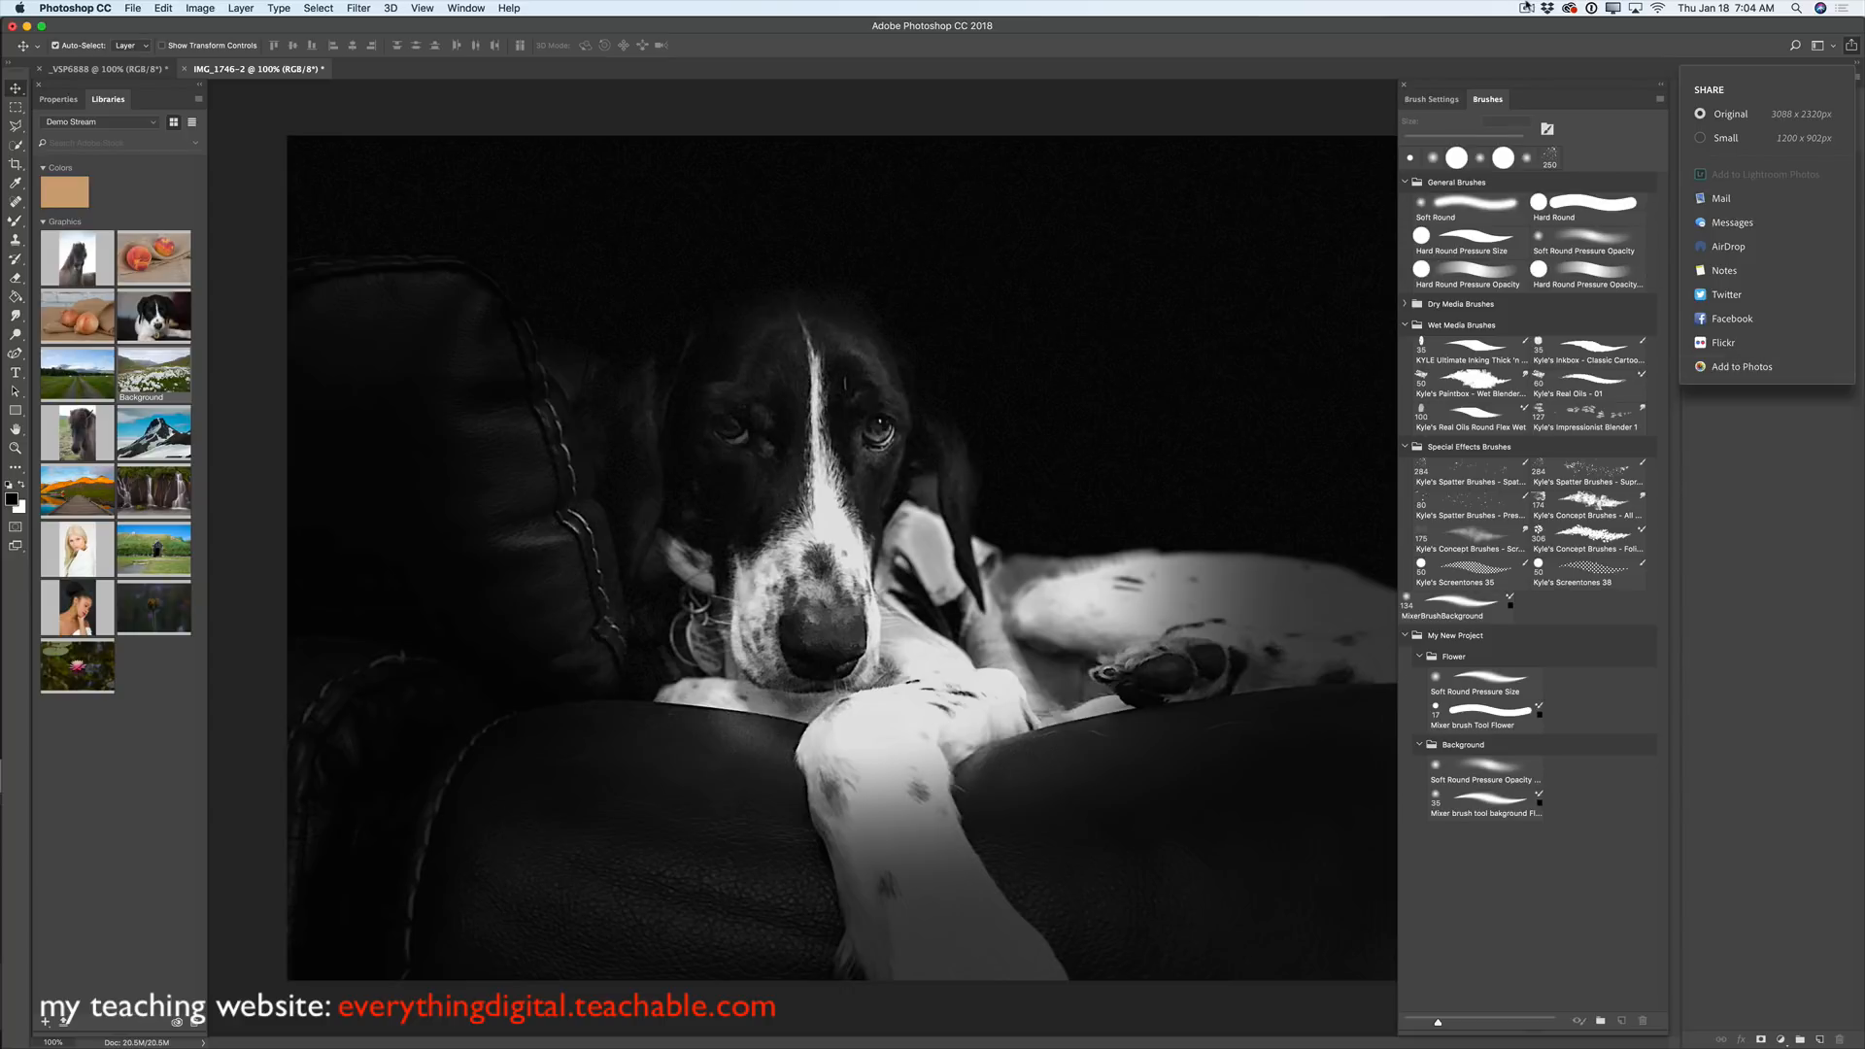
pyautogui.click(1527, 8)
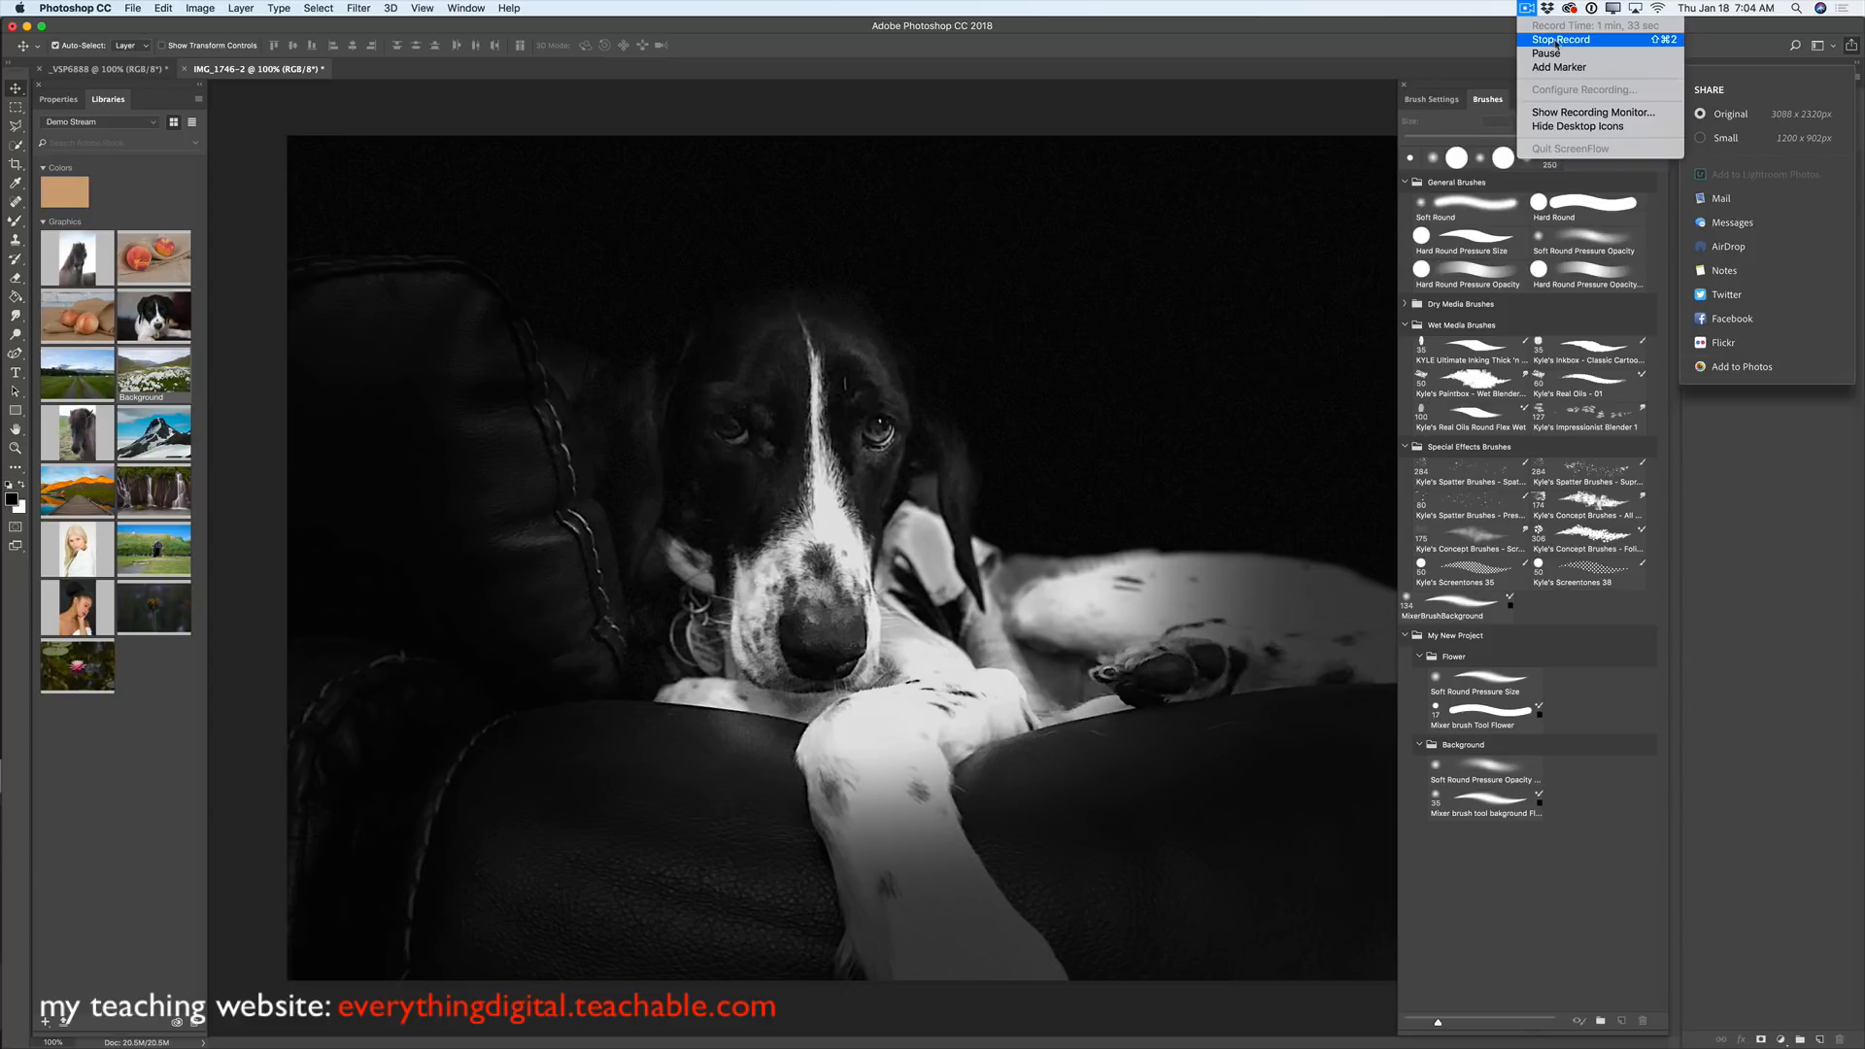
pyautogui.click(1552, 41)
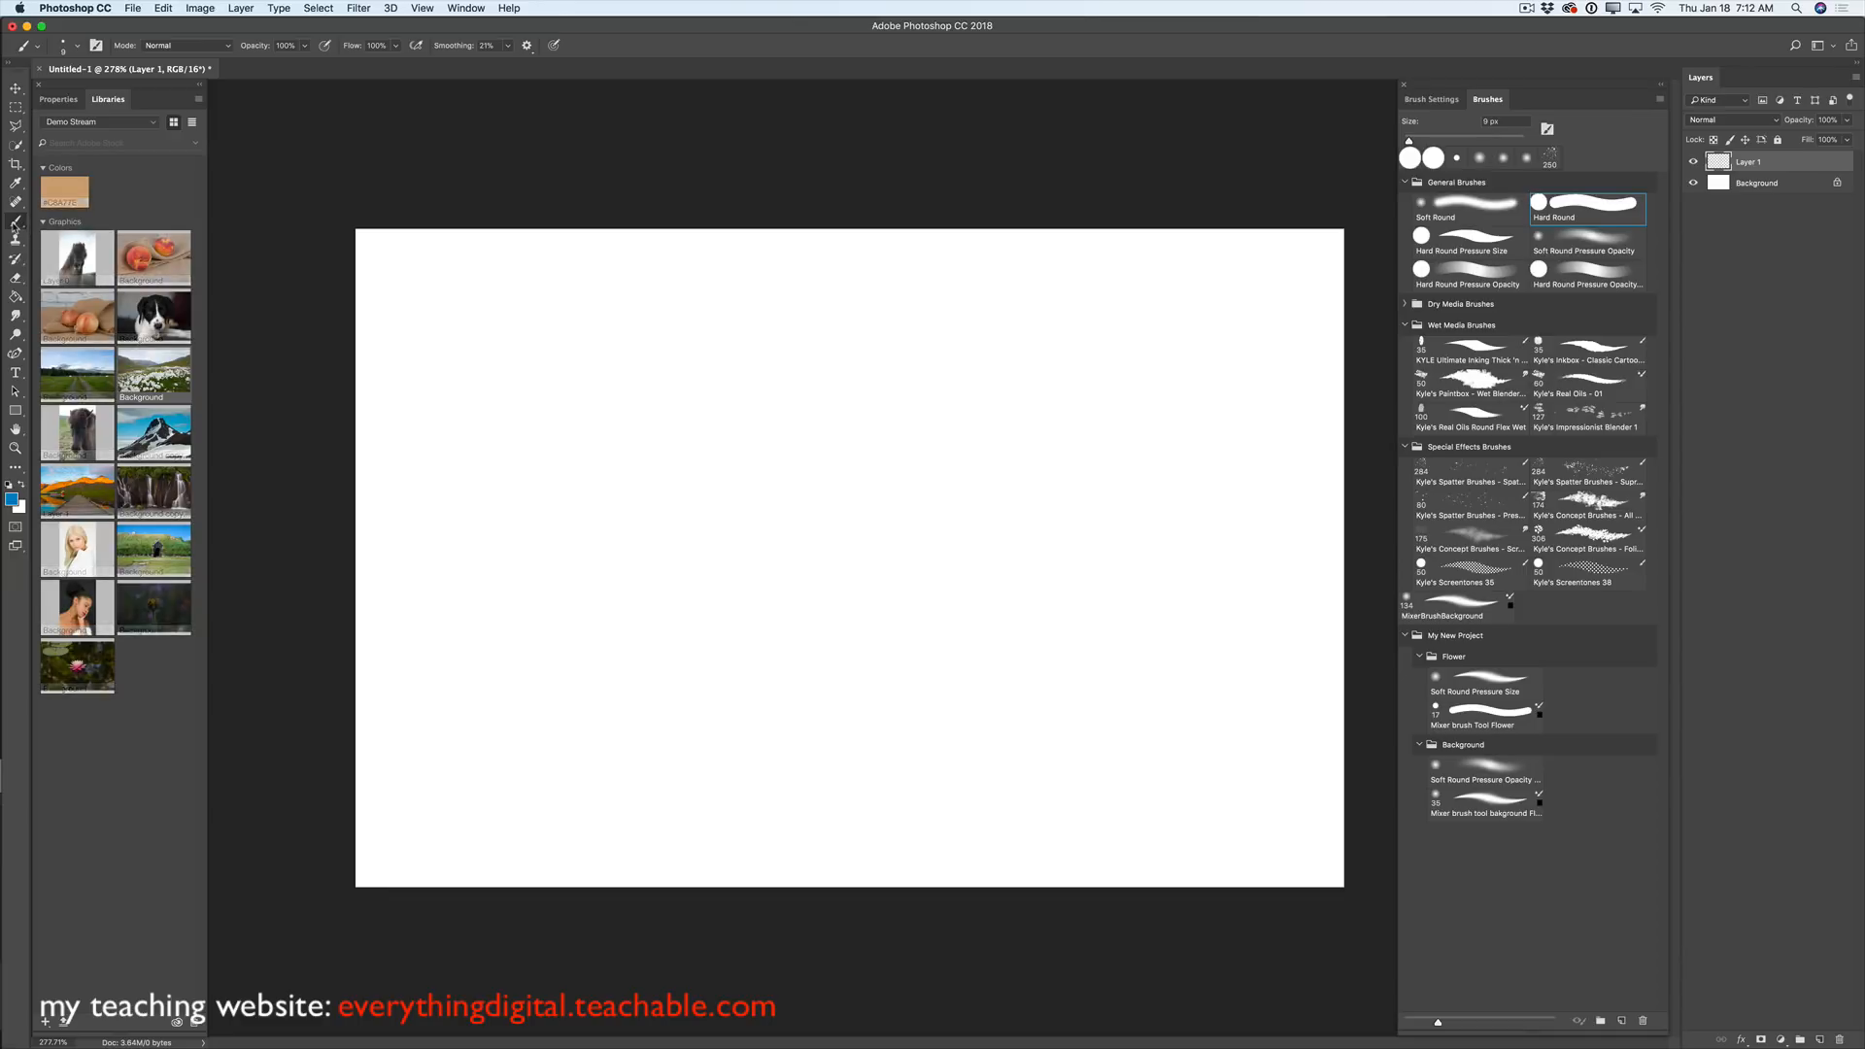
# - Select the Brush Tool and set smoothing with Pulled String Mode on, Catch-up on Stroke End off
pyautogui.click(16, 222)
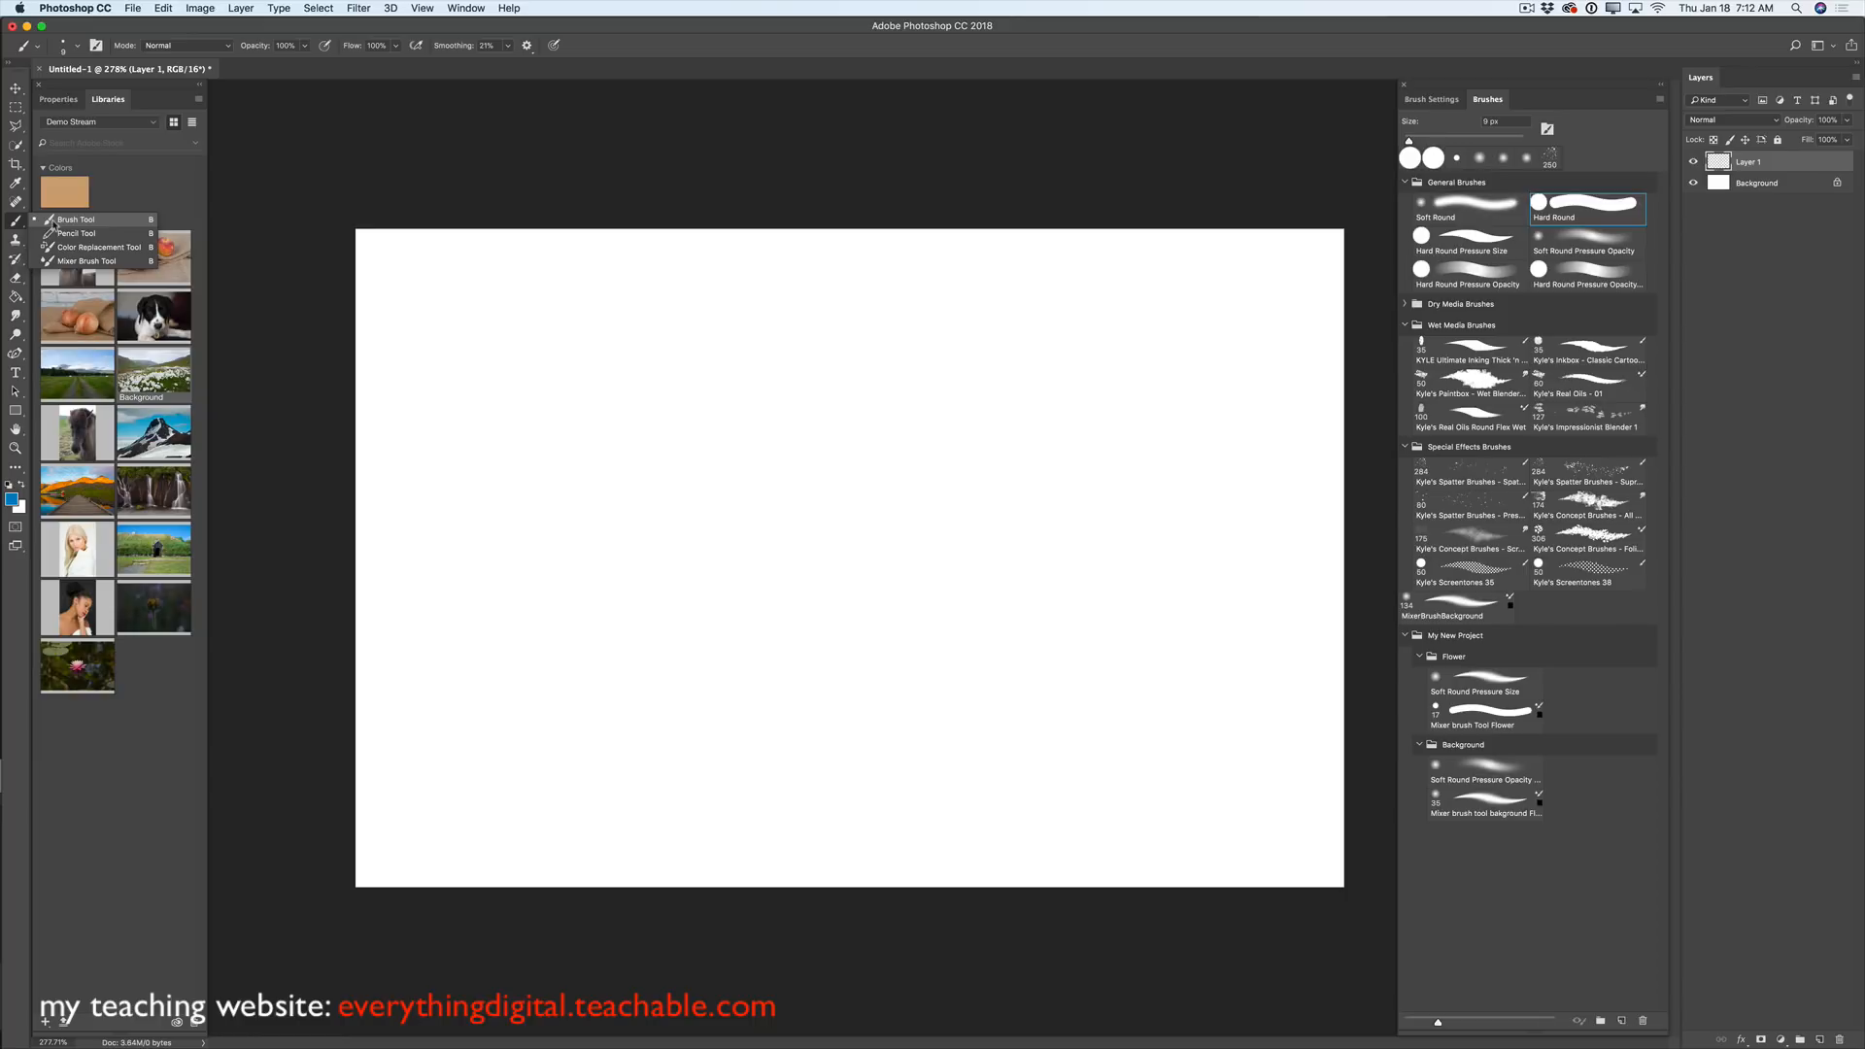
pyautogui.click(55, 223)
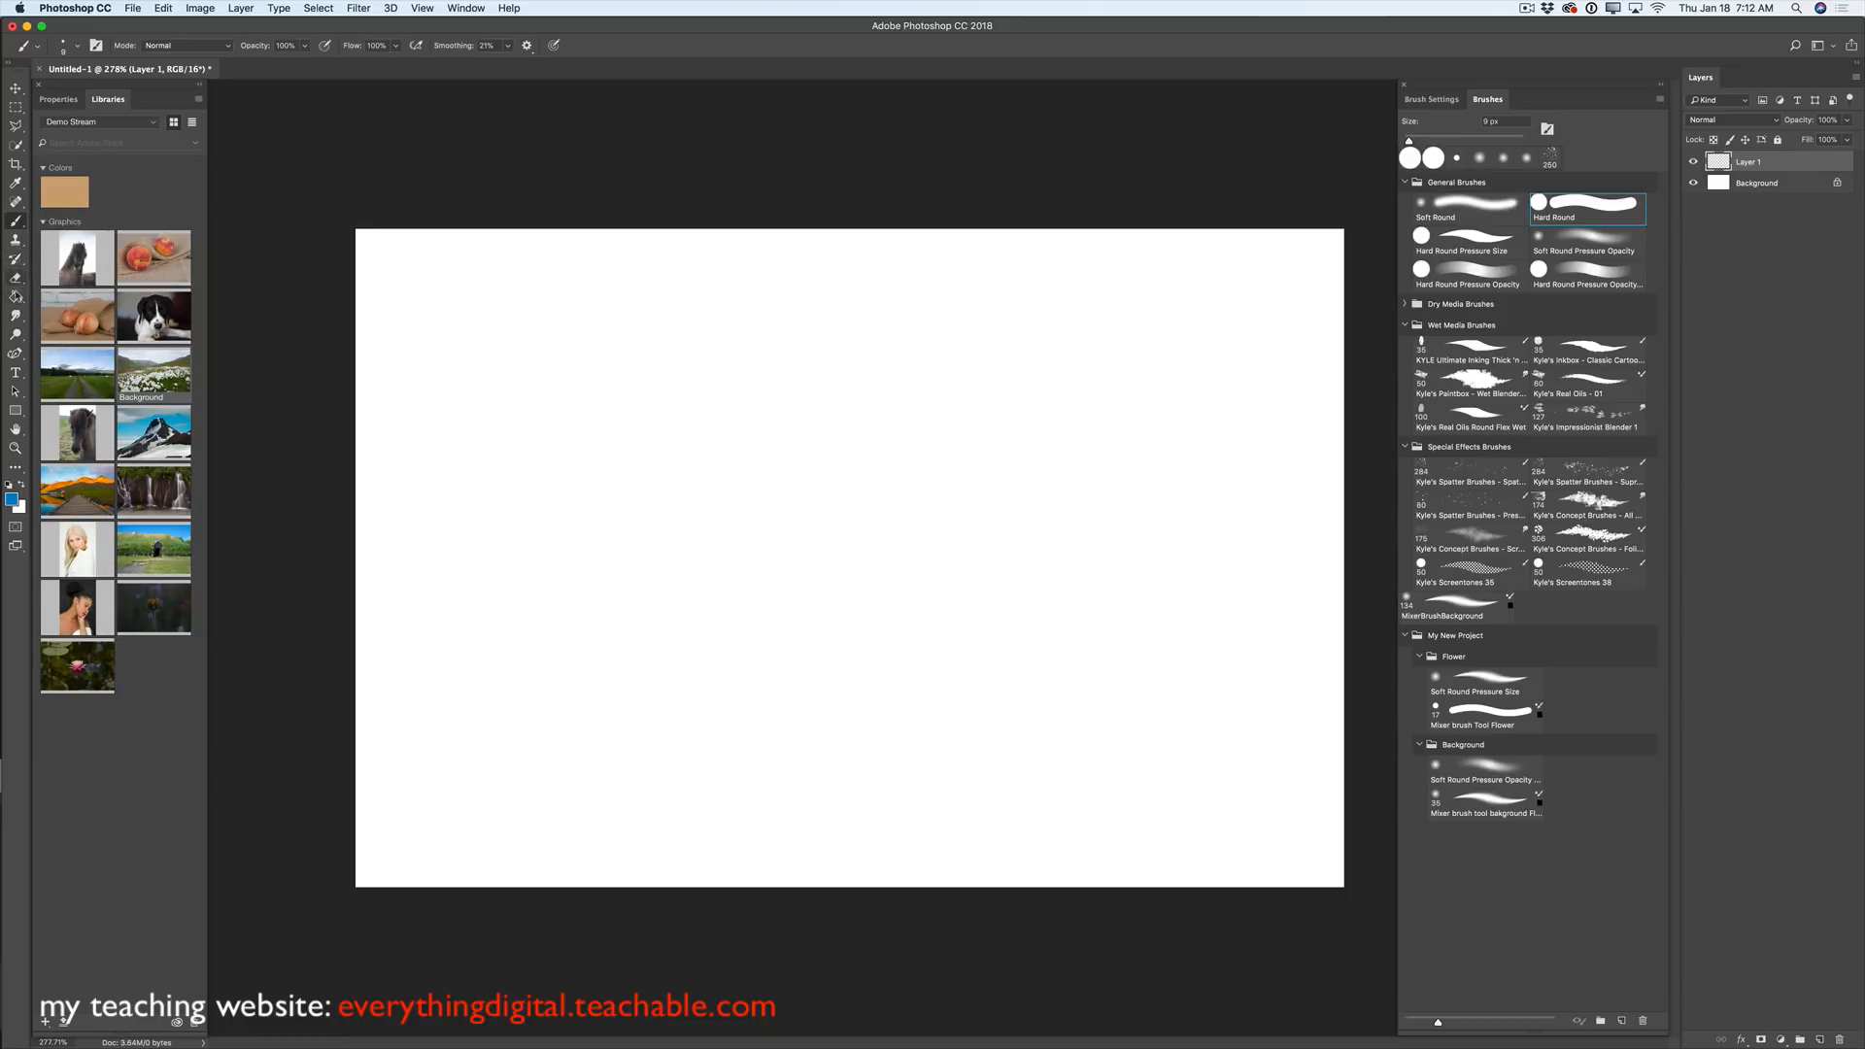
pyautogui.click(17, 221)
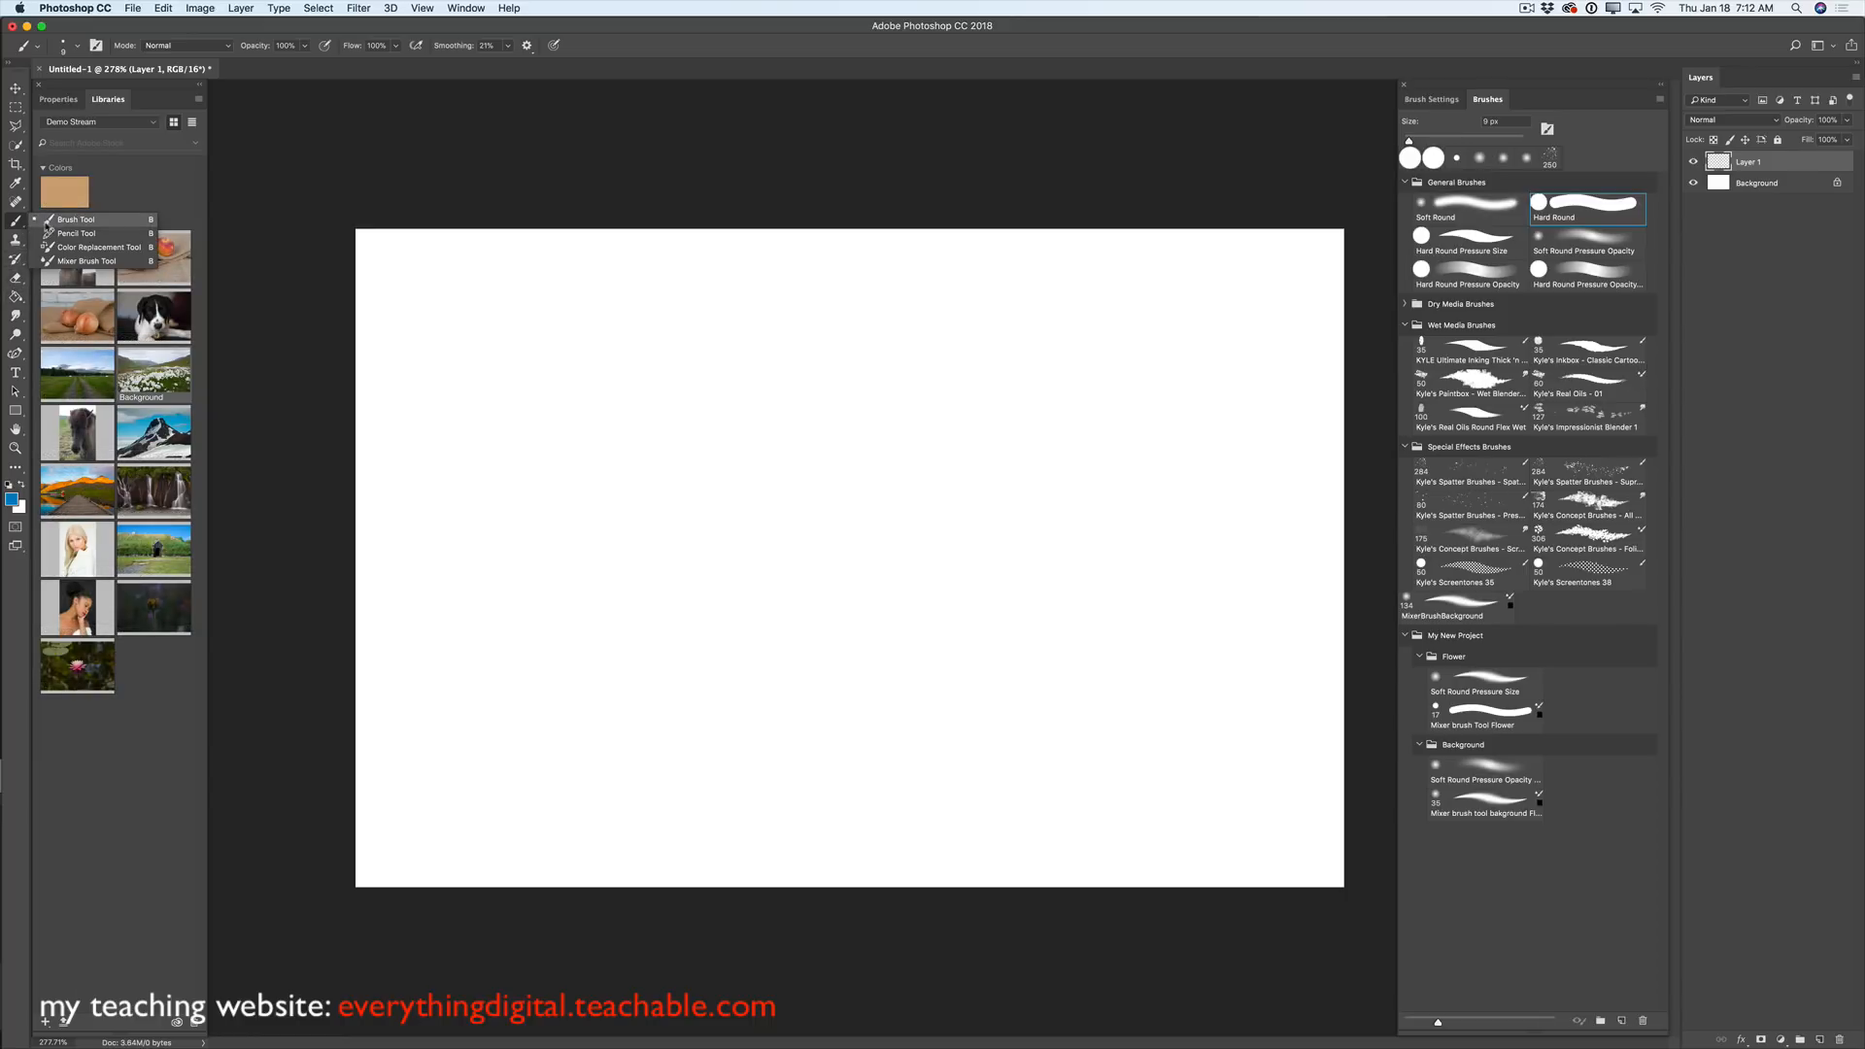
pyautogui.click(51, 222)
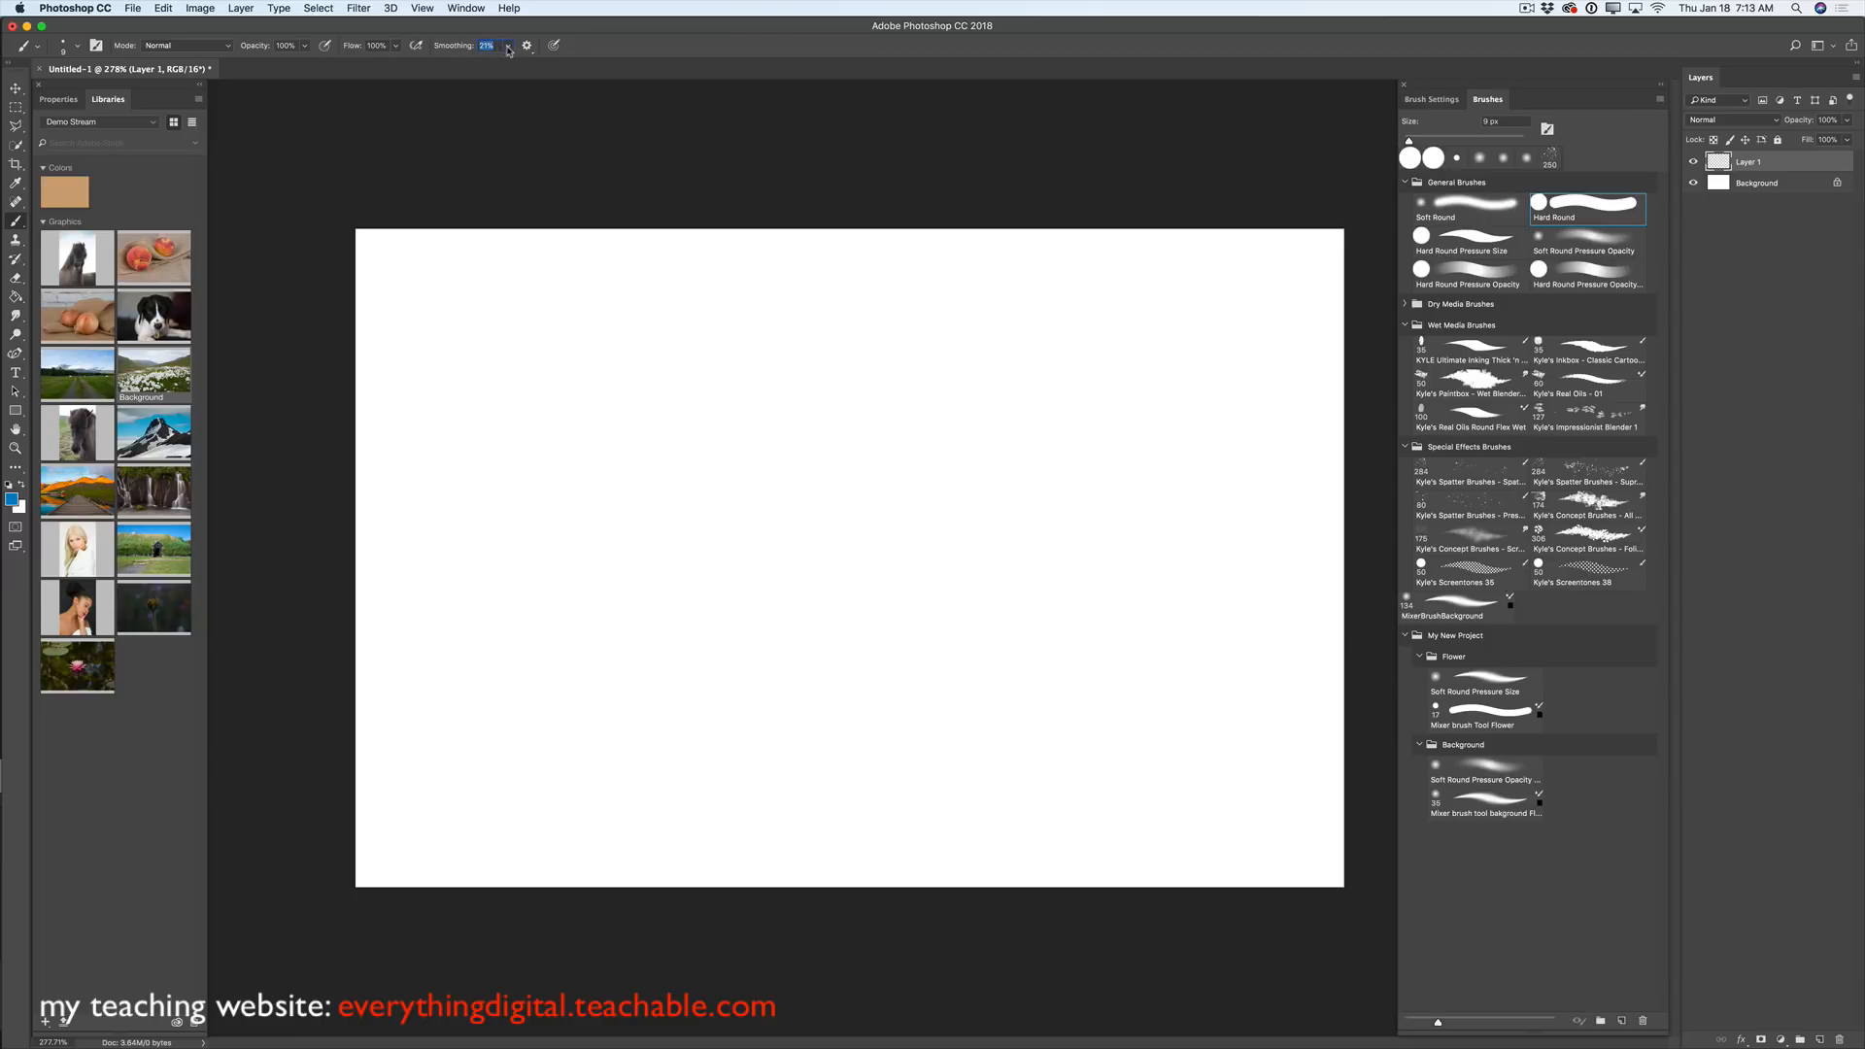
pyautogui.click(507, 45)
pyautogui.moveTo(506, 66)
pyautogui.mouseDown()
pyautogui.moveTo(570, 70)
pyautogui.moveTo(507, 66)
pyautogui.mouseUp()
pyautogui.click(528, 46)
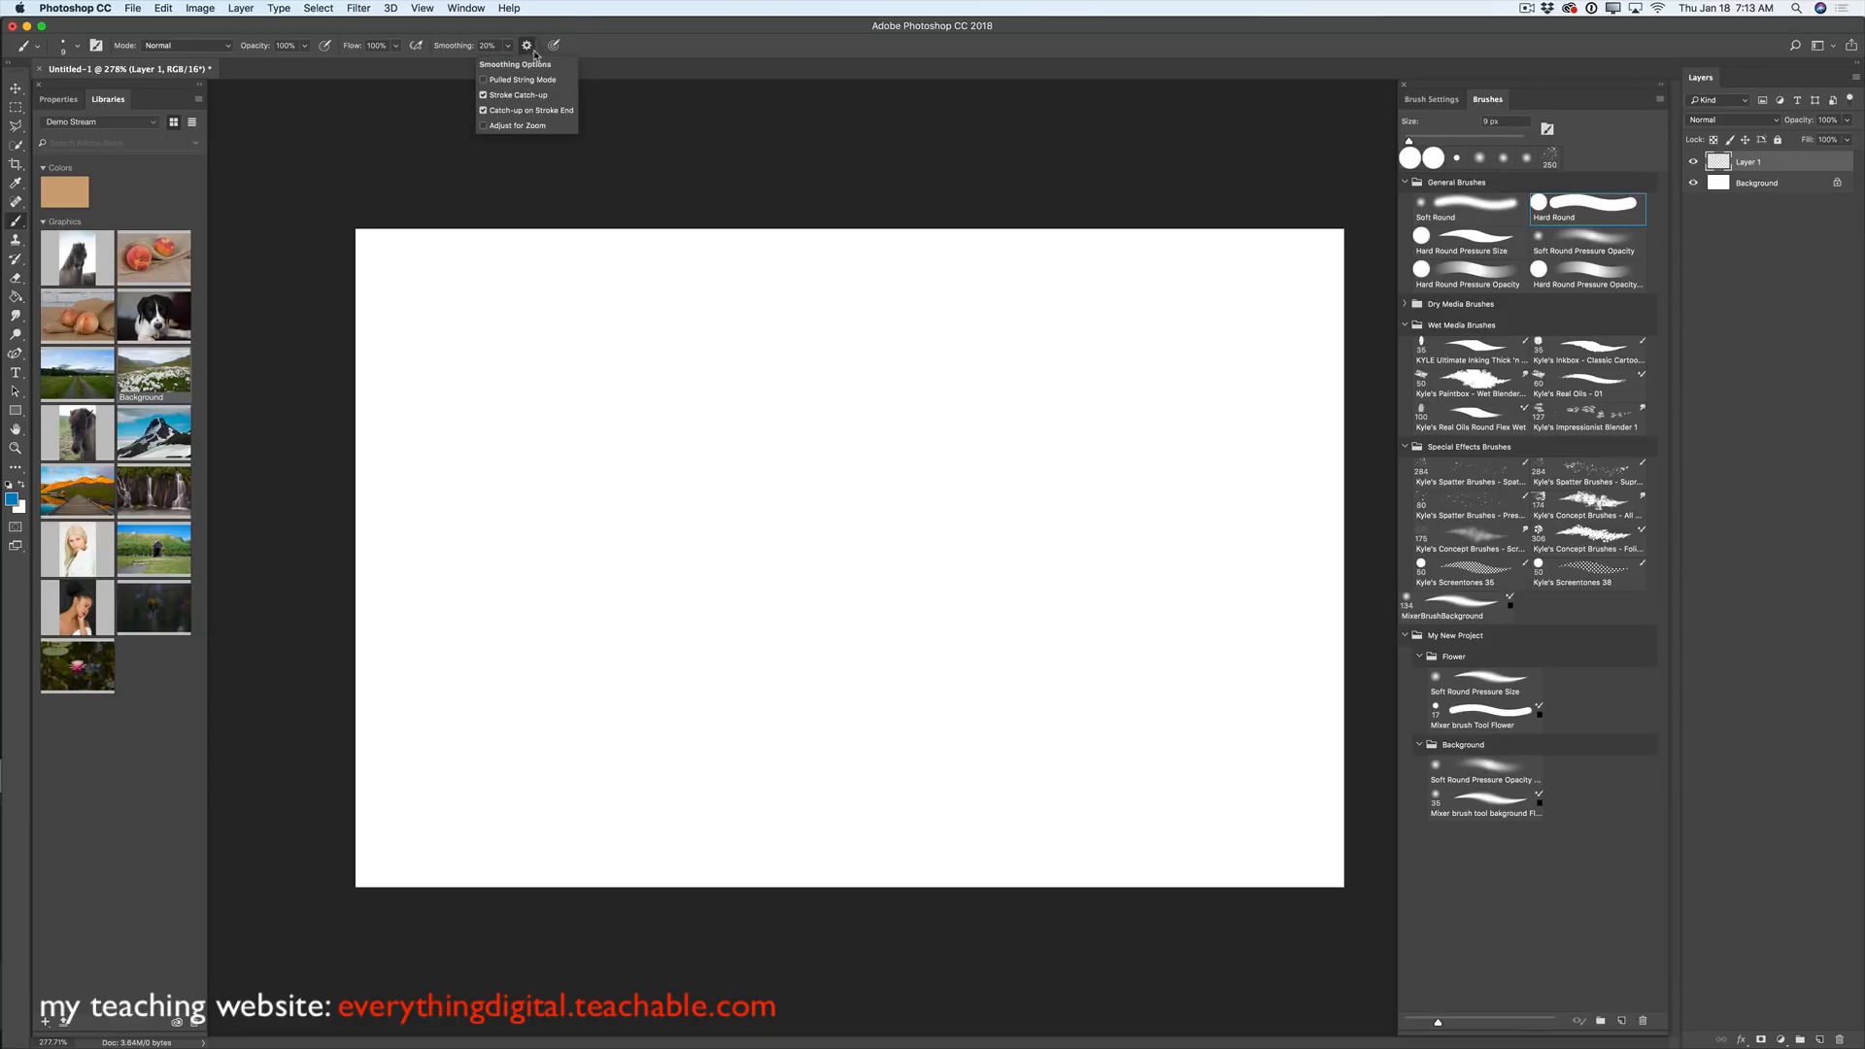
pyautogui.click(483, 110)
pyautogui.click(484, 80)
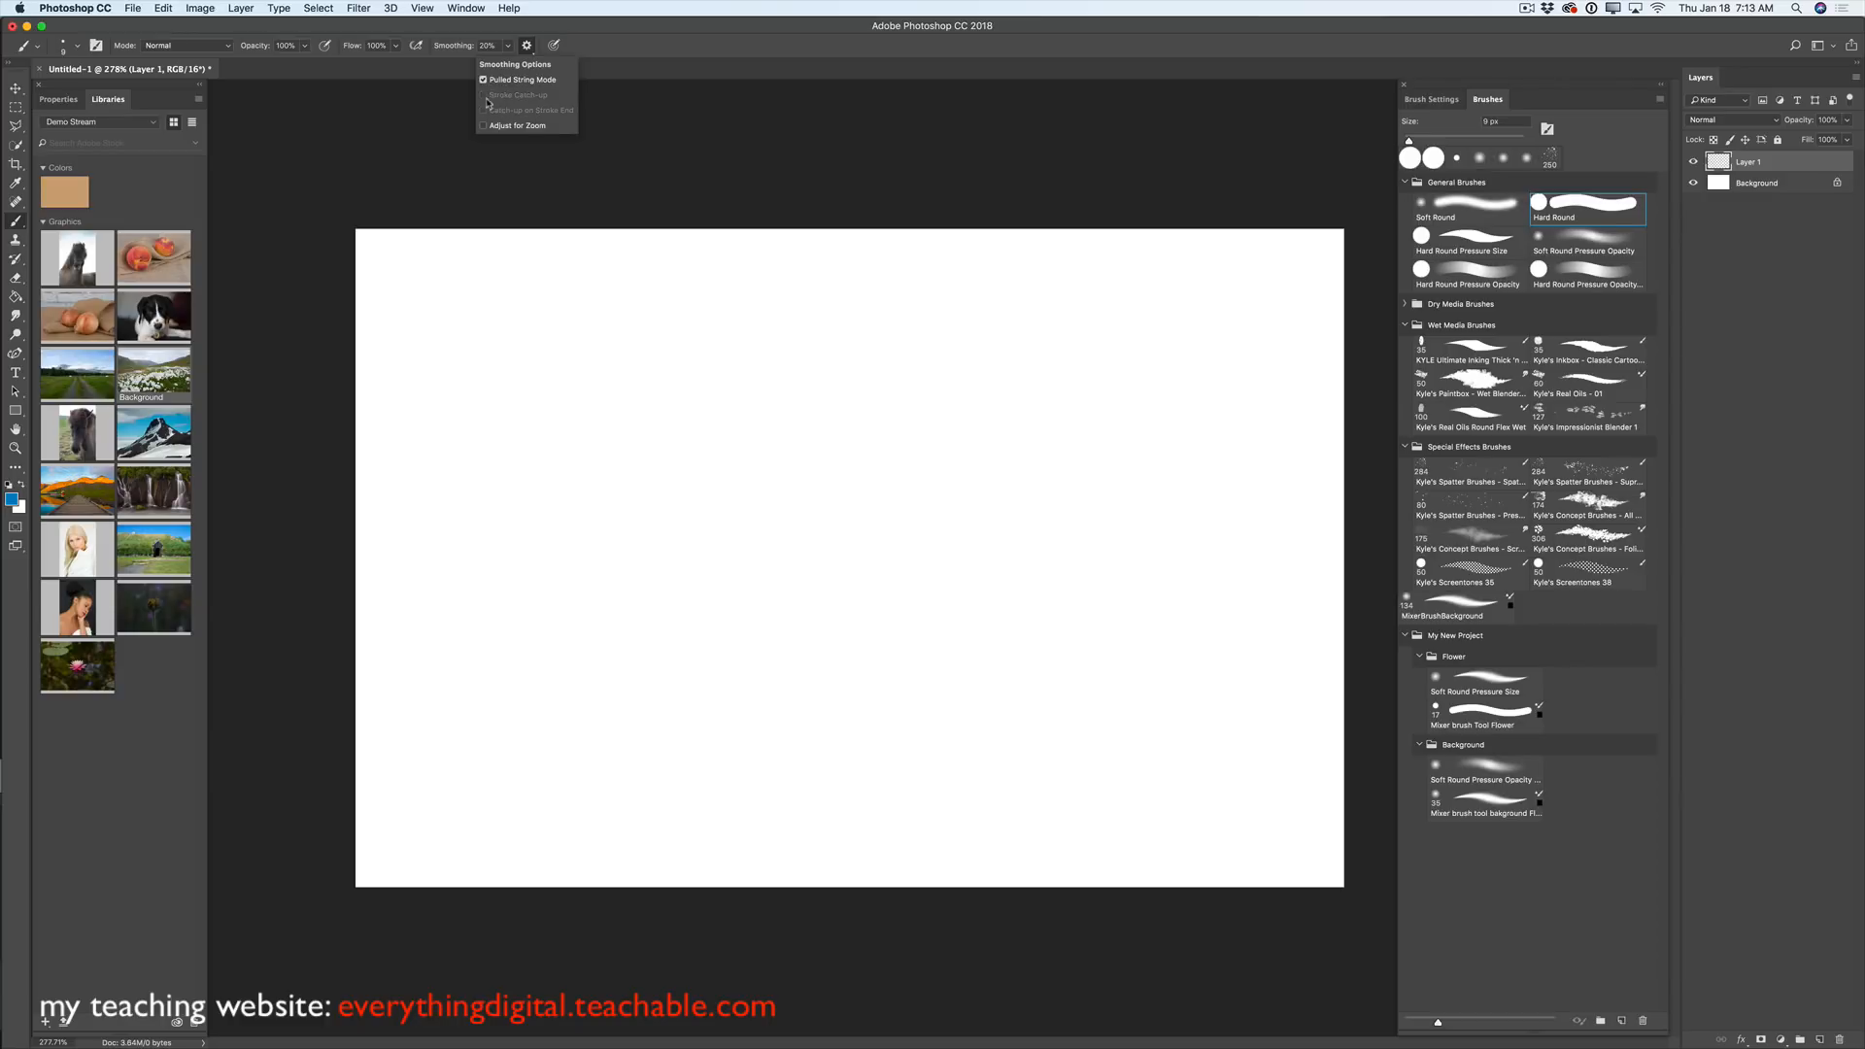
# - Paint a blue dot and two long horizontal blue strokes near the top of Layer 1
pyautogui.click(447, 288)
pyautogui.moveTo(458, 288); pyautogui.dragTo(1256, 296)
pyautogui.moveTo(417, 325); pyautogui.dragTo(1069, 324)
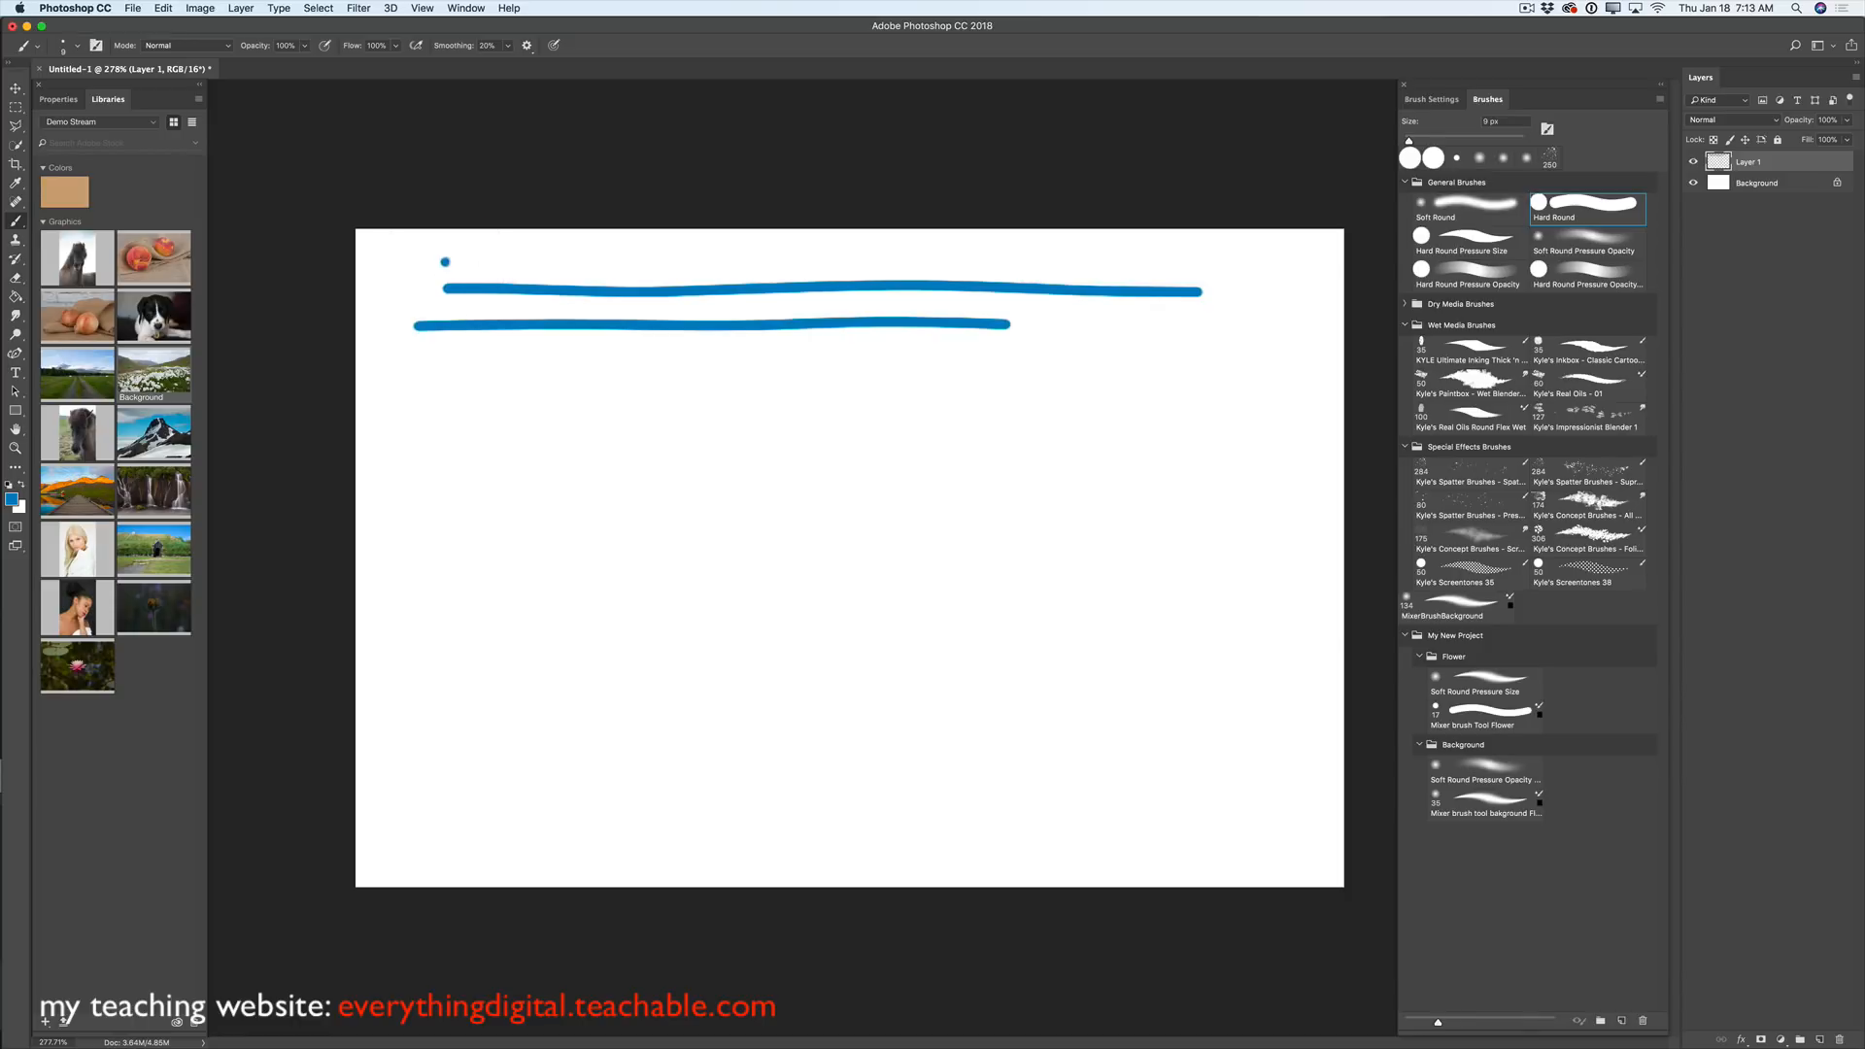
# - Paint one more blue stroke at the top, then switch smoothing to Stroke Catch-up
pyautogui.moveTo(444, 261); pyautogui.dragTo(1049, 260)
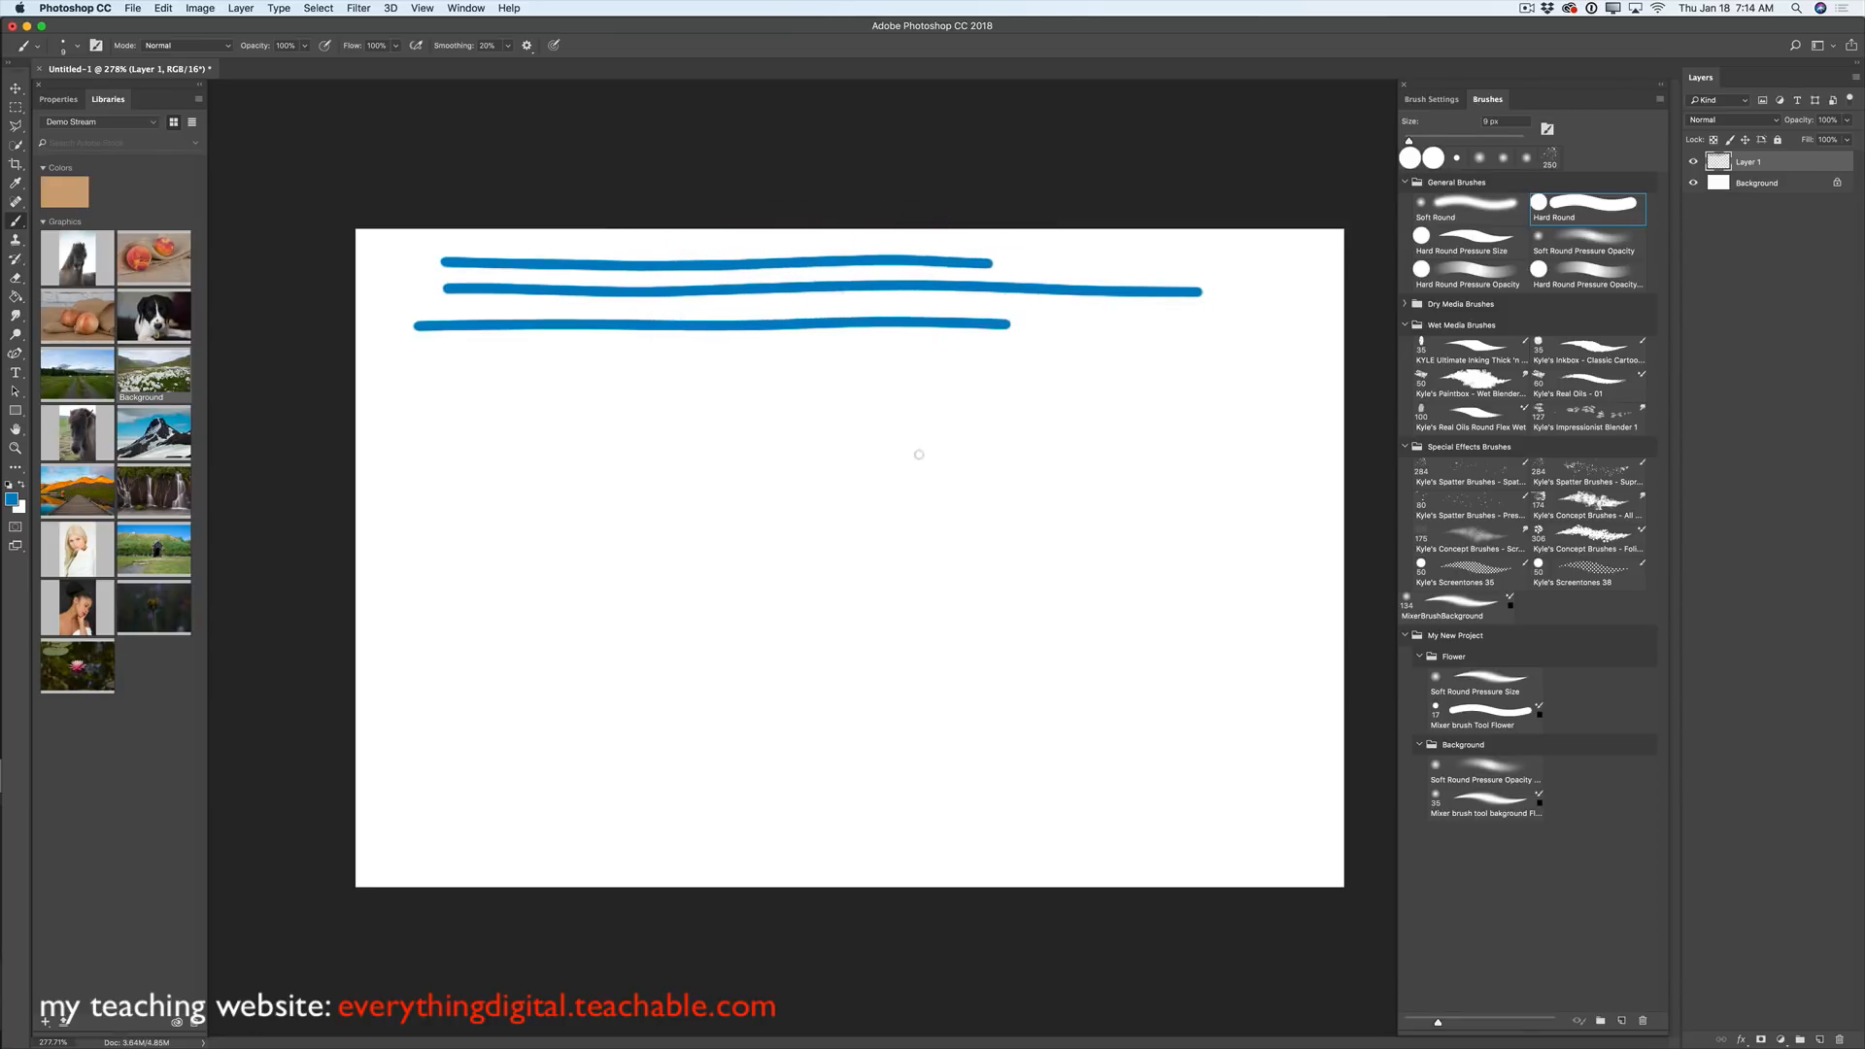
pyautogui.click(526, 46)
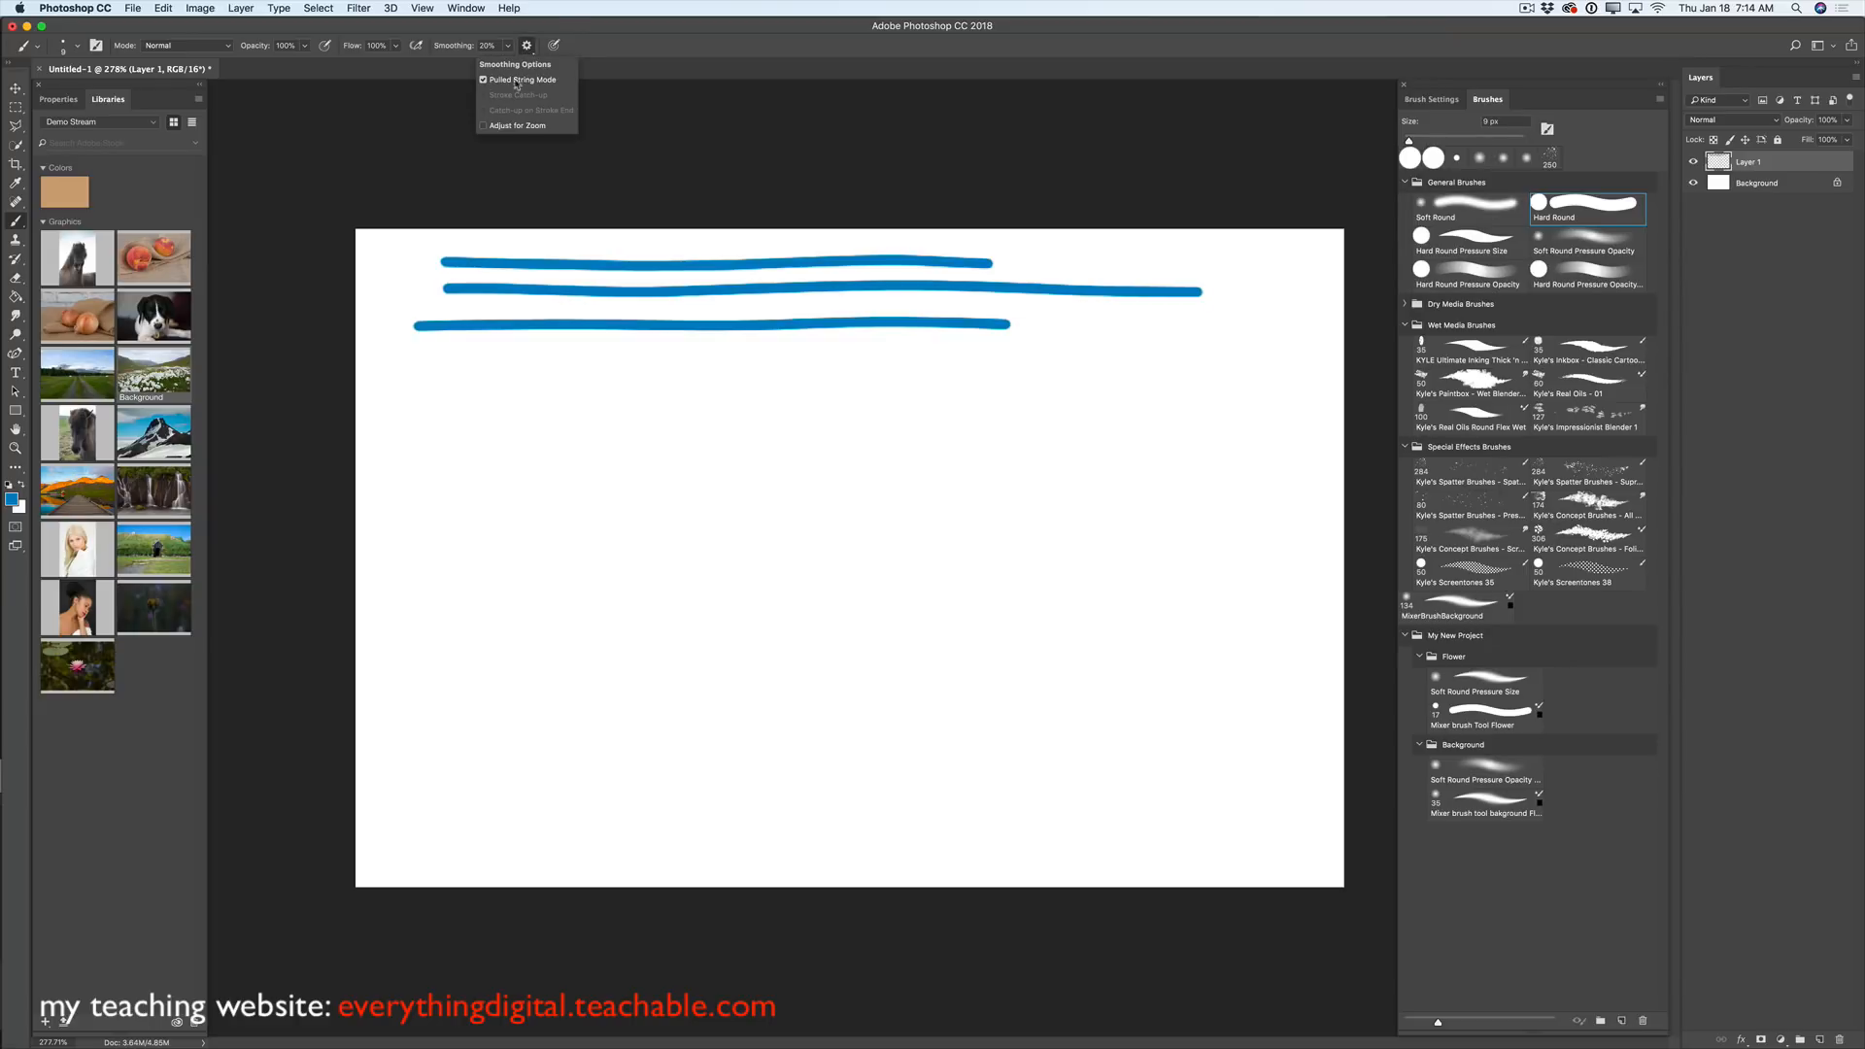
pyautogui.click(483, 80)
pyautogui.click(483, 95)
# - Paint three more horizontal blue strokes beneath the first ones
pyautogui.click(435, 385)
pyautogui.moveTo(435, 385); pyautogui.dragTo(1124, 385)
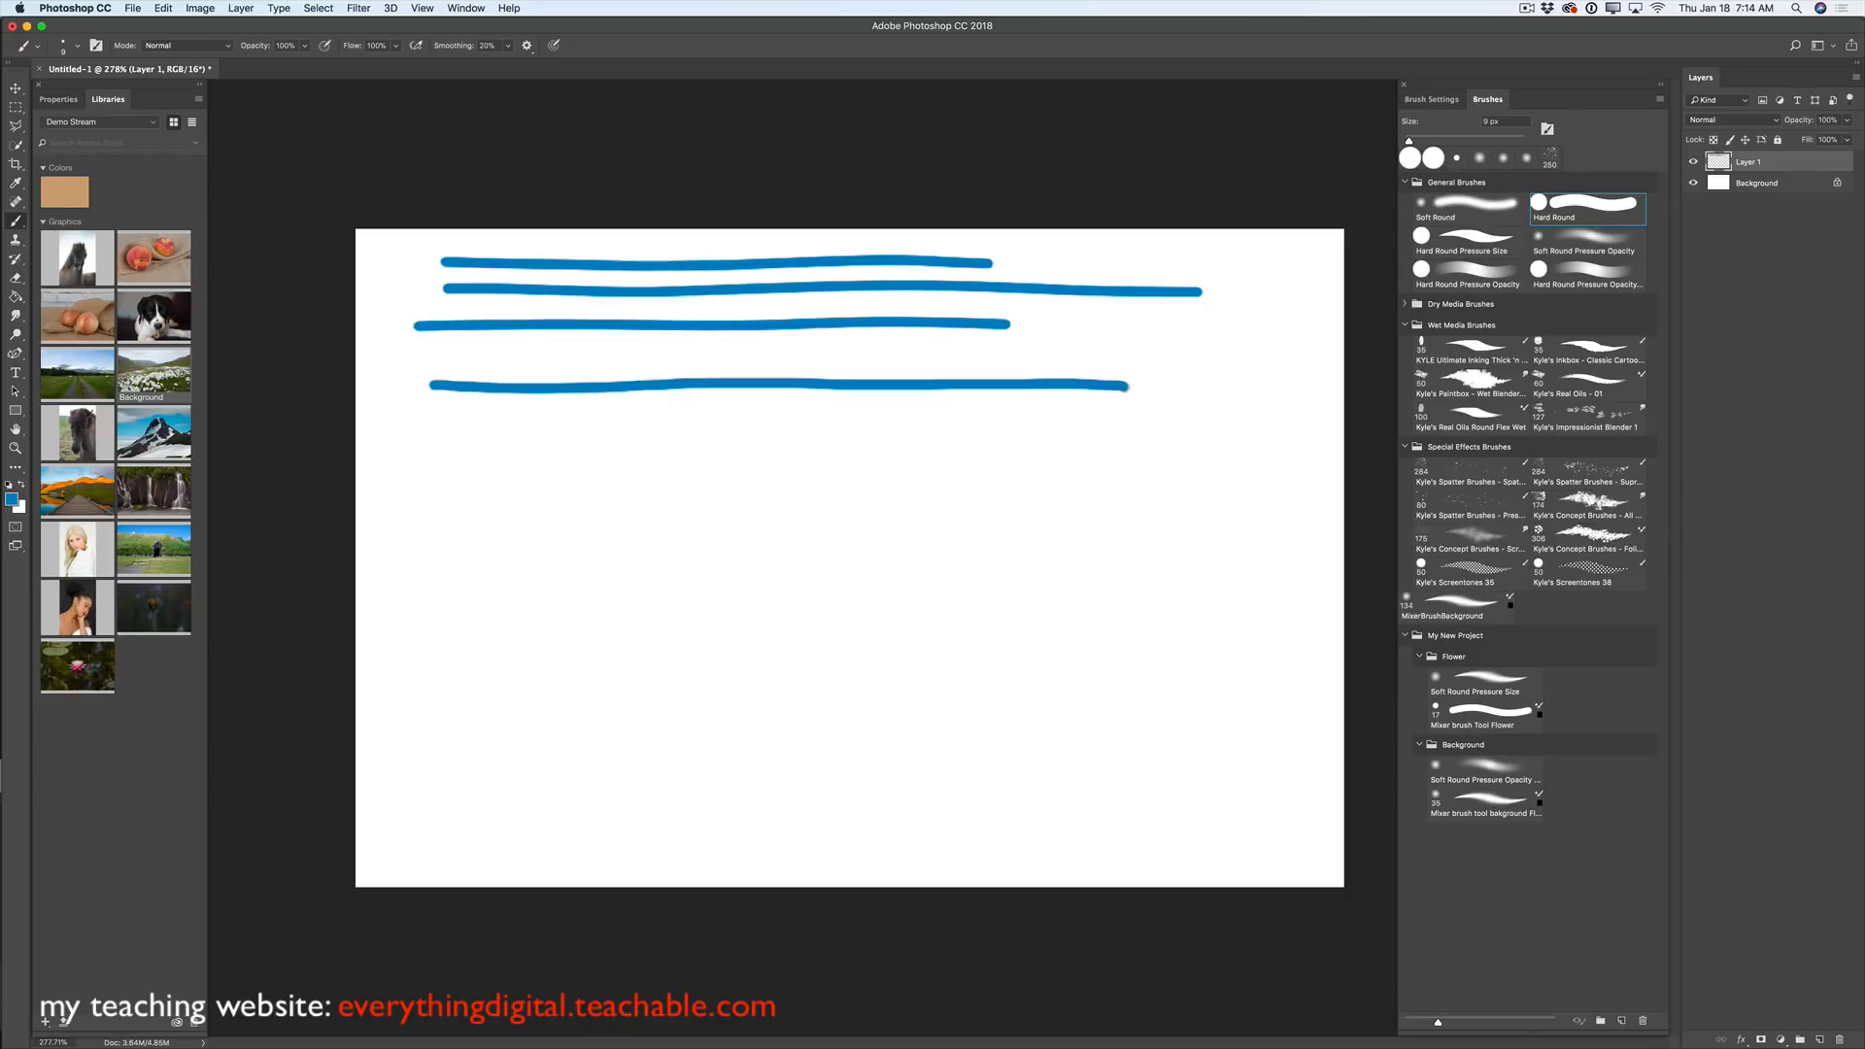
pyautogui.moveTo(1127, 386); pyautogui.dragTo(1293, 387)
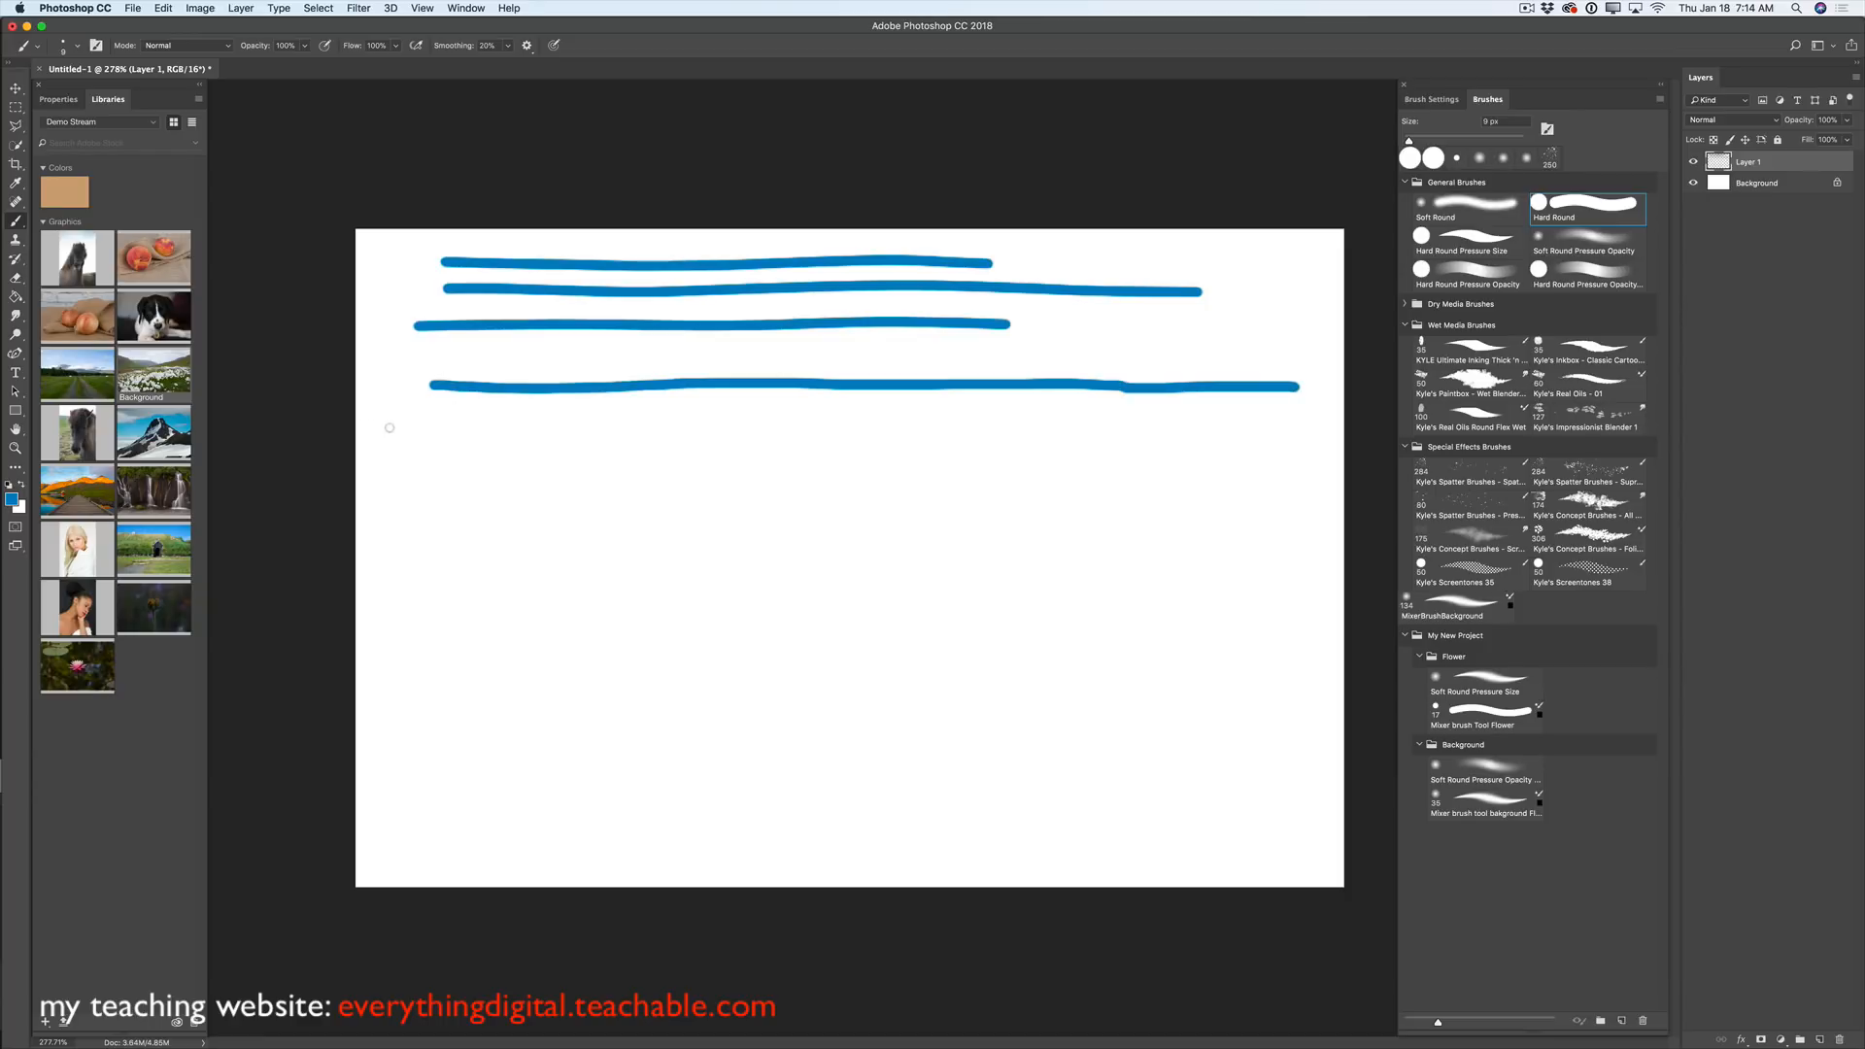
pyautogui.moveTo(396, 432); pyautogui.dragTo(1109, 430)
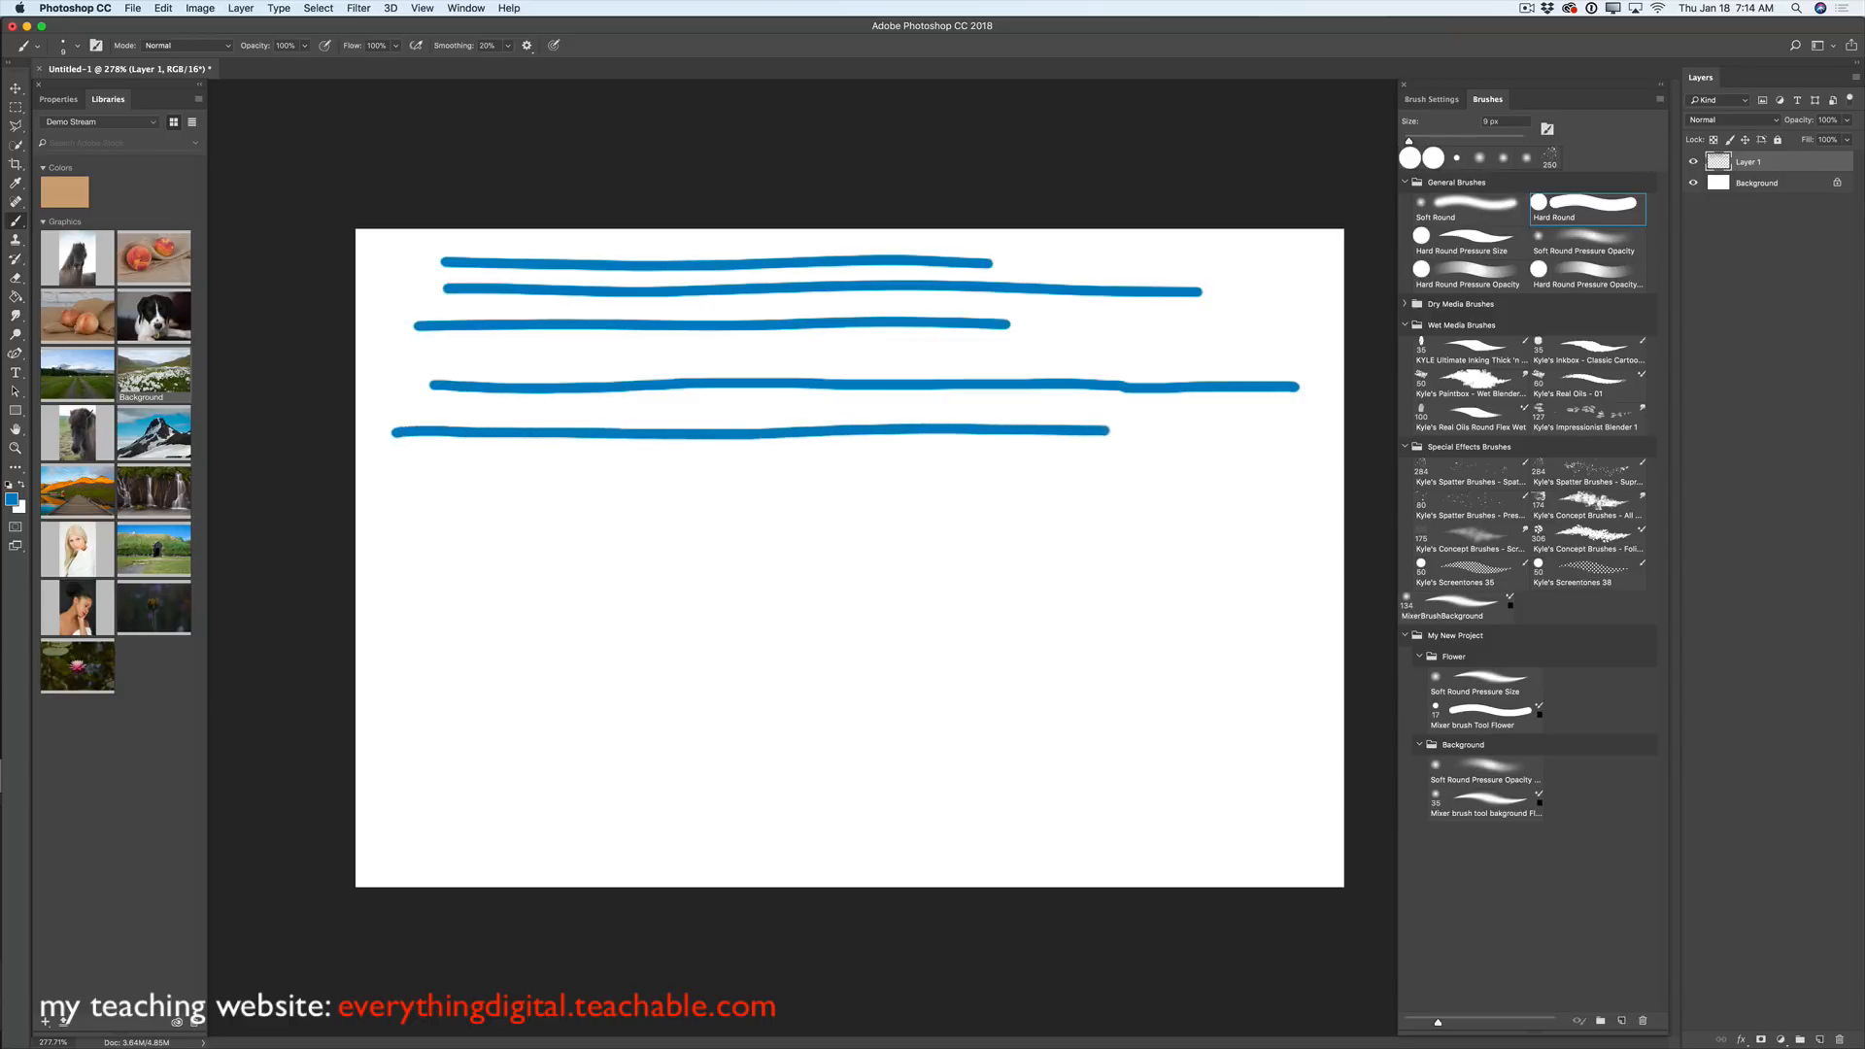
pyautogui.moveTo(392, 469); pyautogui.dragTo(1067, 471)
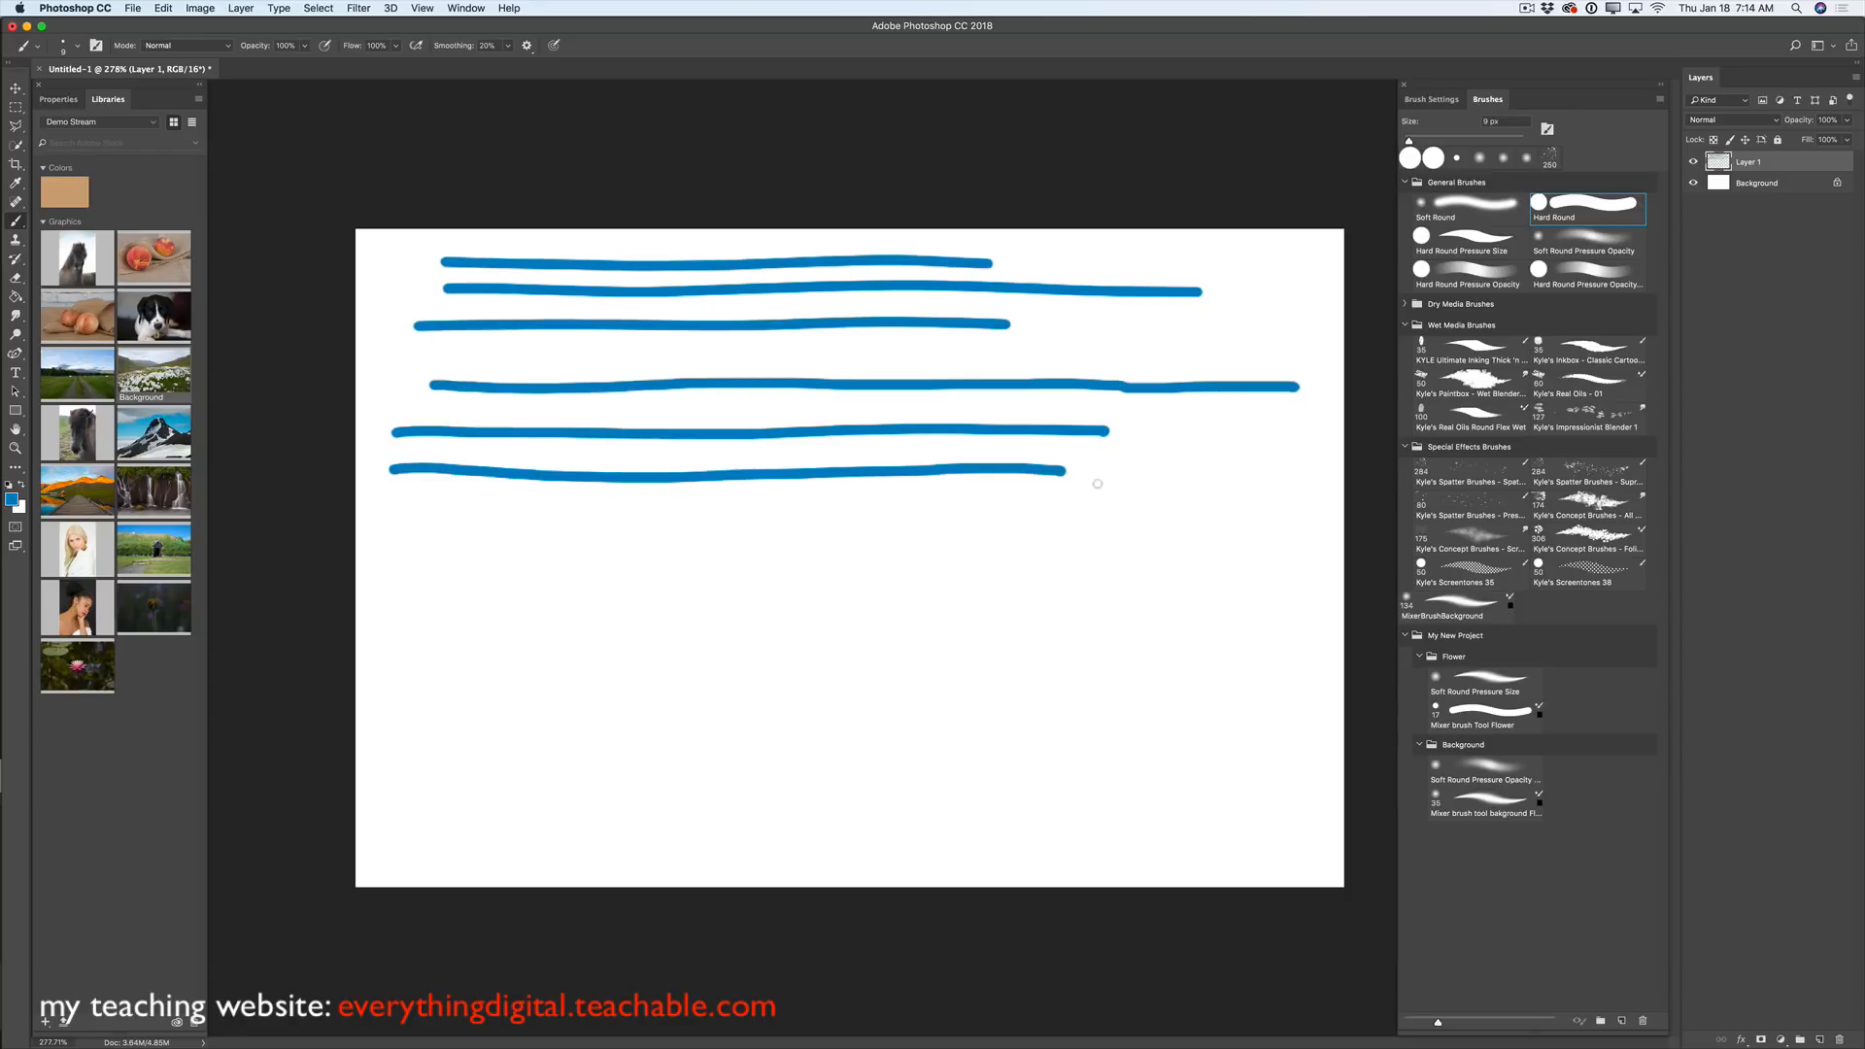
# - Switch smoothing to Catch-up on Stroke End only and paint two shorter blue strokes lower down
pyautogui.click(527, 46)
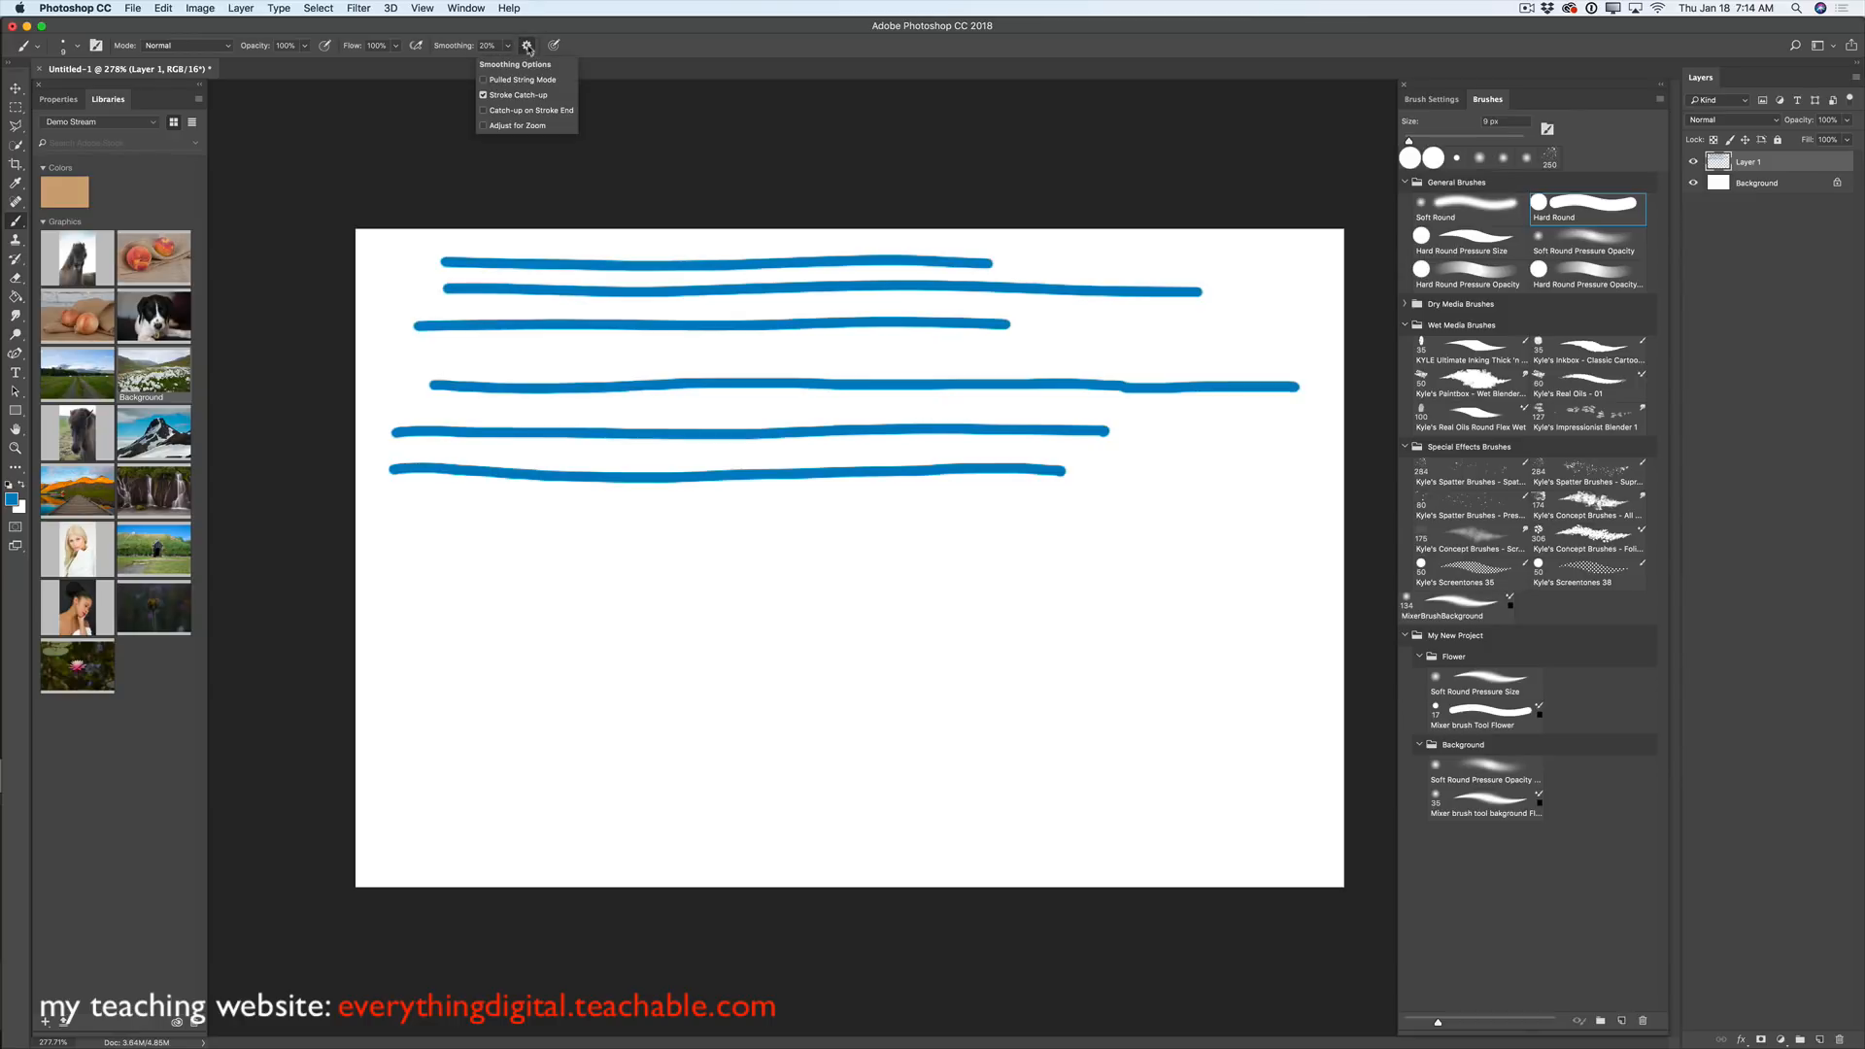
pyautogui.click(483, 109)
pyautogui.click(483, 94)
pyautogui.moveTo(404, 525); pyautogui.dragTo(788, 527)
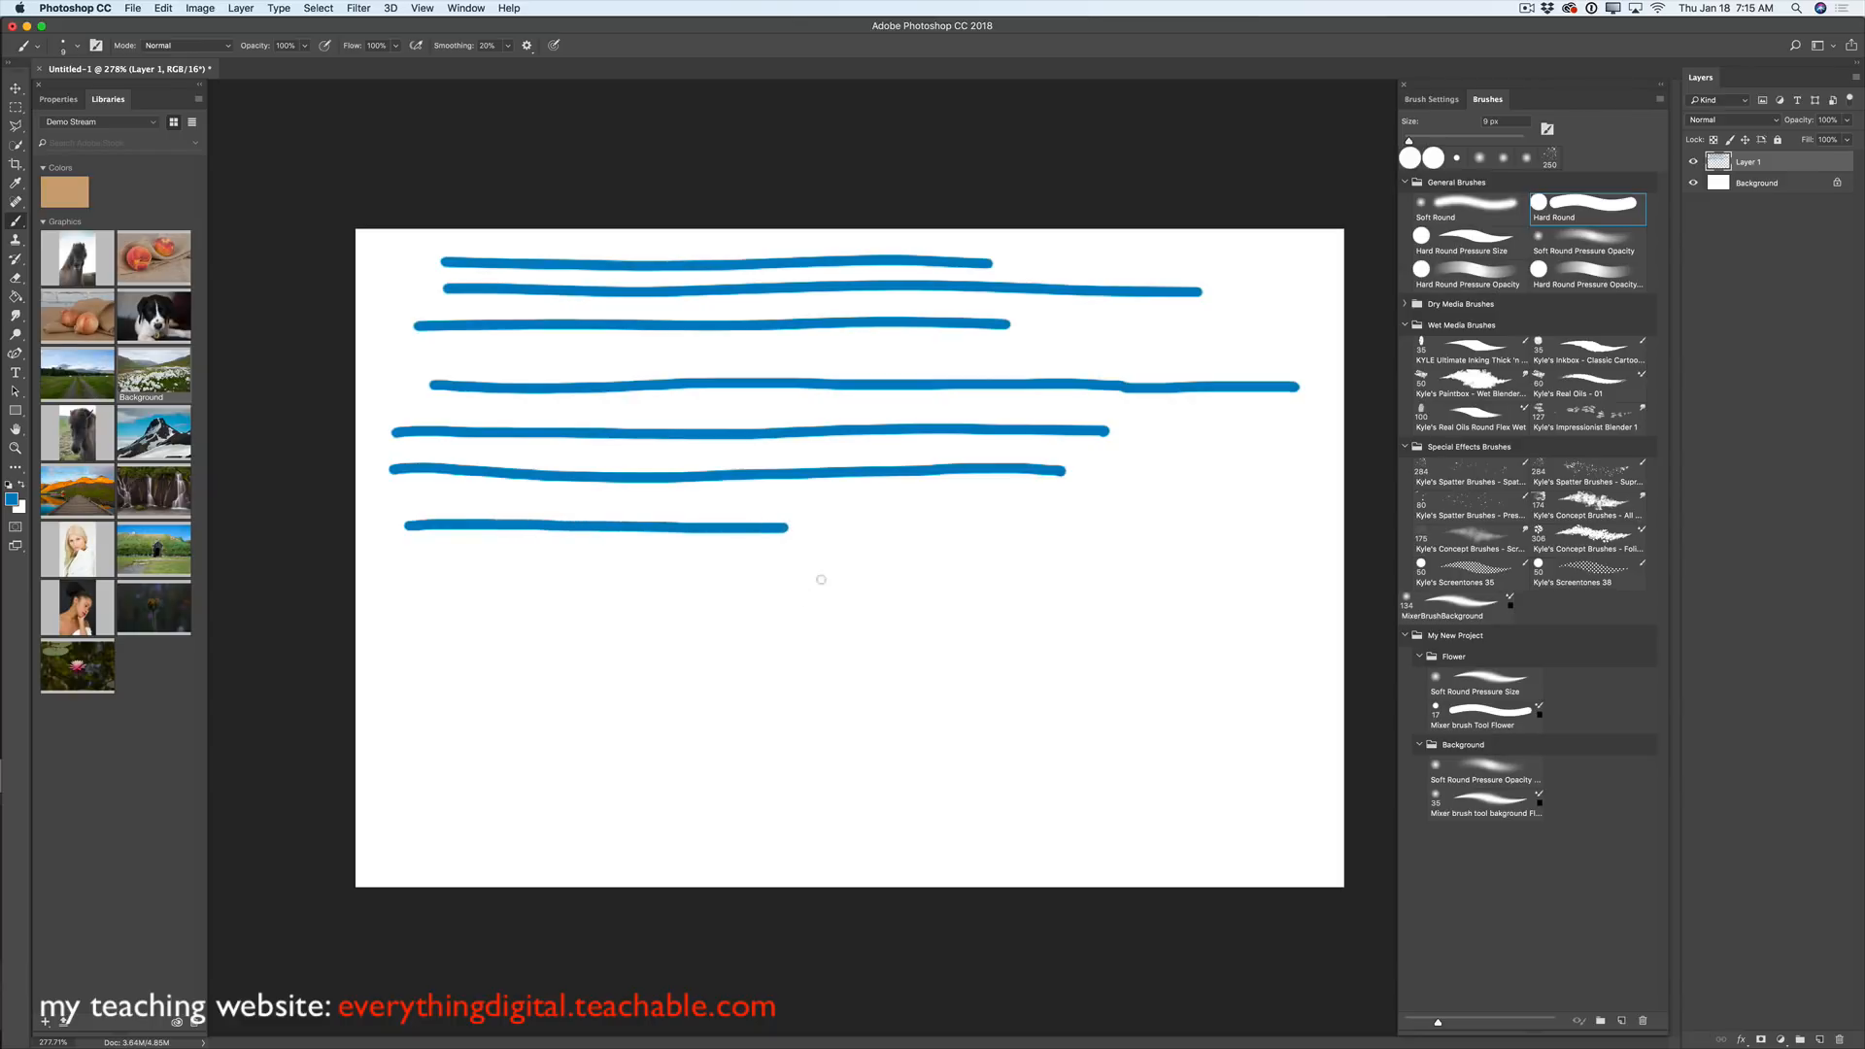
pyautogui.moveTo(410, 573); pyautogui.dragTo(935, 572)
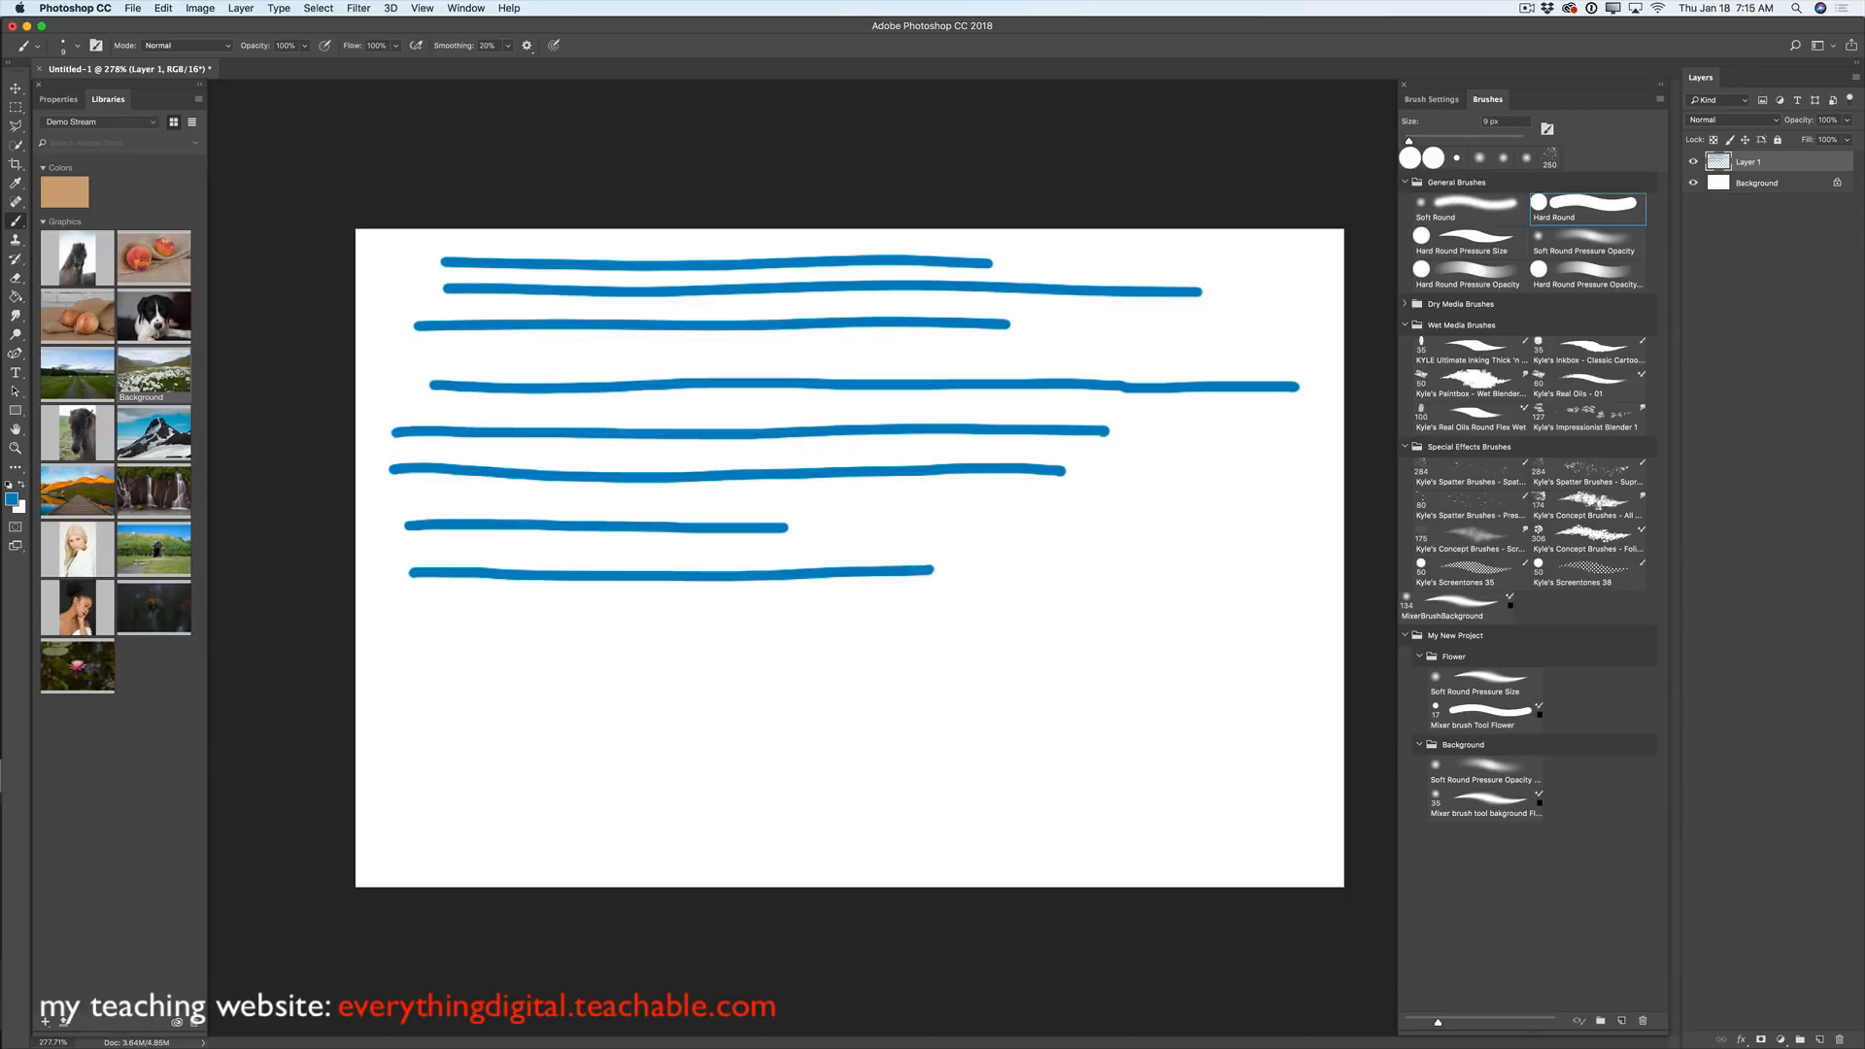
# - Paint a ninth blue stroke below the others and review the smoothing options
pyautogui.click(527, 46)
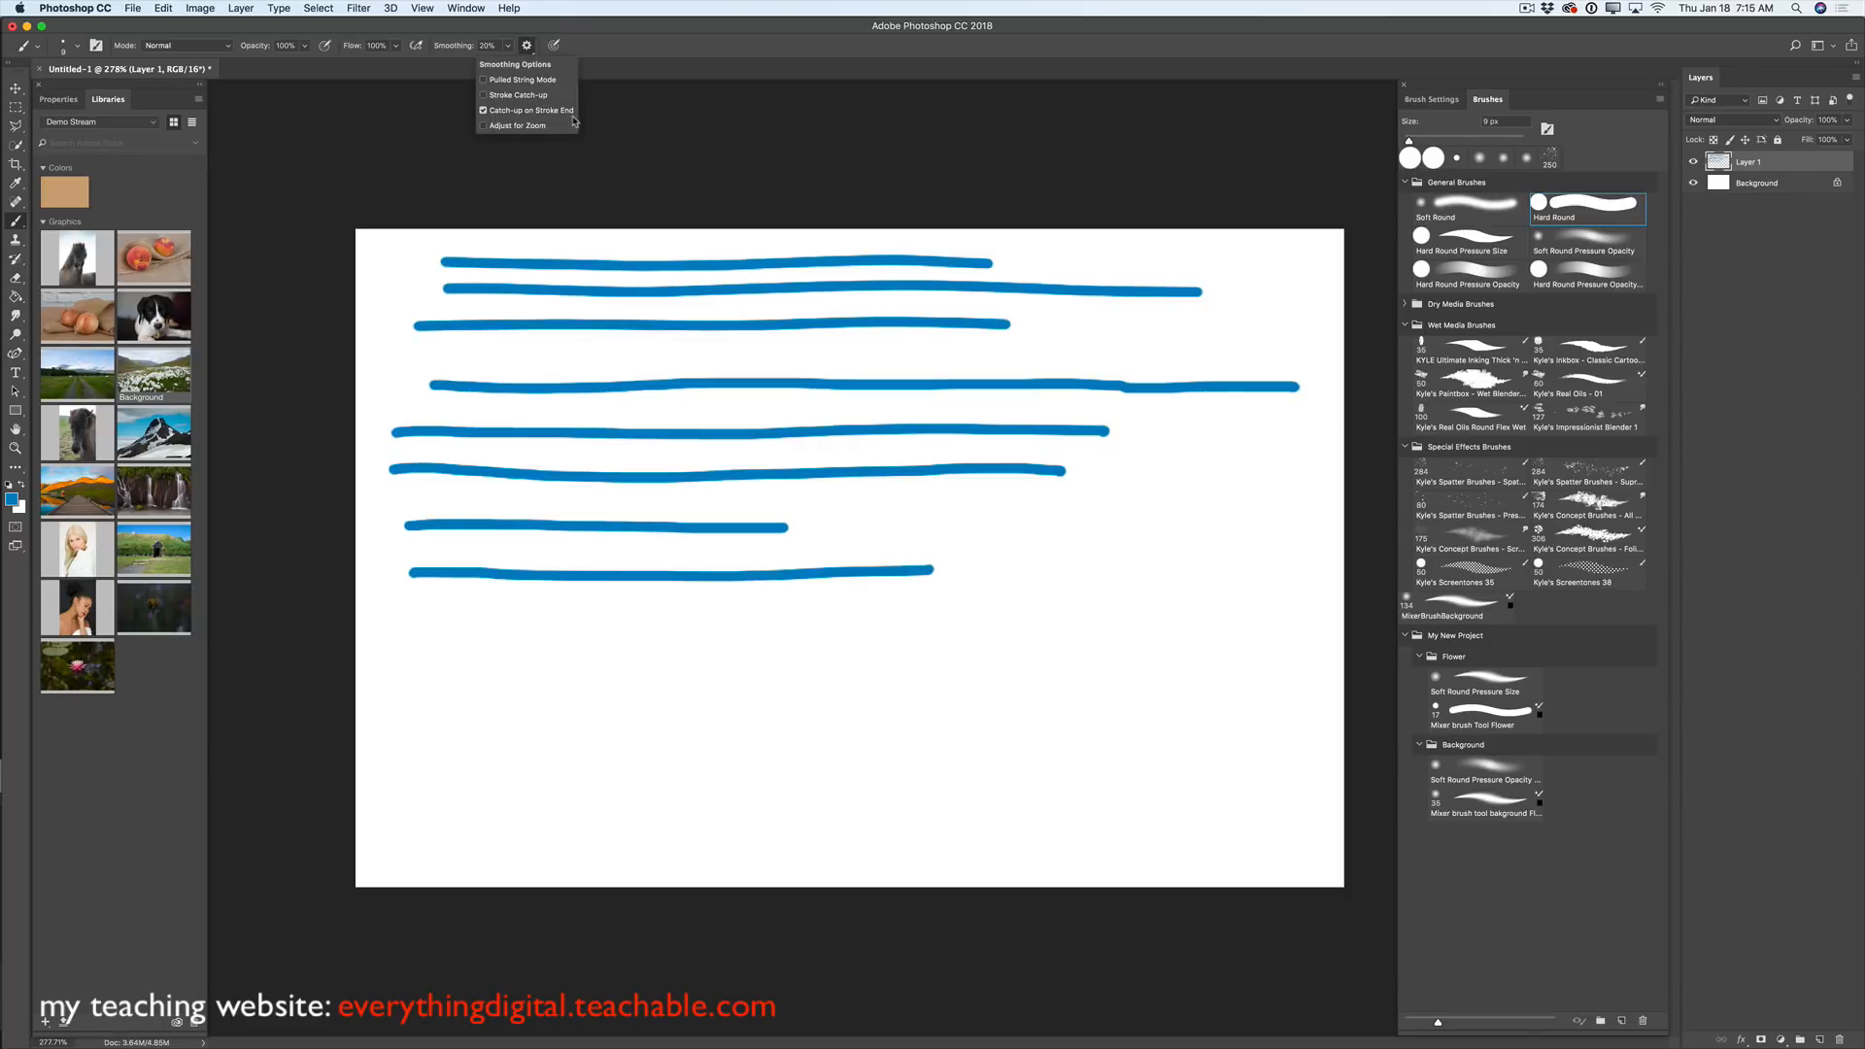
pyautogui.moveTo(410, 615); pyautogui.dragTo(1023, 621)
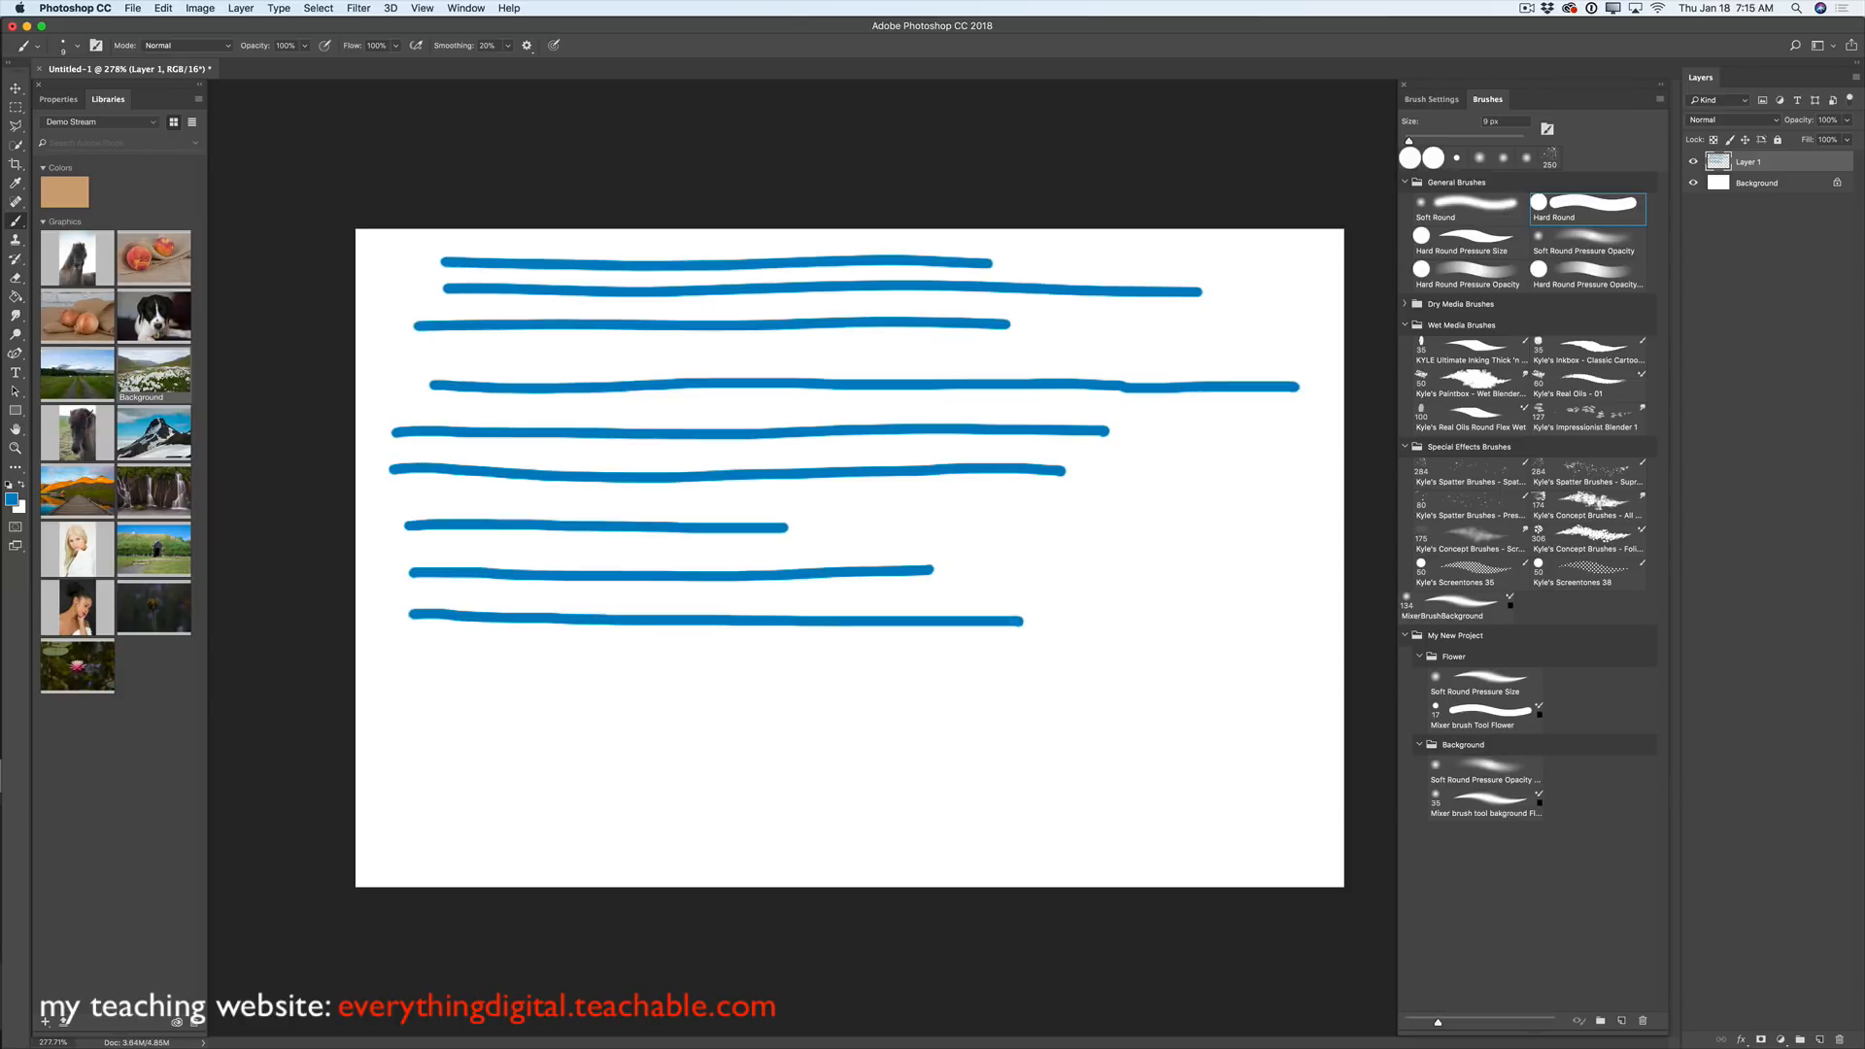
pyautogui.click(527, 46)
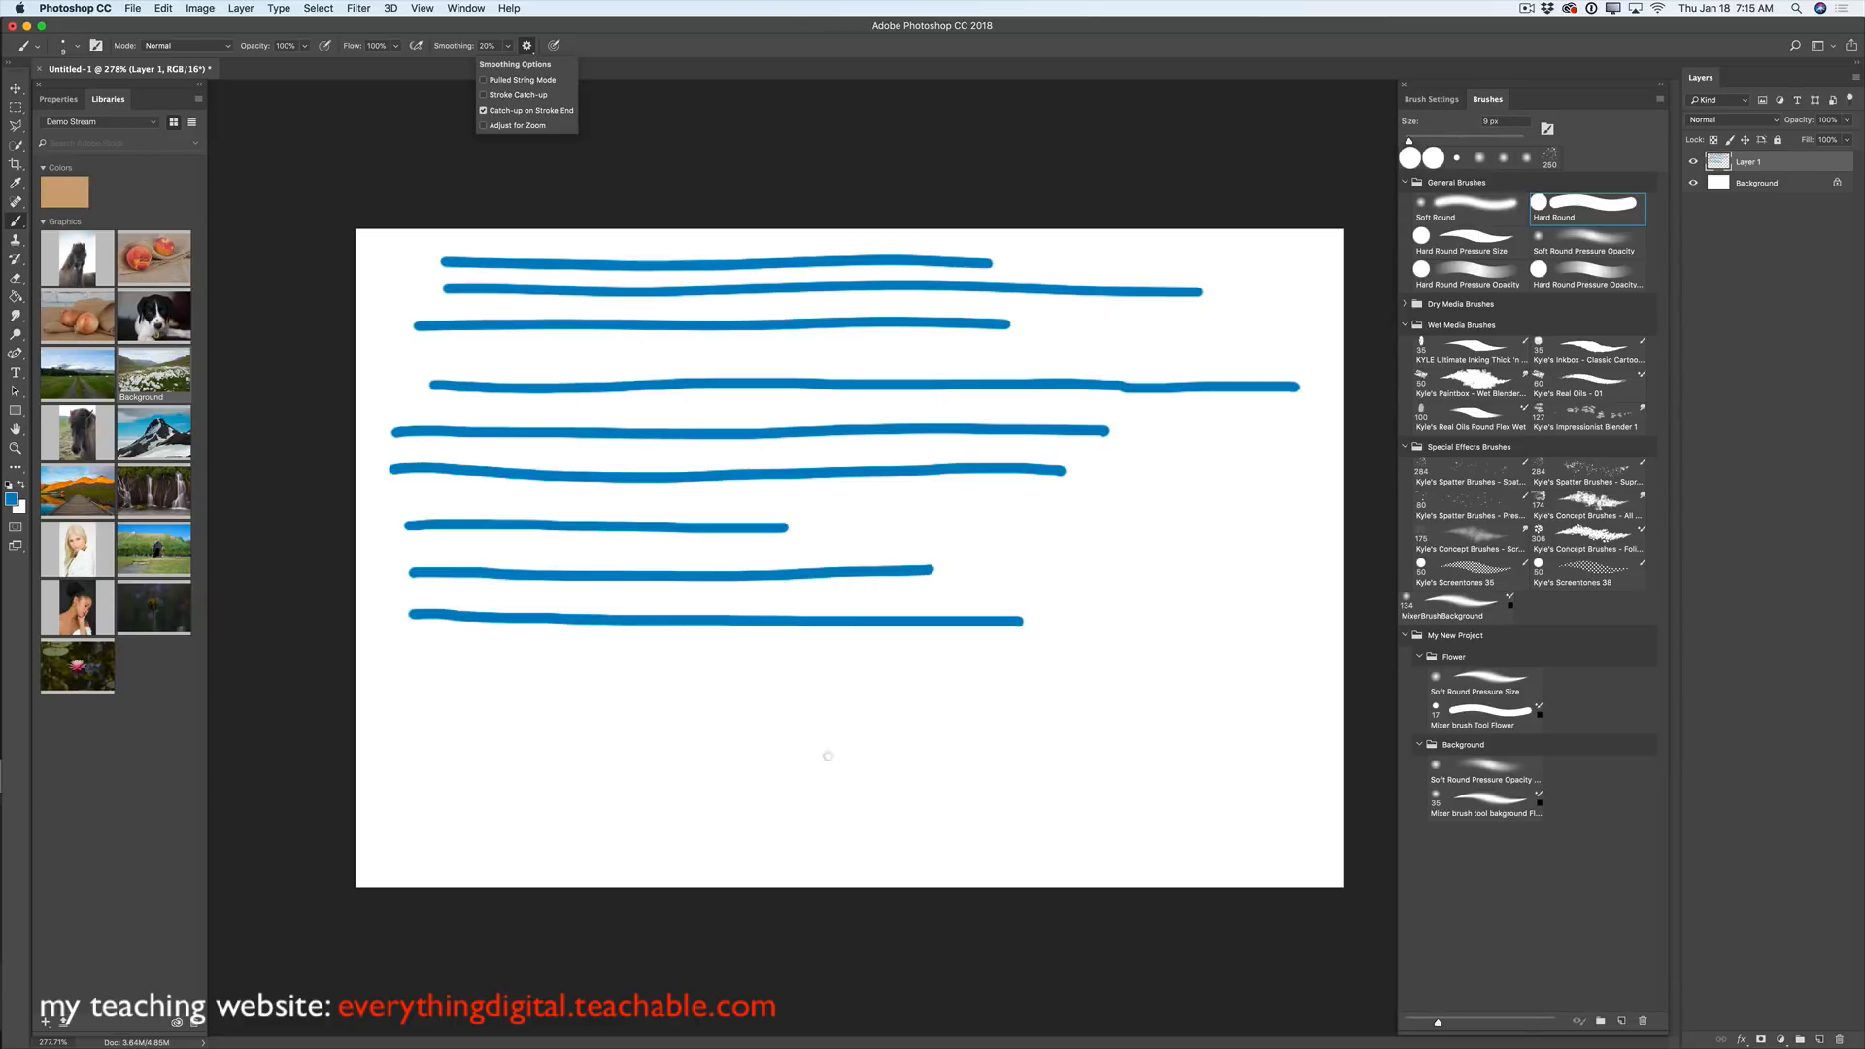
pyautogui.click(1151, 388)
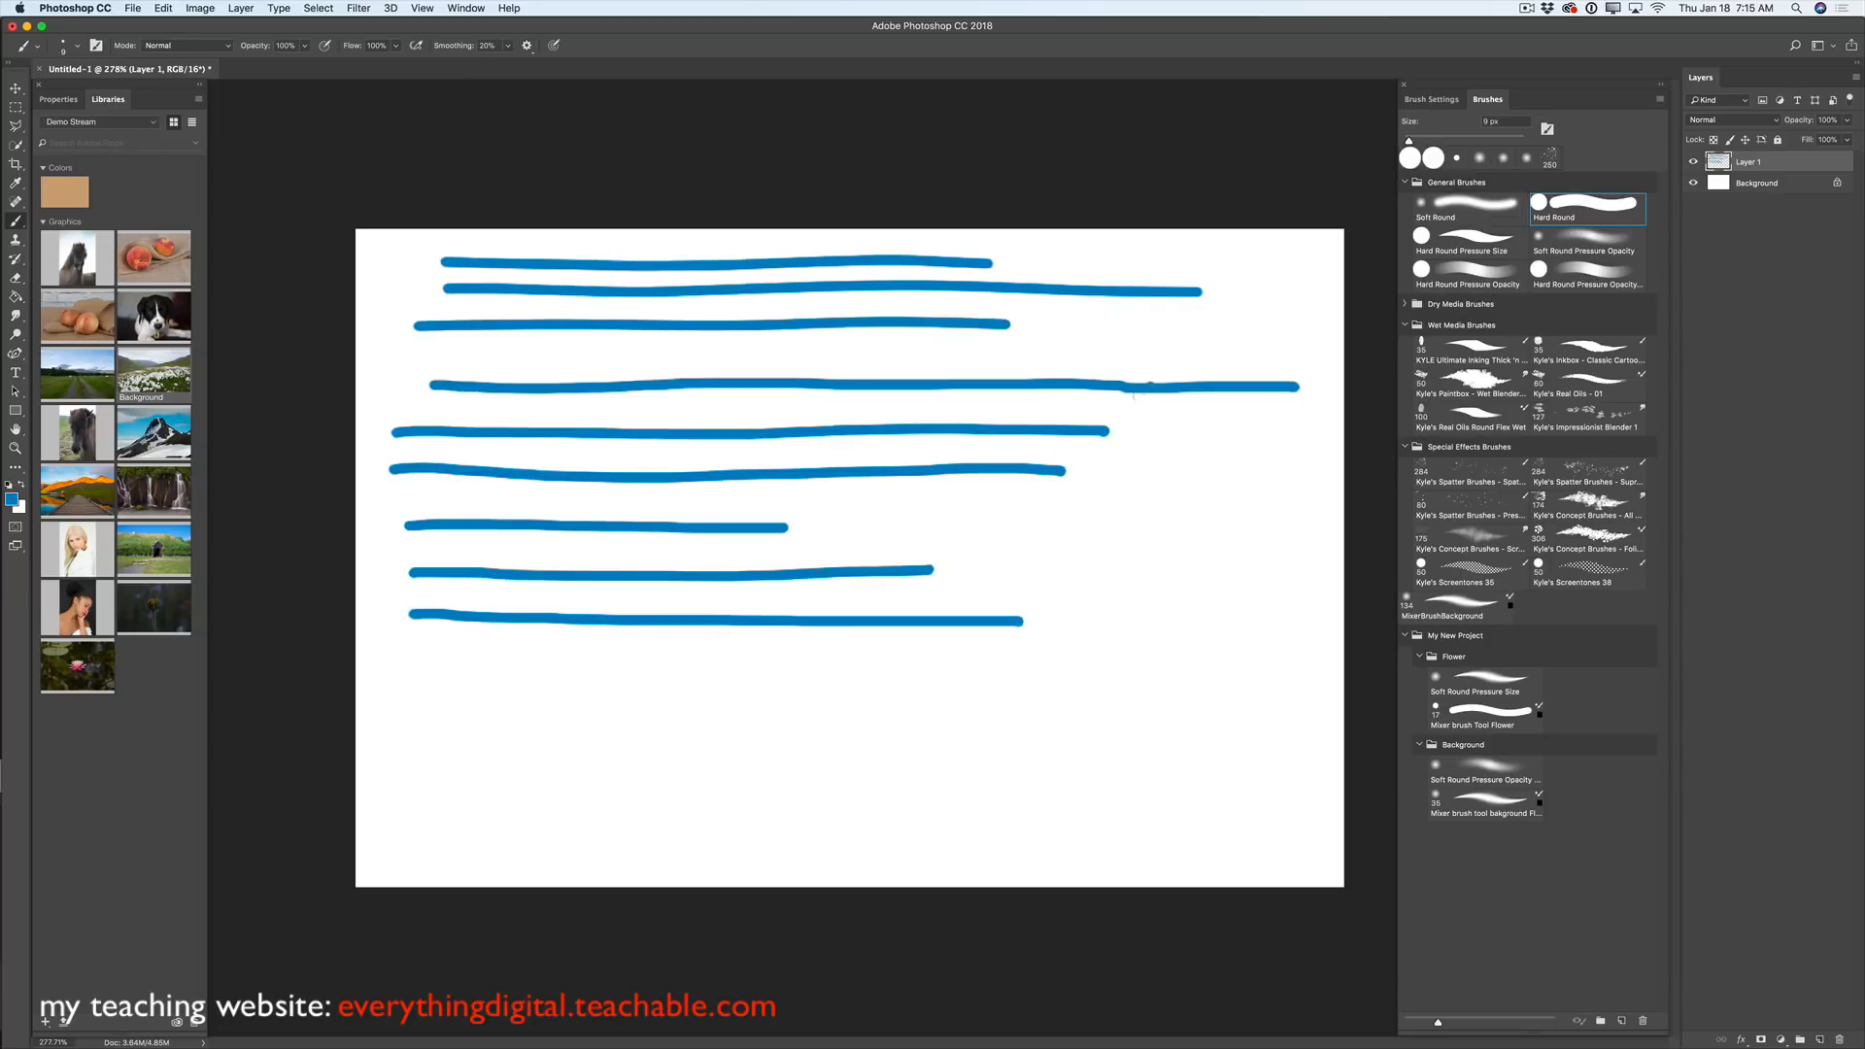
pyautogui.click(1527, 7)
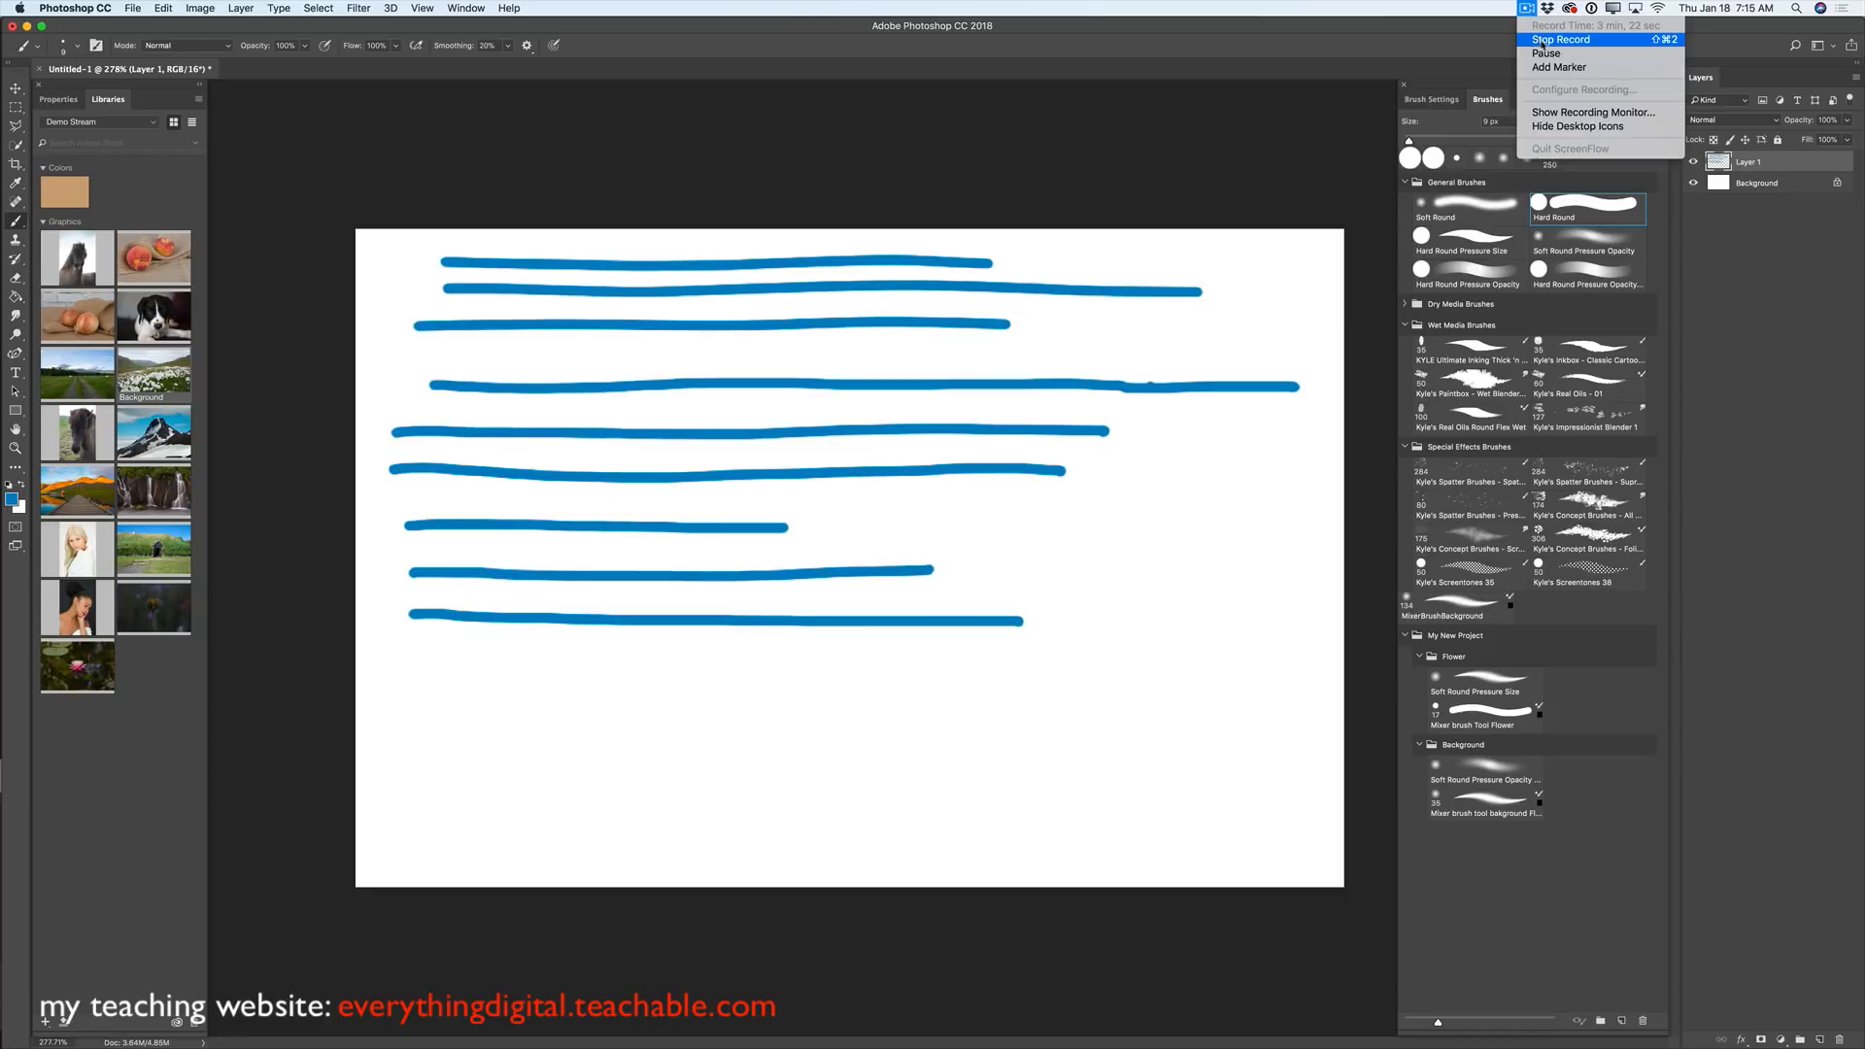
# - Zoom the Untitled-2 canvas to fit the window, then return to Untitled-1
pyautogui.click(1539, 39)
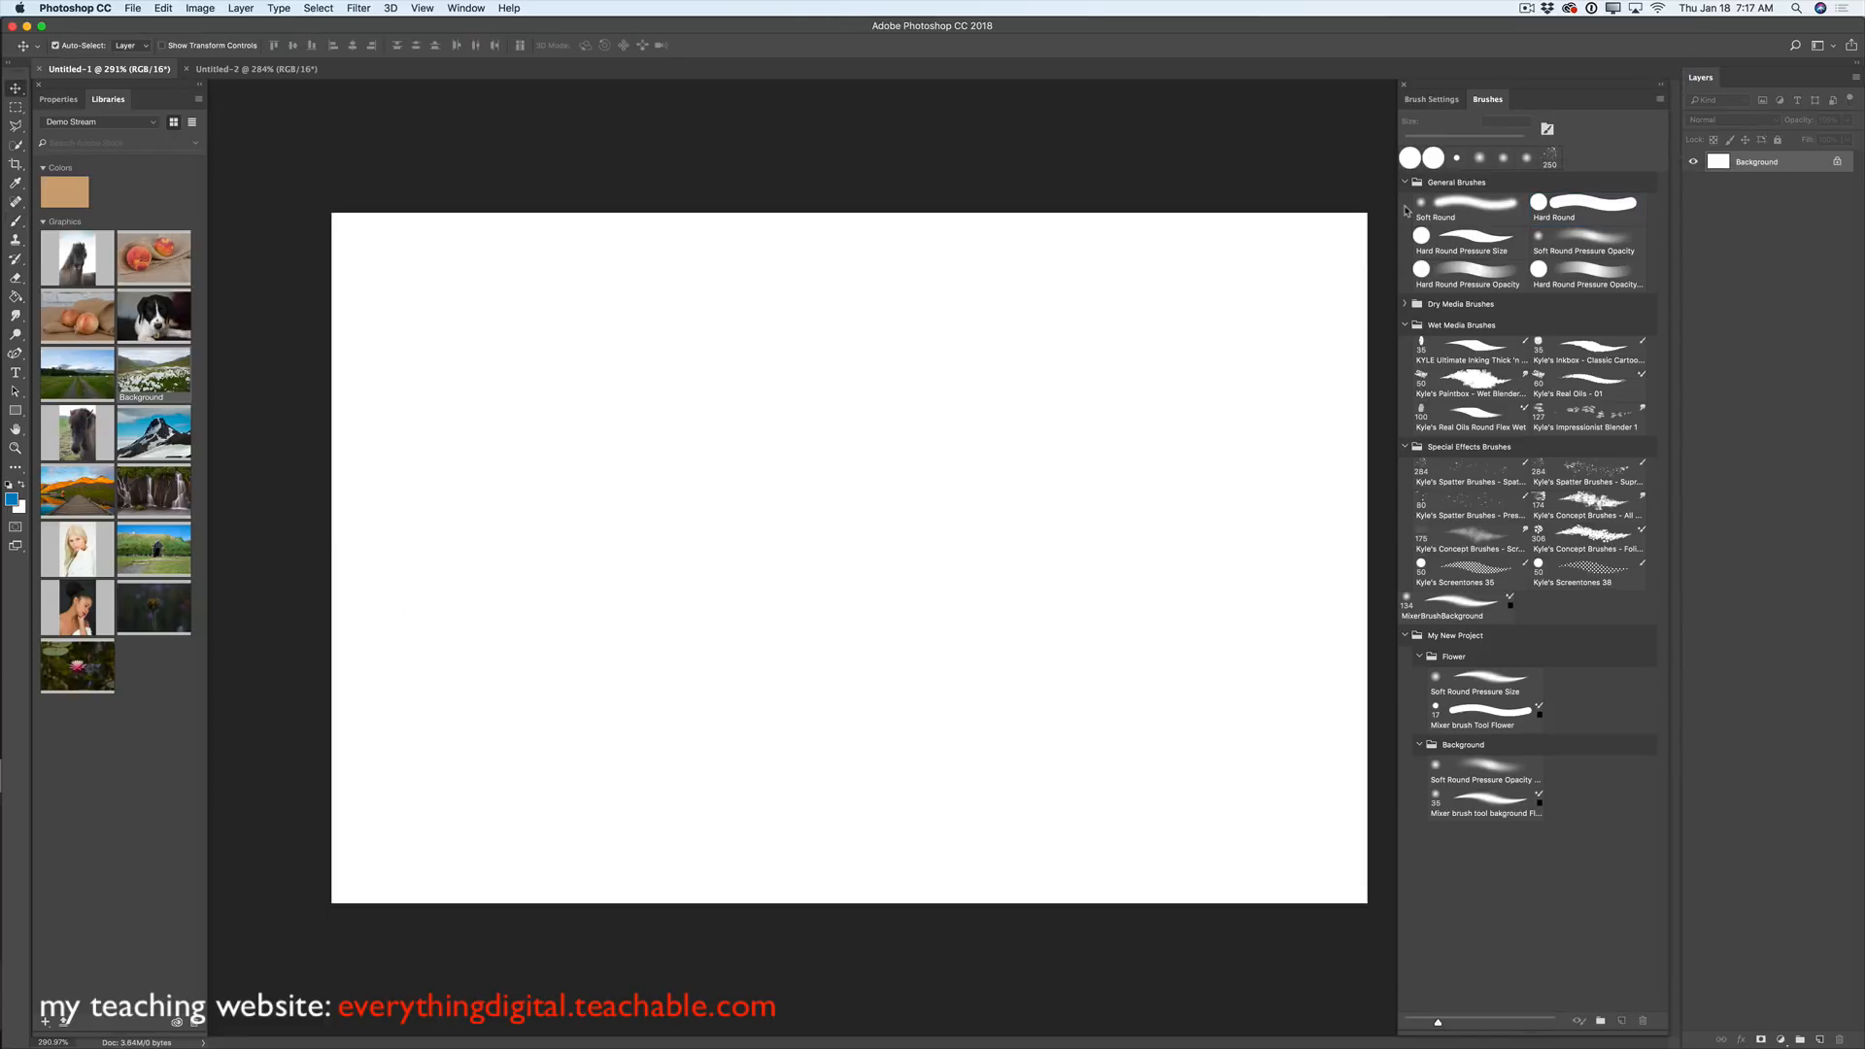
pyautogui.click(257, 69)
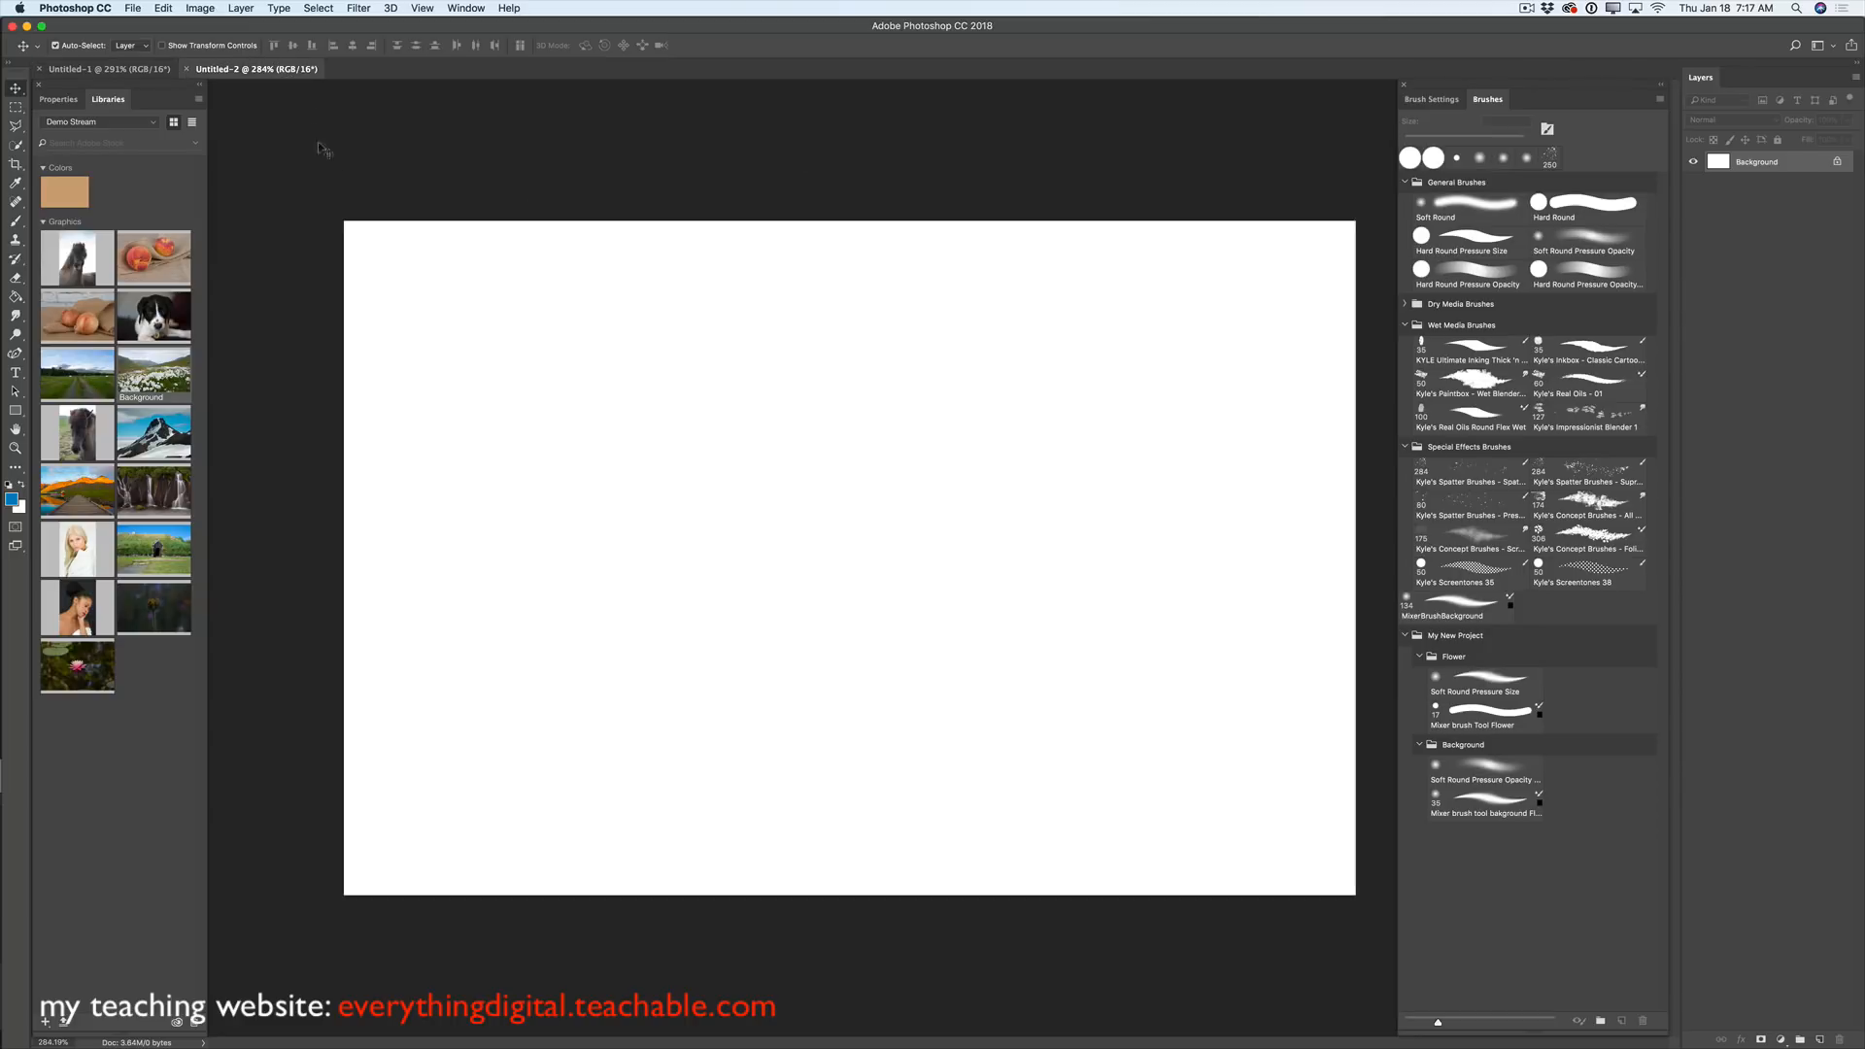
pyautogui.click(15, 447)
pyautogui.click(658, 467)
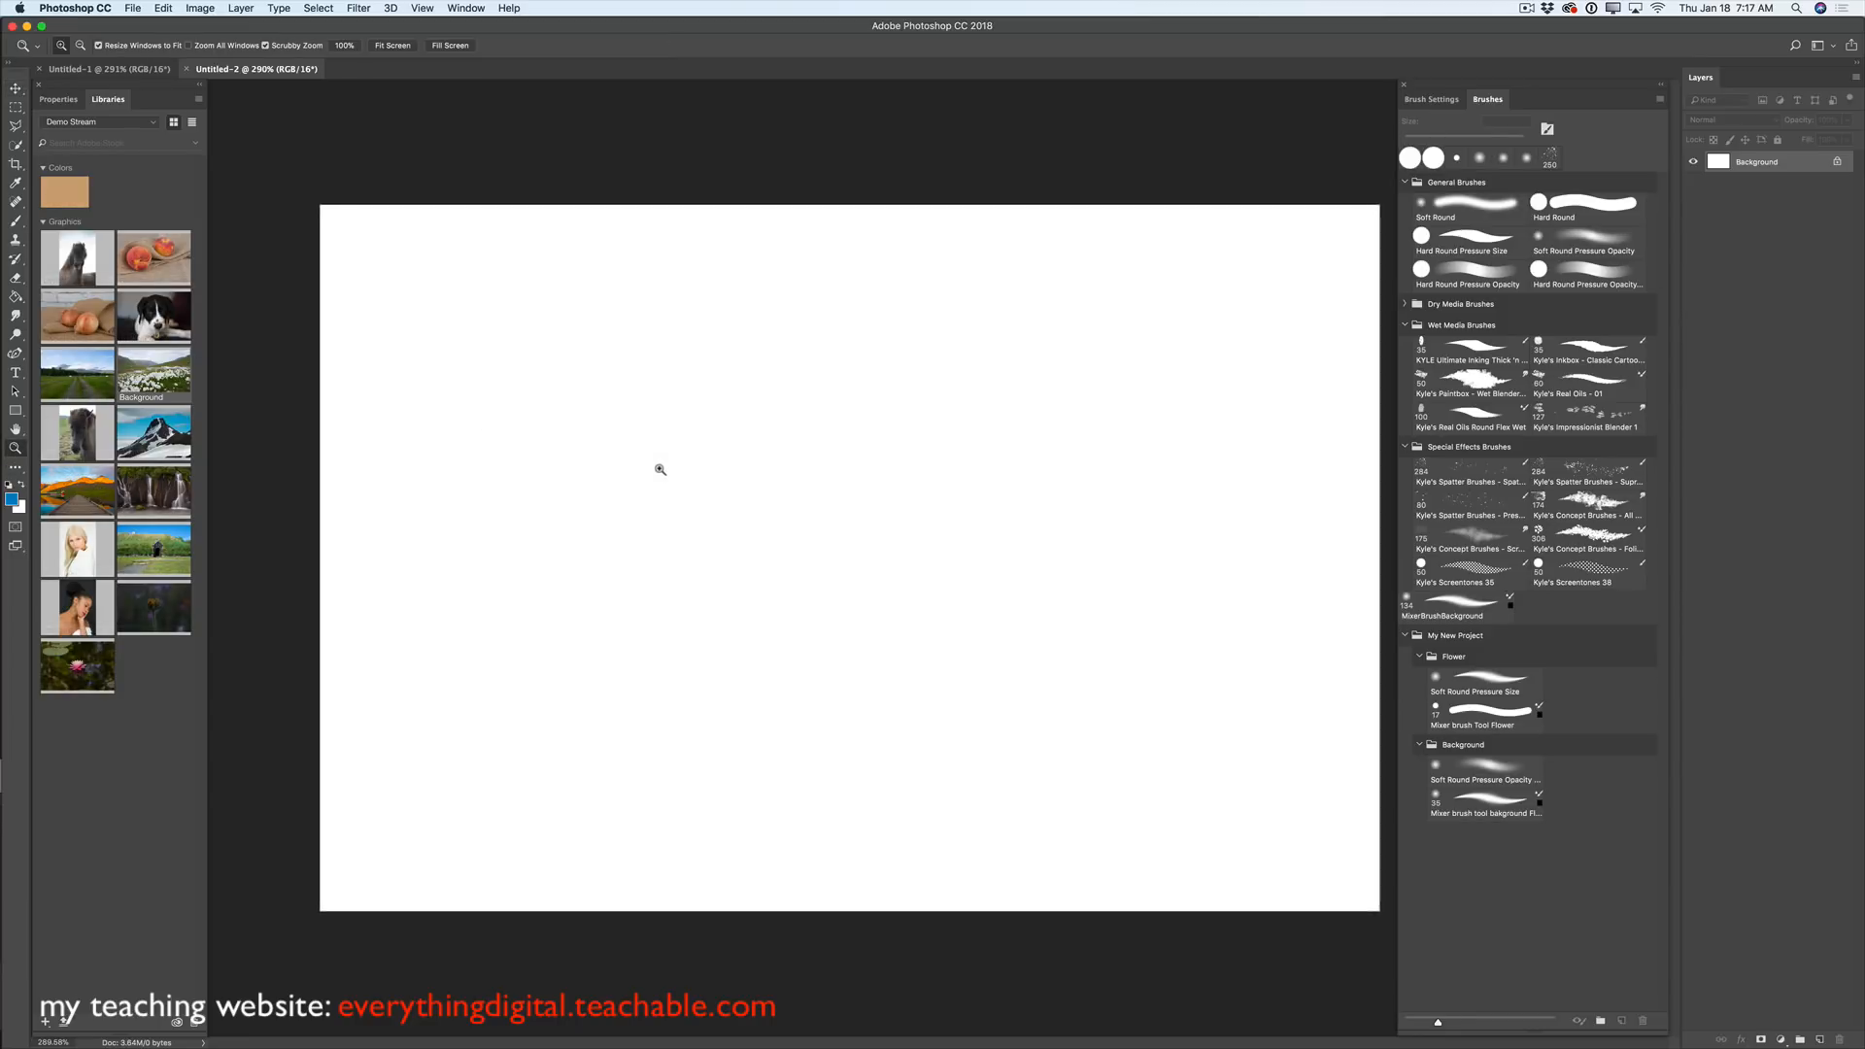
pyautogui.keyDown('alt'); pyautogui.click(442, 321); pyautogui.keyUp('alt')
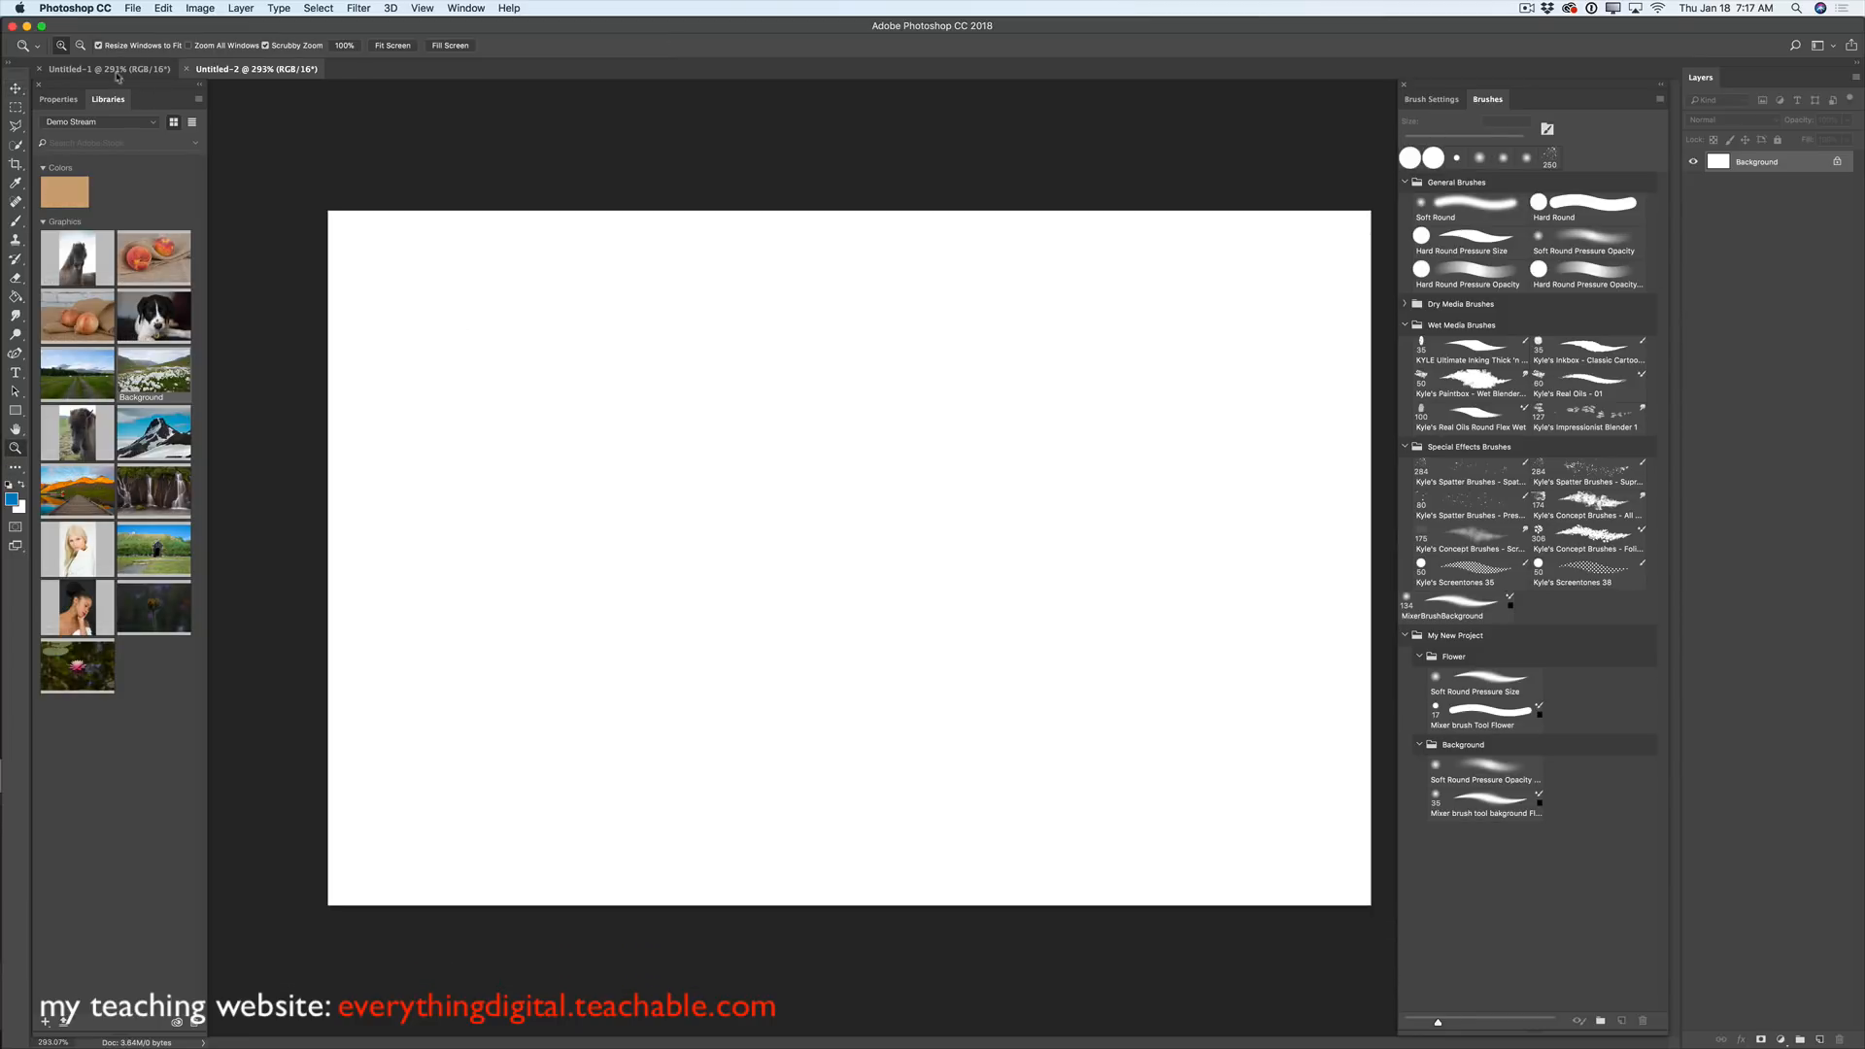
pyautogui.click(143, 69)
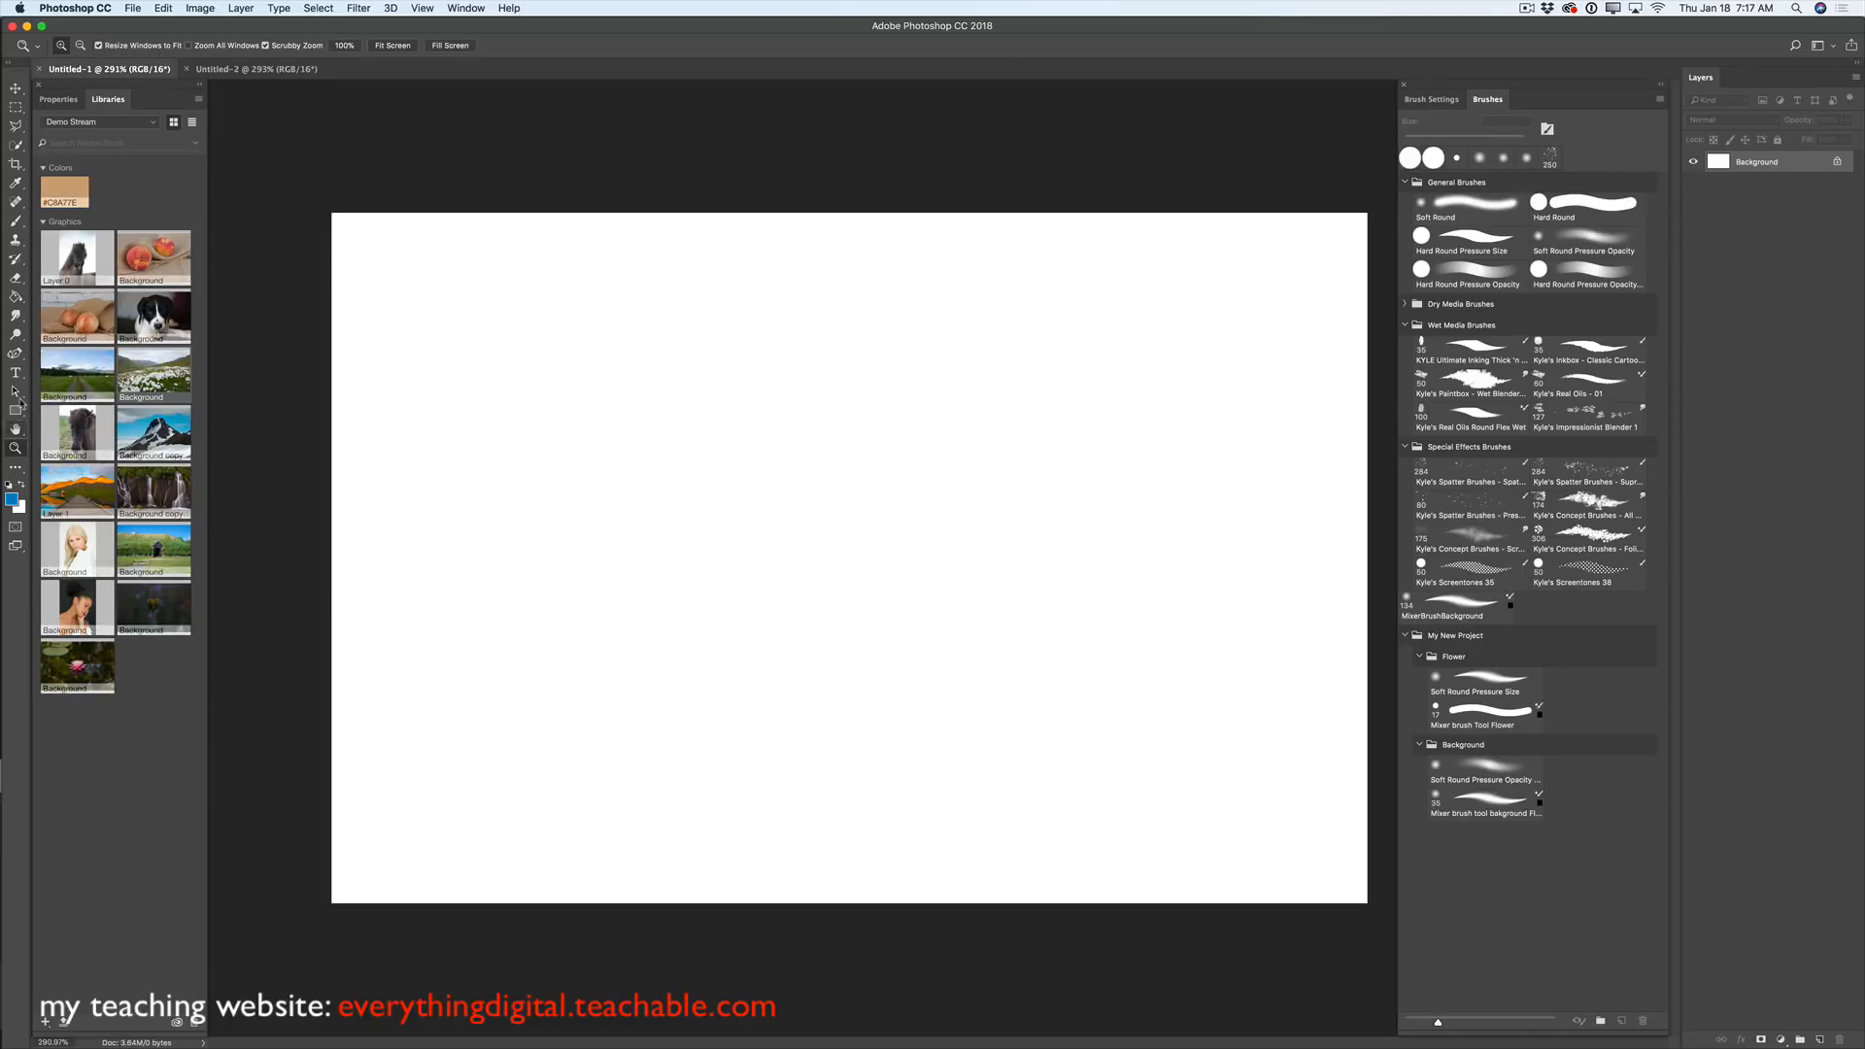
# - On a new layer, paint a thick 68 px vertical blue stroke on the left
pyautogui.click(16, 223)
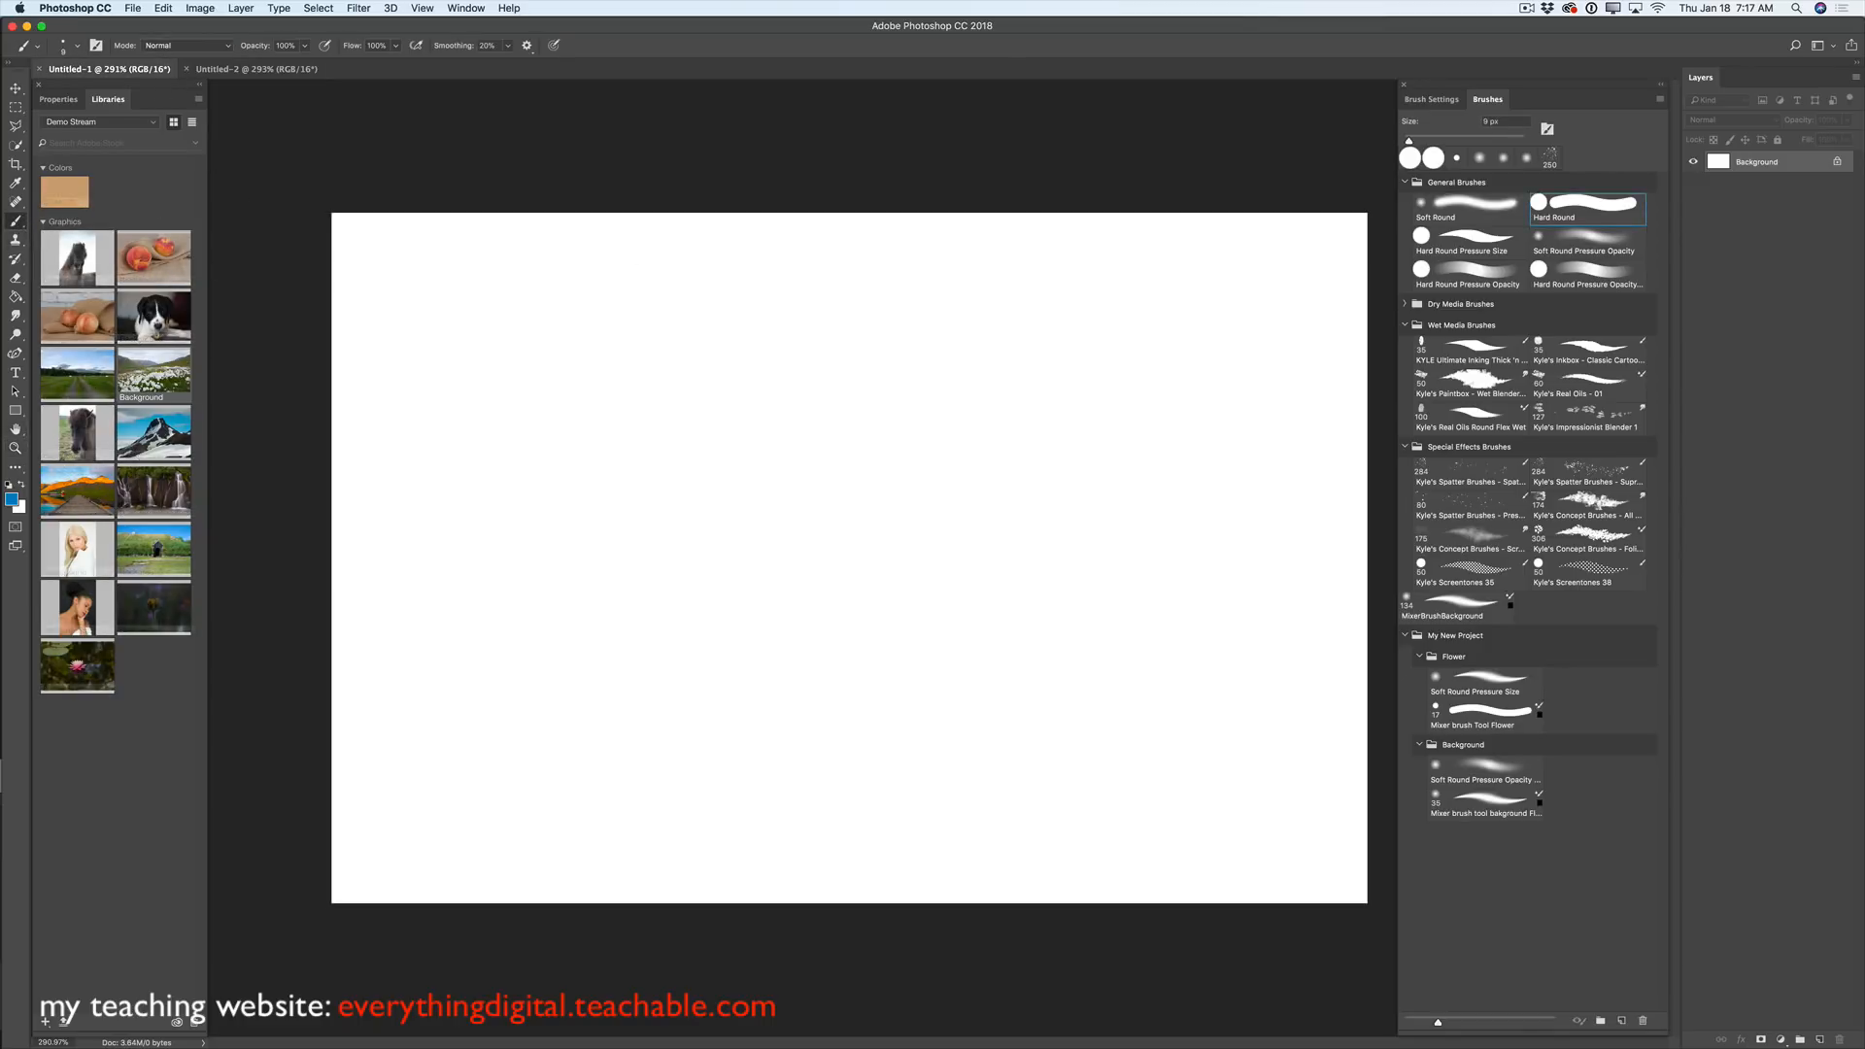
pyautogui.click(1820, 1039)
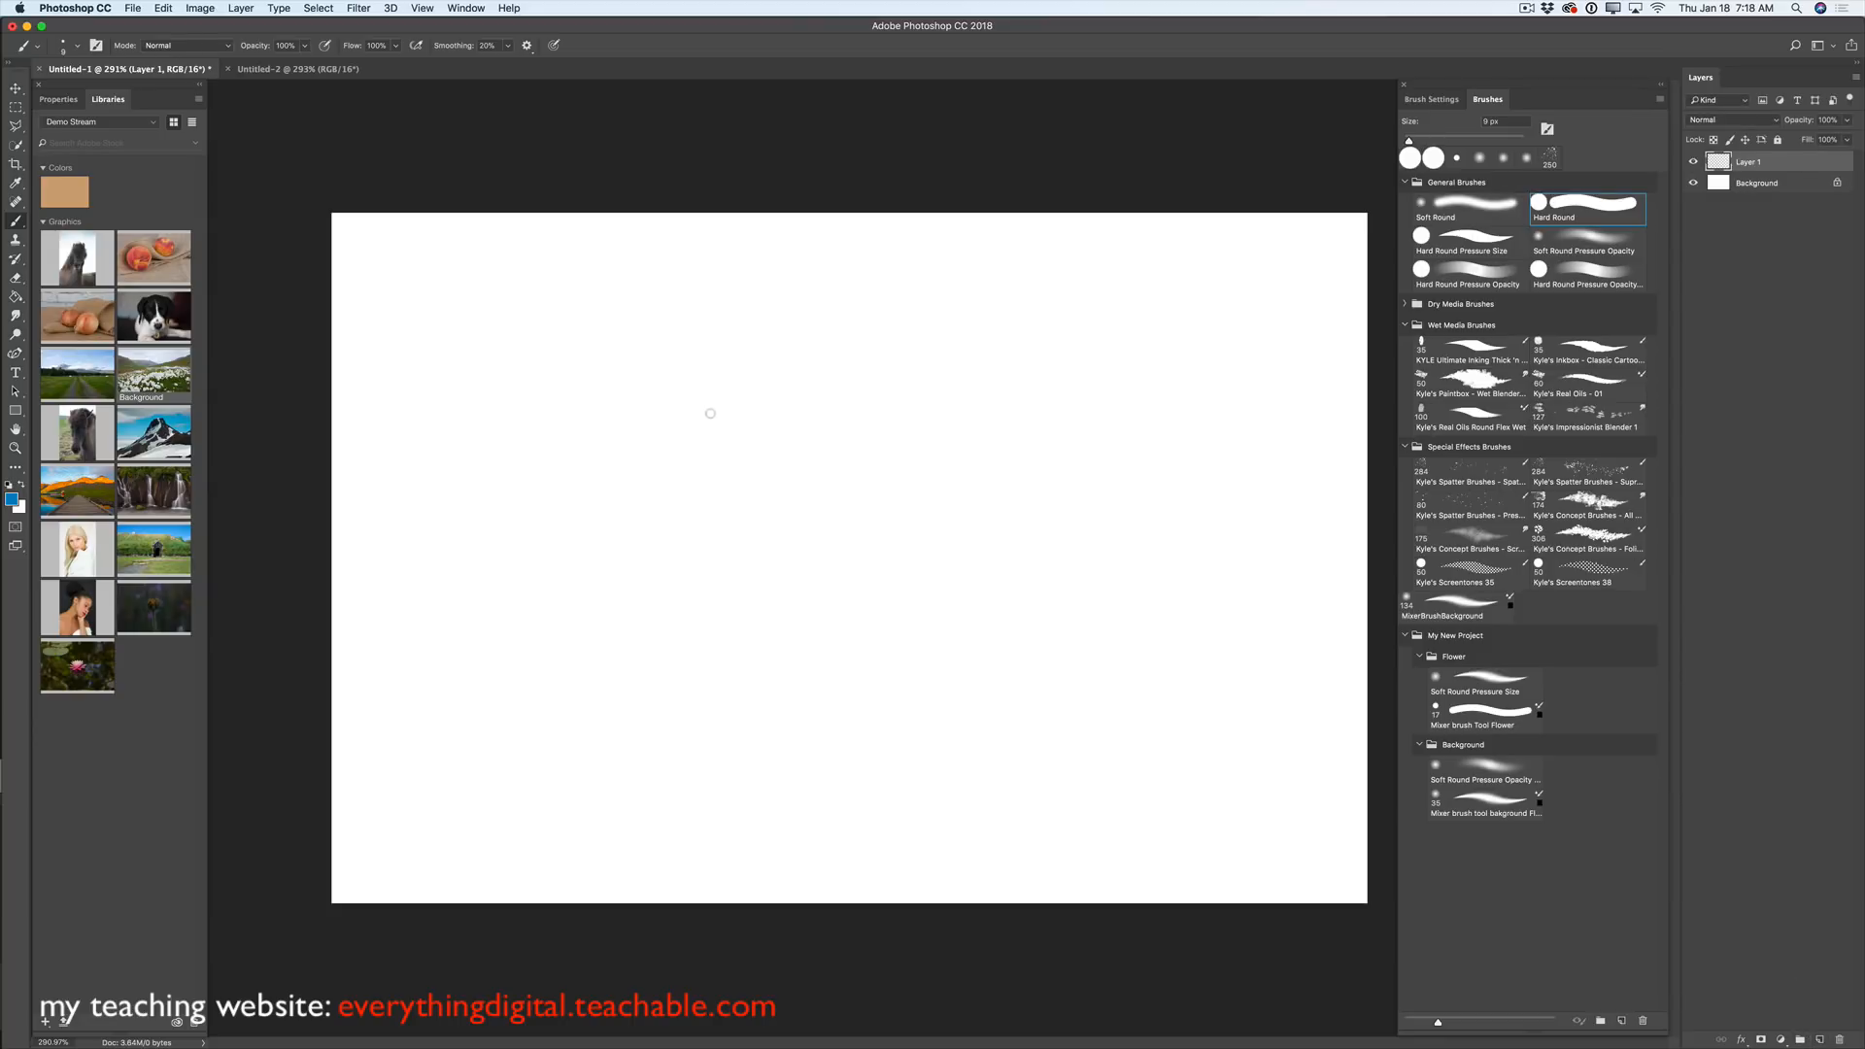
pyautogui.rightClick(740, 405)
pyautogui.moveTo(811, 439); pyautogui.dragTo(842, 439)
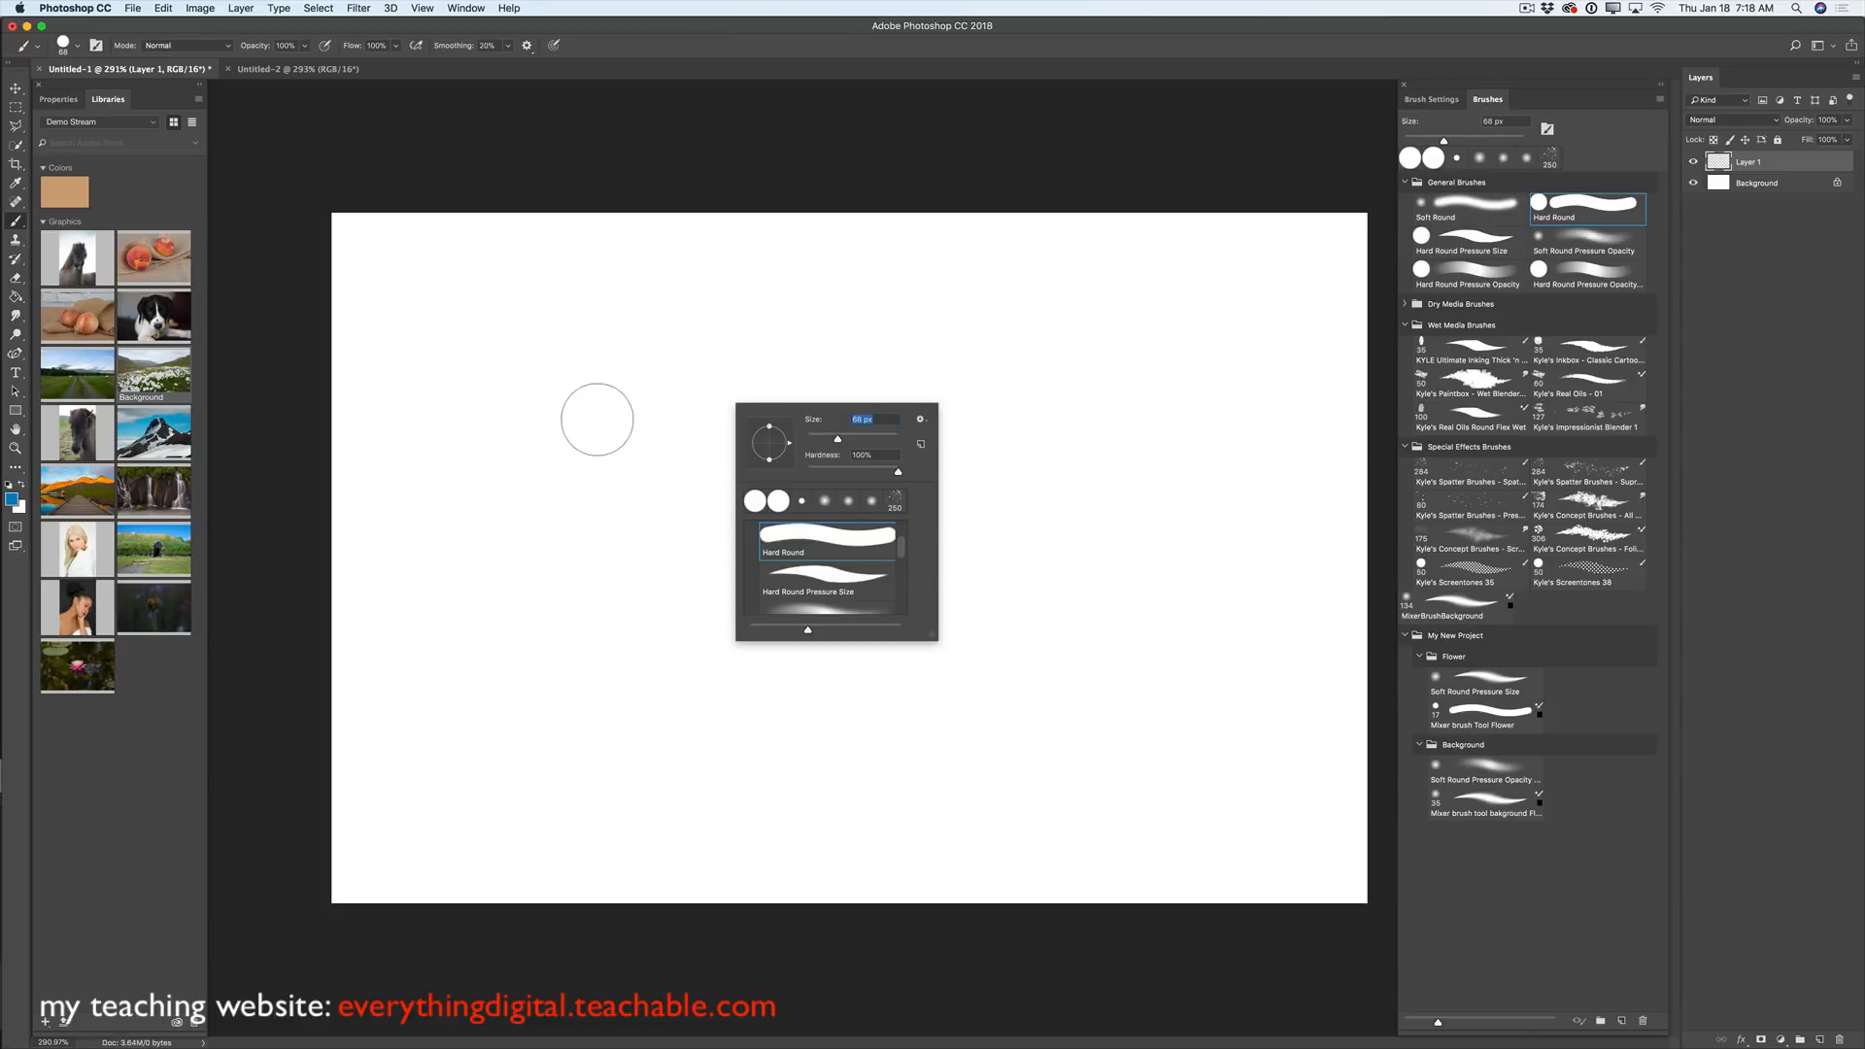
pyautogui.moveTo(596, 416); pyautogui.dragTo(569, 595)
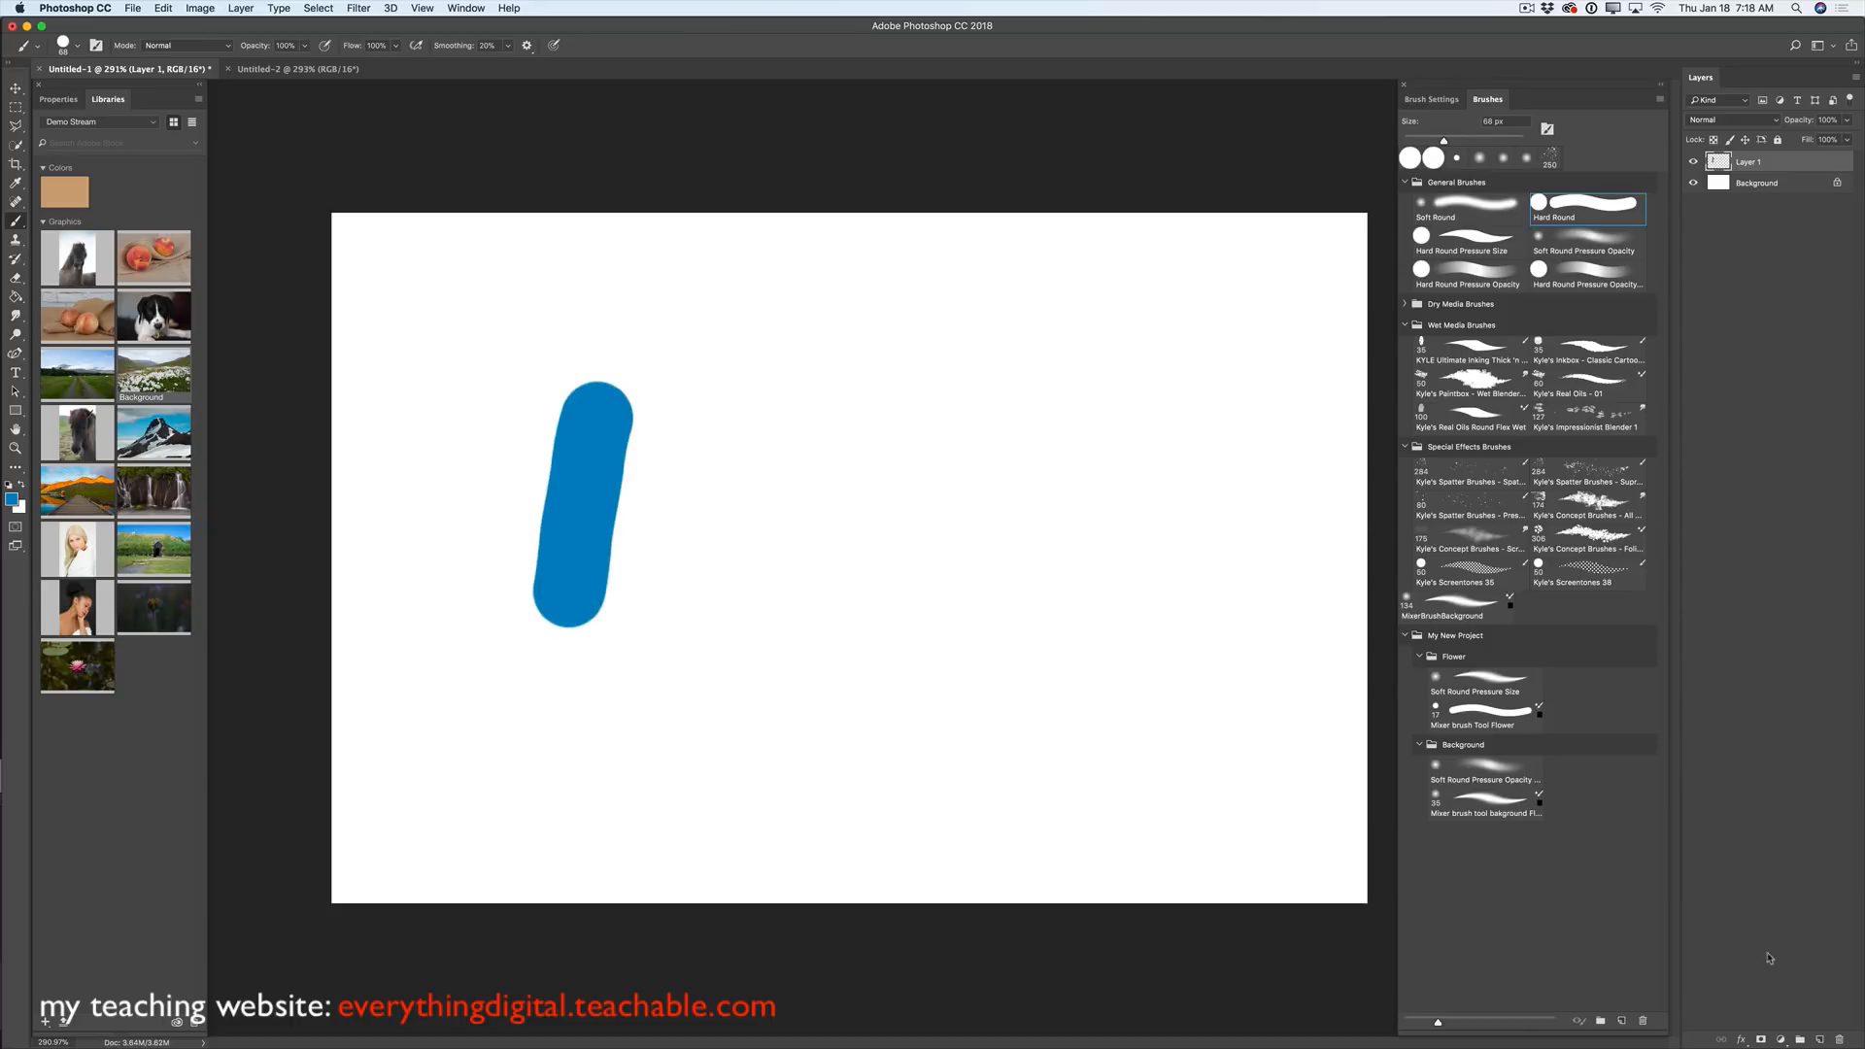
# - On two more new layers, paint the bracket's top bar and its right leg
pyautogui.click(1819, 1041)
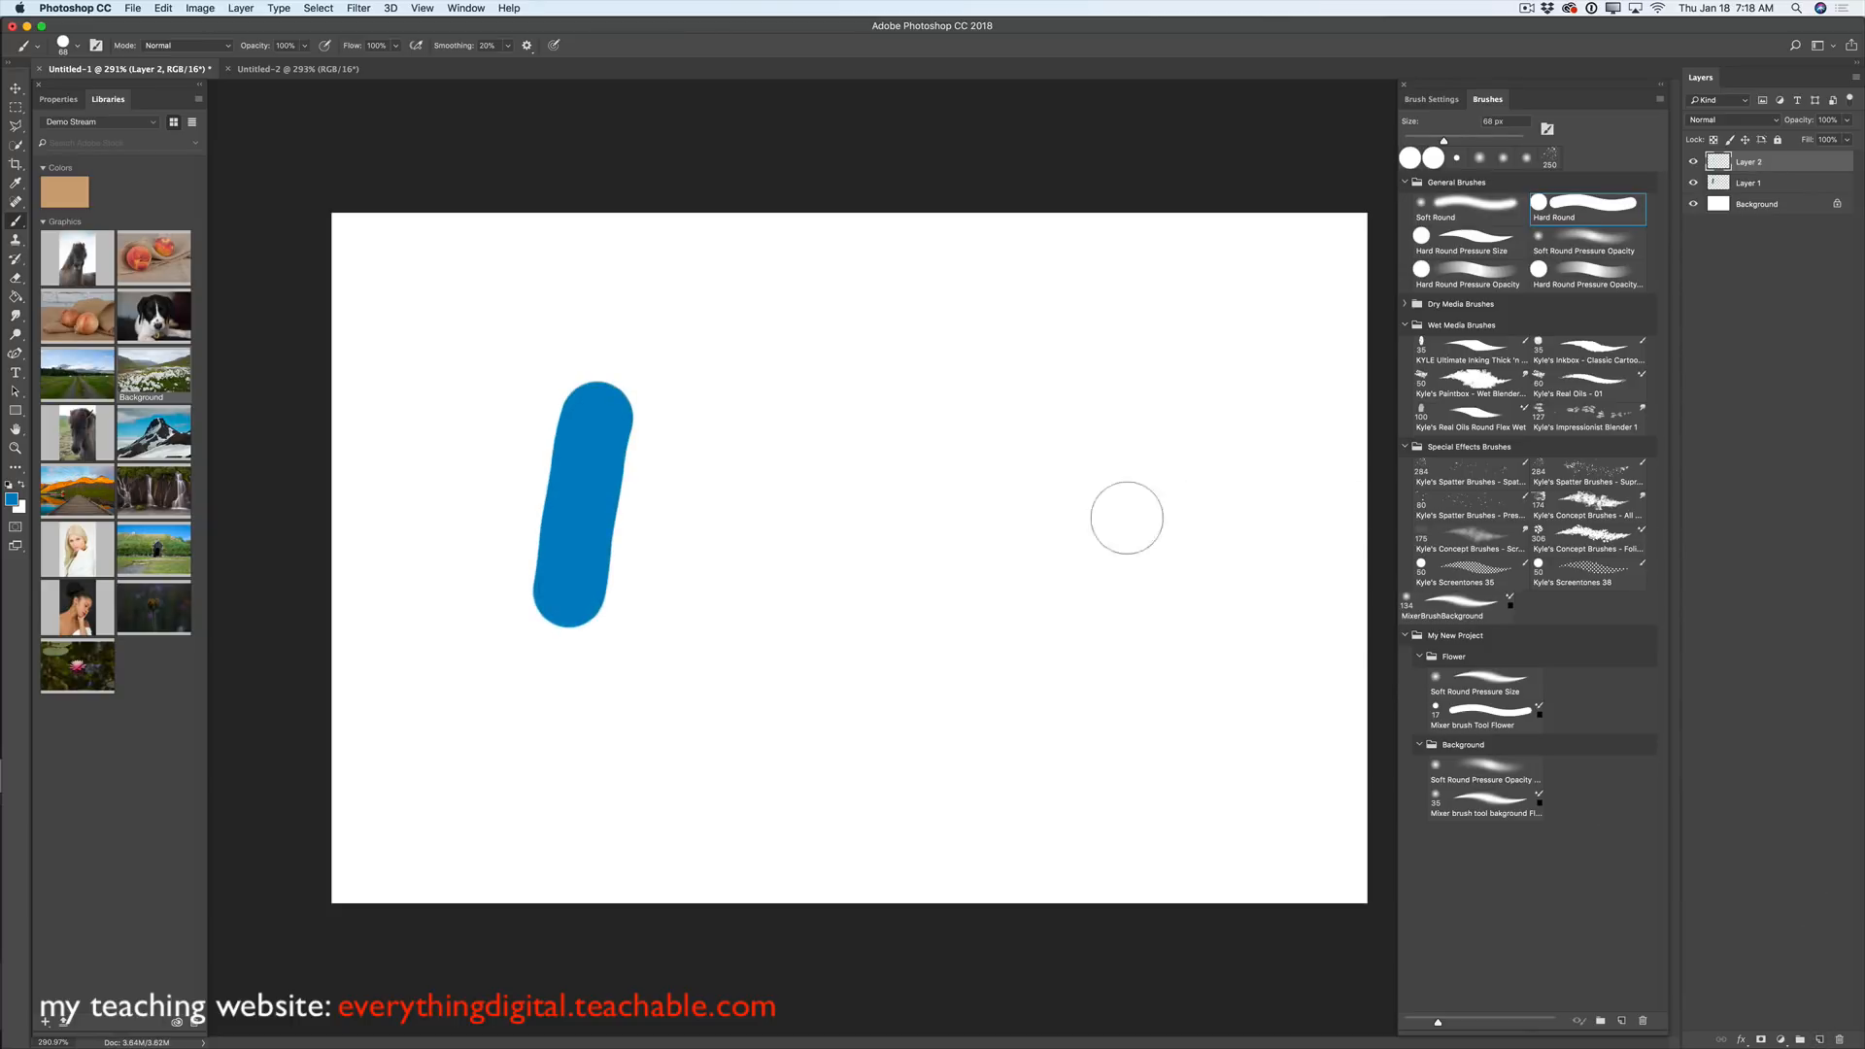
pyautogui.moveTo(608, 415); pyautogui.dragTo(838, 407)
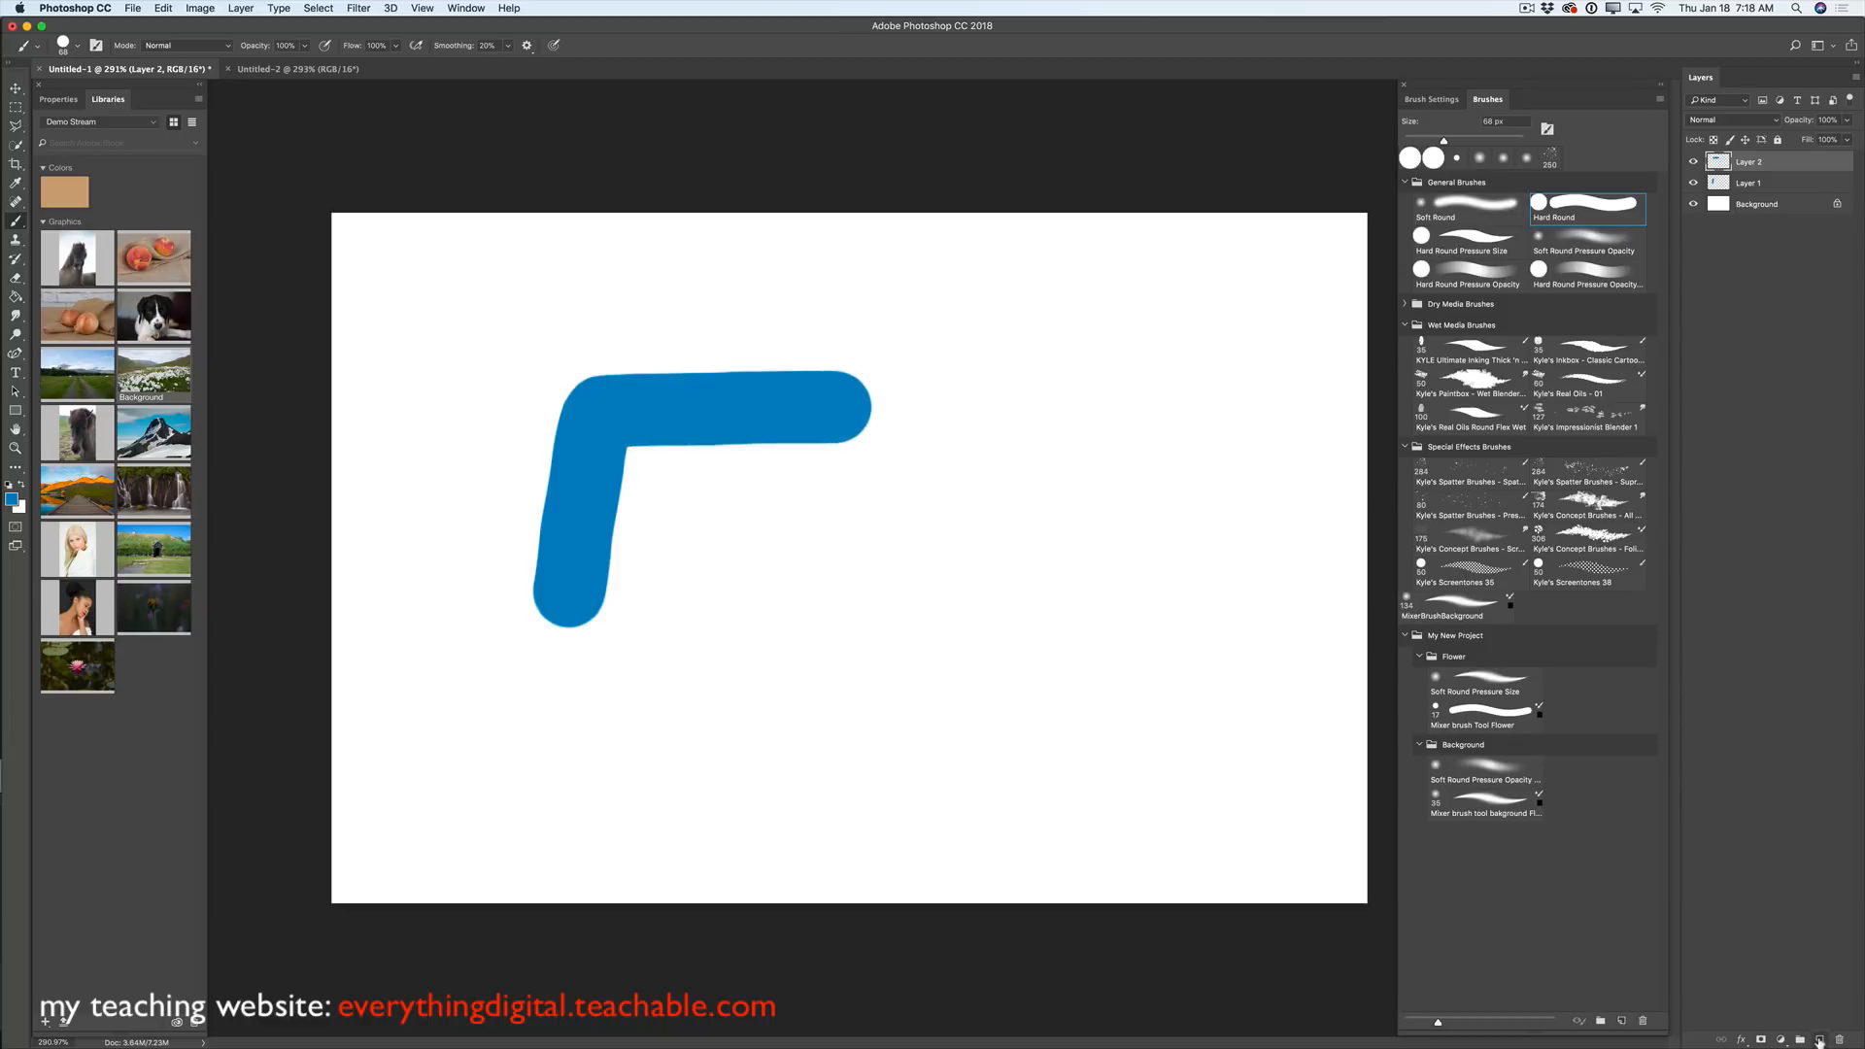
pyautogui.click(1817, 1041)
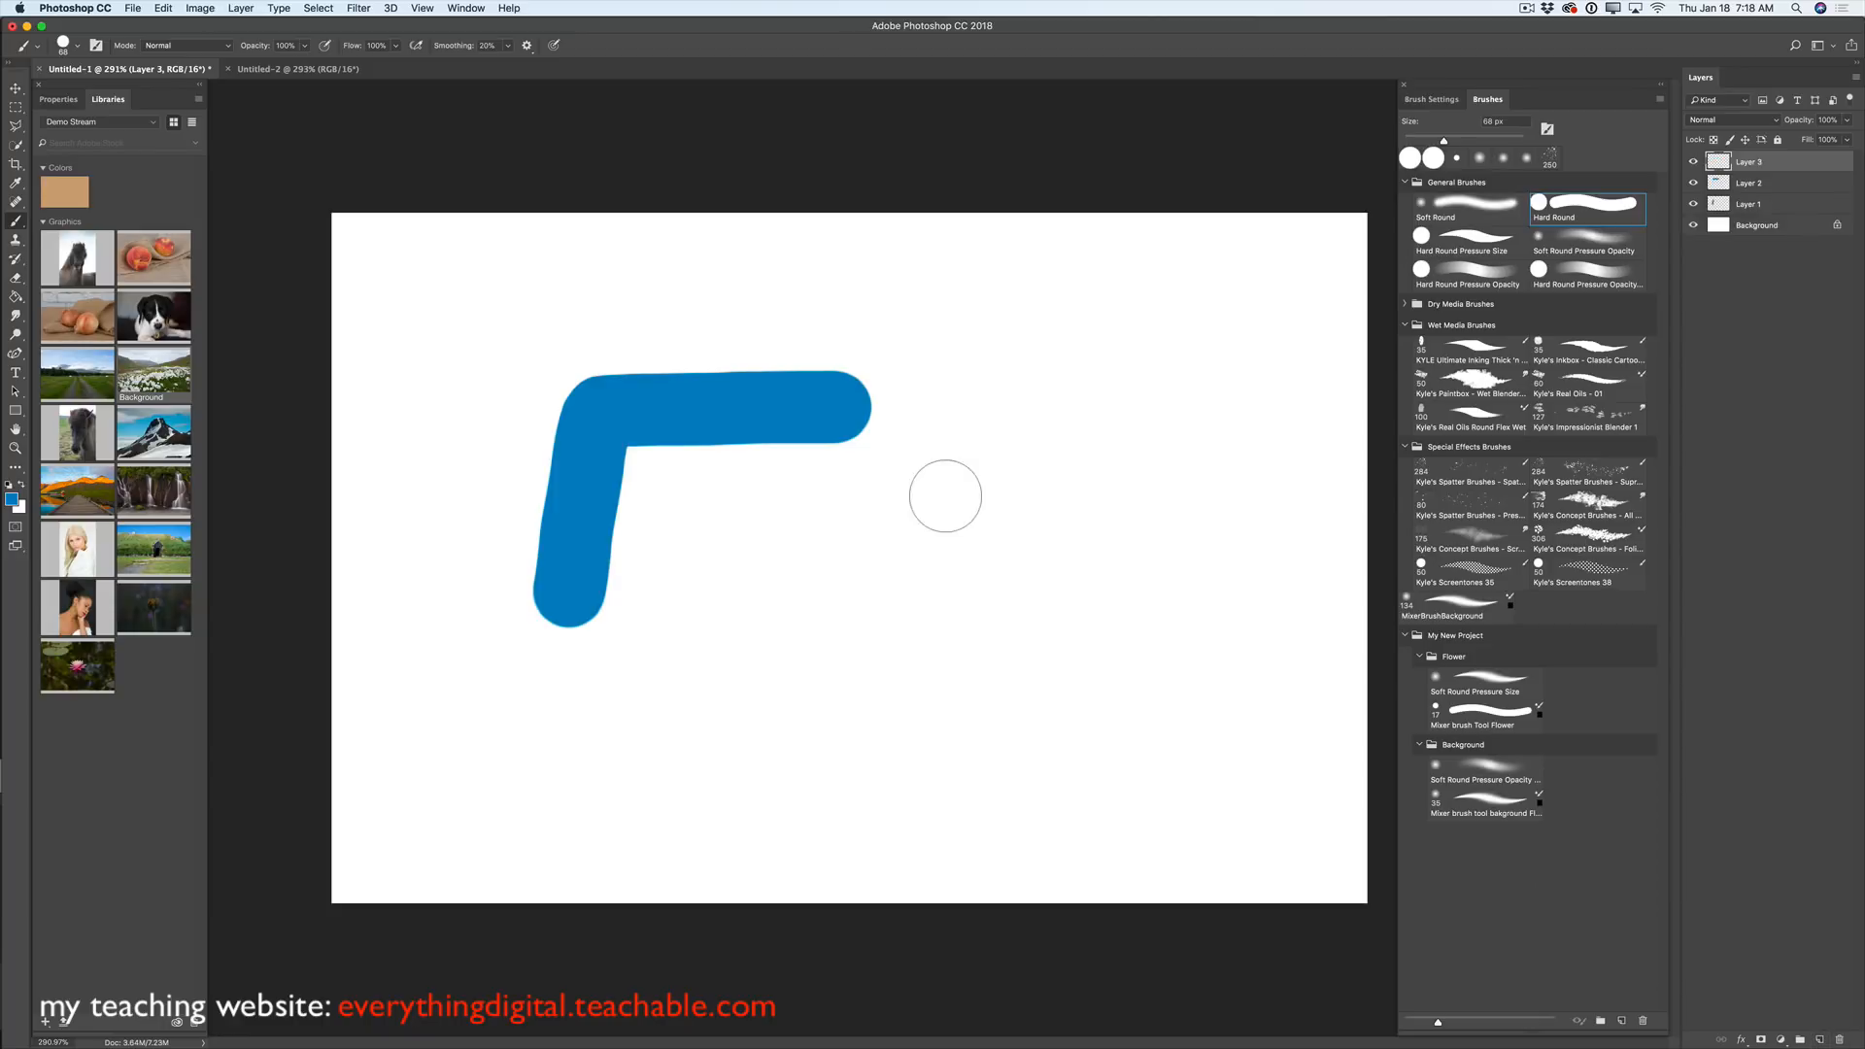
pyautogui.click(852, 402)
pyautogui.moveTo(834, 531); pyautogui.dragTo(826, 607)
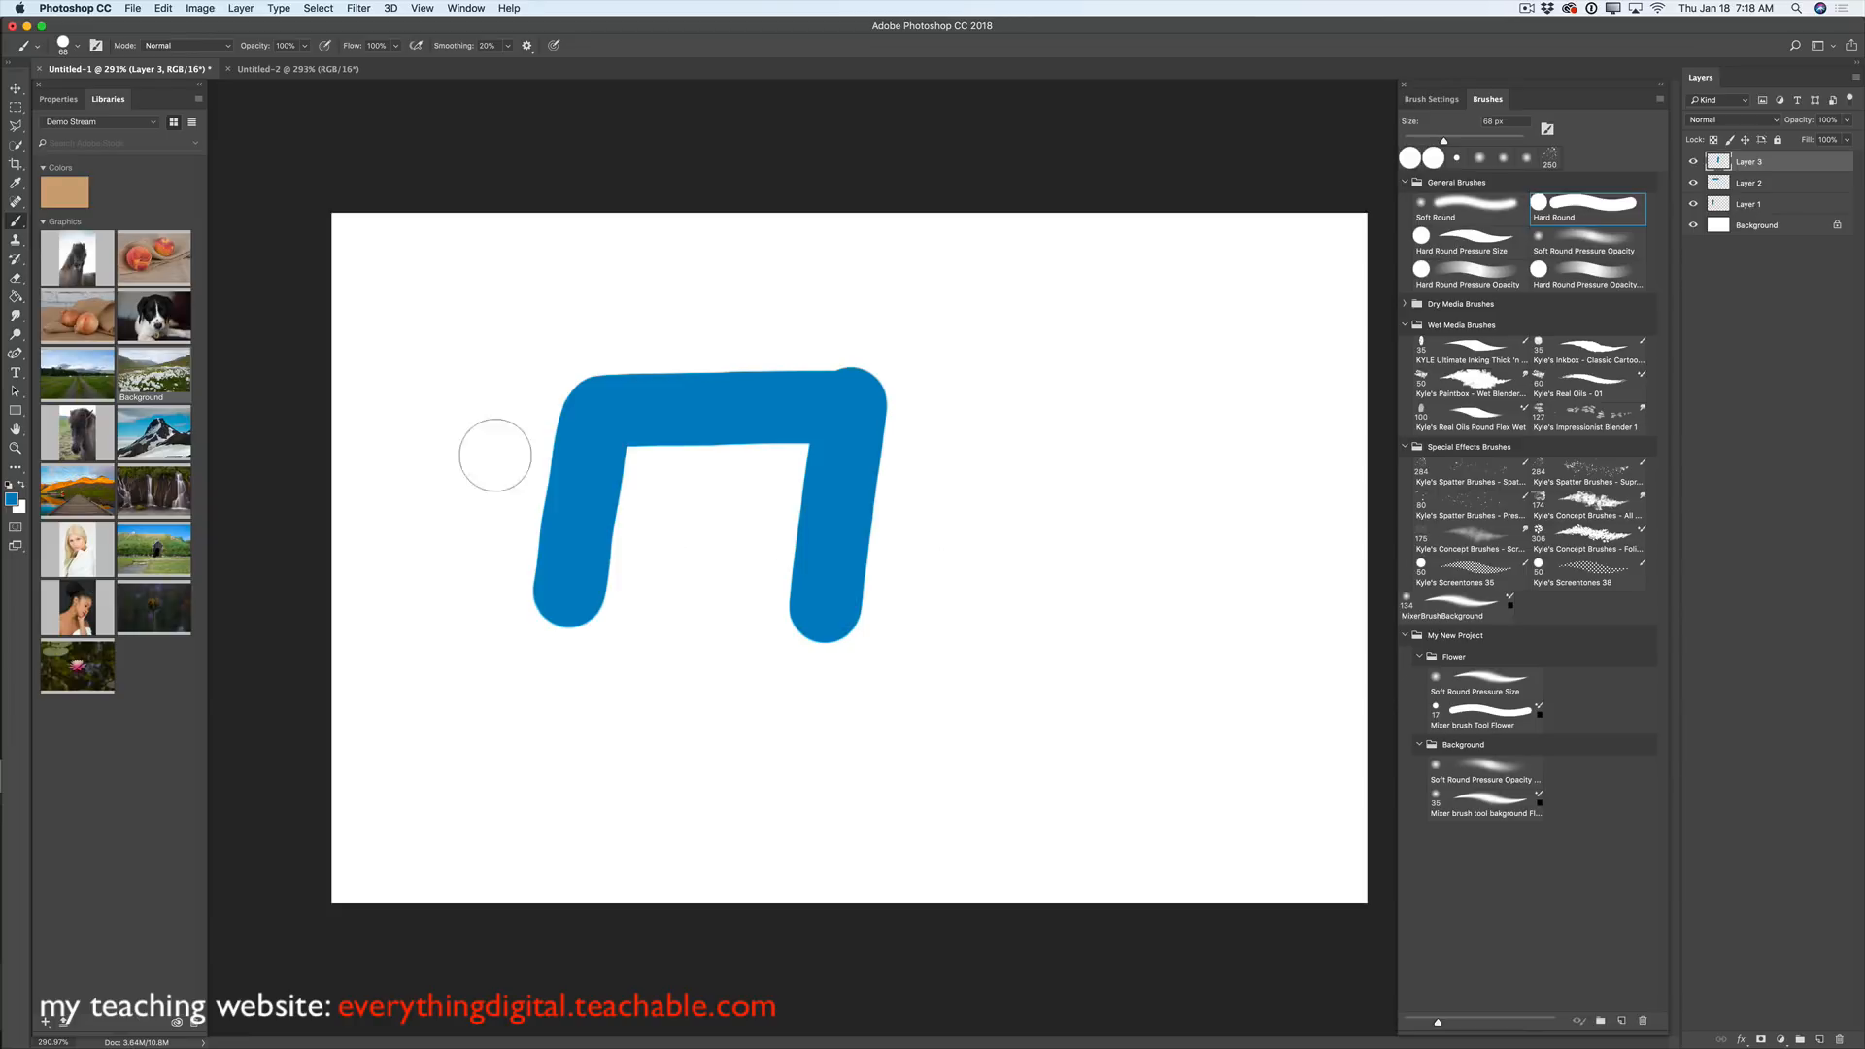
pyautogui.click(18, 88)
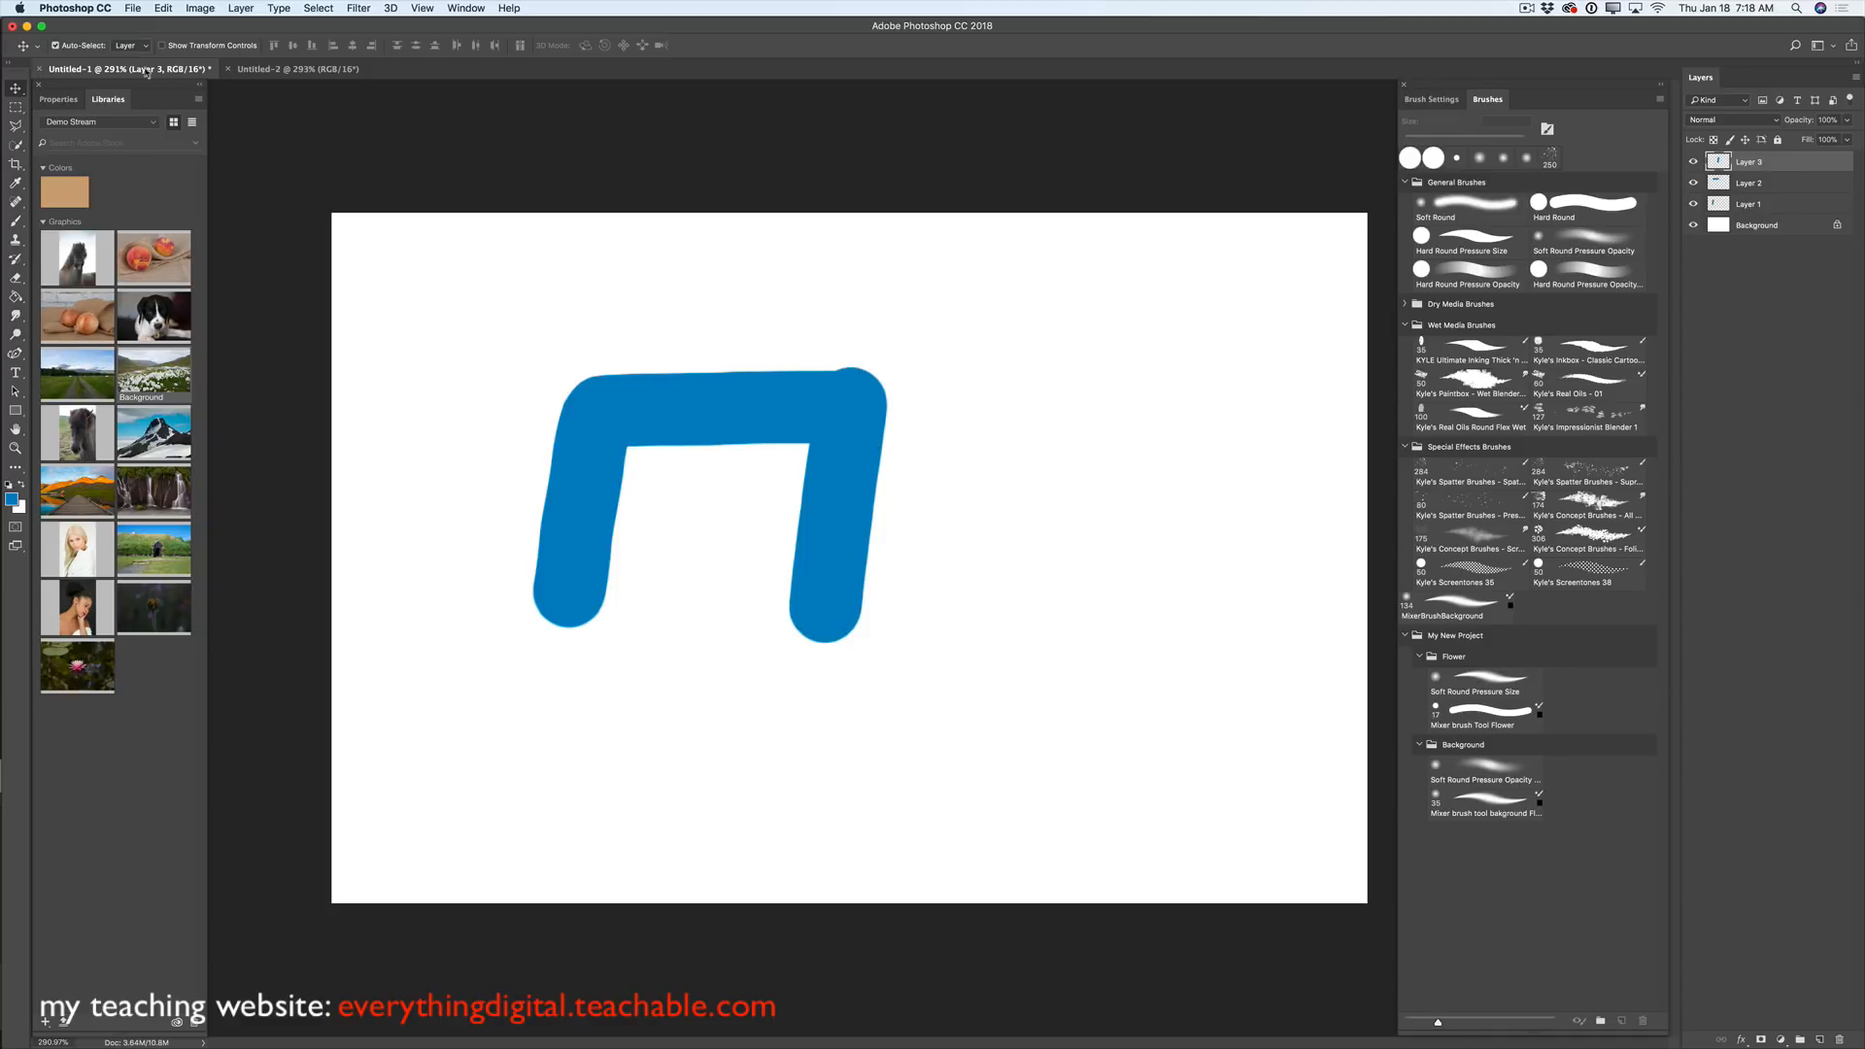
# - Select Layers 1–3 in Untitled-1 and copy them
pyautogui.click(316, 72)
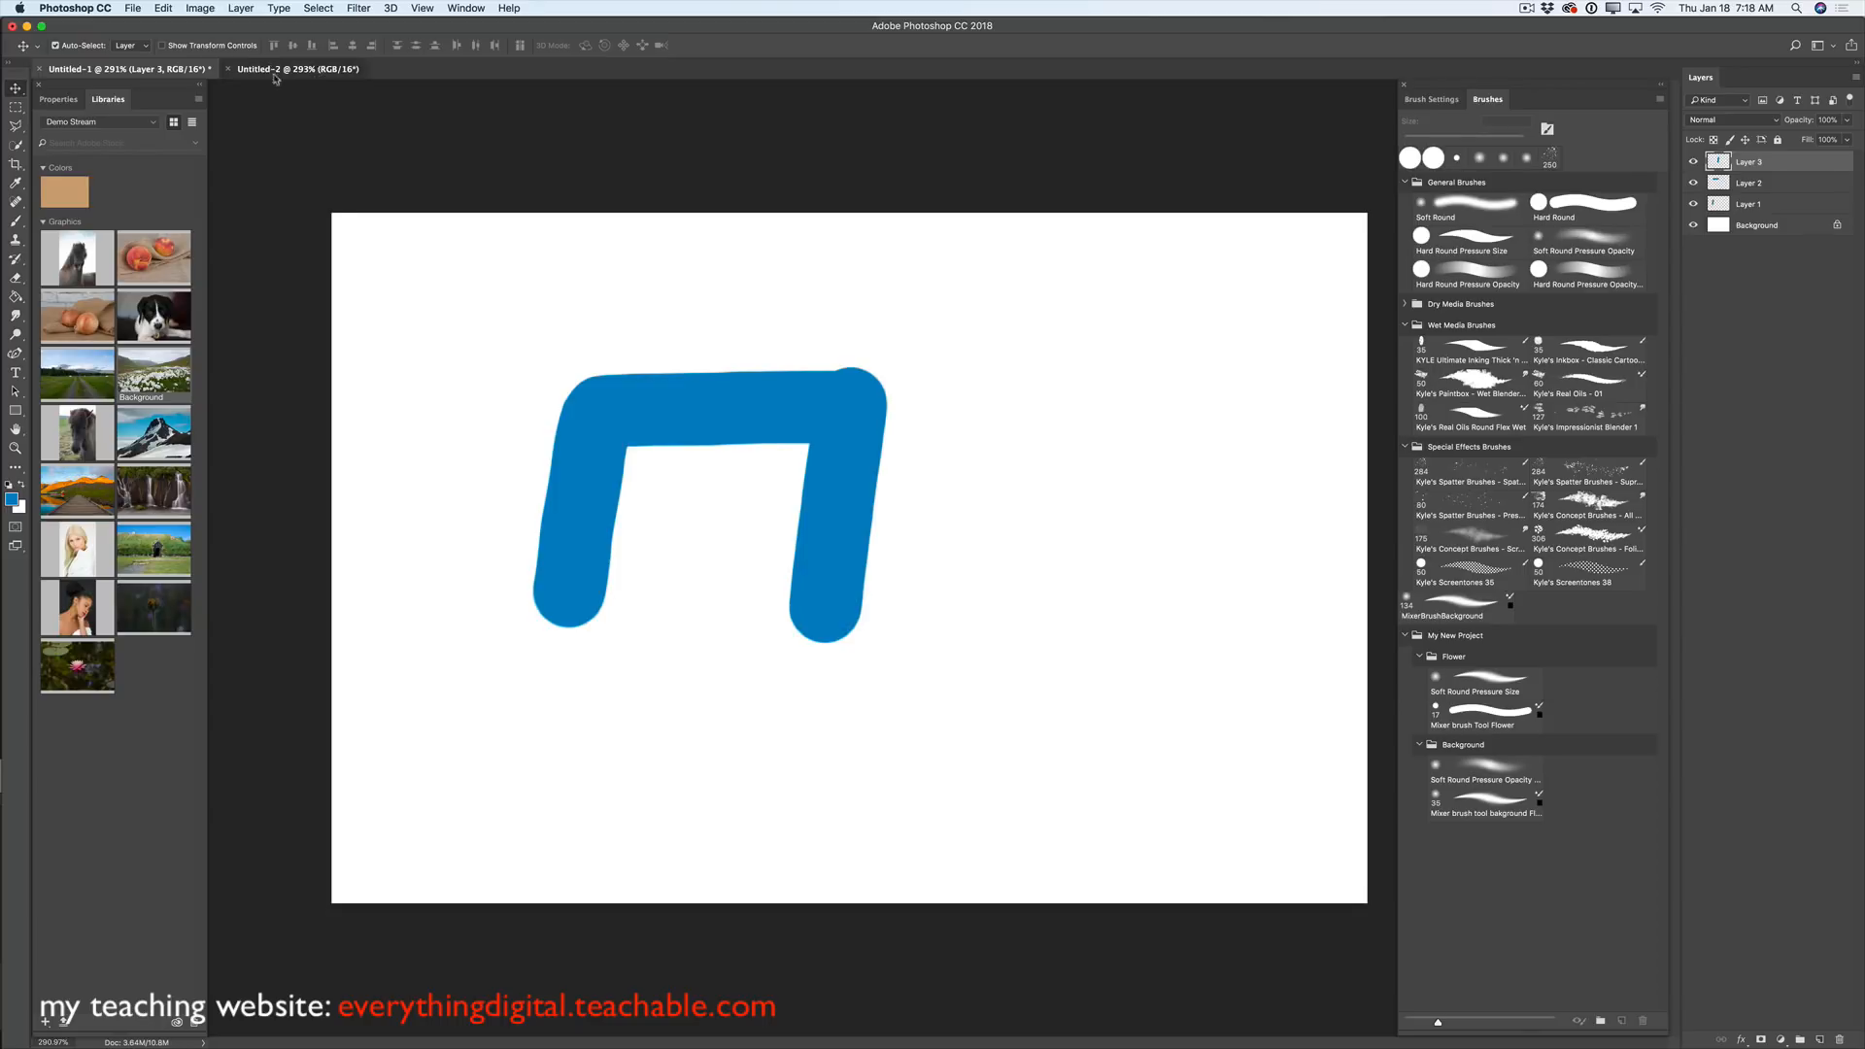
pyautogui.click(171, 69)
pyautogui.keyDown('shift'); pyautogui.click(1769, 207); pyautogui.keyUp('shift')
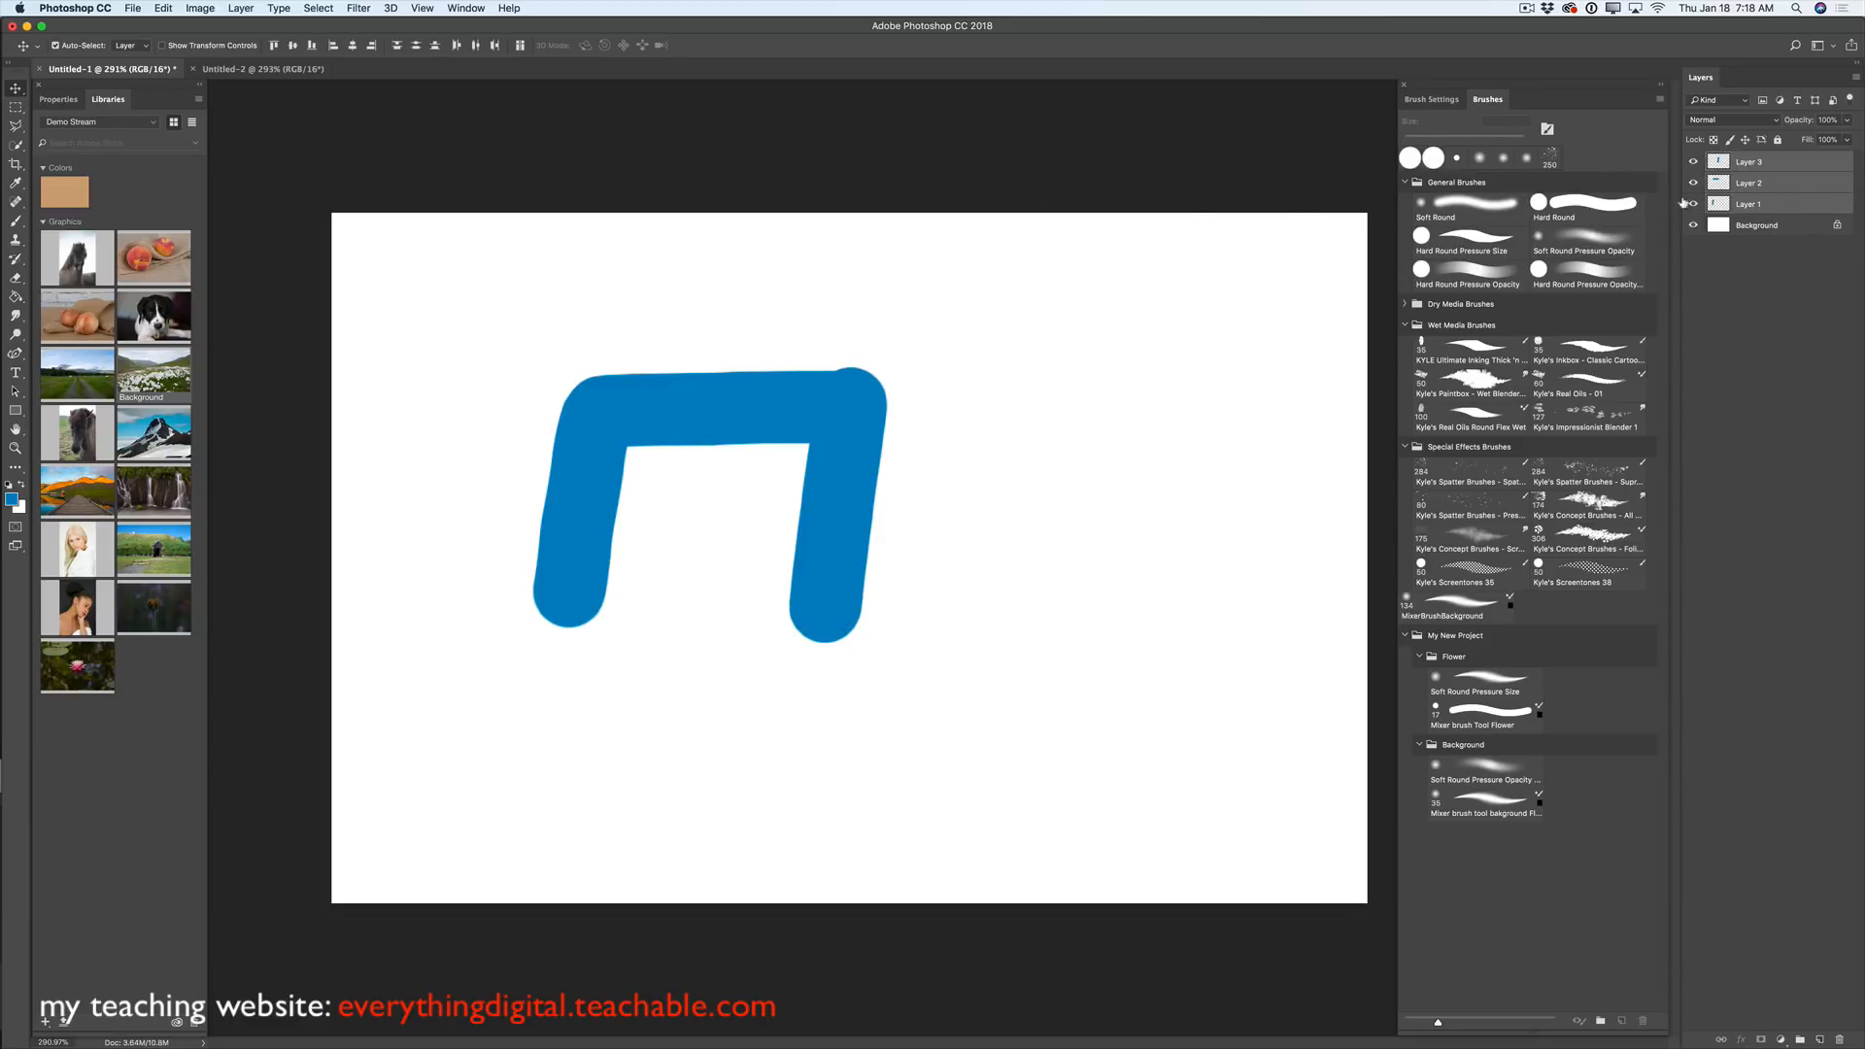
pyautogui.click(163, 8)
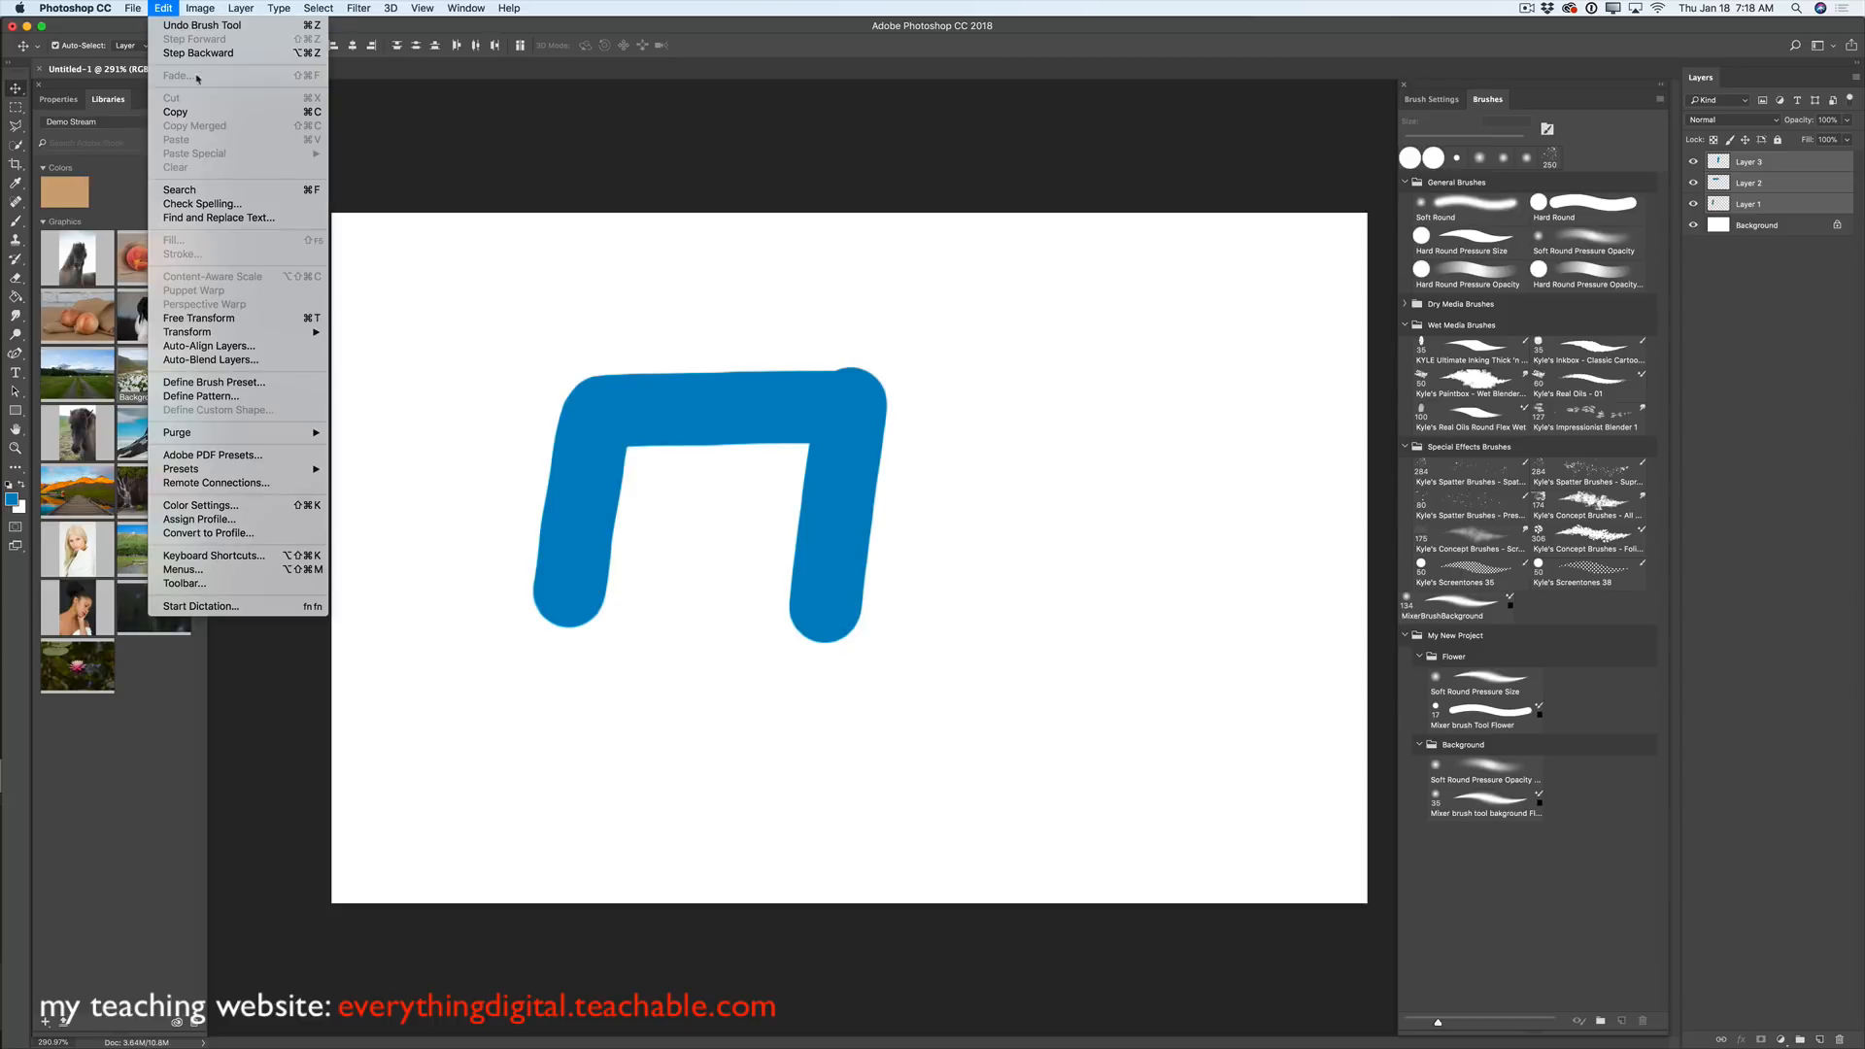
pyautogui.click(187, 112)
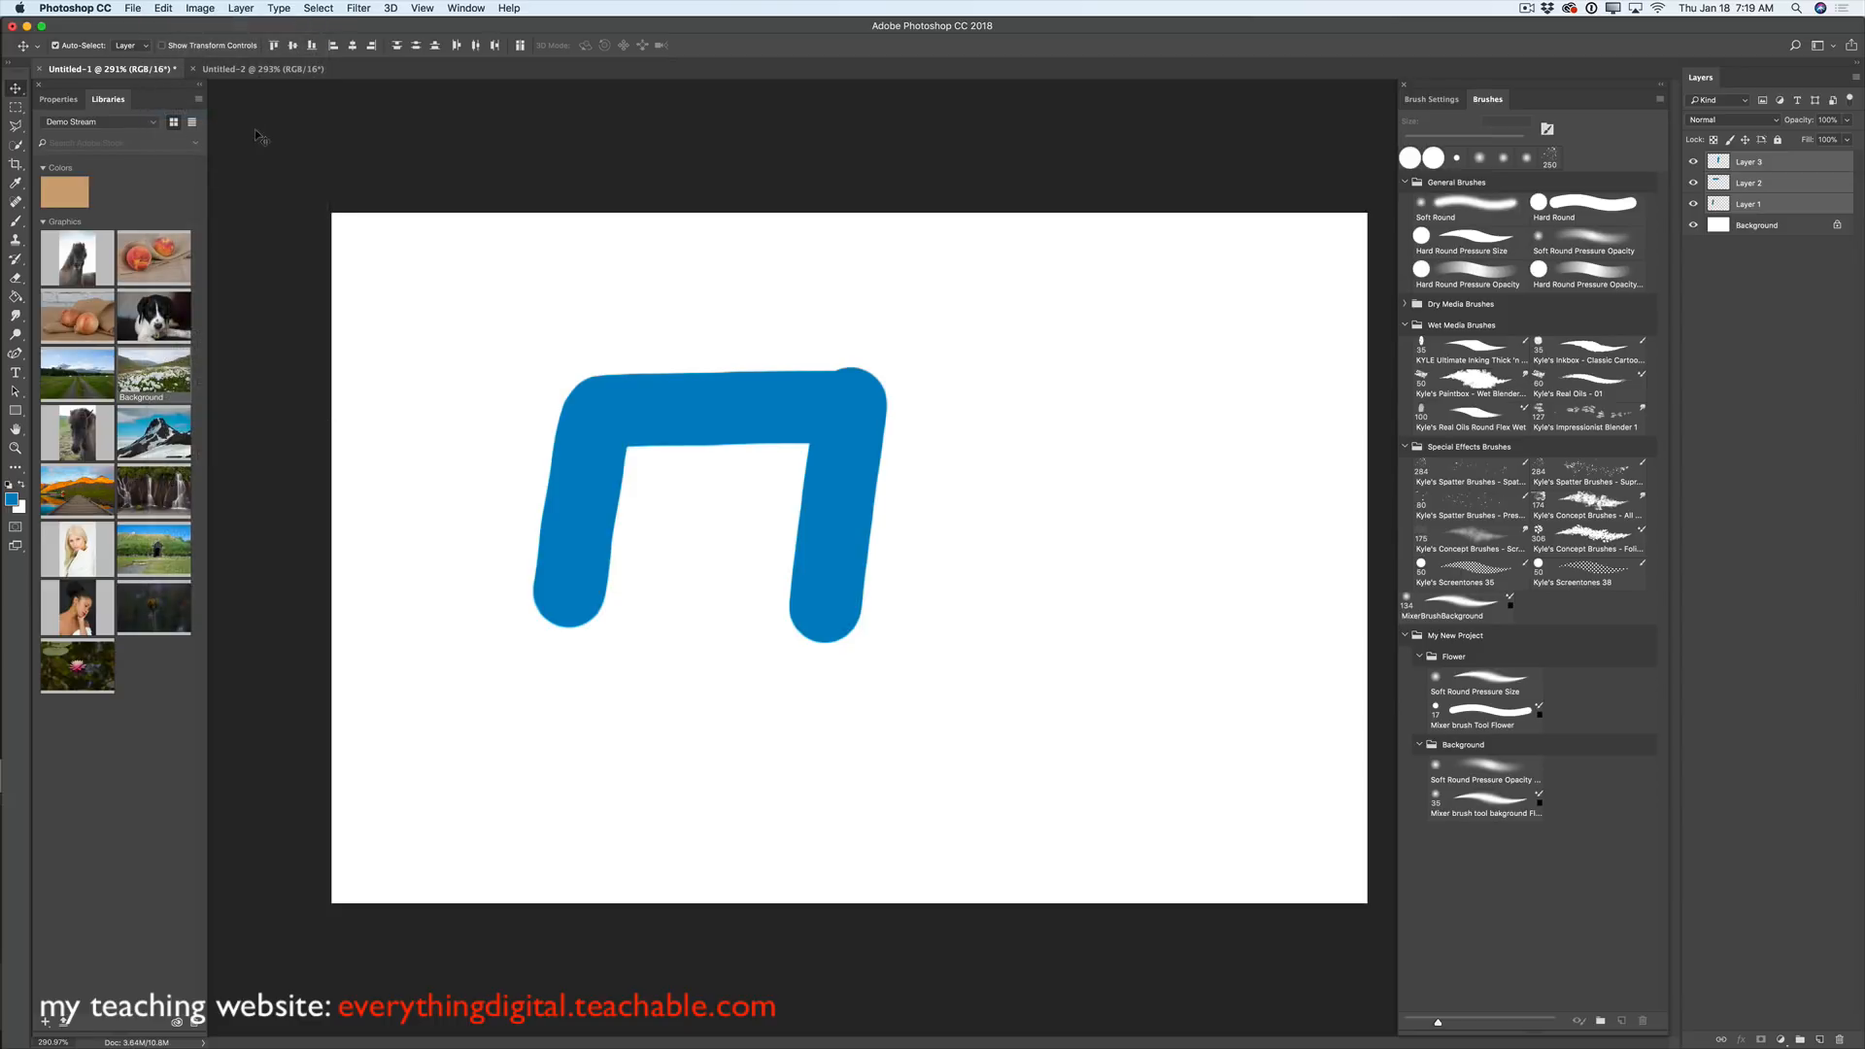
# - Paste the layers in place into Untitled-2 and hide Layer 3's right leg
pyautogui.click(279, 70)
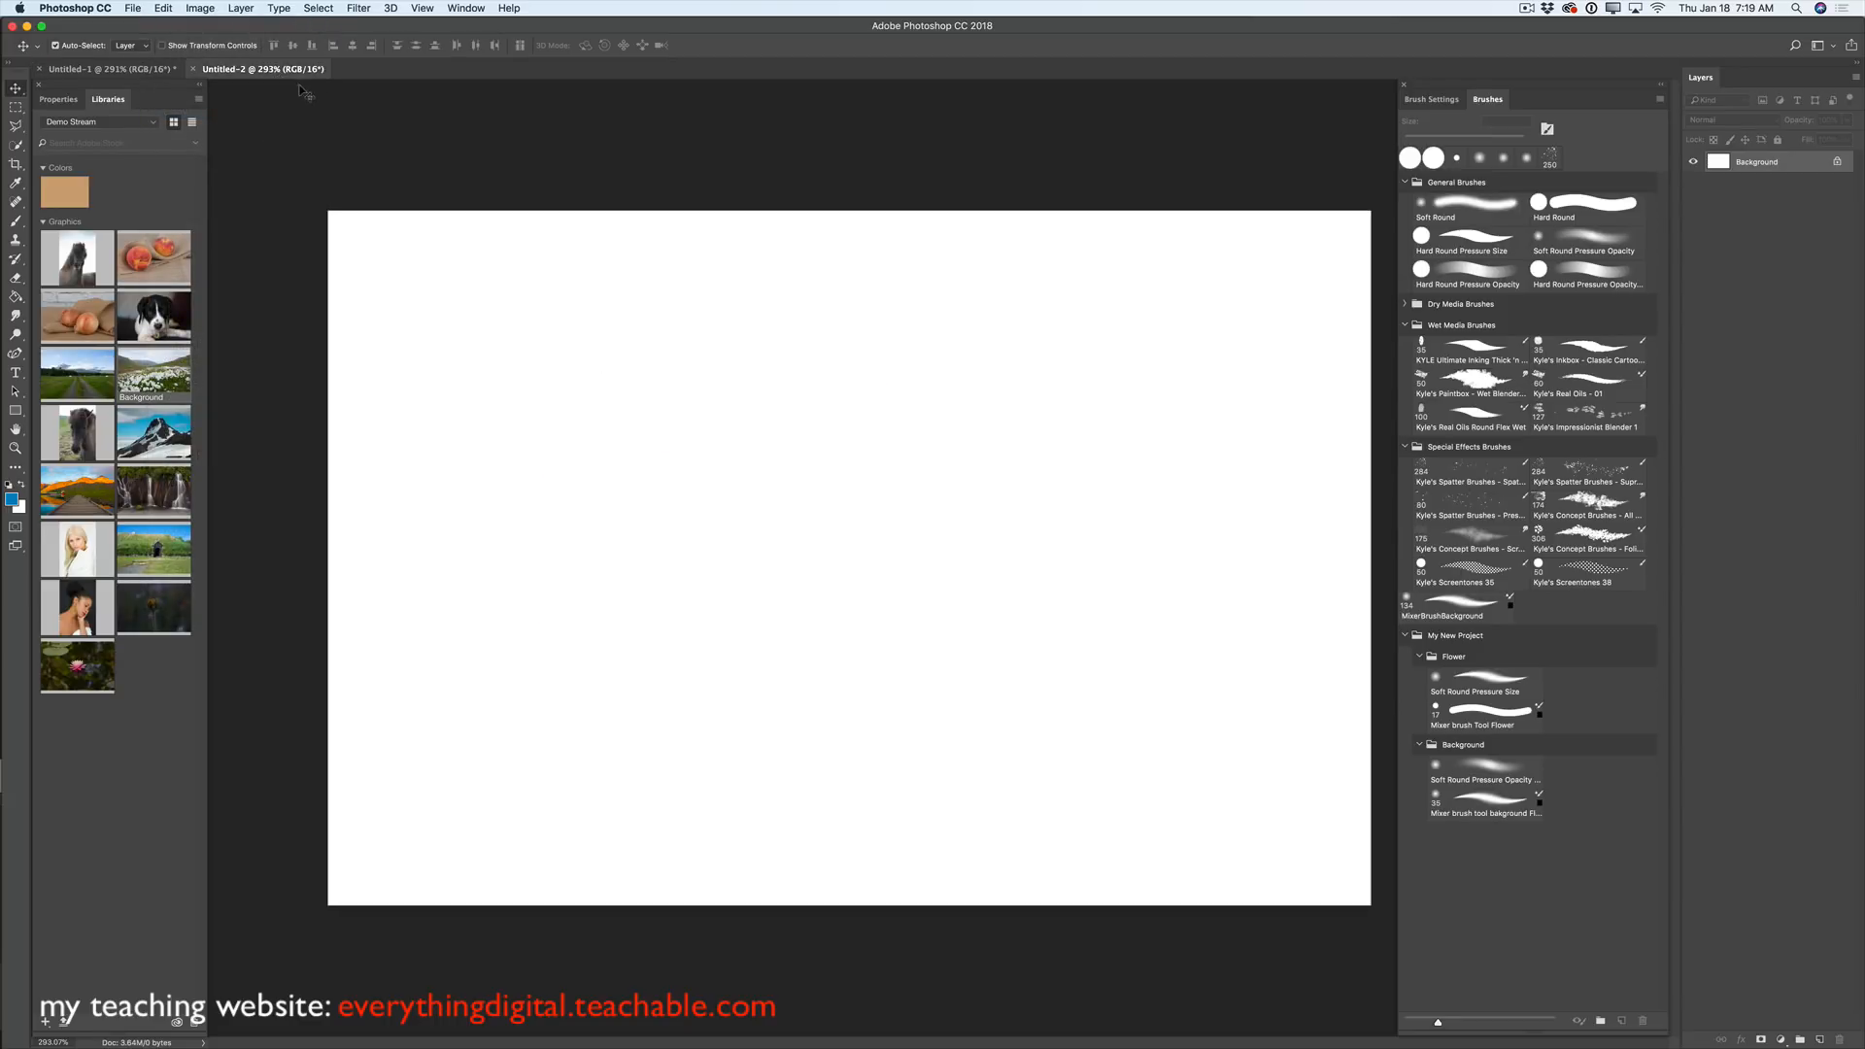
pyautogui.click(163, 7)
pyautogui.moveTo(227, 153)
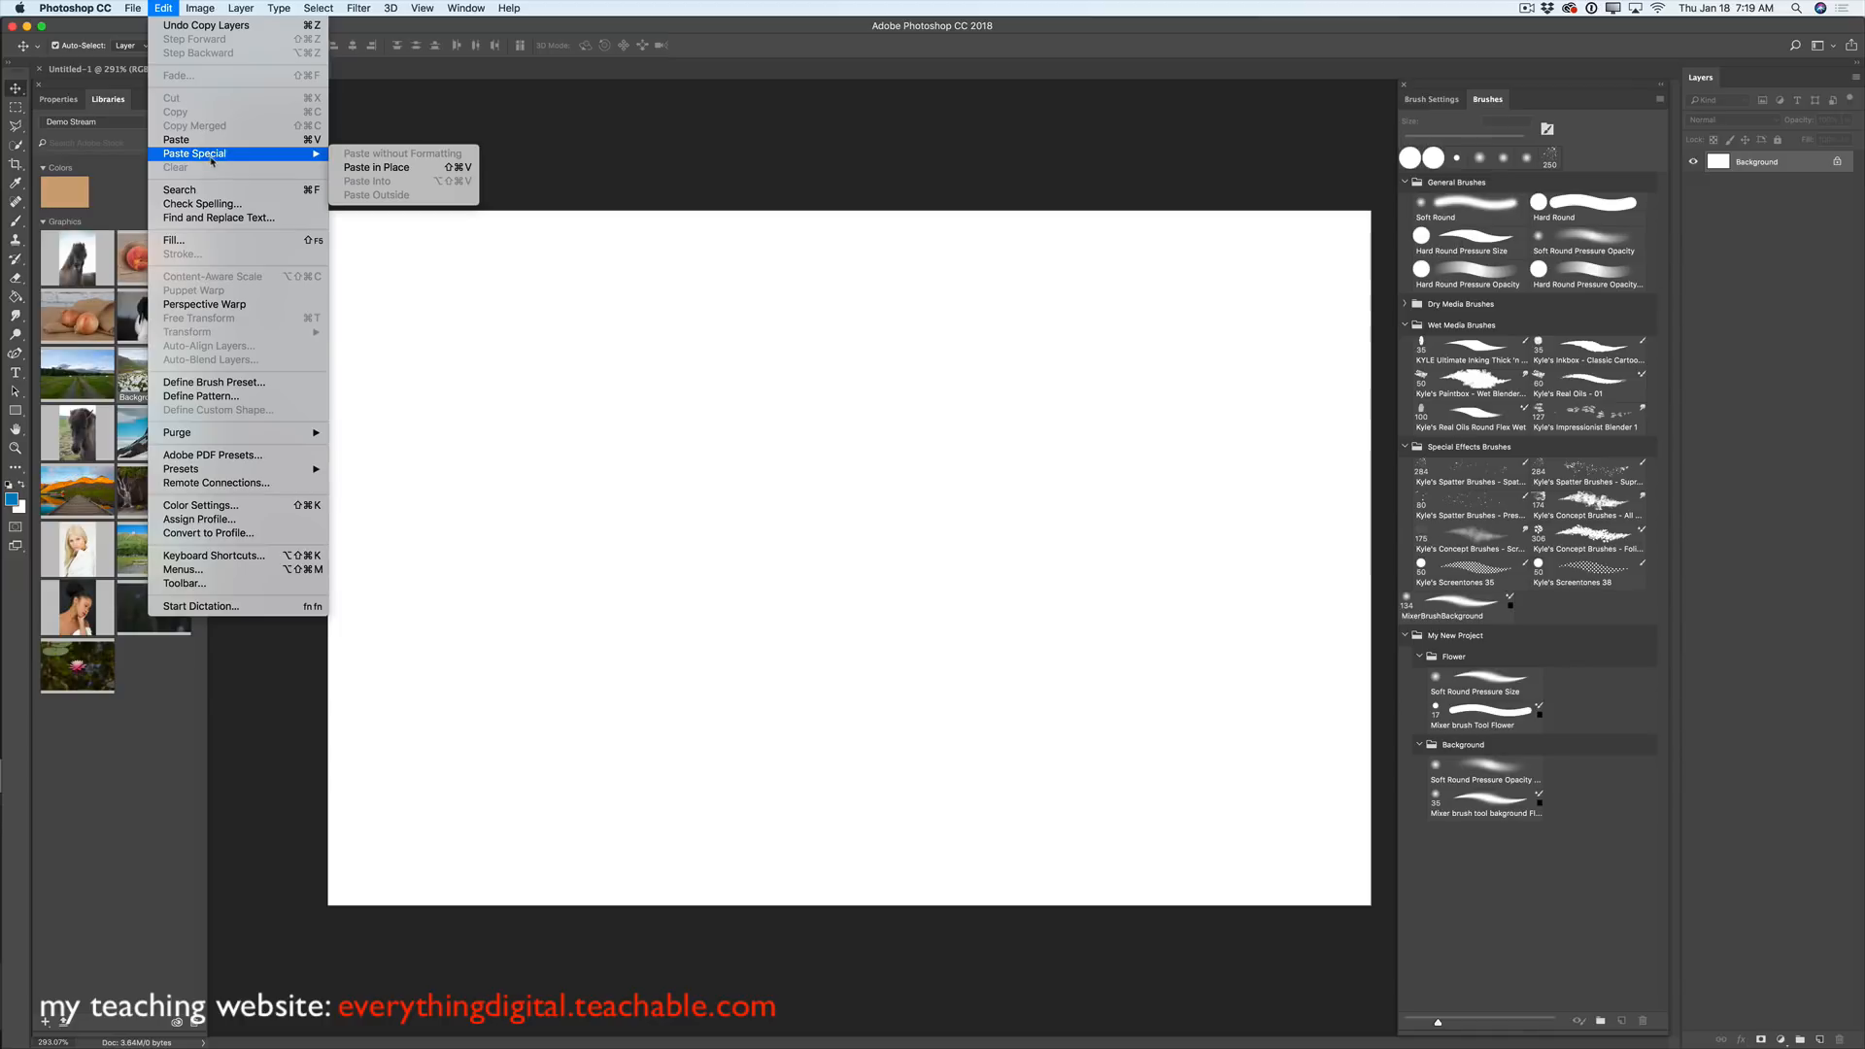
pyautogui.click(361, 170)
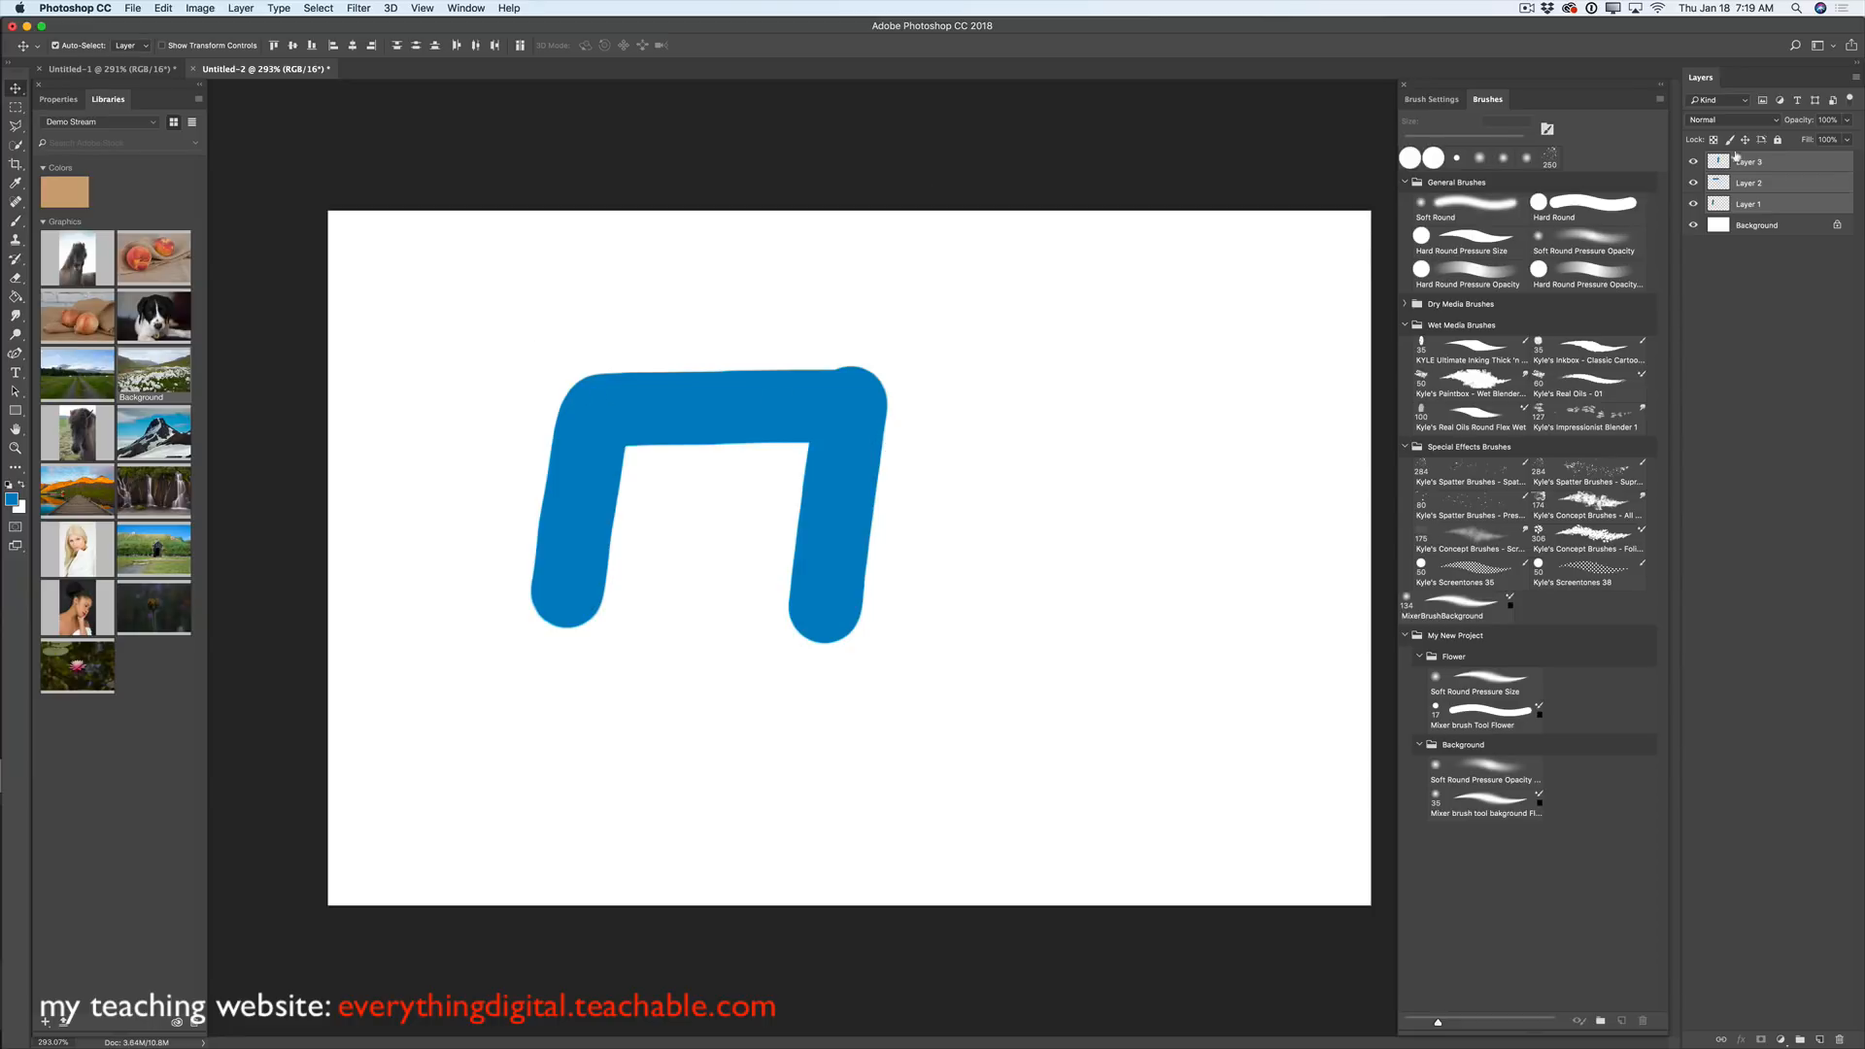
pyautogui.click(1694, 161)
# - Hide Layers 1–3 and paste the copied bracket strokes into Untitled-2 as Layers 4–6
pyautogui.click(1693, 183)
pyautogui.click(1694, 204)
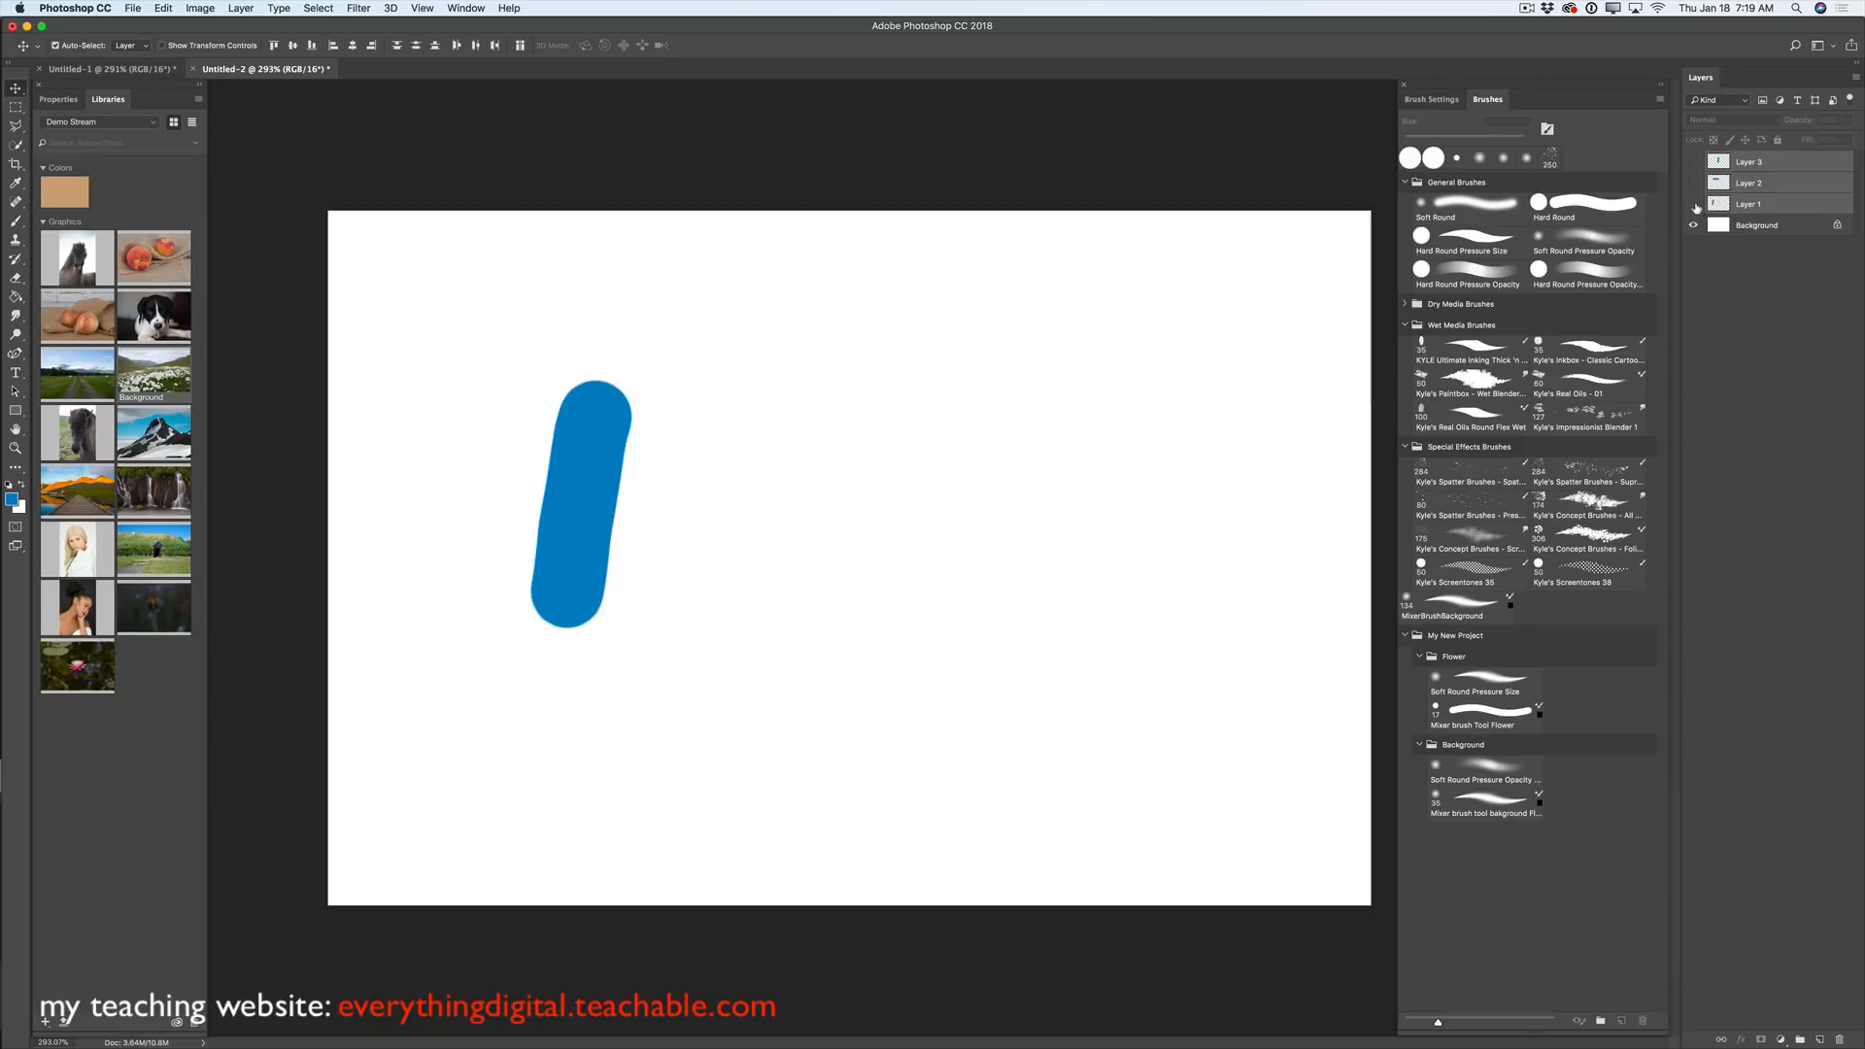
pyautogui.click(1694, 204)
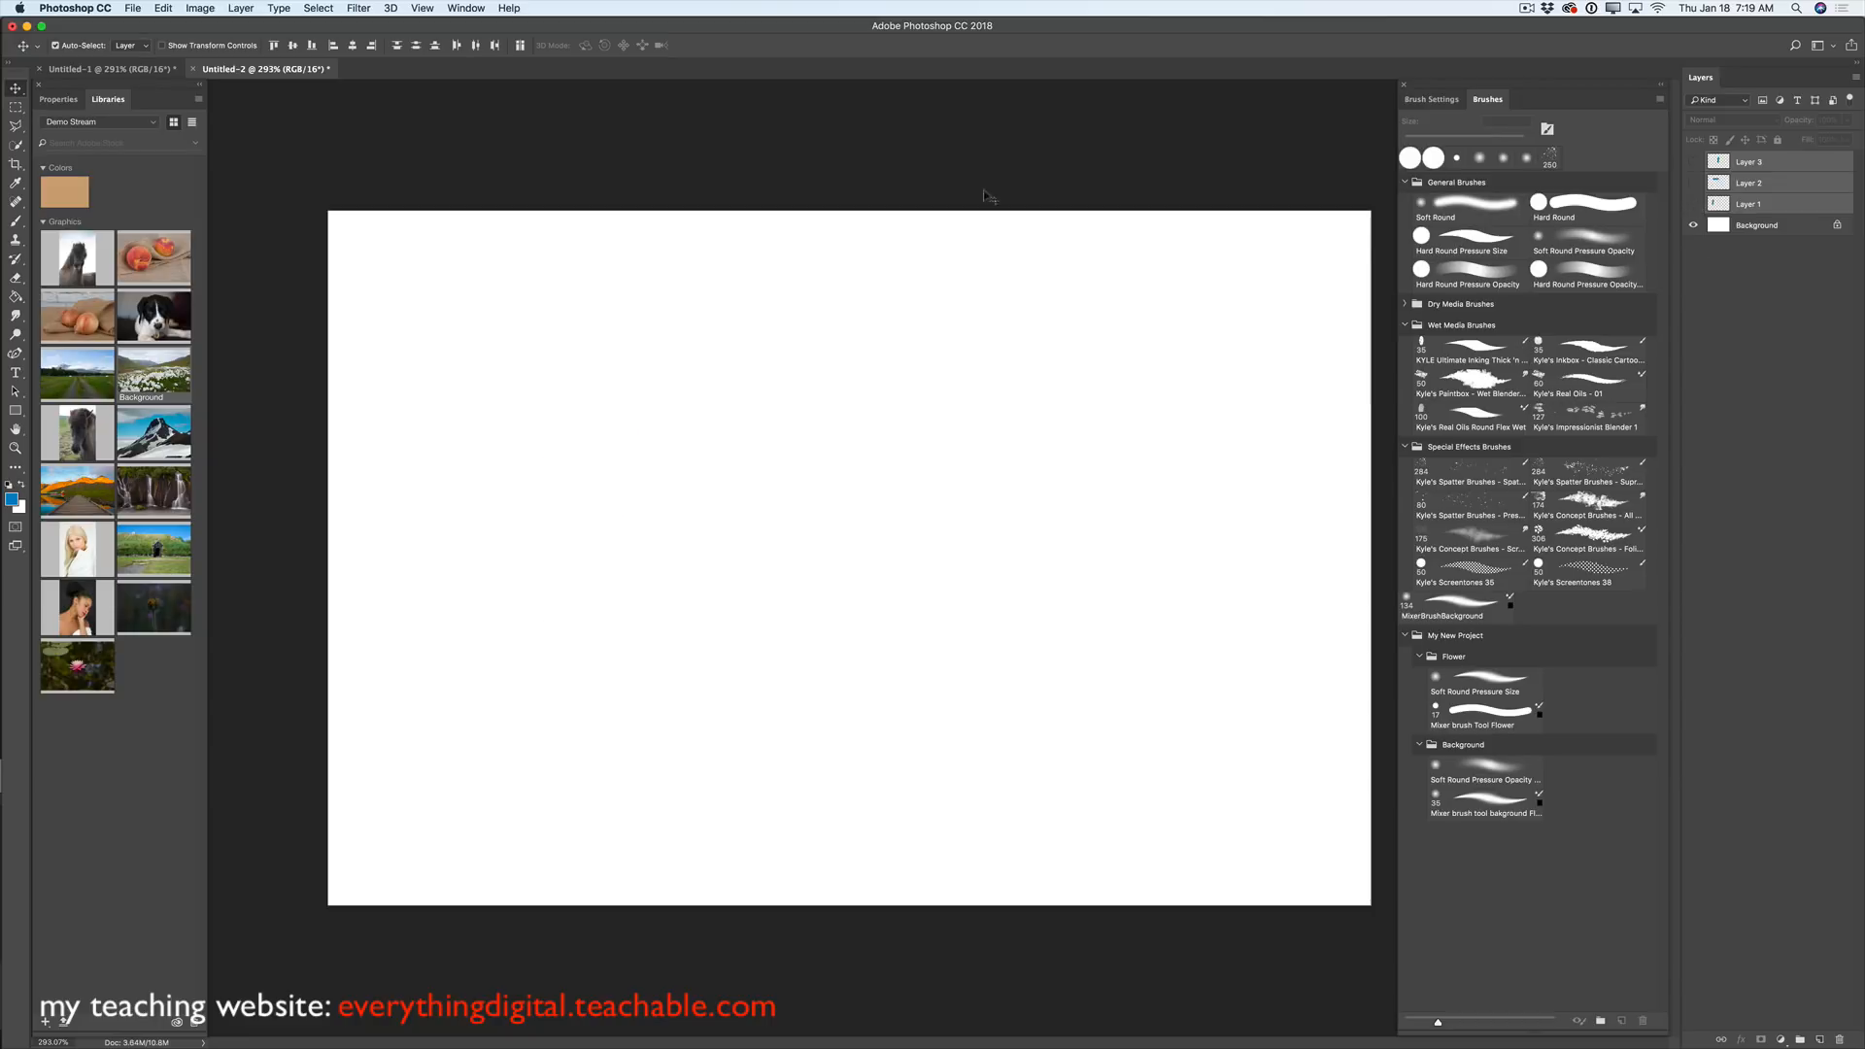
pyautogui.click(164, 9)
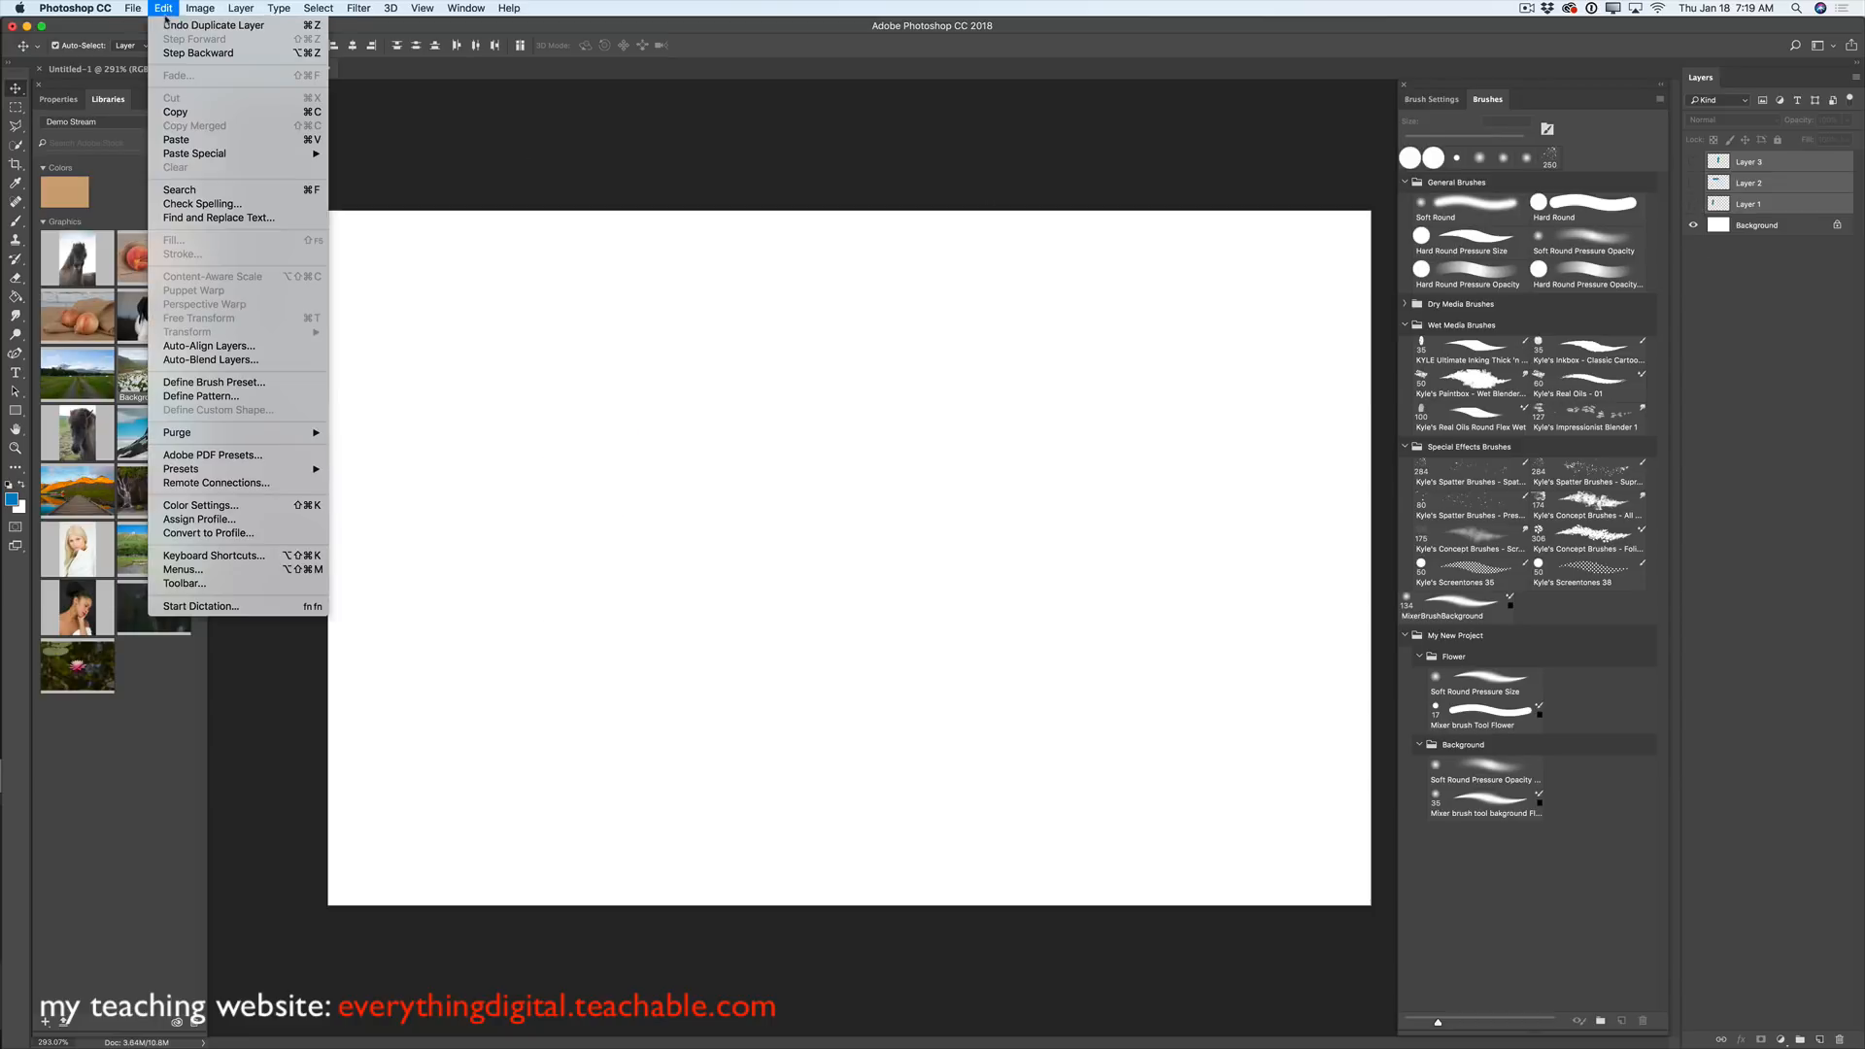
pyautogui.click(206, 141)
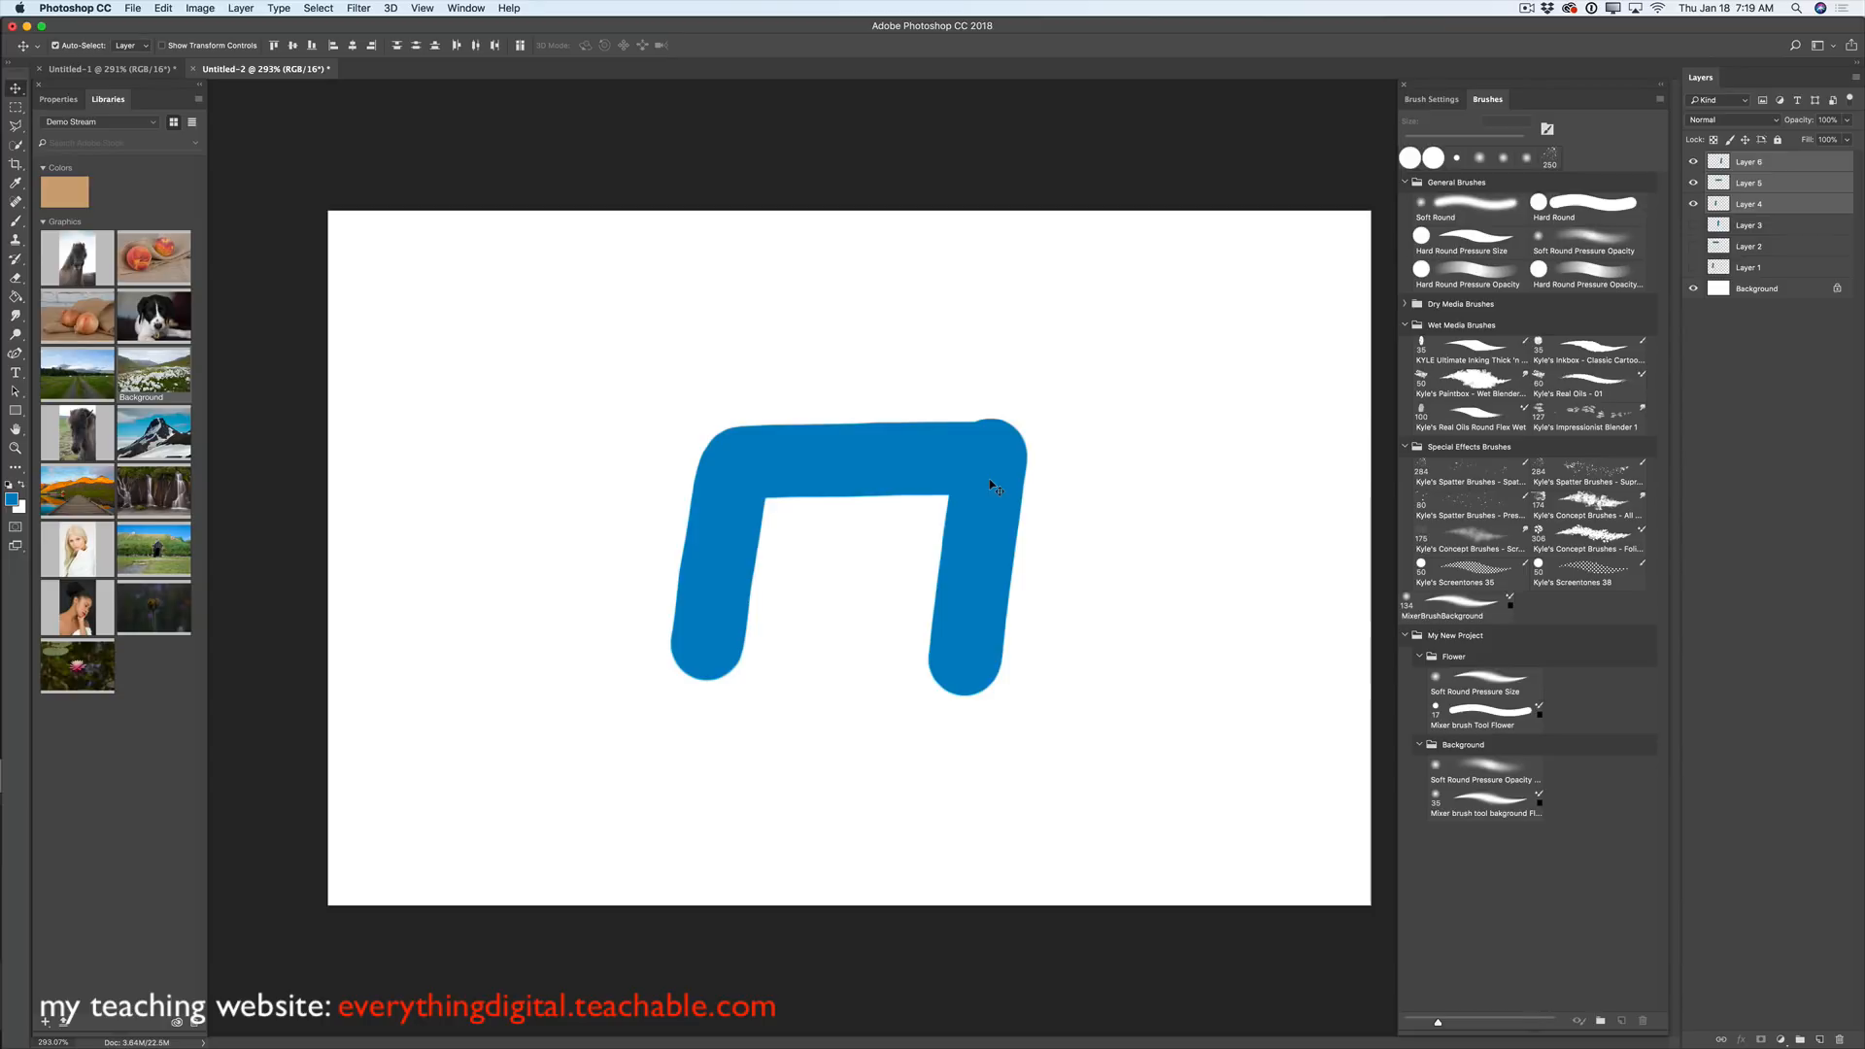
# - Select Layer 4 and hide Layers 5 and 6 so only the left leg shows
pyautogui.click(163, 8)
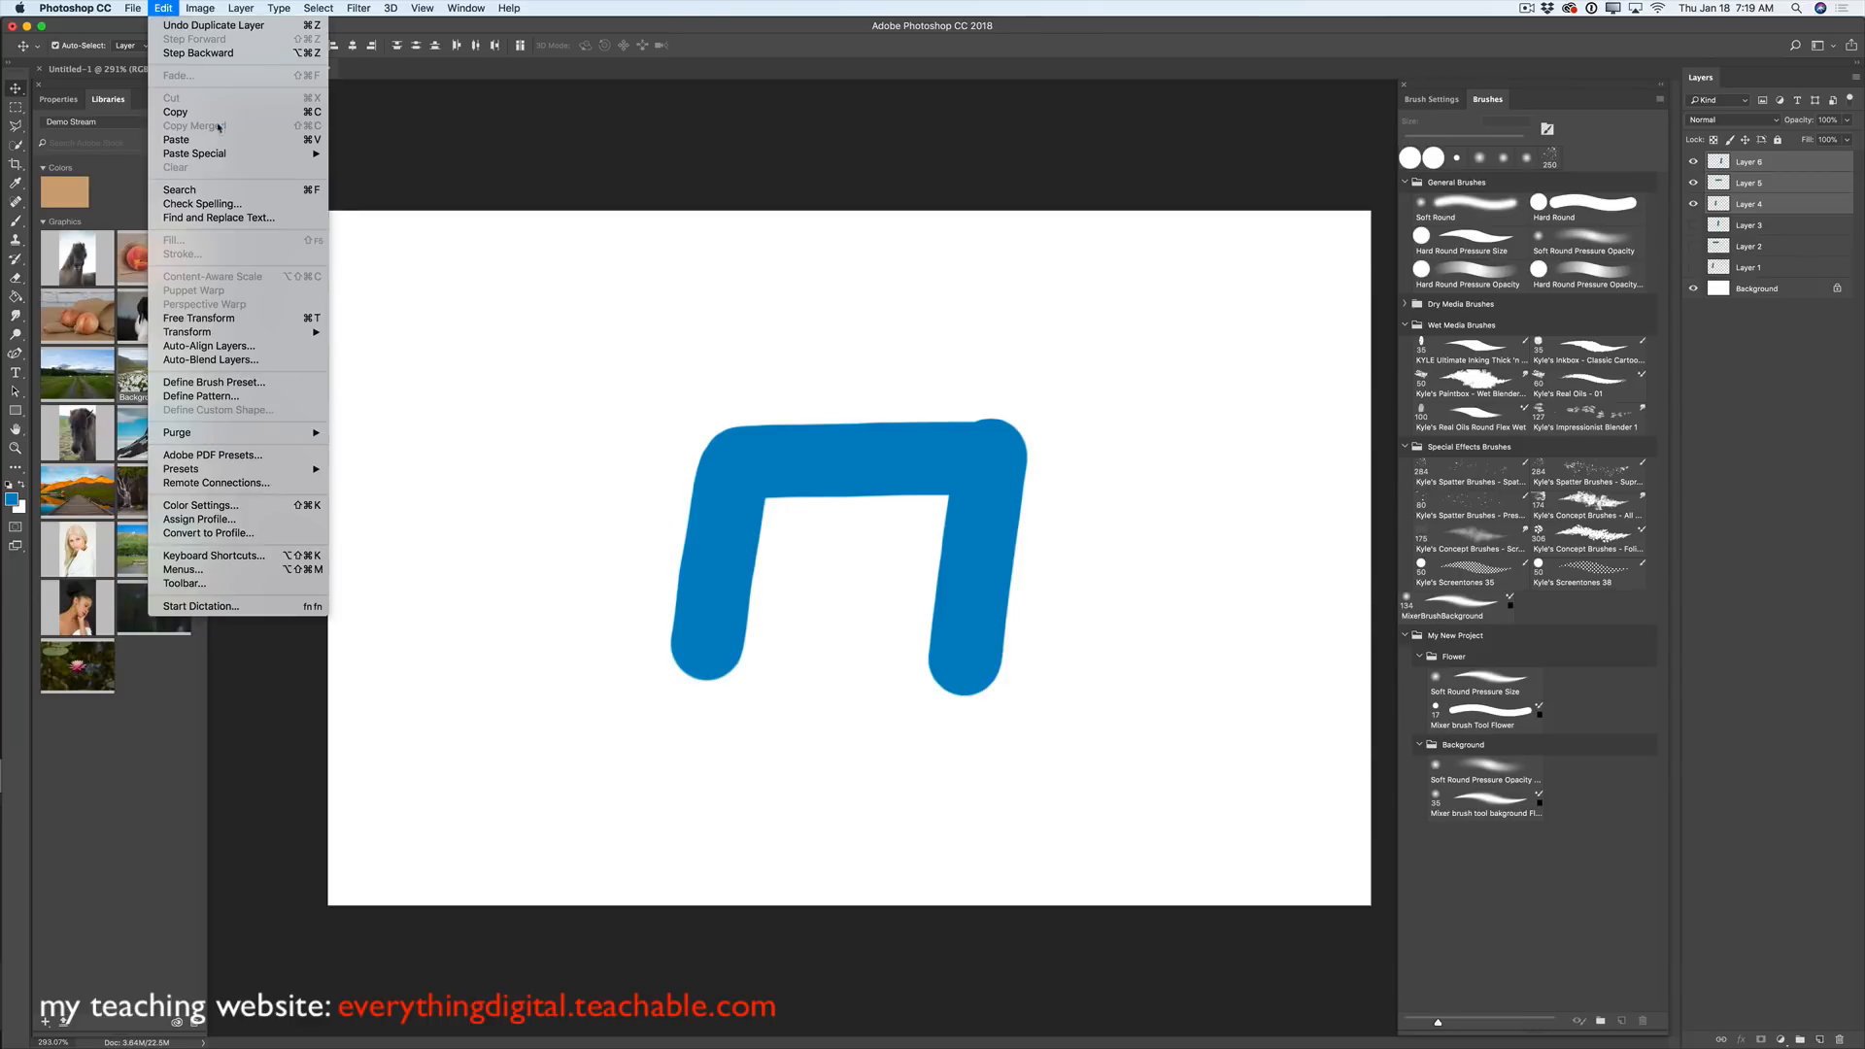
pyautogui.moveTo(229, 157)
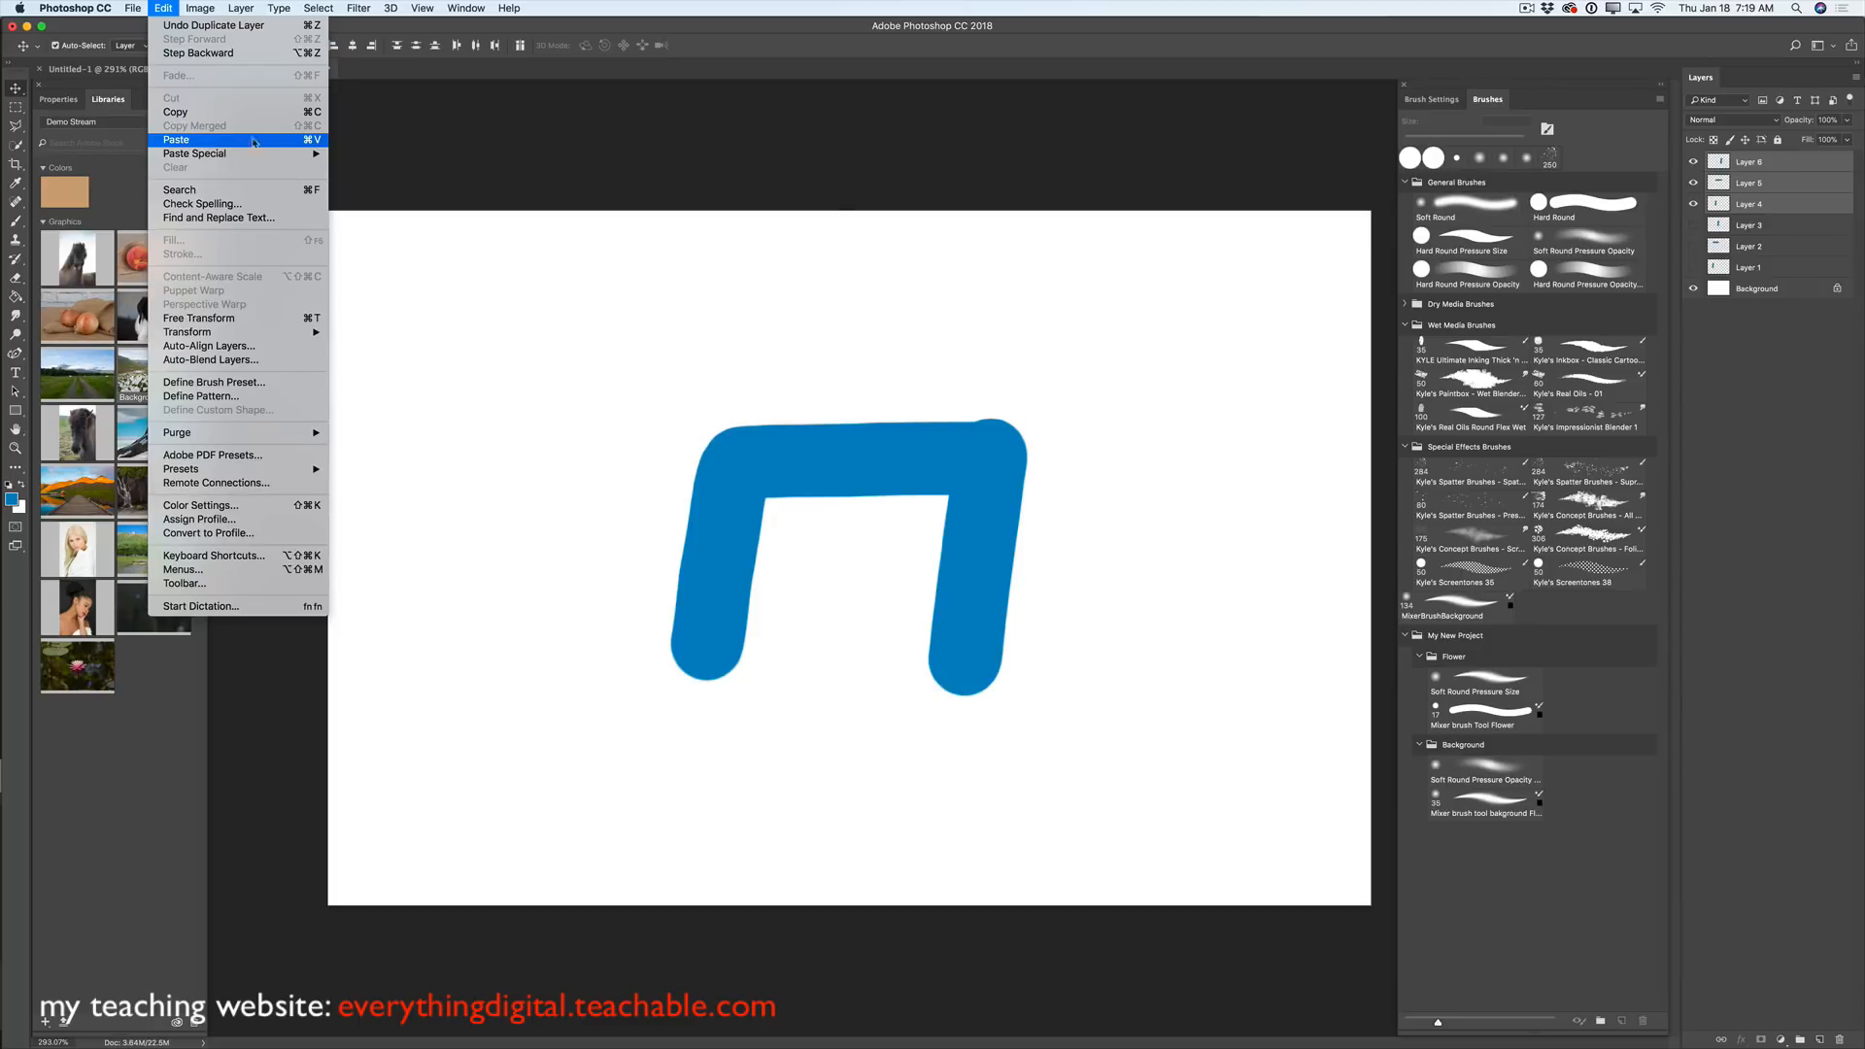
pyautogui.click(857, 296)
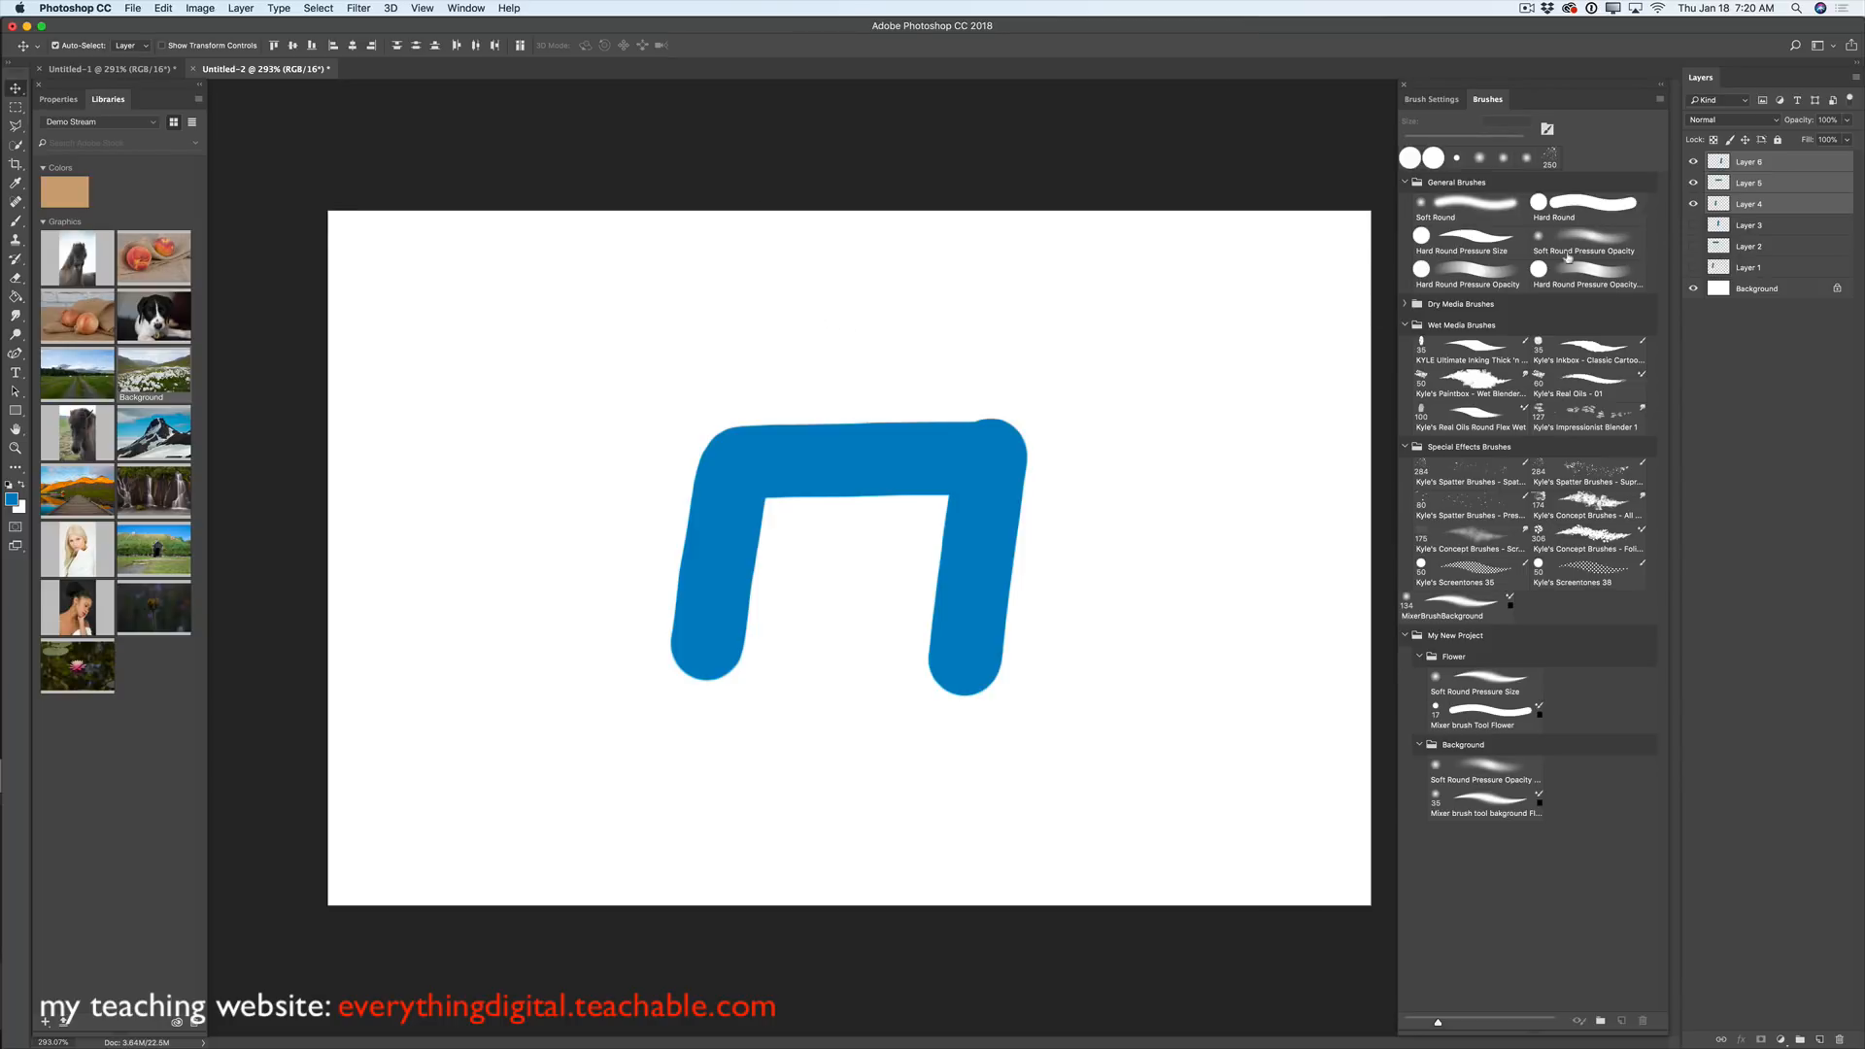
pyautogui.click(1754, 182)
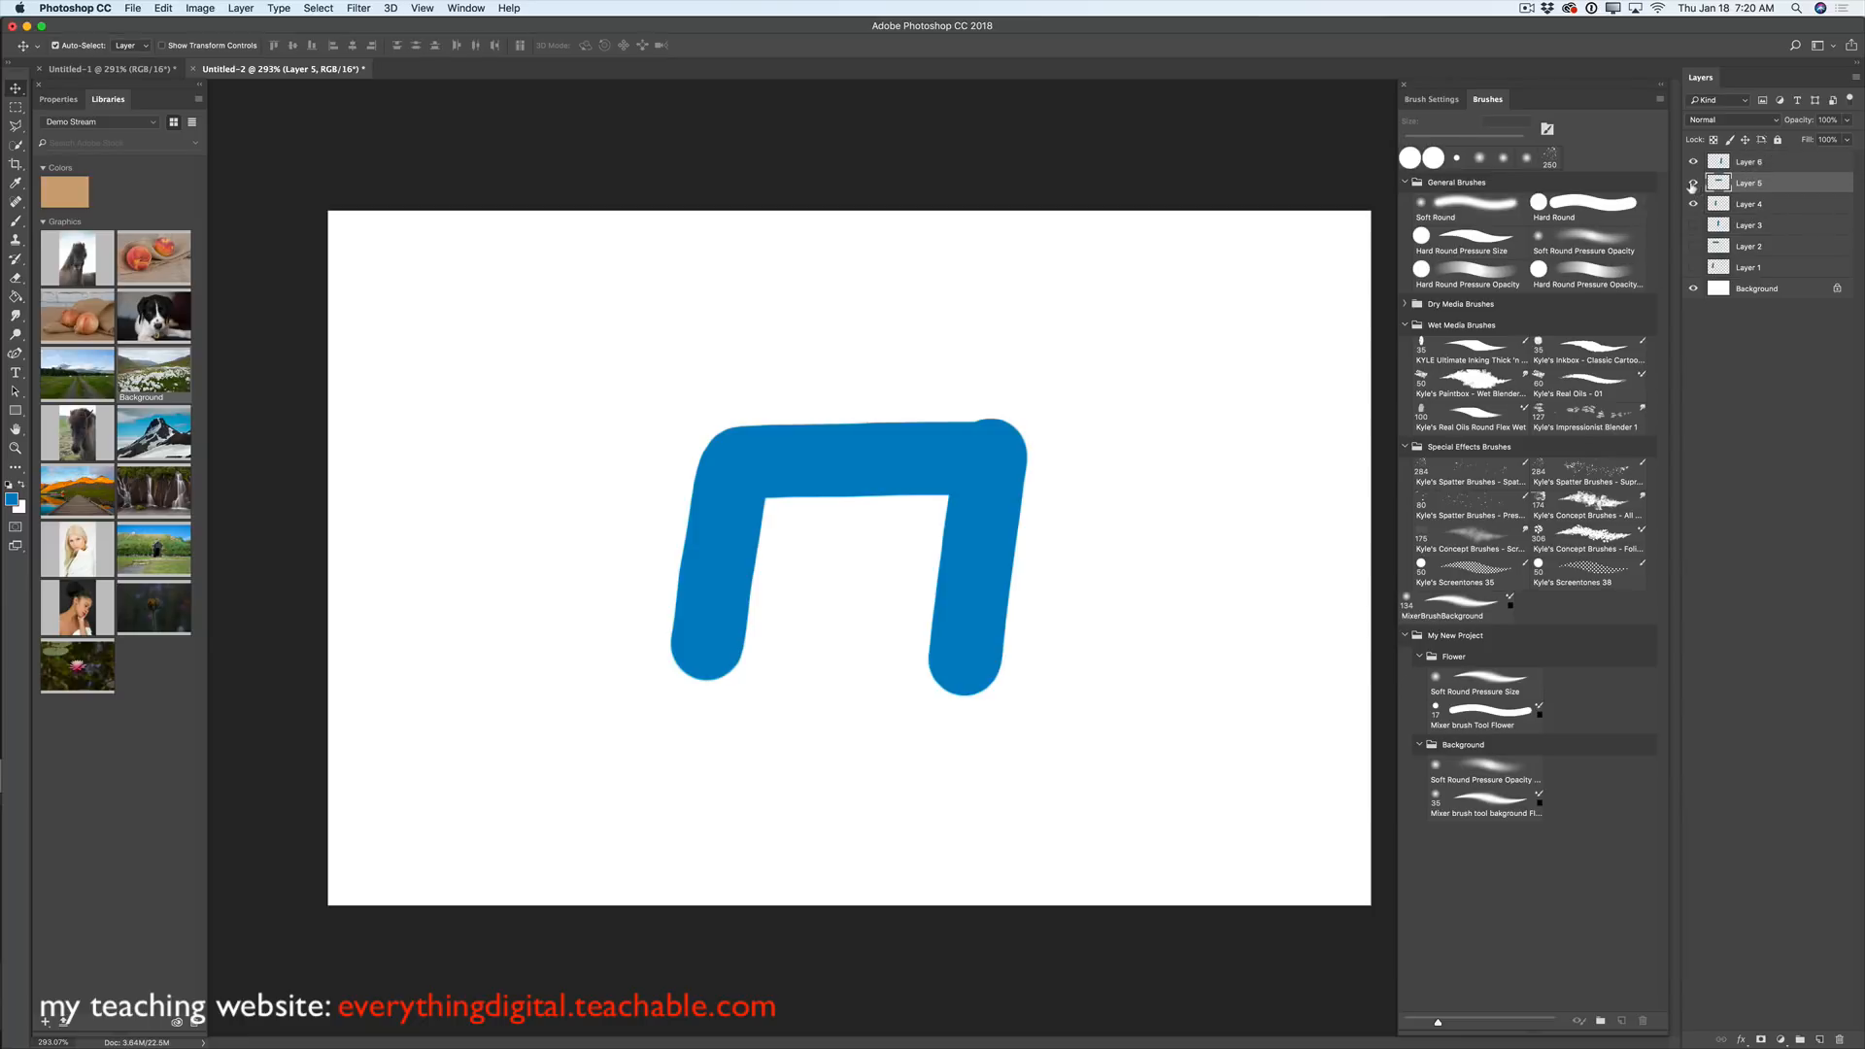
pyautogui.click(1756, 163)
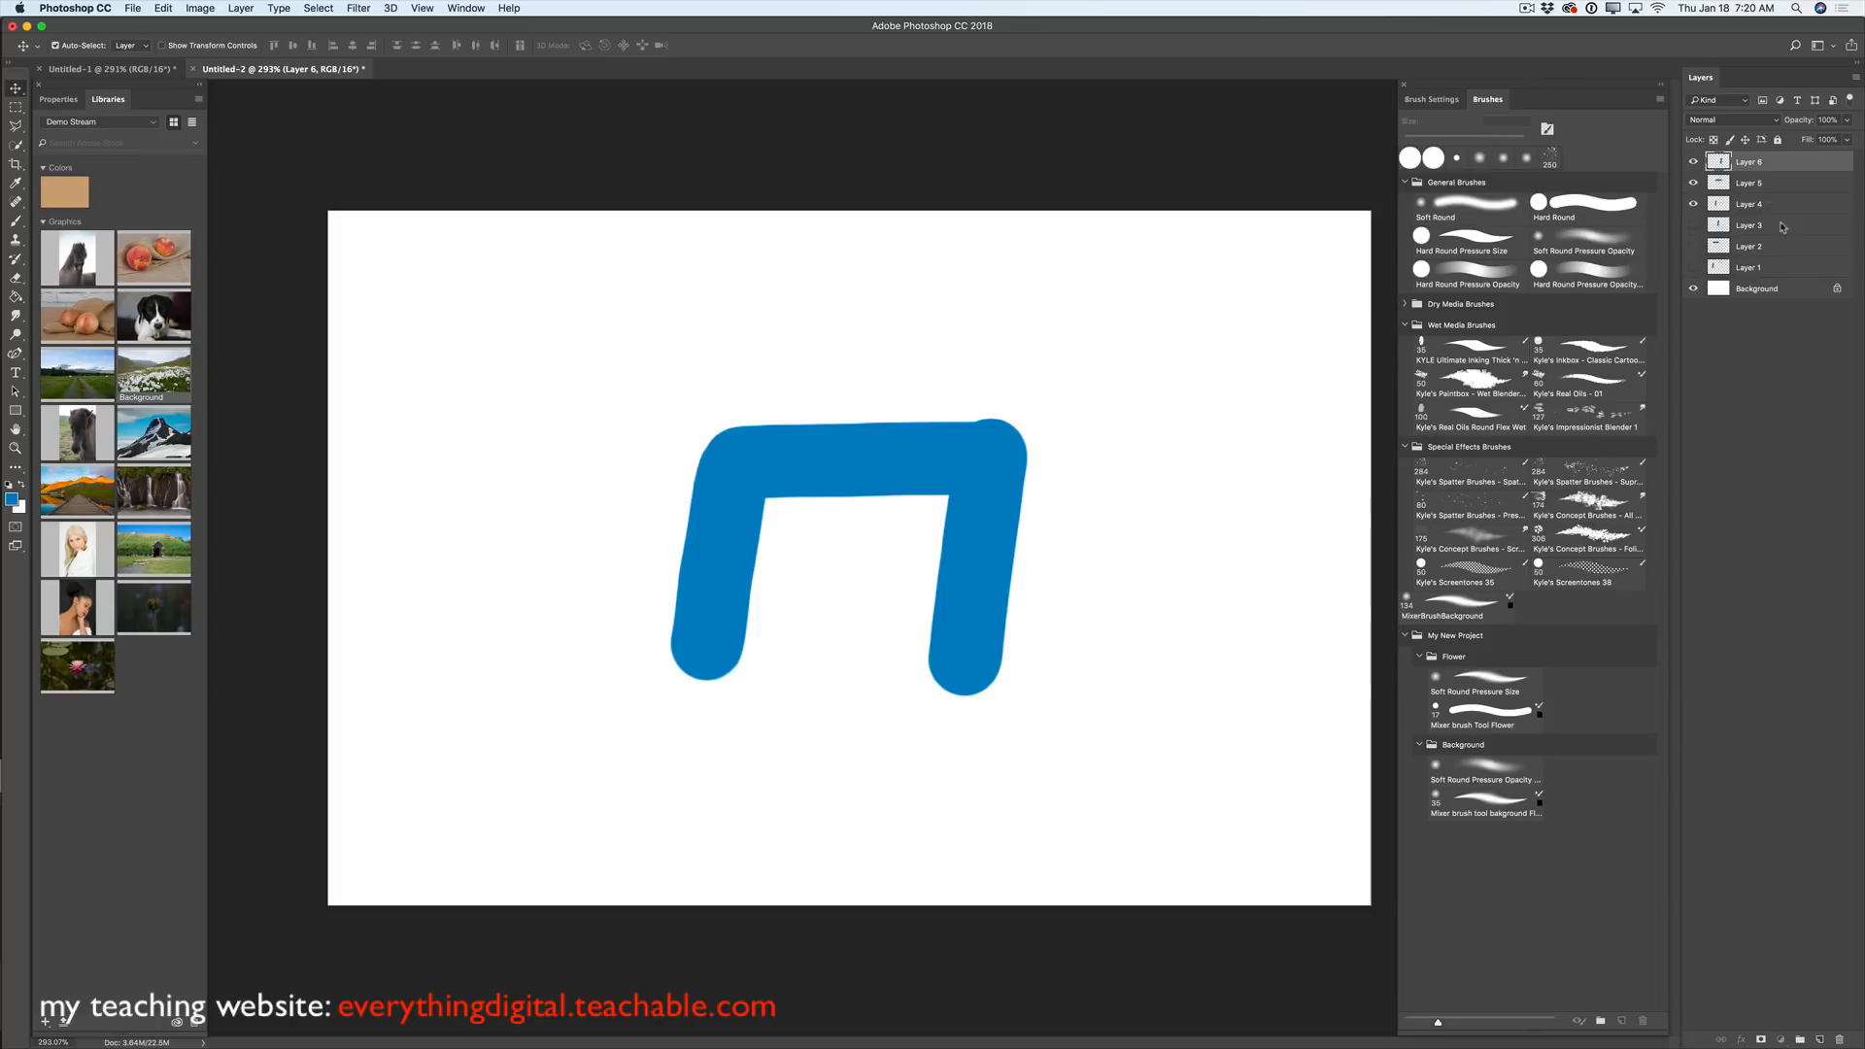
pyautogui.keyDown('shift'); pyautogui.click(1773, 205); pyautogui.keyUp('shift')
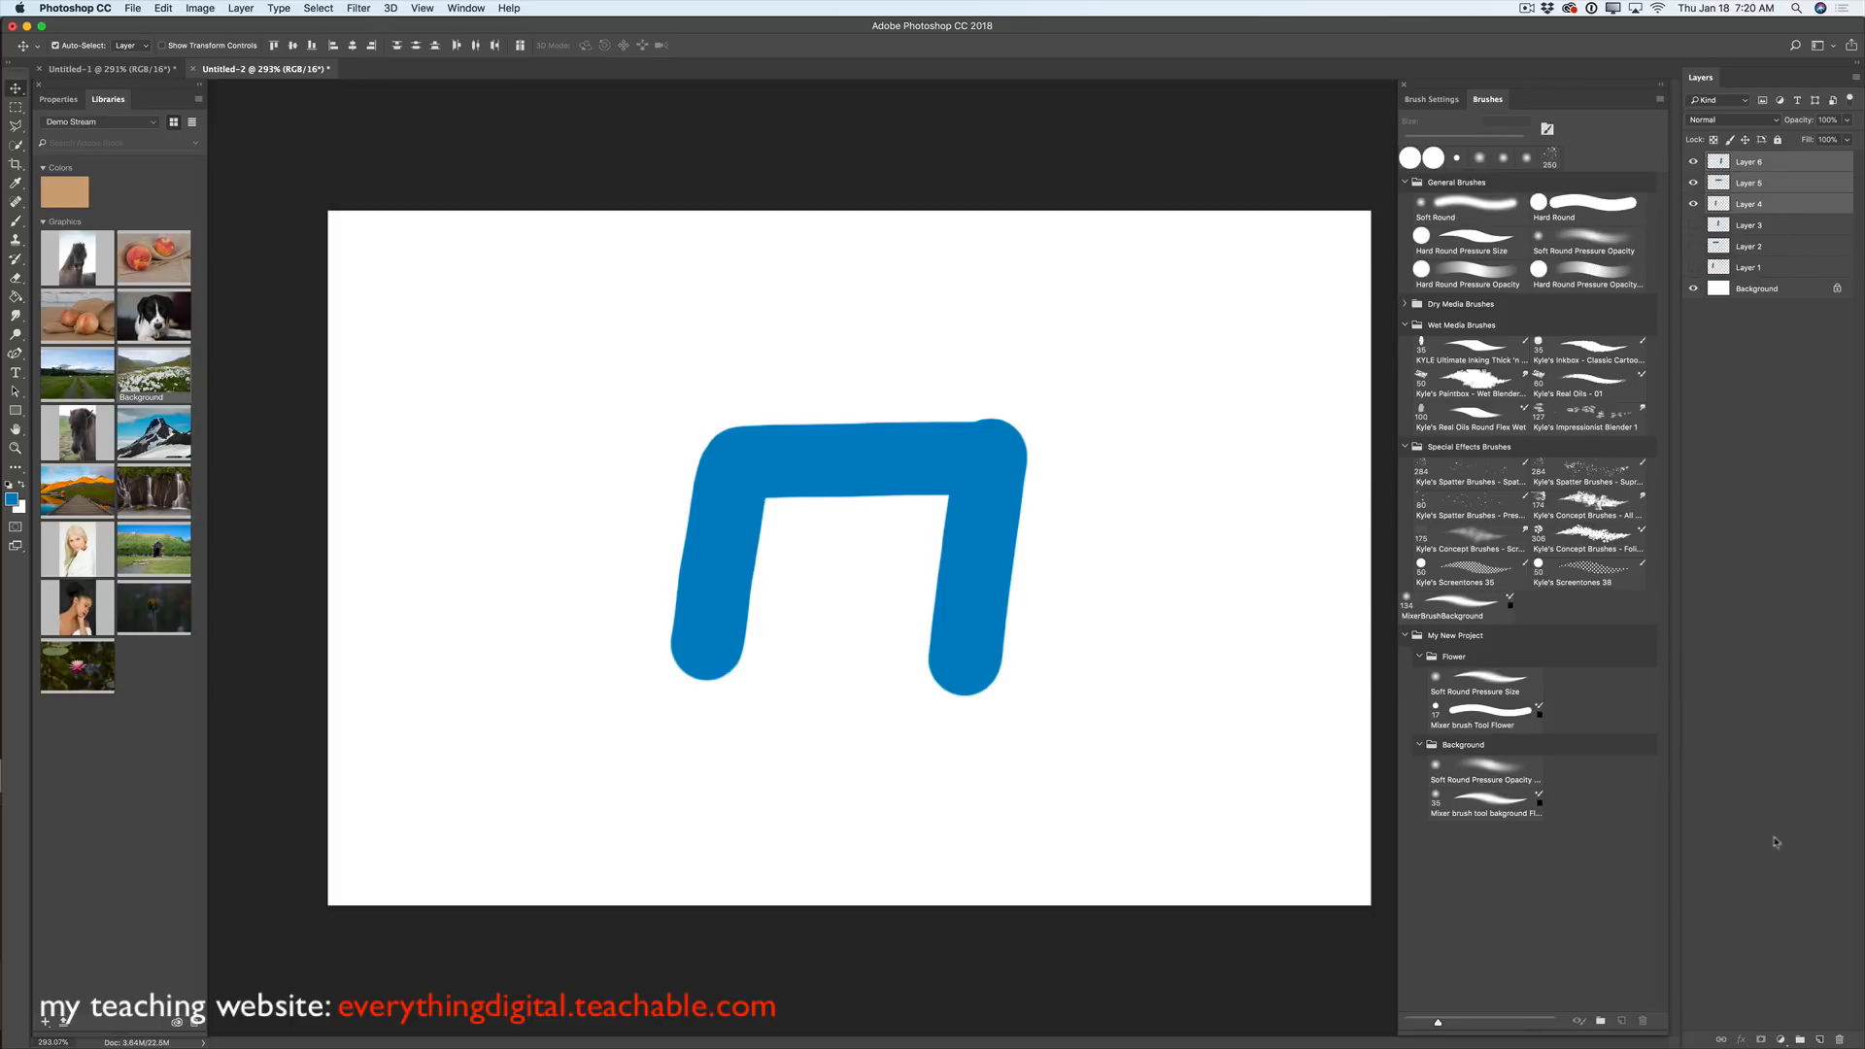
pyautogui.click(1783, 206)
pyautogui.click(1693, 163)
pyautogui.click(1693, 183)
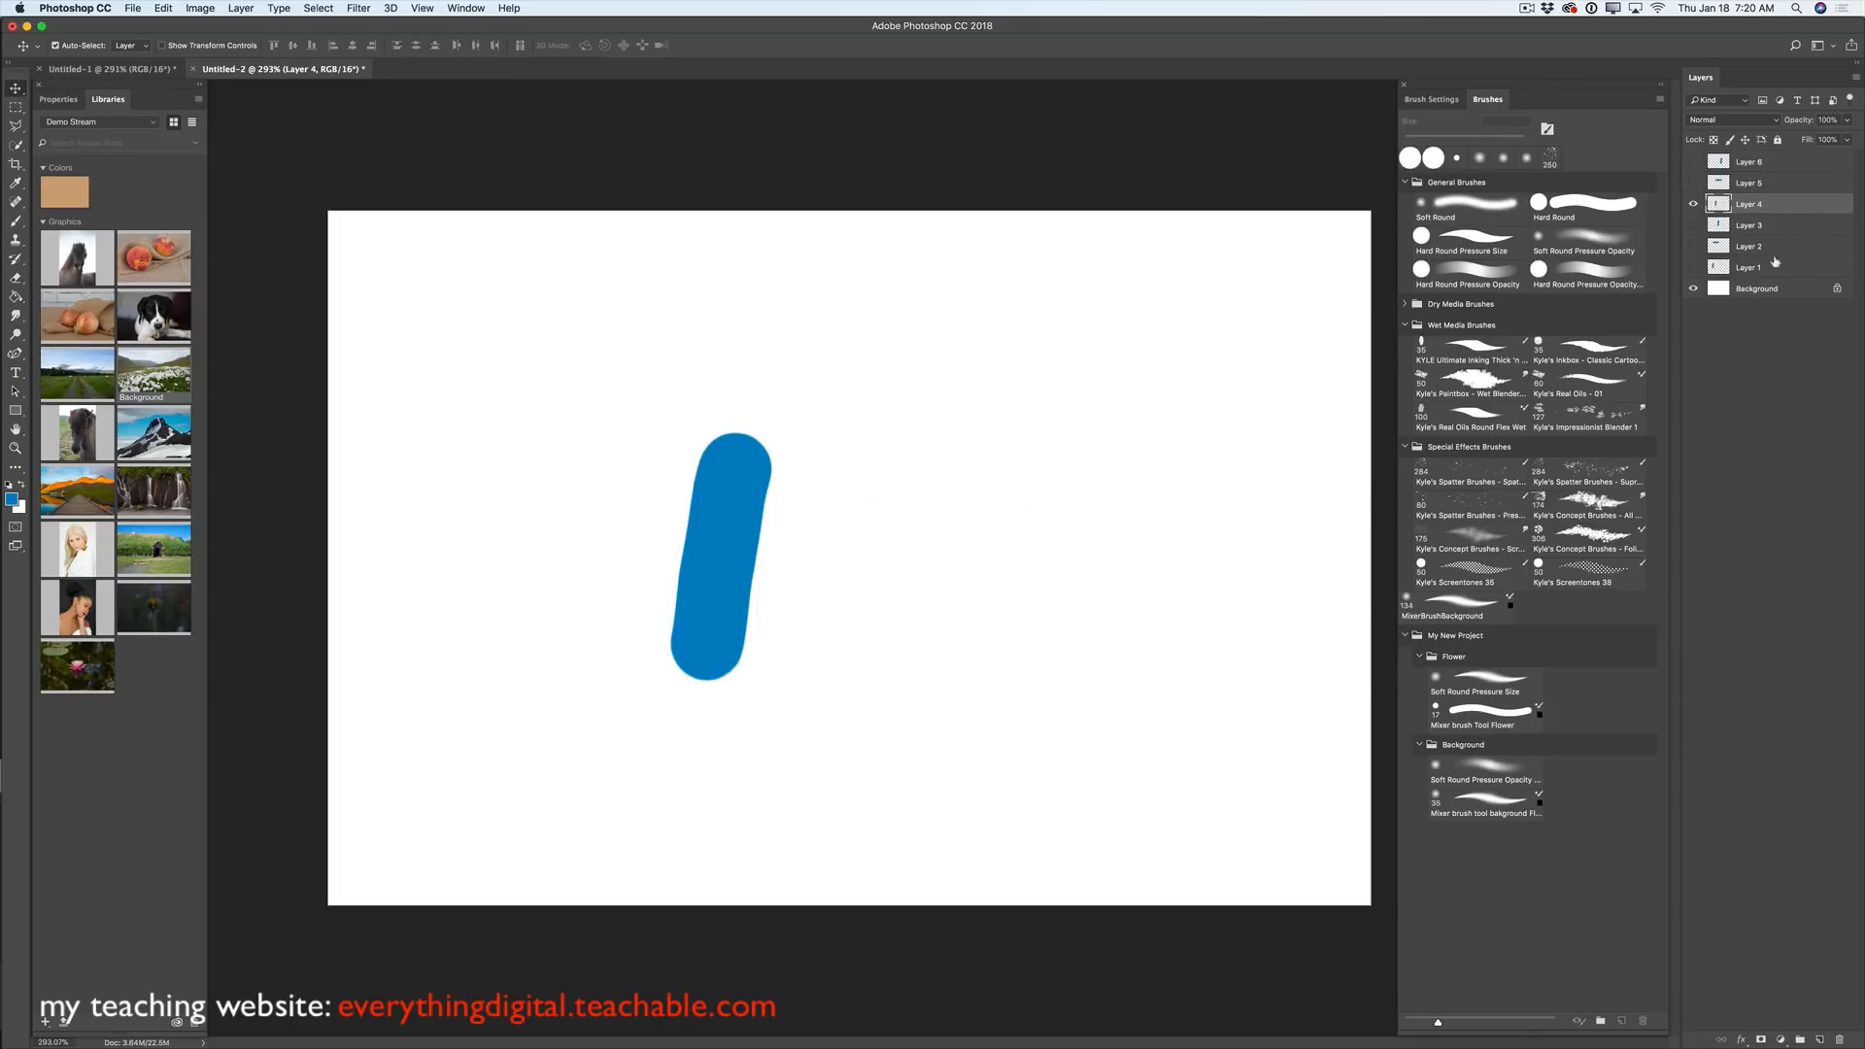
# - Apply a Drop Shadow to Layer 4's stroke at 100% opacity and 38 px distance
pyautogui.click(1742, 1040)
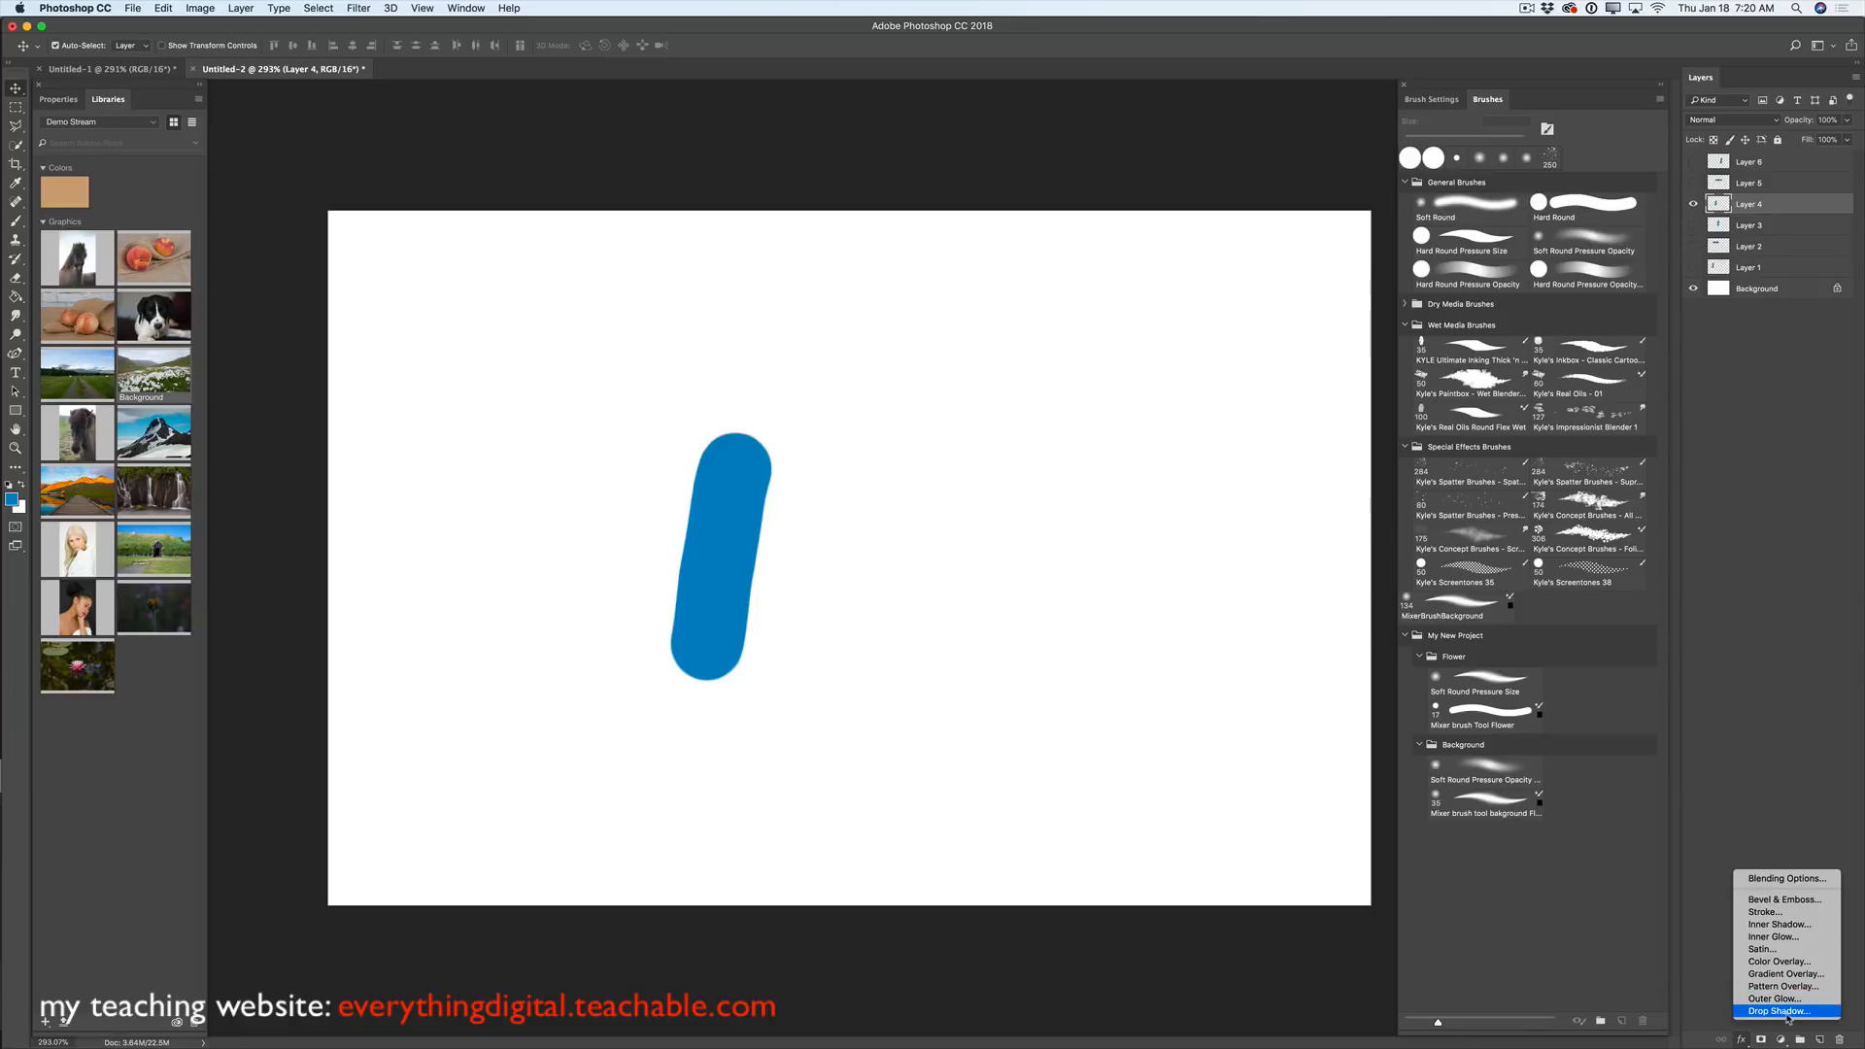
pyautogui.click(1783, 1011)
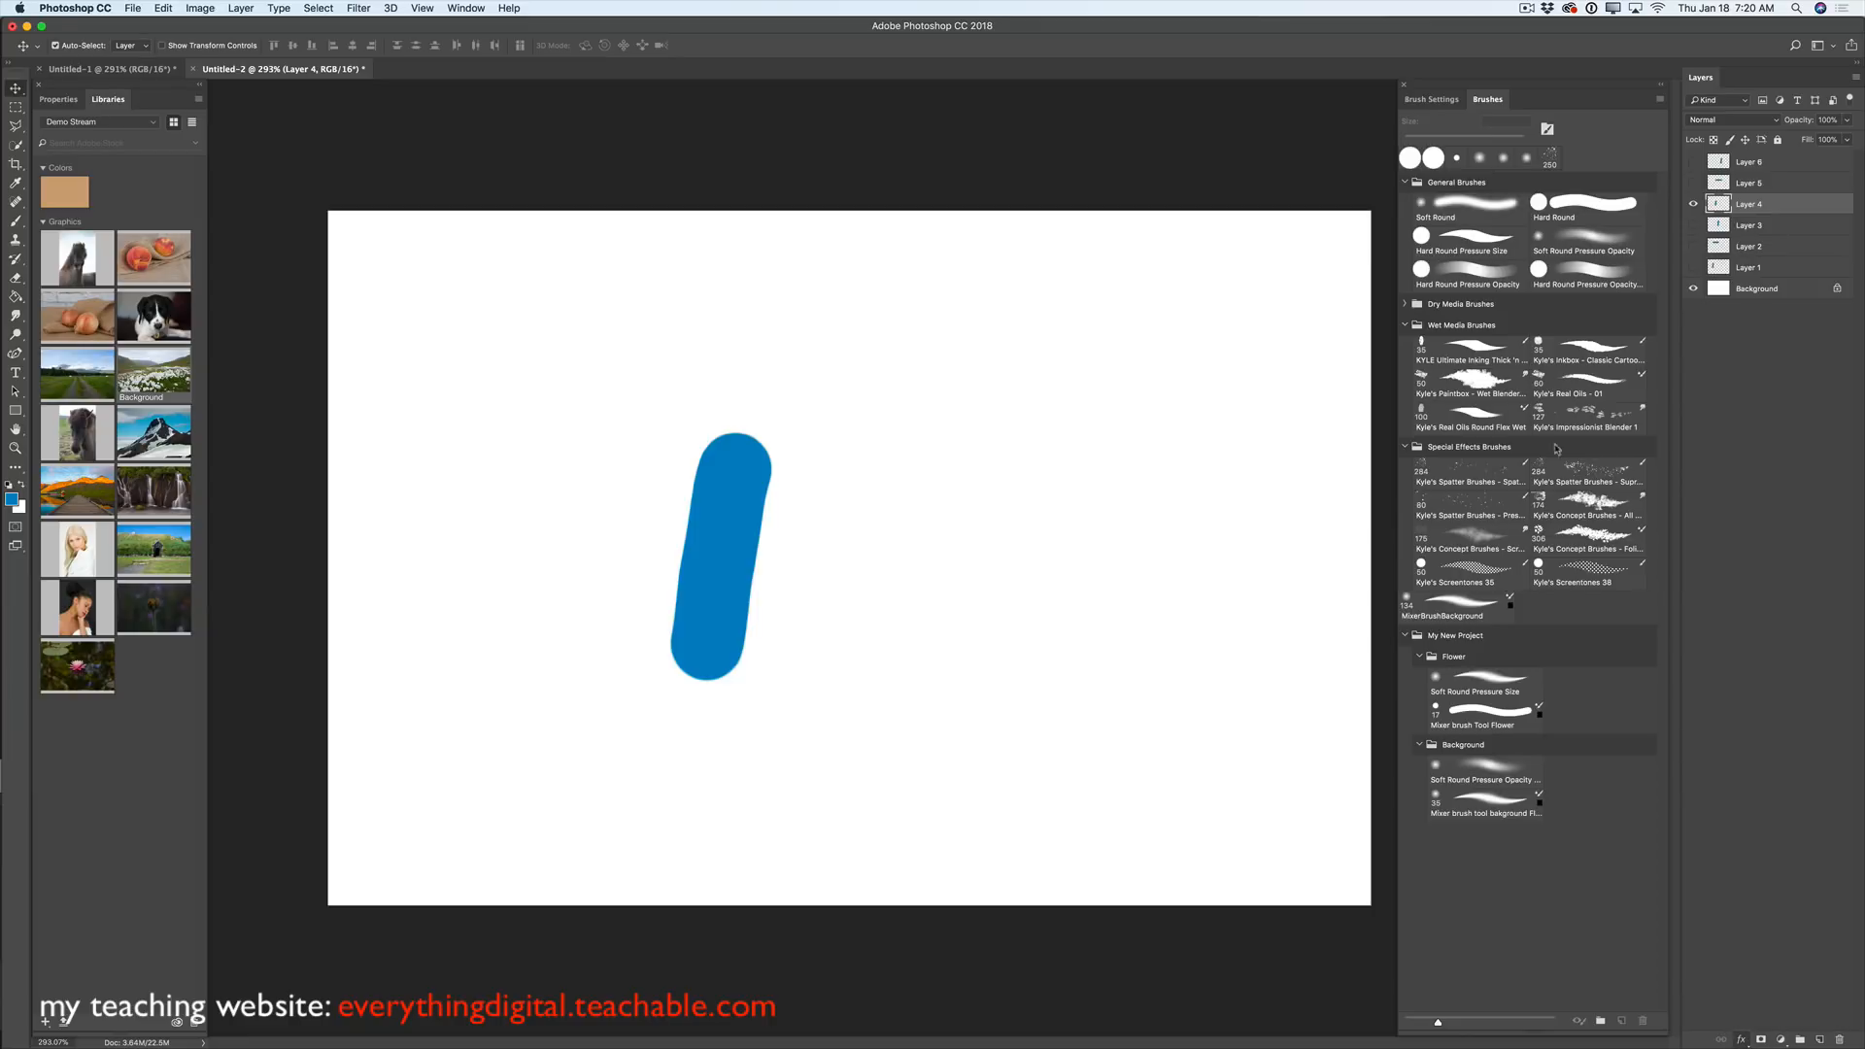
pyautogui.moveTo(1055, 357); pyautogui.dragTo(1223, 353)
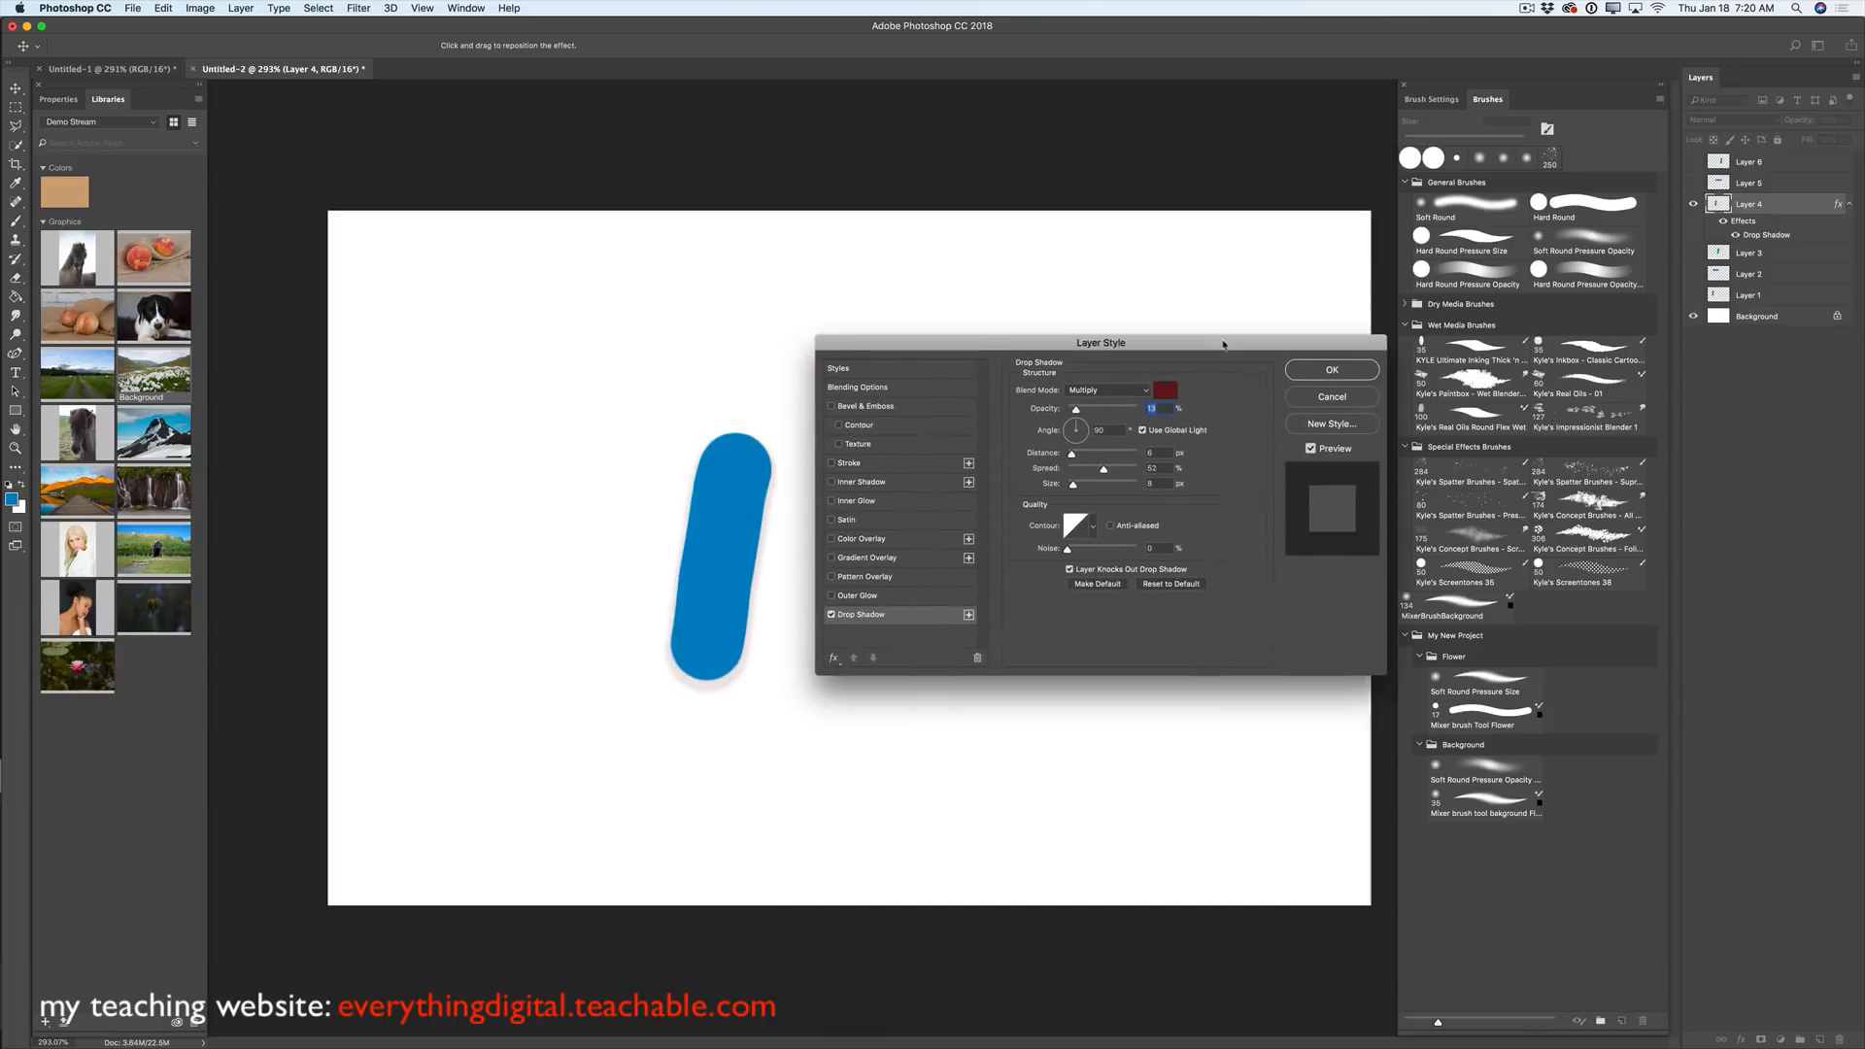
pyautogui.moveTo(1073, 409)
pyautogui.mouseDown()
pyautogui.moveTo(1137, 409)
pyautogui.moveTo(1075, 486)
pyautogui.moveTo(1093, 489)
pyautogui.mouseUp()
pyautogui.click(1329, 370)
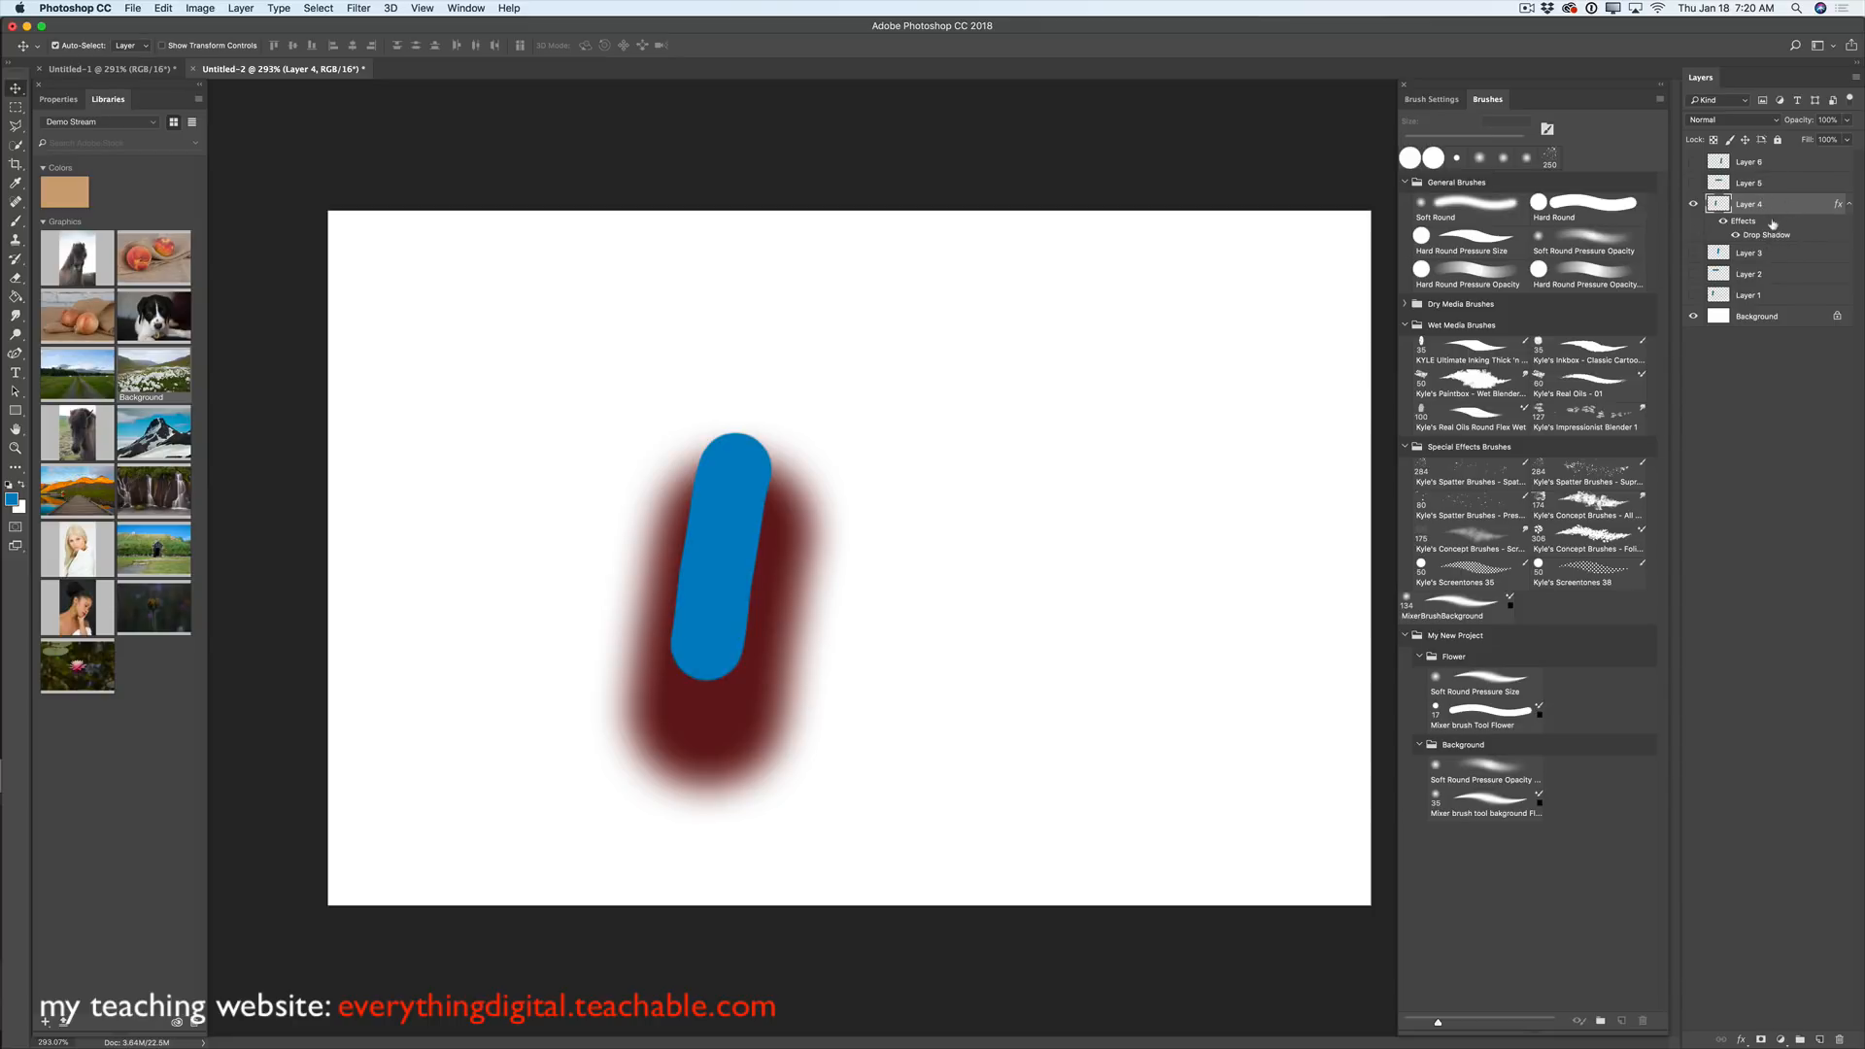
# - Copy the shadowed Layer 4 stroke from Untitled-2 and switch to Untitled-1
pyautogui.click(162, 11)
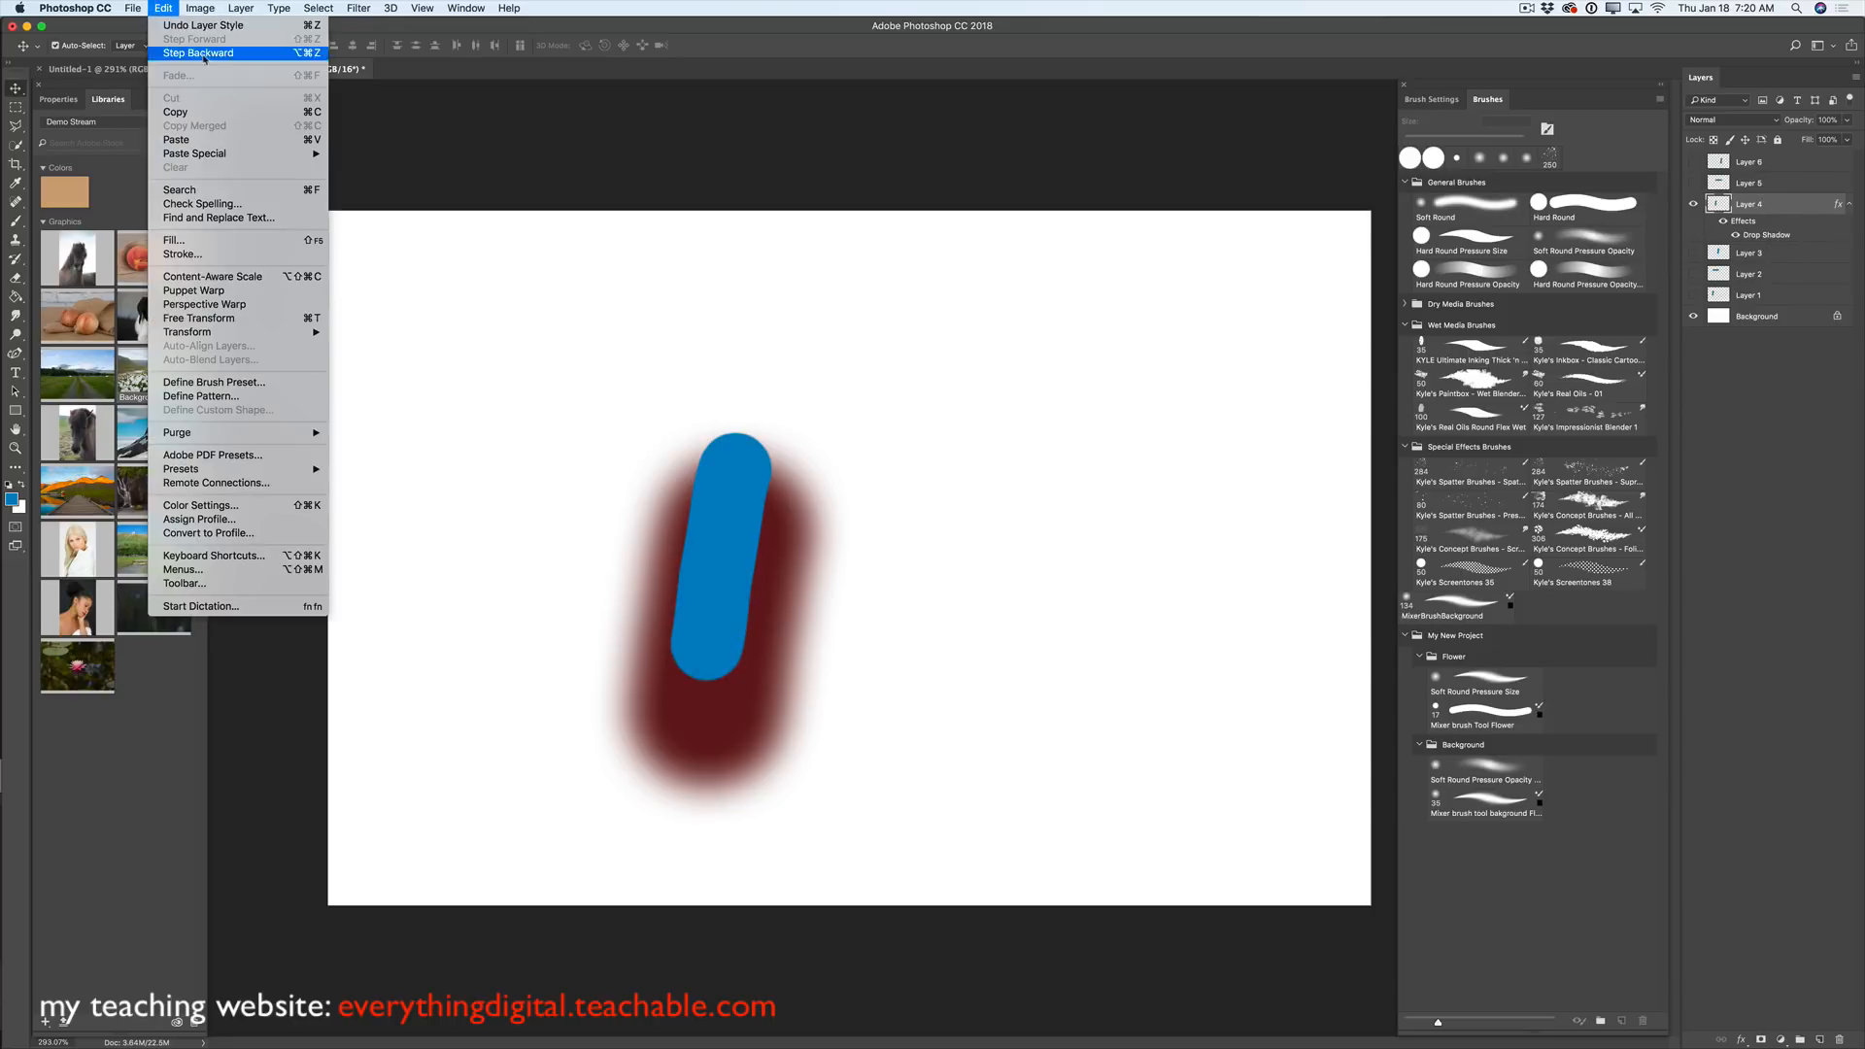
pyautogui.click(184, 113)
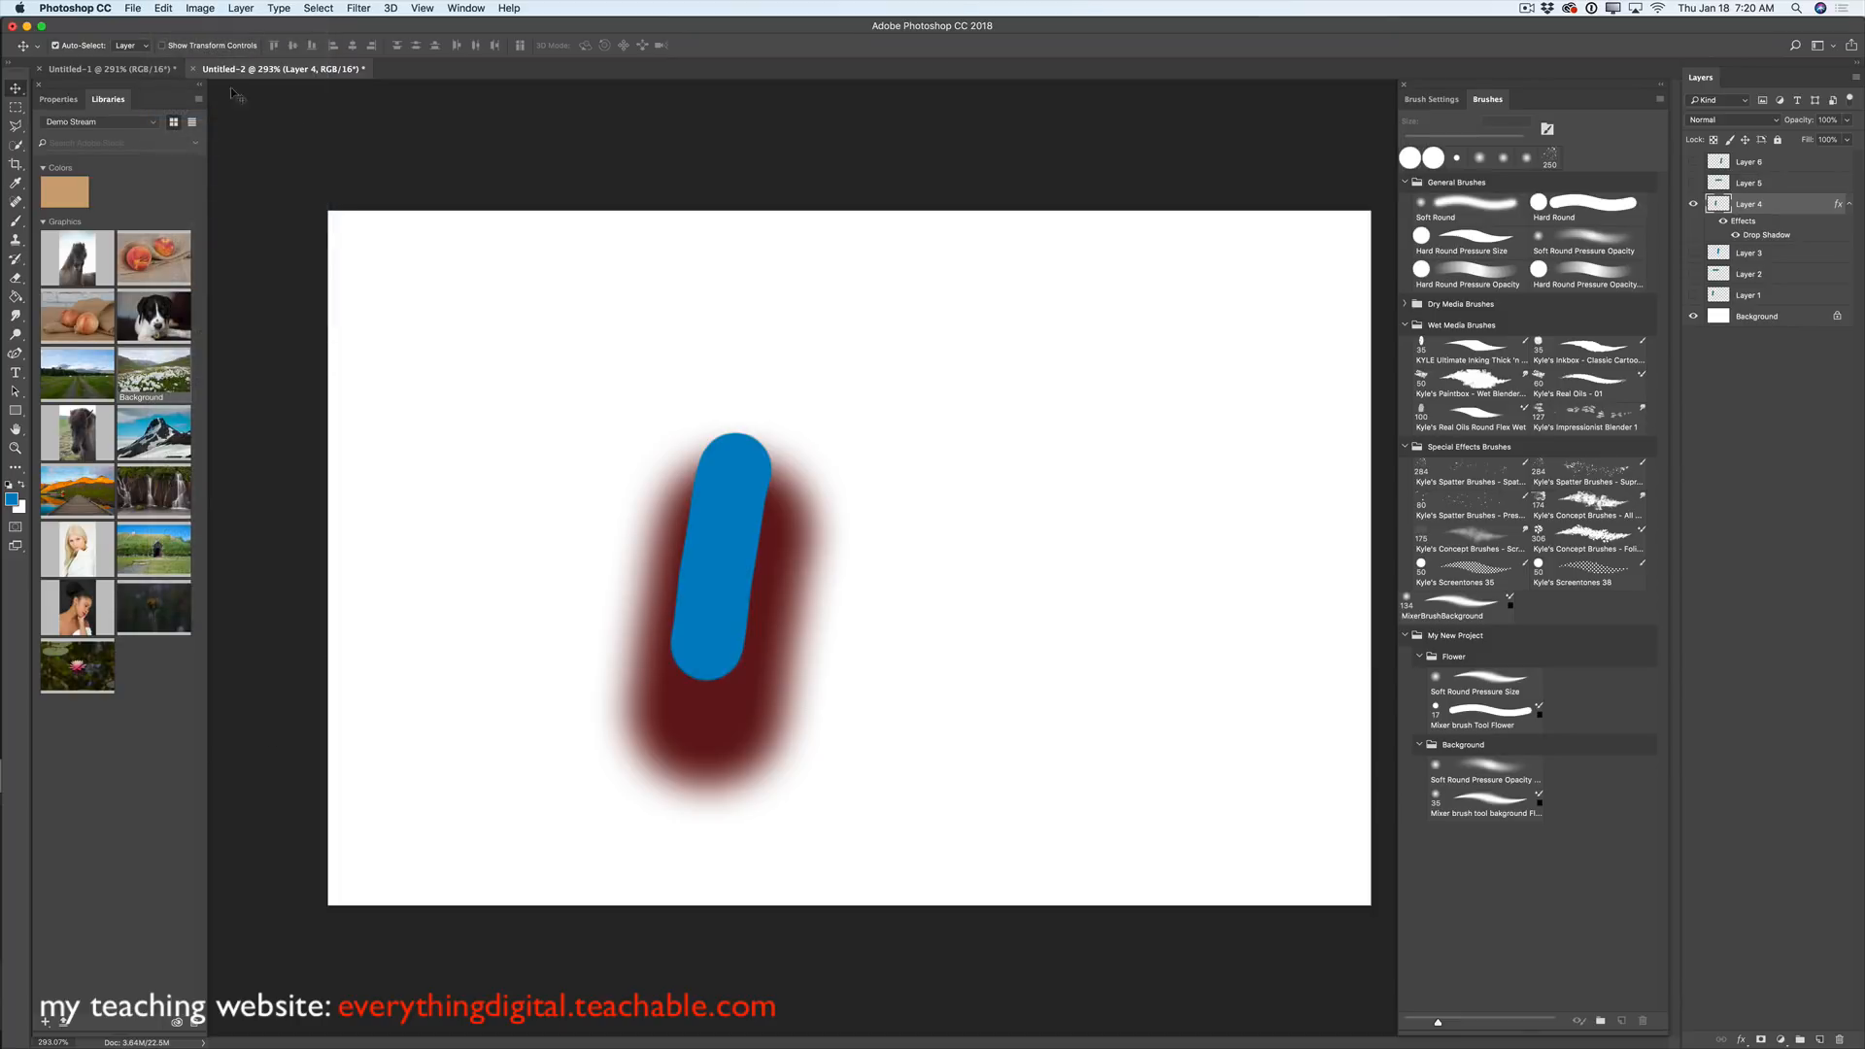
pyautogui.click(159, 72)
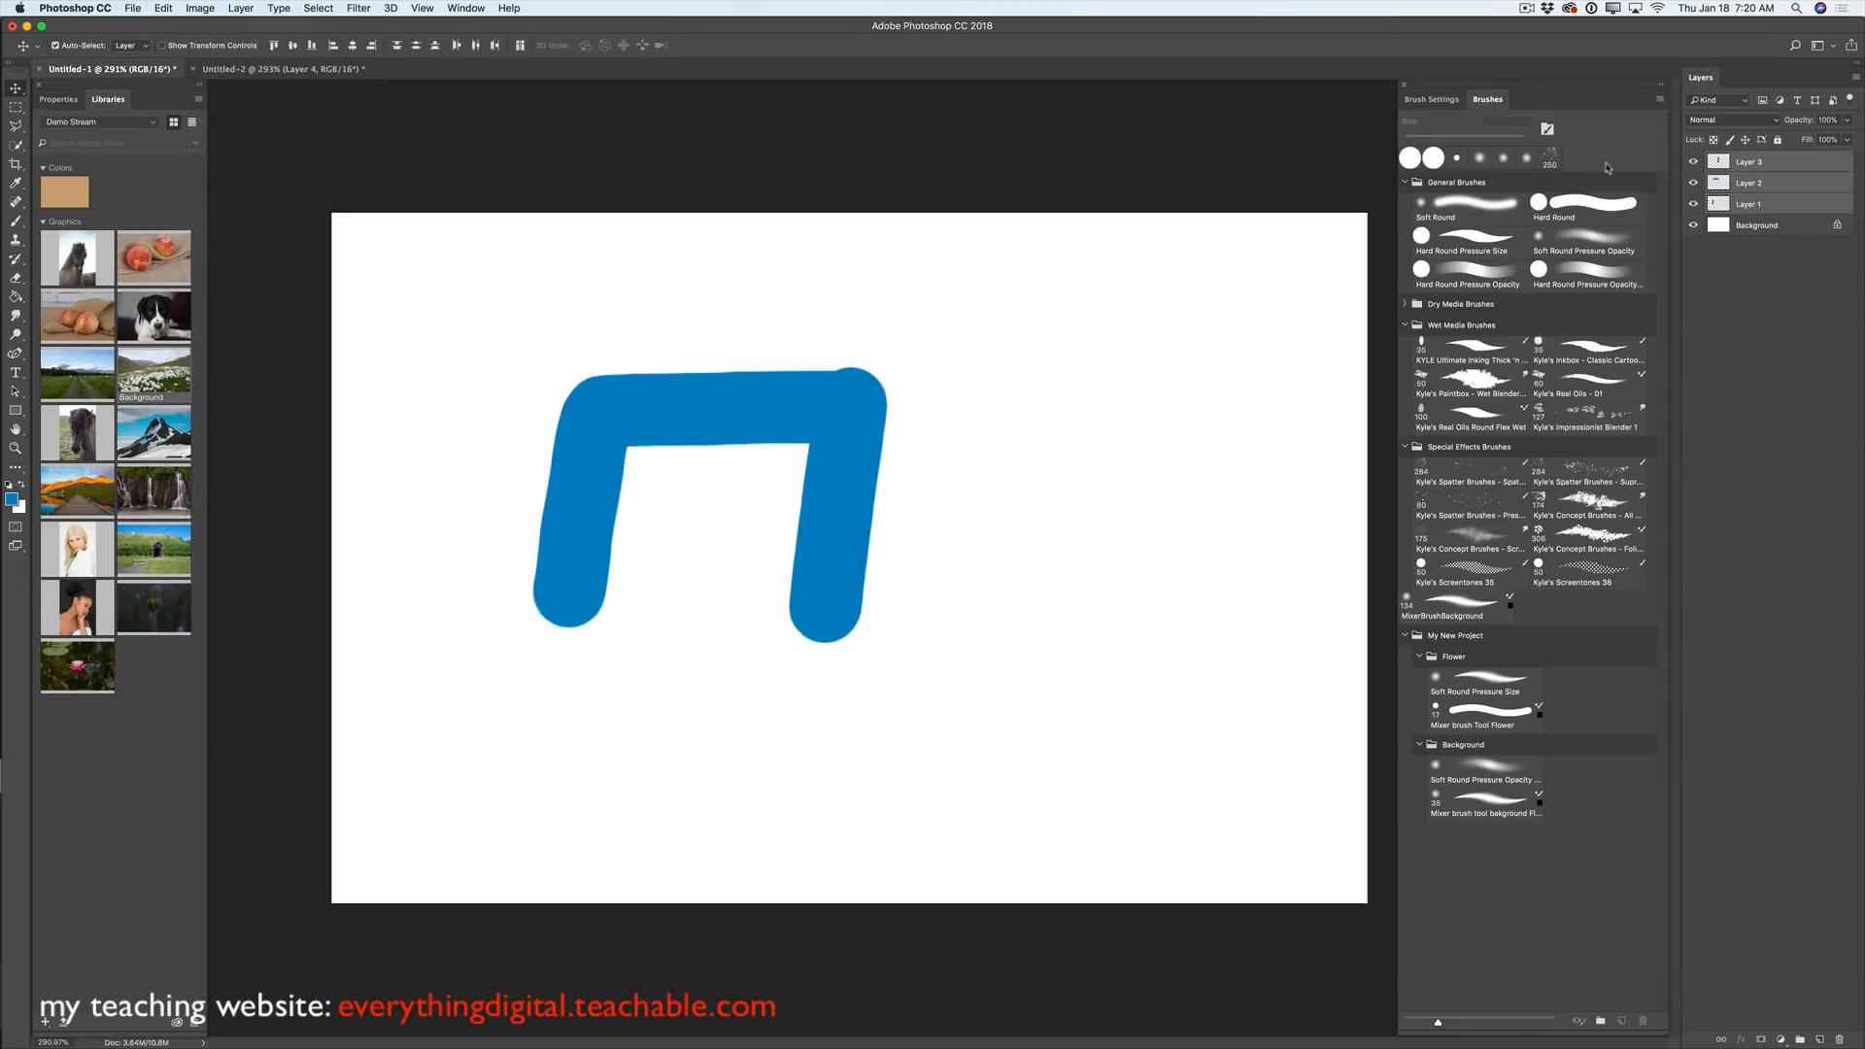
# - Hide Layers 1–3 in Untitled-1 and paste the shadowed stroke as Layer 4
pyautogui.click(1694, 161)
pyautogui.click(1694, 183)
pyautogui.click(1694, 204)
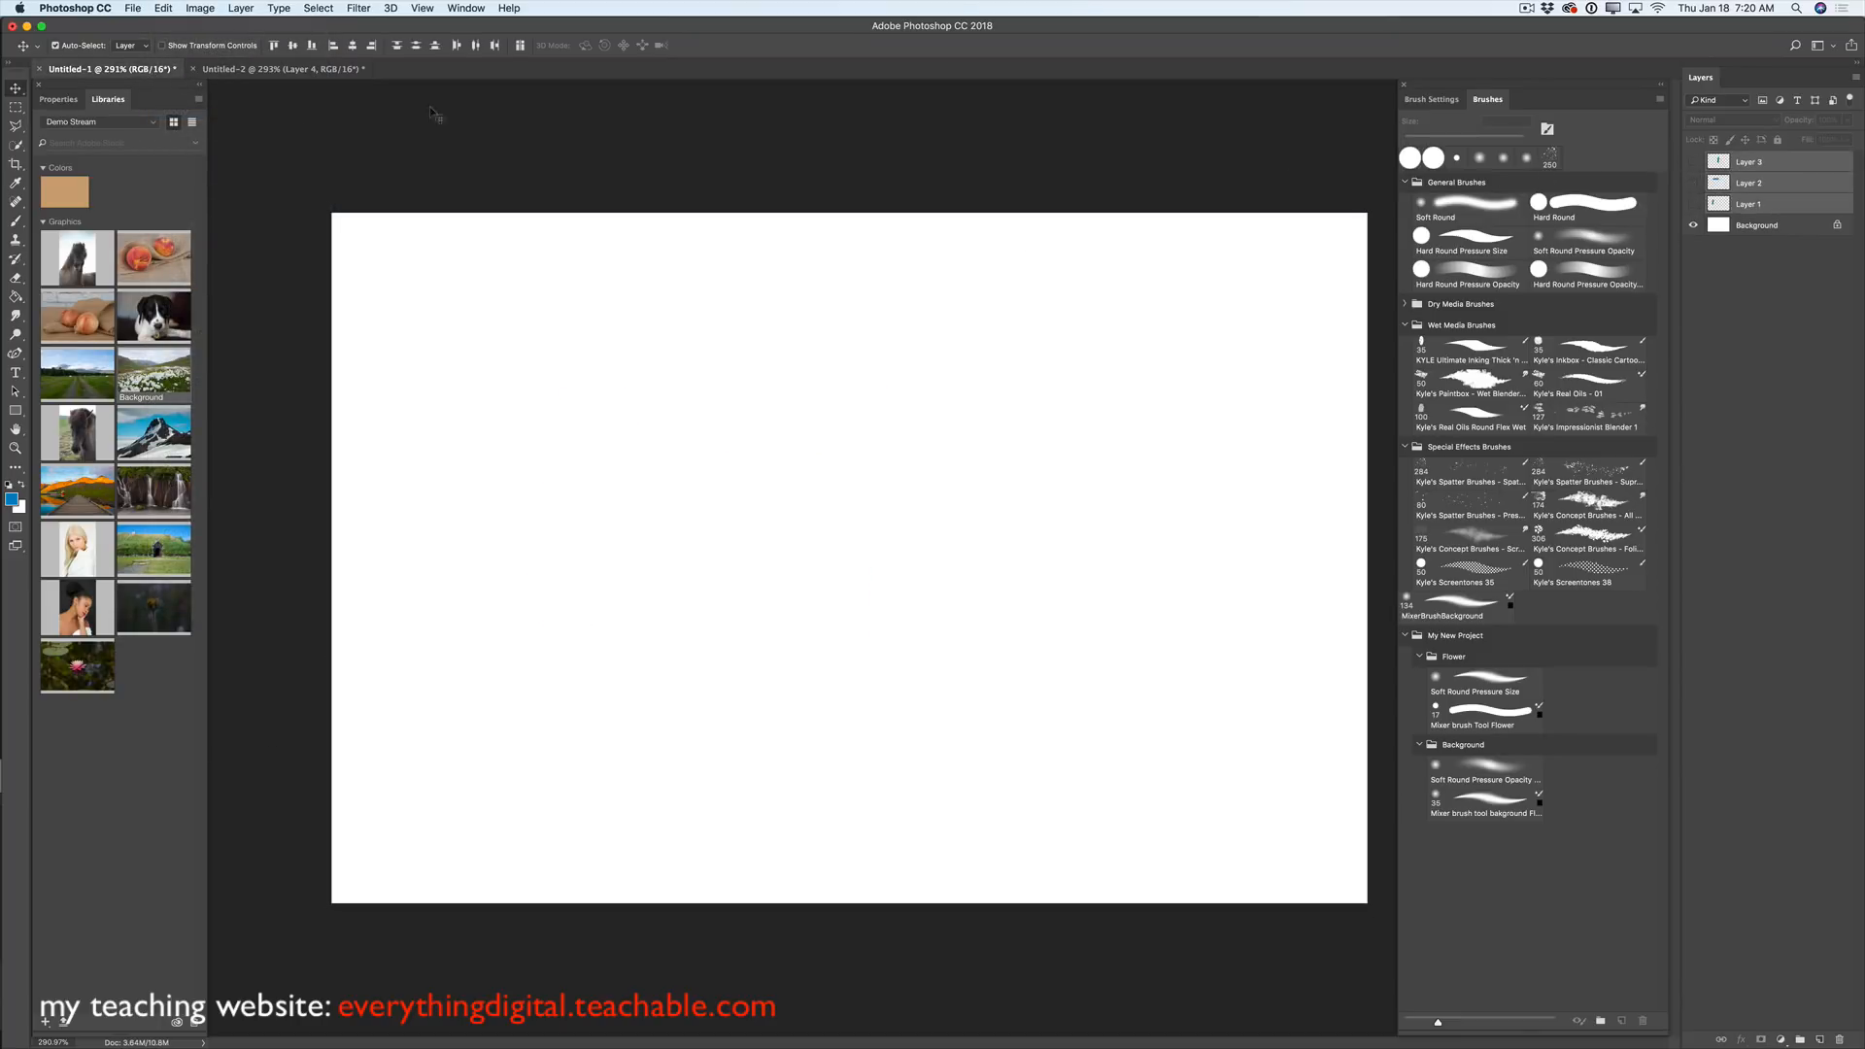
pyautogui.click(162, 8)
pyautogui.click(192, 142)
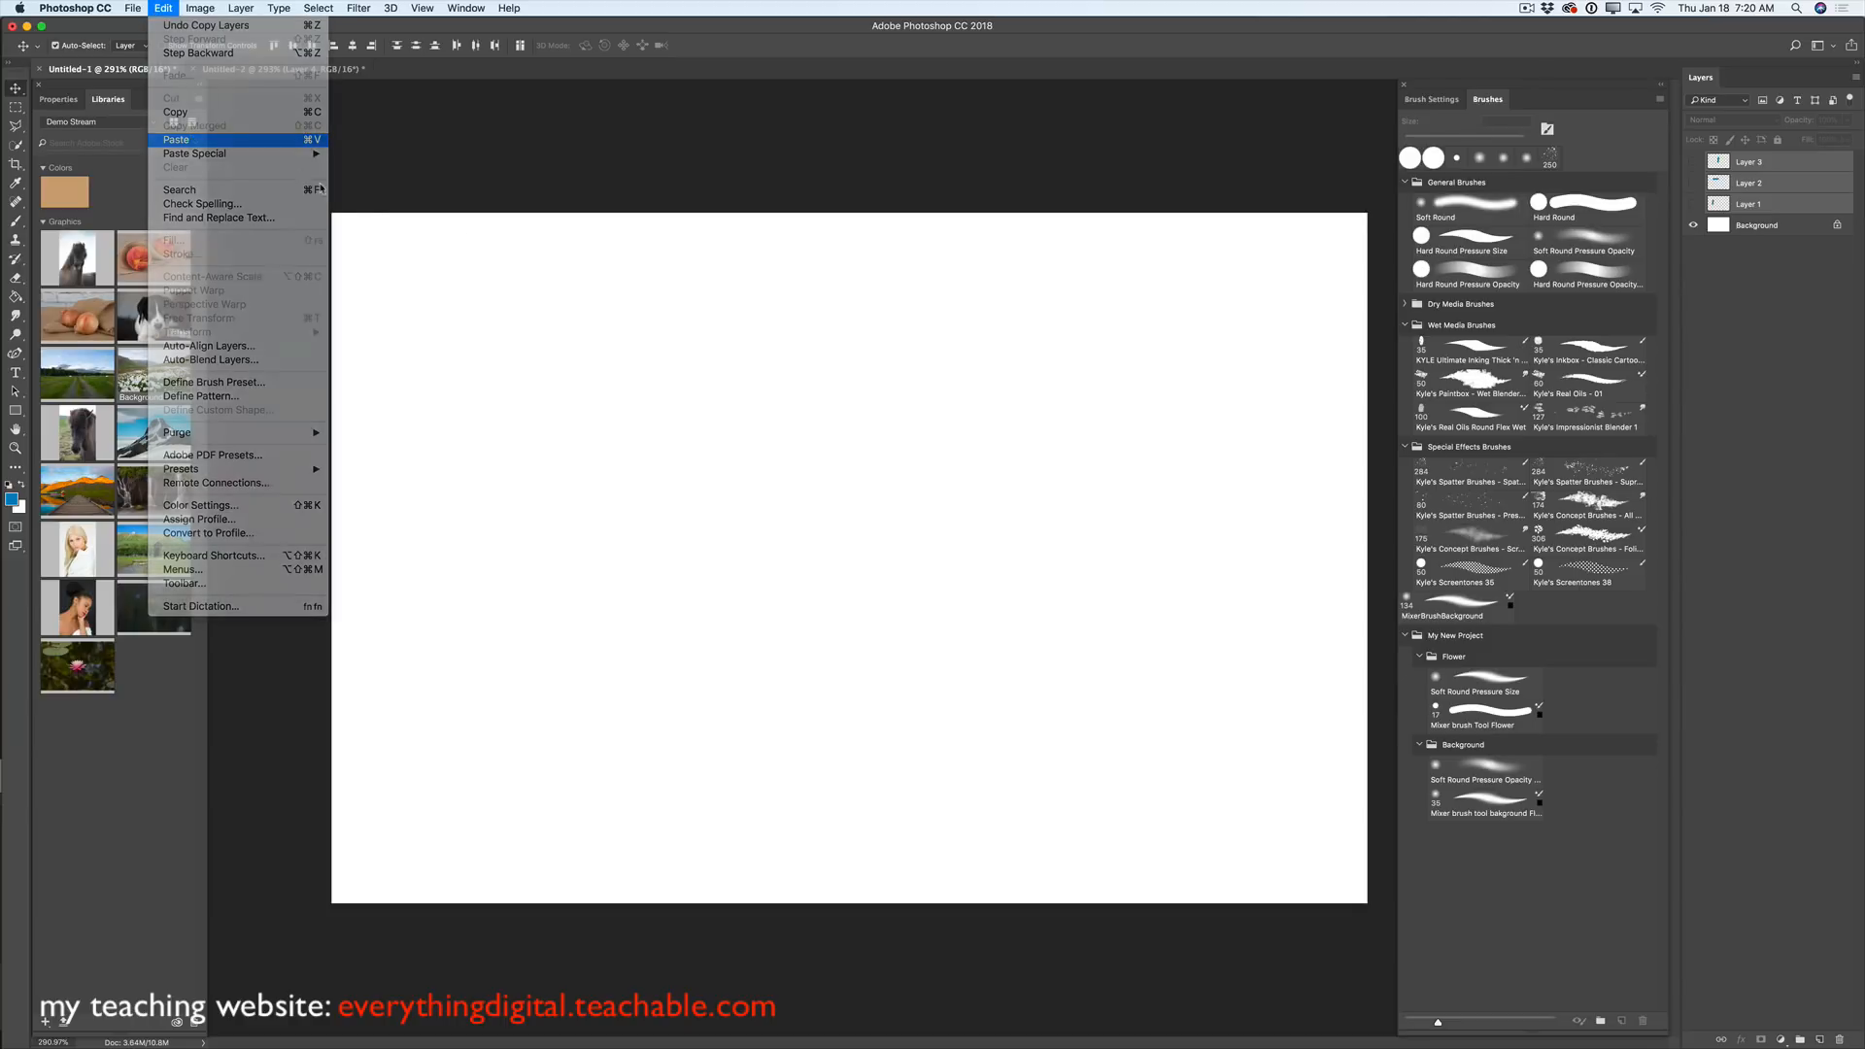
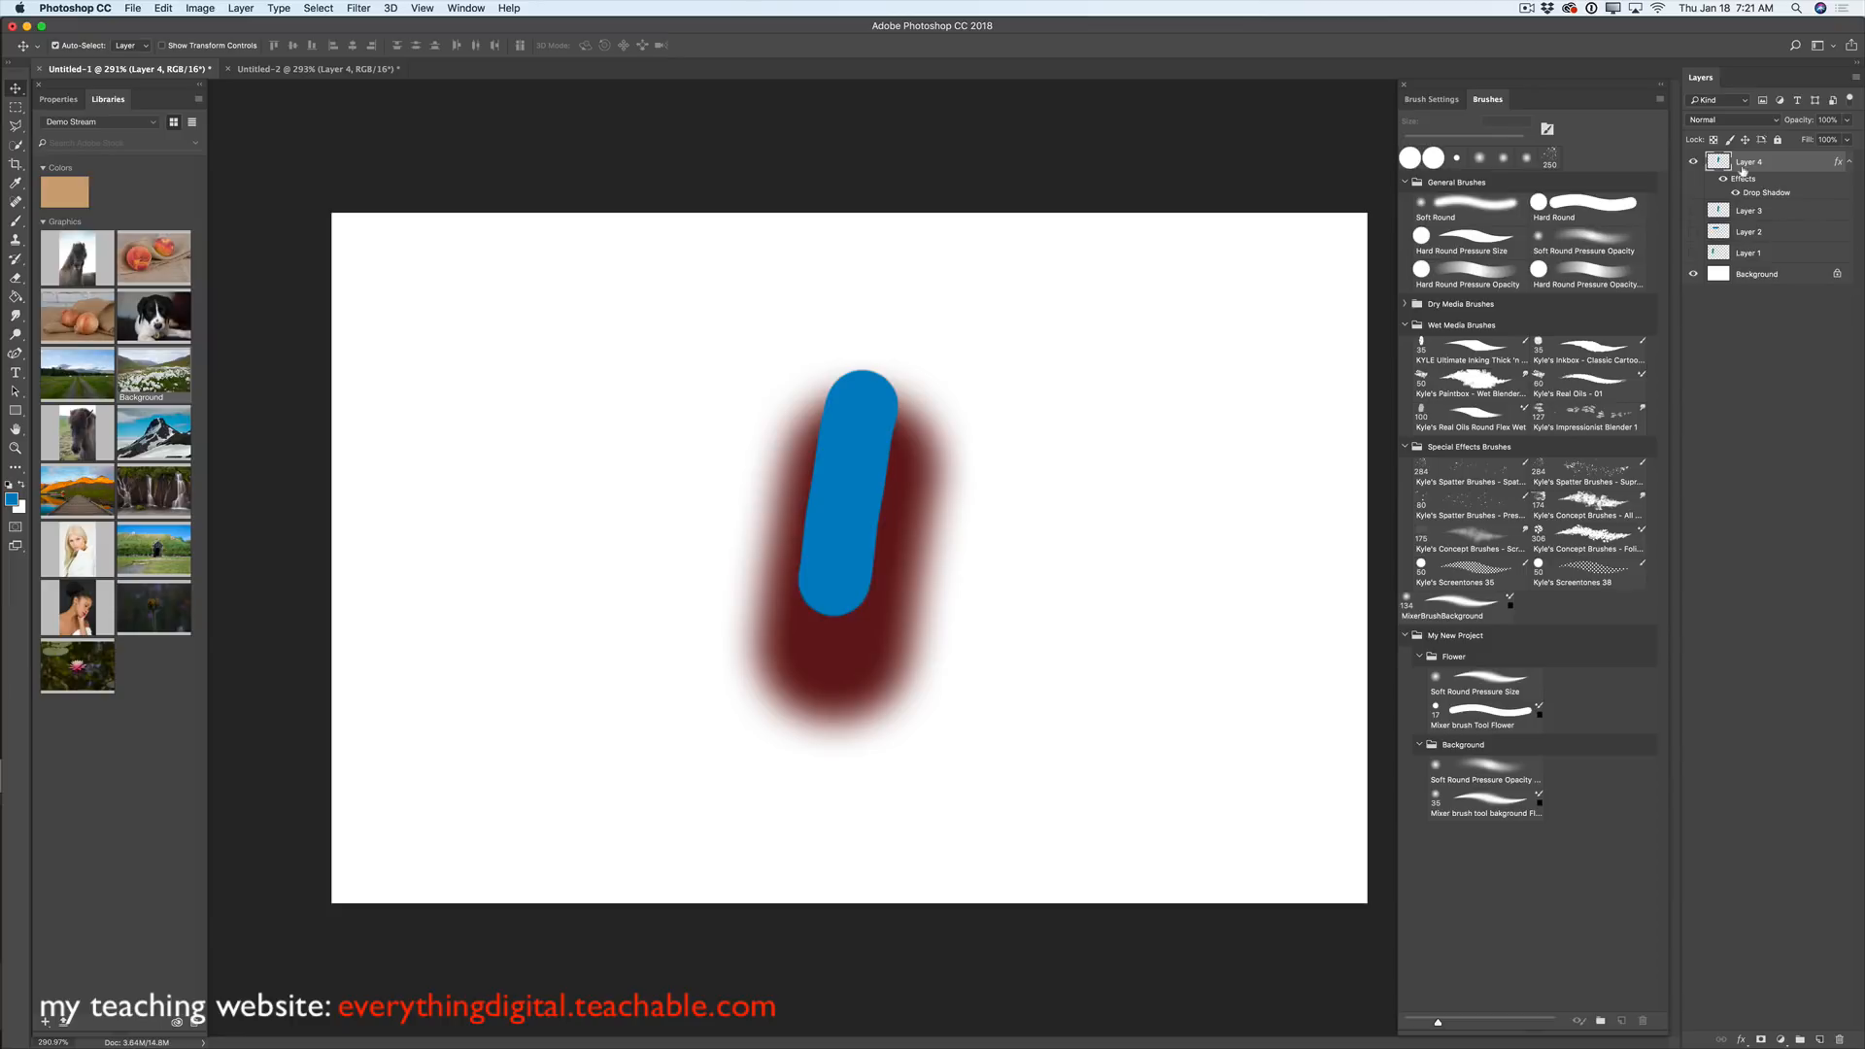
# - Hide Layer 4, add Group 1, delete Layers 1–4, and add a blank layer inside Group 1
pyautogui.click(1694, 161)
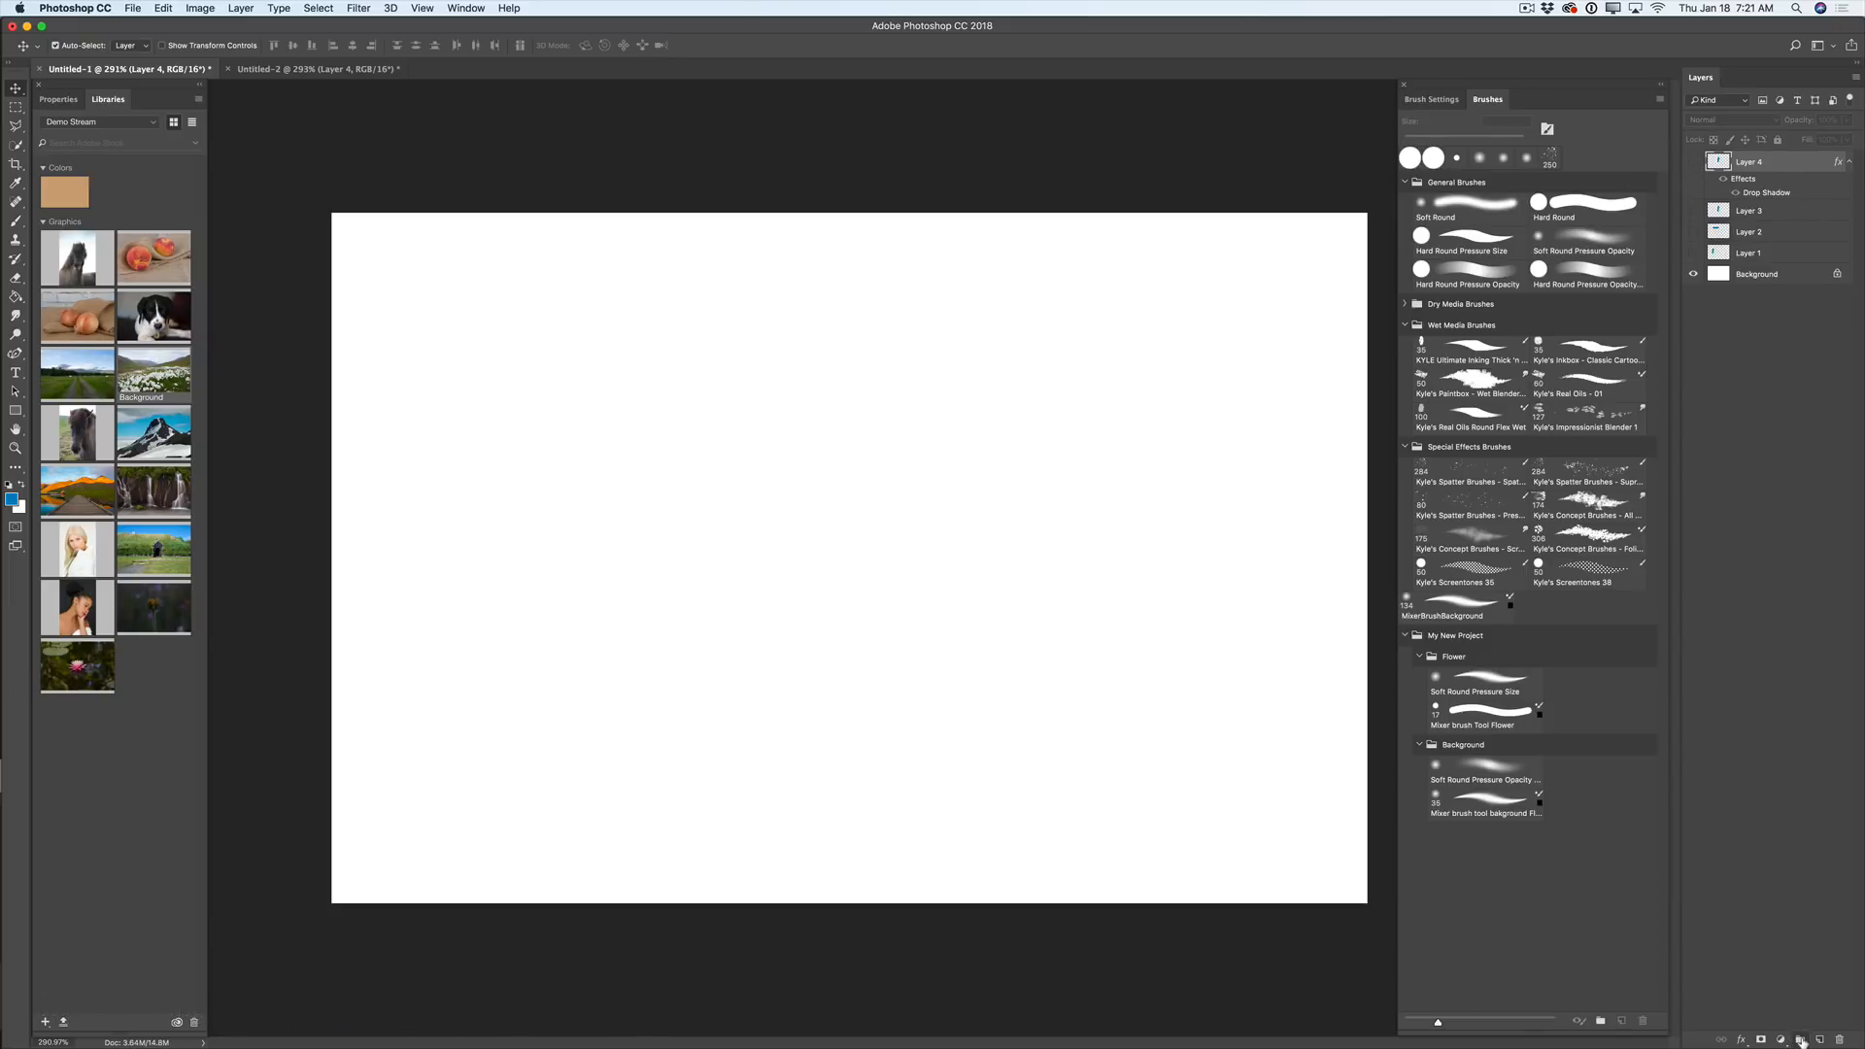
pyautogui.click(1802, 1040)
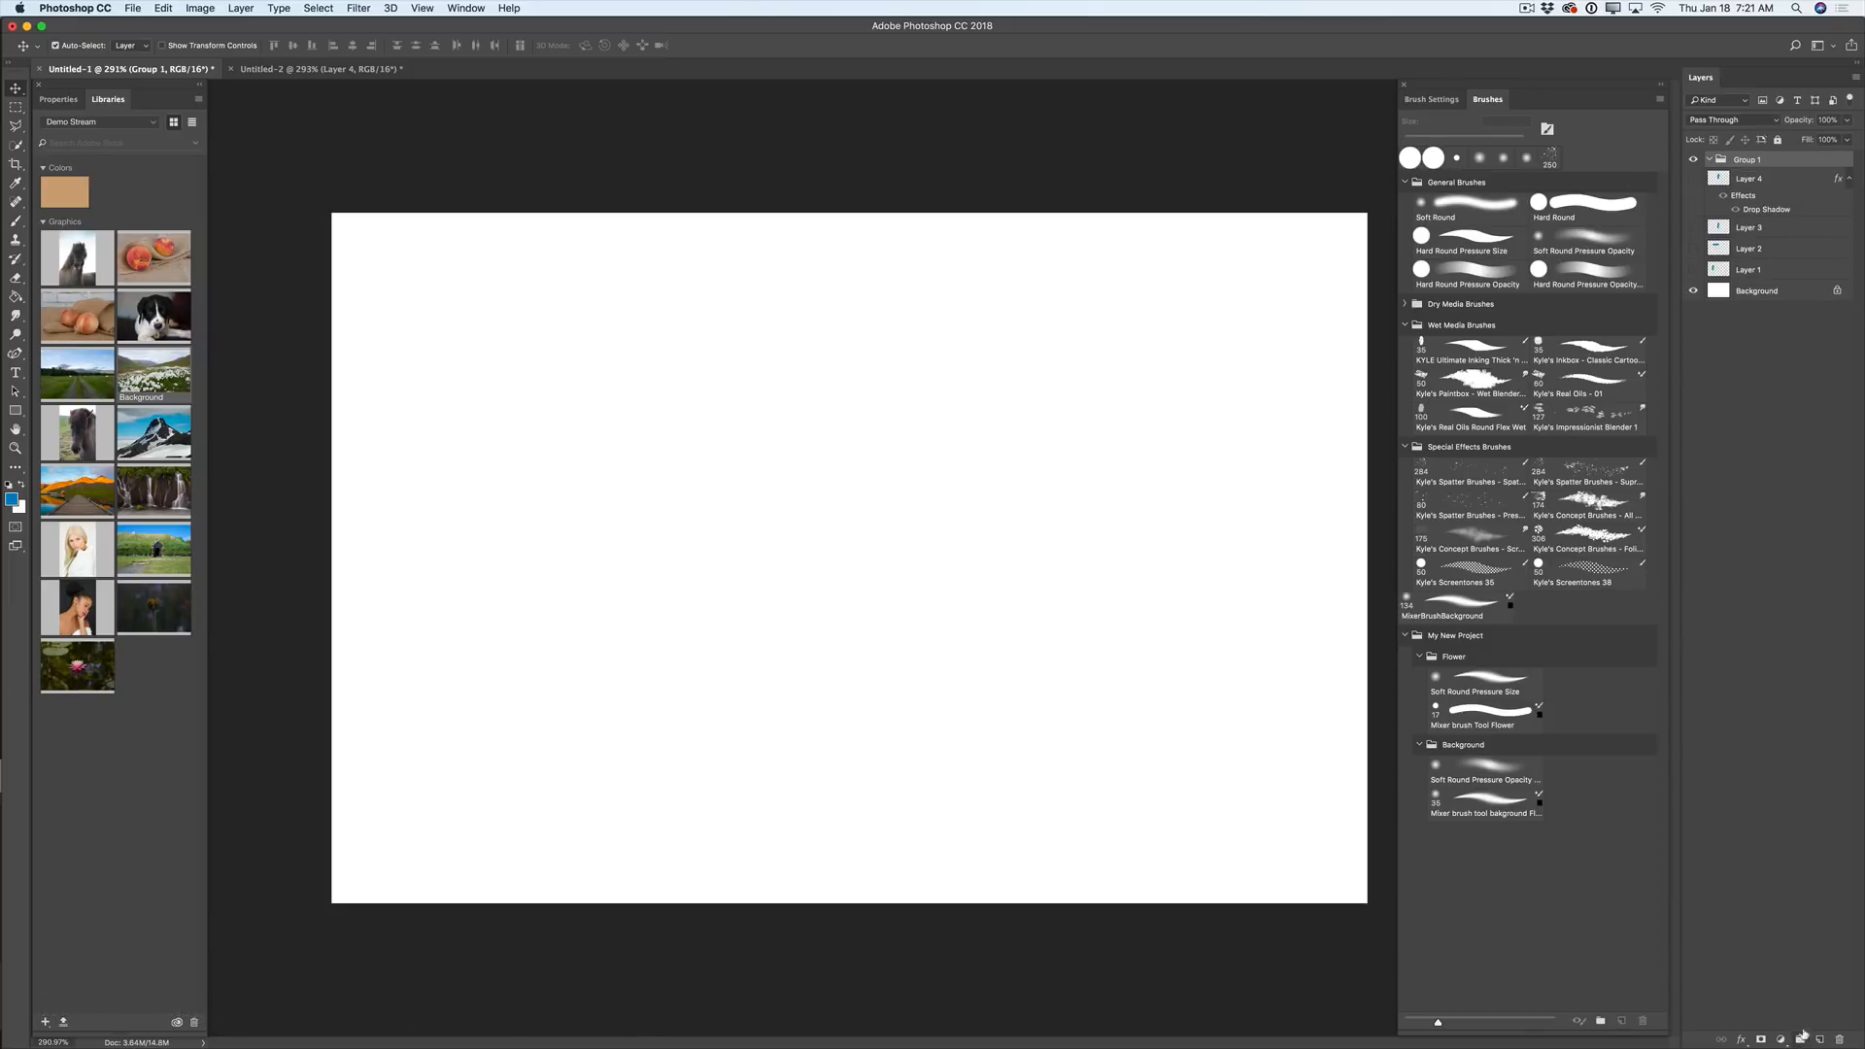
pyautogui.click(1746, 179)
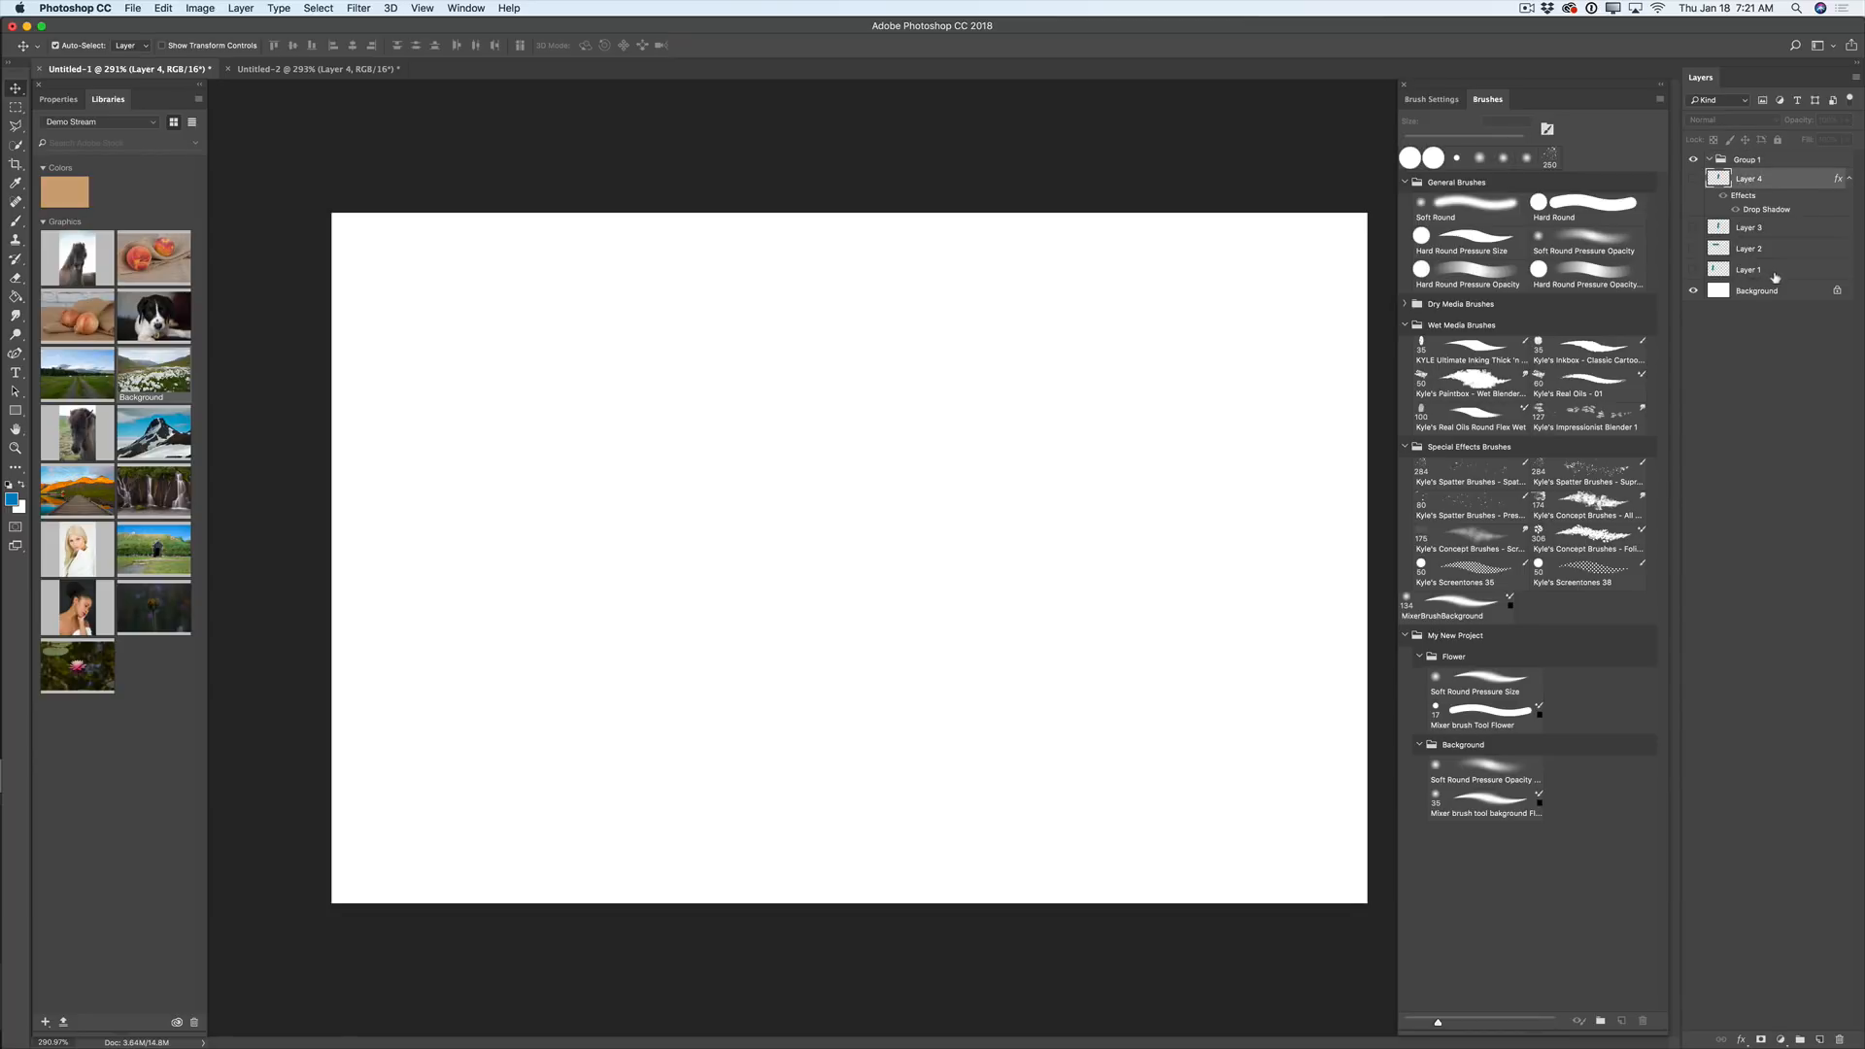
pyautogui.keyDown('shift'); pyautogui.click(1775, 277); pyautogui.keyUp('shift')
pyautogui.press('Delete')
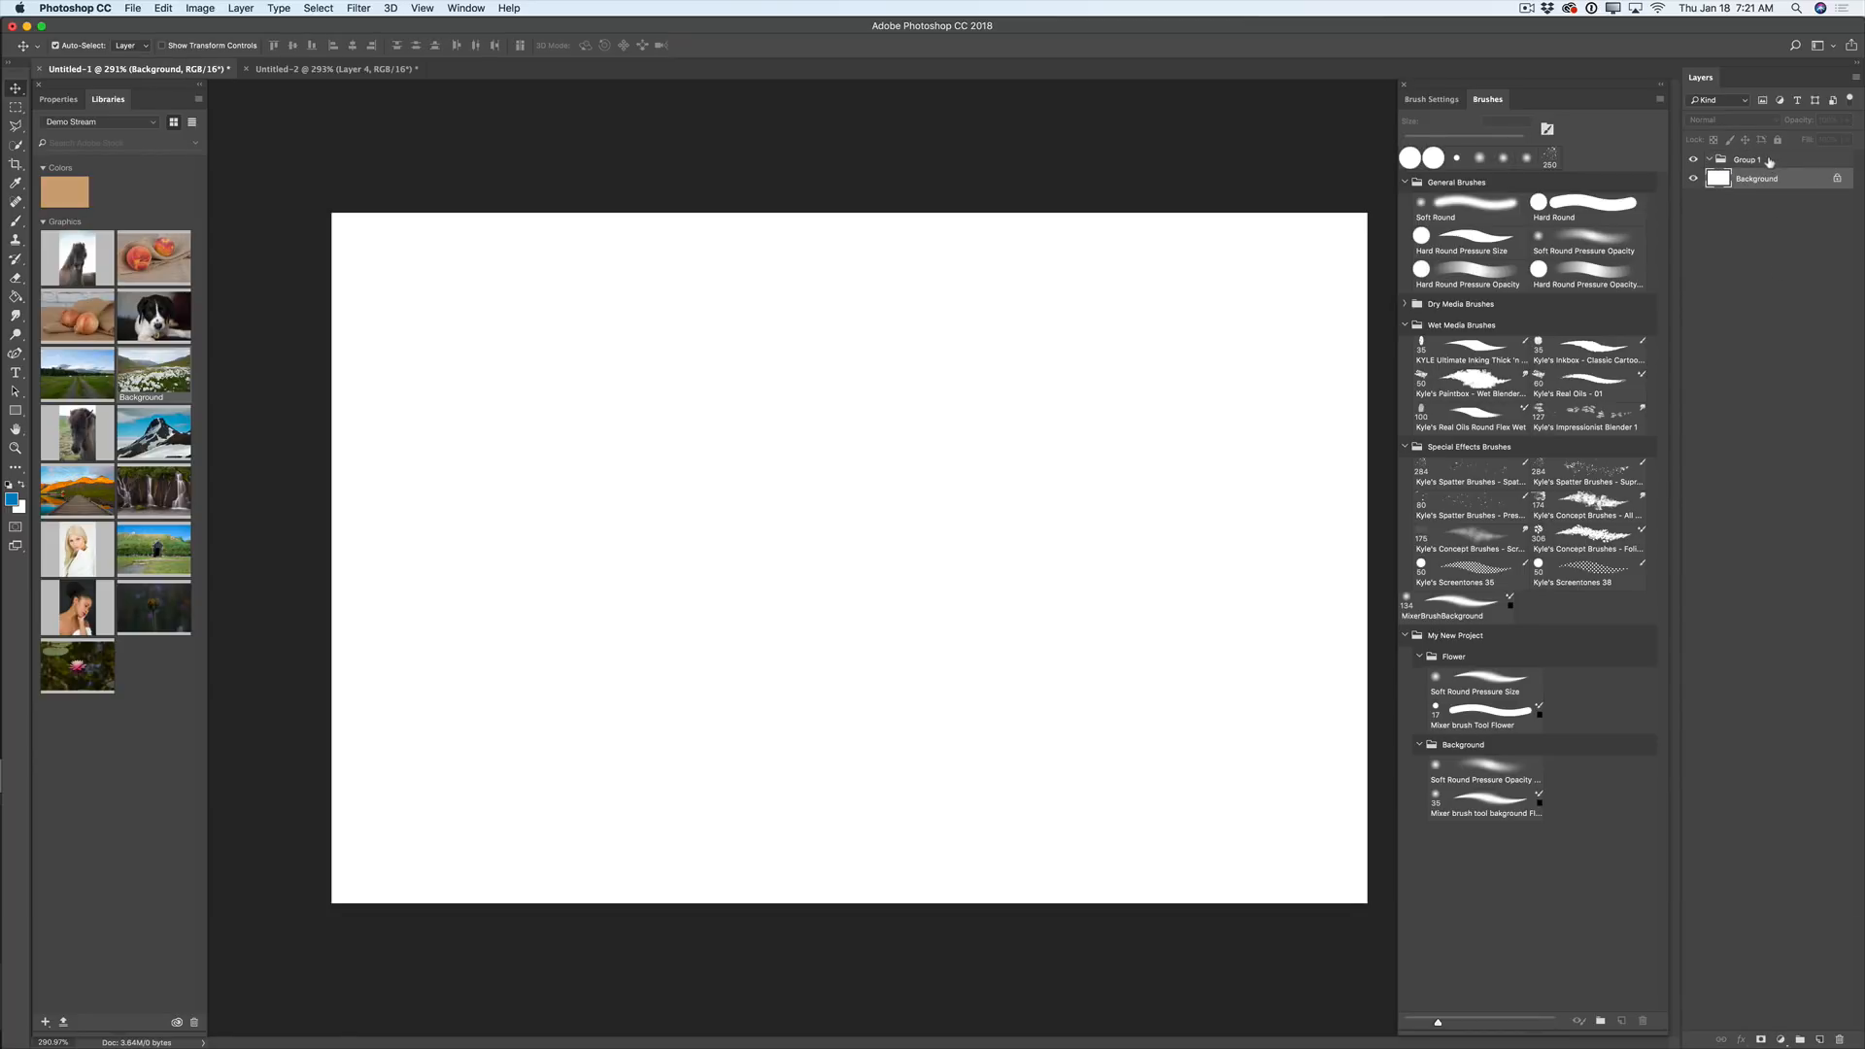
pyautogui.click(1769, 162)
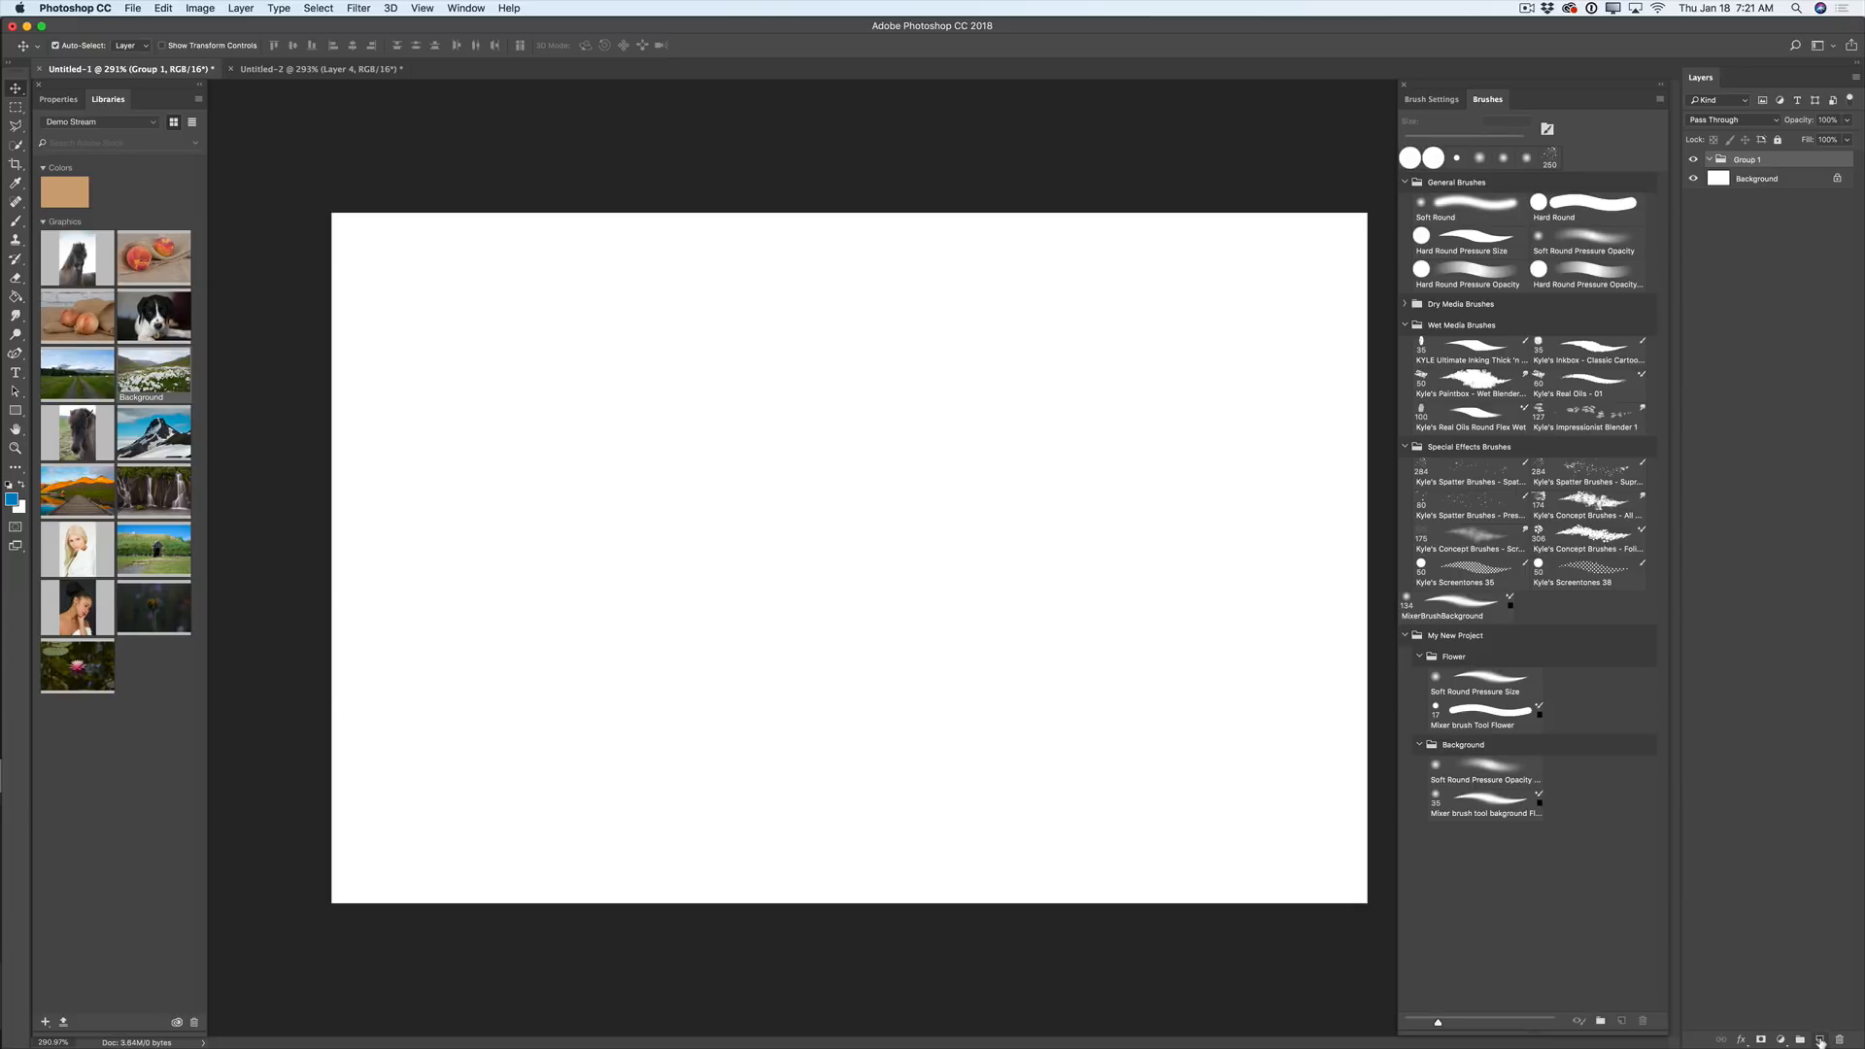
pyautogui.click(1820, 1041)
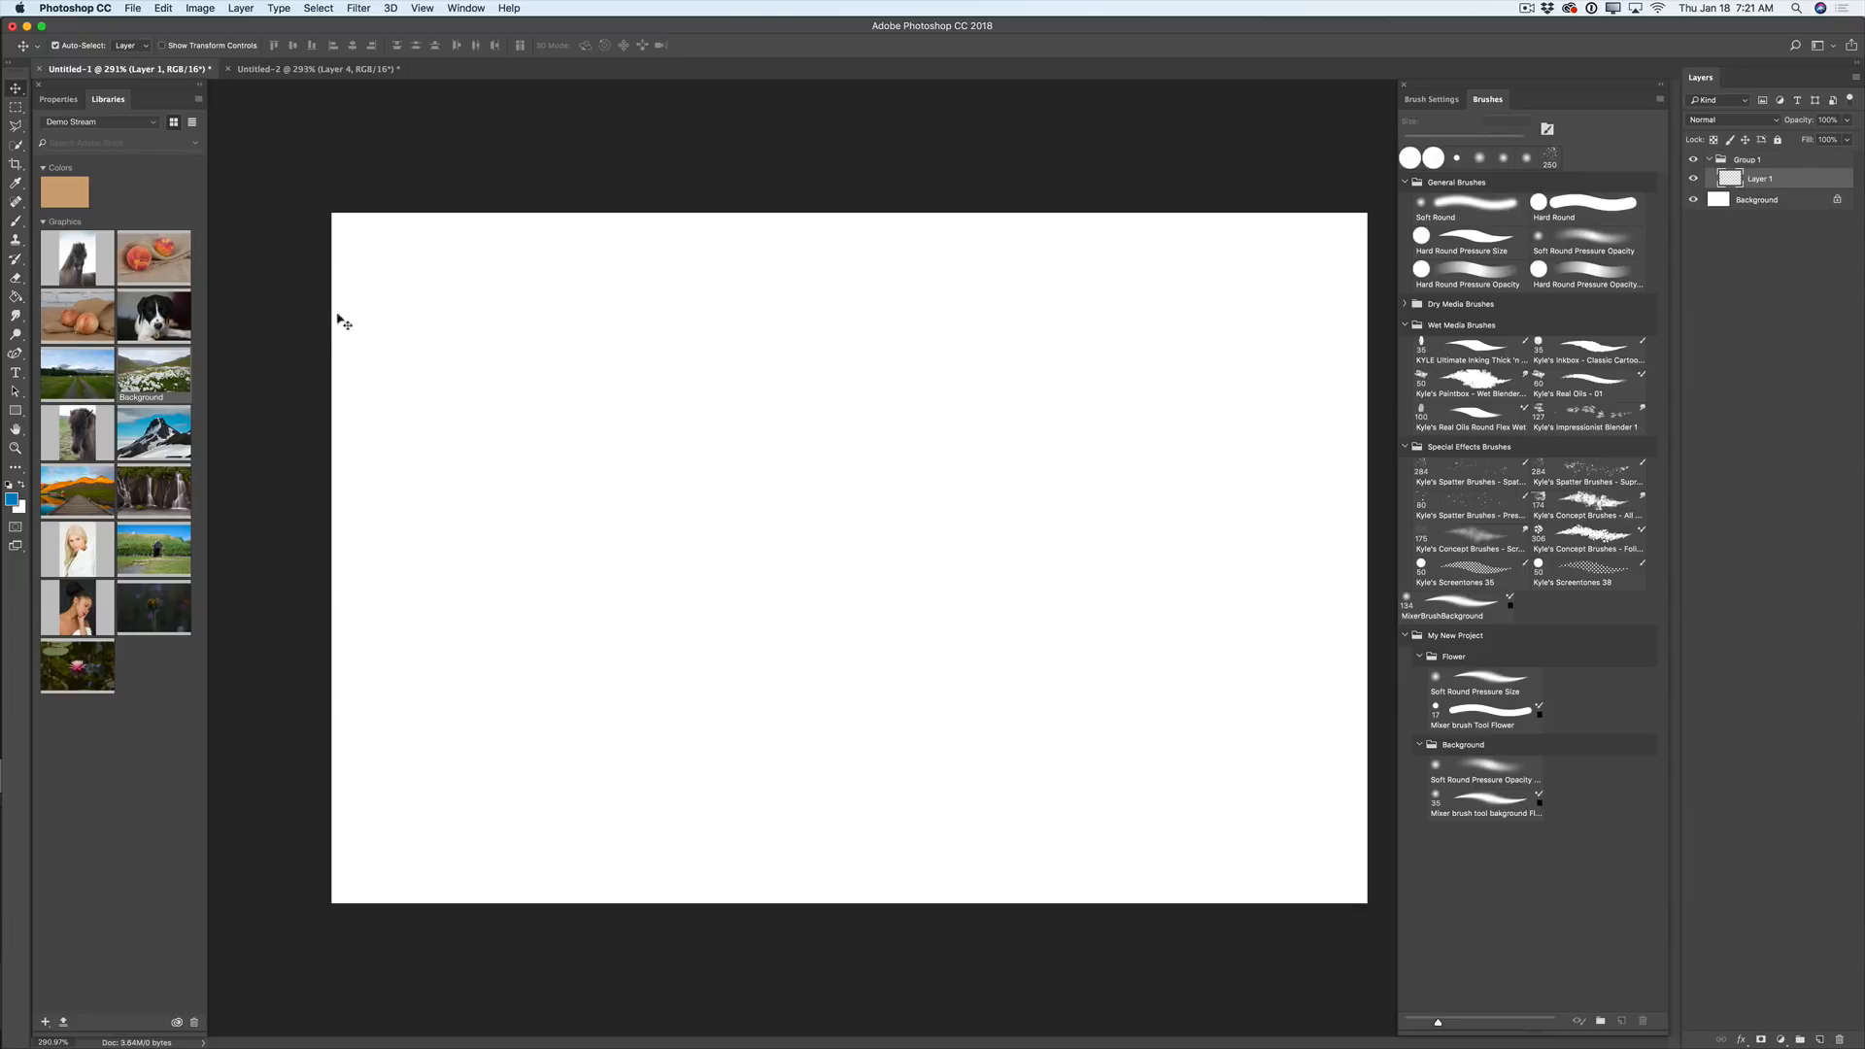
# - Paint thick blue looping brush strokes on Layer 1 and on a new Layer 2 in Group 1
pyautogui.press('b')
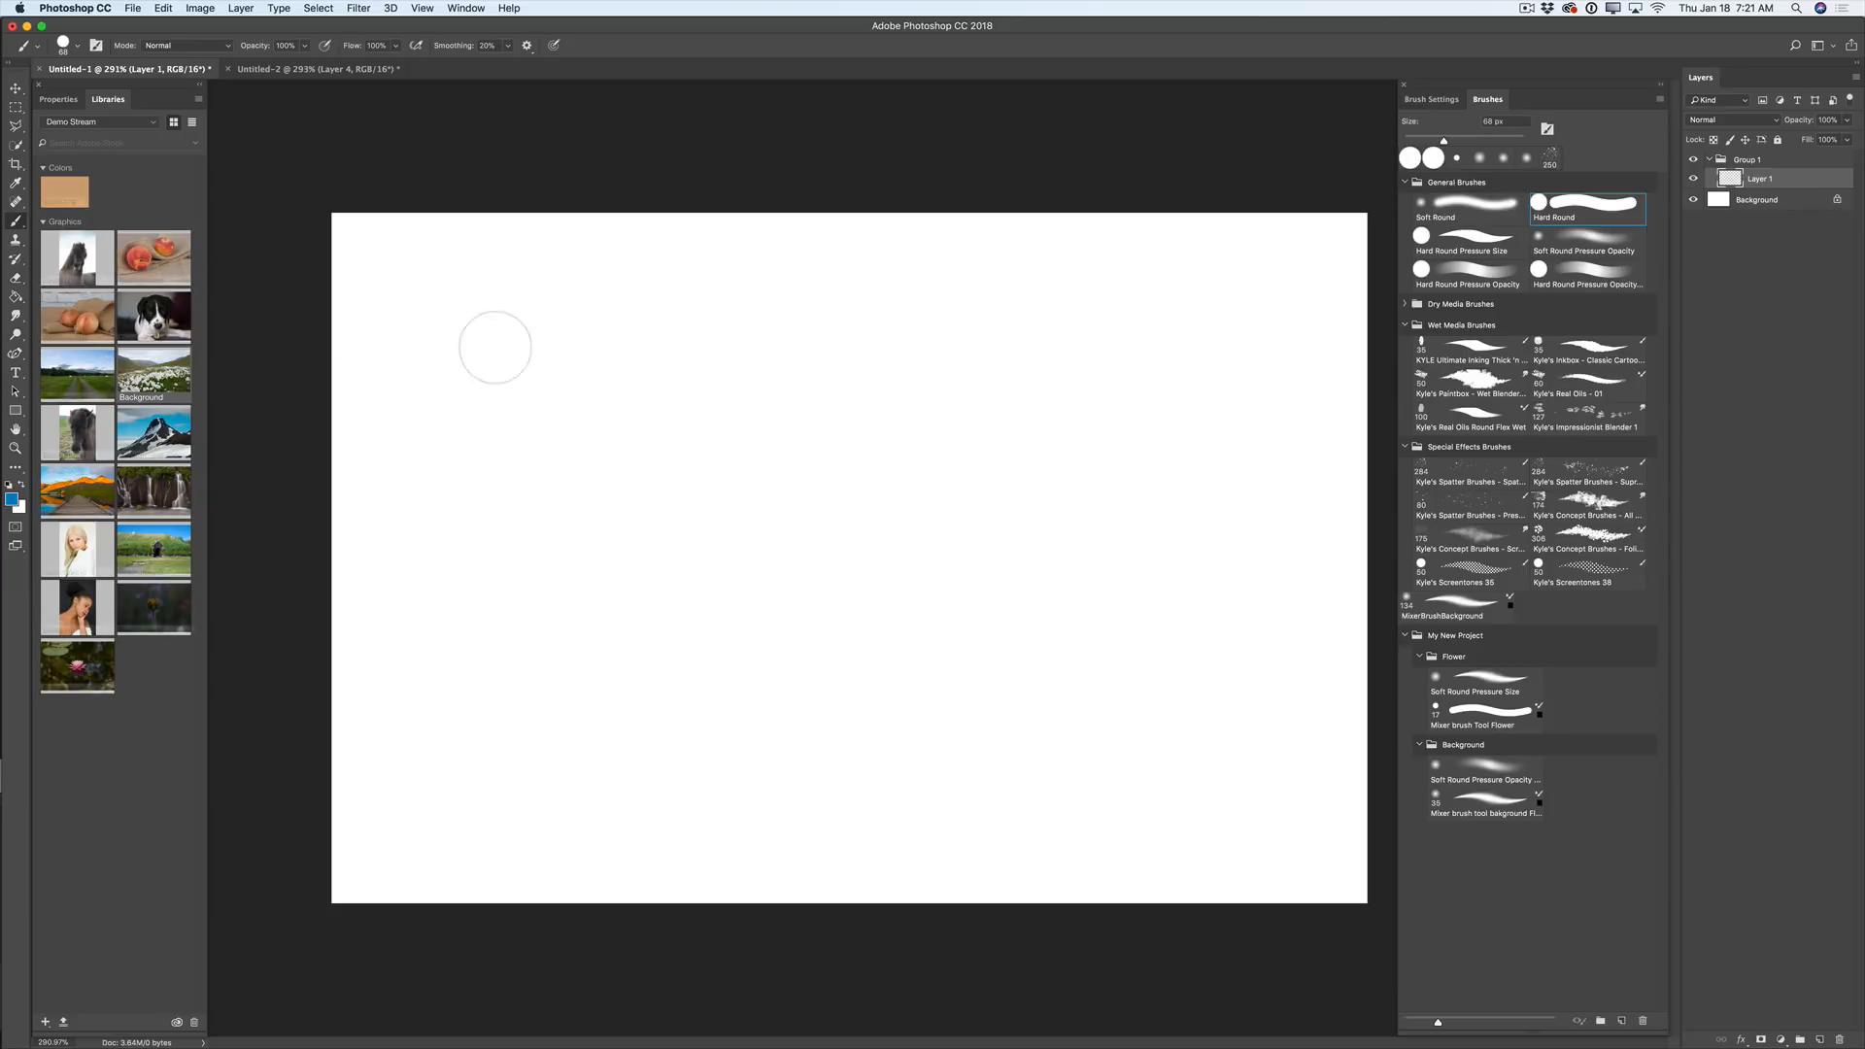
pyautogui.moveTo(676, 463)
pyautogui.mouseDown()
pyautogui.moveTo(731, 412)
pyautogui.moveTo(715, 557)
pyautogui.moveTo(895, 443)
pyautogui.moveTo(1032, 545)
pyautogui.moveTo(1076, 503)
pyautogui.moveTo(1139, 542)
pyautogui.moveTo(1176, 532)
pyautogui.moveTo(885, 602)
pyautogui.moveTo(778, 519)
pyautogui.moveTo(735, 568)
pyautogui.moveTo(739, 609)
pyautogui.moveTo(816, 622)
pyautogui.mouseUp()
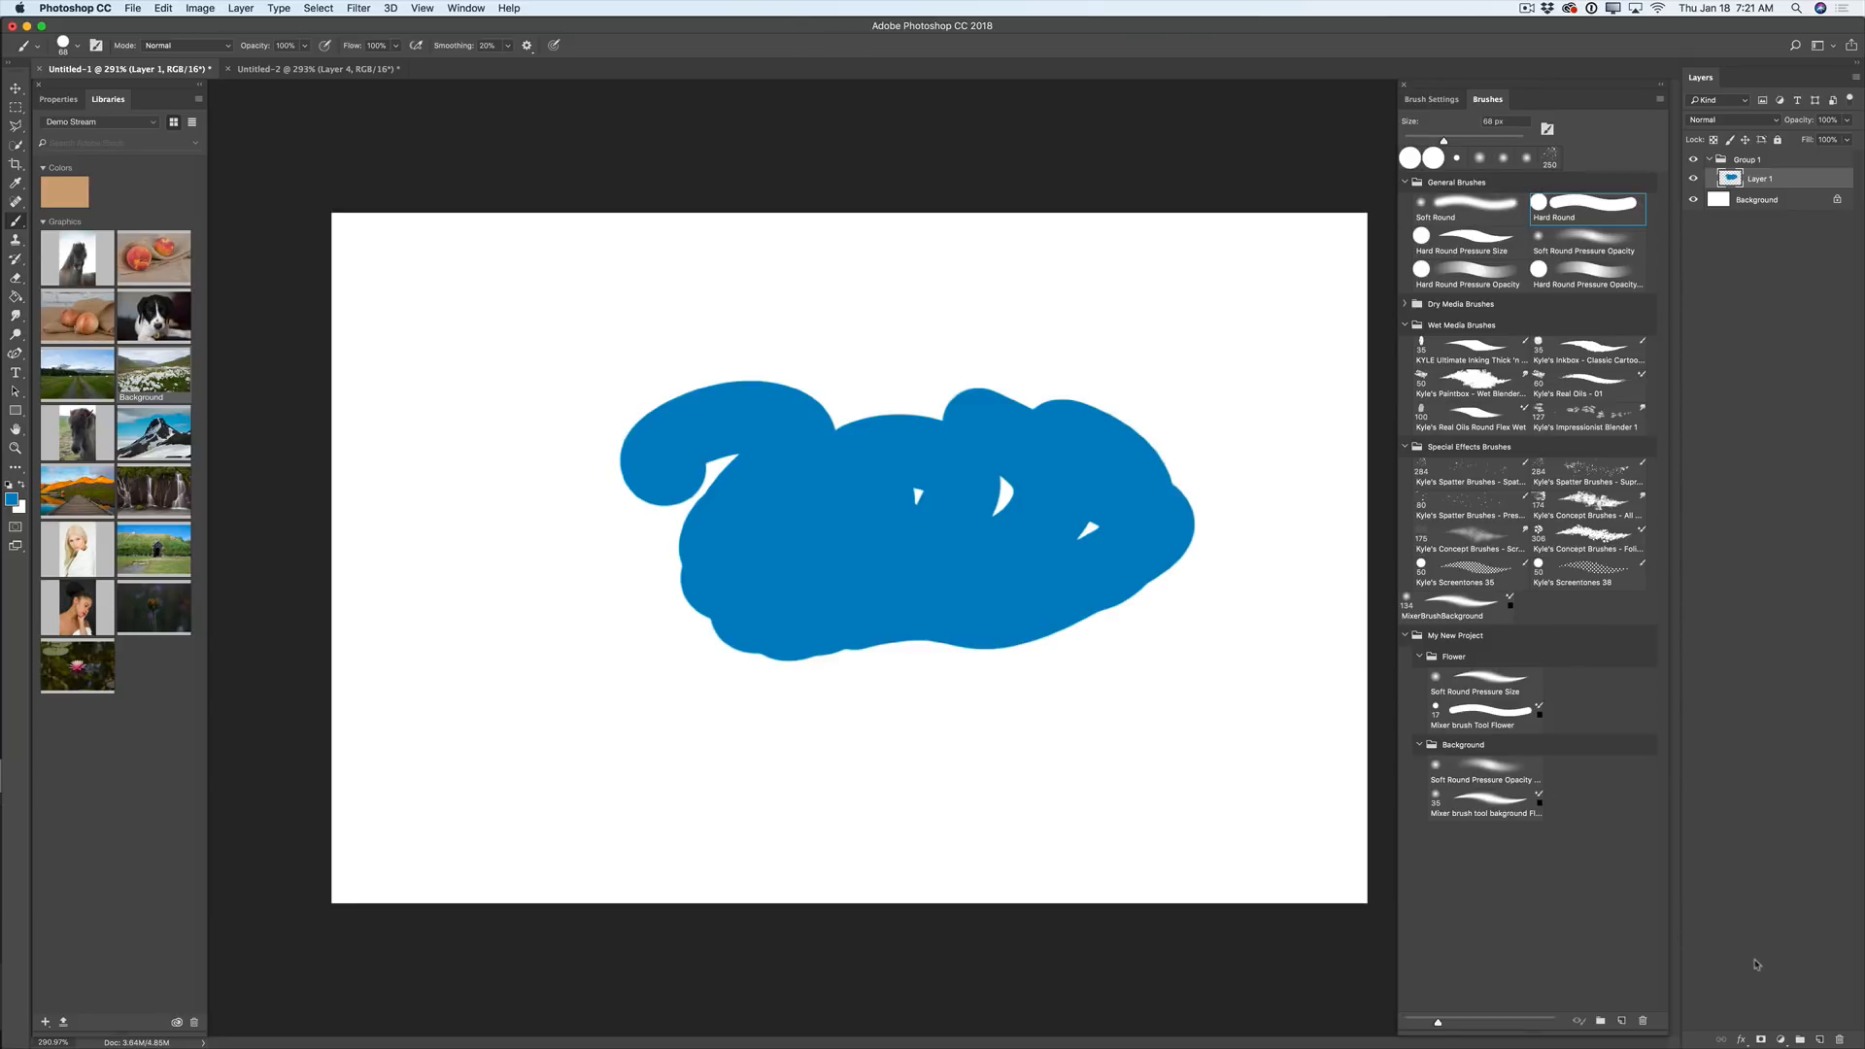
pyautogui.click(1819, 1042)
pyautogui.moveTo(573, 631)
pyautogui.mouseDown()
pyautogui.moveTo(502, 626)
pyautogui.moveTo(501, 491)
pyautogui.moveTo(642, 636)
pyautogui.moveTo(613, 716)
pyautogui.moveTo(959, 724)
pyautogui.moveTo(1127, 661)
pyautogui.mouseUp()
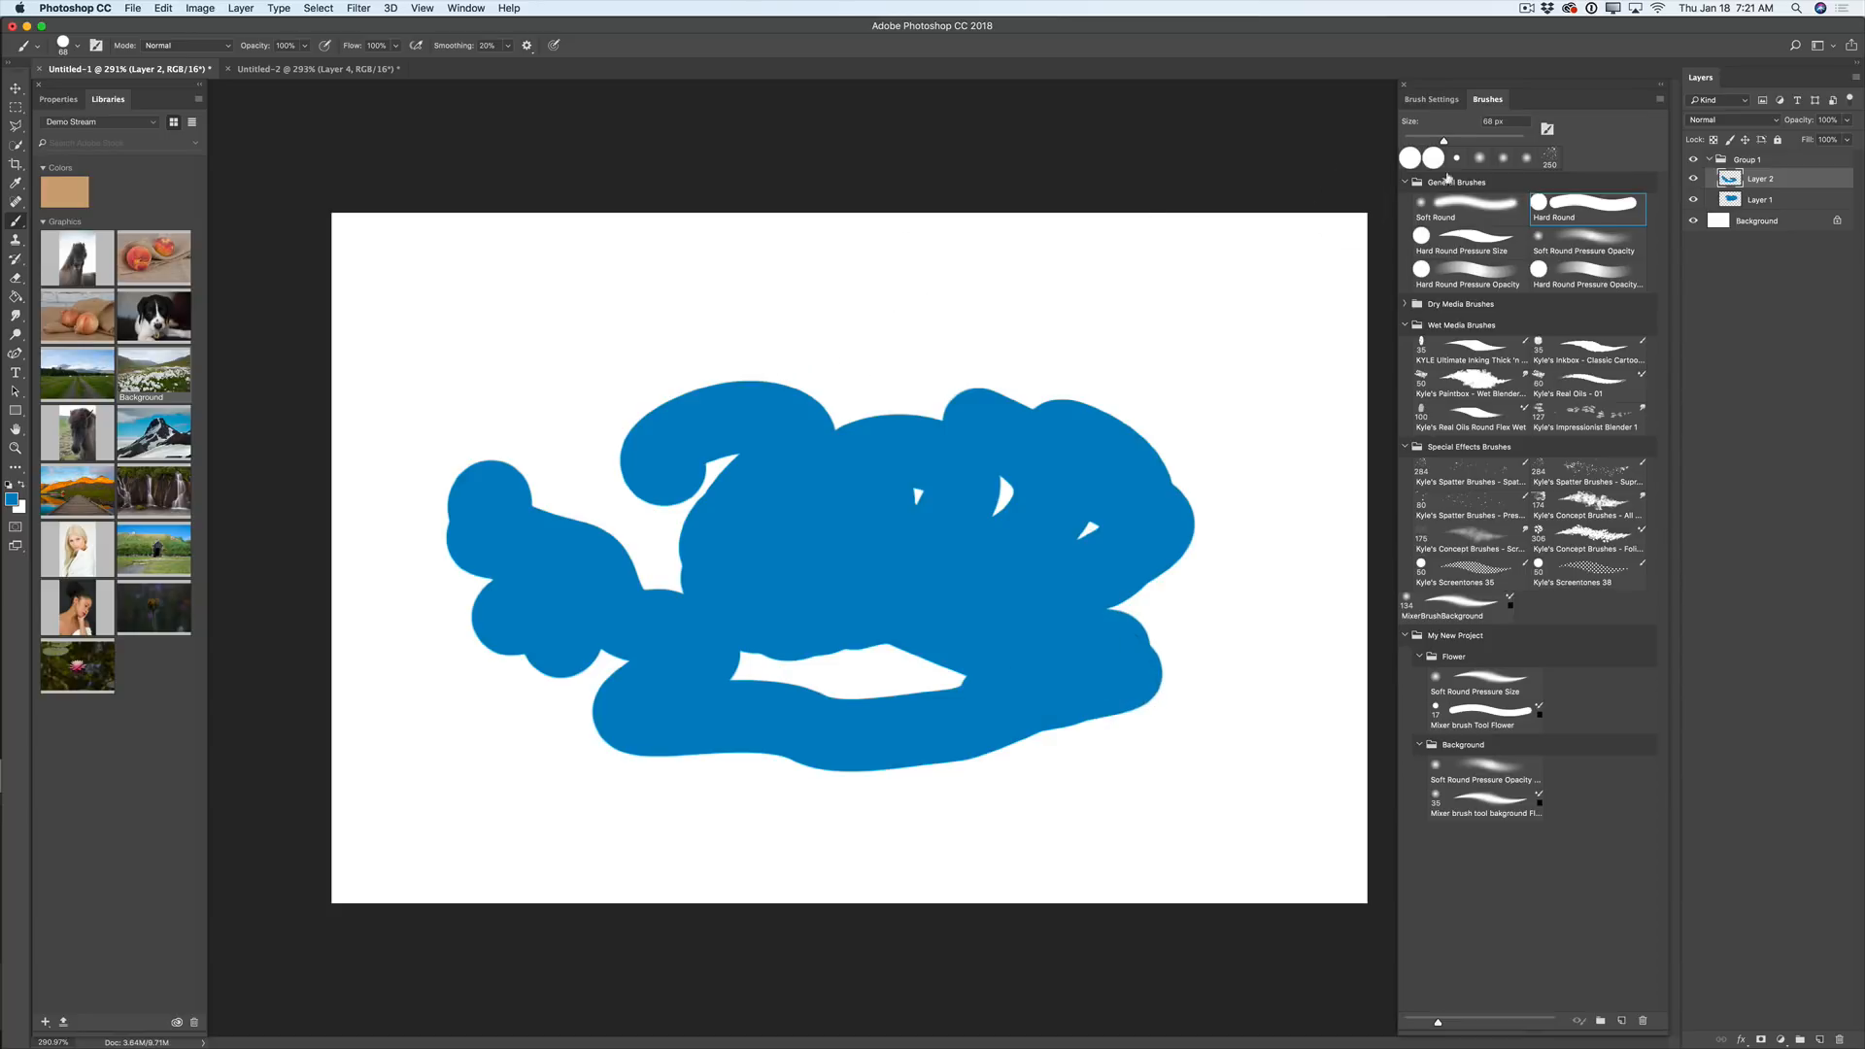
pyautogui.click(1773, 160)
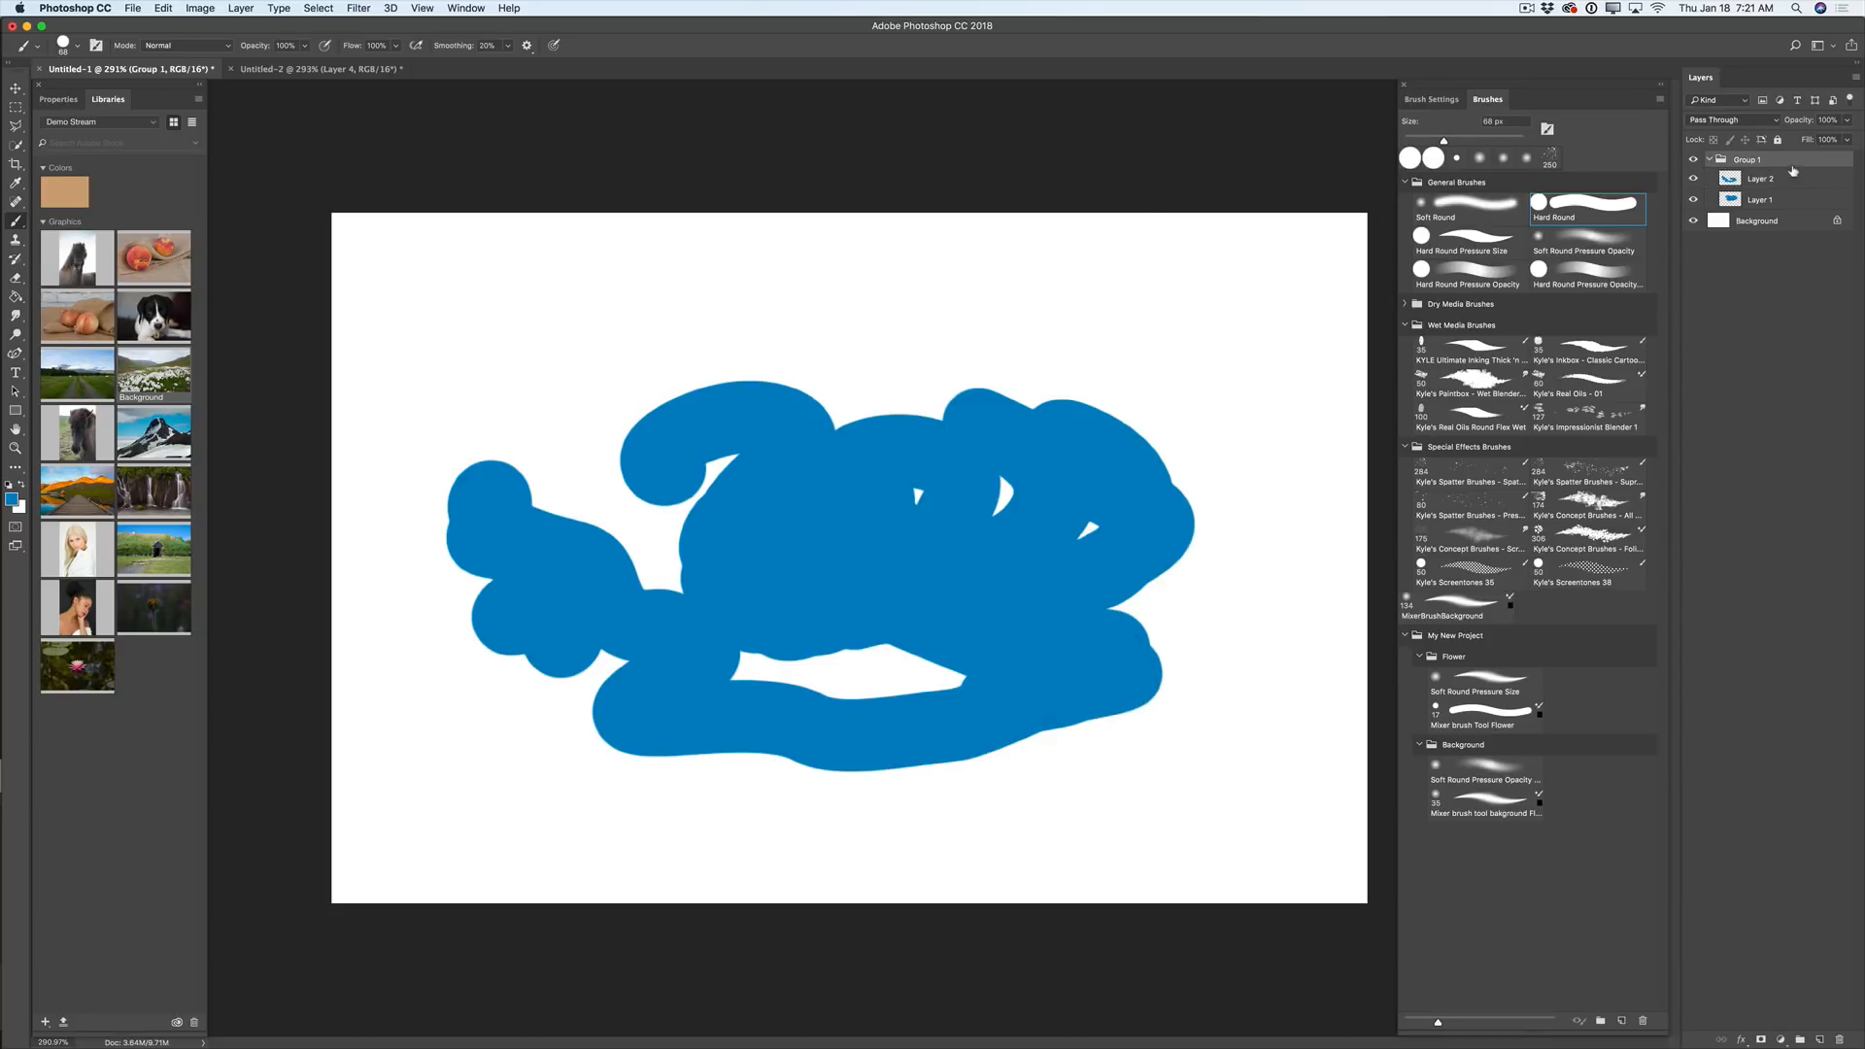
# - Copy Group 1 and paste it into Untitled-2, with that document's Layer 4 hidden
pyautogui.click(163, 9)
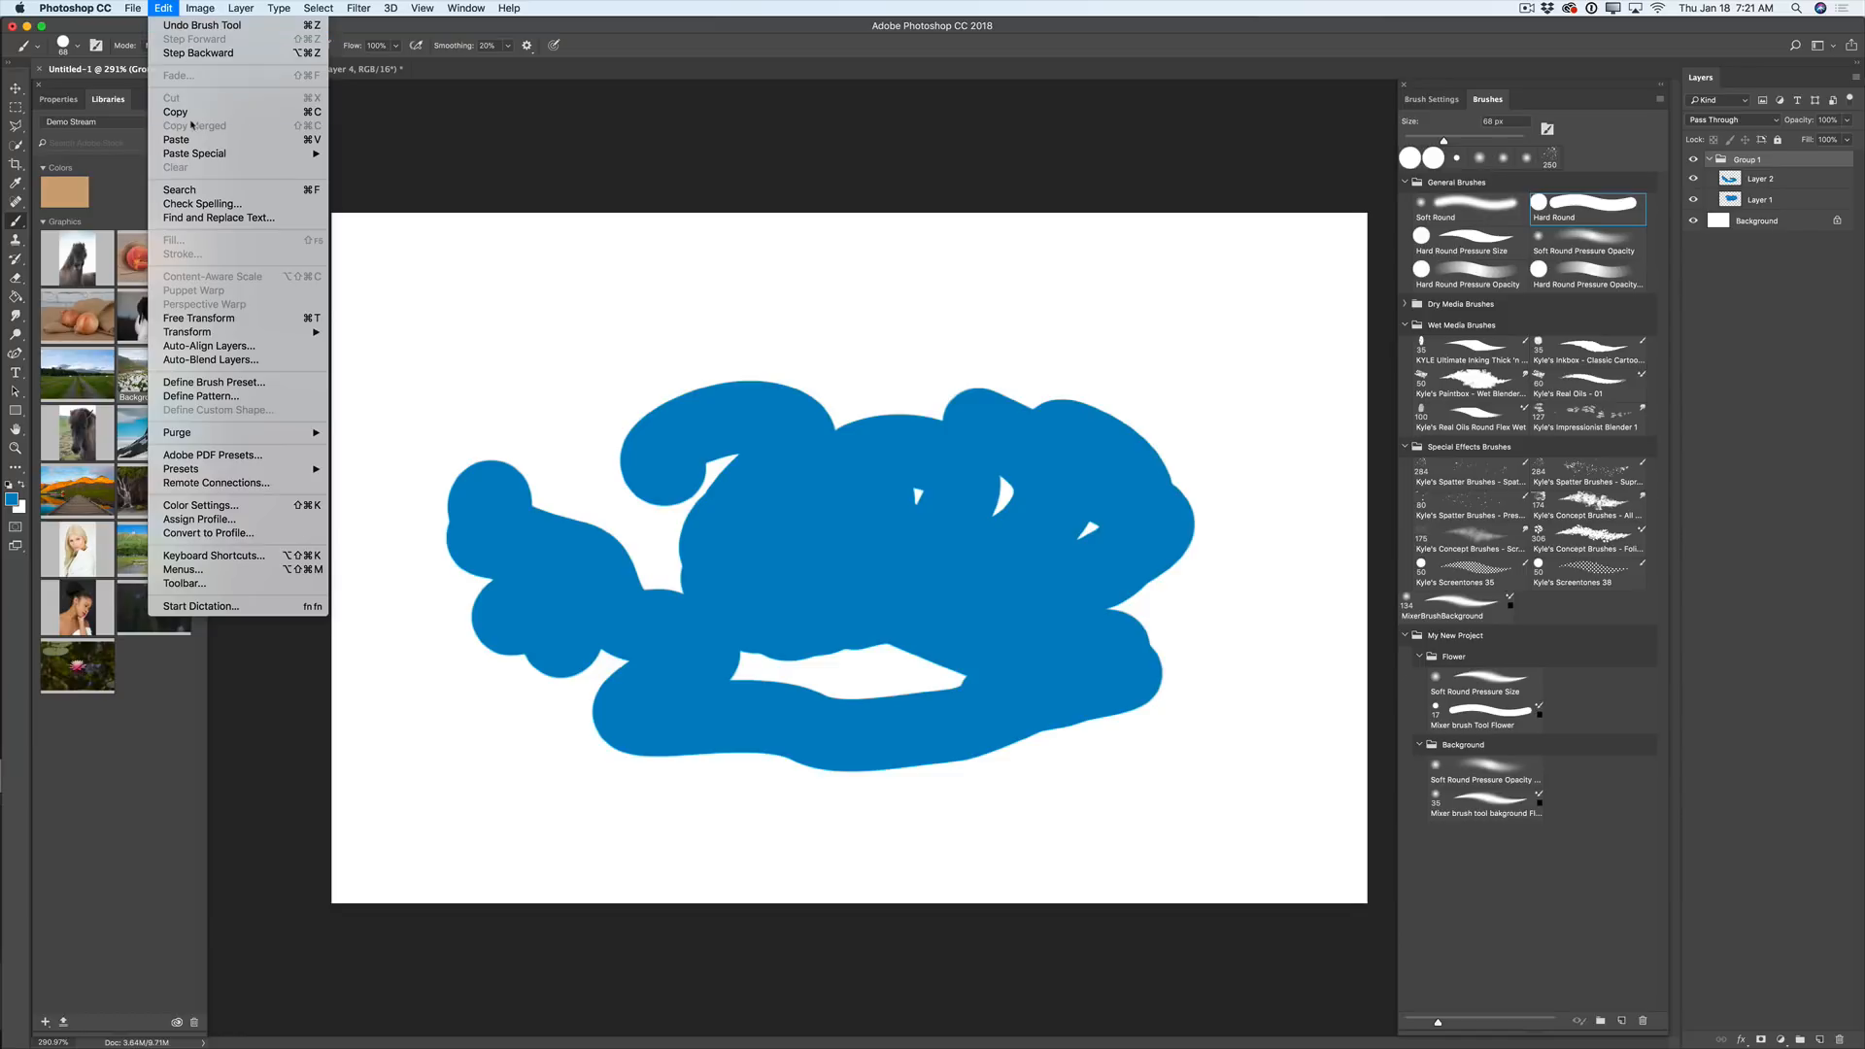
pyautogui.click(194, 113)
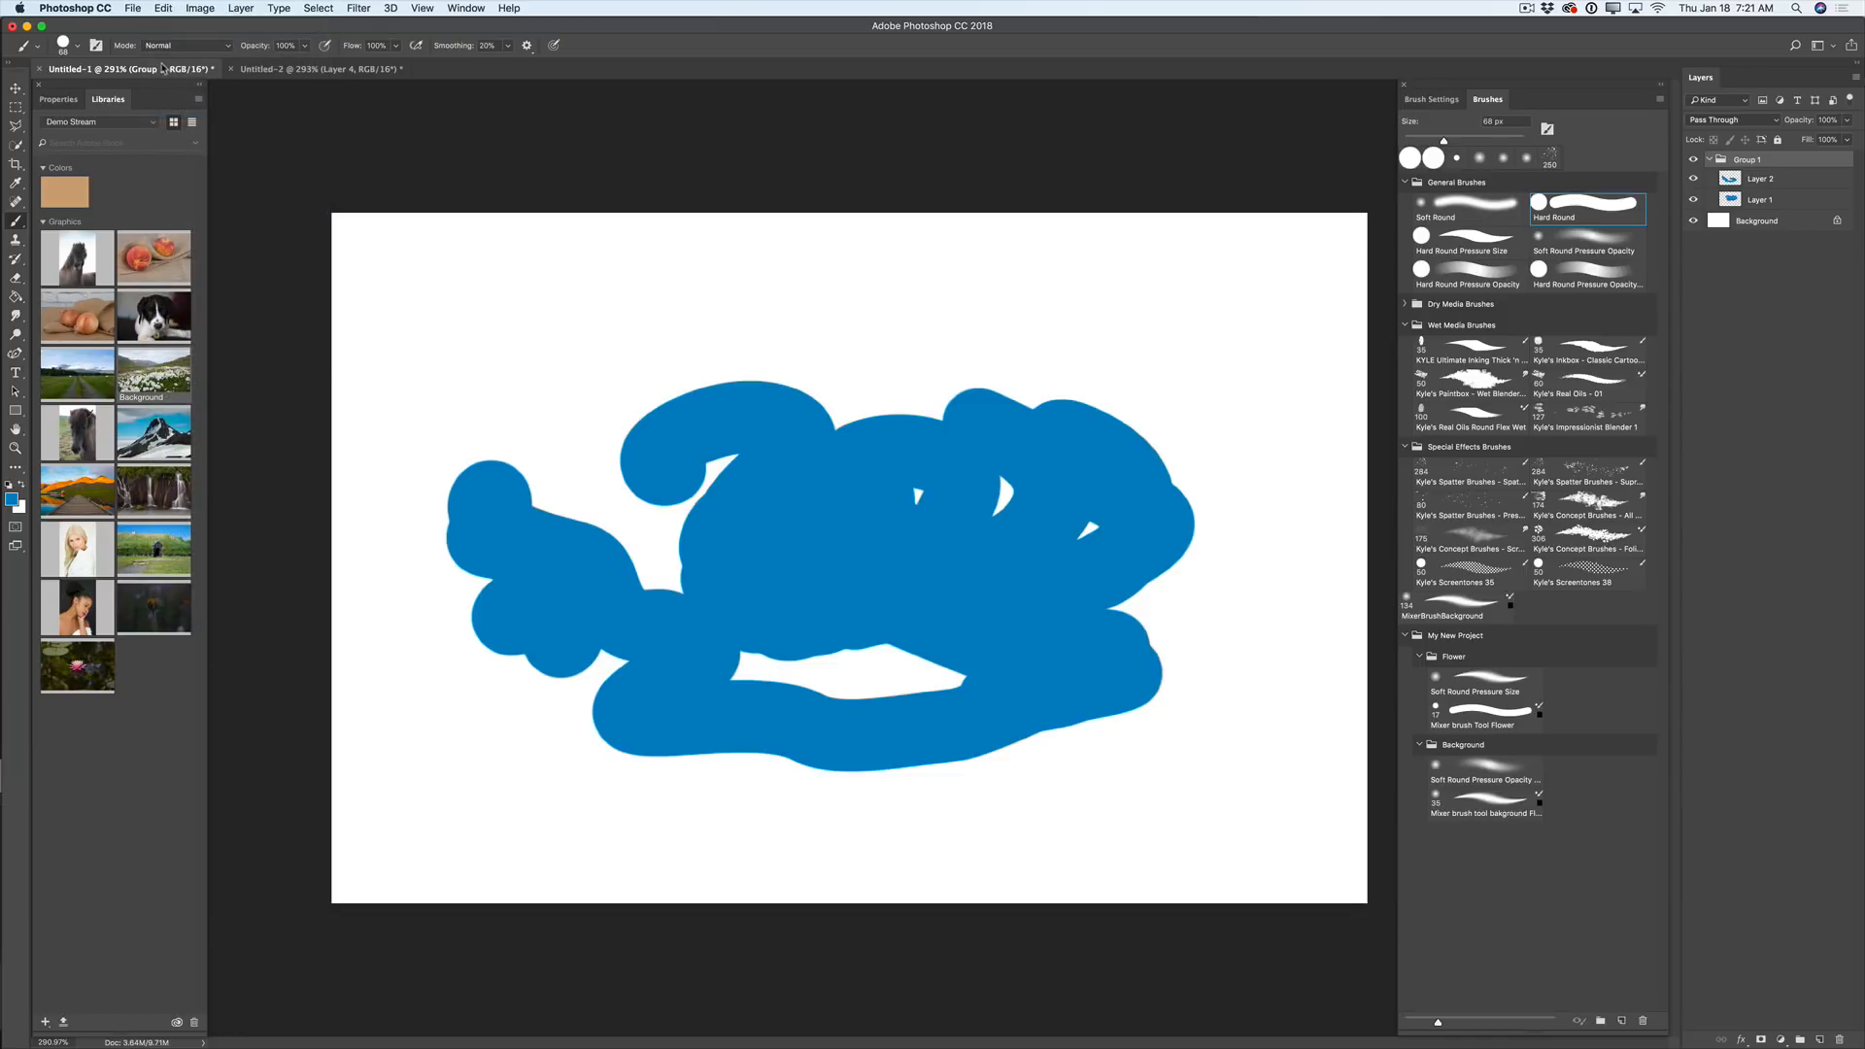
pyautogui.click(301, 69)
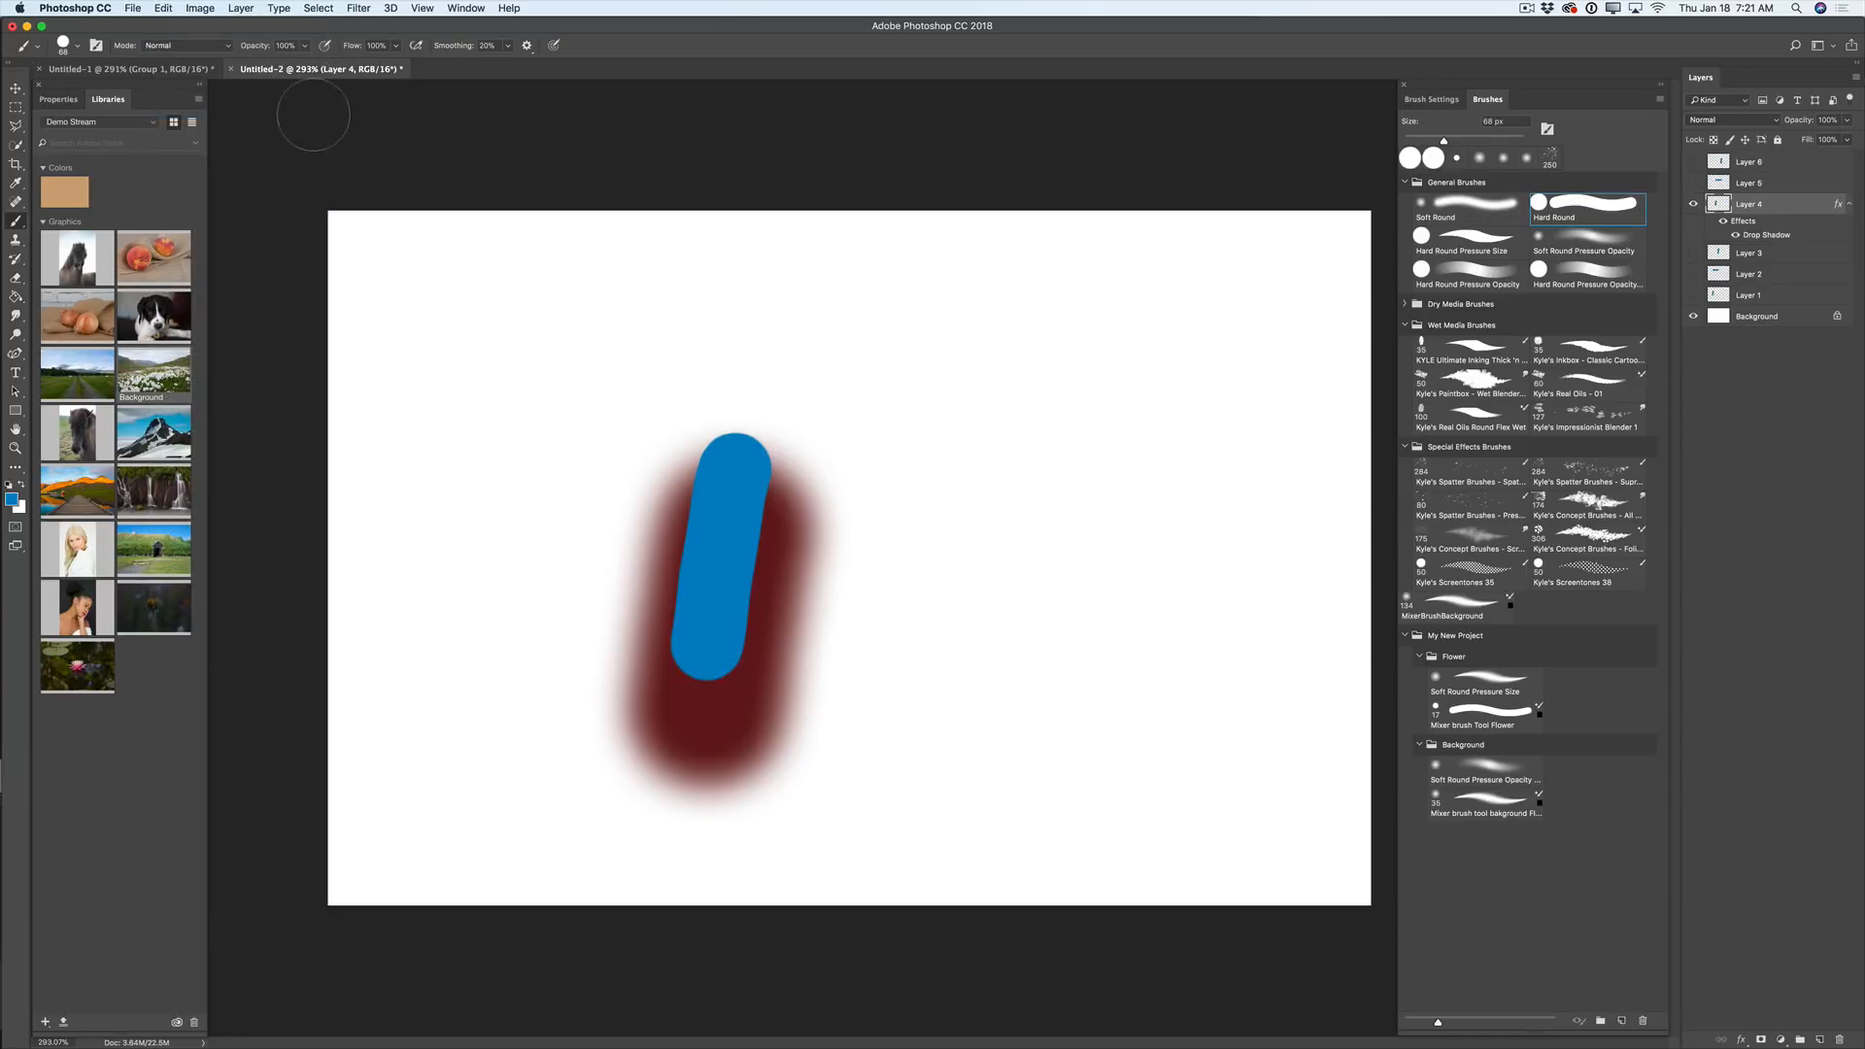
pyautogui.click(1693, 204)
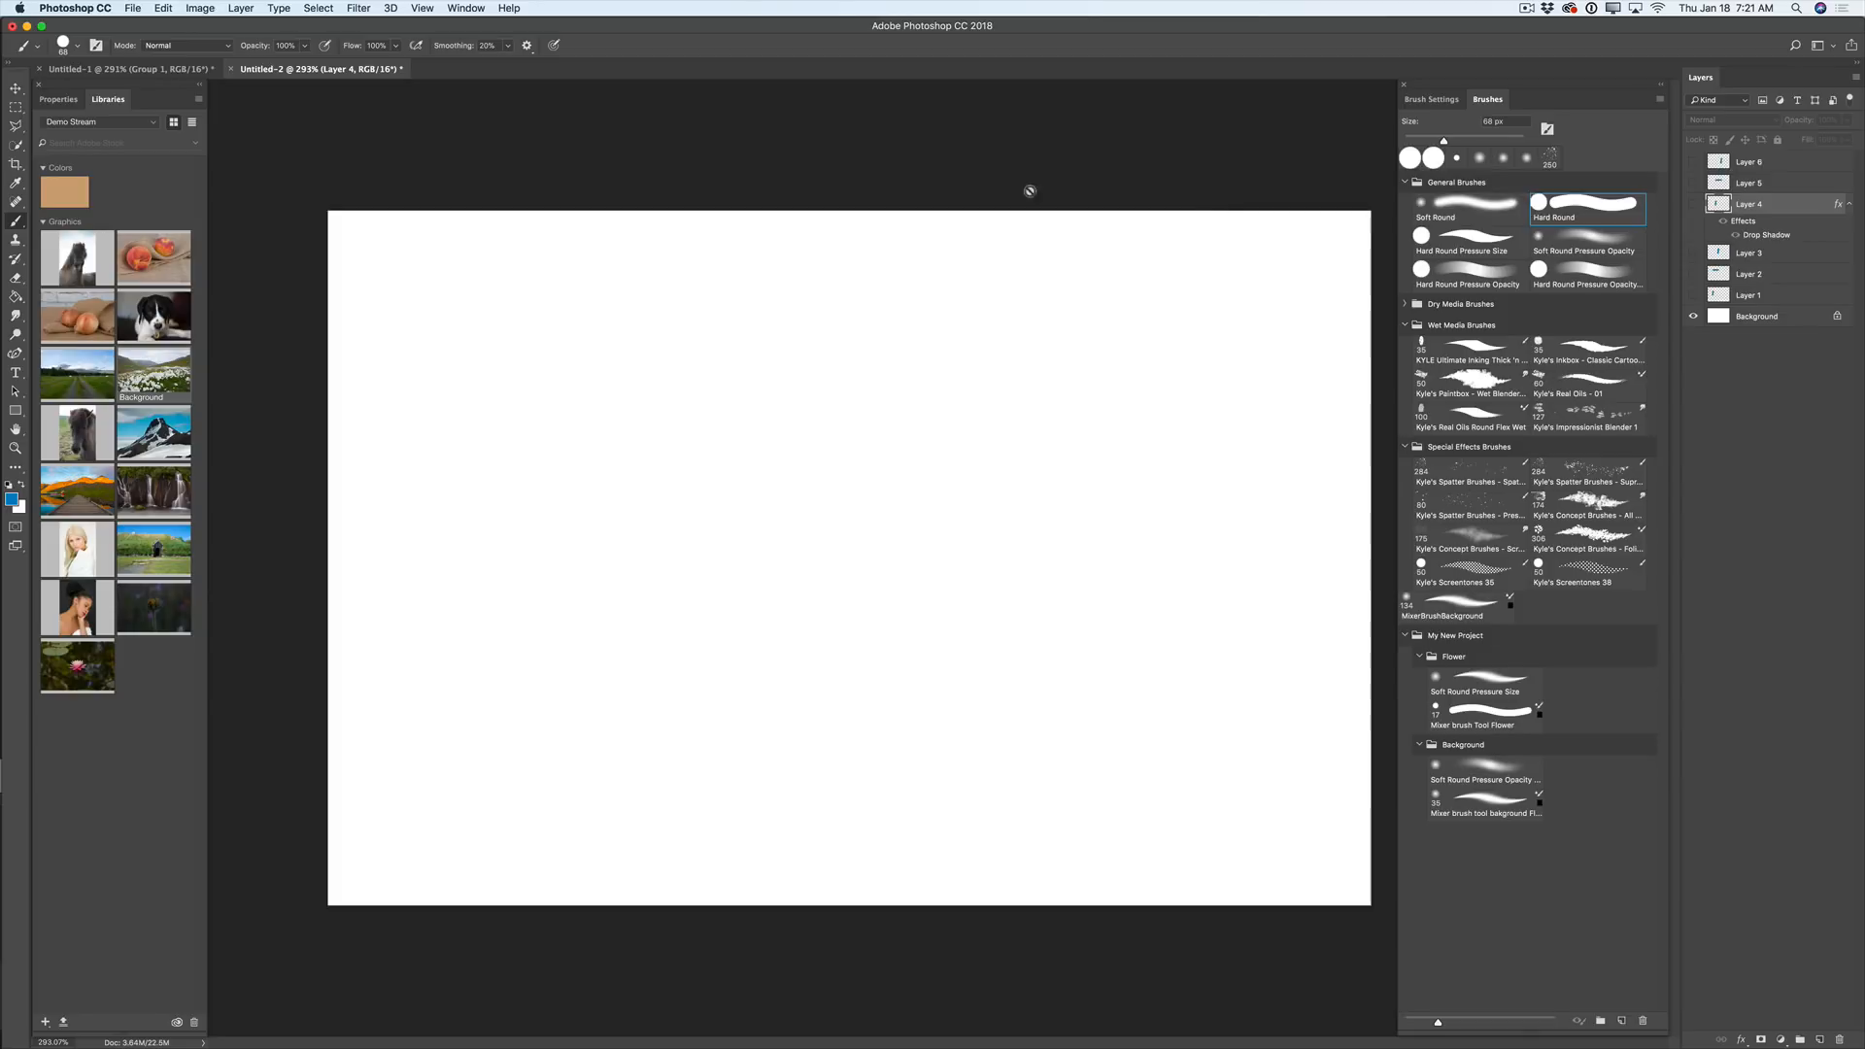
pyautogui.click(163, 9)
pyautogui.click(198, 146)
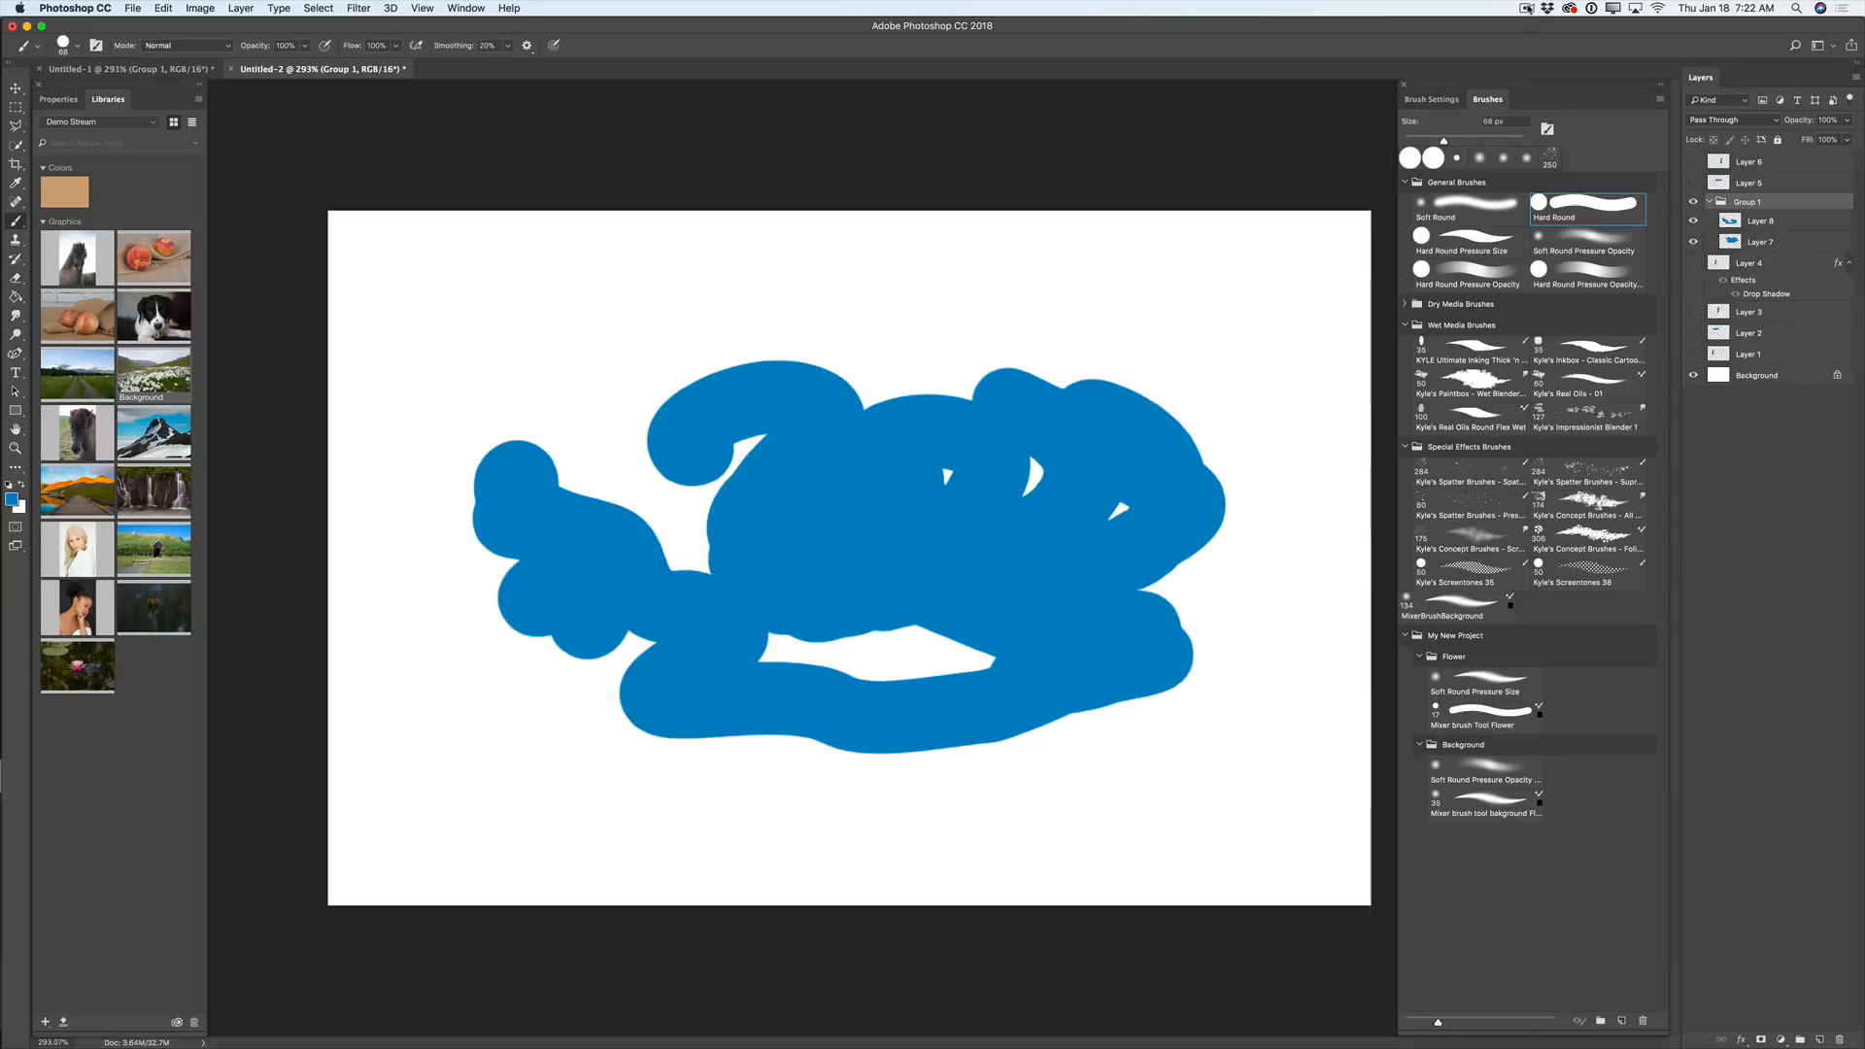
pyautogui.click(1527, 9)
# - Delete every layer and group in Untitled-2, leaving only the blank white Background layer
pyautogui.click(1554, 41)
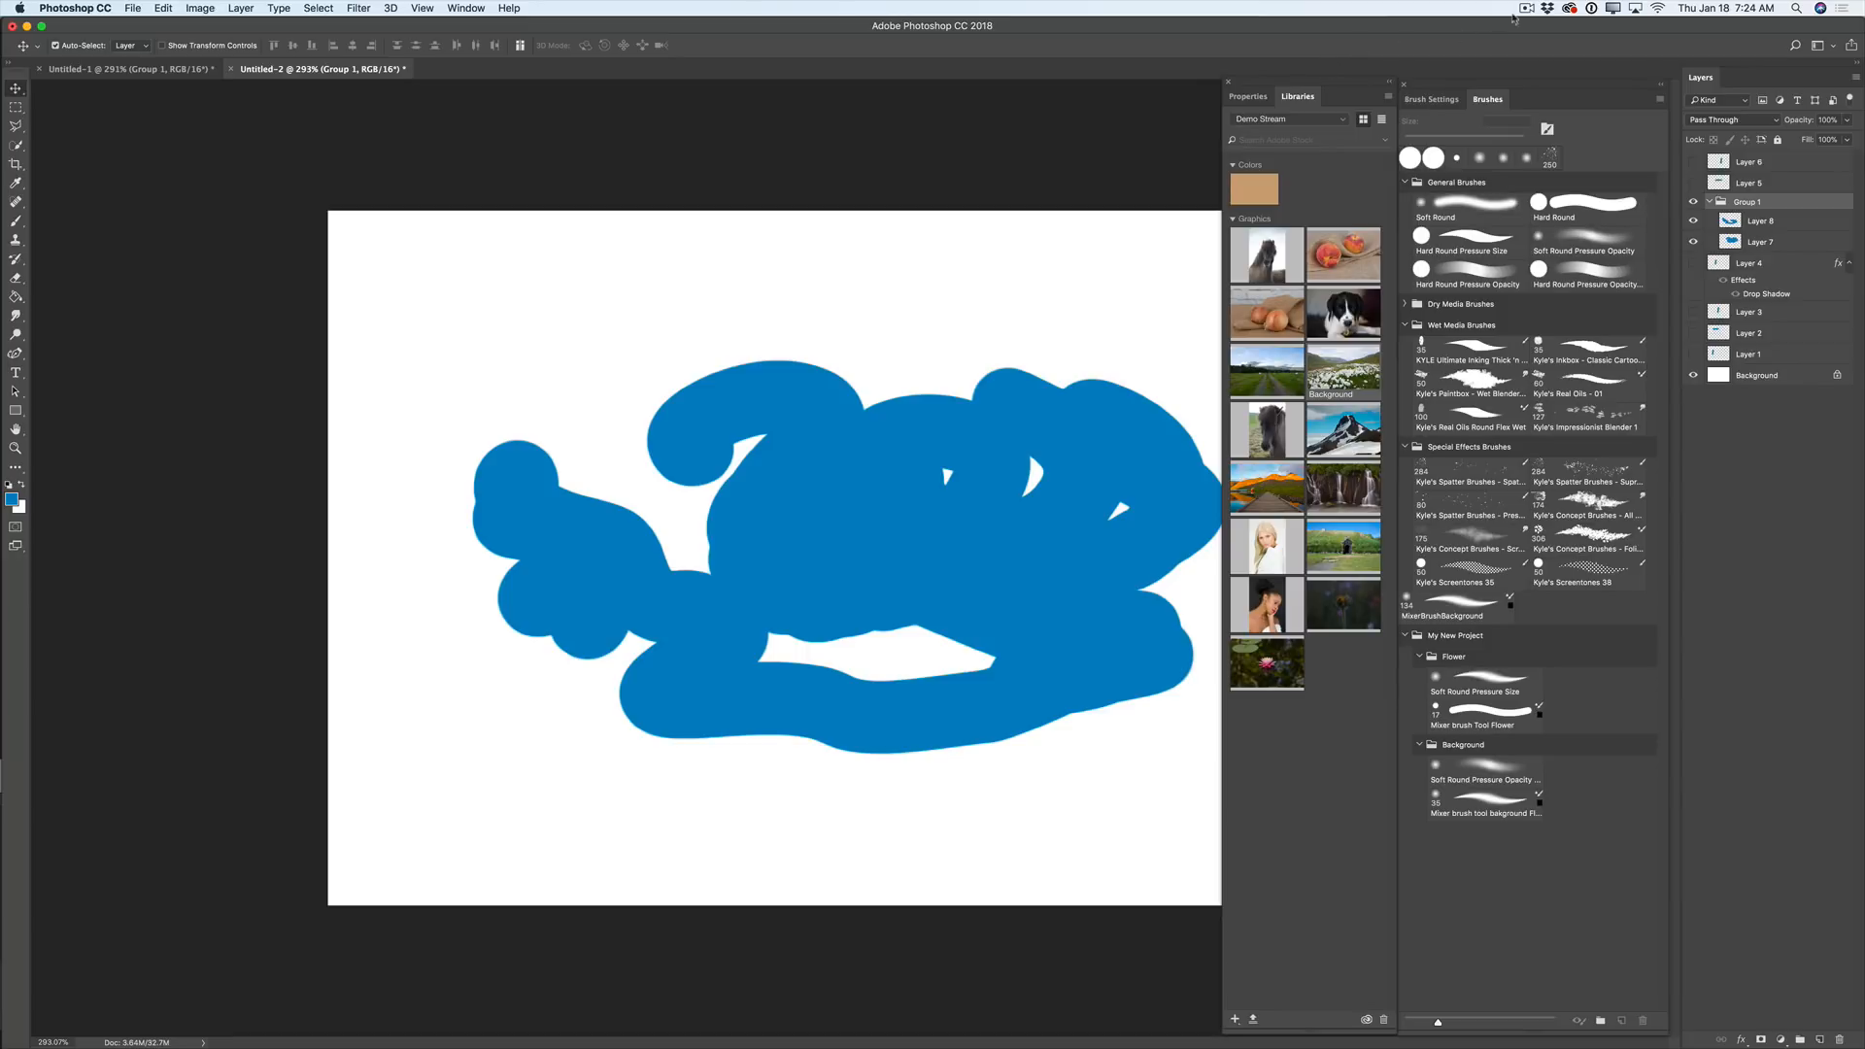
pyautogui.click(1526, 9)
pyautogui.click(1543, 40)
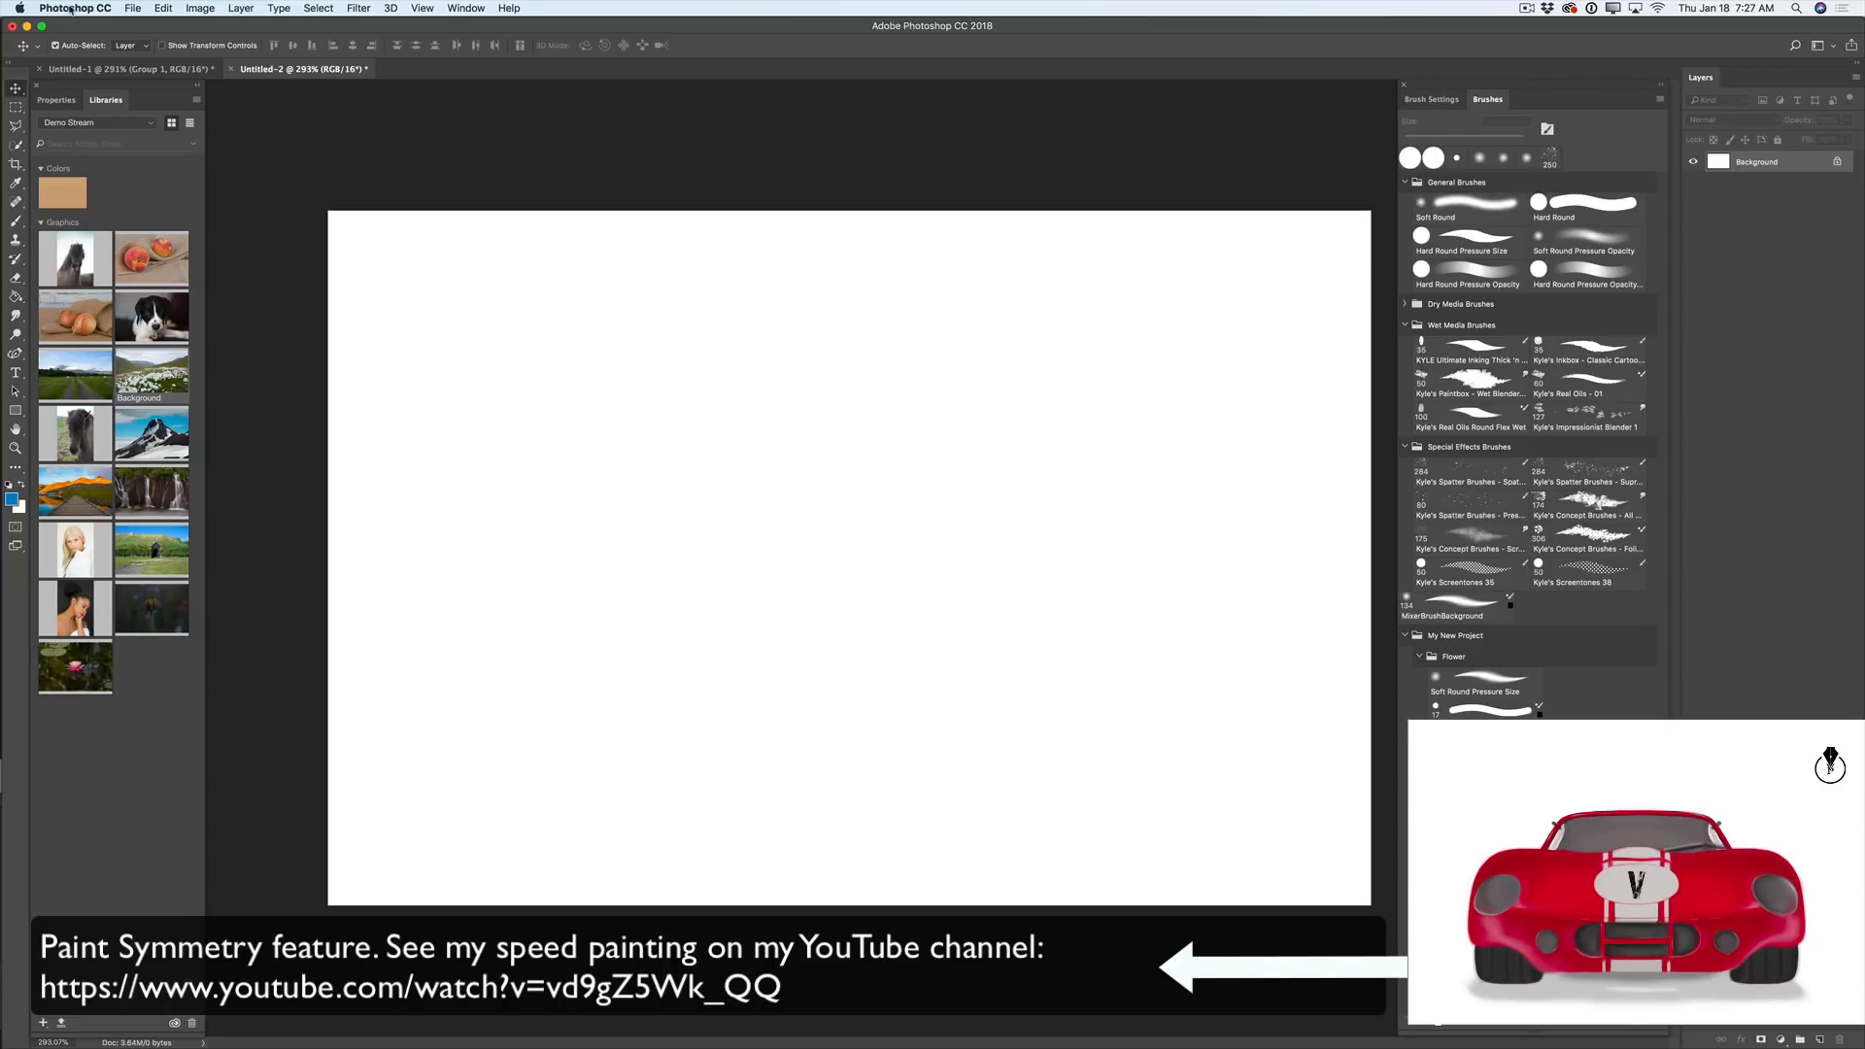
# - Enable Paint Symmetry in the Technology Previews preferences
pyautogui.click(71, 10)
pyautogui.moveTo(136, 53)
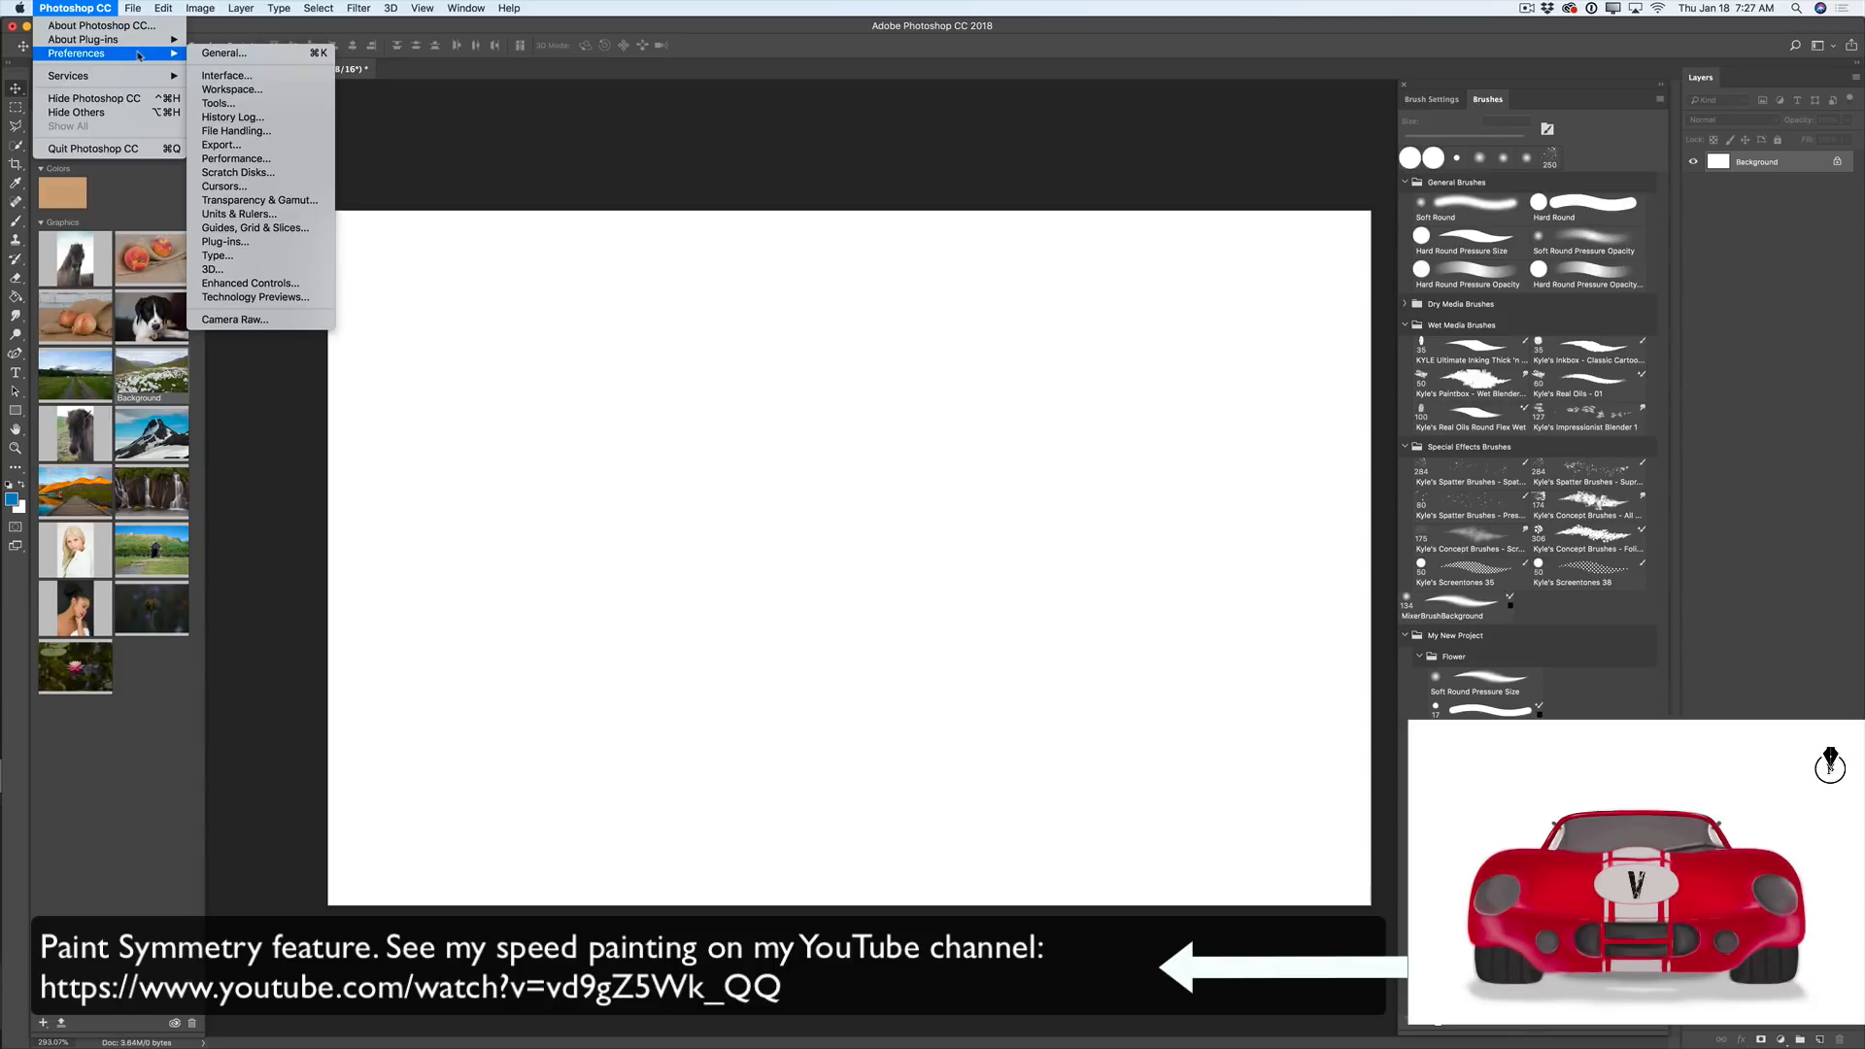
pyautogui.click(281, 297)
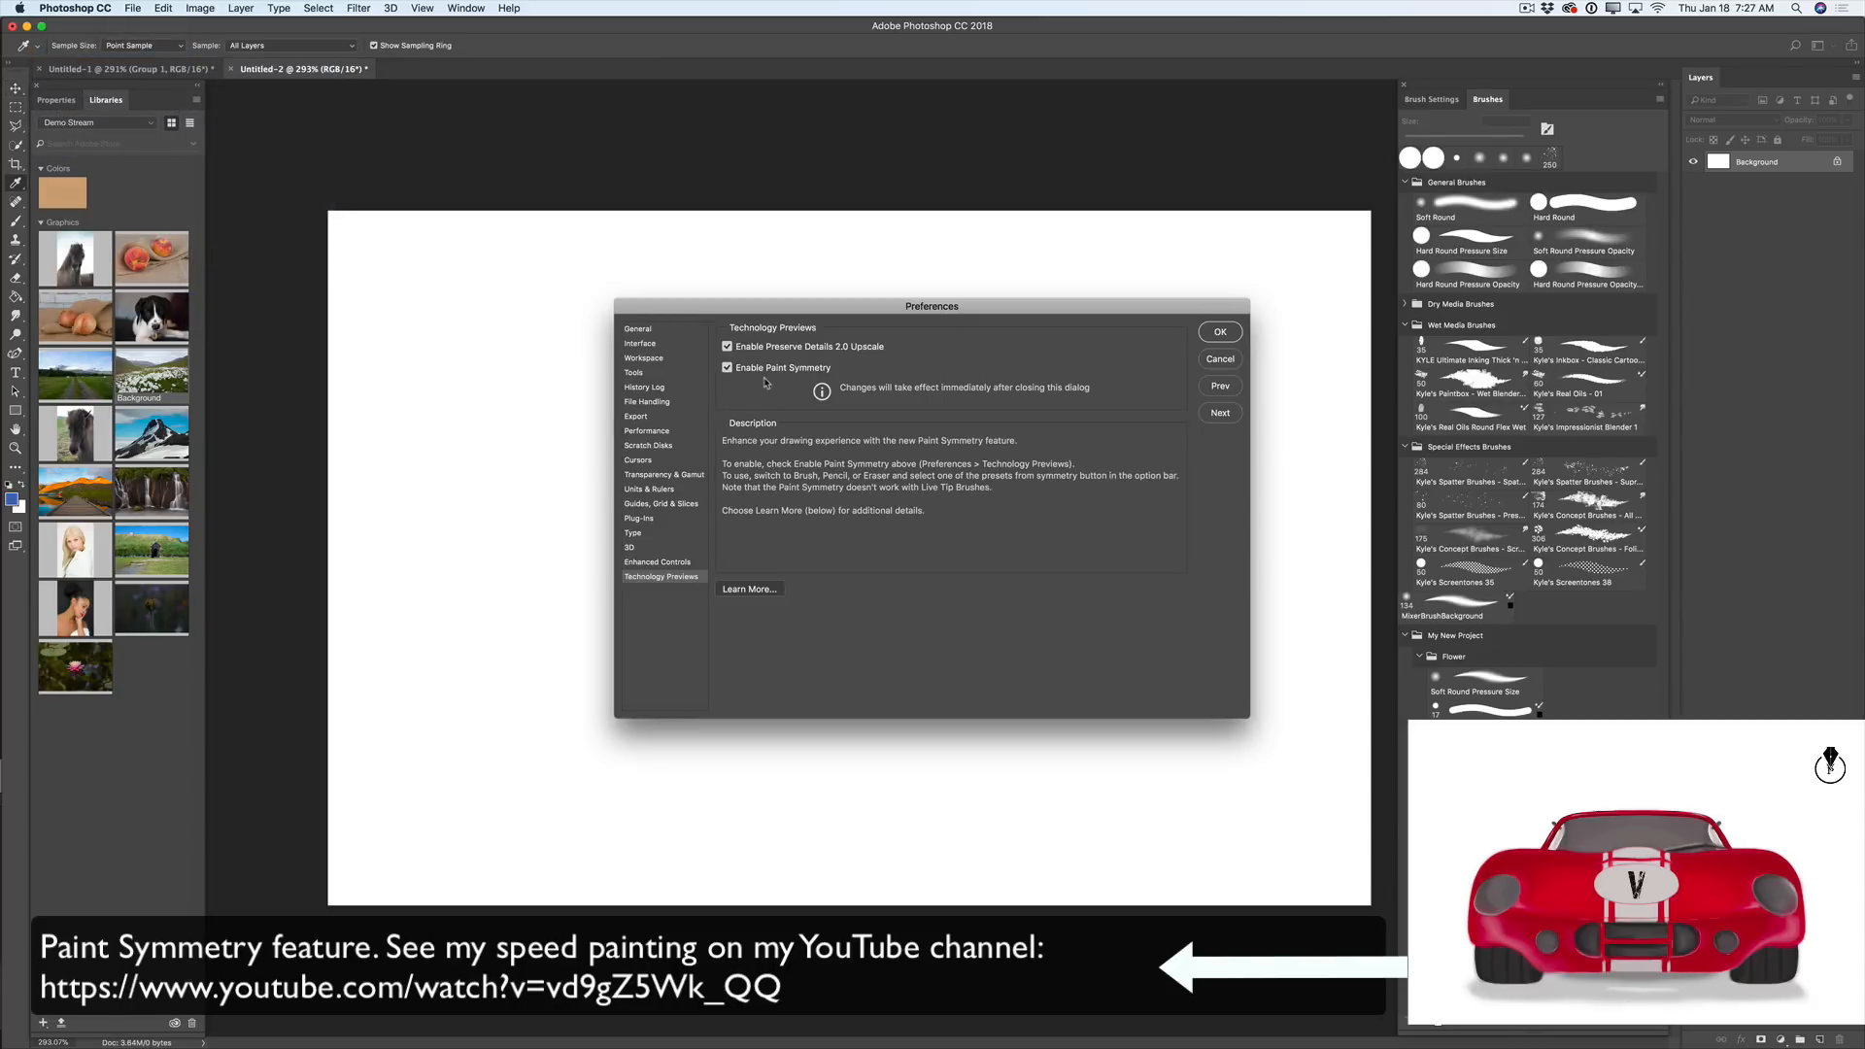
pyautogui.click(1221, 332)
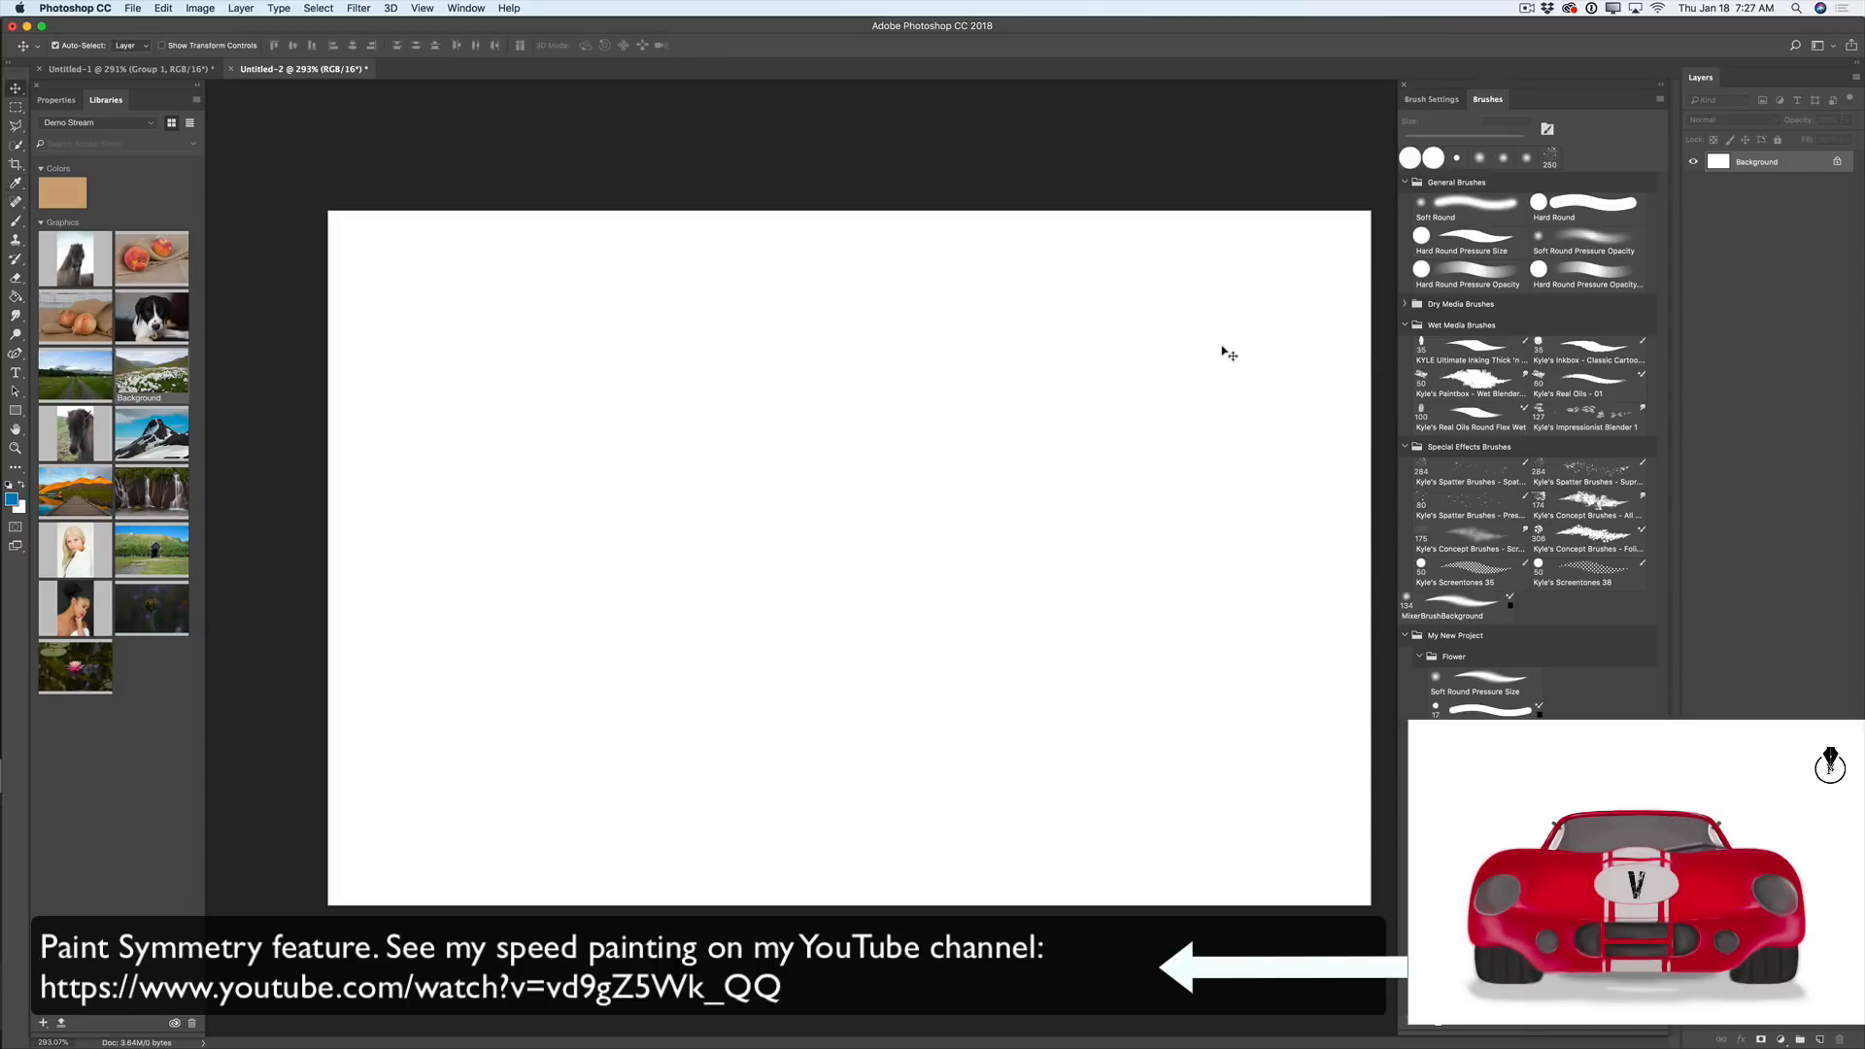
# - Select the Brush tool from the painting tools, using the Hard Round preset
pyautogui.click(17, 222)
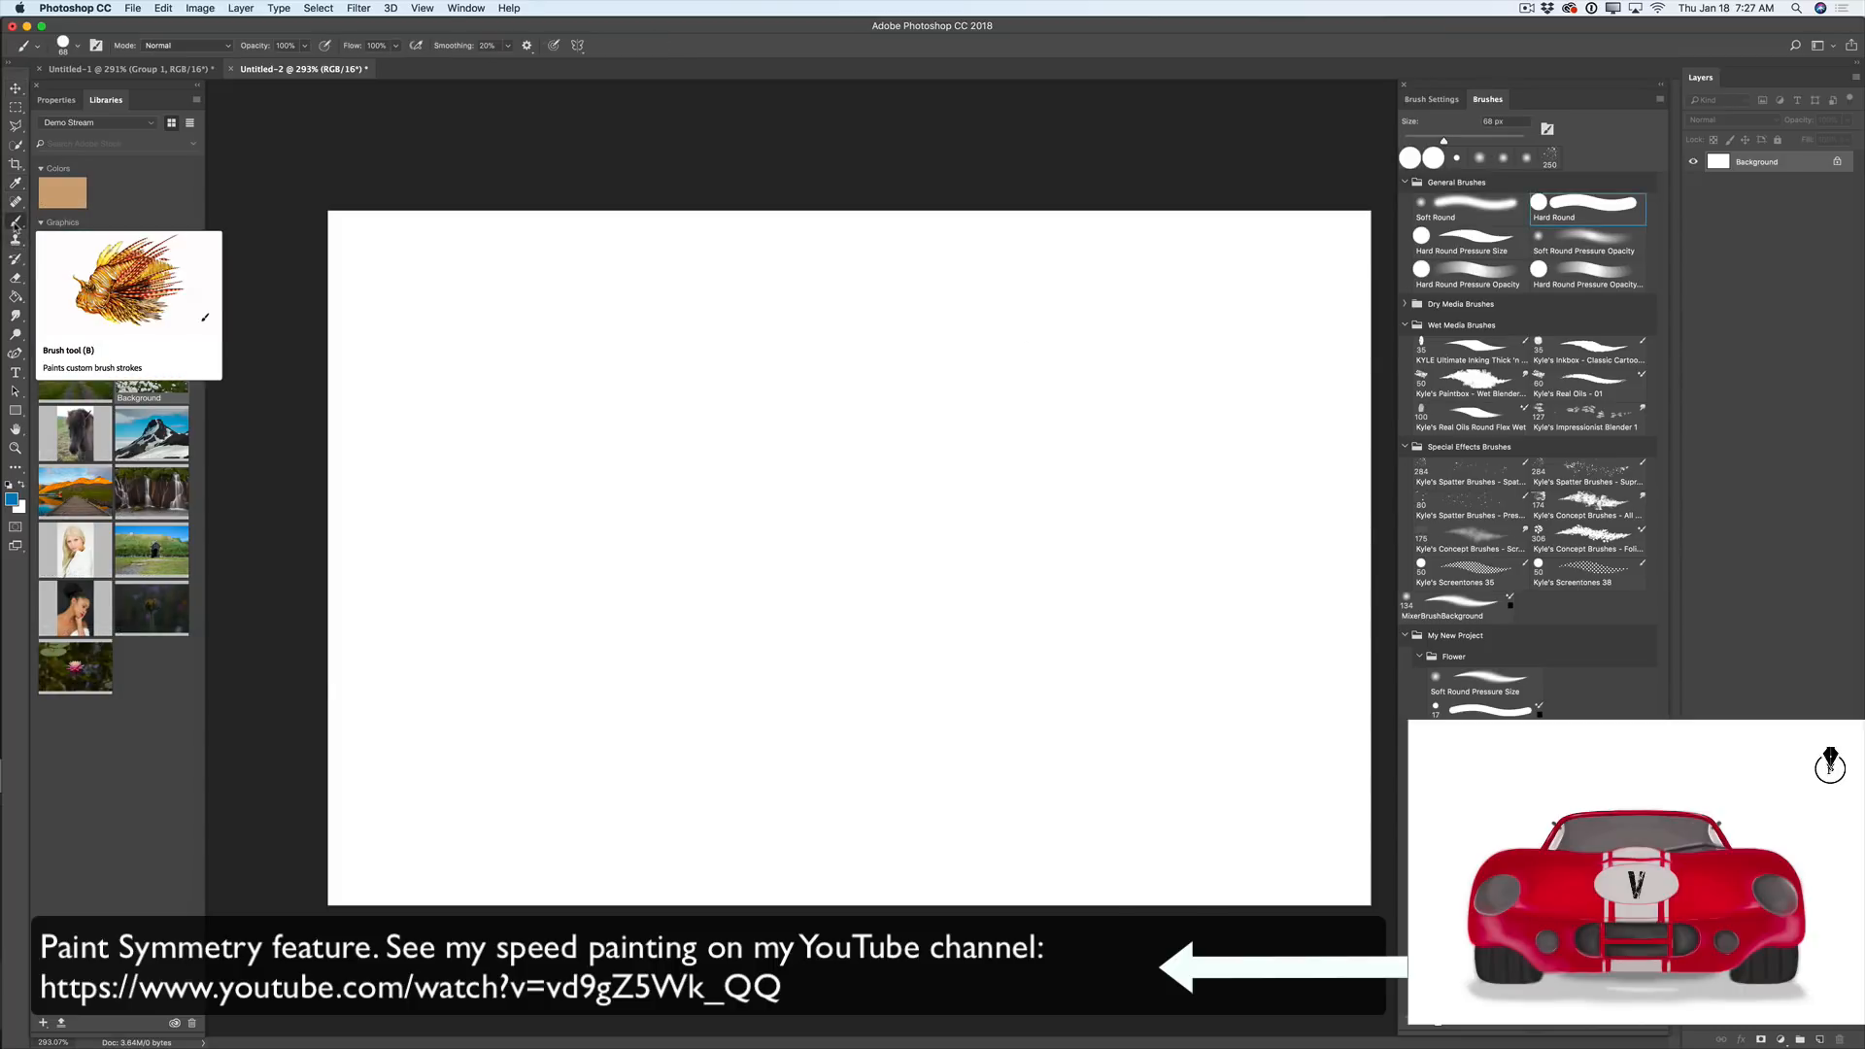
pyautogui.rightClick(17, 222)
pyautogui.click(68, 213)
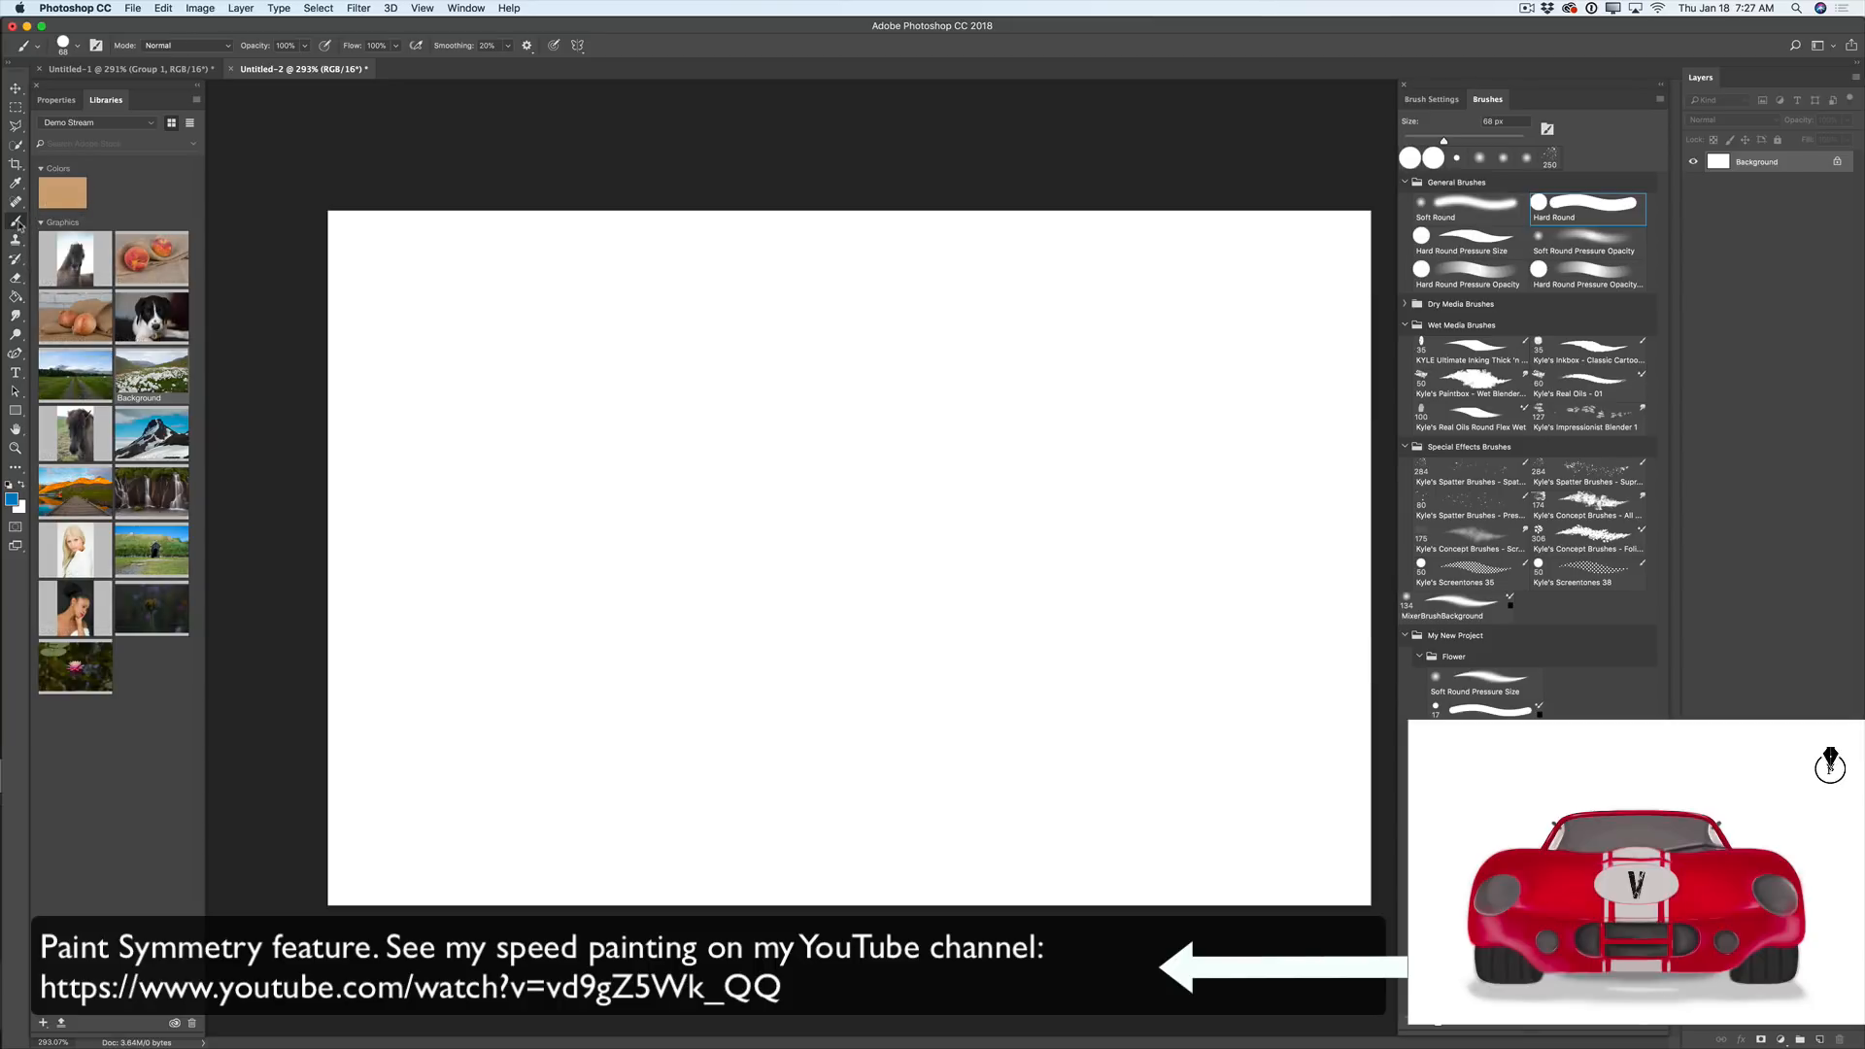
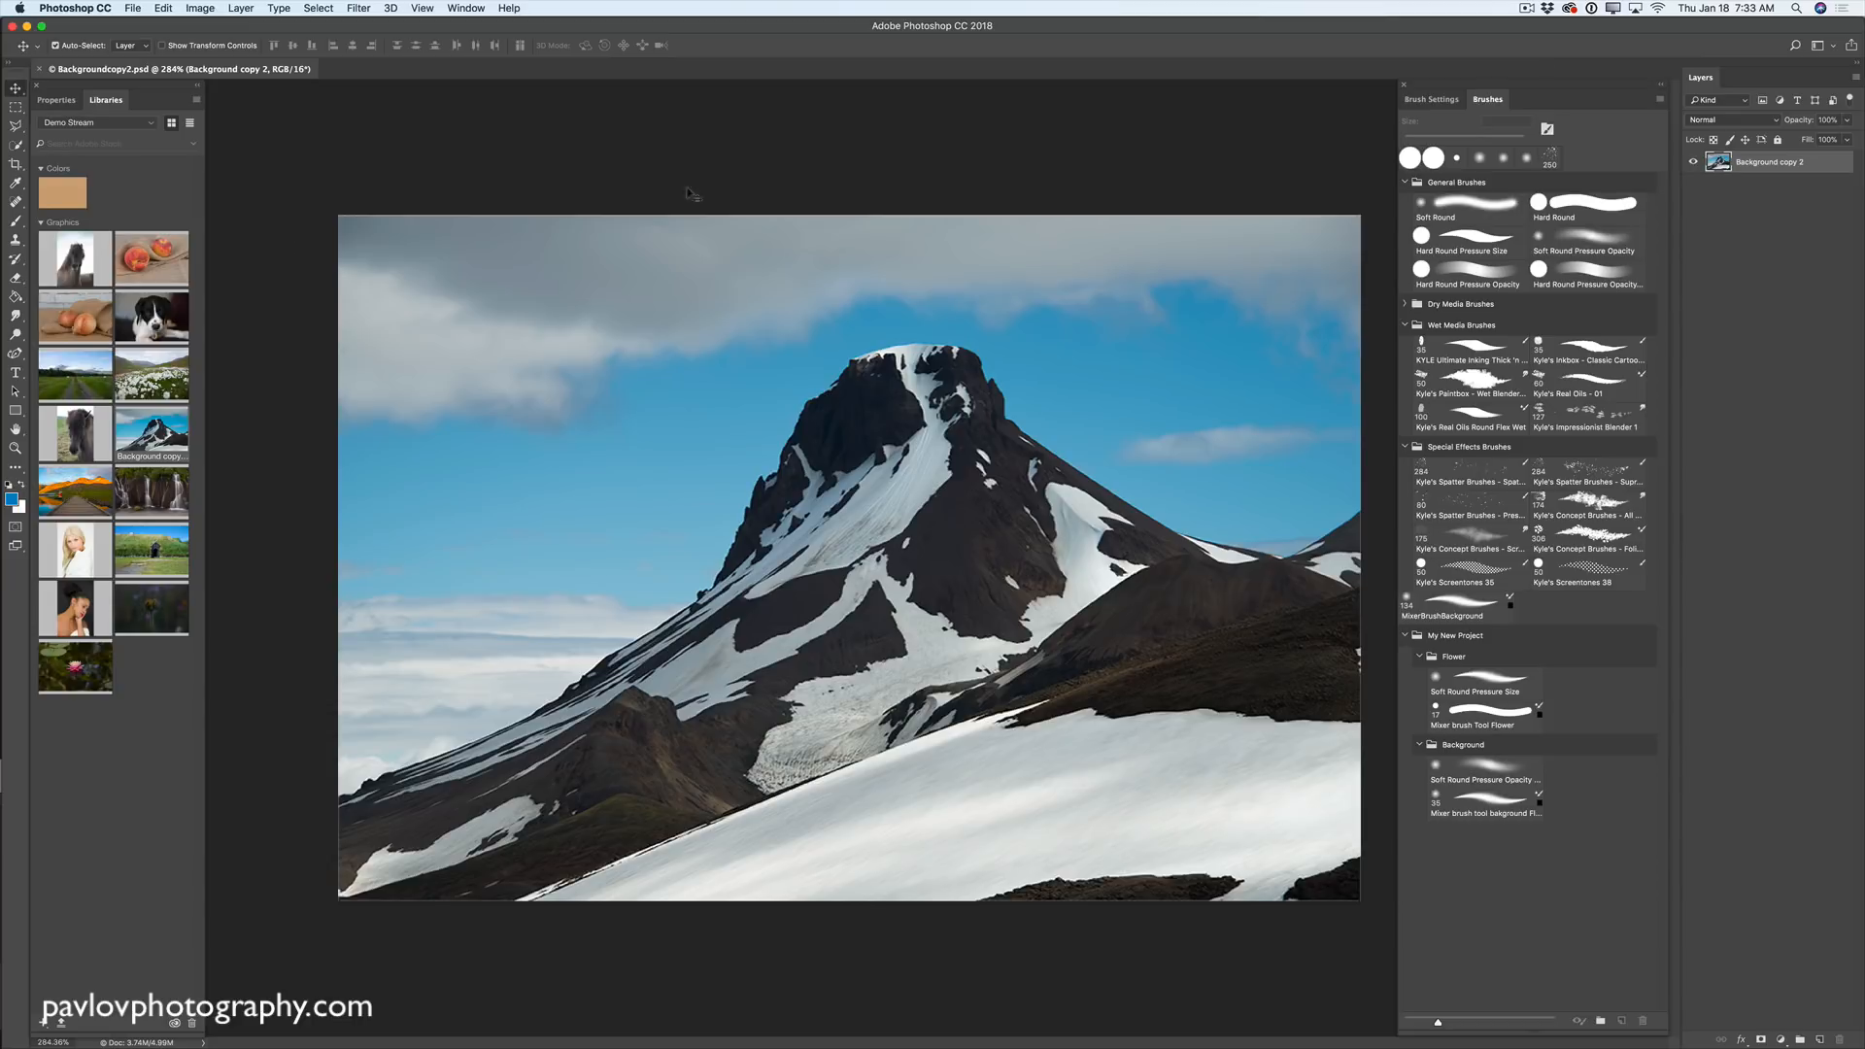
# - Type ICELAND as a new horizontal text line across the middle of the mountain photo
pyautogui.click(17, 376)
pyautogui.click(76, 372)
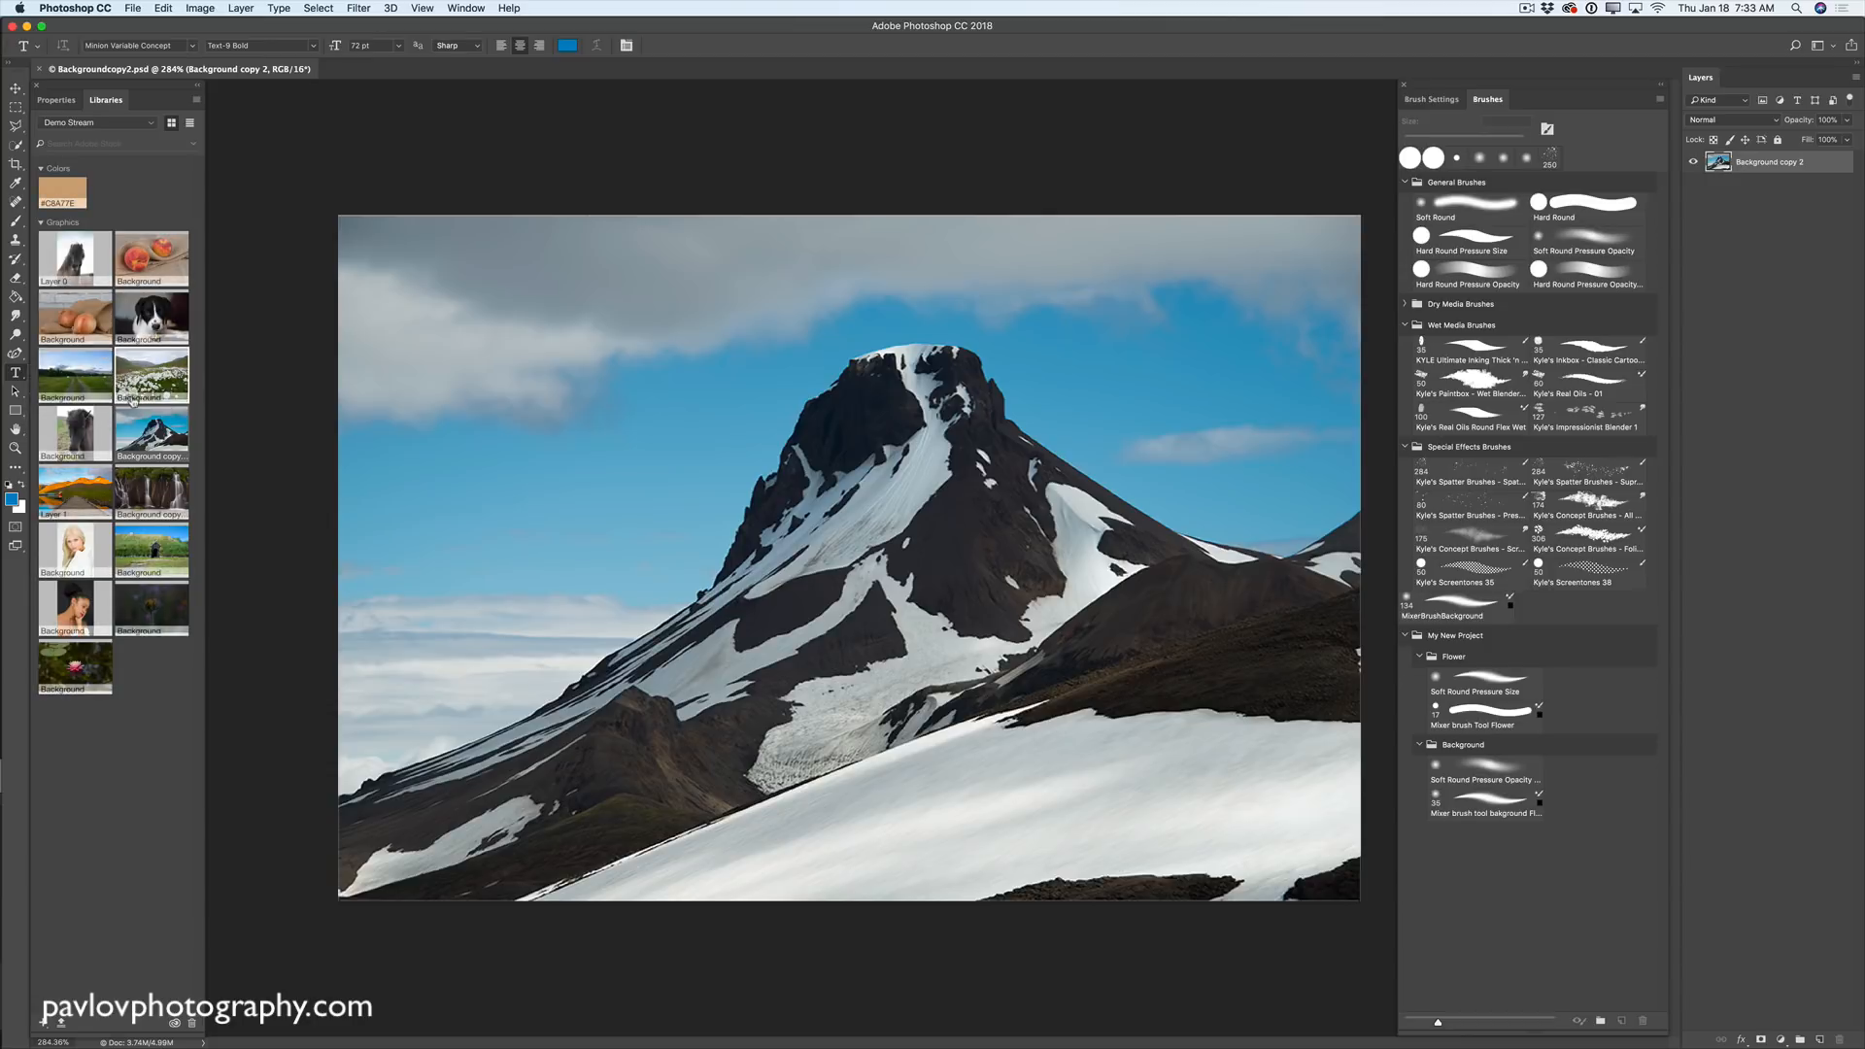
pyautogui.click(813, 651)
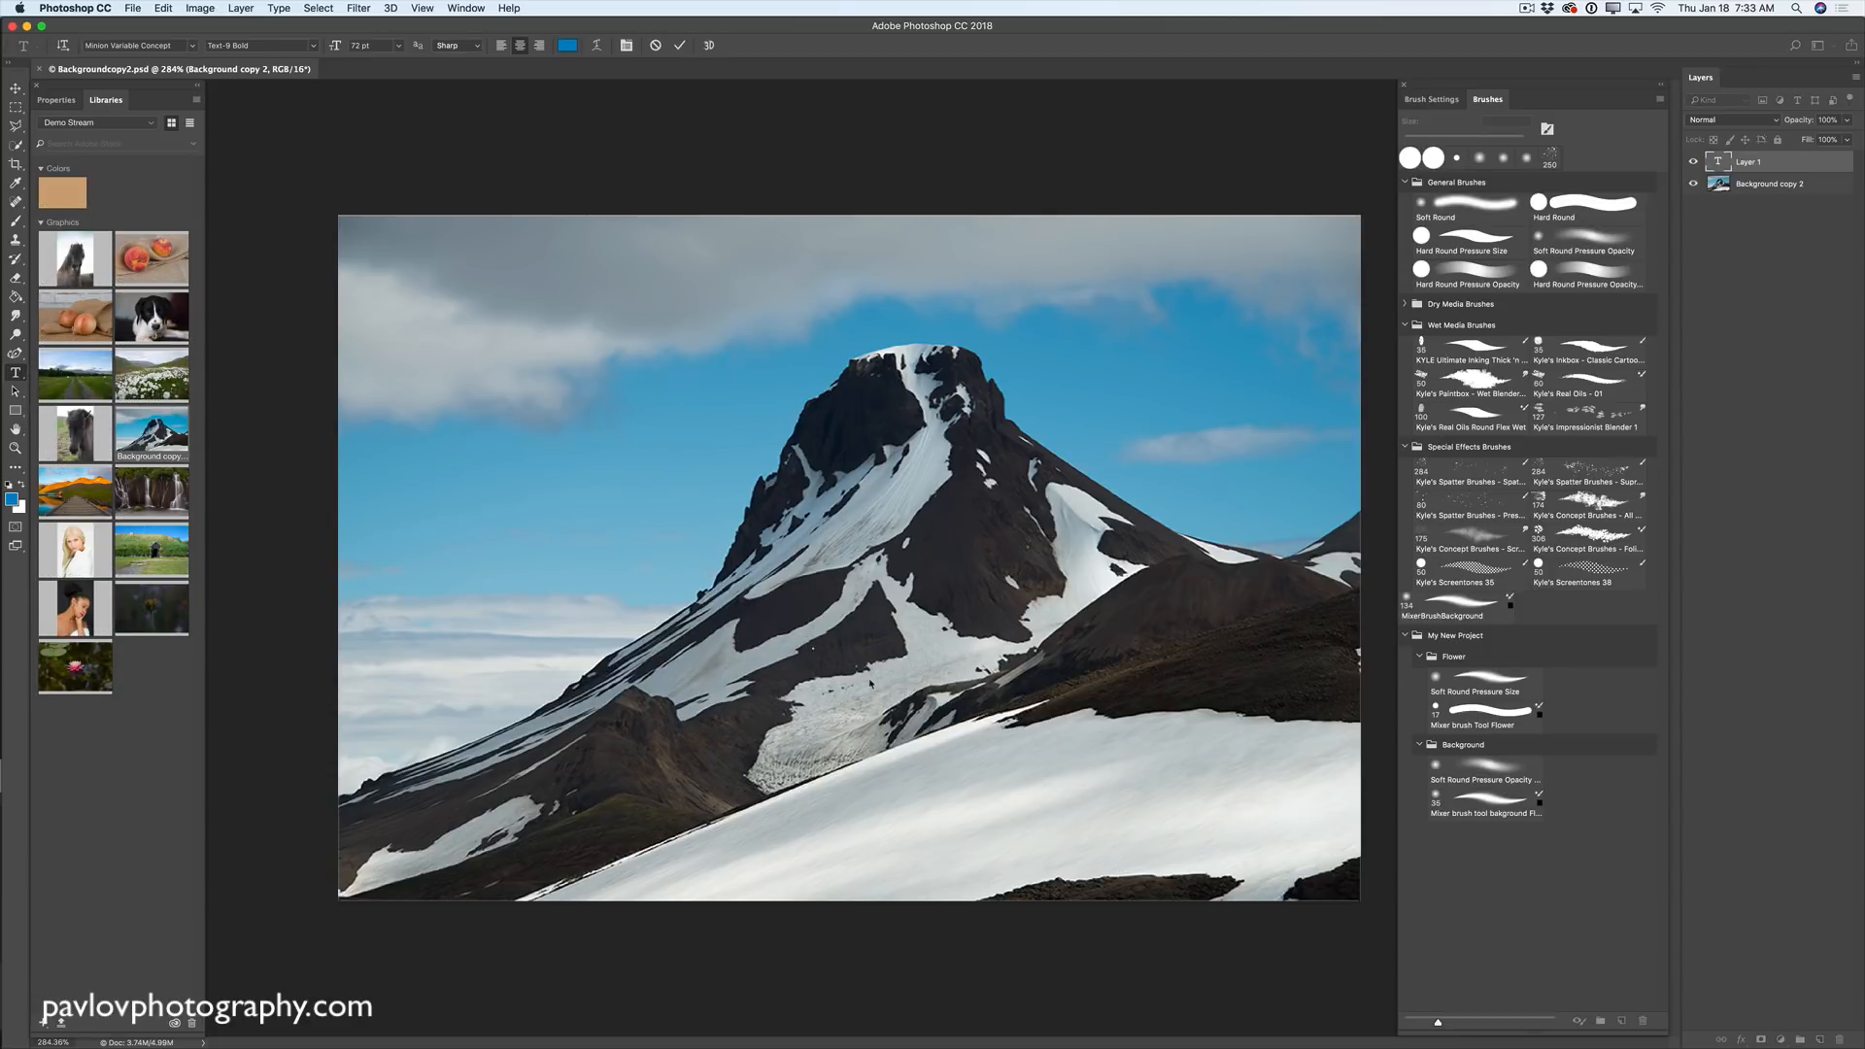
pyautogui.write('ICELAND')
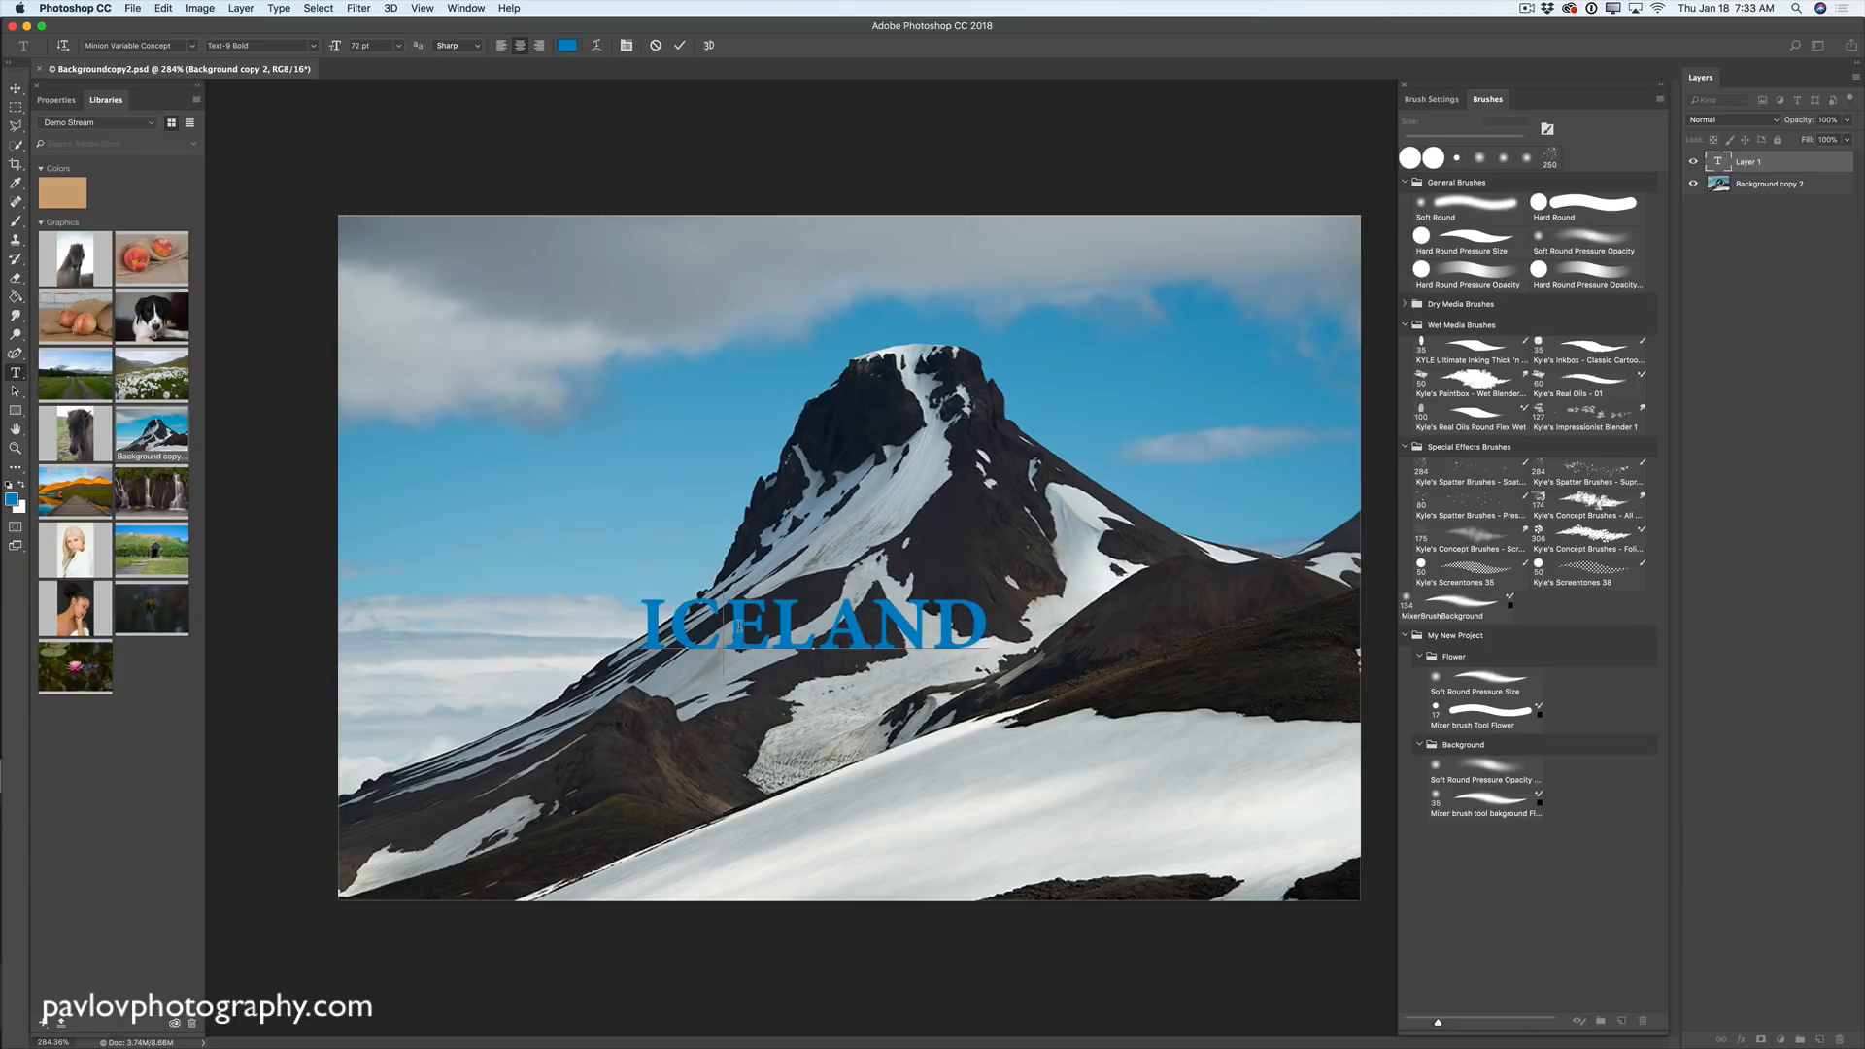
# - Set the whole ICELAND text colour to near-white fafafa
pyautogui.press('super+a')
pyautogui.click(567, 45)
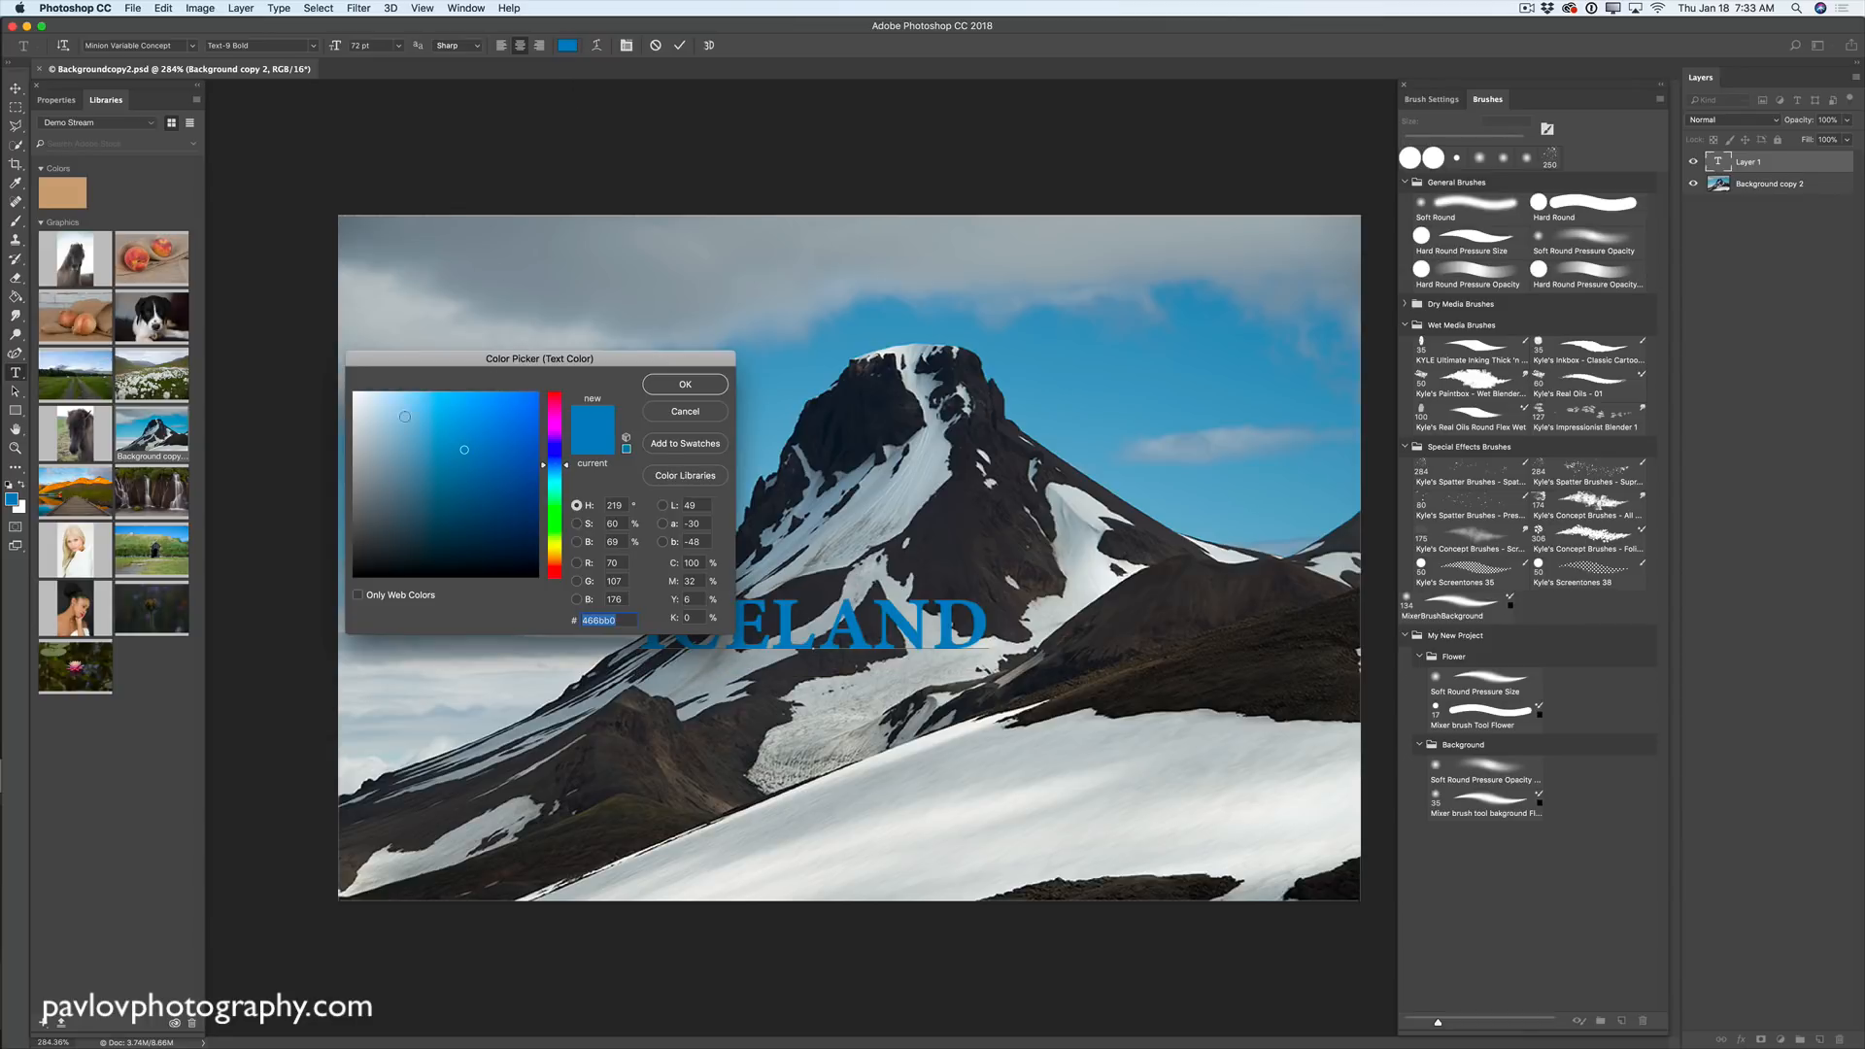
pyautogui.moveTo(373, 405); pyautogui.dragTo(354, 395)
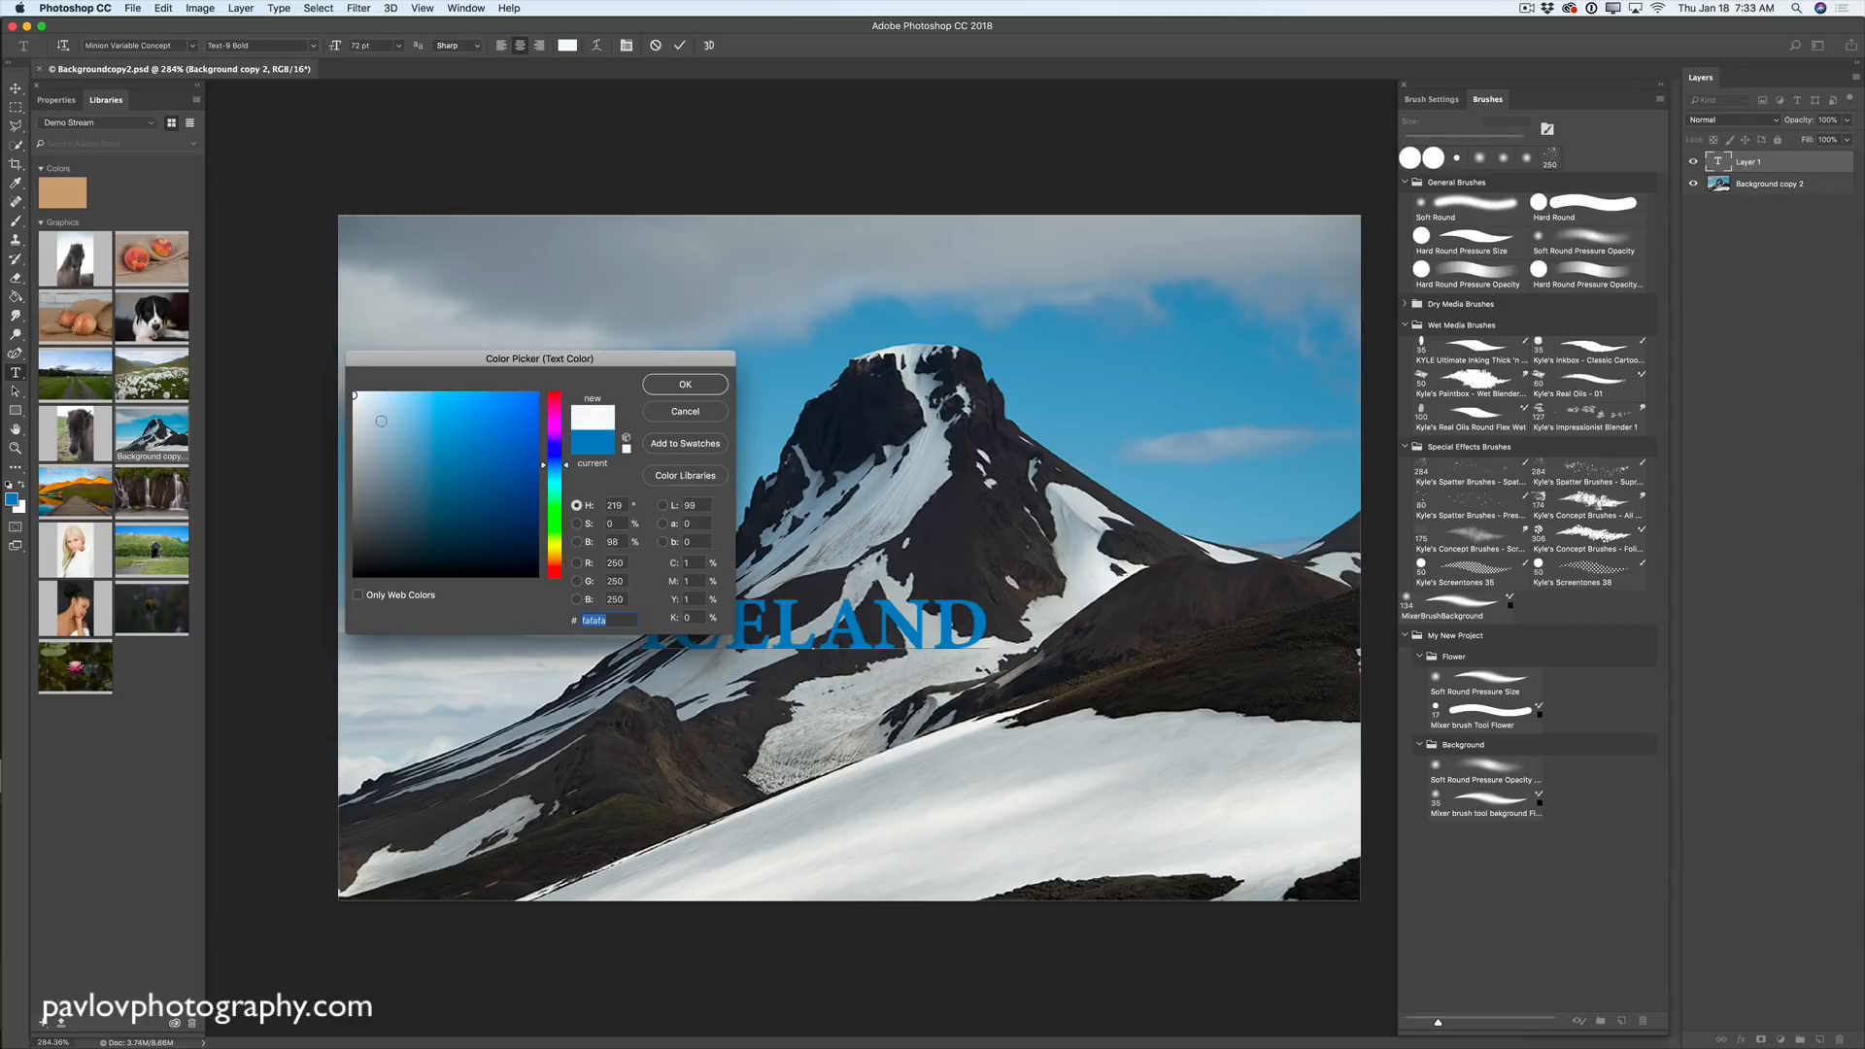
pyautogui.press('Return')
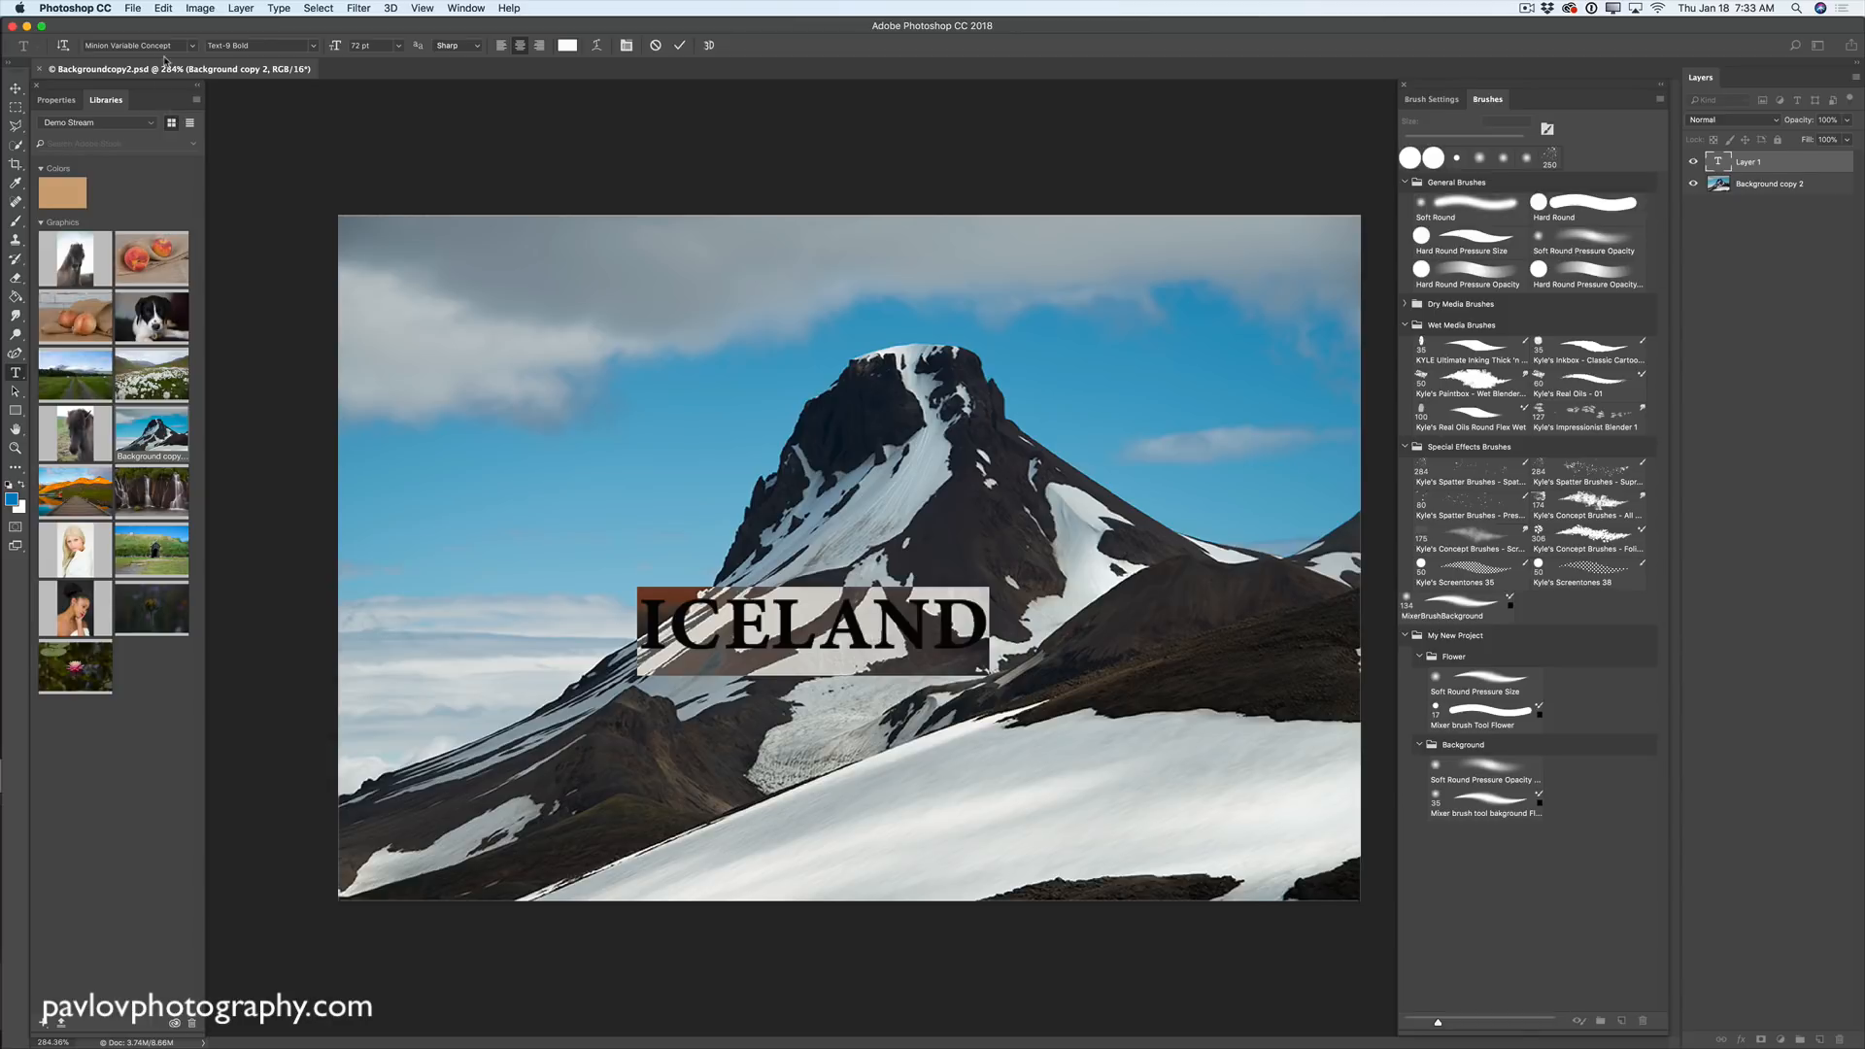
# - Set ICELAND in Myriad Variable Concept, raising the weight to Bold-734 SemiExtended
pyautogui.click(193, 45)
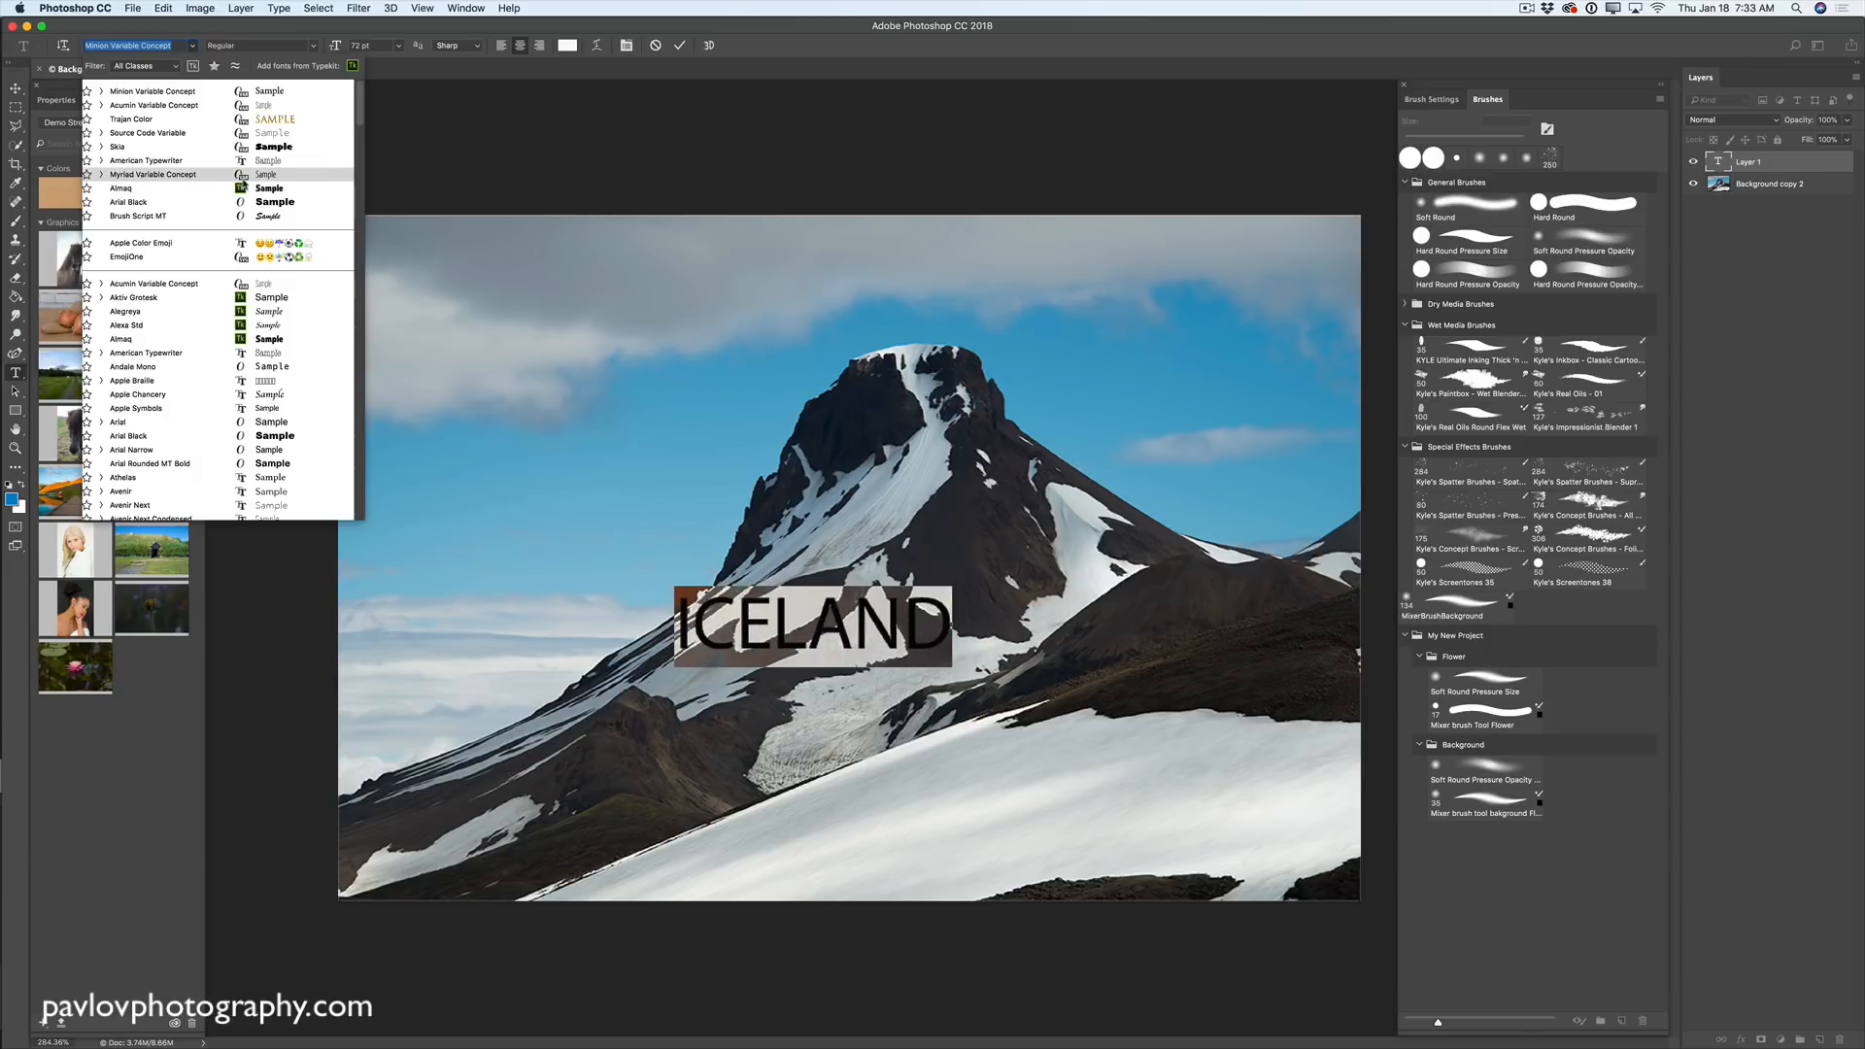
pyautogui.click(192, 175)
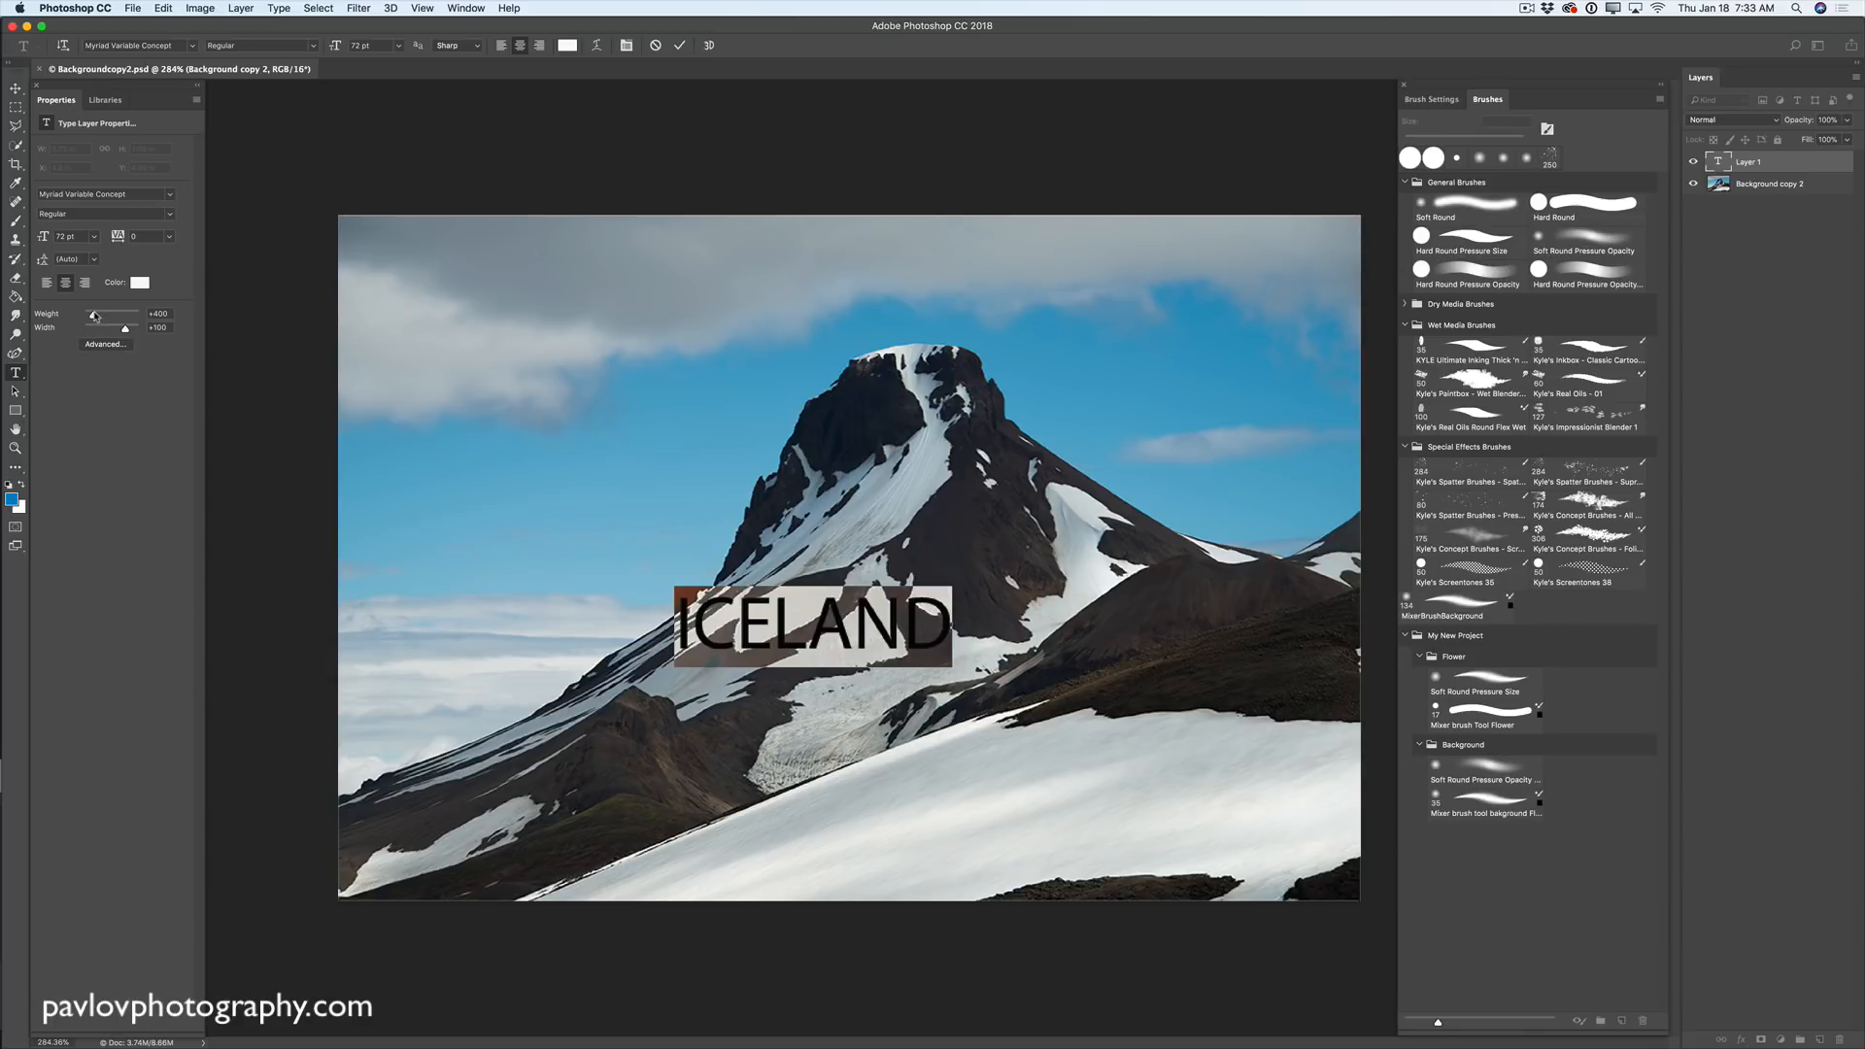
pyautogui.moveTo(93, 315)
pyautogui.mouseDown()
pyautogui.moveTo(136, 315)
pyautogui.moveTo(84, 315)
pyautogui.moveTo(114, 330)
pyautogui.moveTo(94, 336)
pyautogui.moveTo(129, 320)
pyautogui.mouseUp()
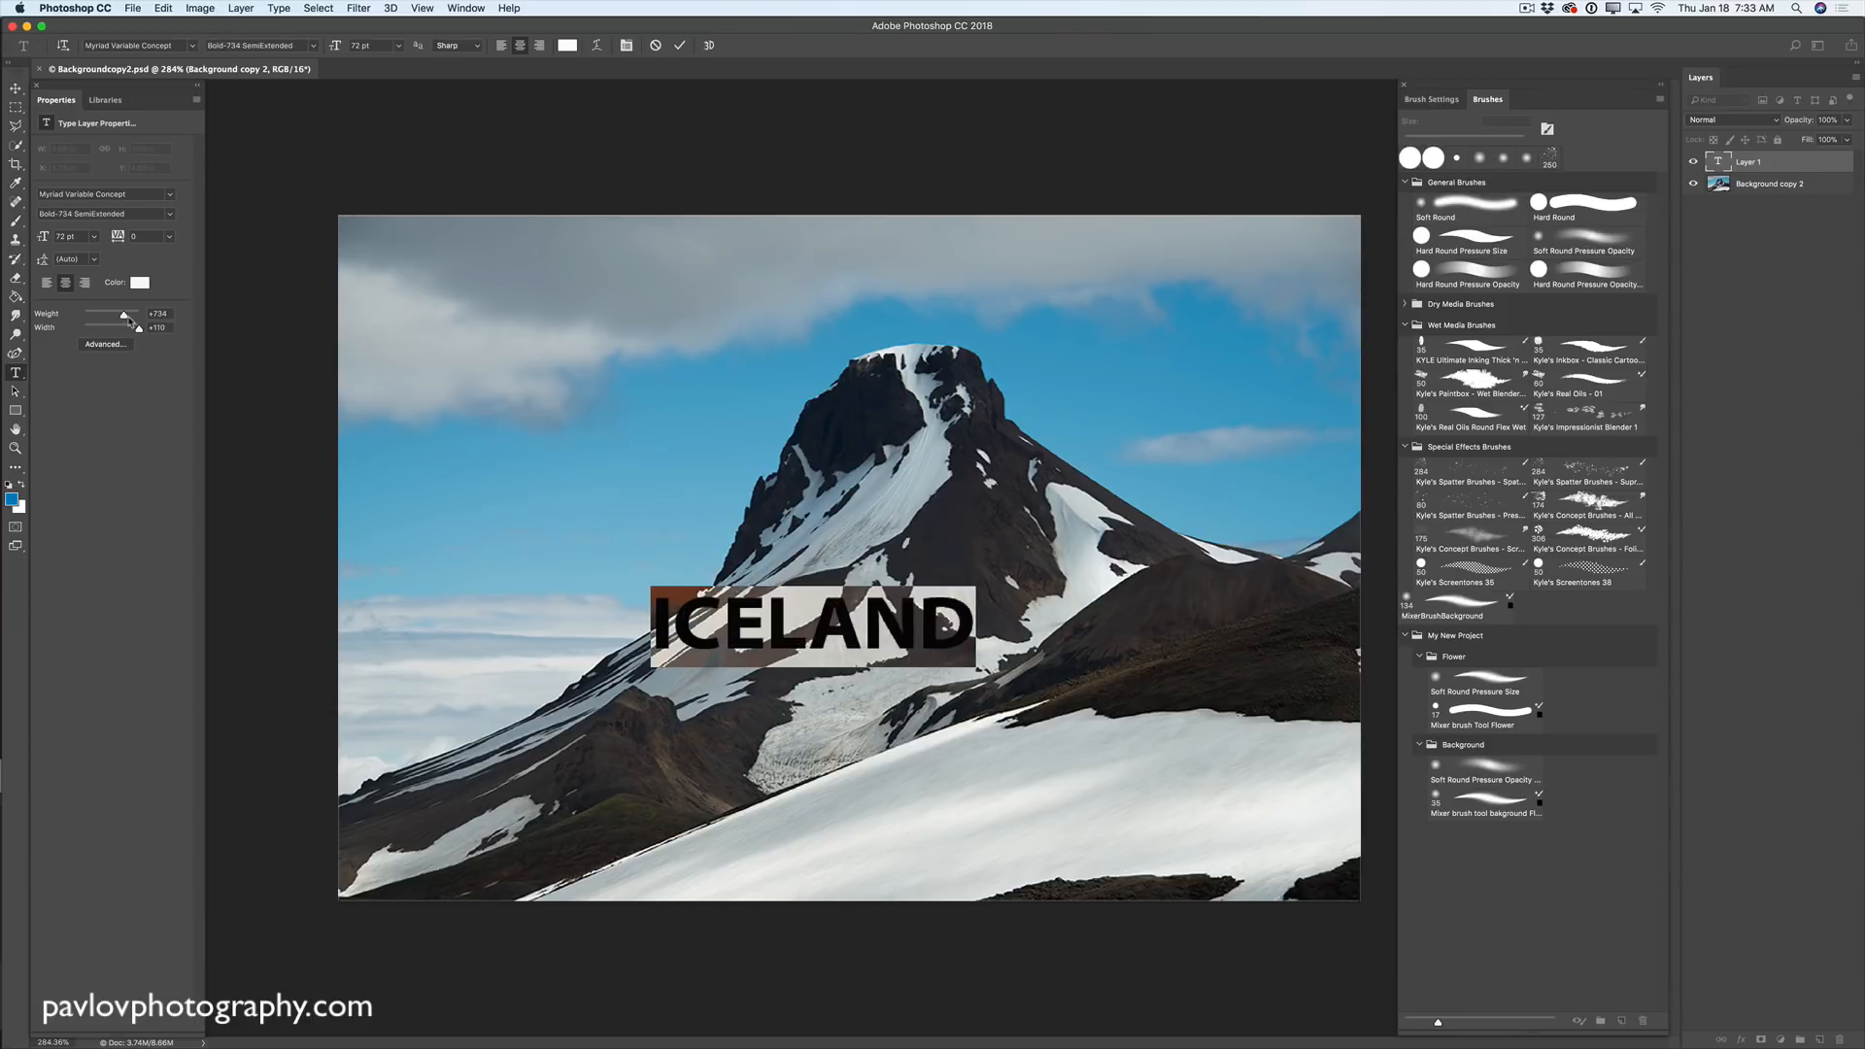
# - Move ICELAND down onto the snow slope at lower right
pyautogui.click(16, 89)
pyautogui.moveTo(965, 617); pyautogui.dragTo(1294, 757)
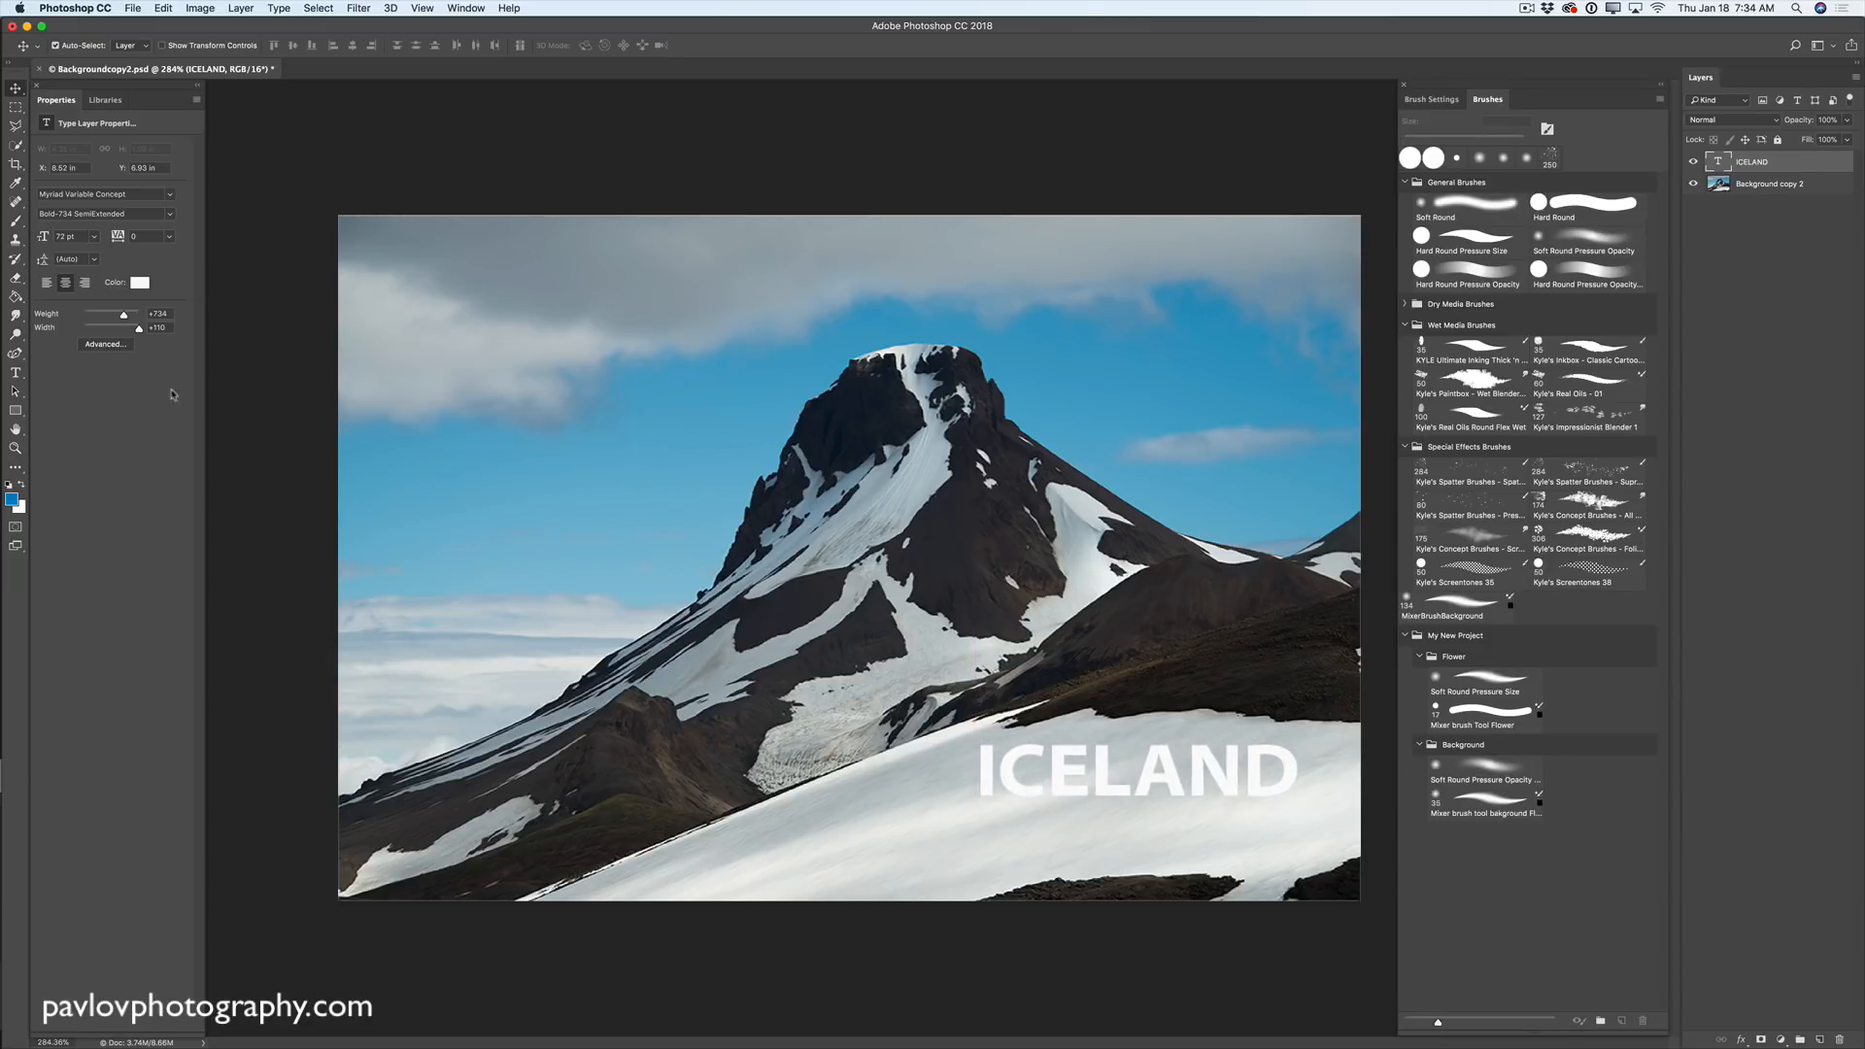
pyautogui.click(16, 373)
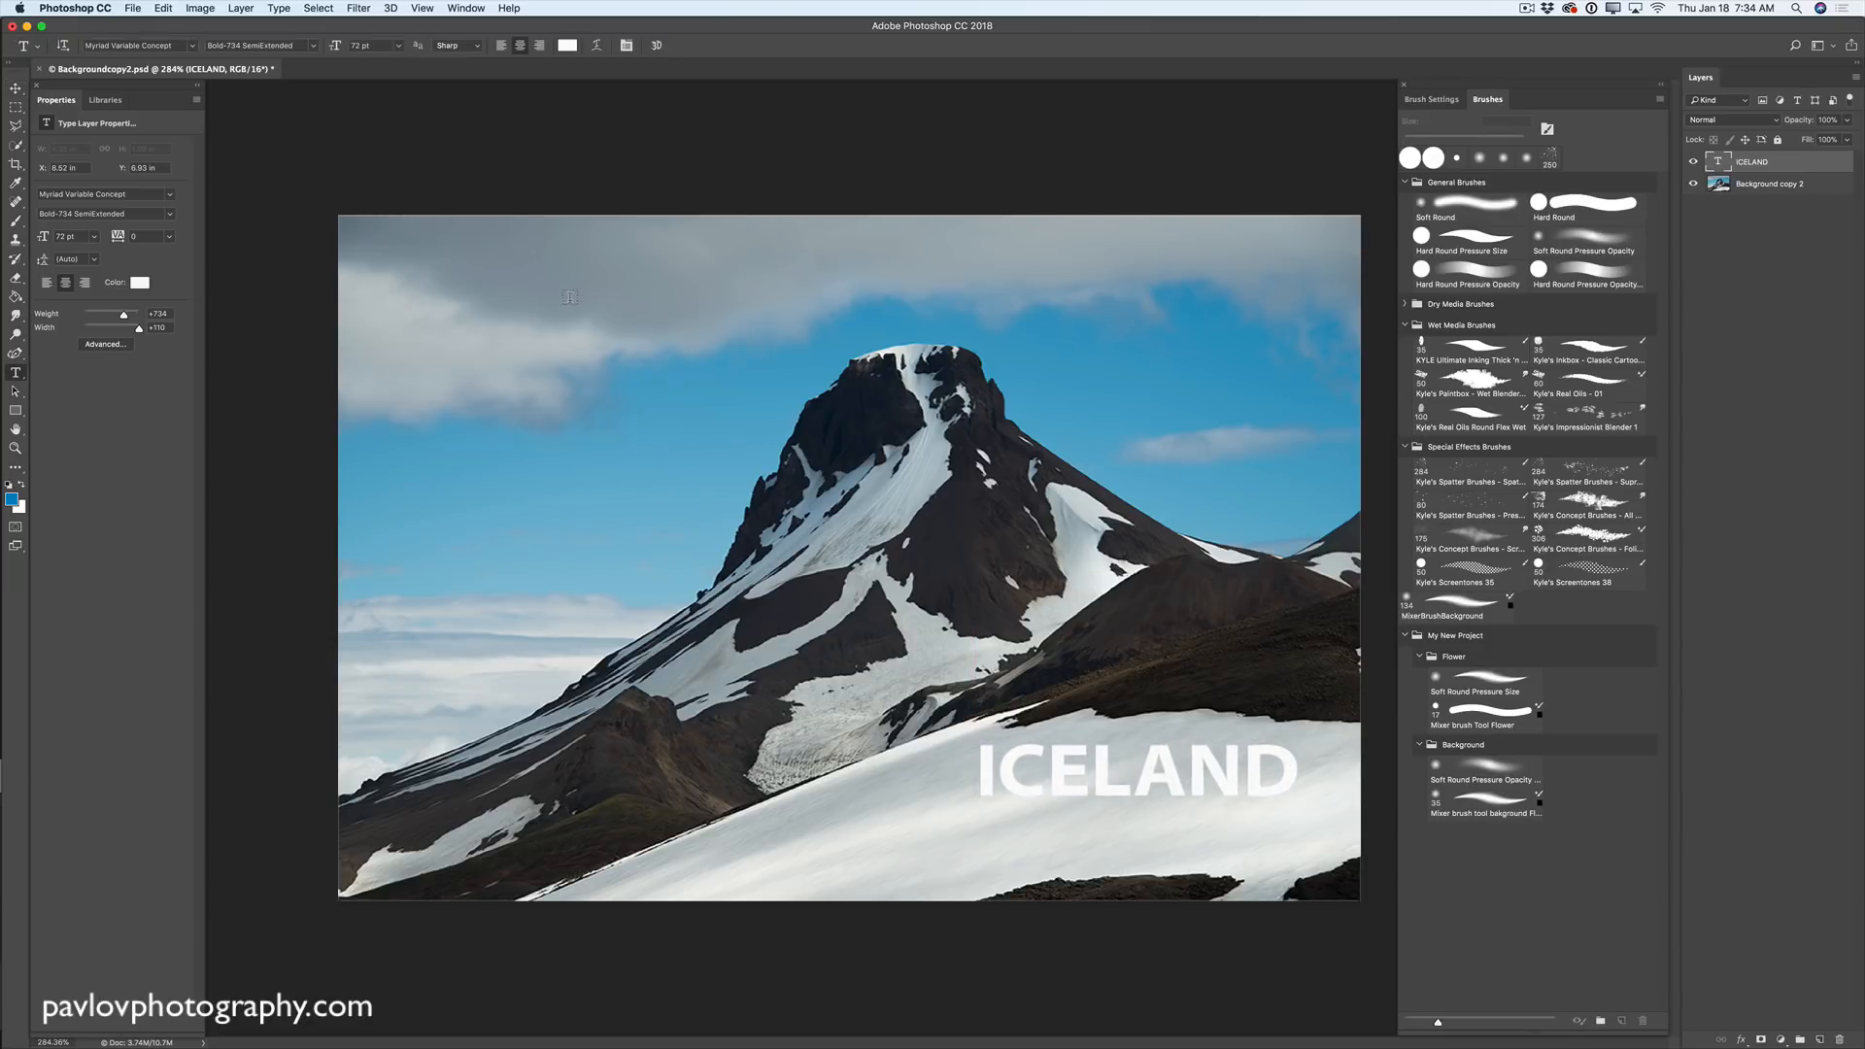
# - Type a 36 pt 'photography by' credit with the photographer's name on the upper-left sky
pyautogui.click(604, 311)
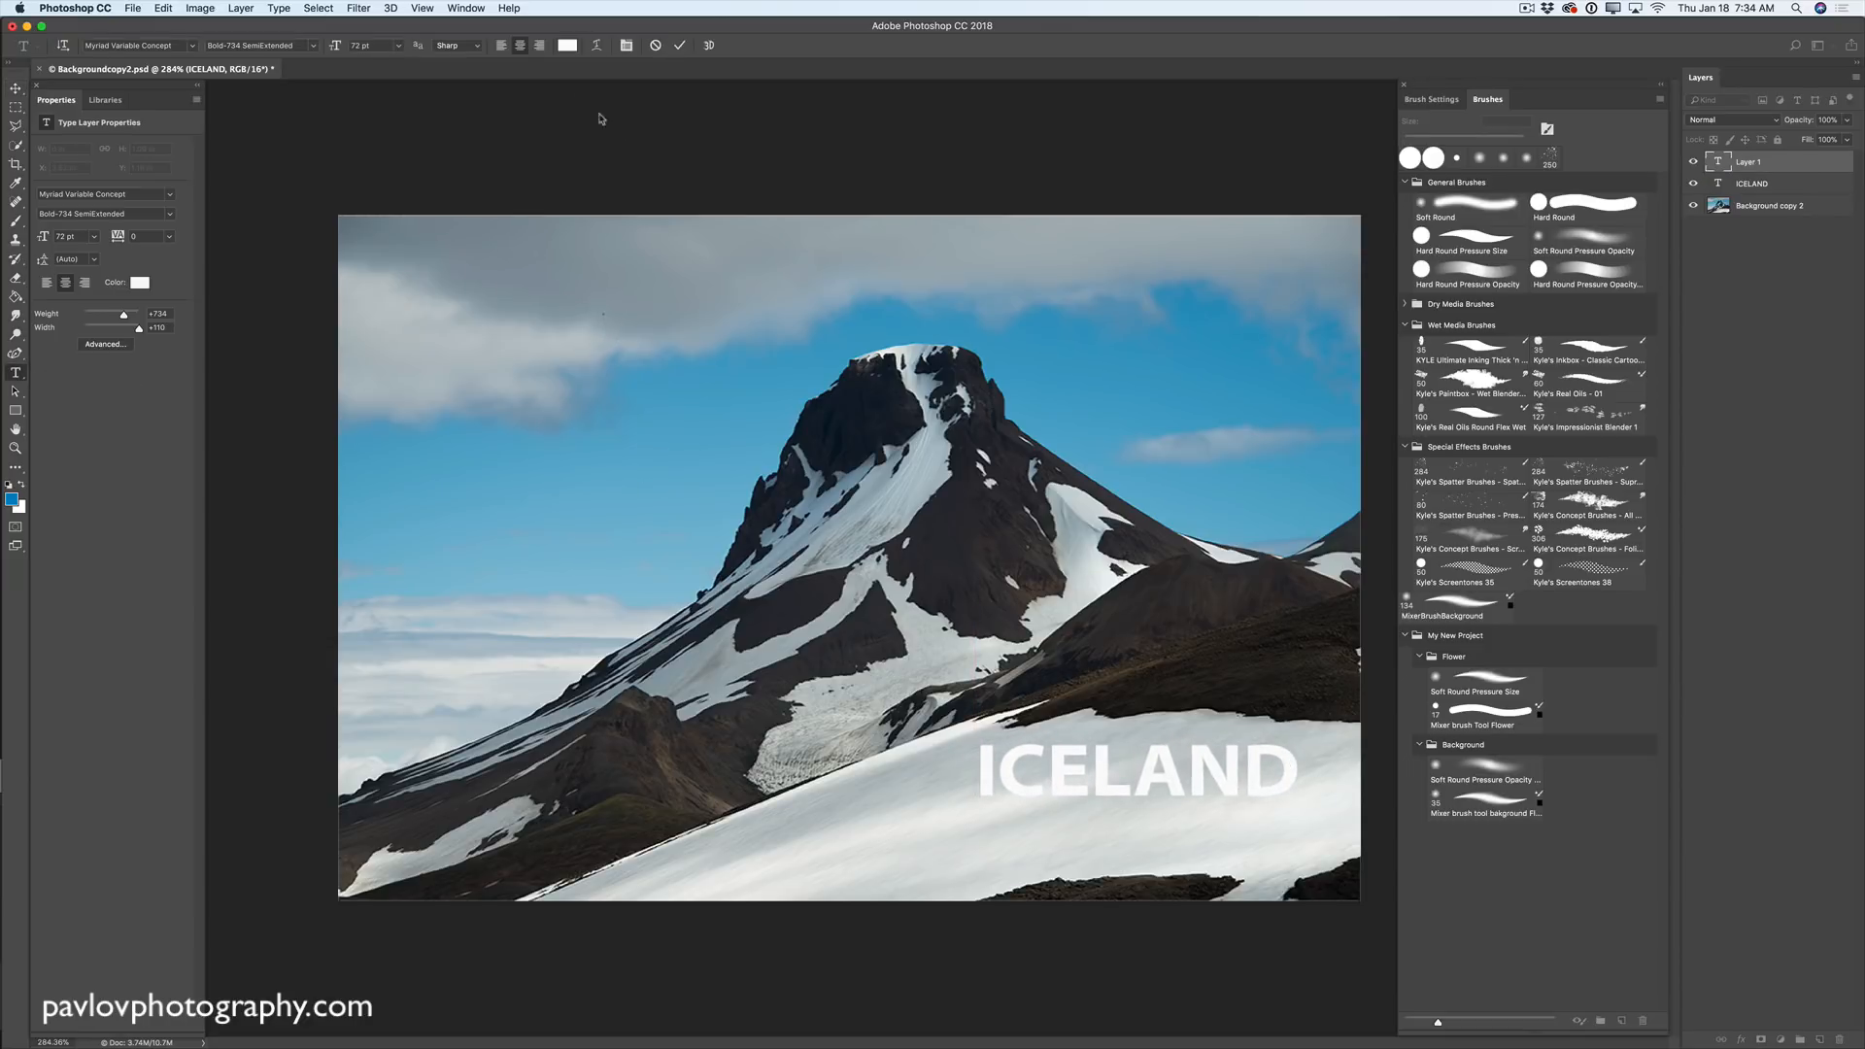
pyautogui.click(398, 46)
pyautogui.click(386, 191)
pyautogui.click(402, 45)
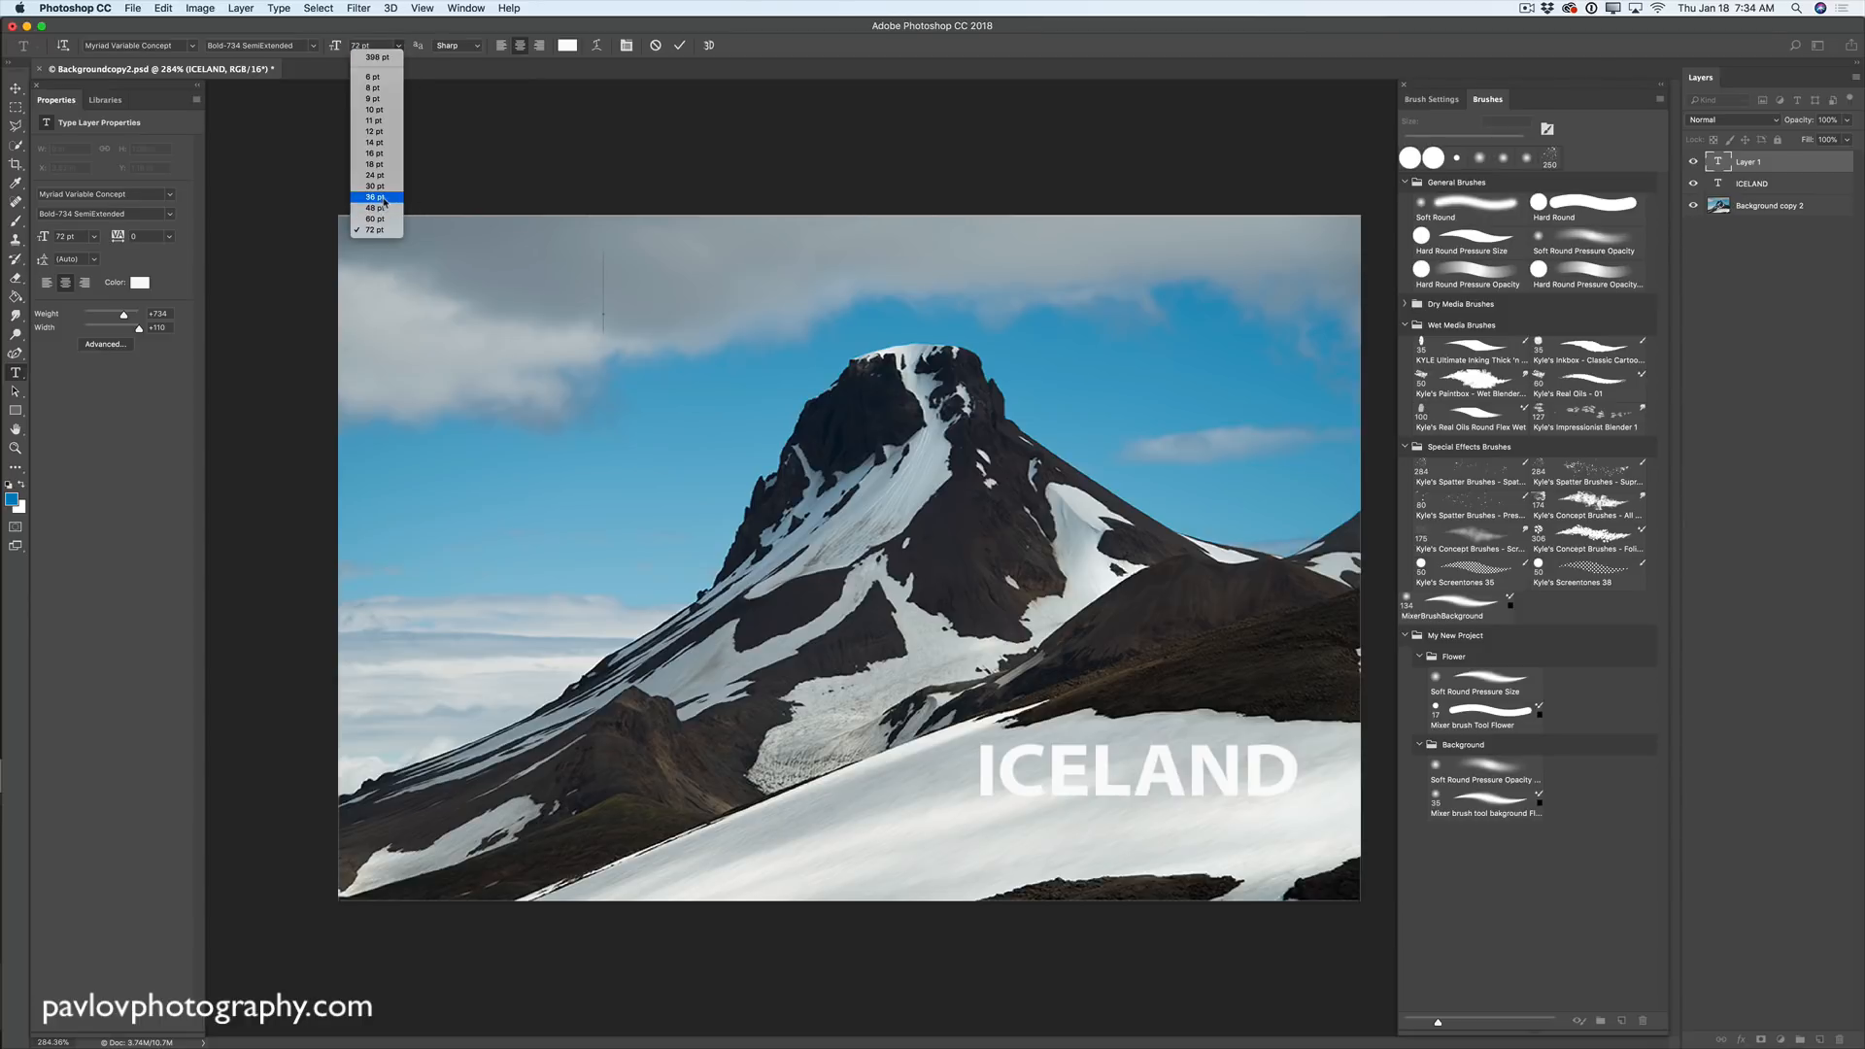
pyautogui.click(385, 196)
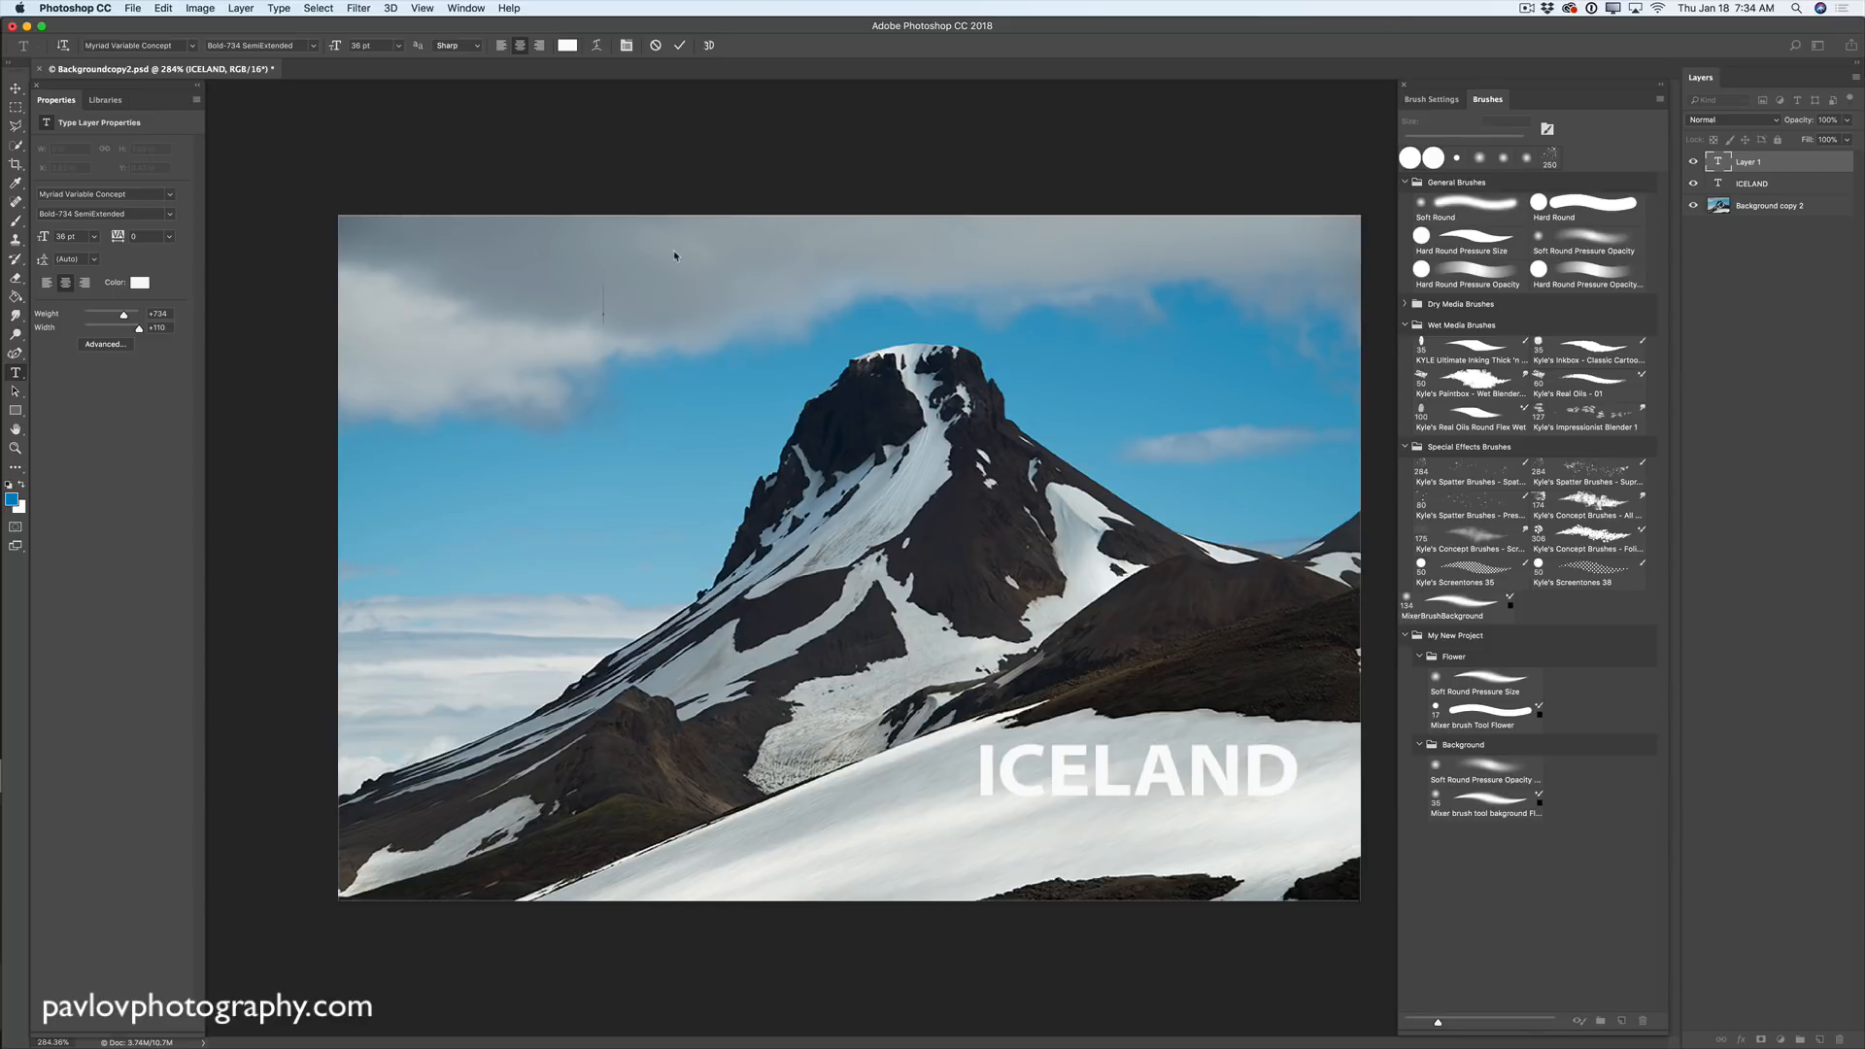
pyautogui.write('photography')
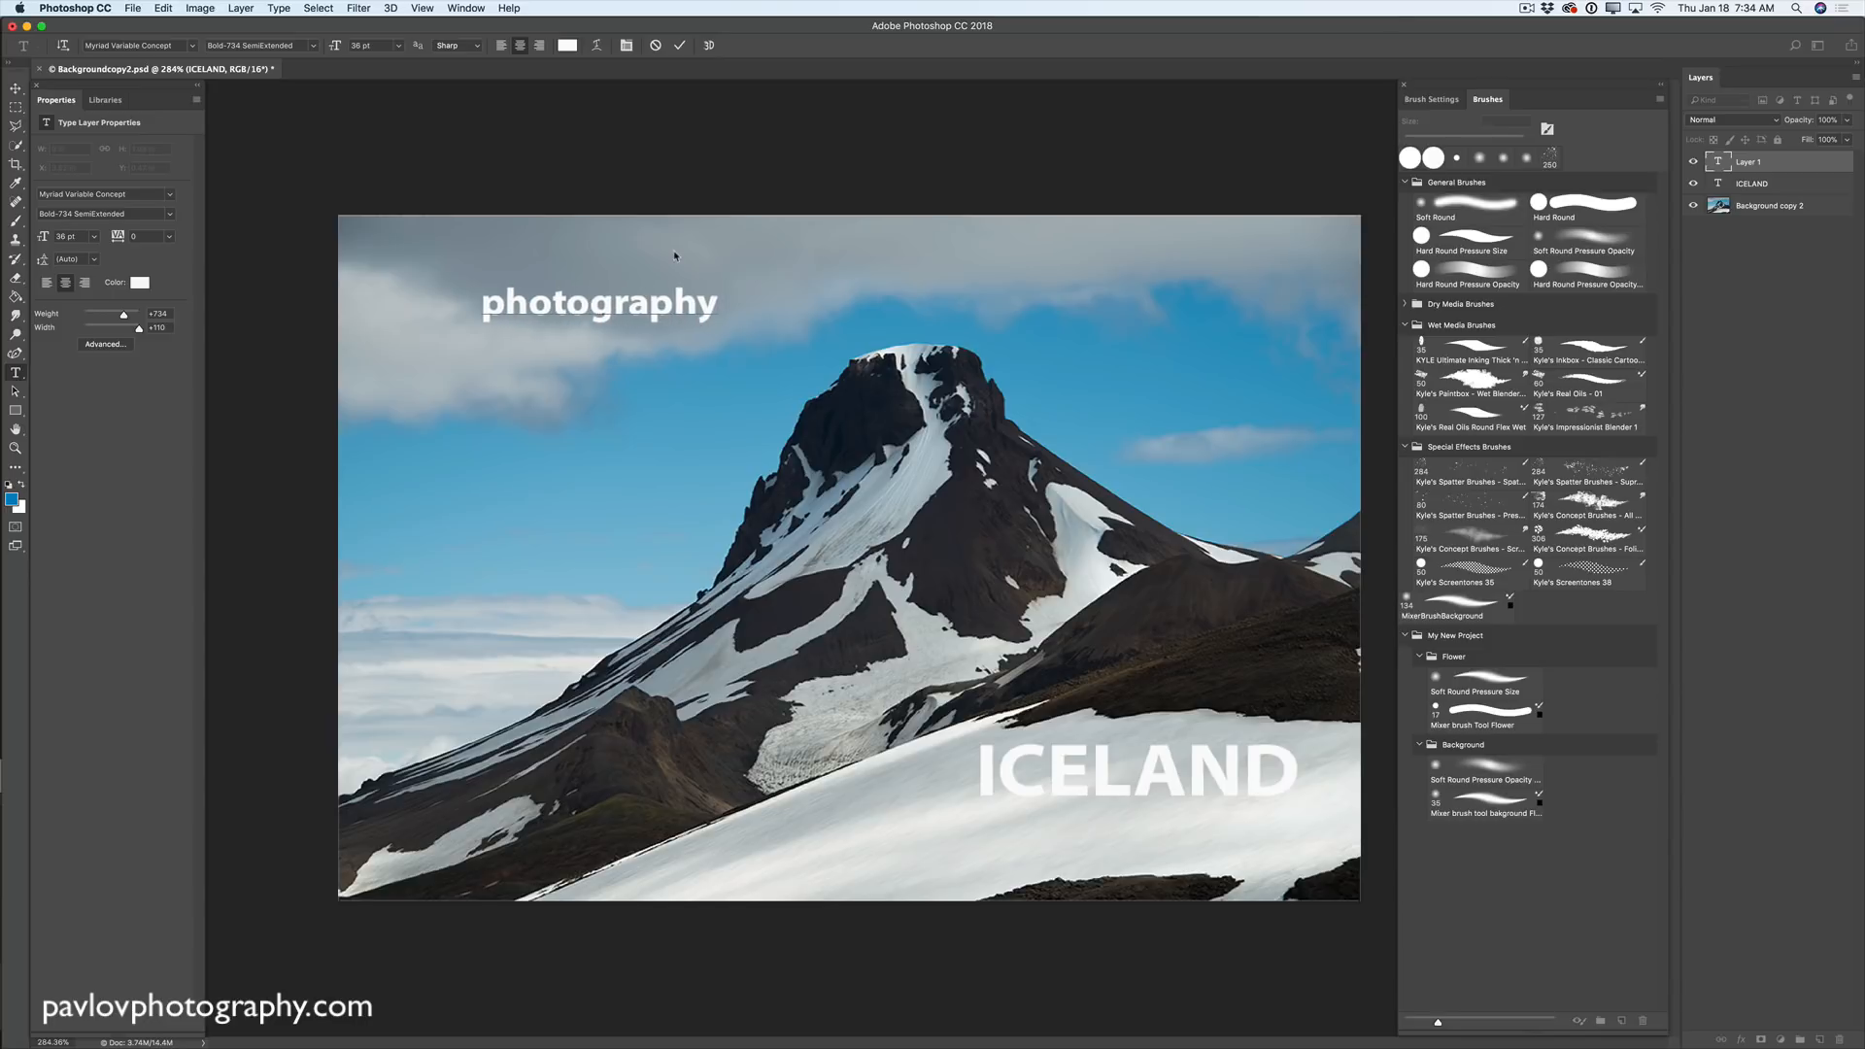
pyautogui.write(' by Vic')
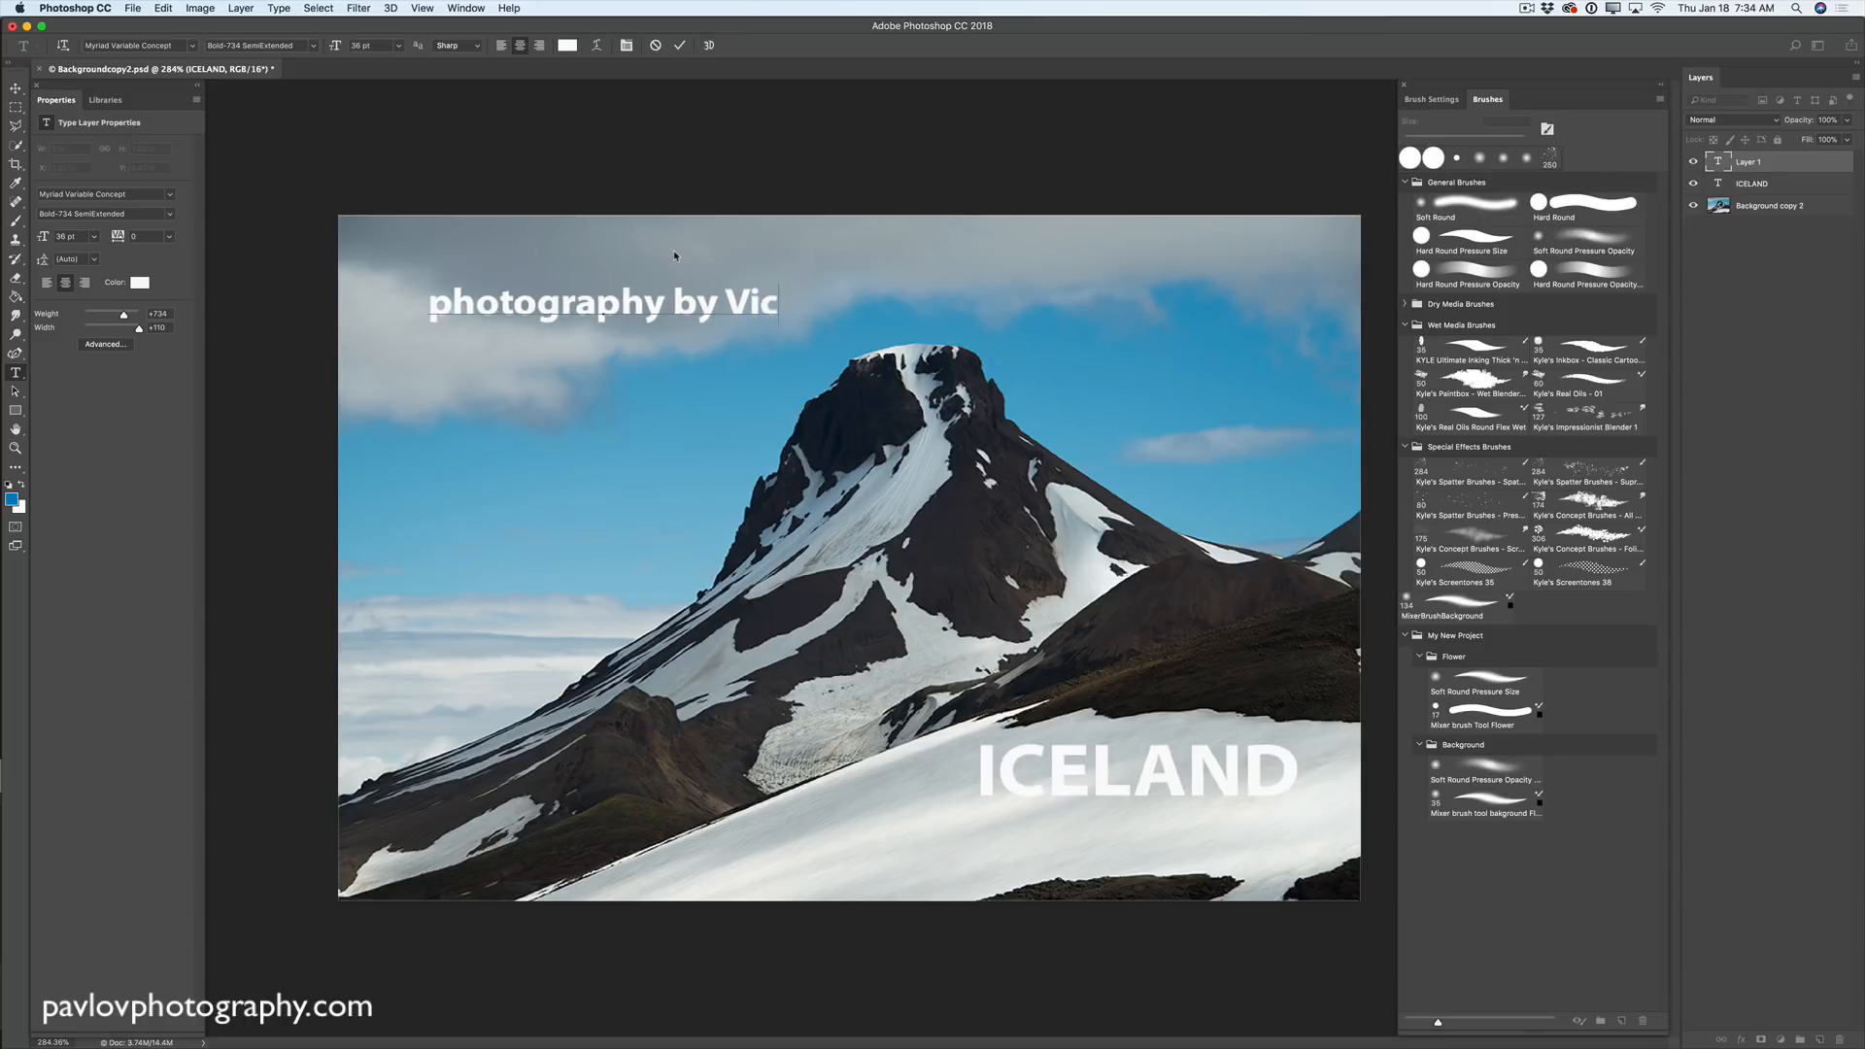
pyautogui.write('toria Pavlo')
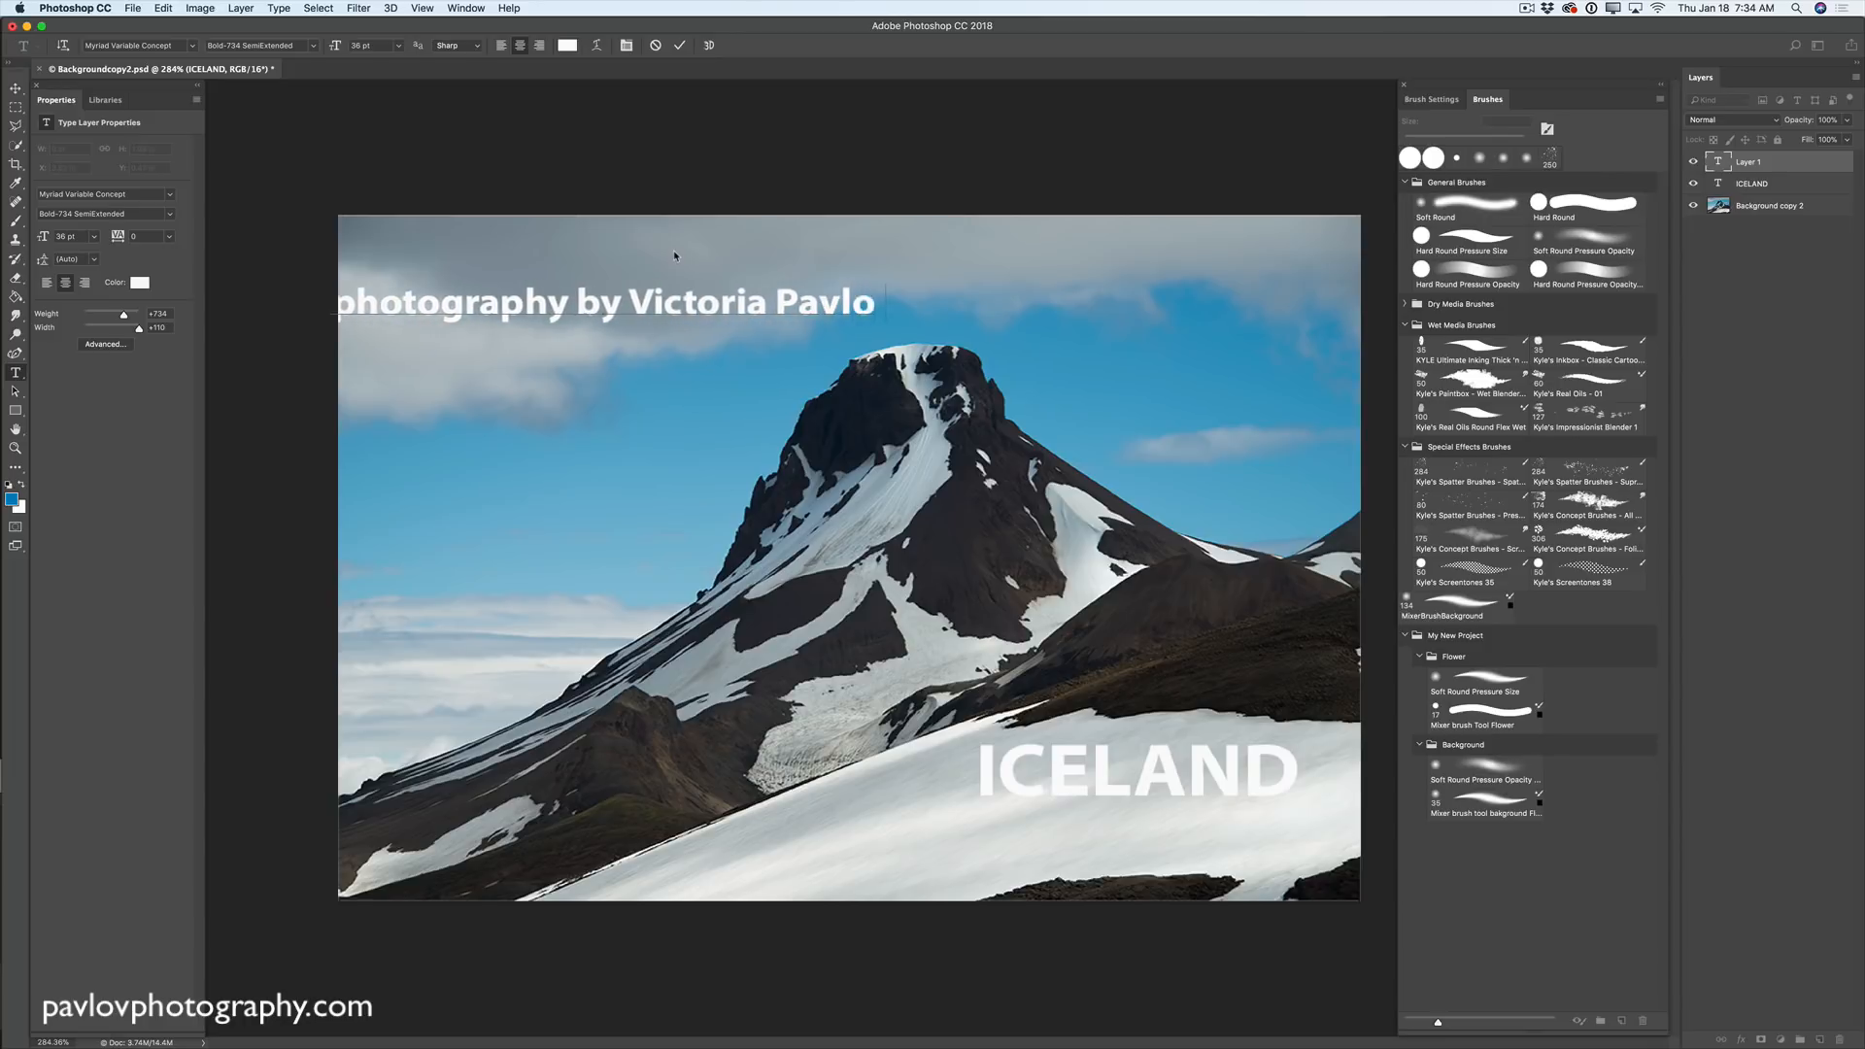
pyautogui.write('v')
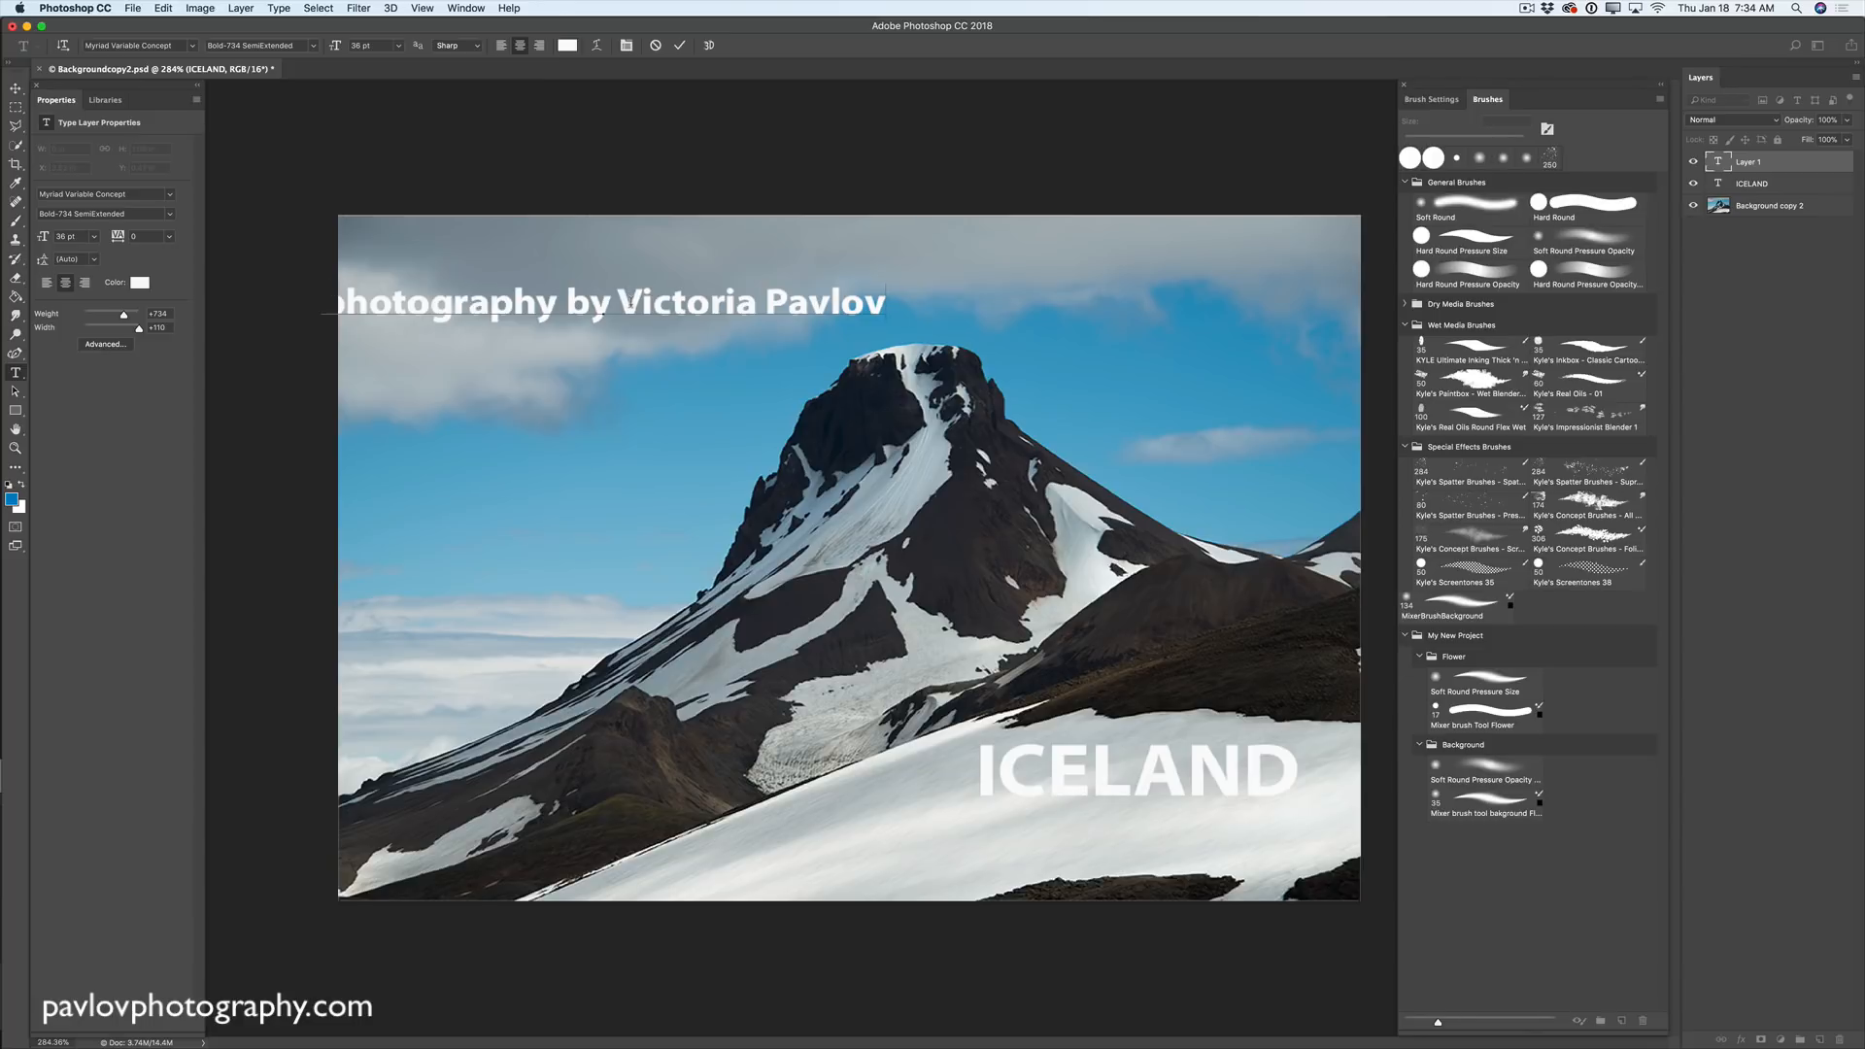
# - Set the whole credit line in Source Code Variable, thinned to ExtraLight-218
pyautogui.tripleClick(630, 305)
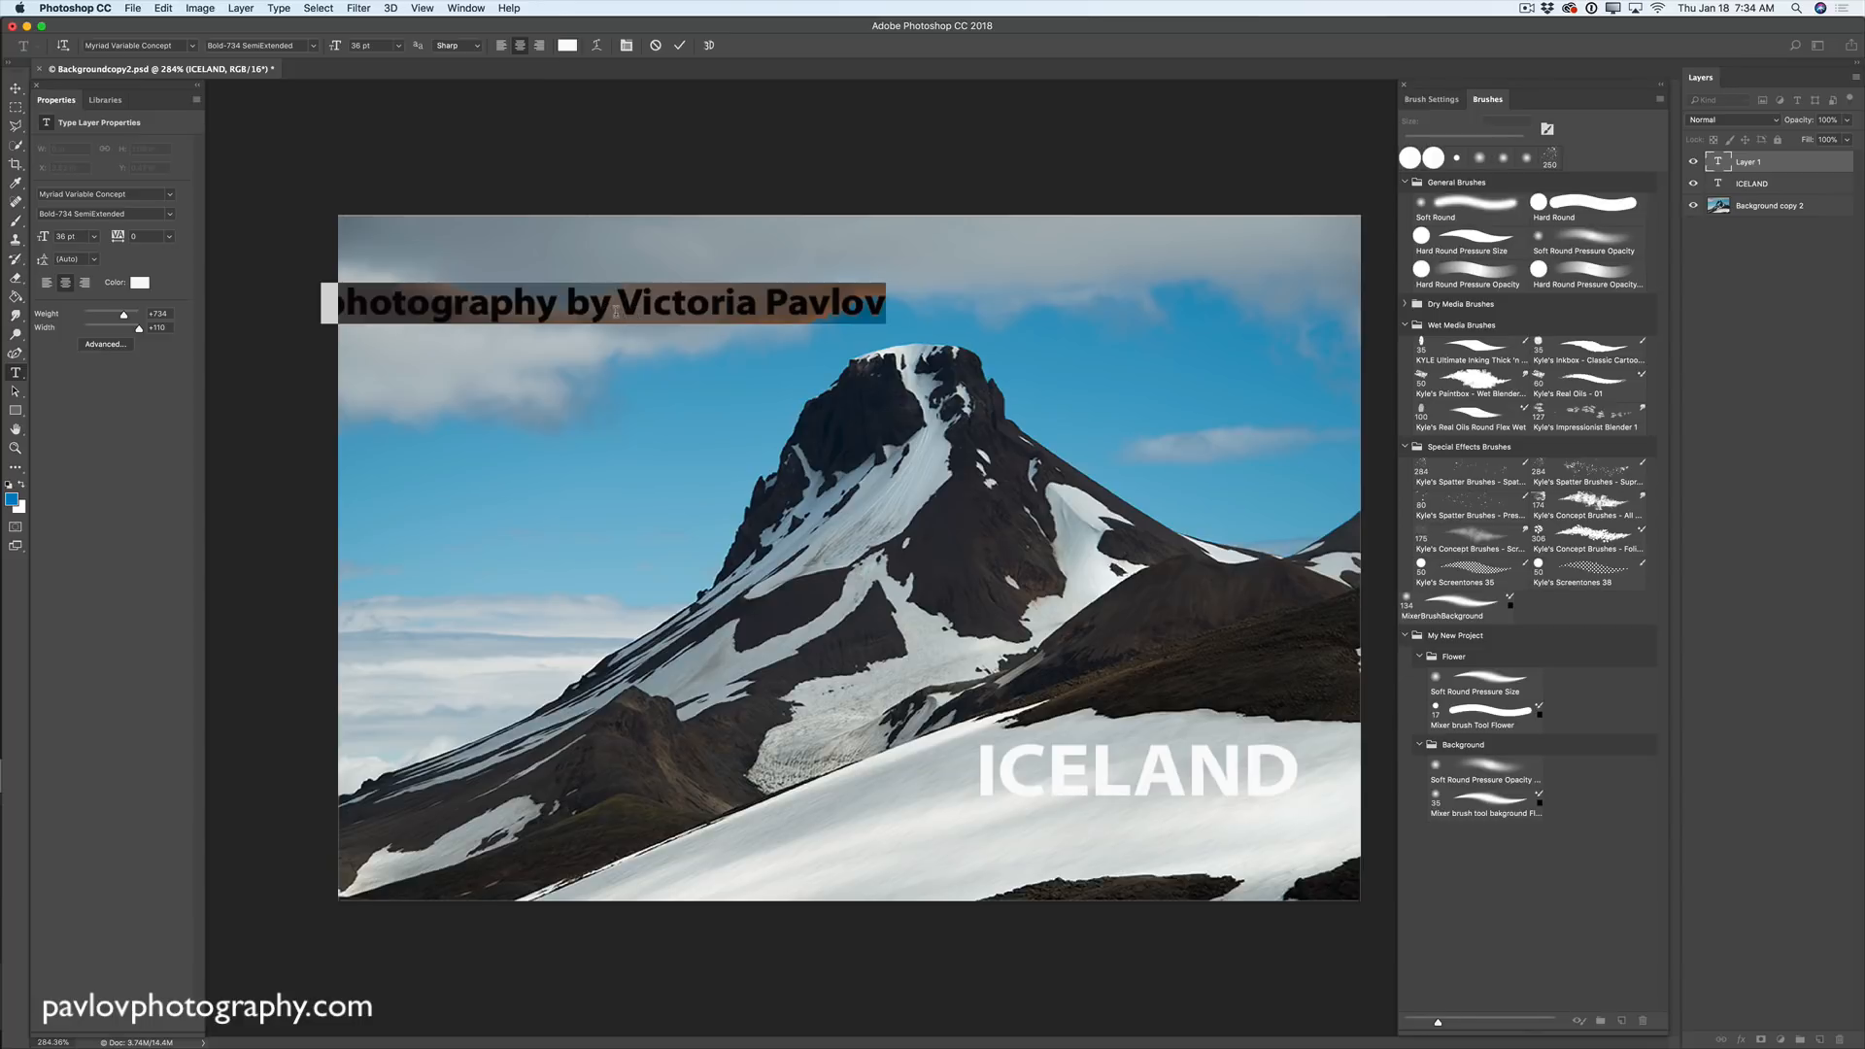
pyautogui.click(192, 45)
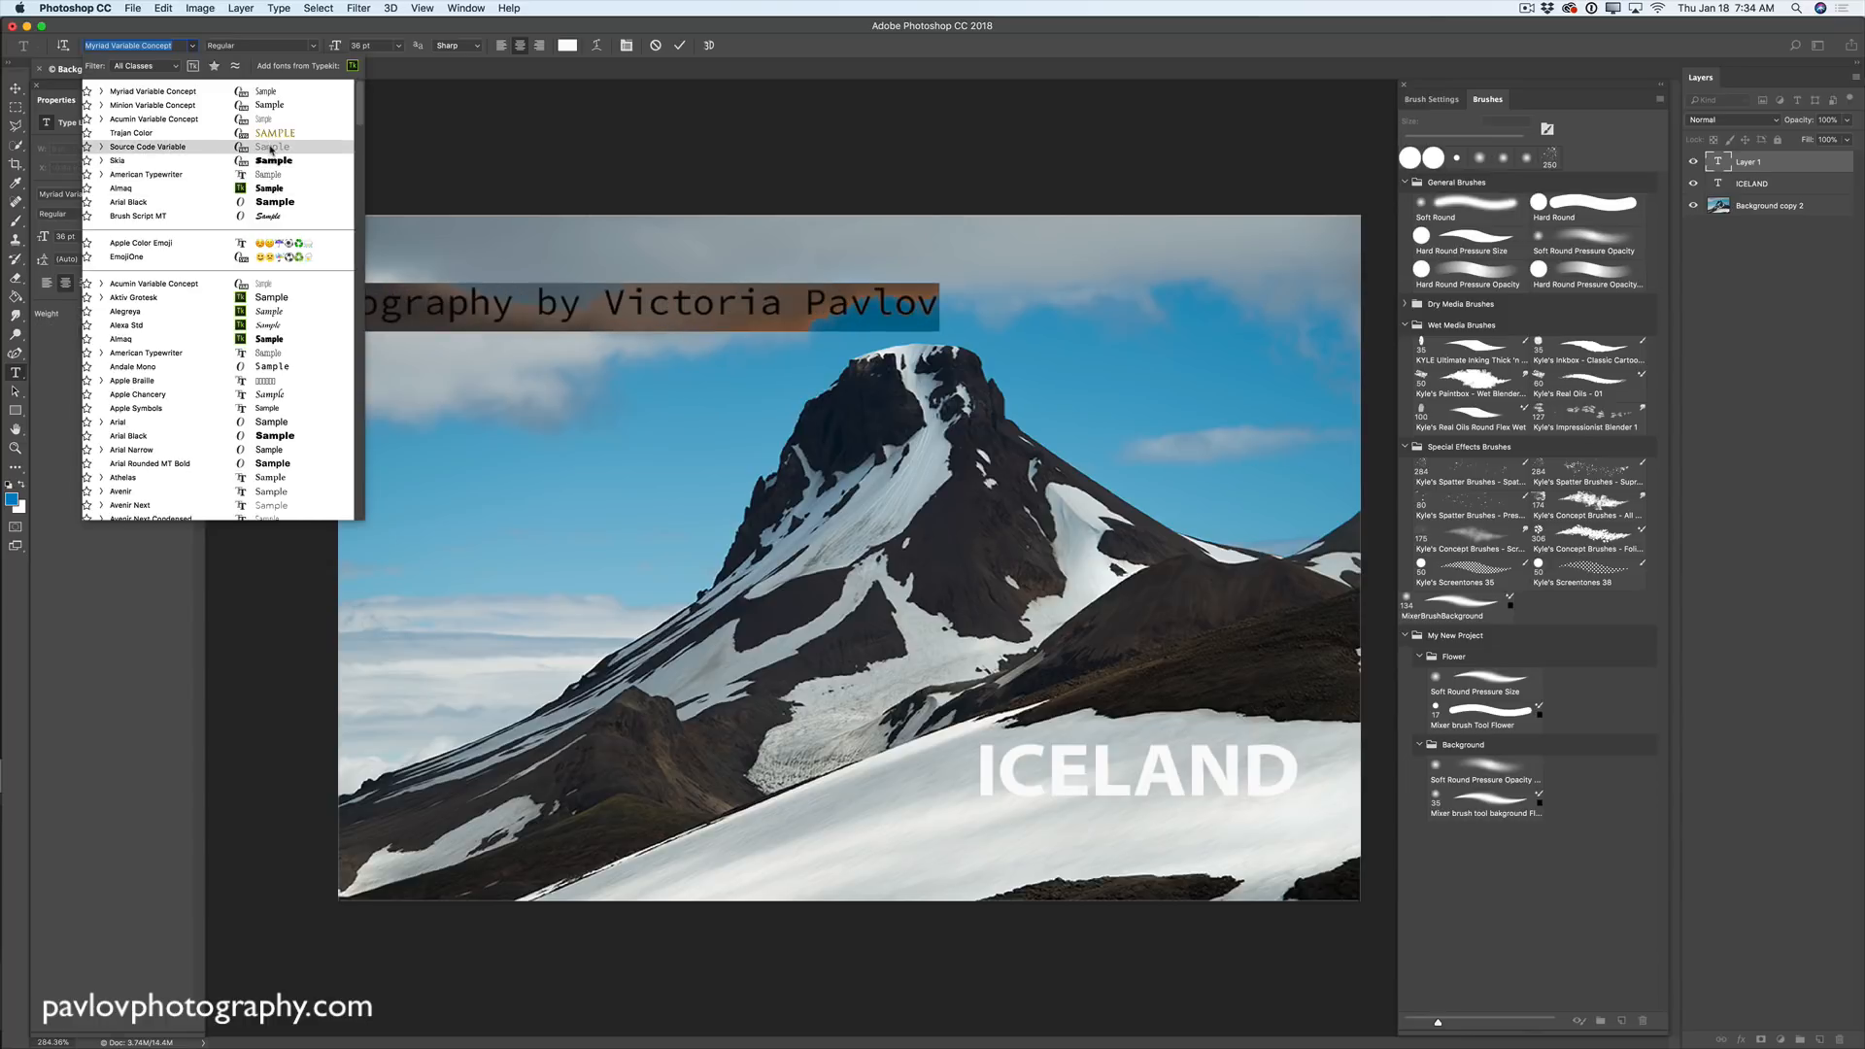
pyautogui.click(271, 148)
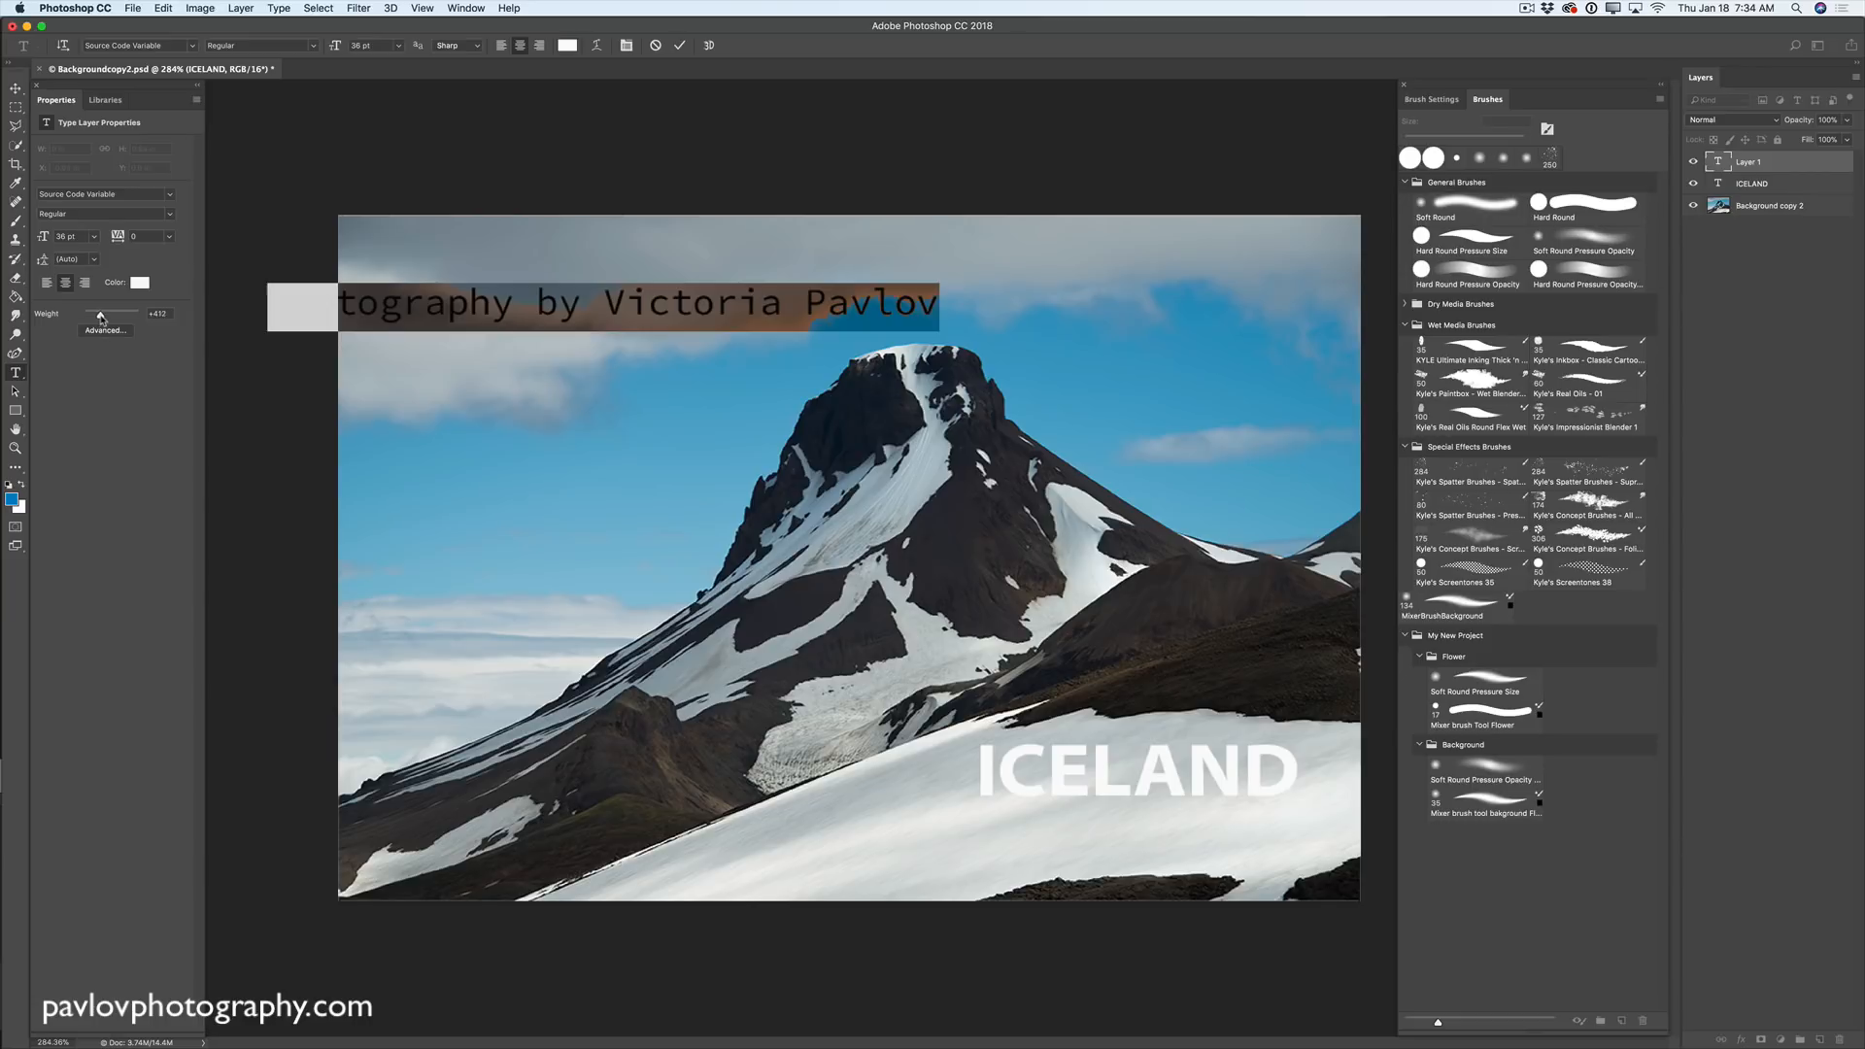
pyautogui.moveTo(101, 318)
pyautogui.mouseDown()
pyautogui.moveTo(134, 319)
pyautogui.moveTo(92, 317)
pyautogui.mouseUp()
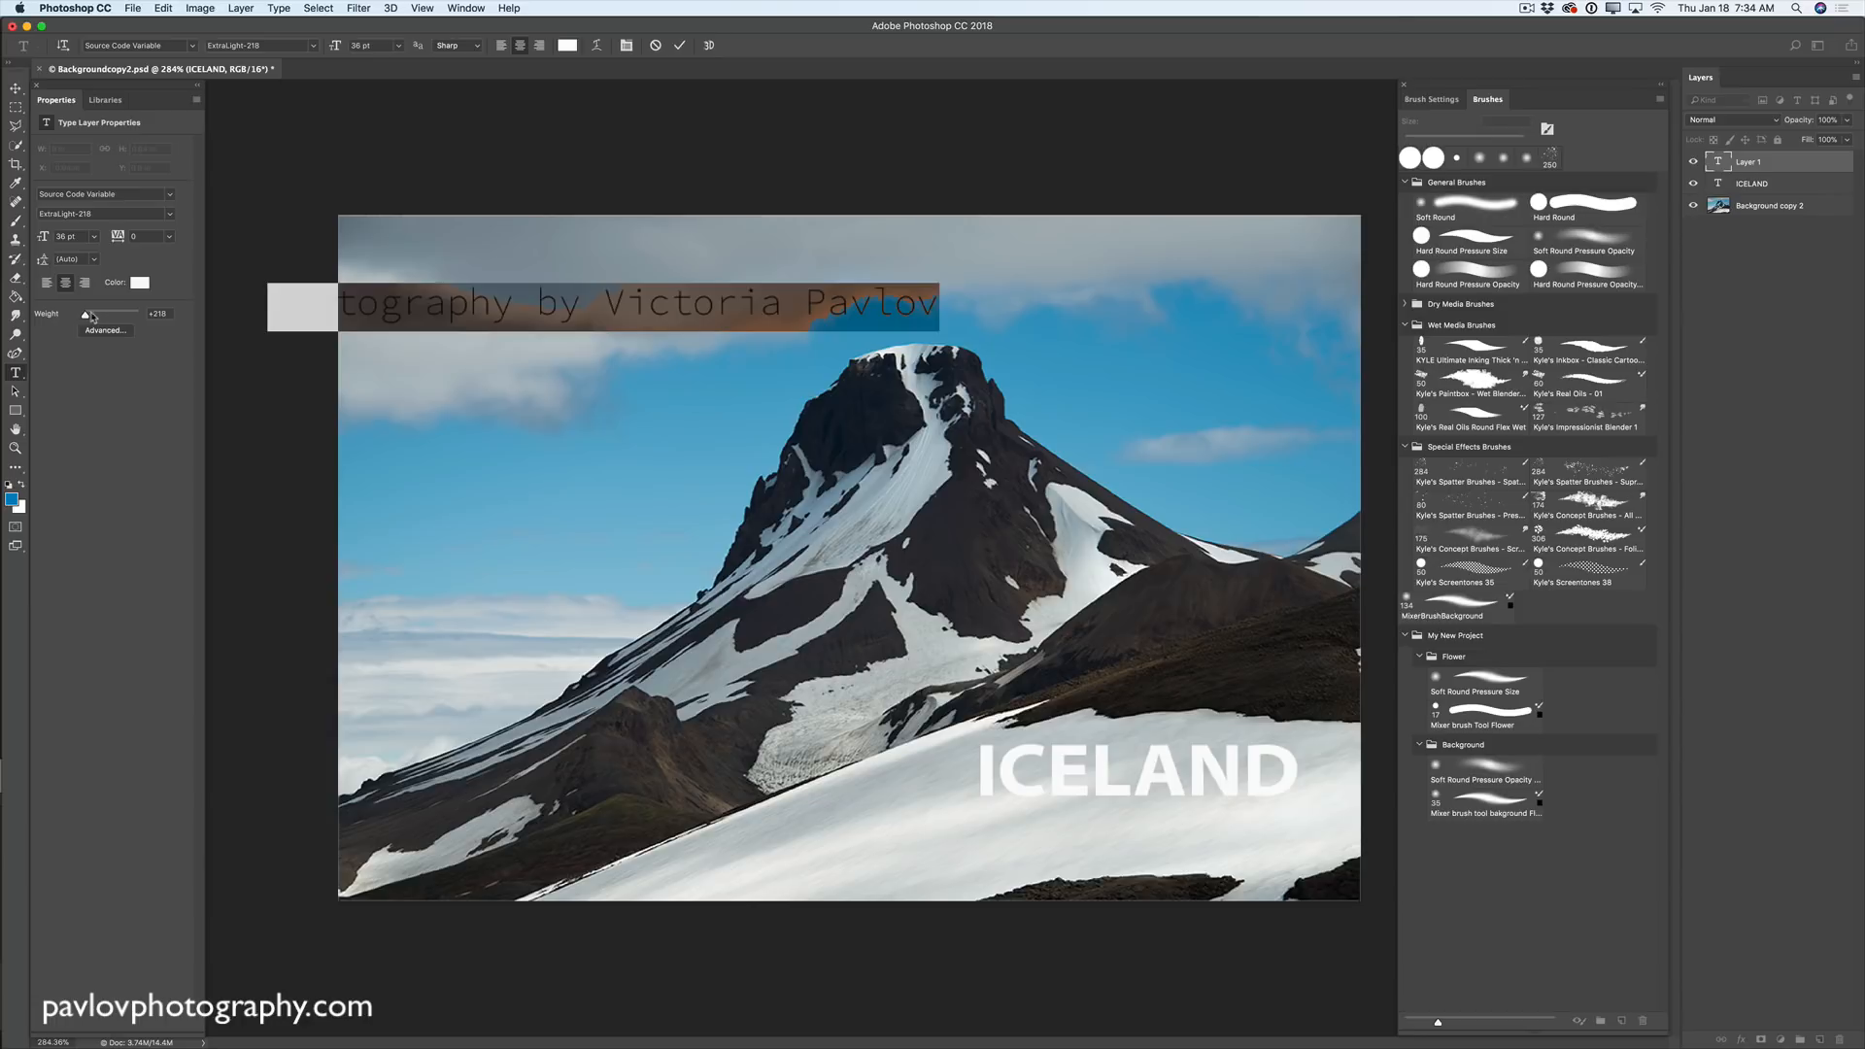
pyautogui.click(15, 88)
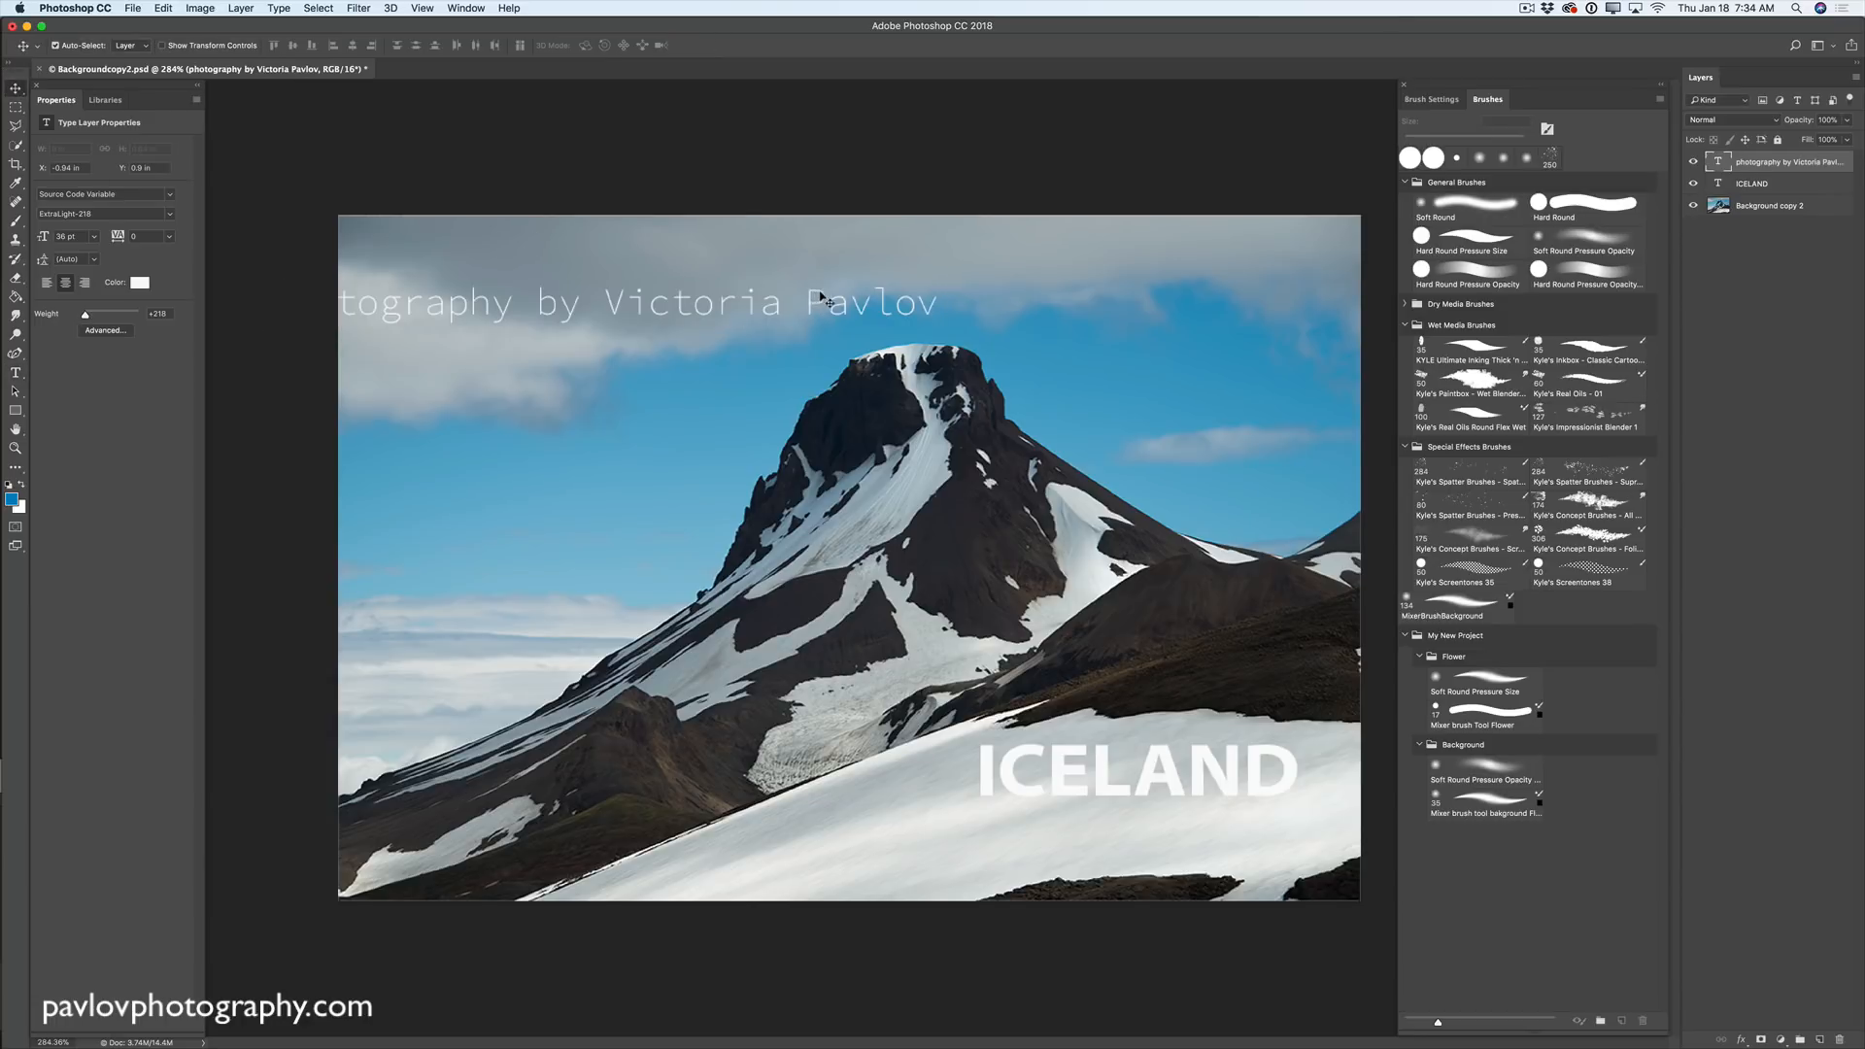
# - Shift the credit onto the upper-left sky and colour 'photography' dark slate blue 36445a
pyautogui.moveTo(821, 297); pyautogui.dragTo(923, 269)
pyautogui.click(15, 373)
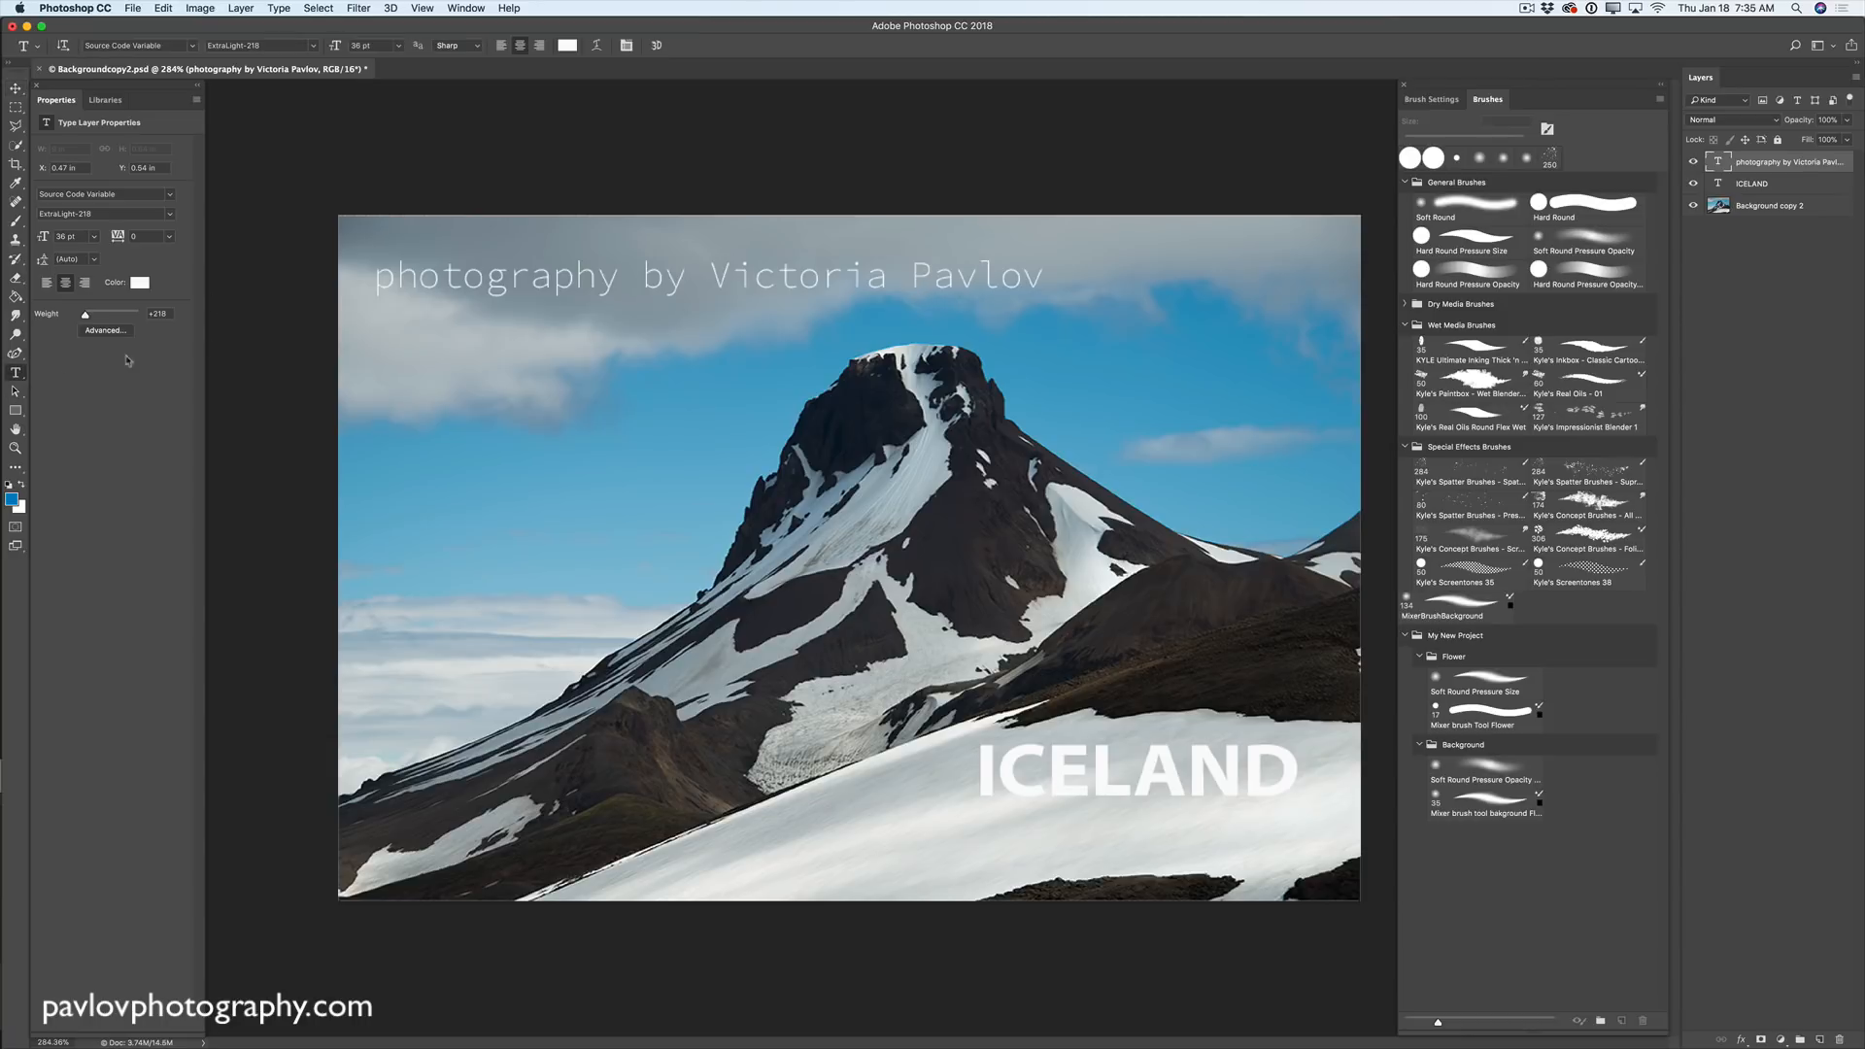
pyautogui.doubleClick(560, 279)
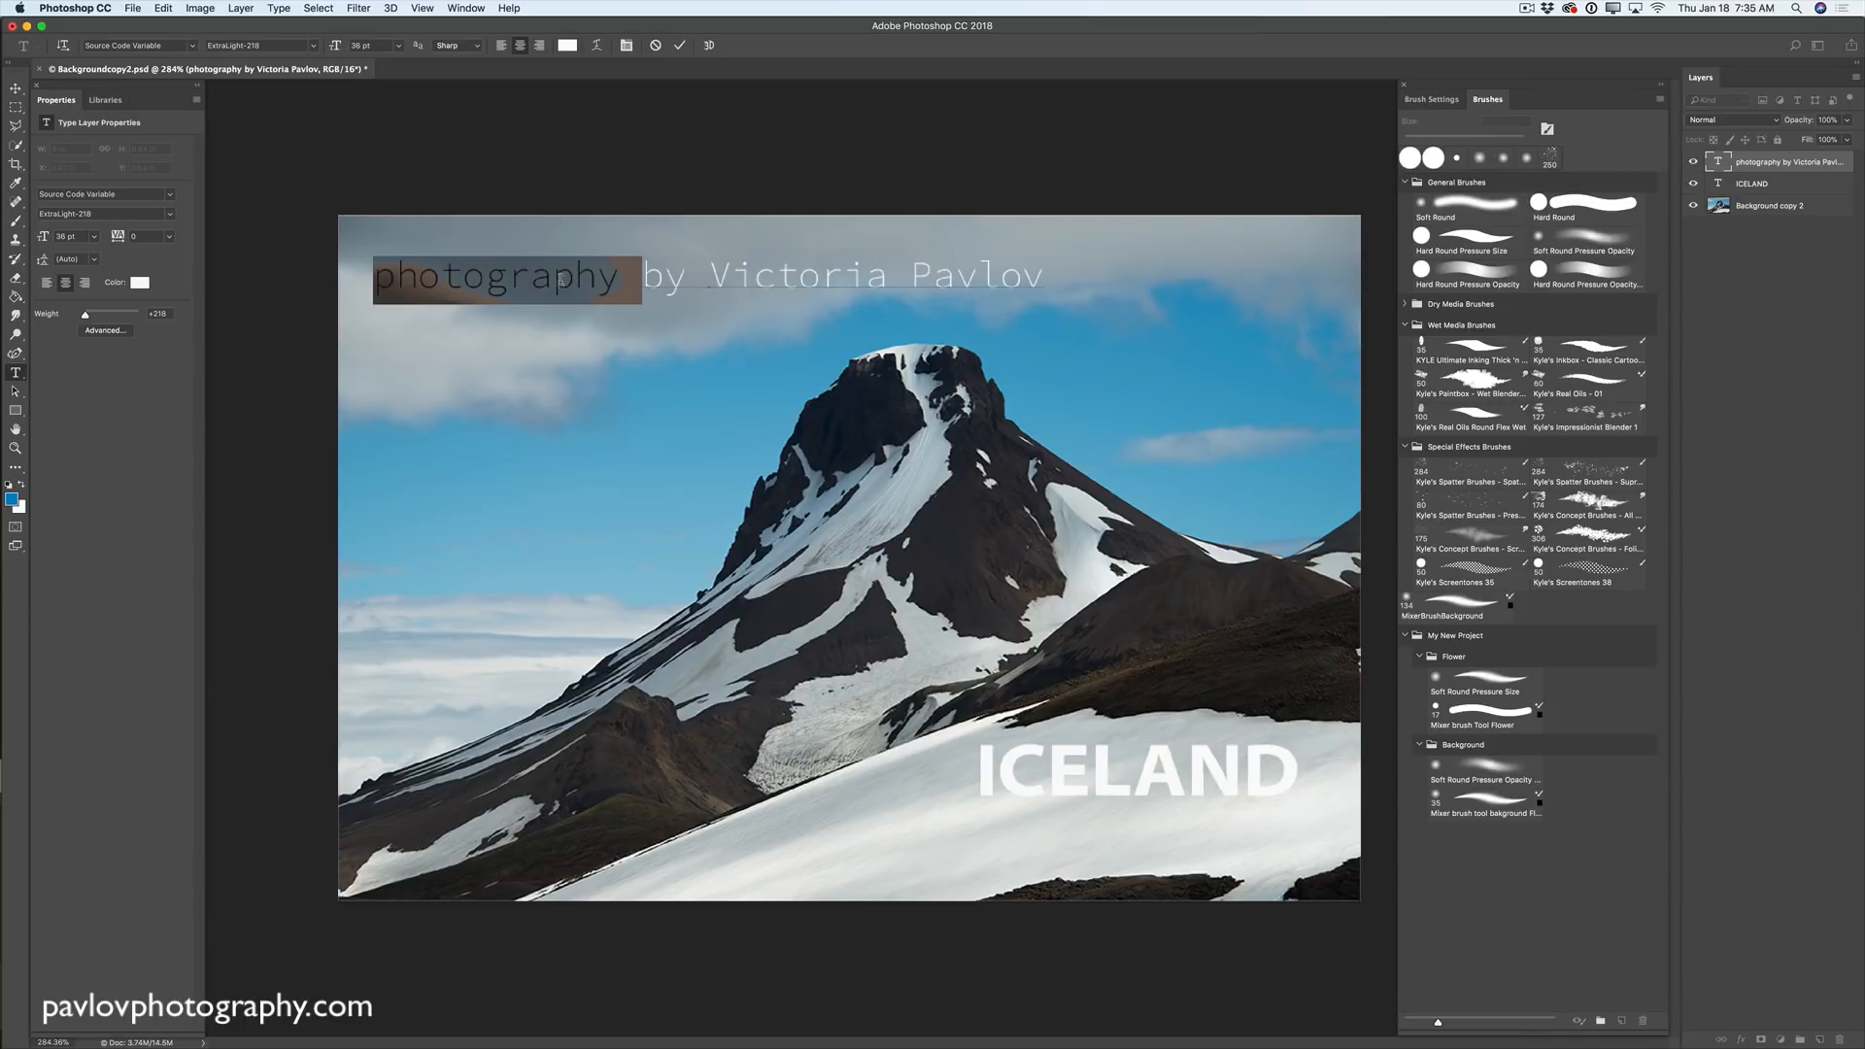
pyautogui.click(567, 44)
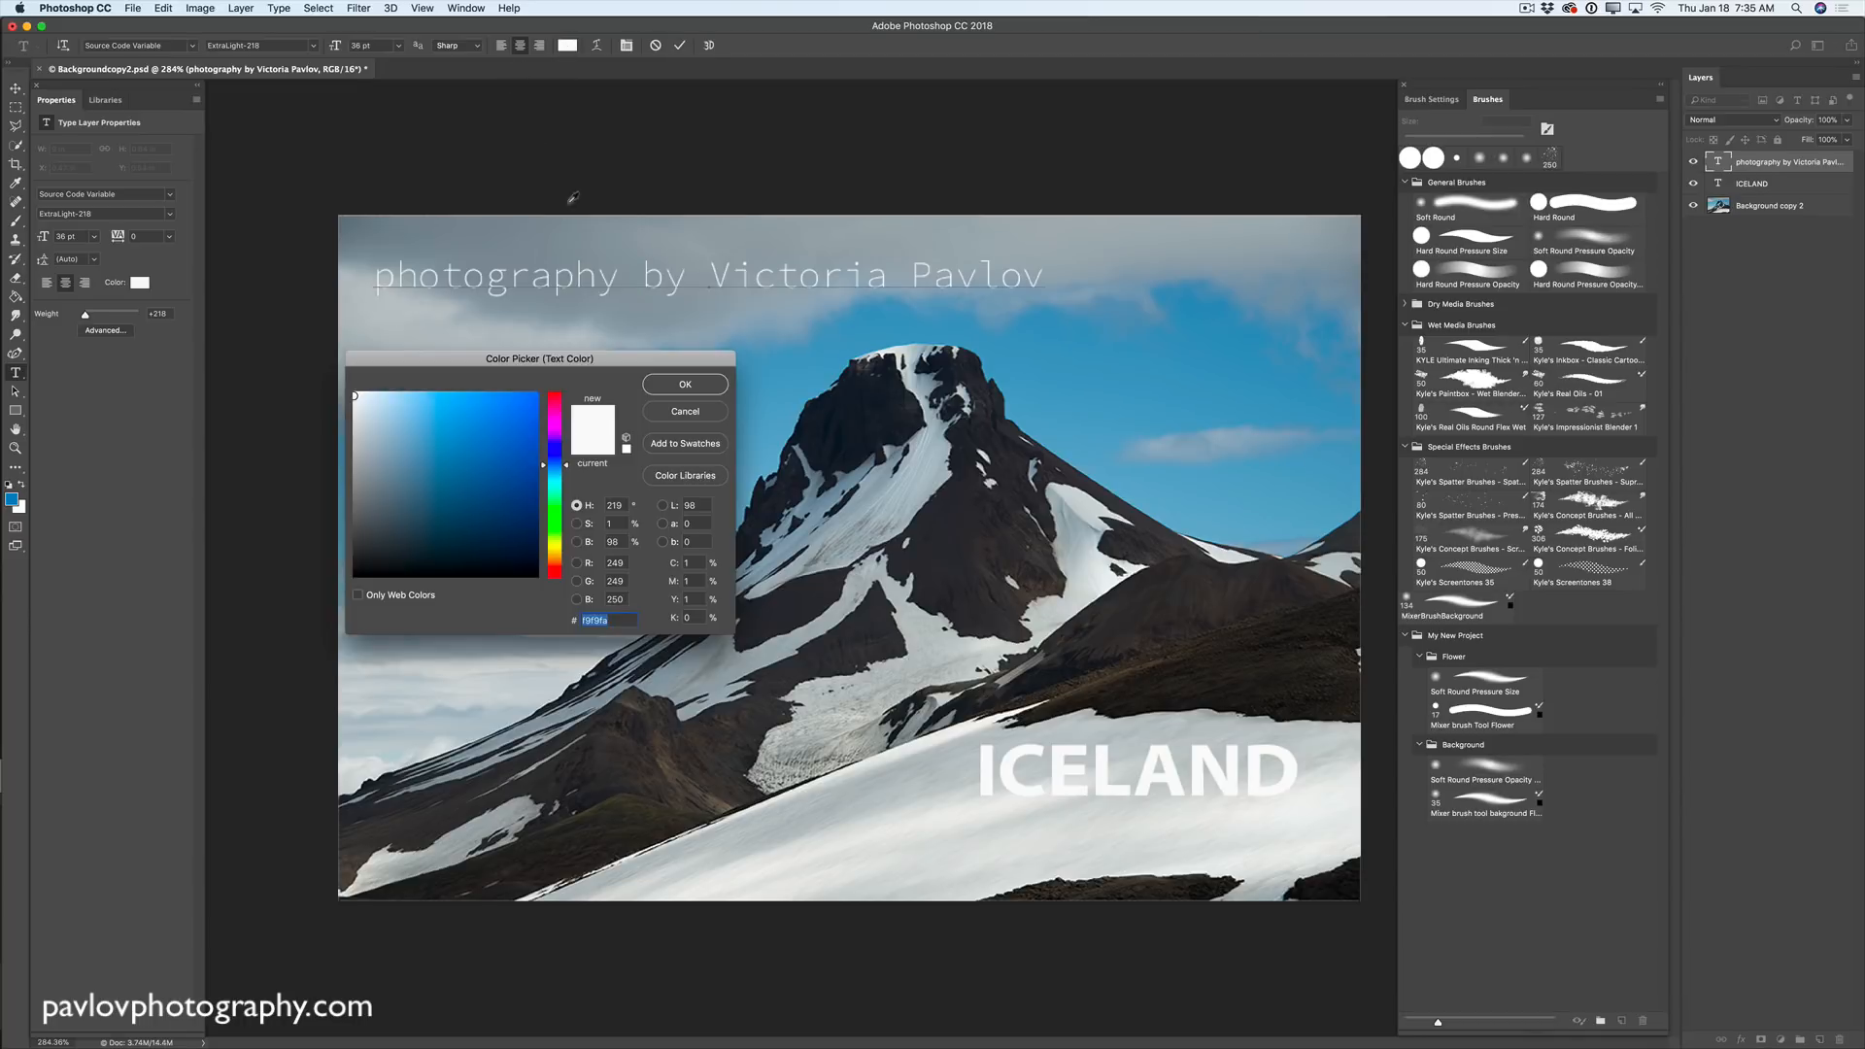
pyautogui.moveTo(513, 440); pyautogui.dragTo(506, 460)
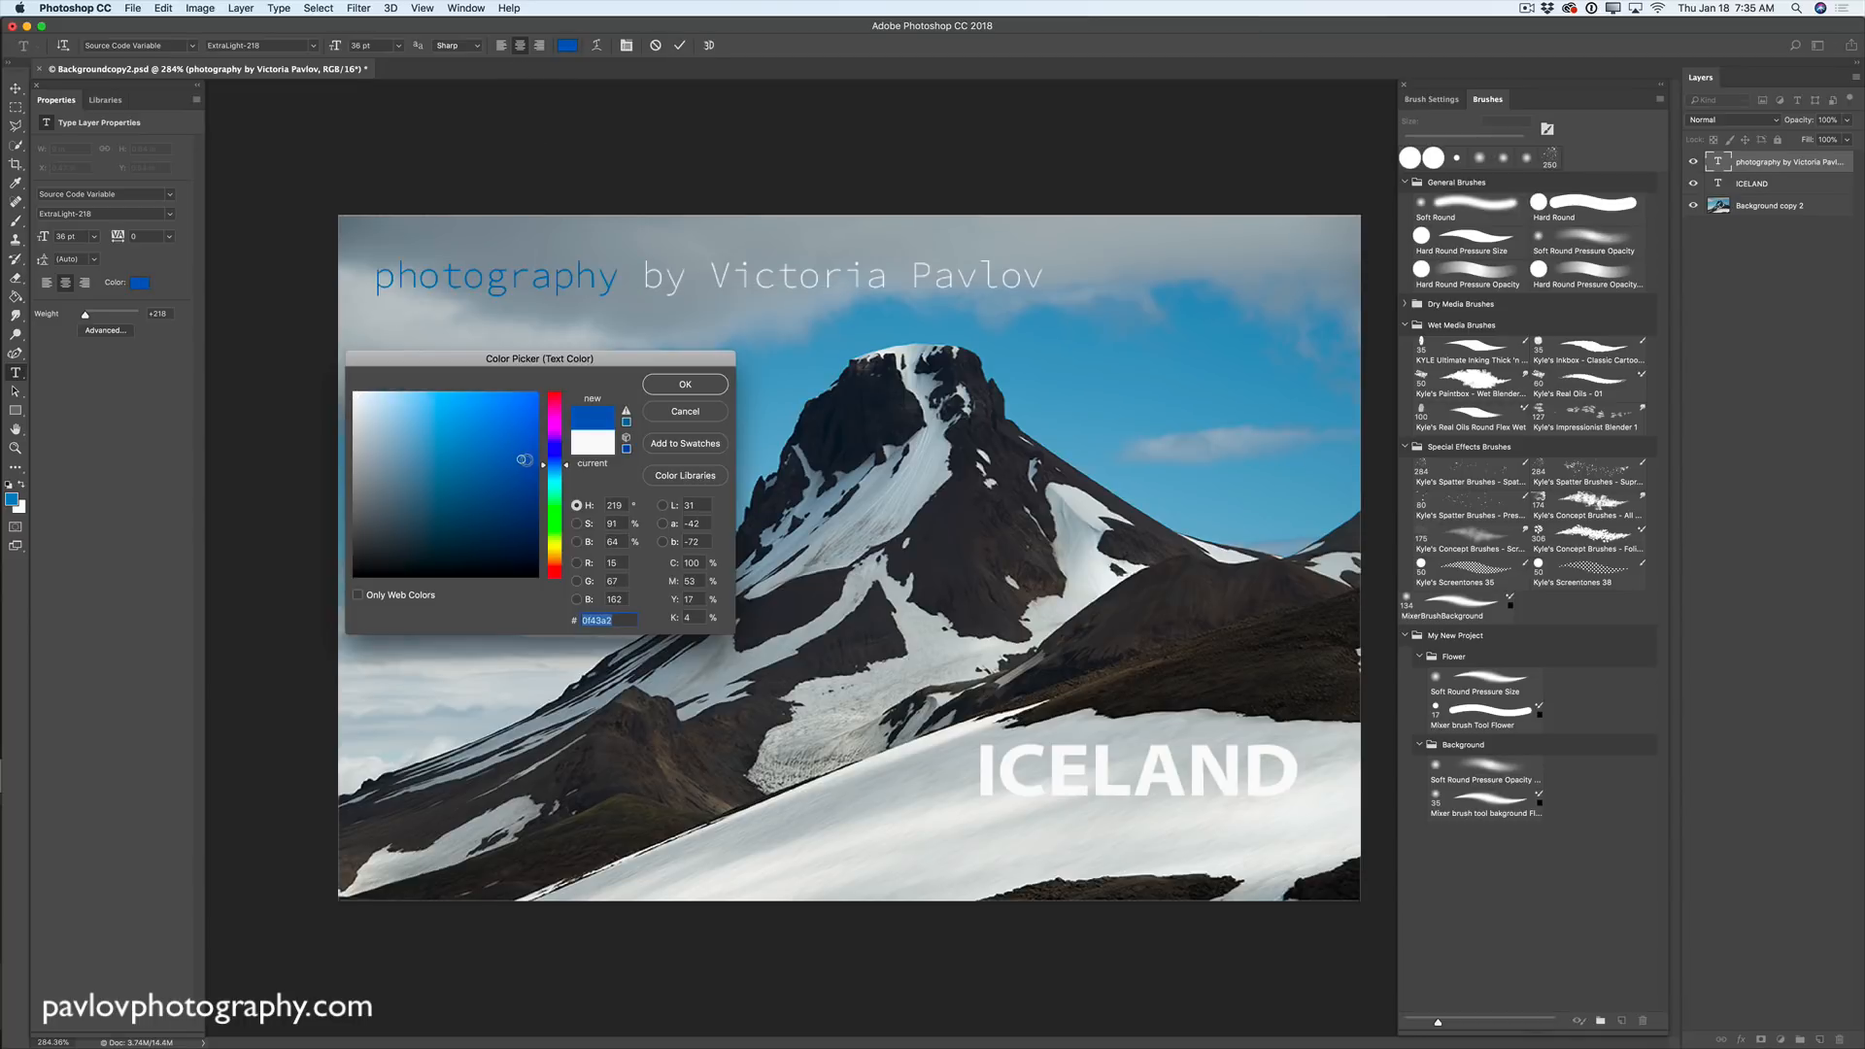
pyautogui.click(506, 460)
pyautogui.click(1131, 353)
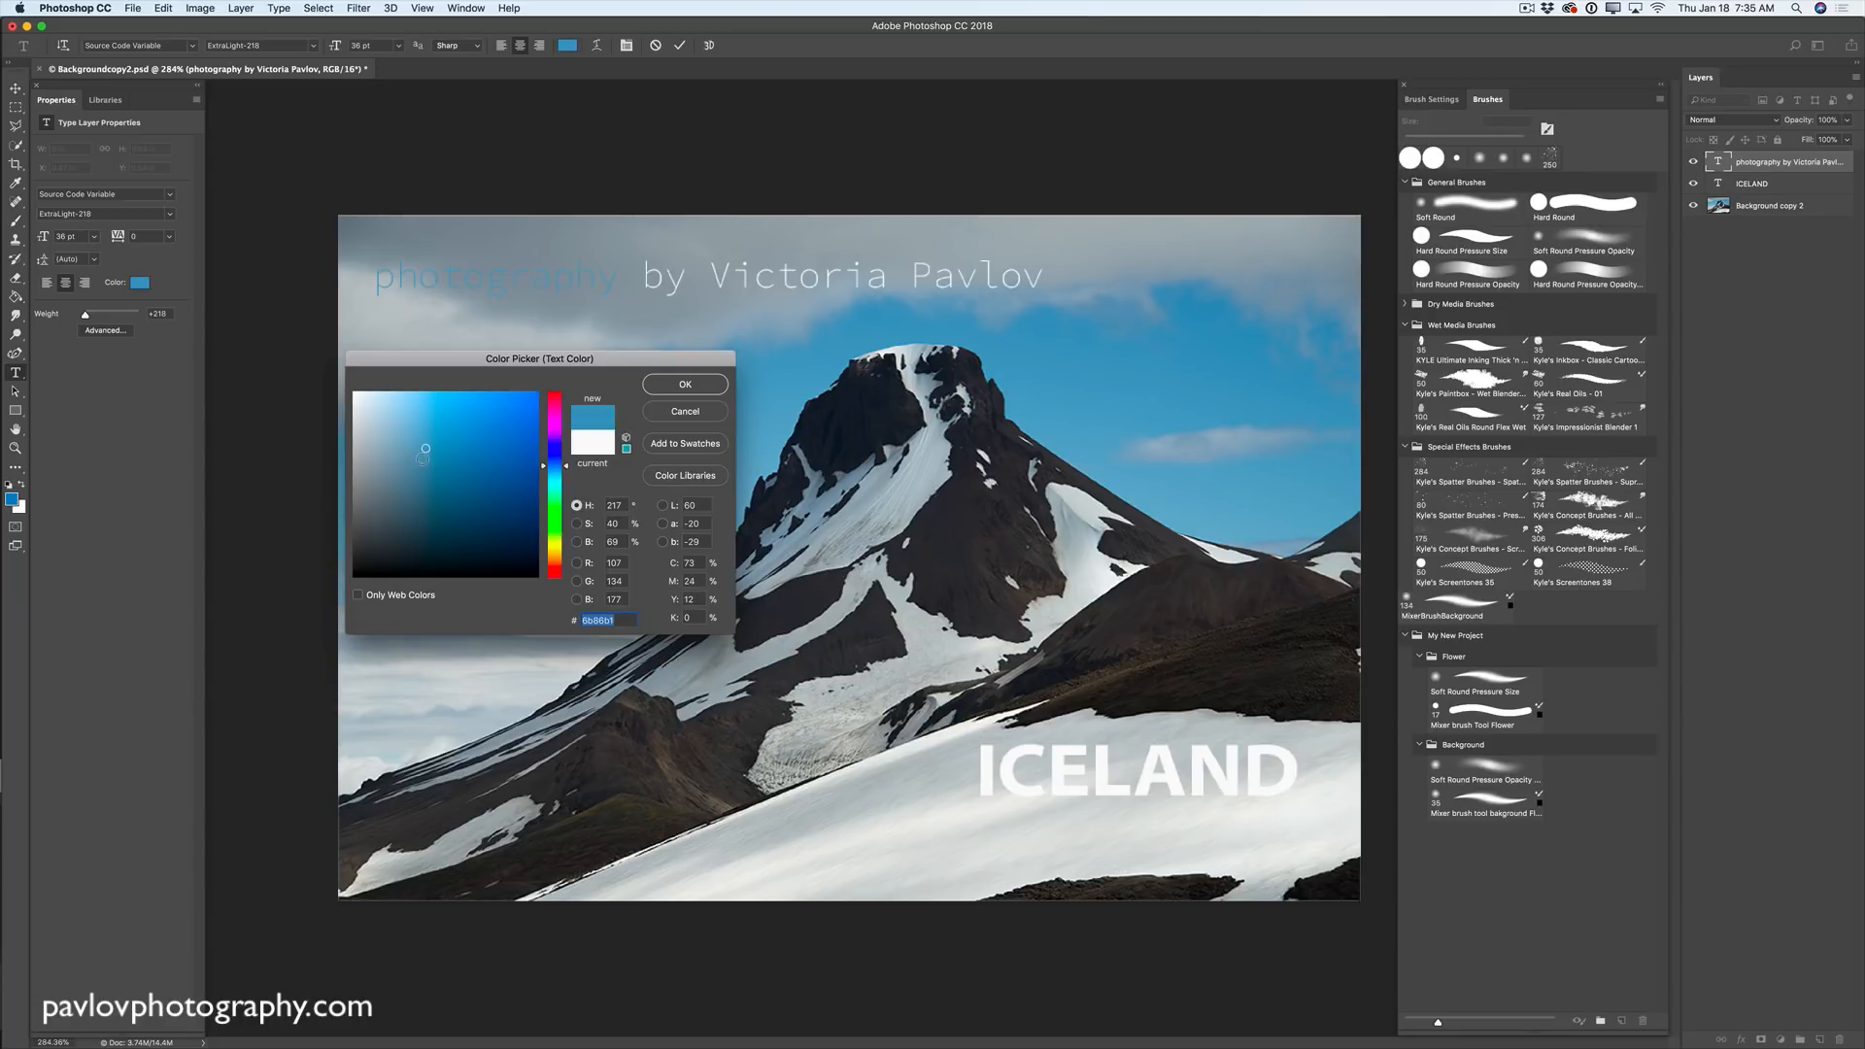
pyautogui.moveTo(426, 450); pyautogui.dragTo(427, 510)
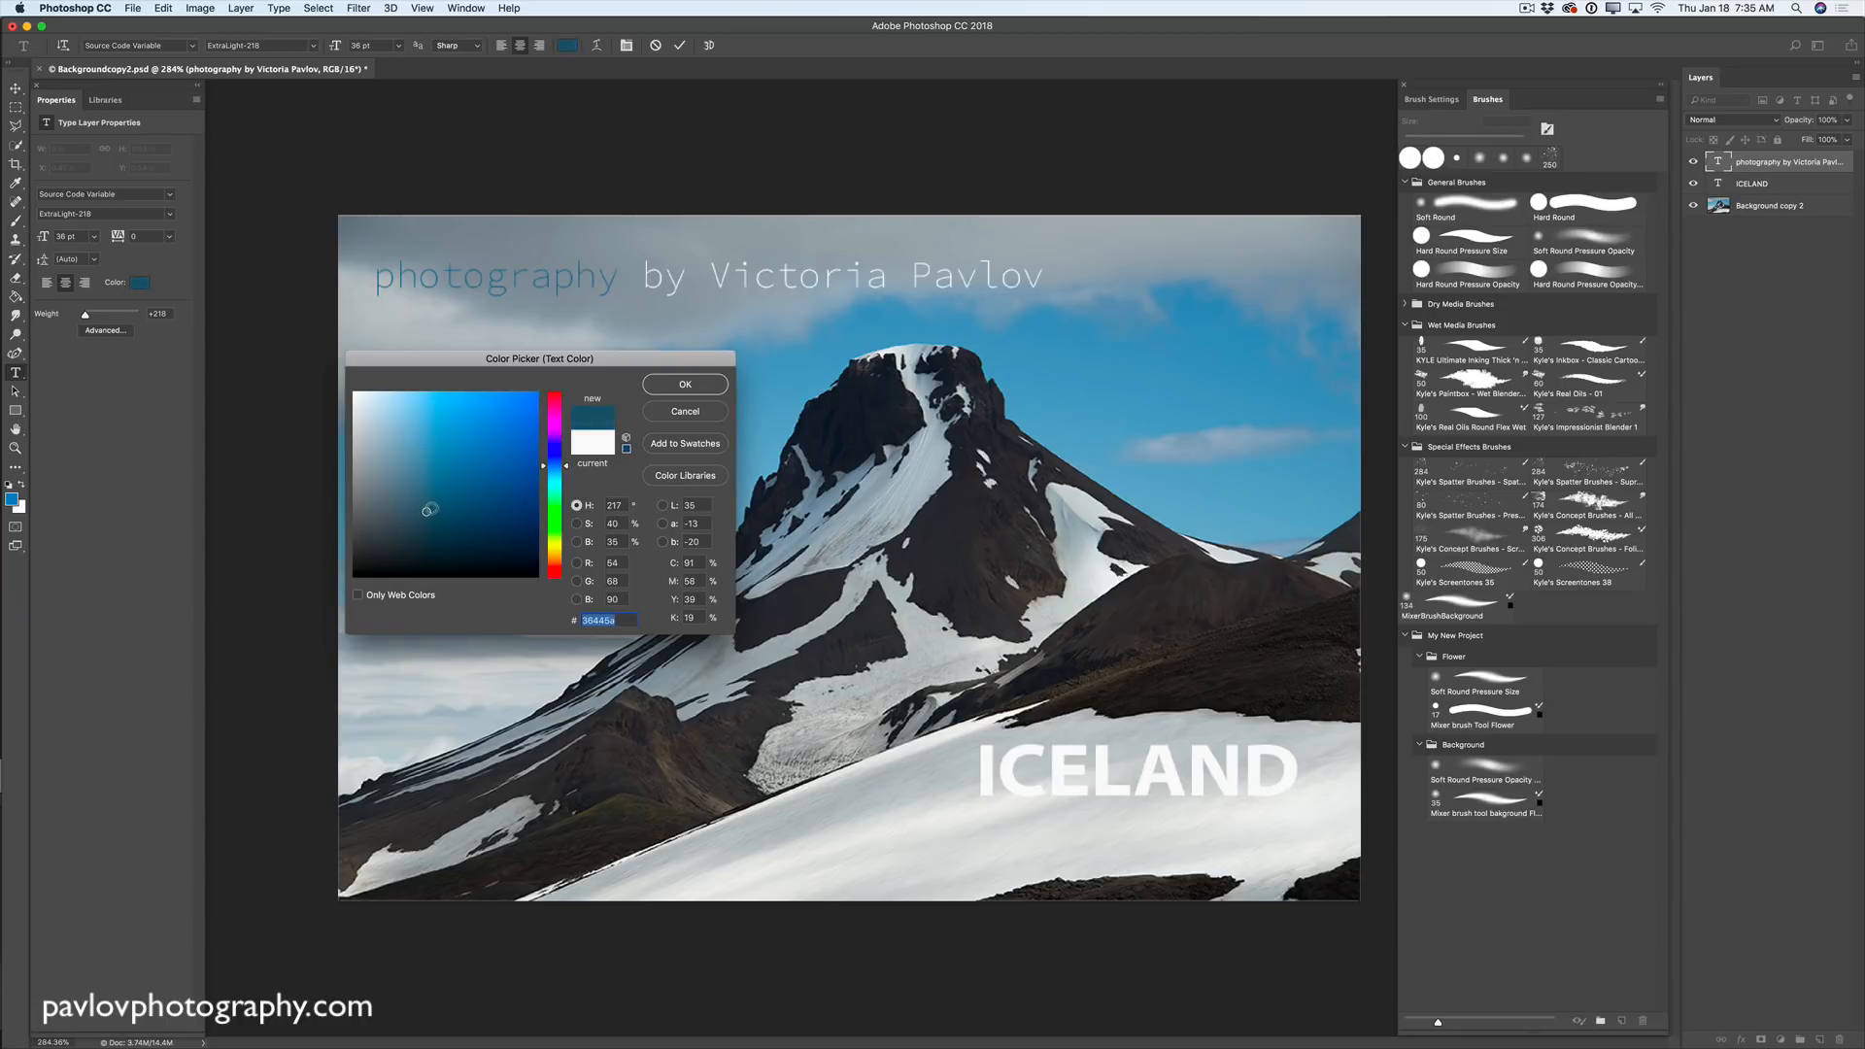
pyautogui.click(685, 385)
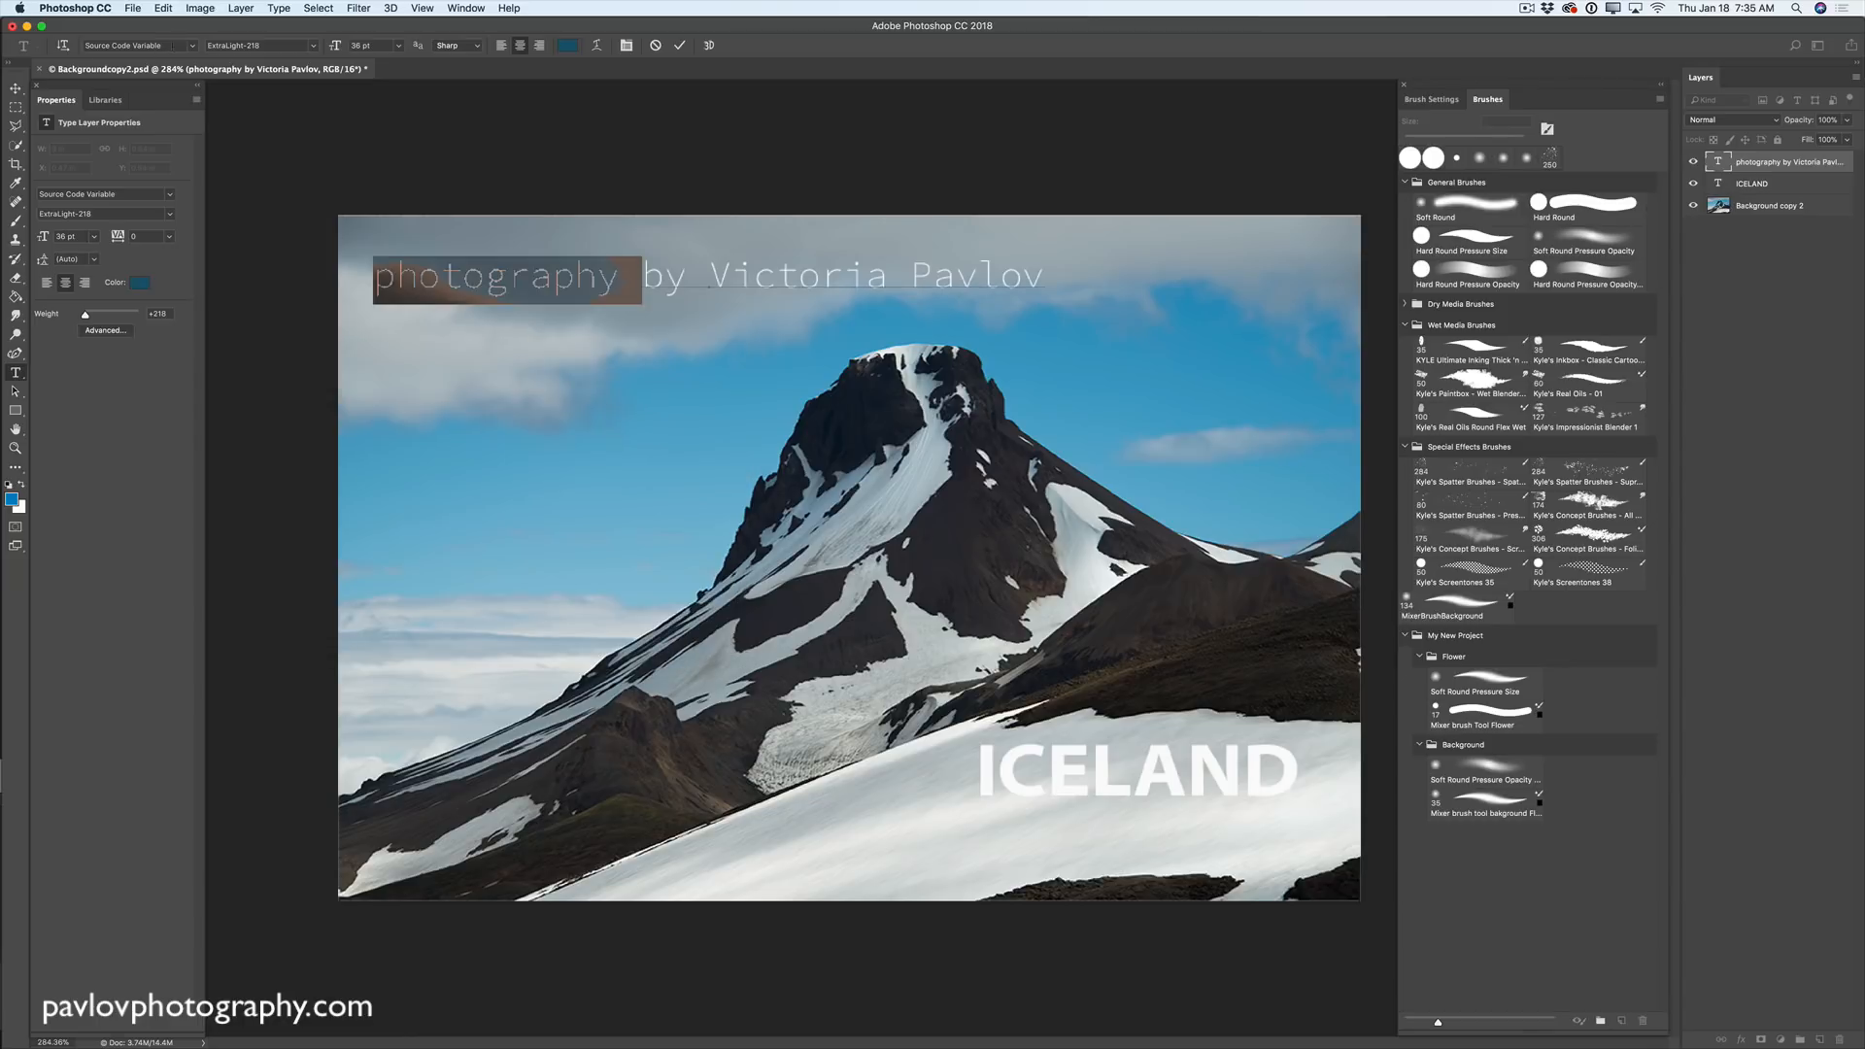
# - After trying Trajan Color, set 'photography' in Minion Variable Concept with slightly heavier weight
pyautogui.click(194, 45)
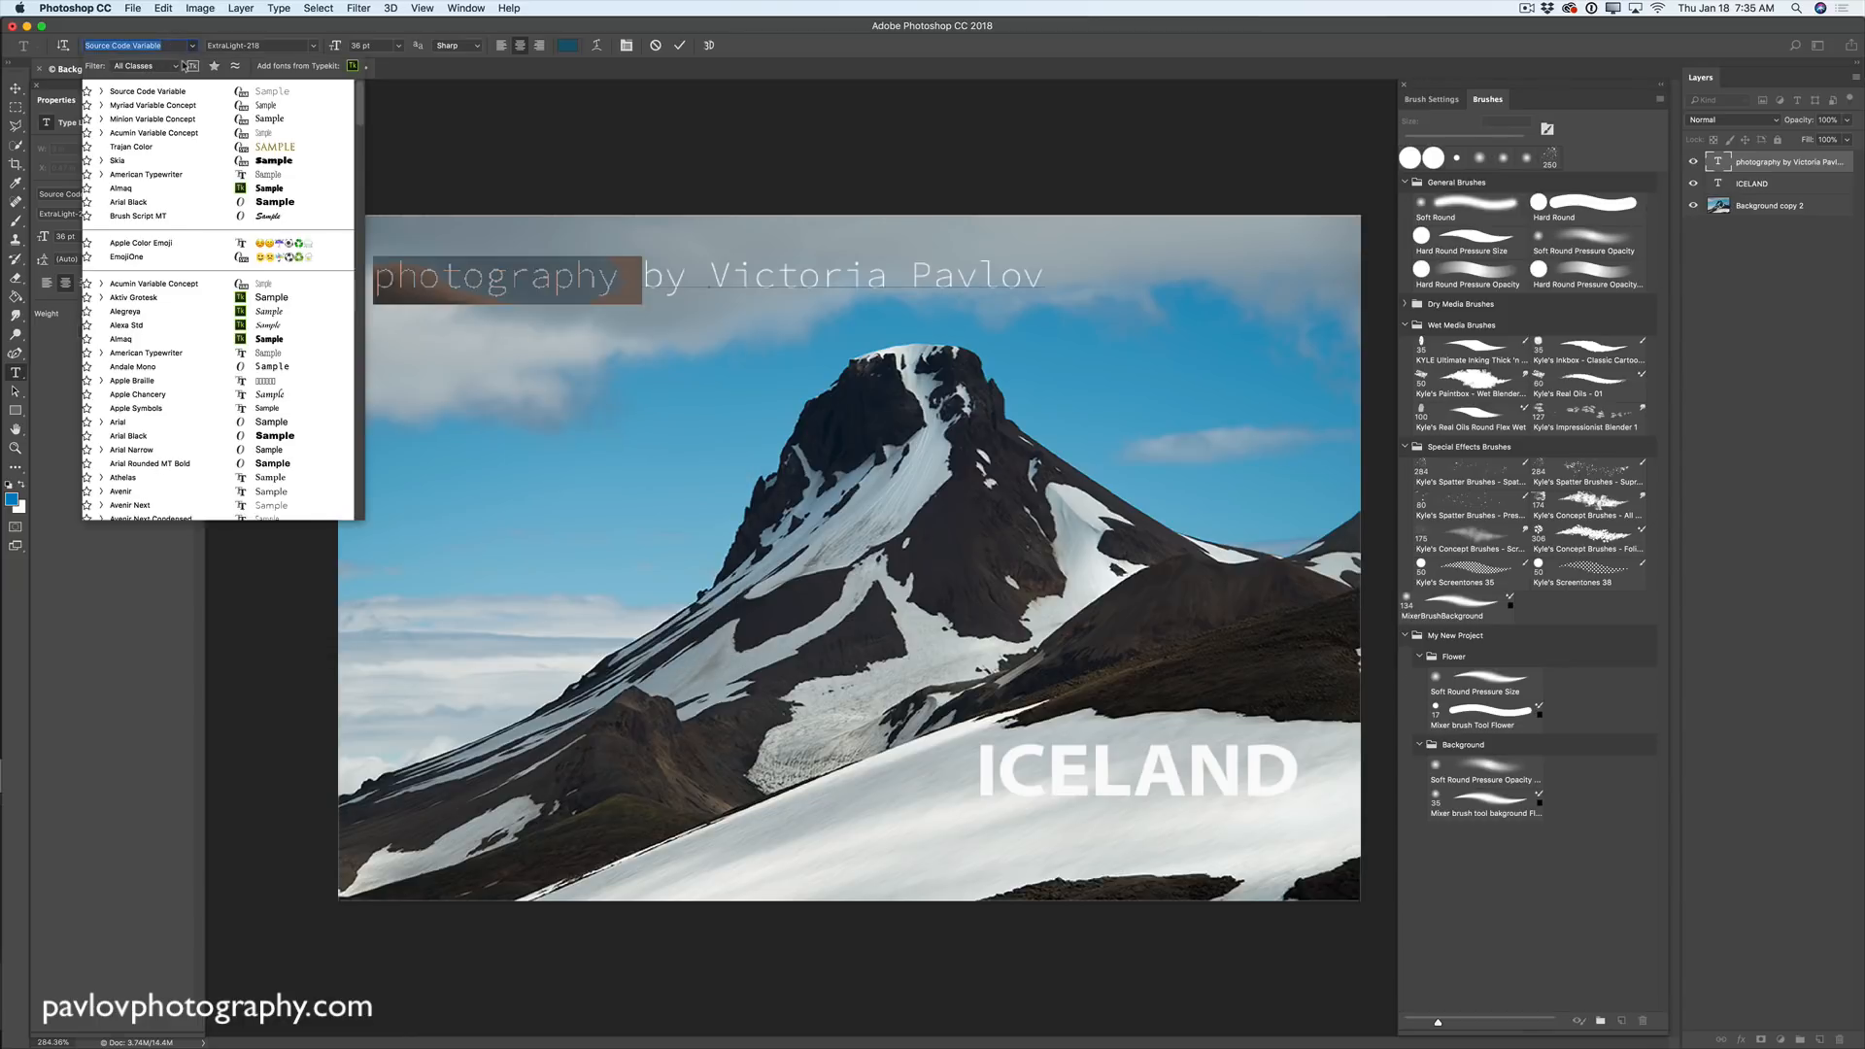
pyautogui.click(260, 149)
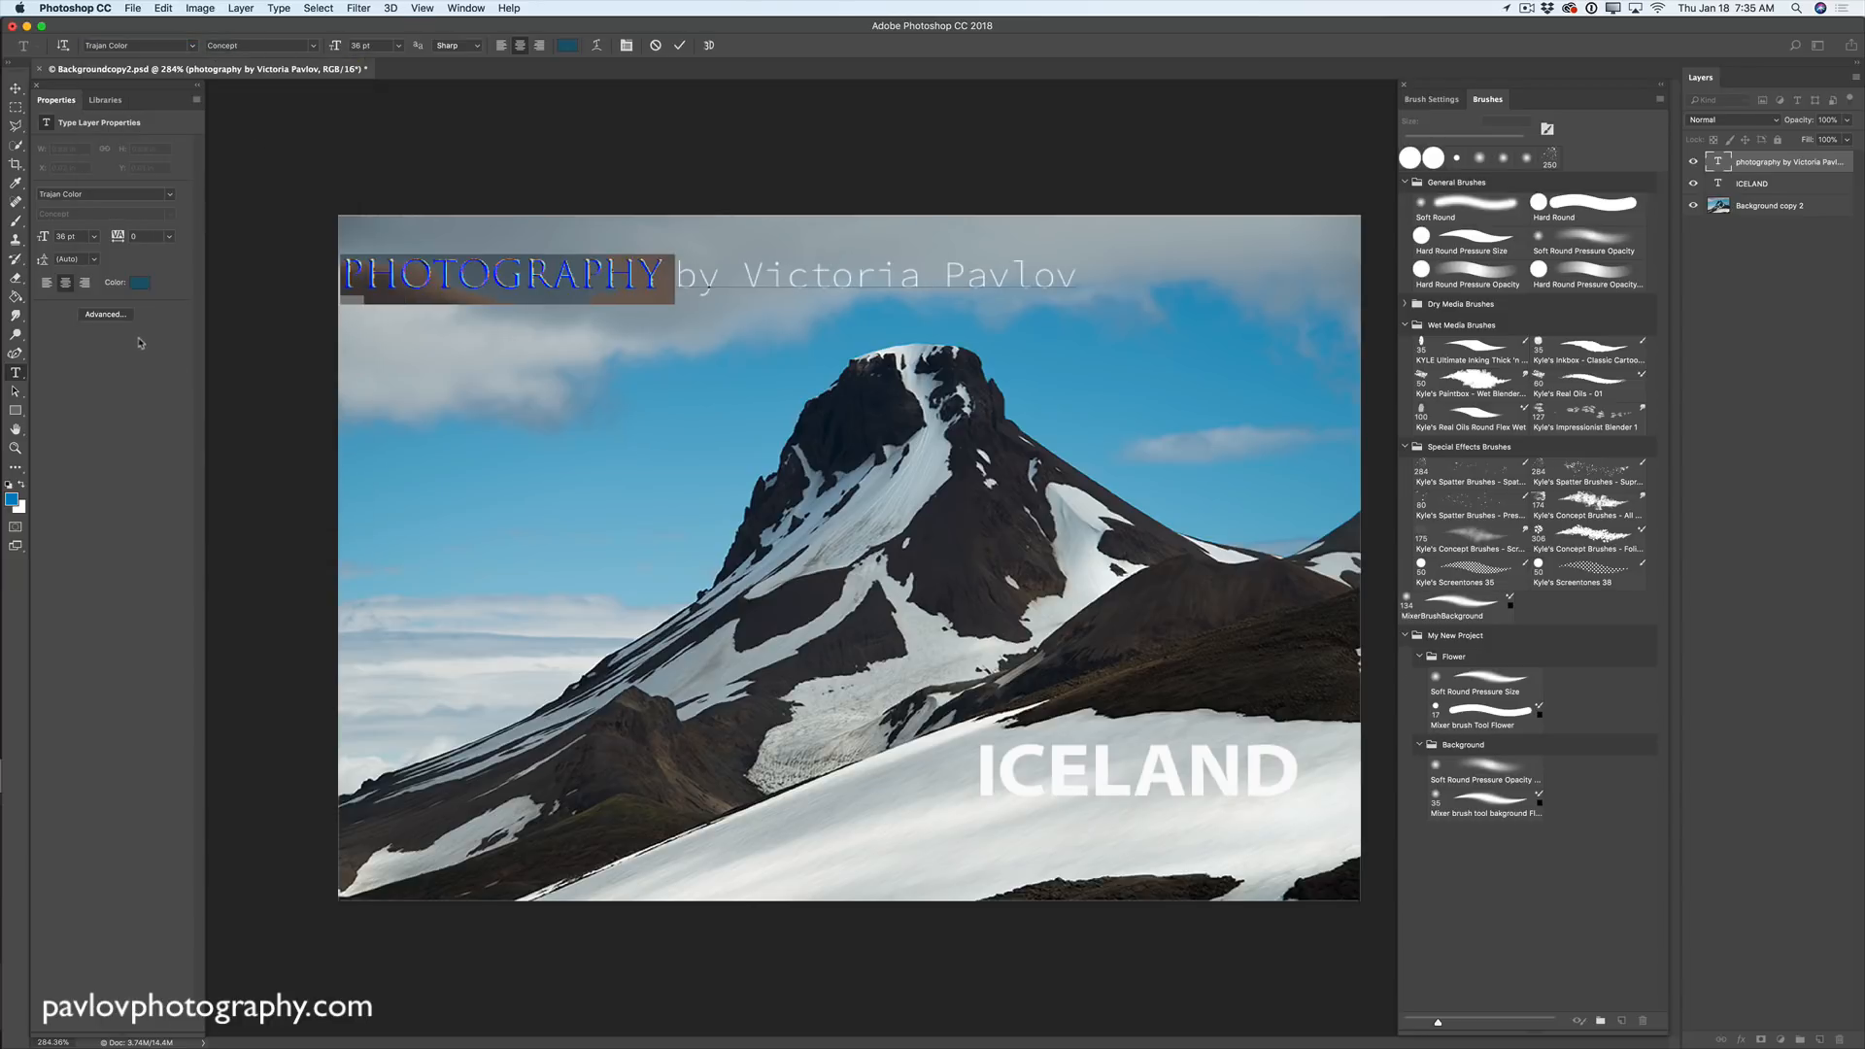
pyautogui.click(193, 46)
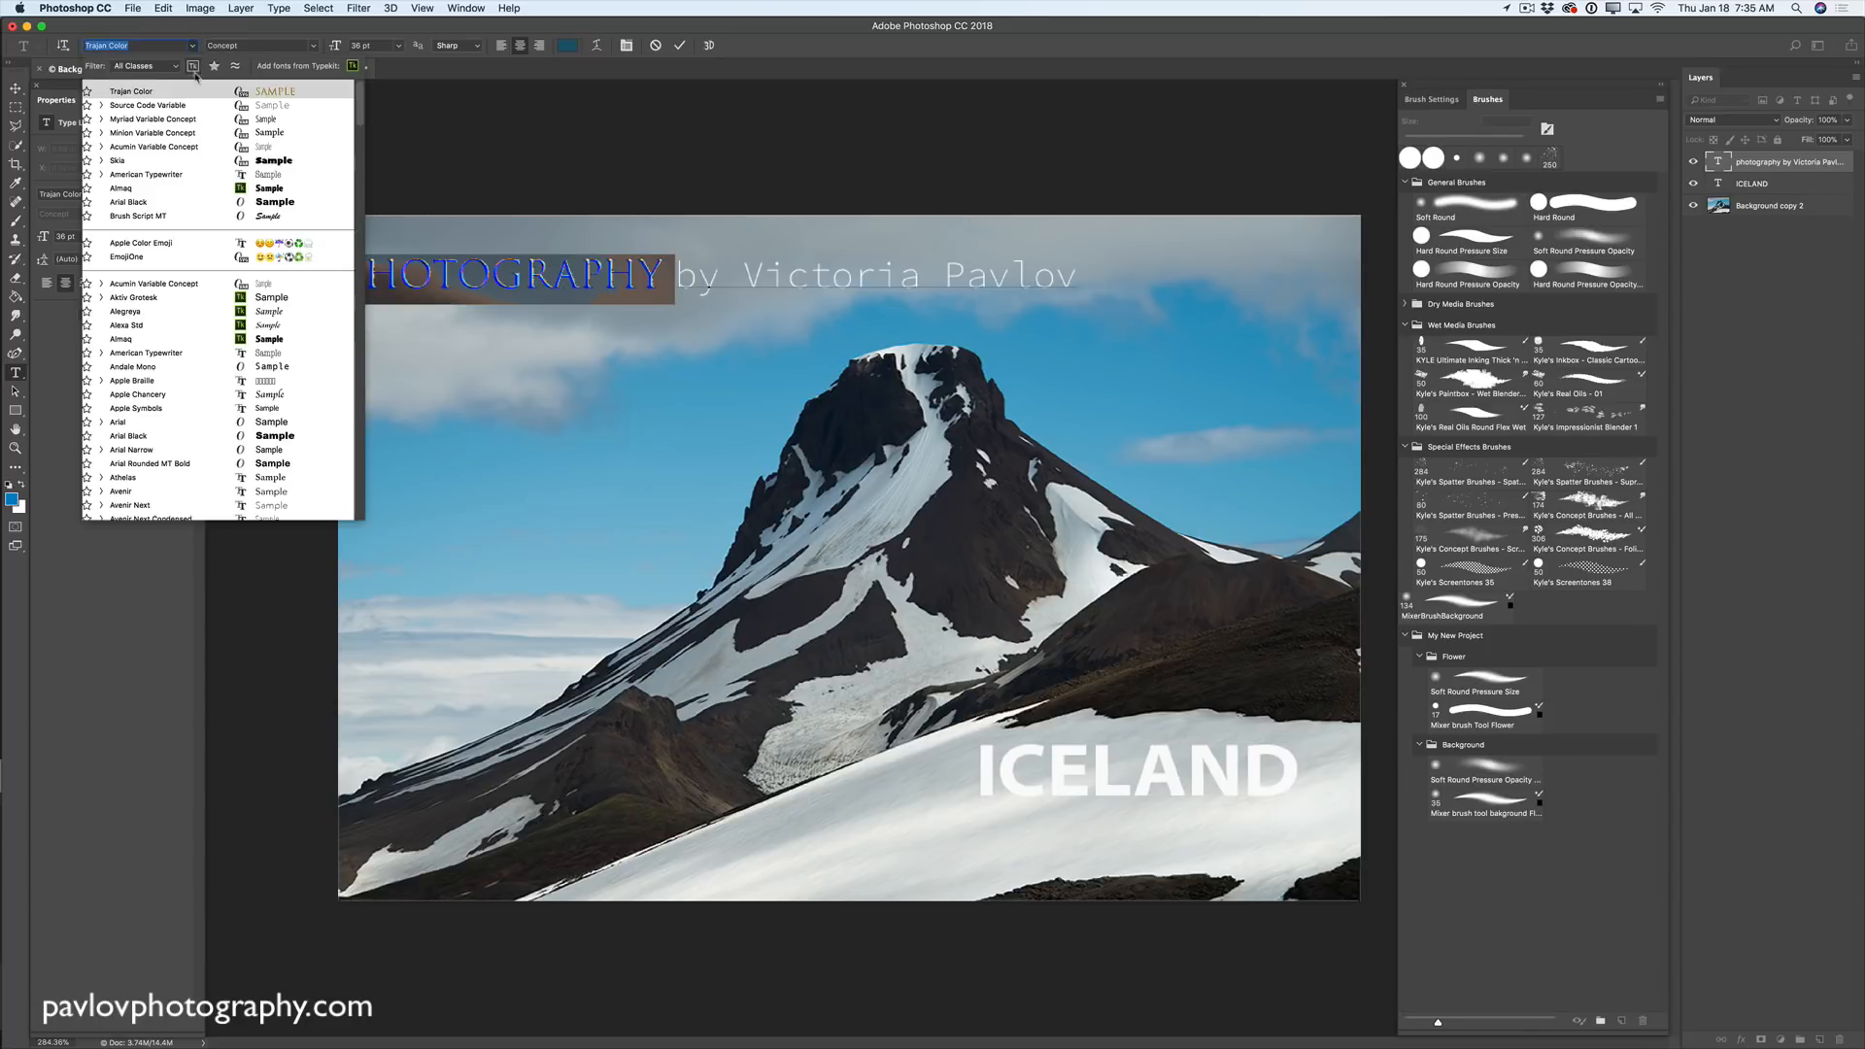
pyautogui.click(259, 133)
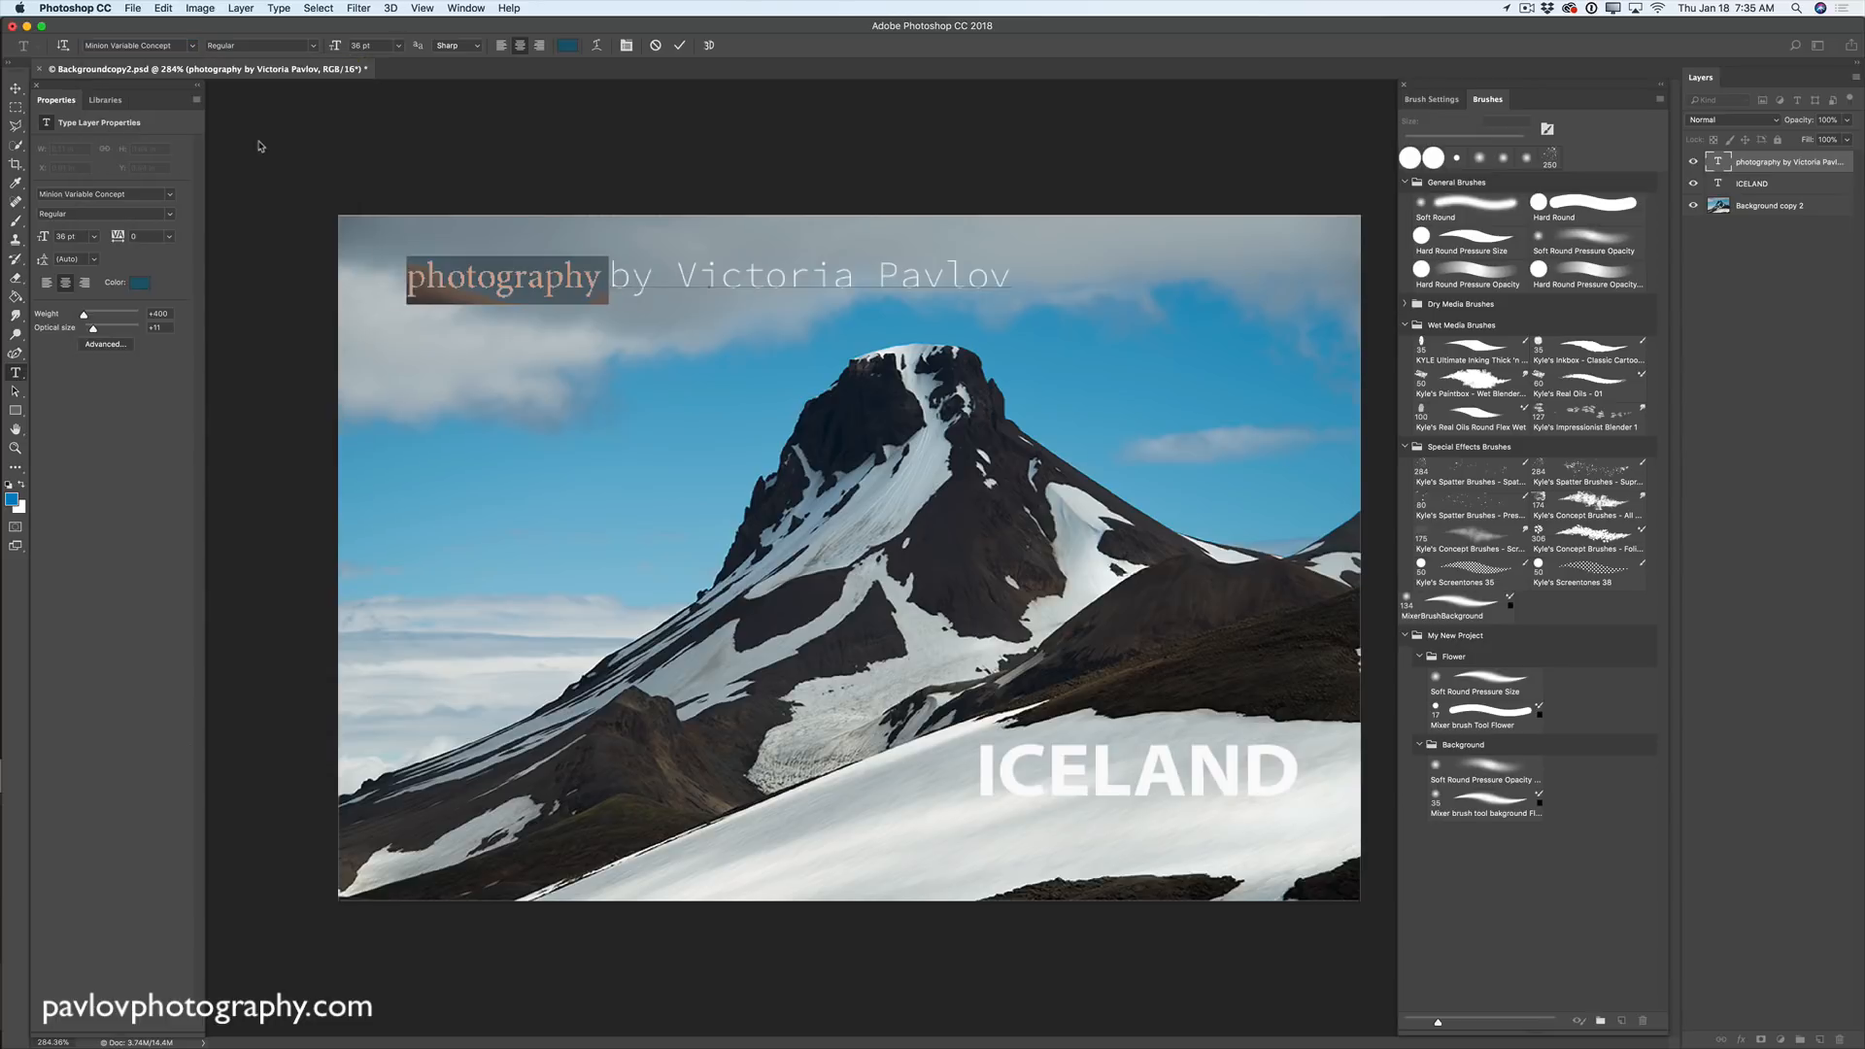
pyautogui.moveTo(84, 313); pyautogui.dragTo(139, 330)
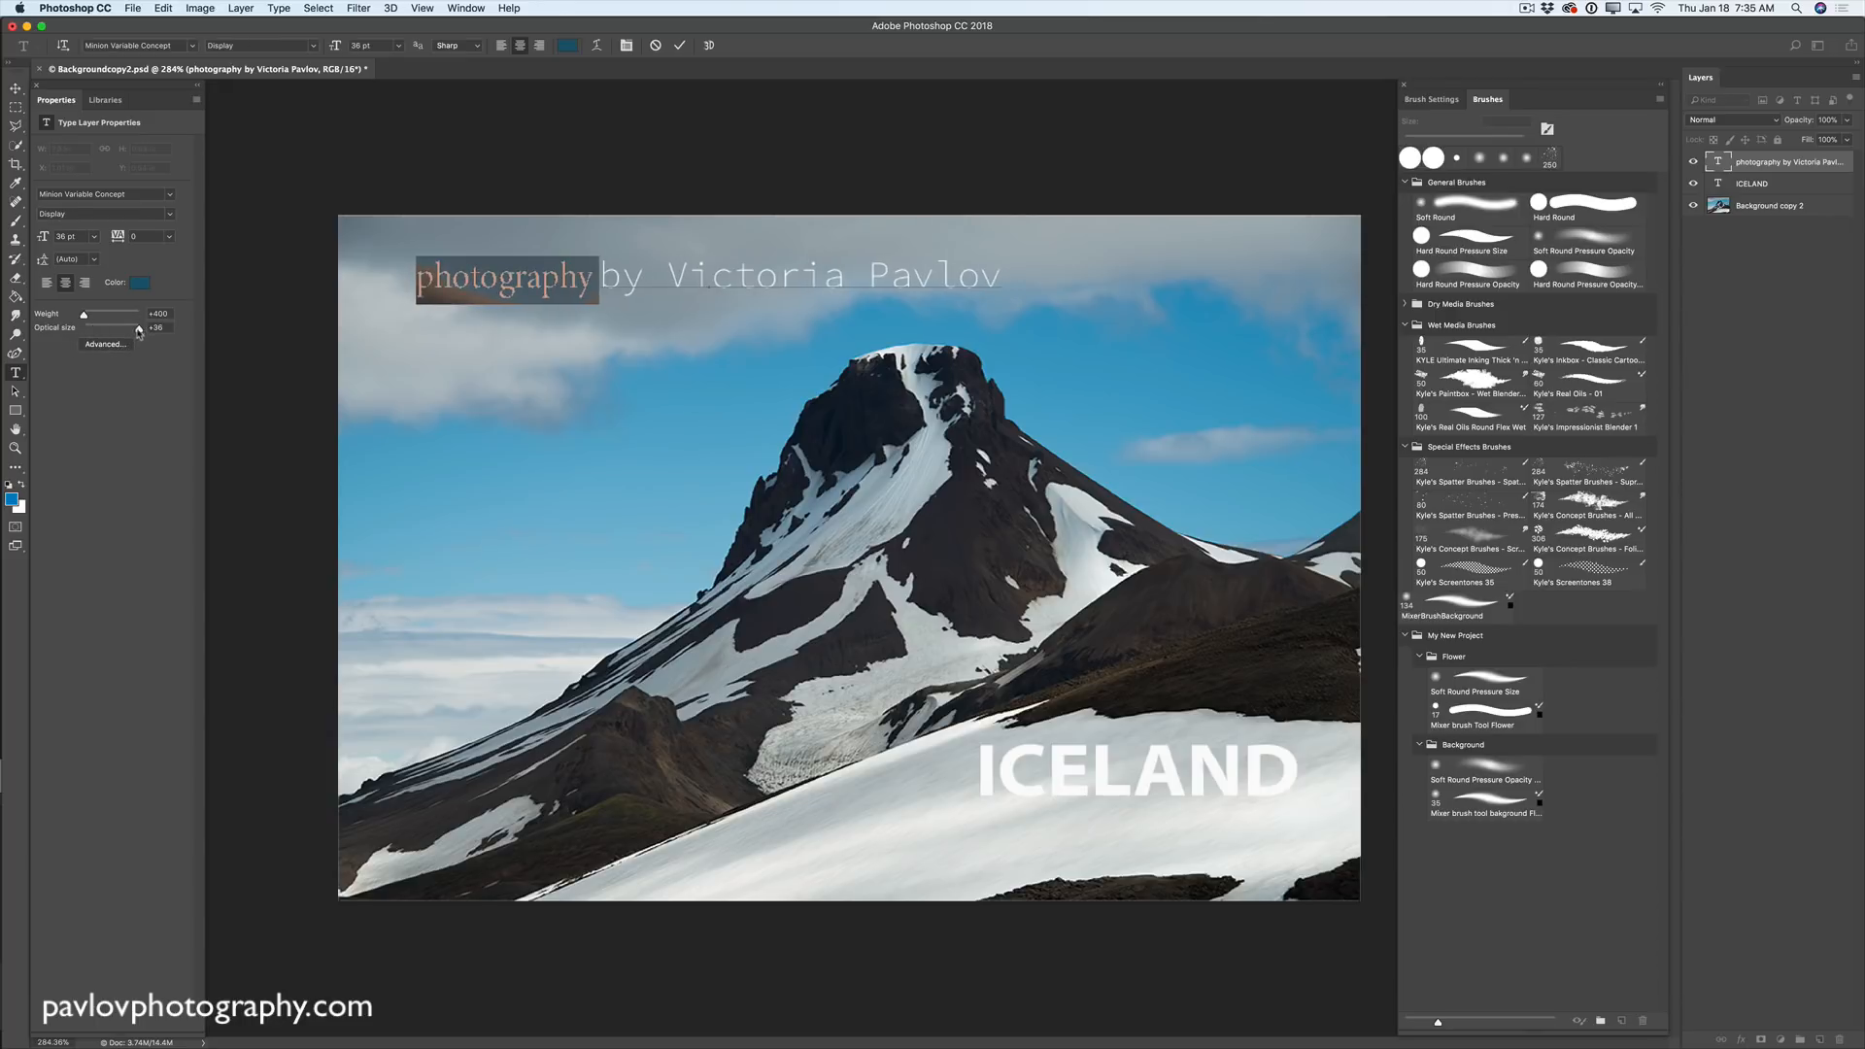
pyautogui.click(16, 88)
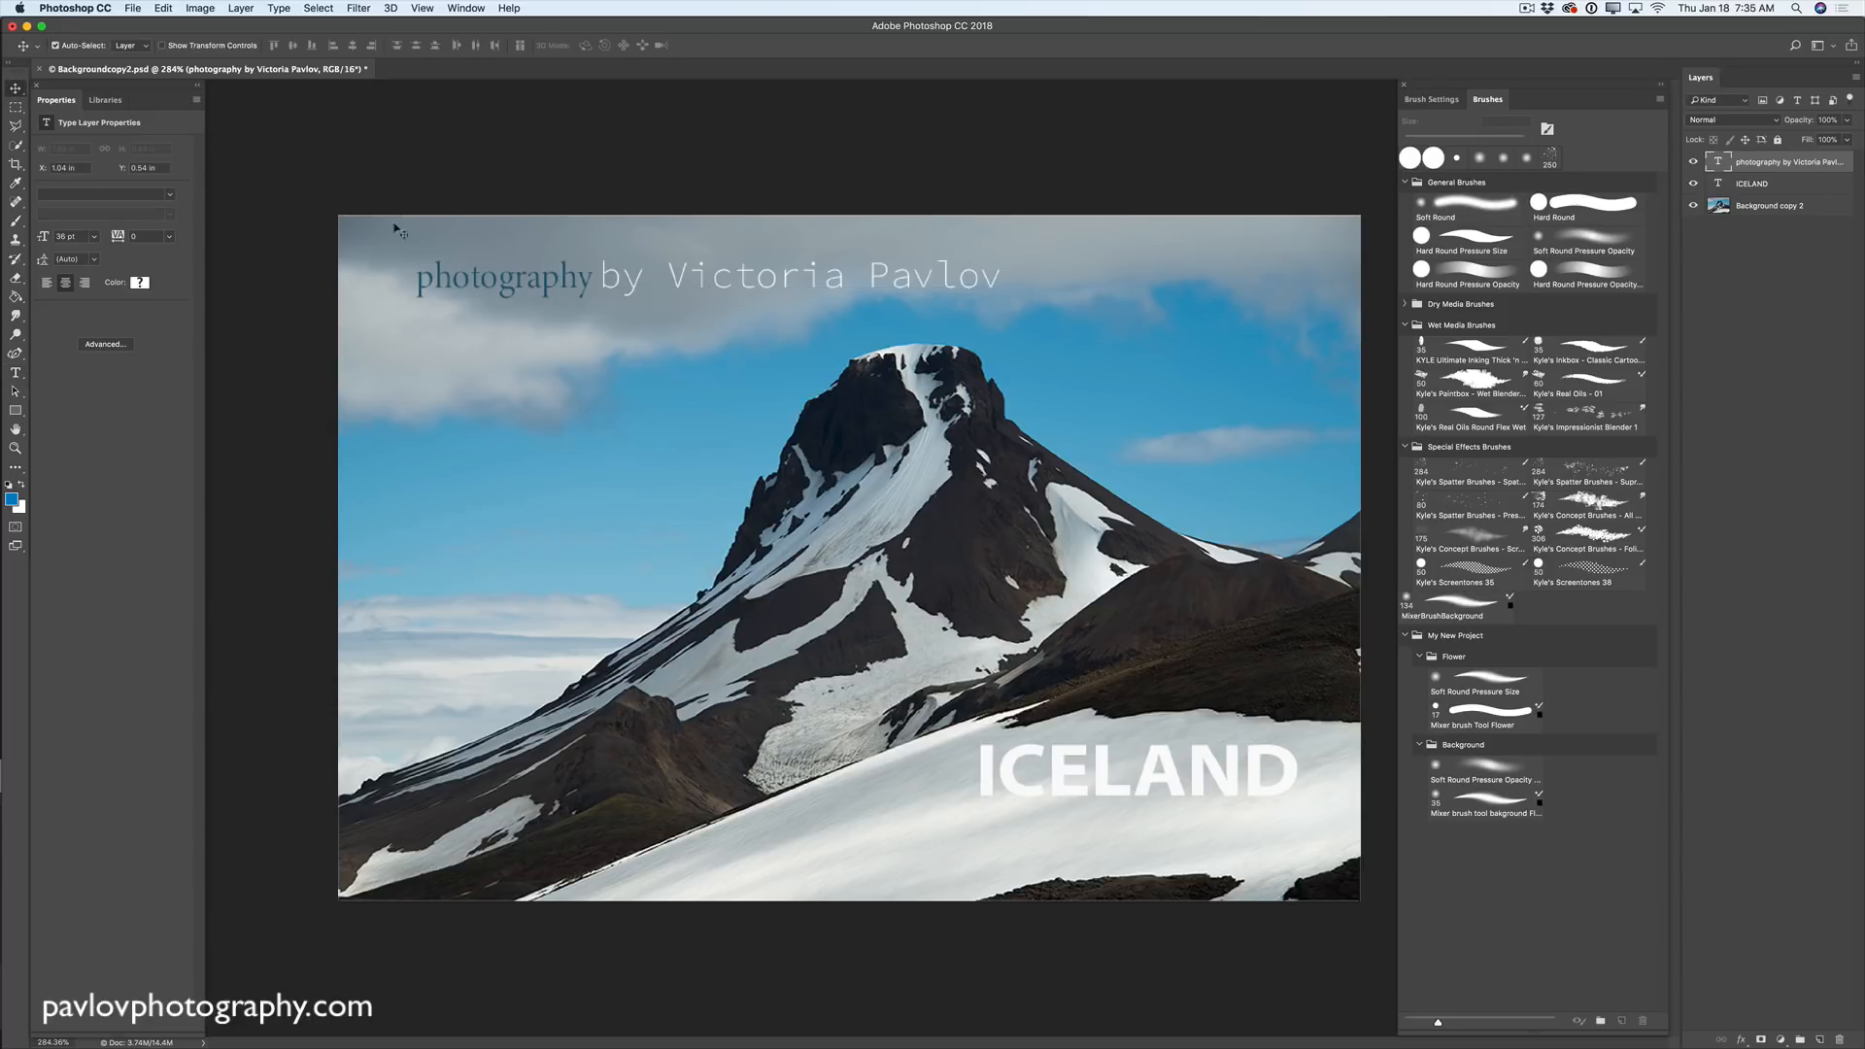
# - Nudge the credit caption up and to the left on the sky
pyautogui.moveTo(743, 282); pyautogui.dragTo(698, 271)
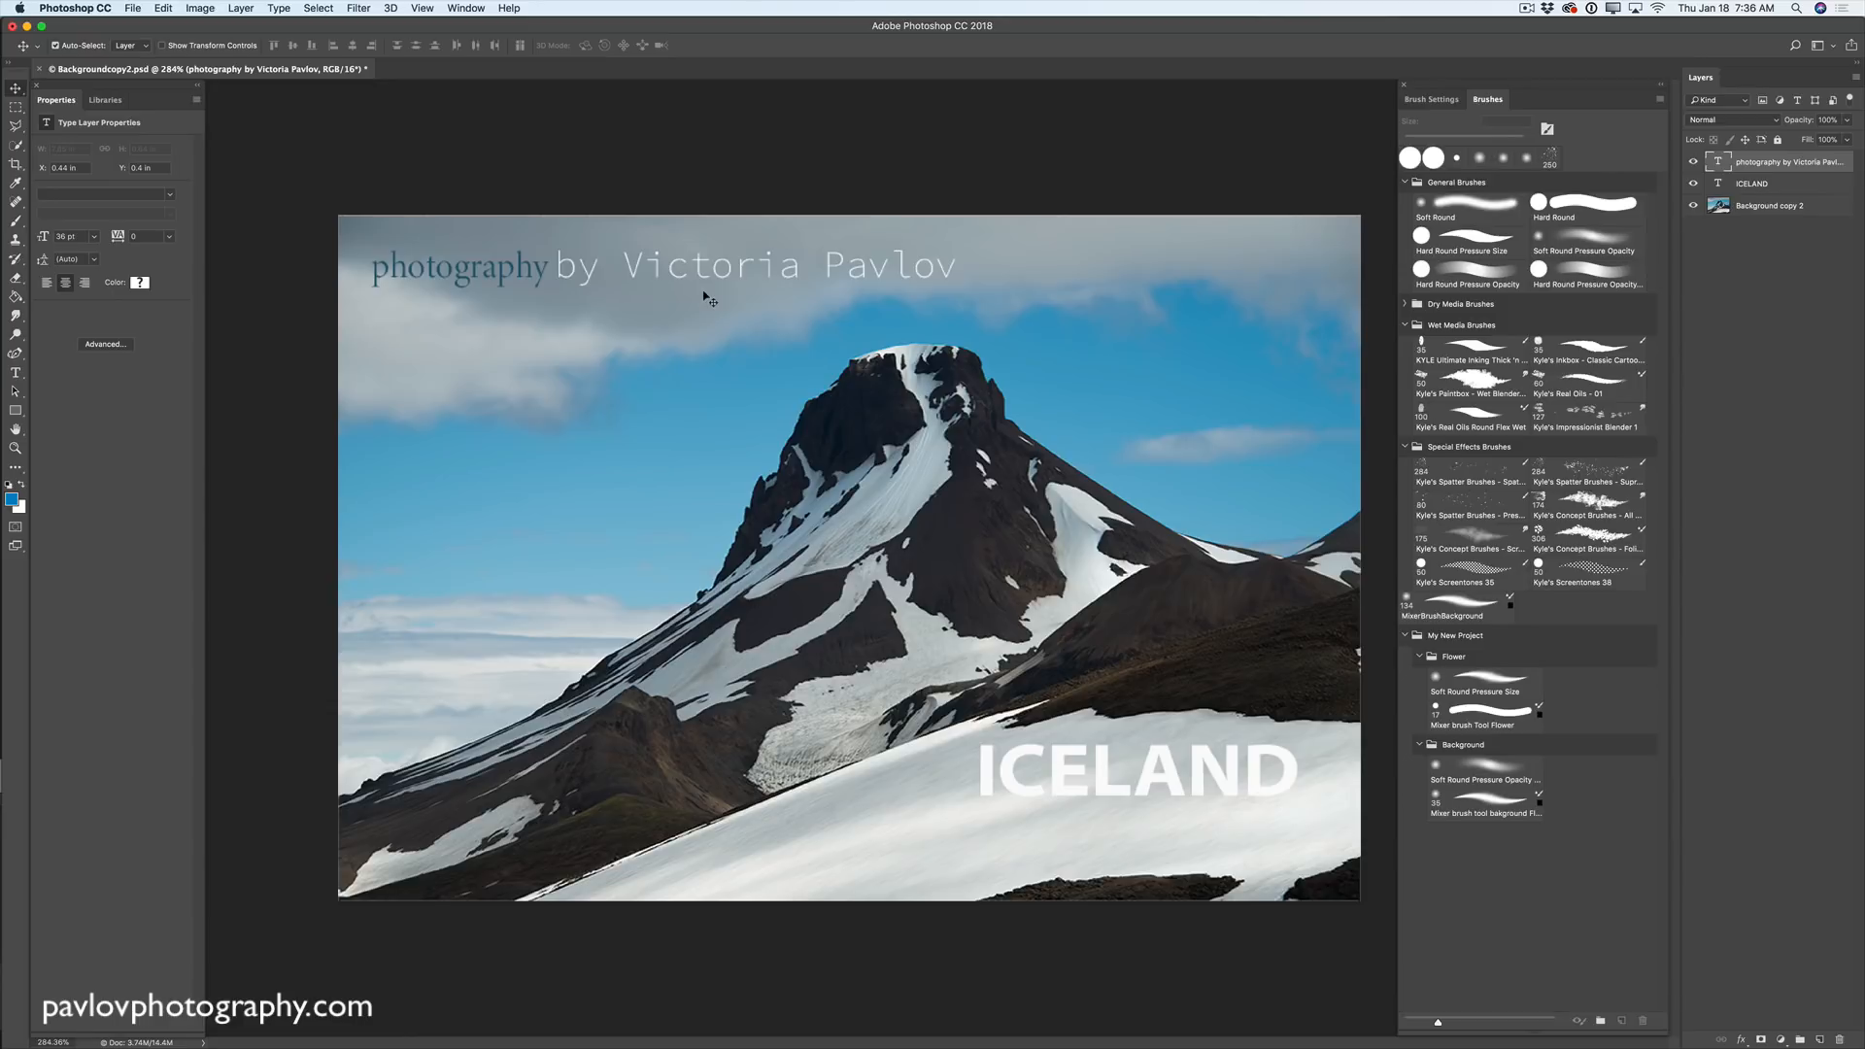
pyautogui.click(1527, 9)
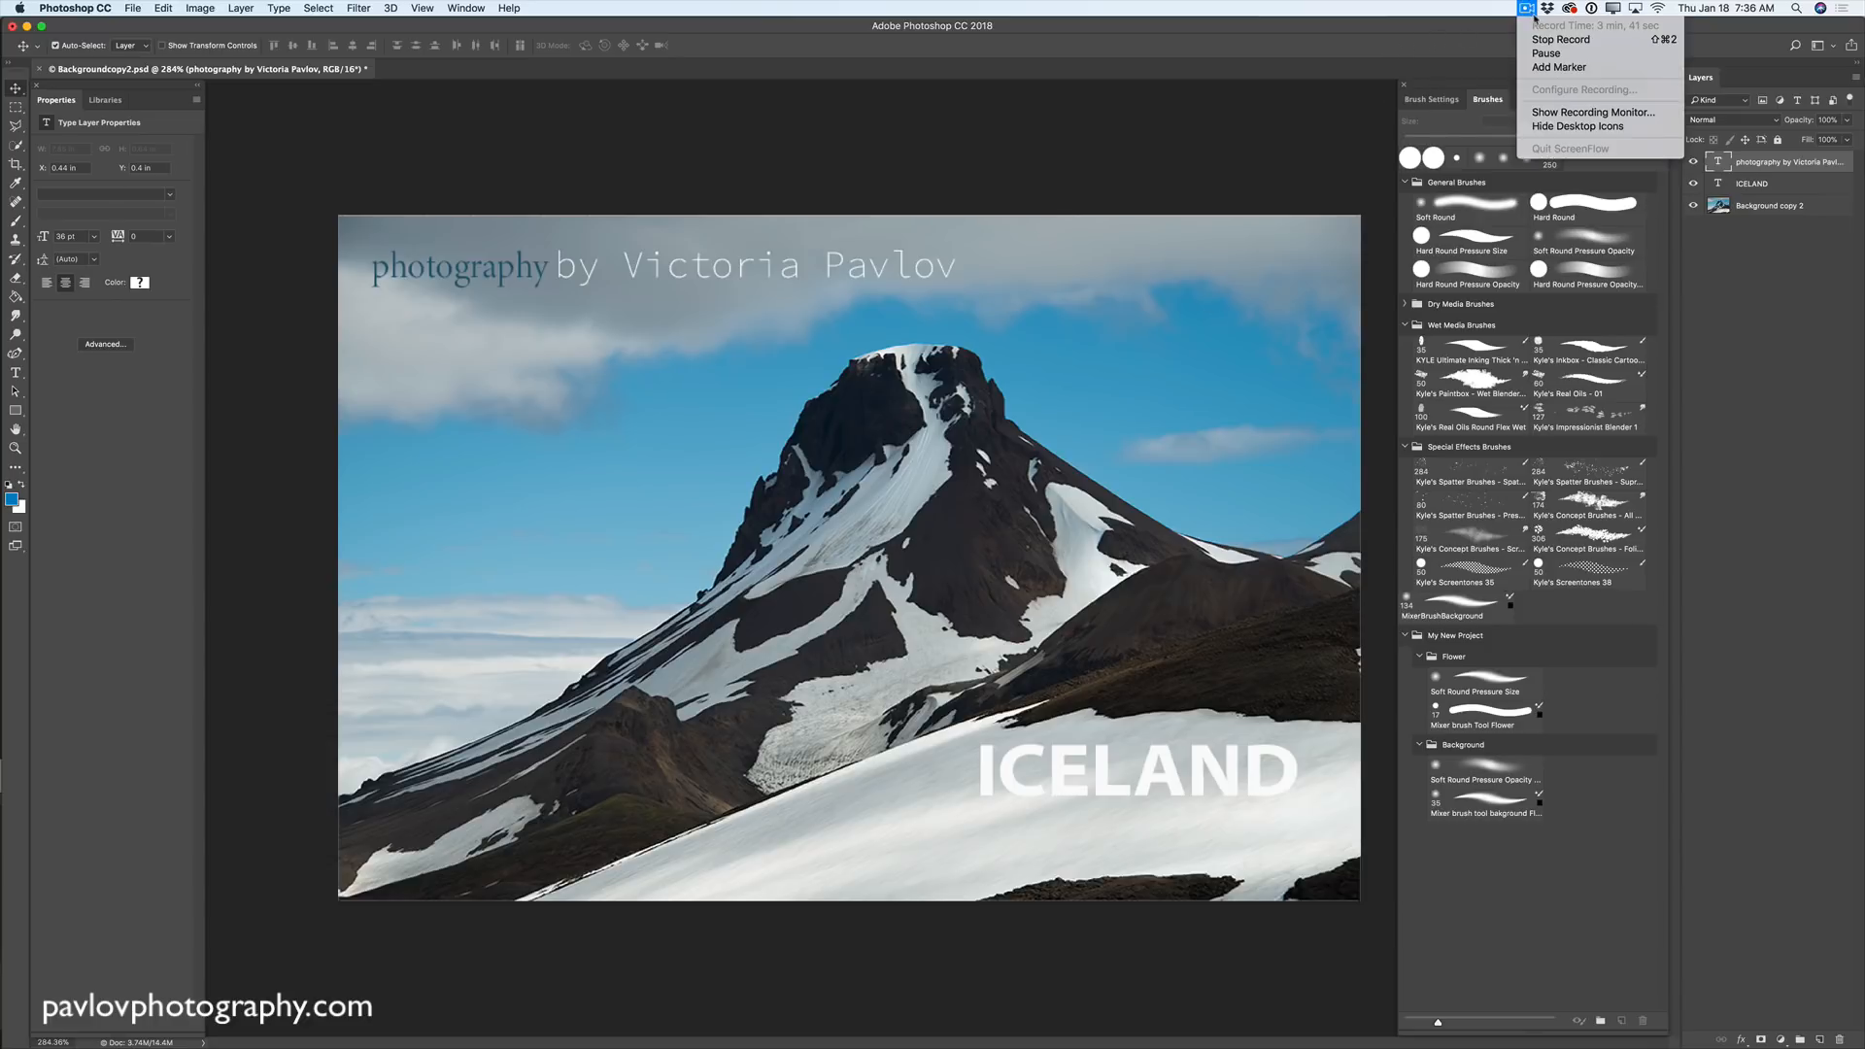
pyautogui.click(1555, 40)
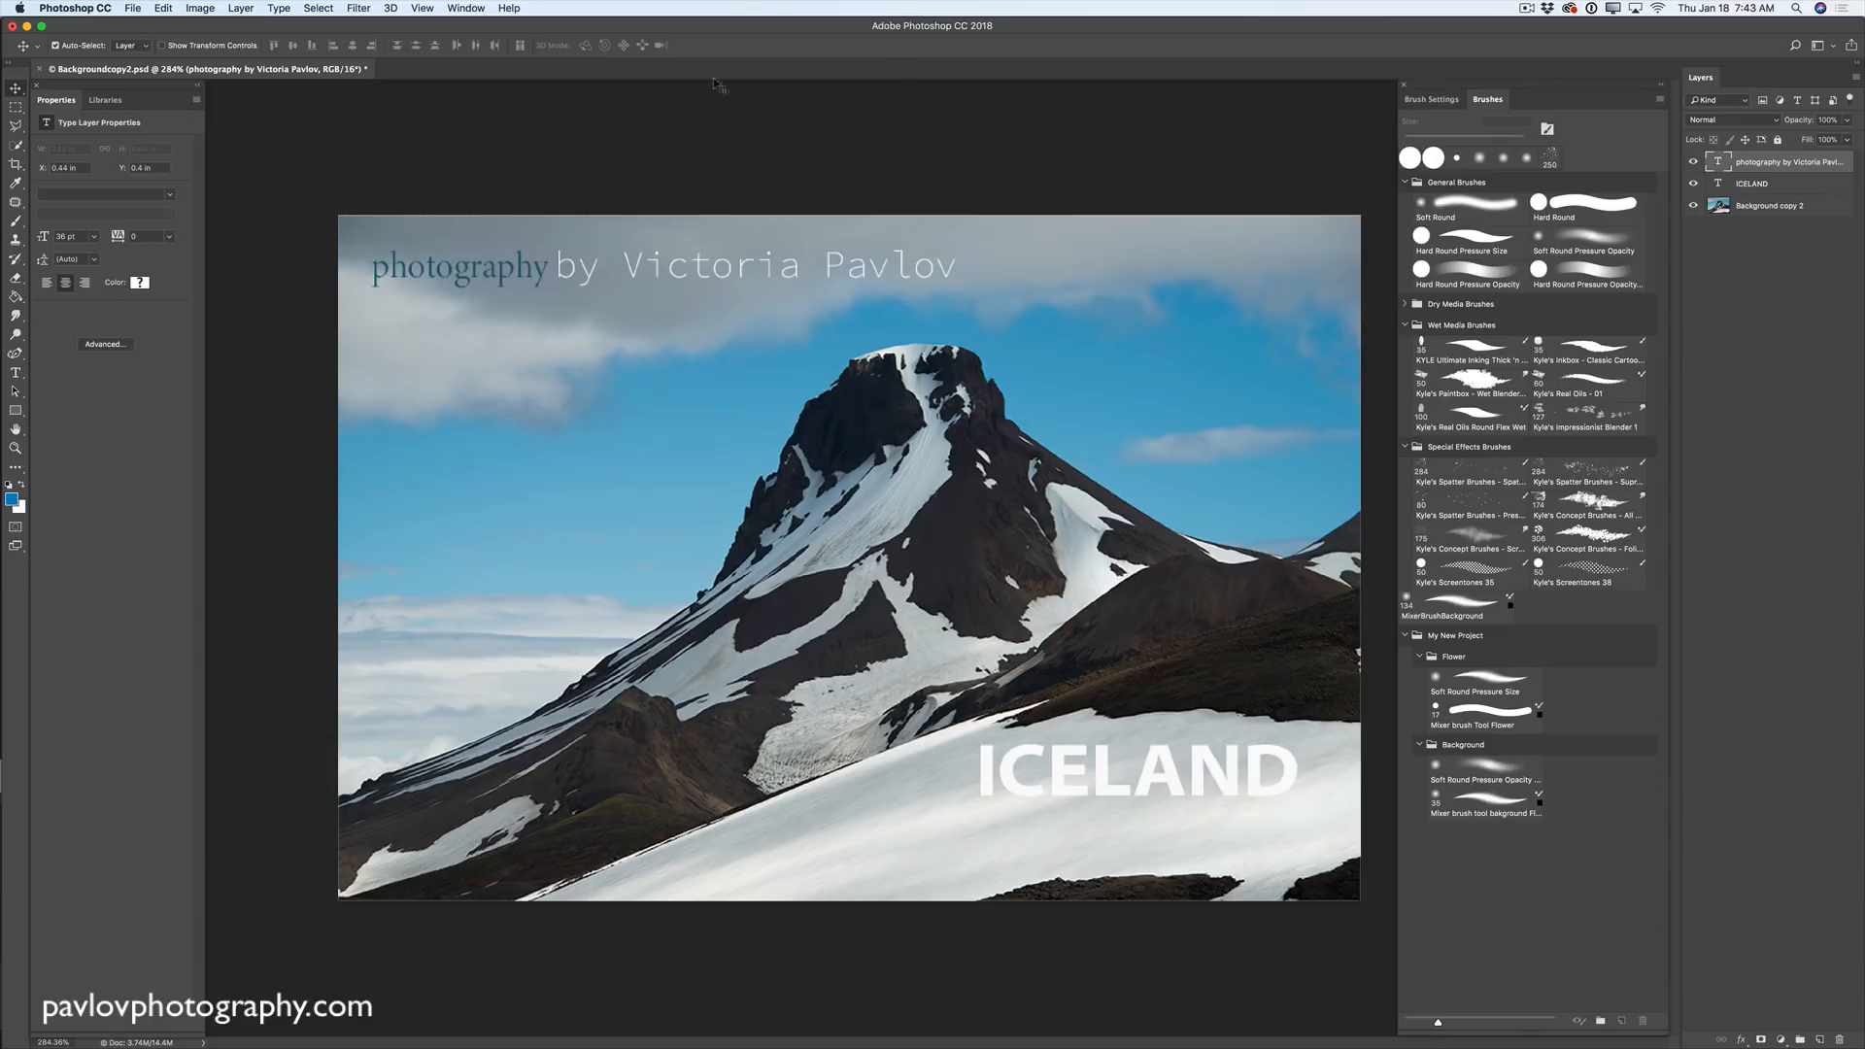
# - Import the drone river panorama JPG via 3D > Spherical Panorama, accepting the 3D workspace
pyautogui.click(392, 9)
pyautogui.moveTo(420, 70)
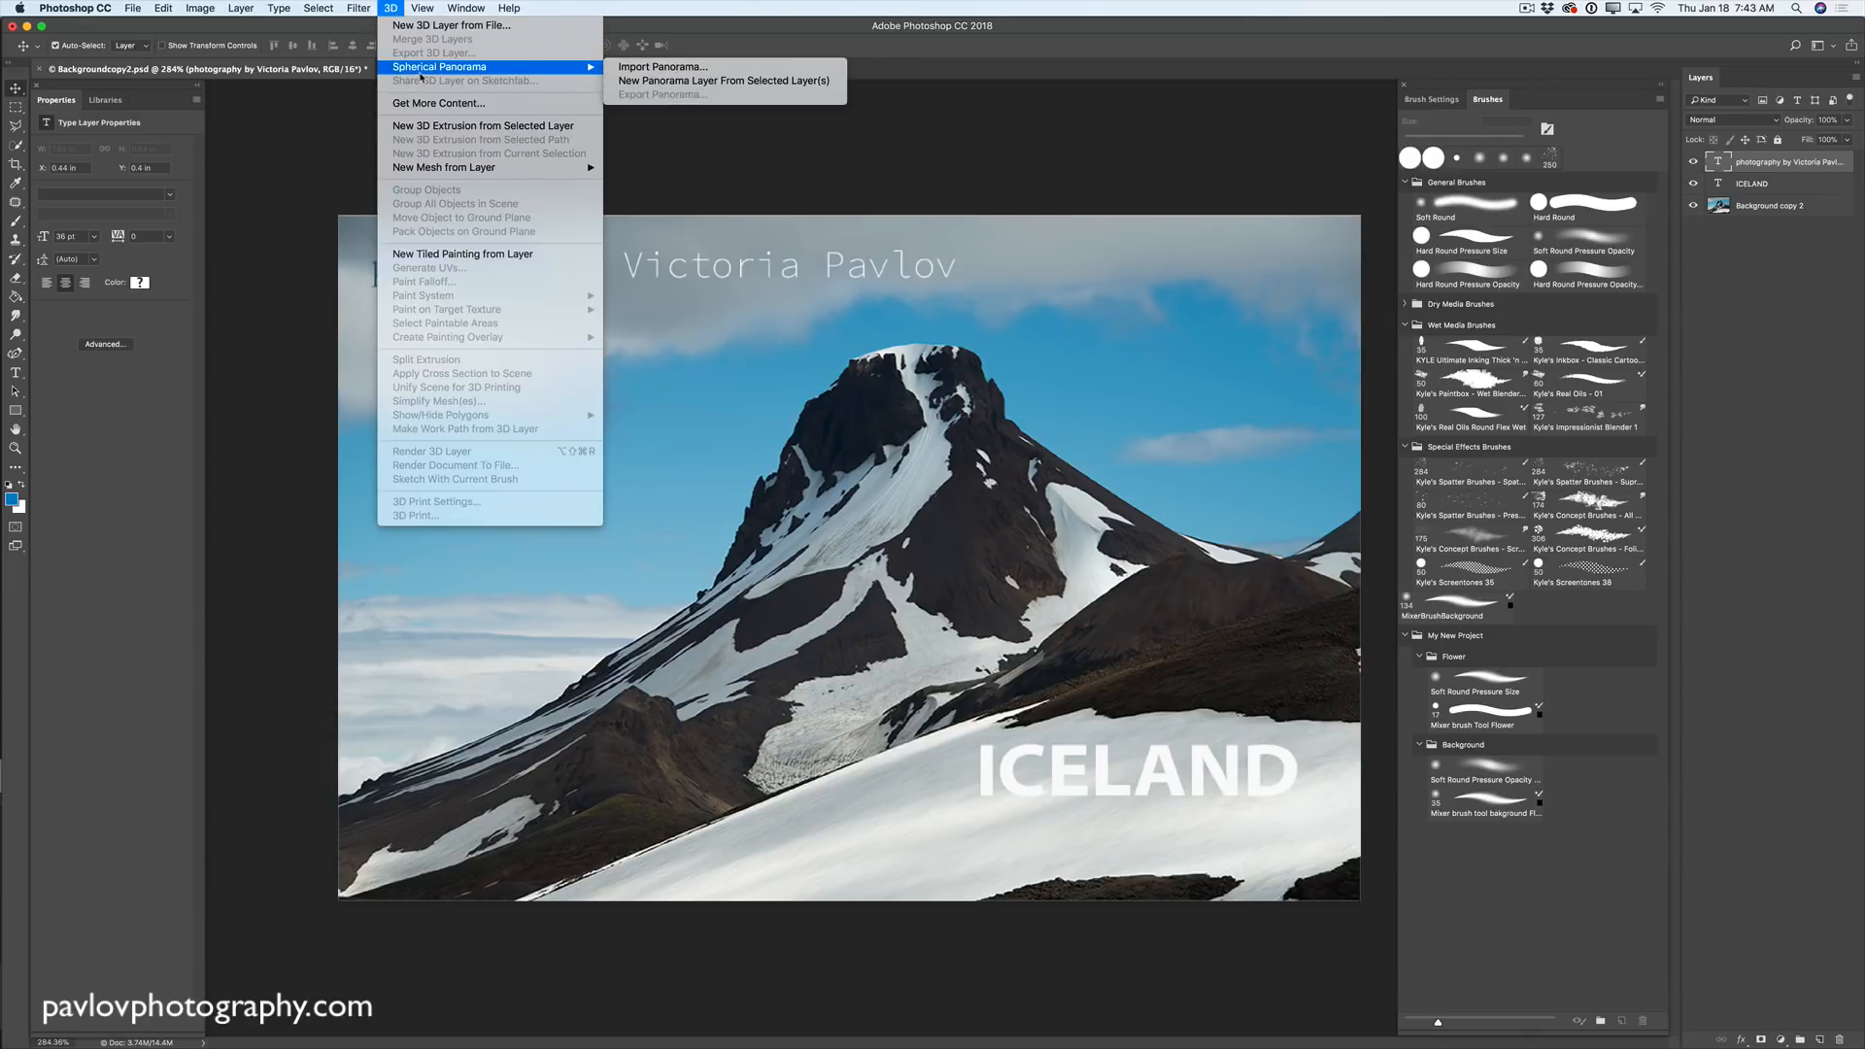
pyautogui.click(637, 68)
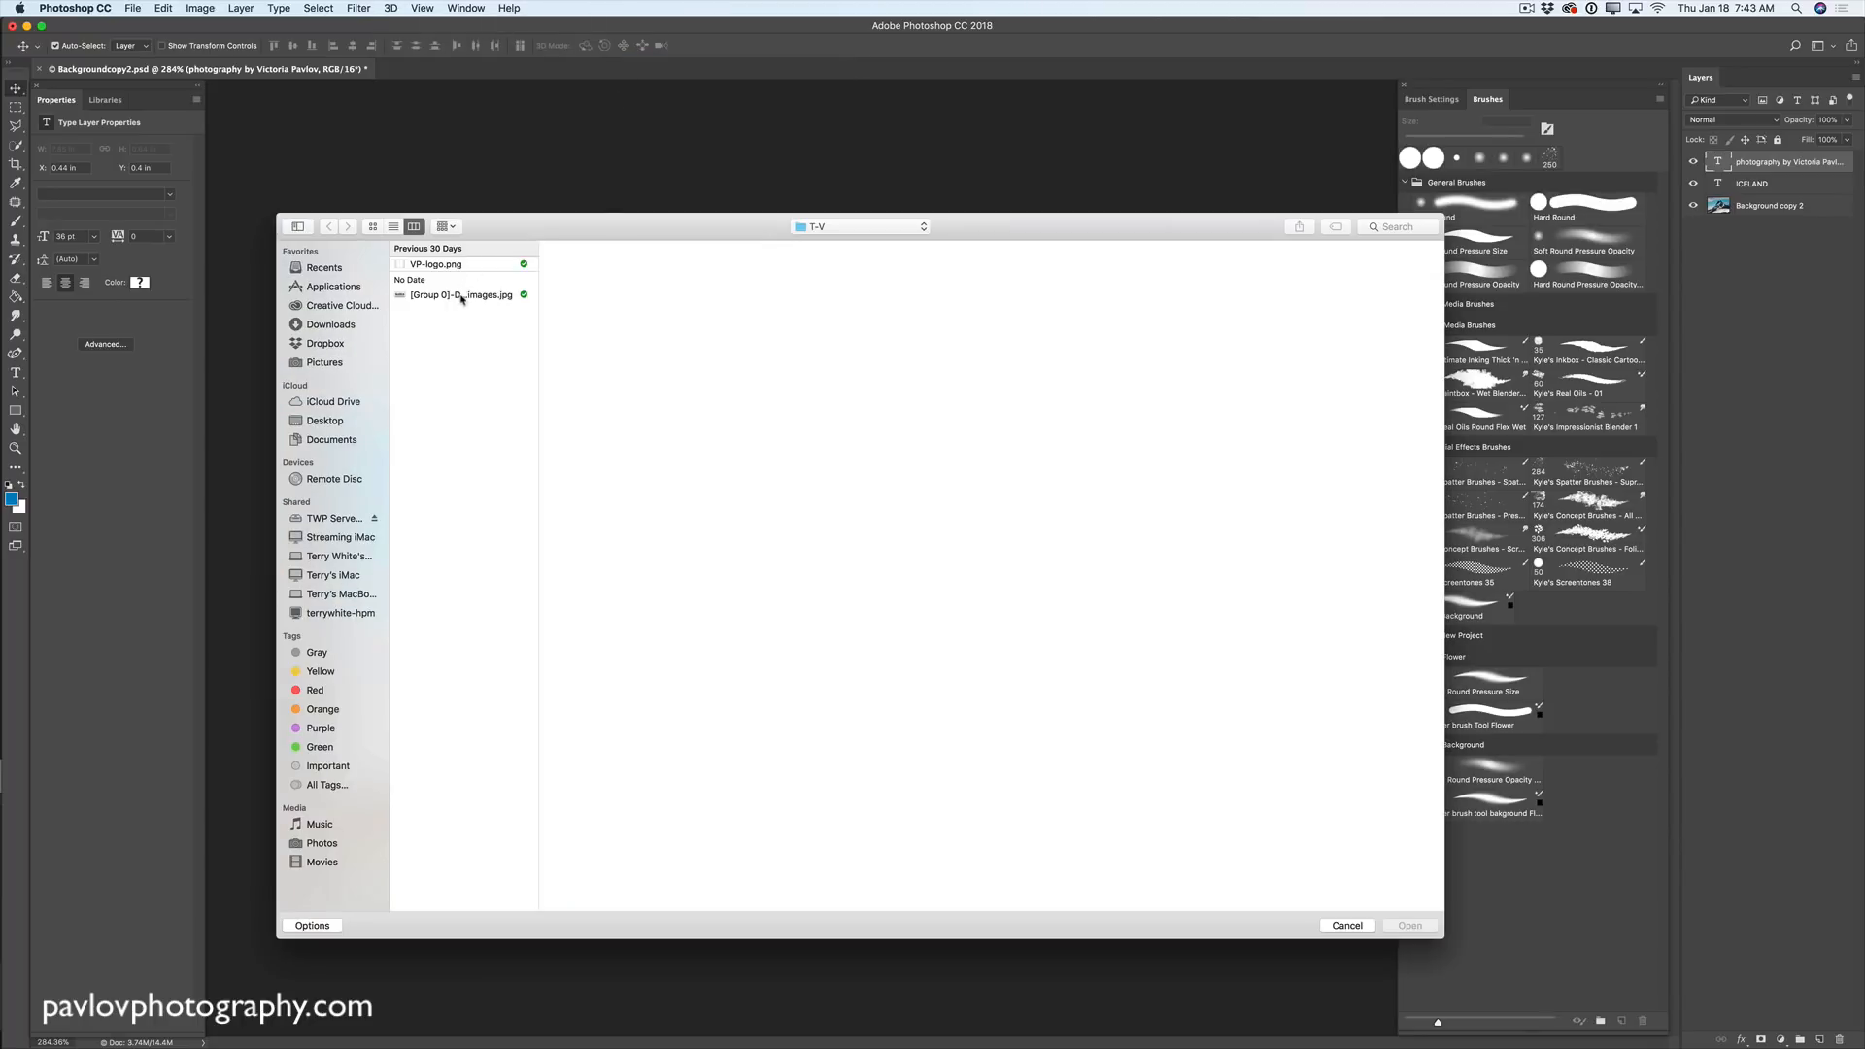
pyautogui.click(470, 295)
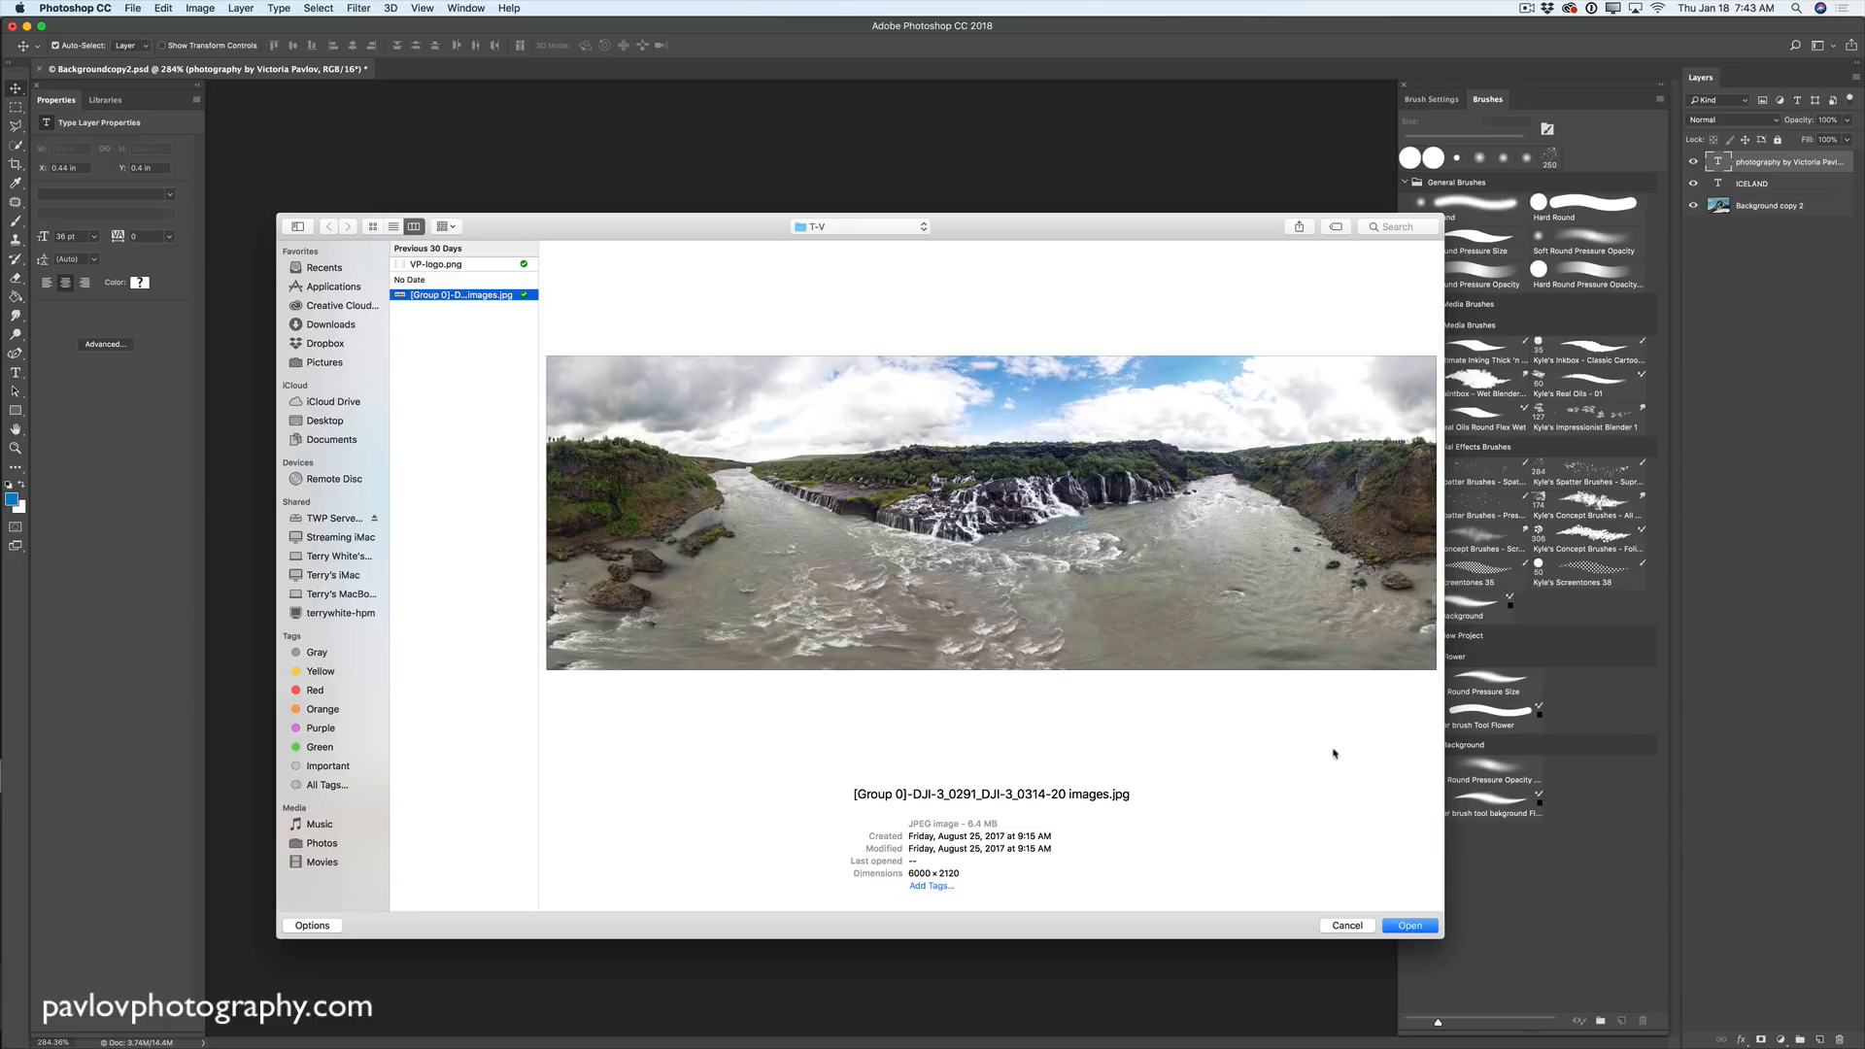
pyautogui.click(1410, 925)
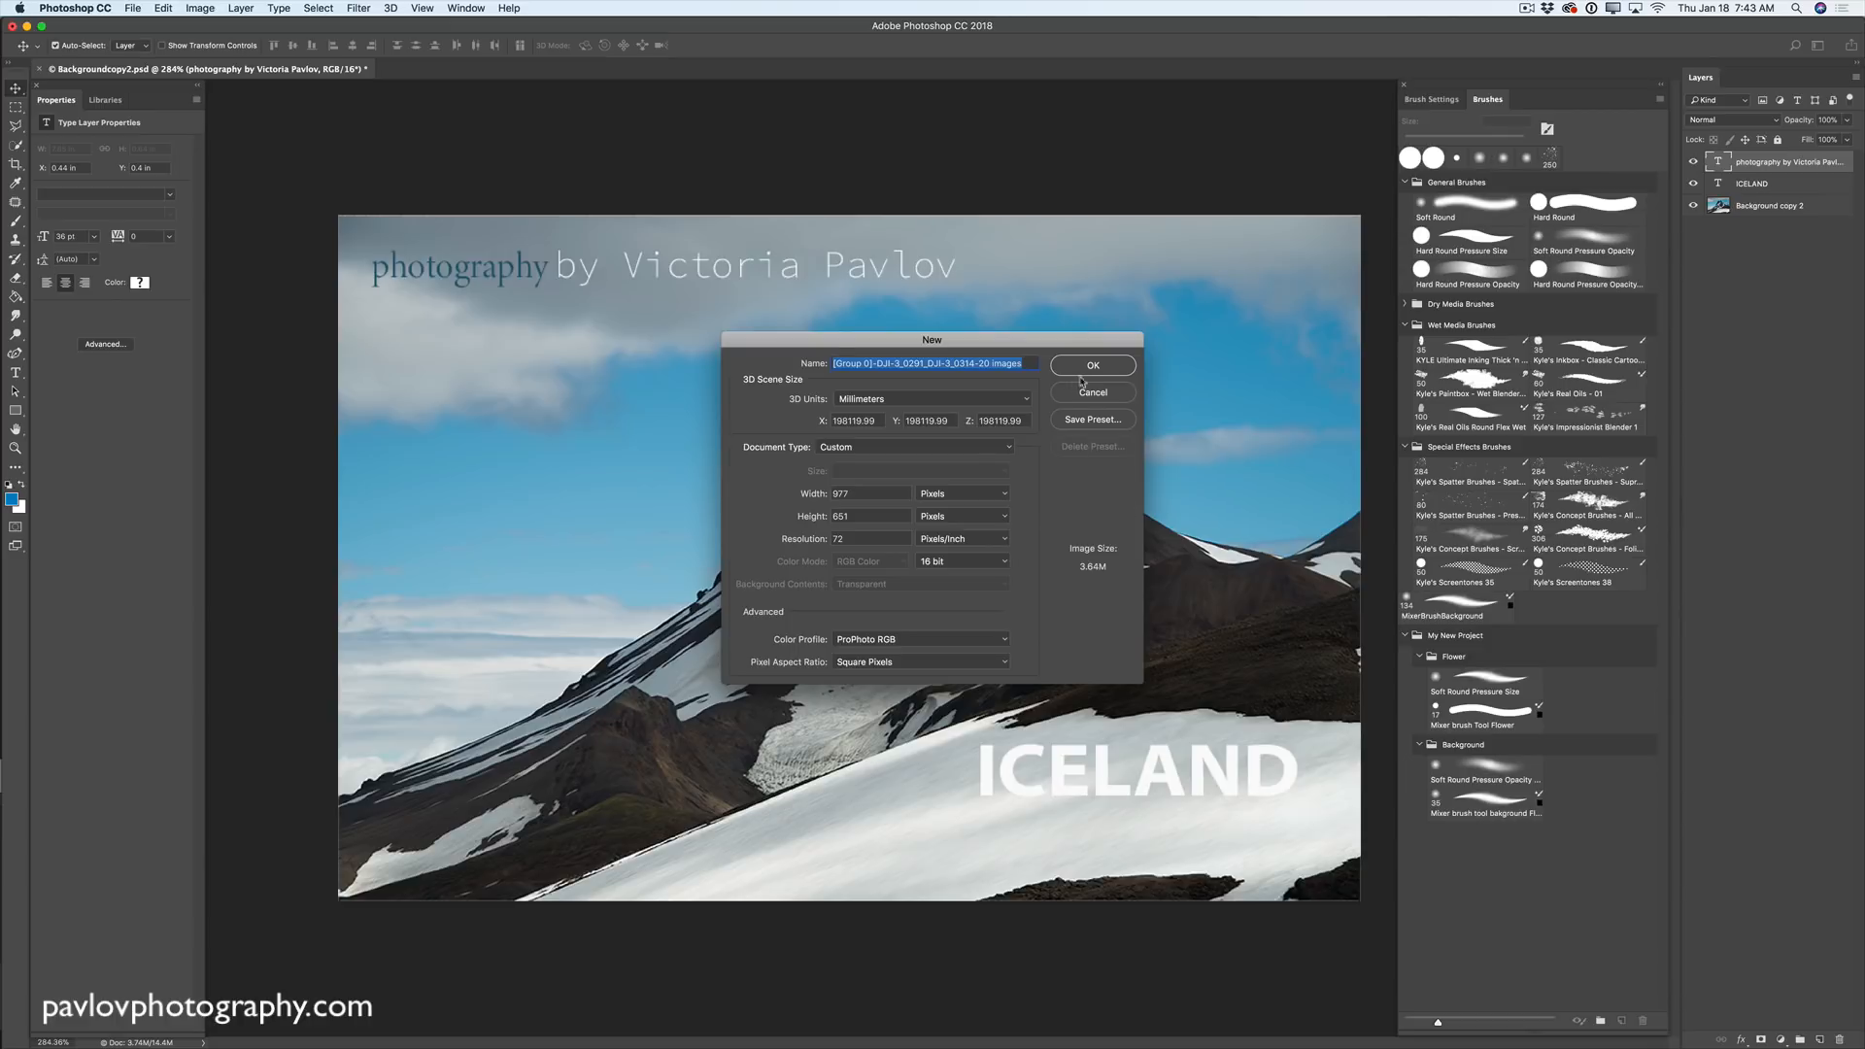
pyautogui.click(1095, 366)
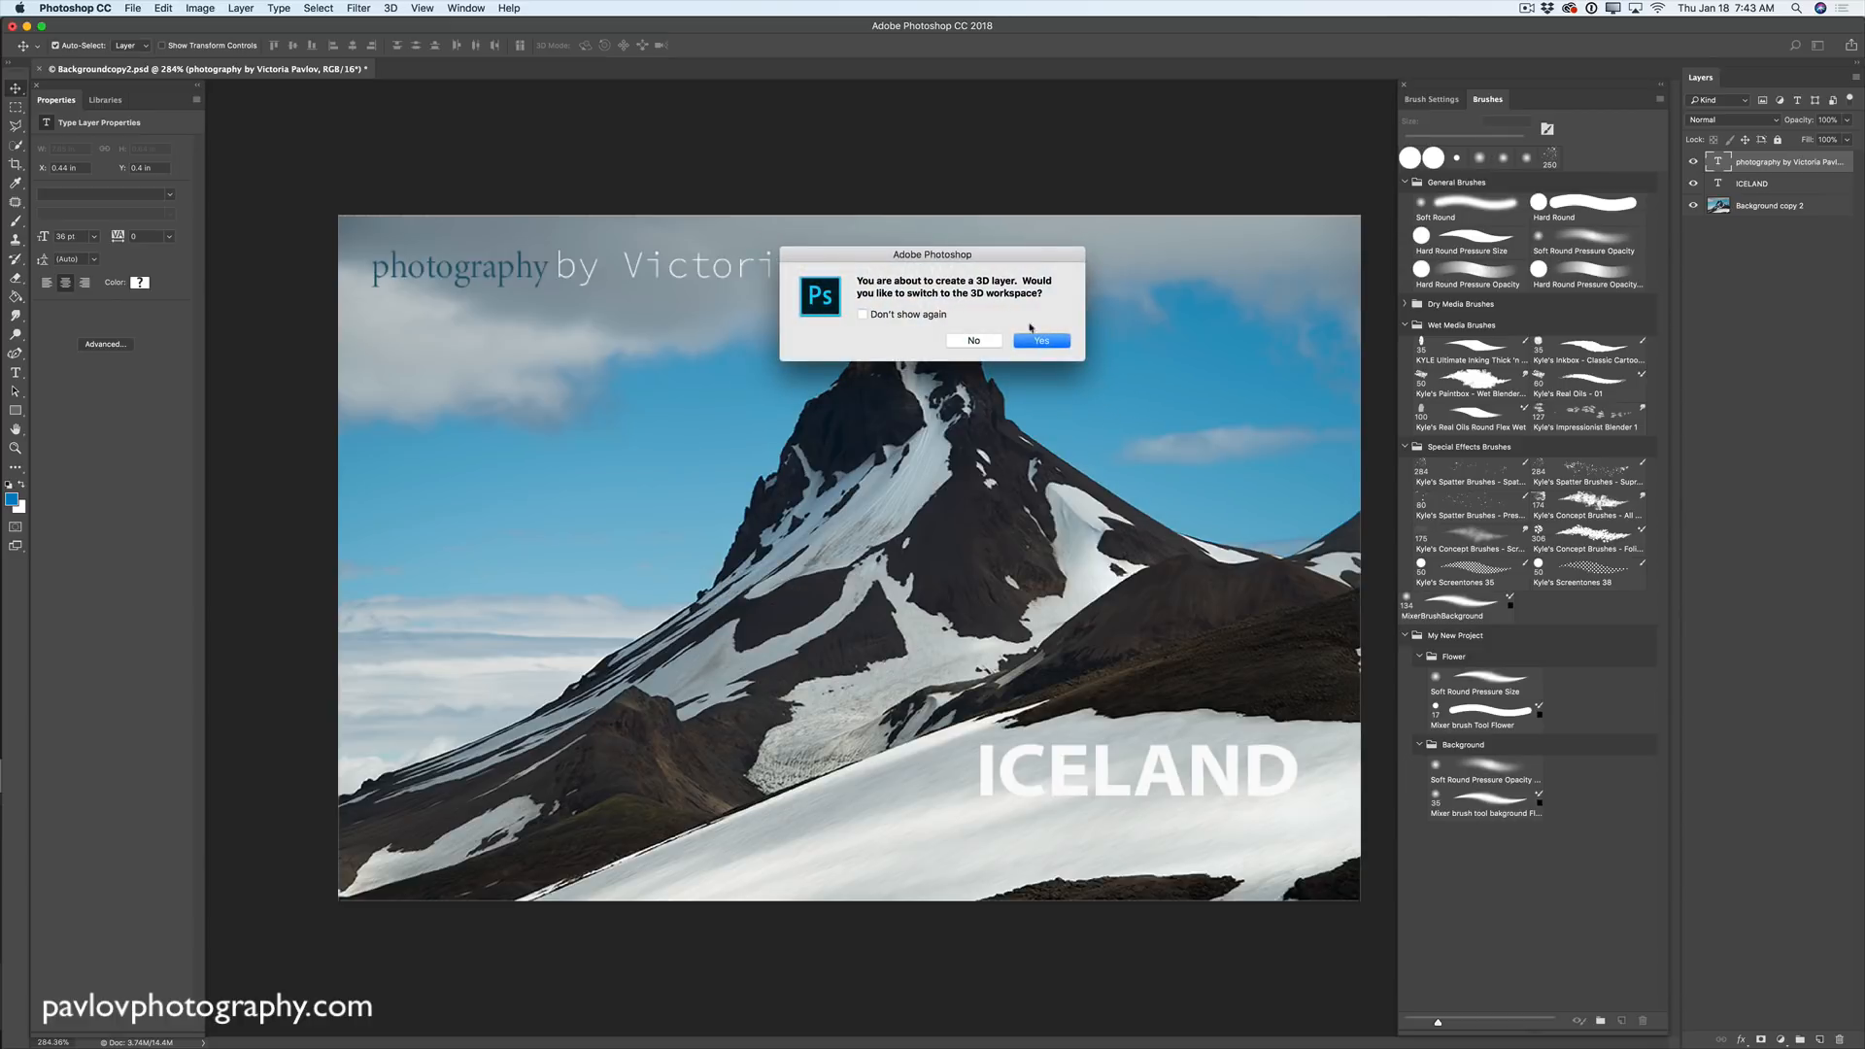
pyautogui.click(1053, 342)
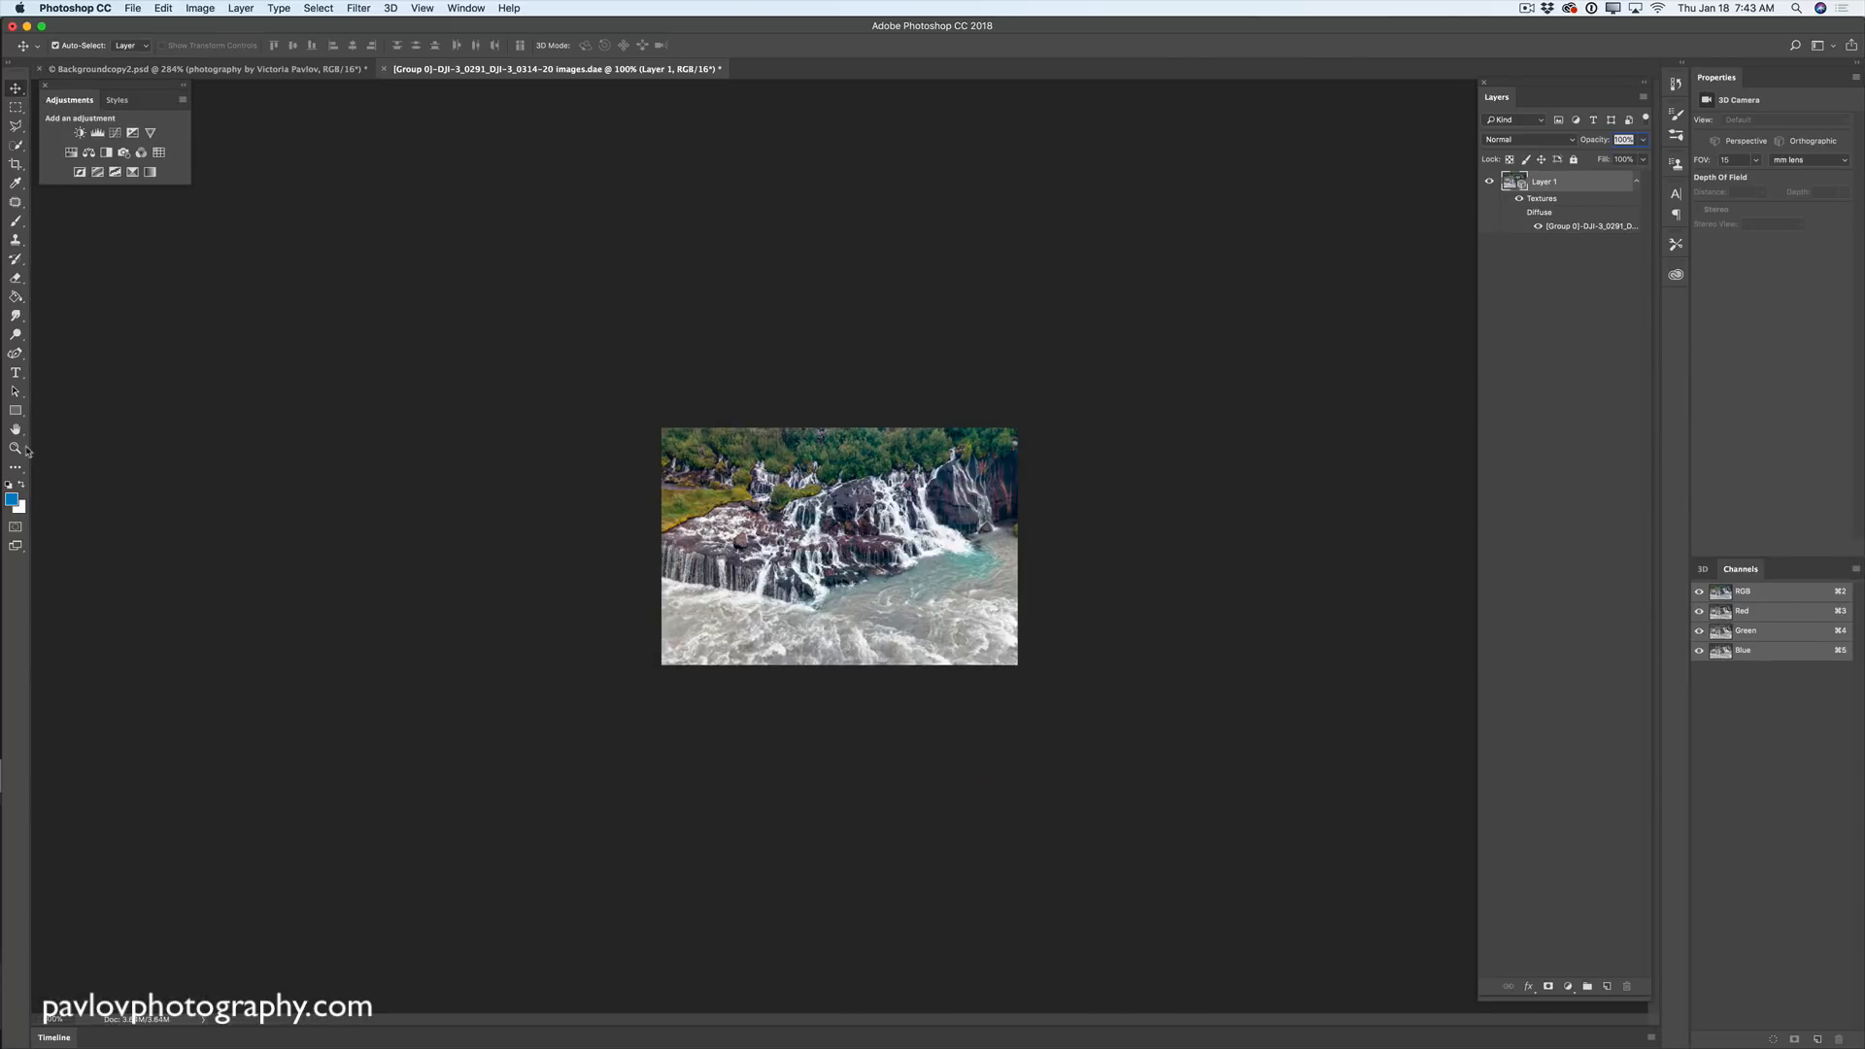
# - Zoom in on the panorama and orbit the 3D view from the waterfall toward the river canyon
pyautogui.click(16, 447)
pyautogui.moveTo(896, 546); pyautogui.dragTo(1010, 581)
pyautogui.click(16, 88)
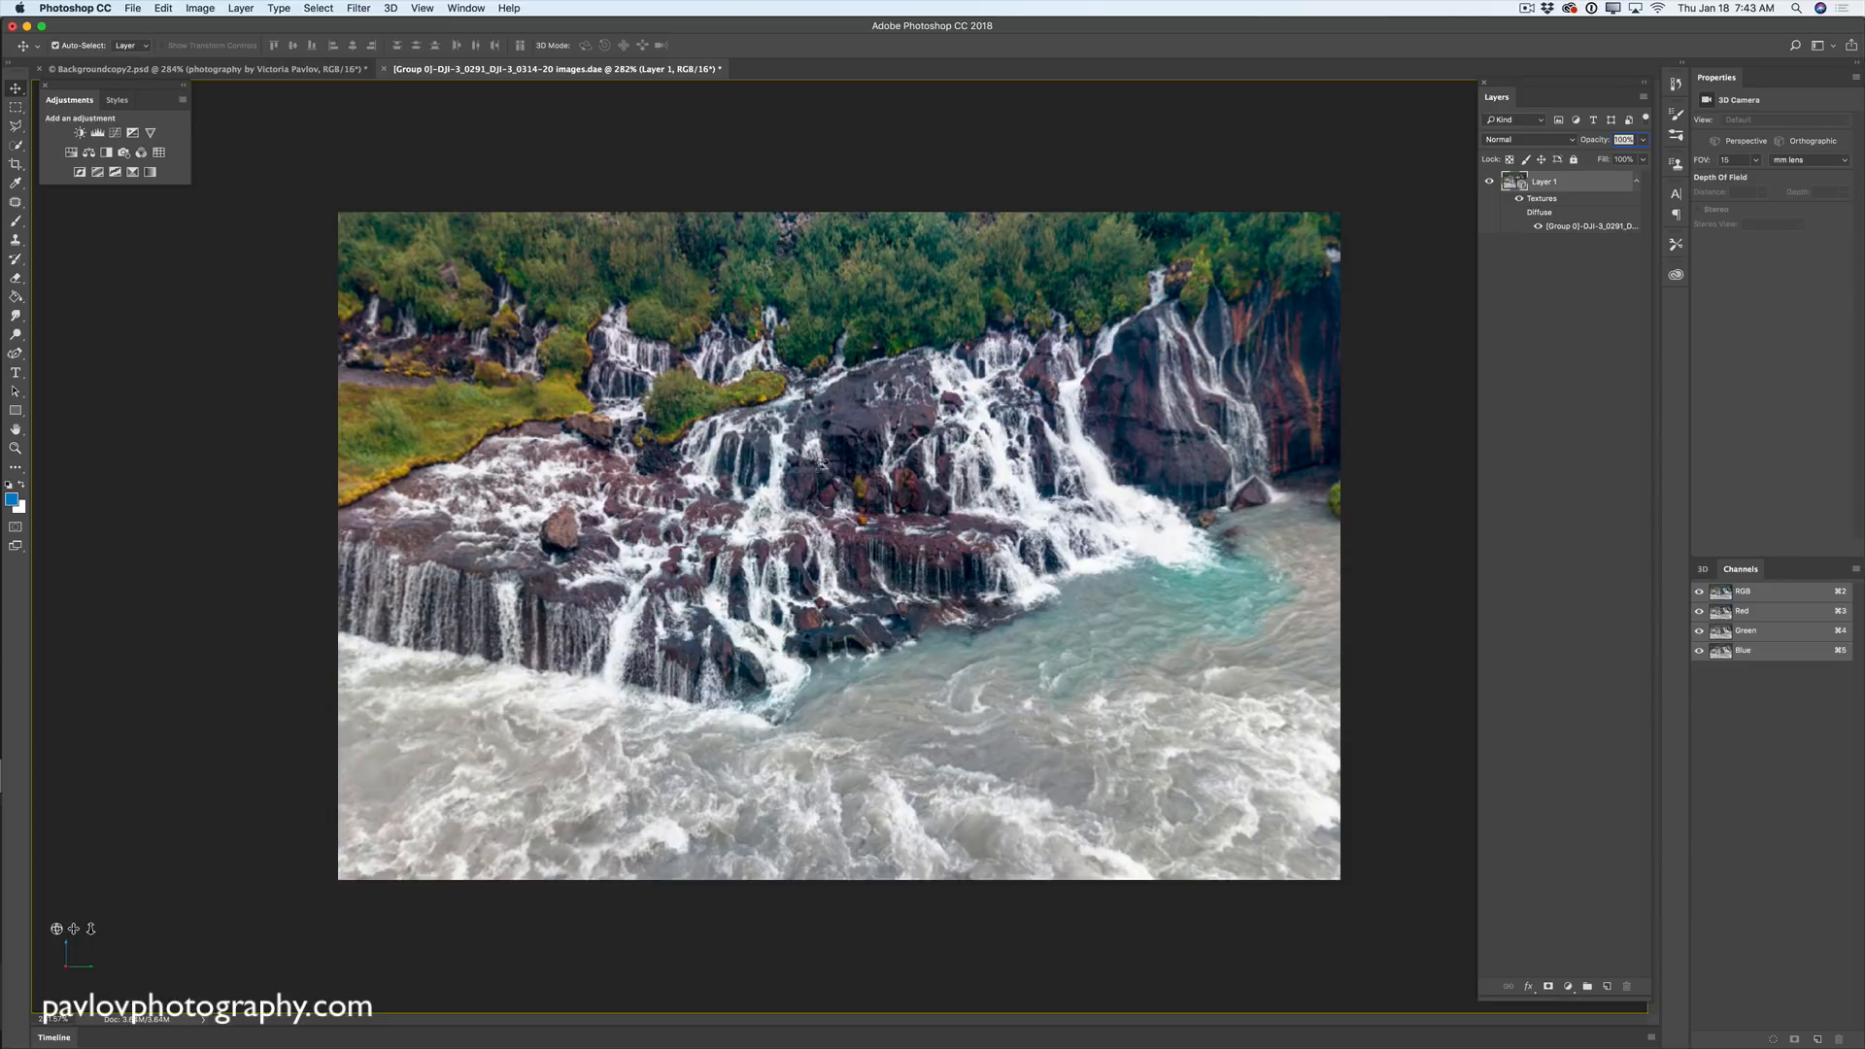
pyautogui.moveTo(781, 478); pyautogui.dragTo(850, 691)
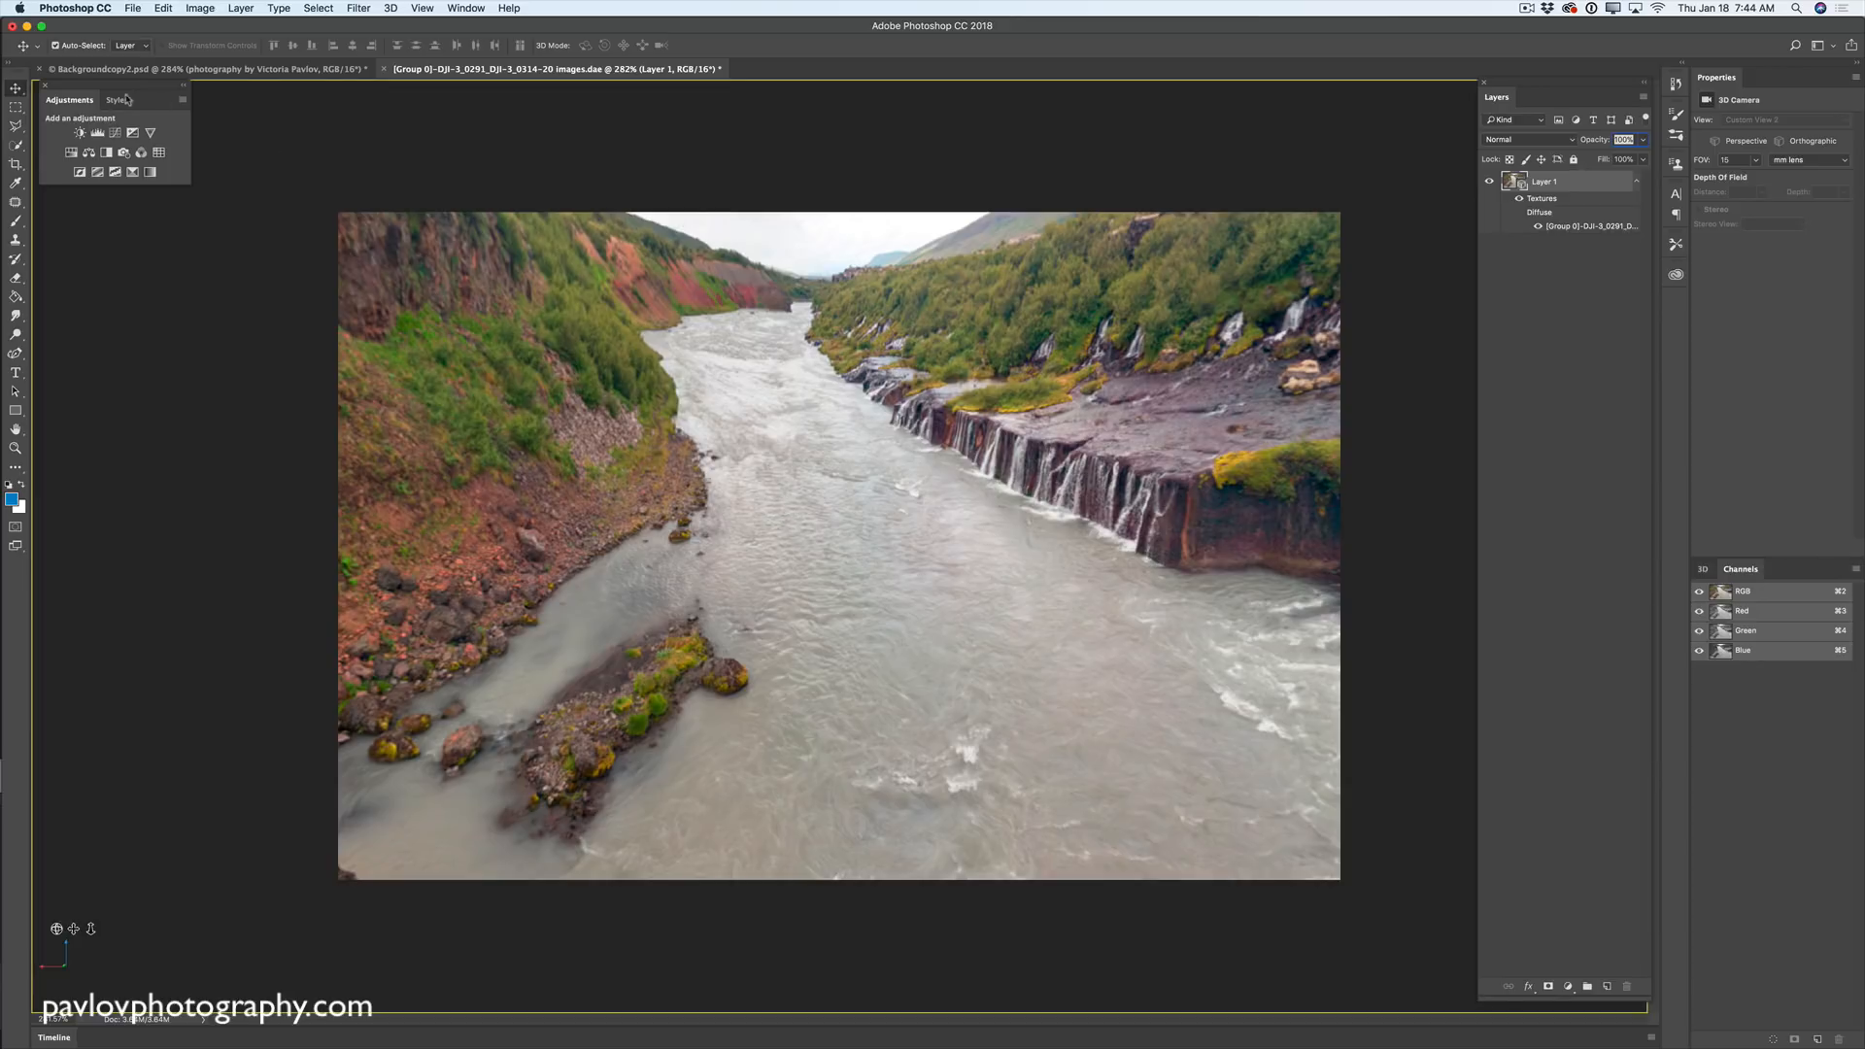
# - Add a FallColors.look Color Lookup at 53% opacity and merge it down into Layer 1
pyautogui.click(160, 153)
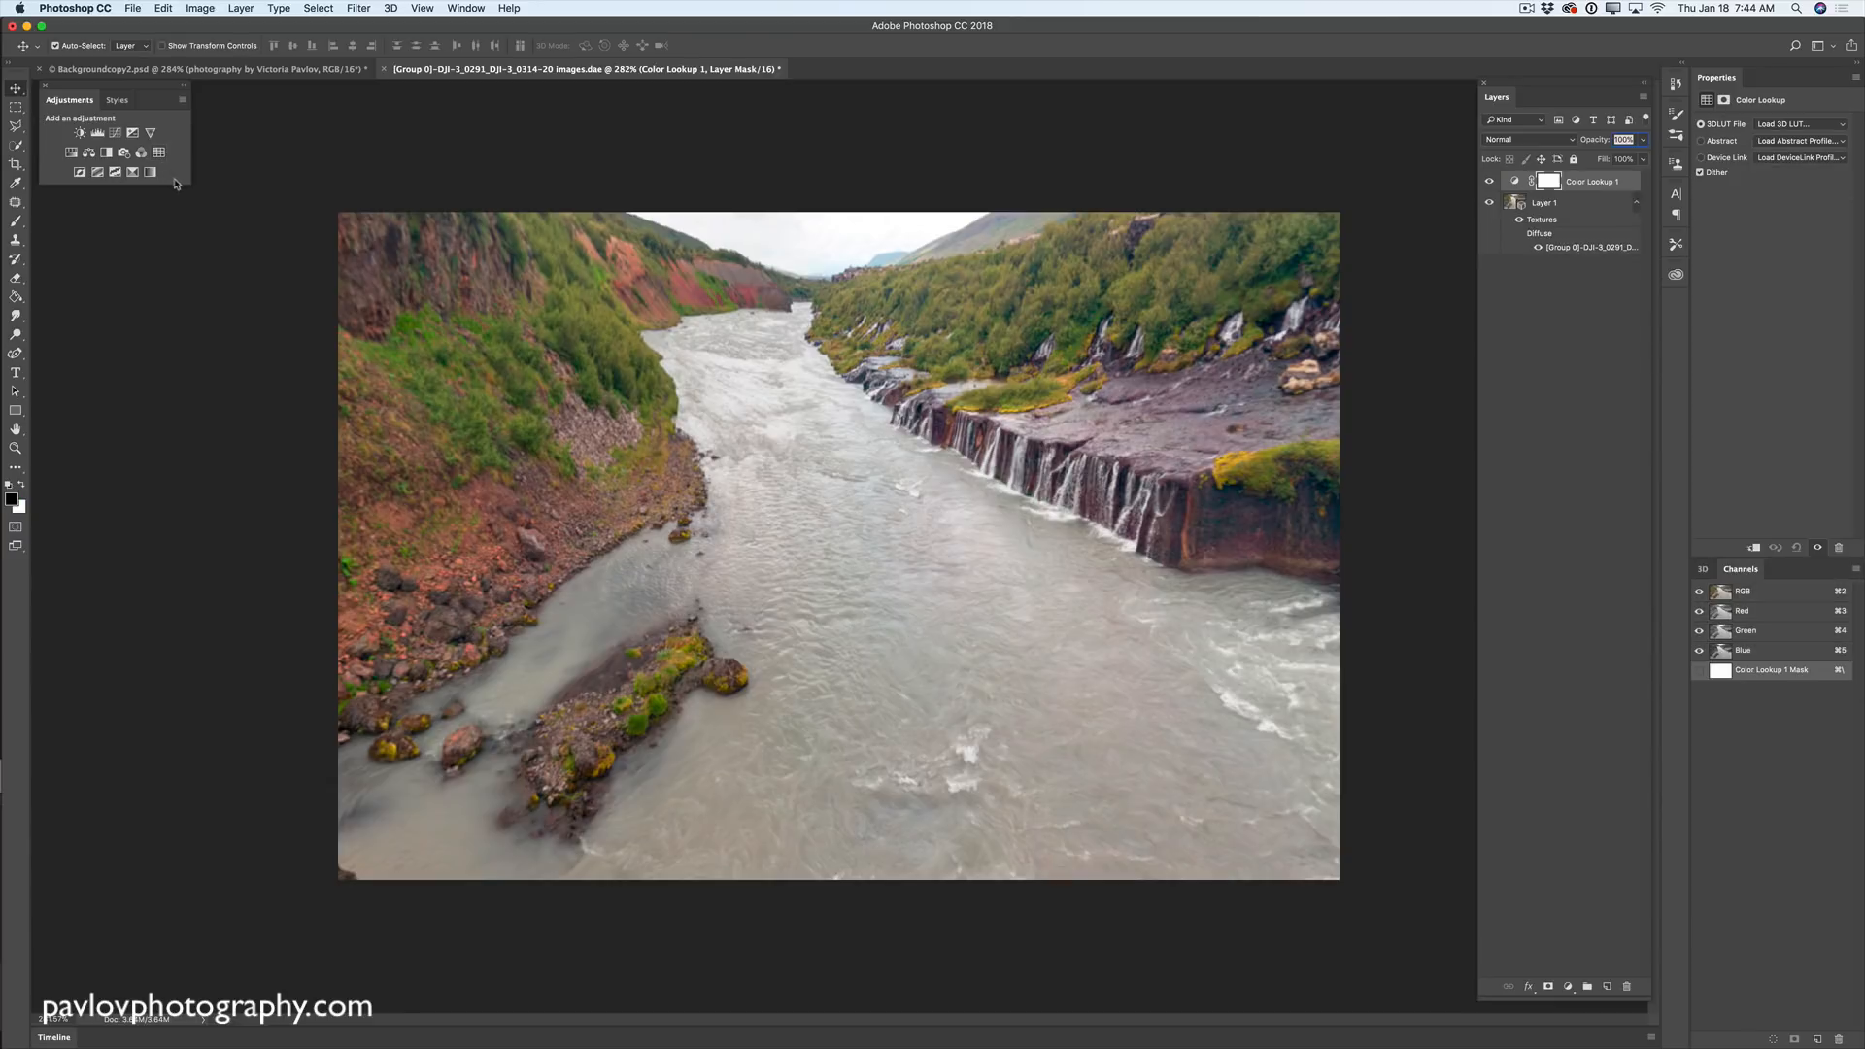
pyautogui.click(1785, 127)
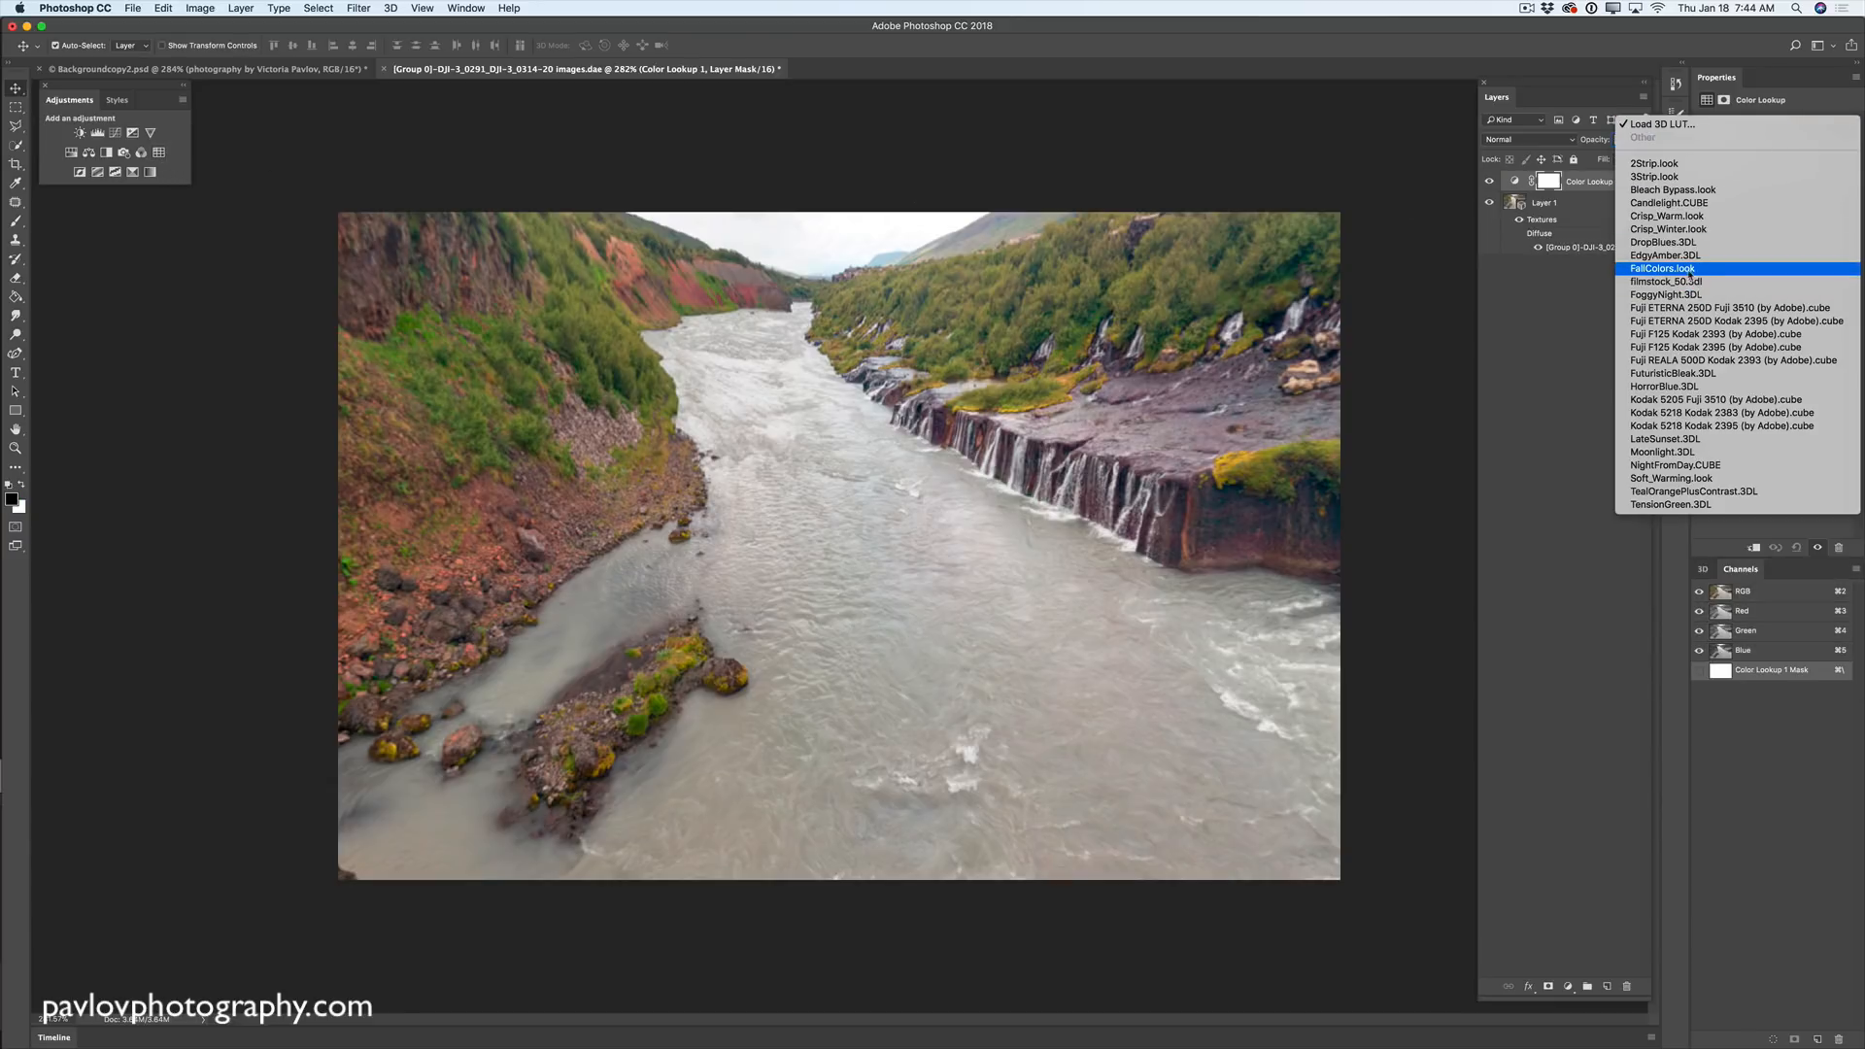
pyautogui.click(1676, 272)
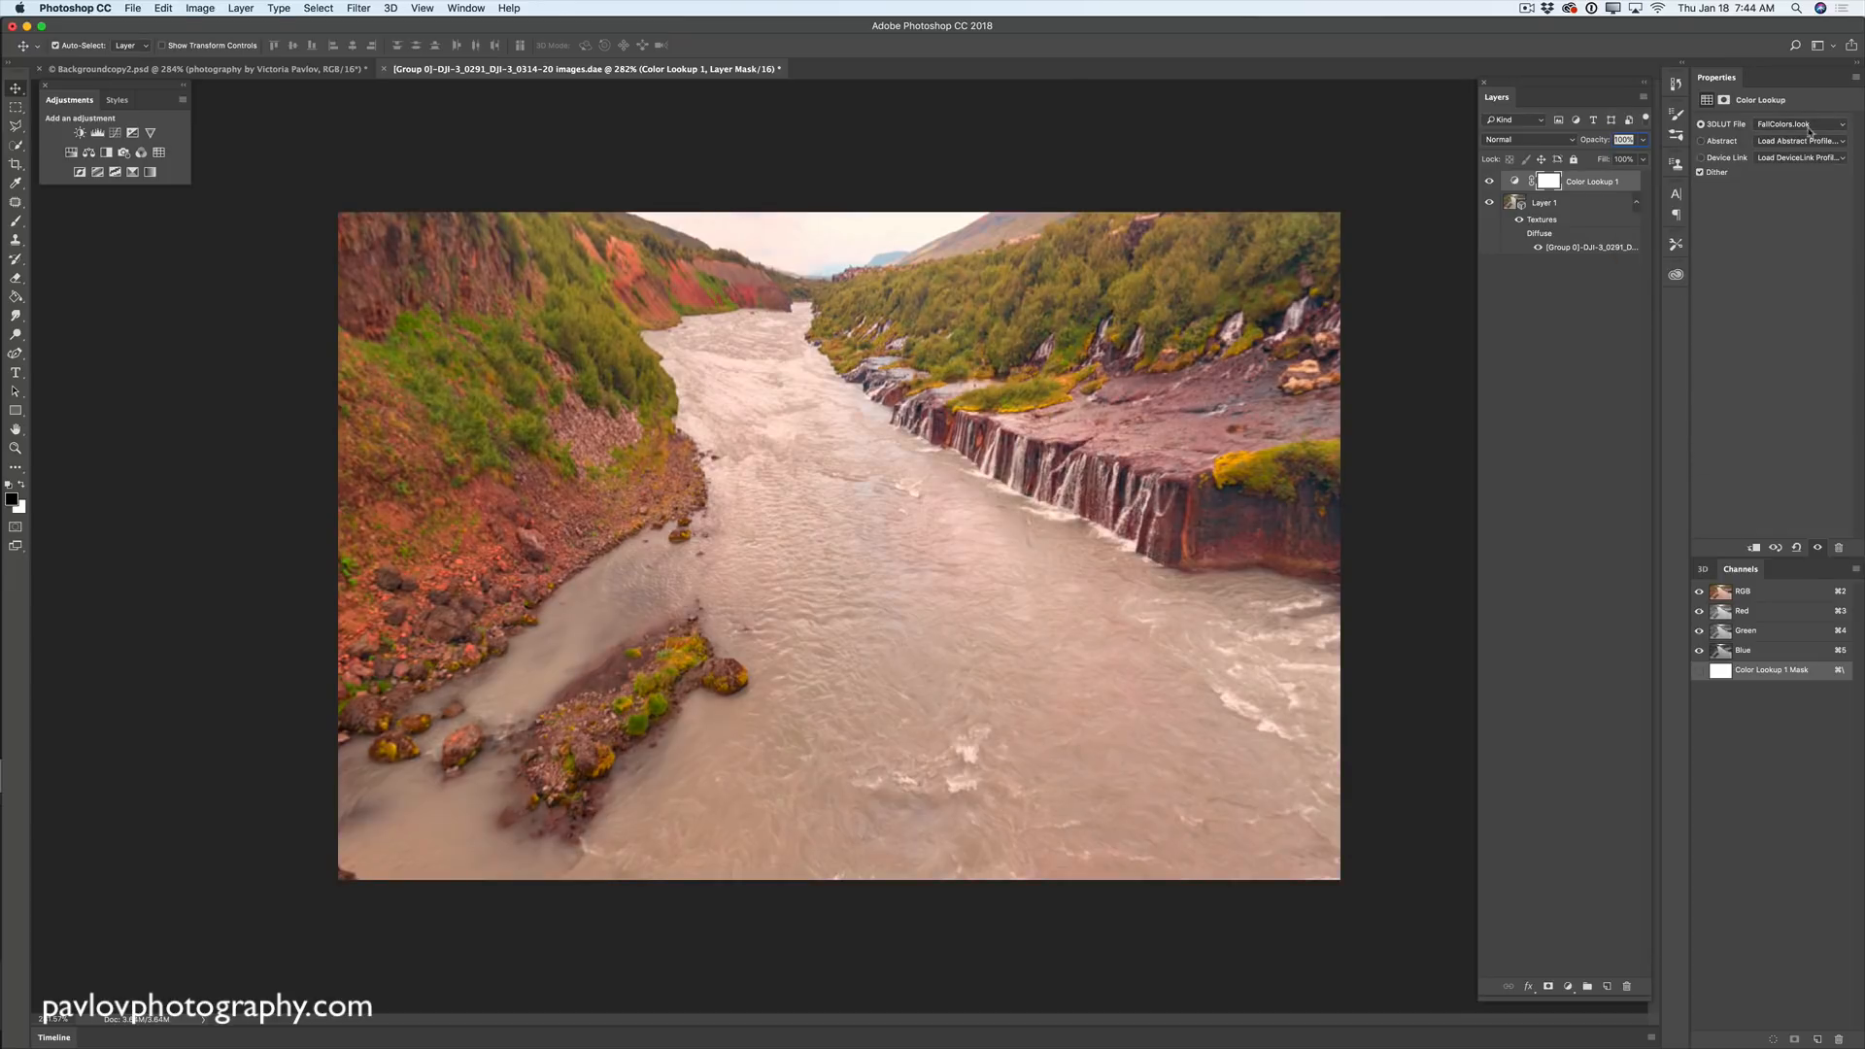
pyautogui.click(1643, 140)
pyautogui.moveTo(1641, 161); pyautogui.dragTo(1618, 163)
pyautogui.click(1641, 101)
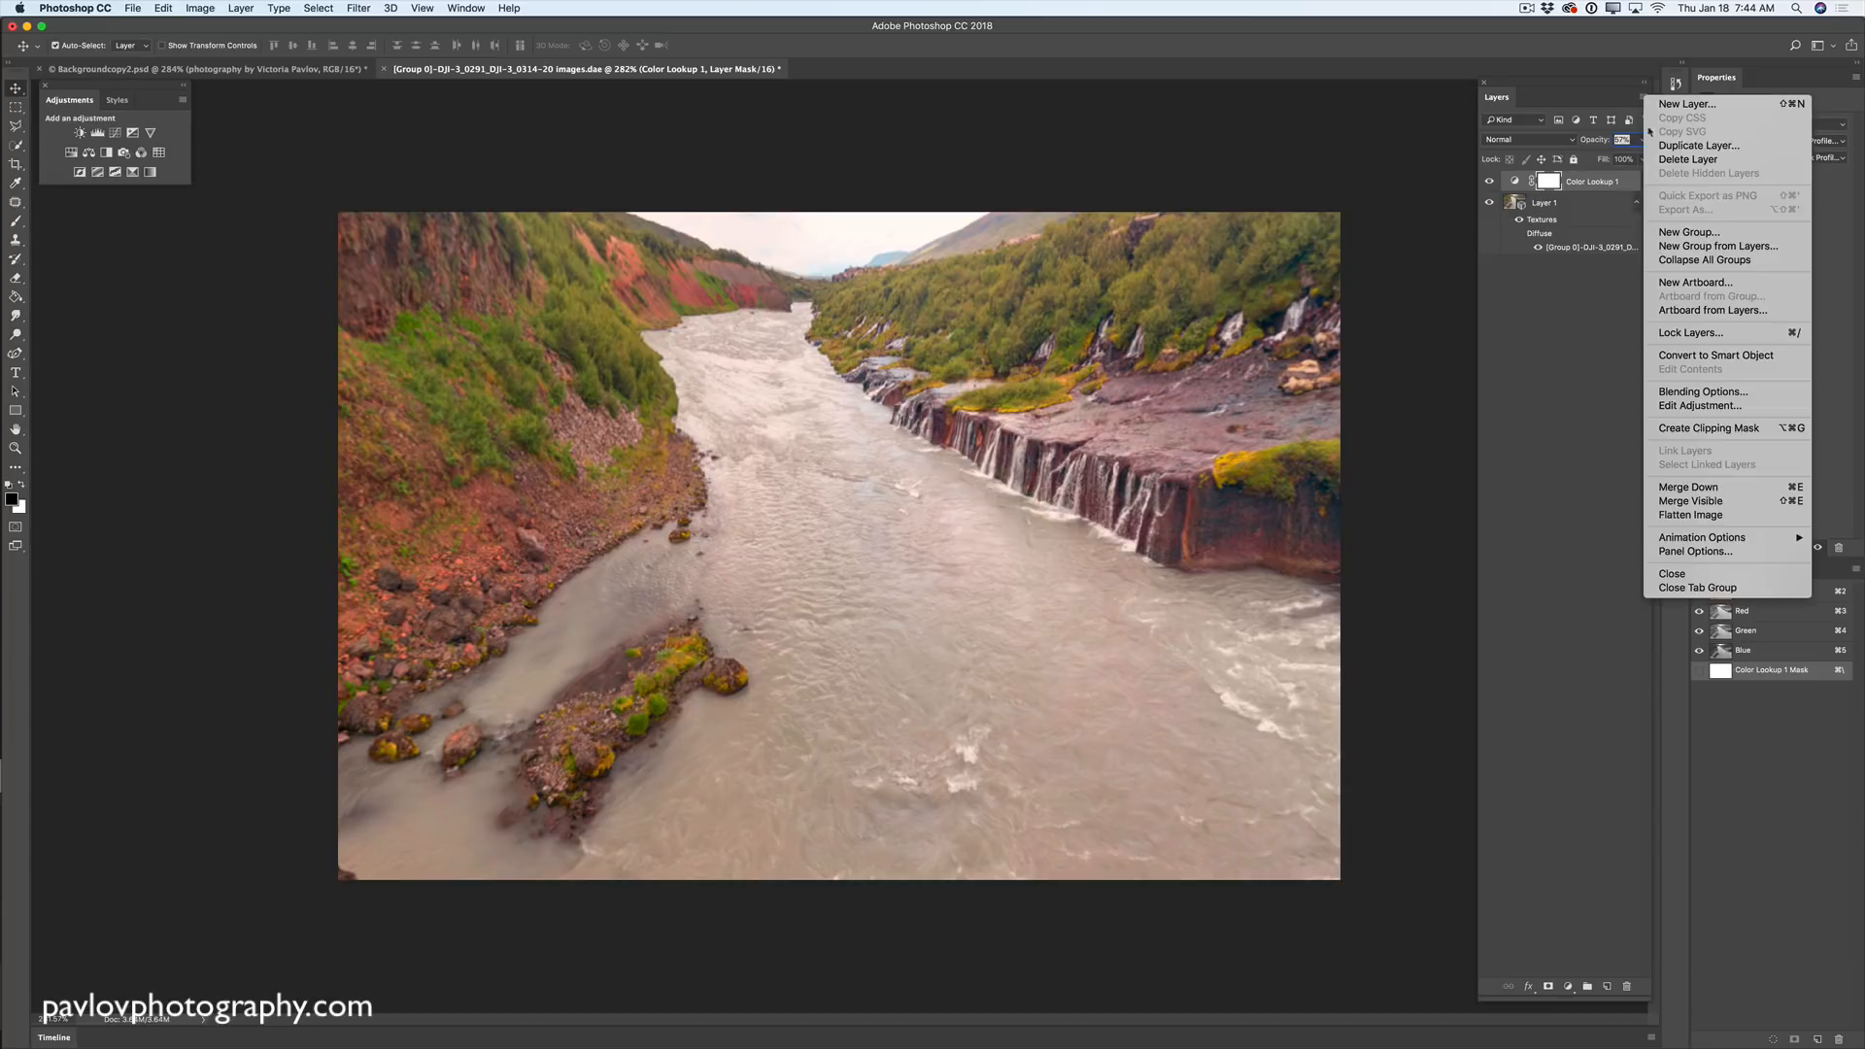
pyautogui.click(1707, 489)
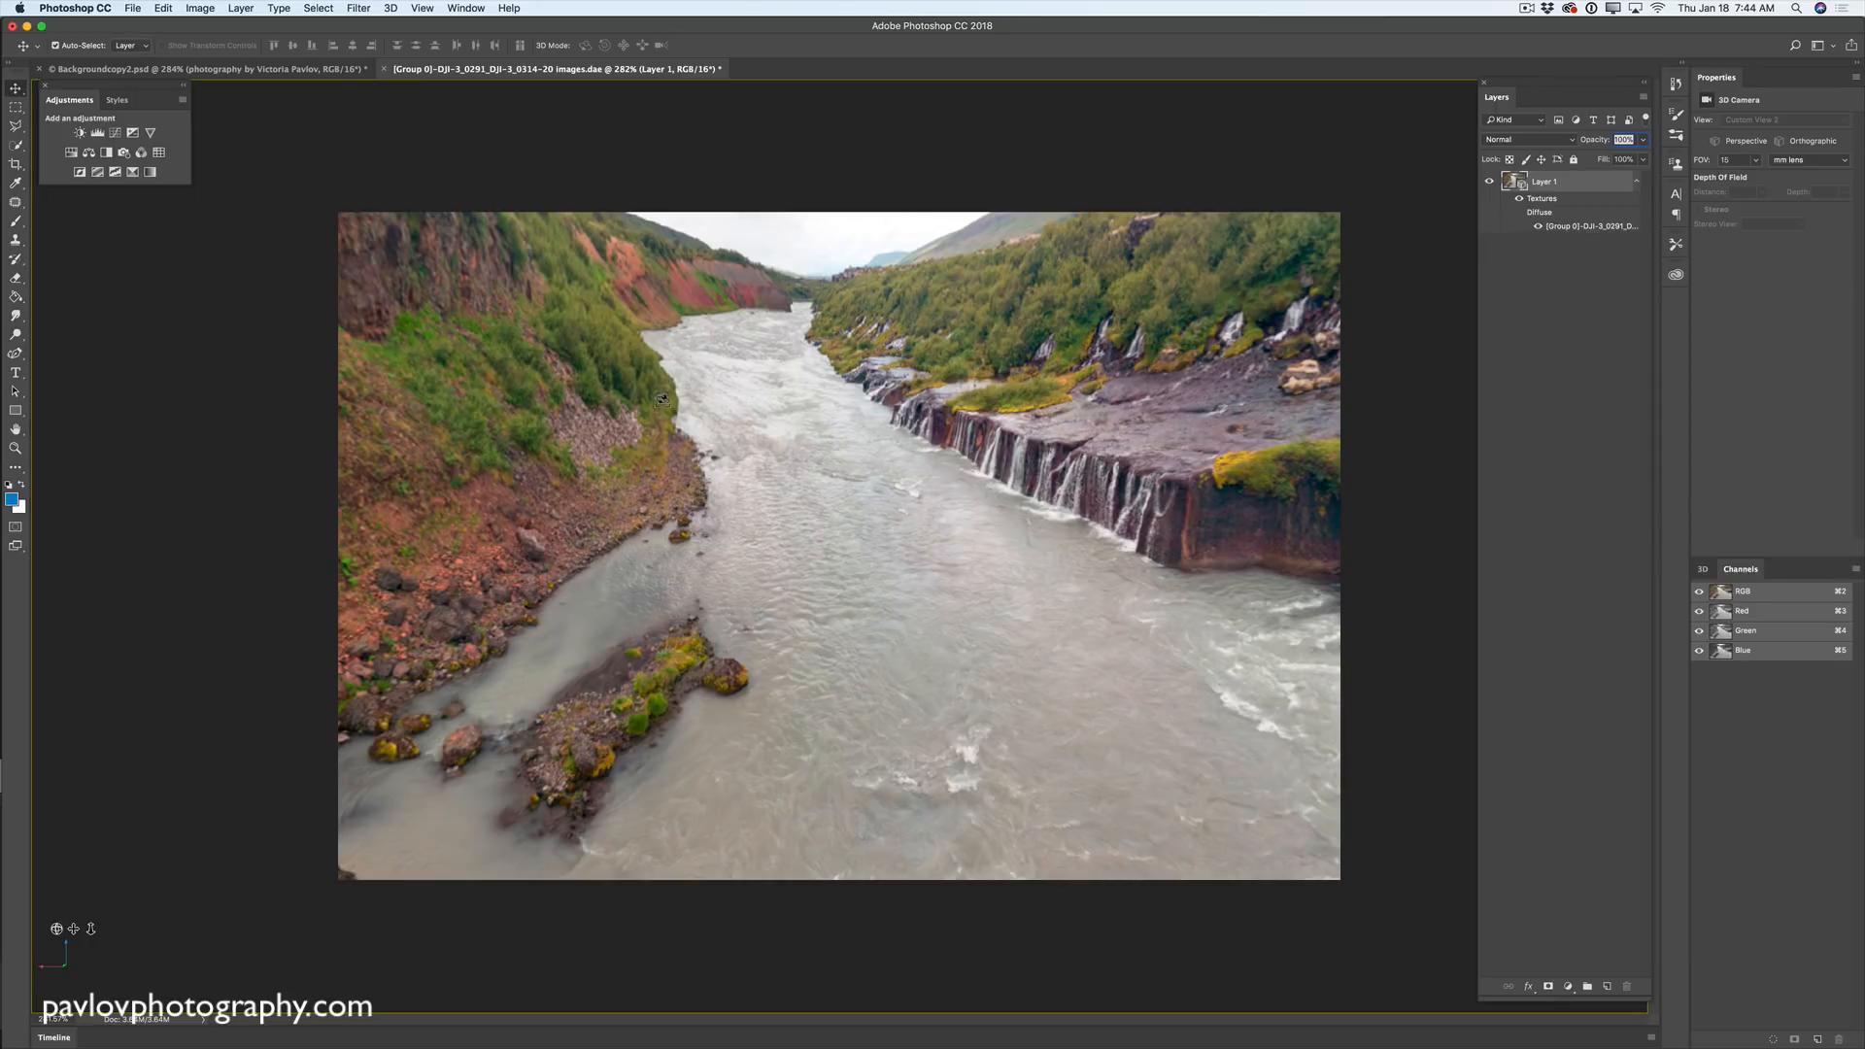
# - Orbit the 3D camera upward to reveal the cloudy sky above the canyon
pyautogui.moveTo(662, 400); pyautogui.dragTo(457, 456)
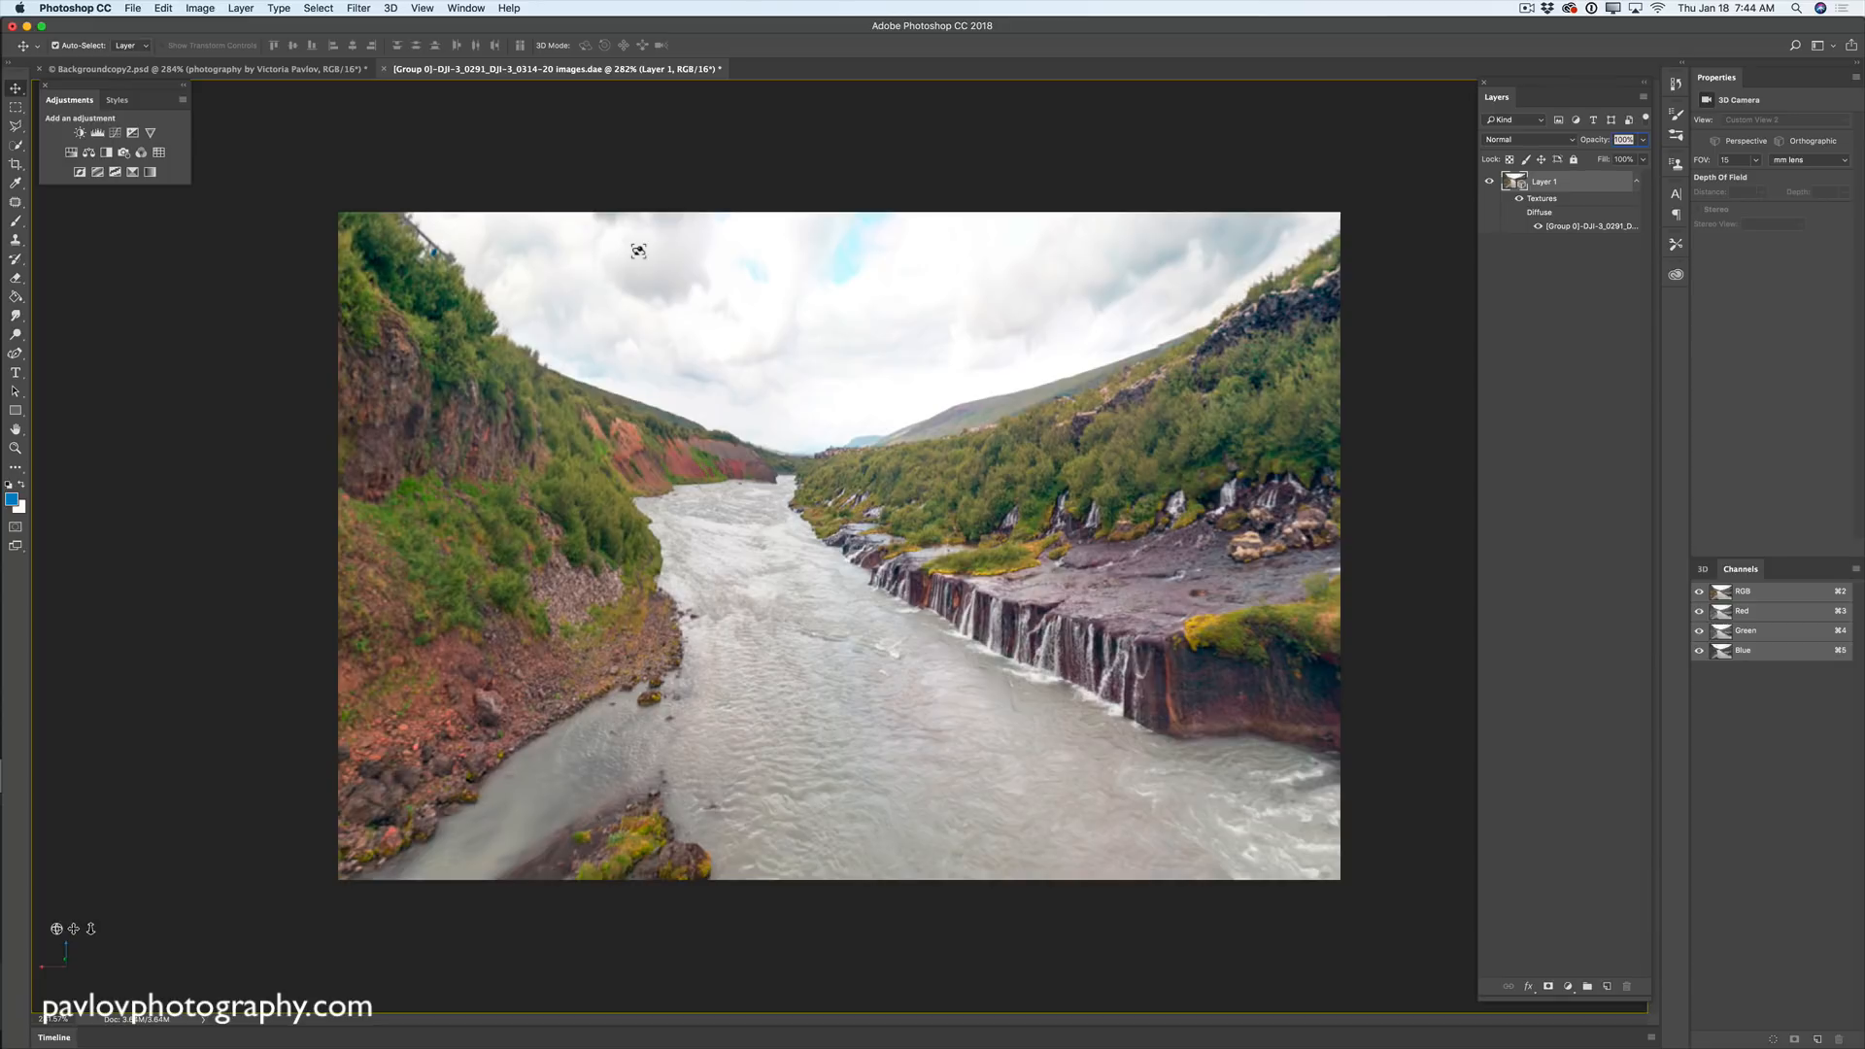
pyautogui.click(389, 12)
pyautogui.moveTo(463, 74)
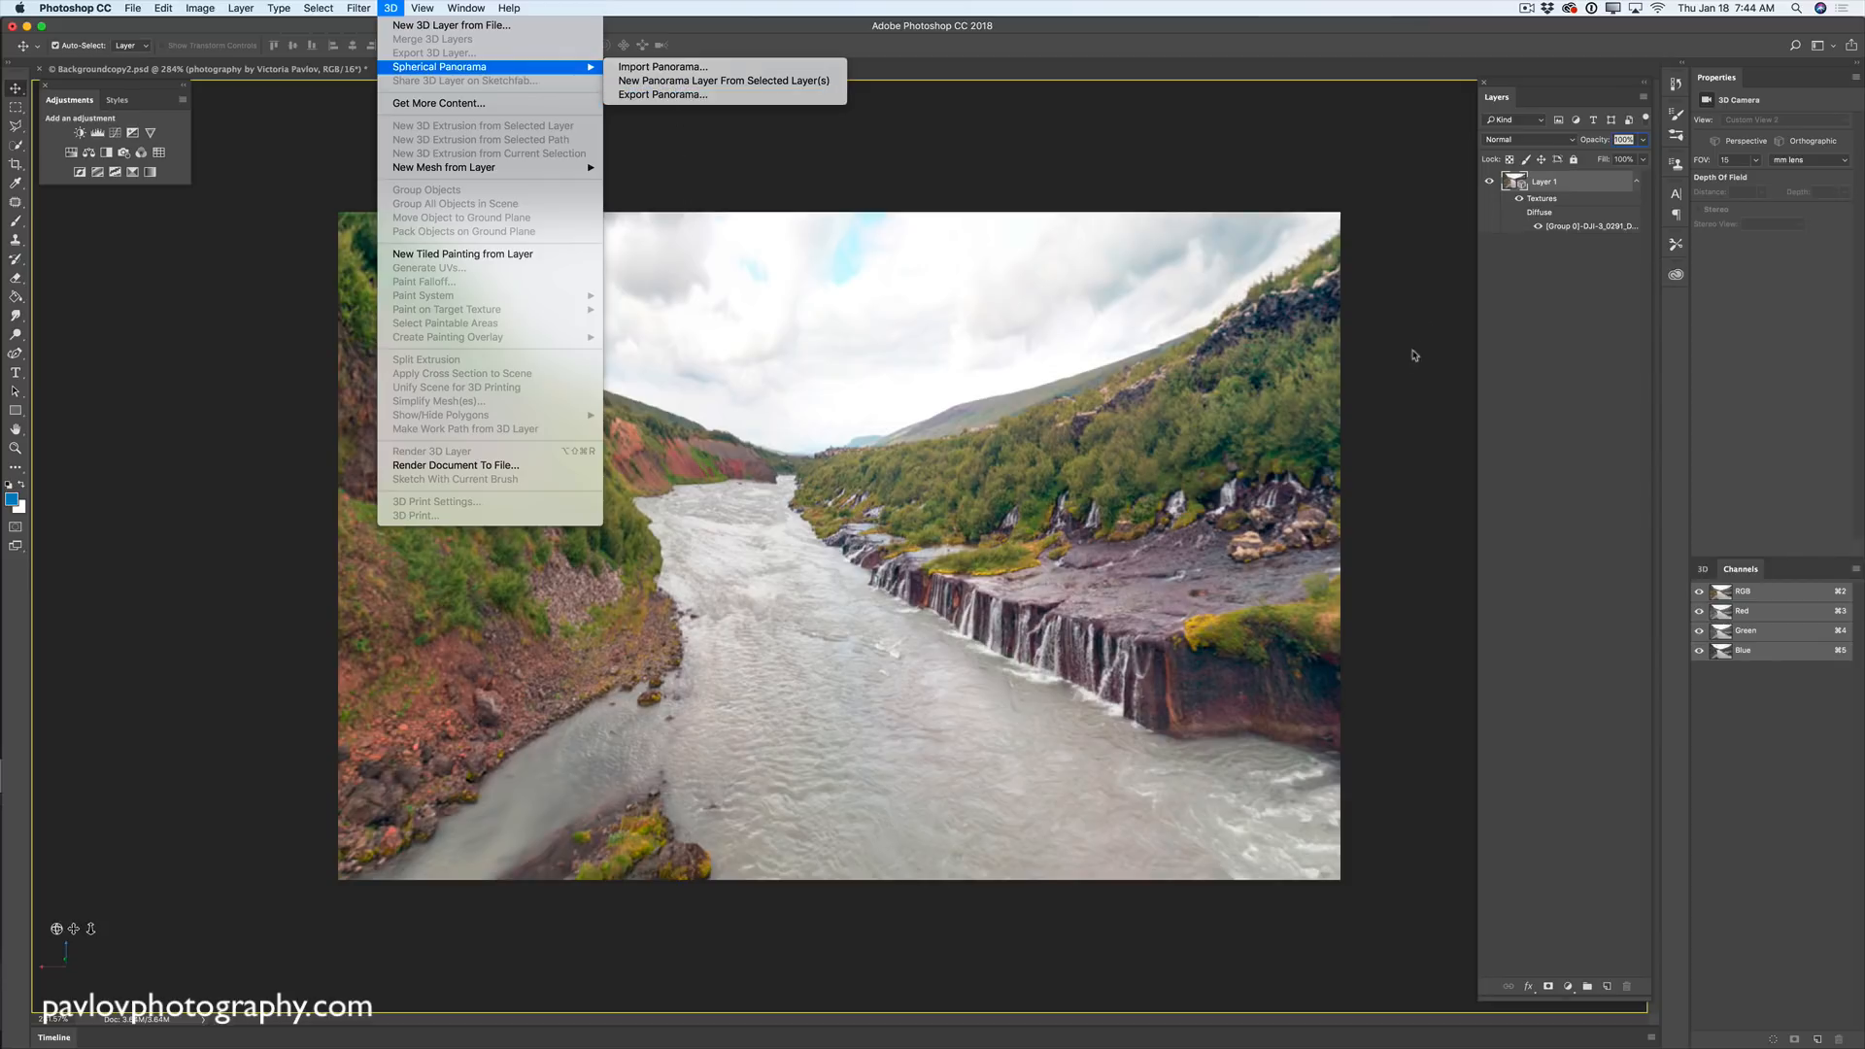
pyautogui.click(1405, 379)
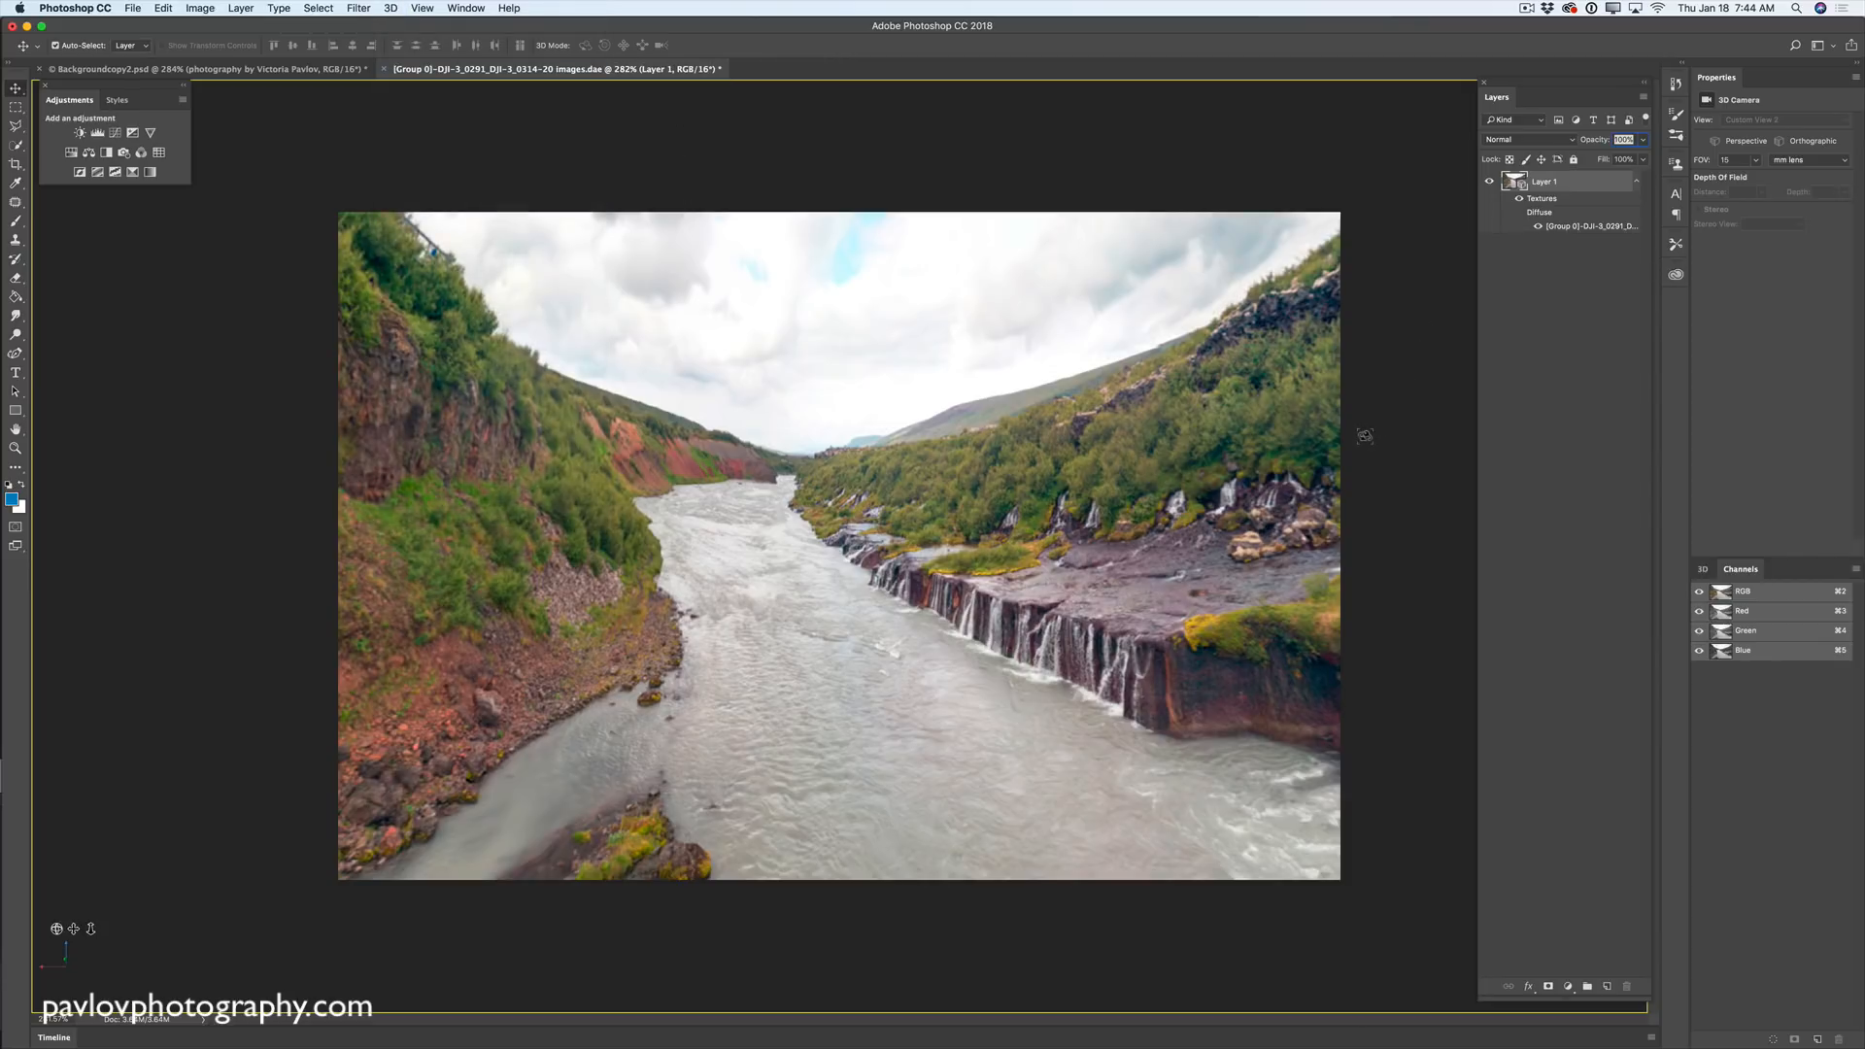